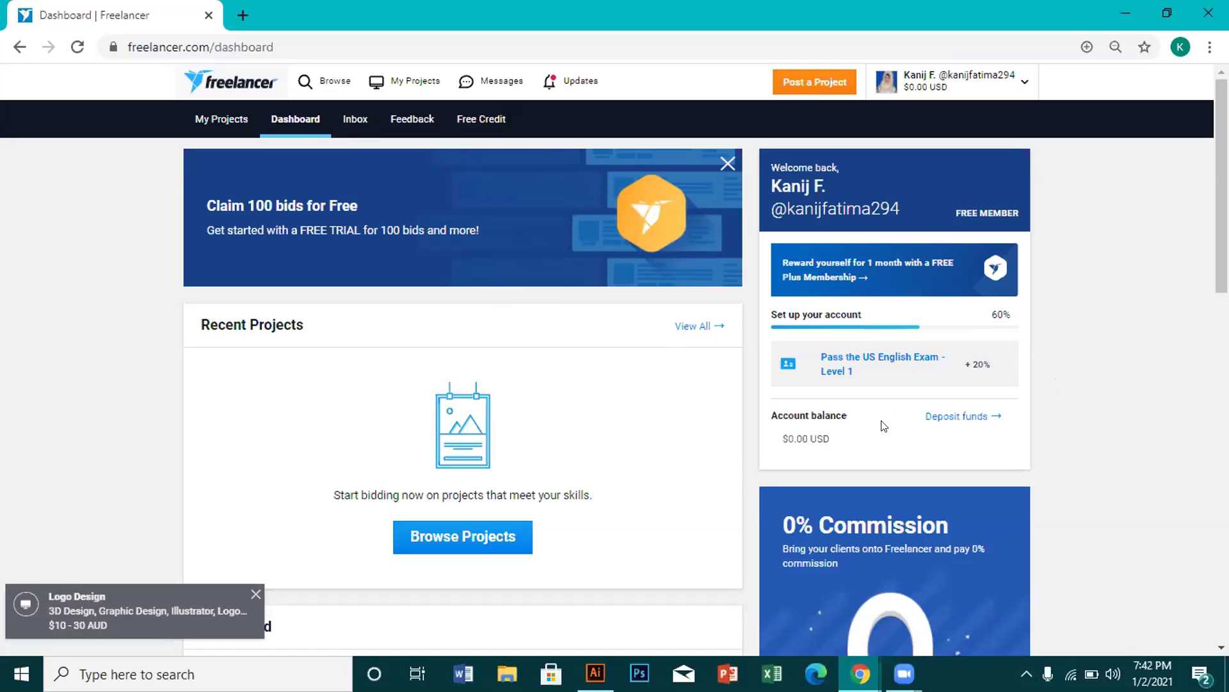
- Minimize the Freelancer window and open the Fiverr website in a new, maximized Chrome window
click(1114, 9)
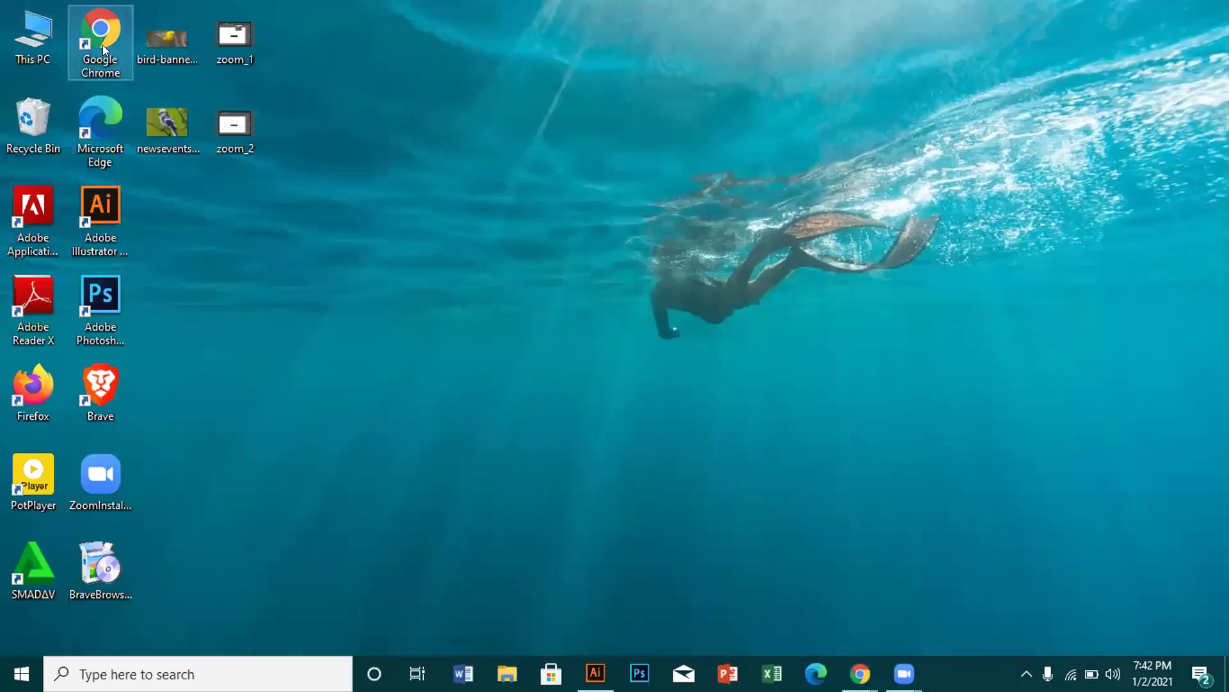
double_click(102, 44)
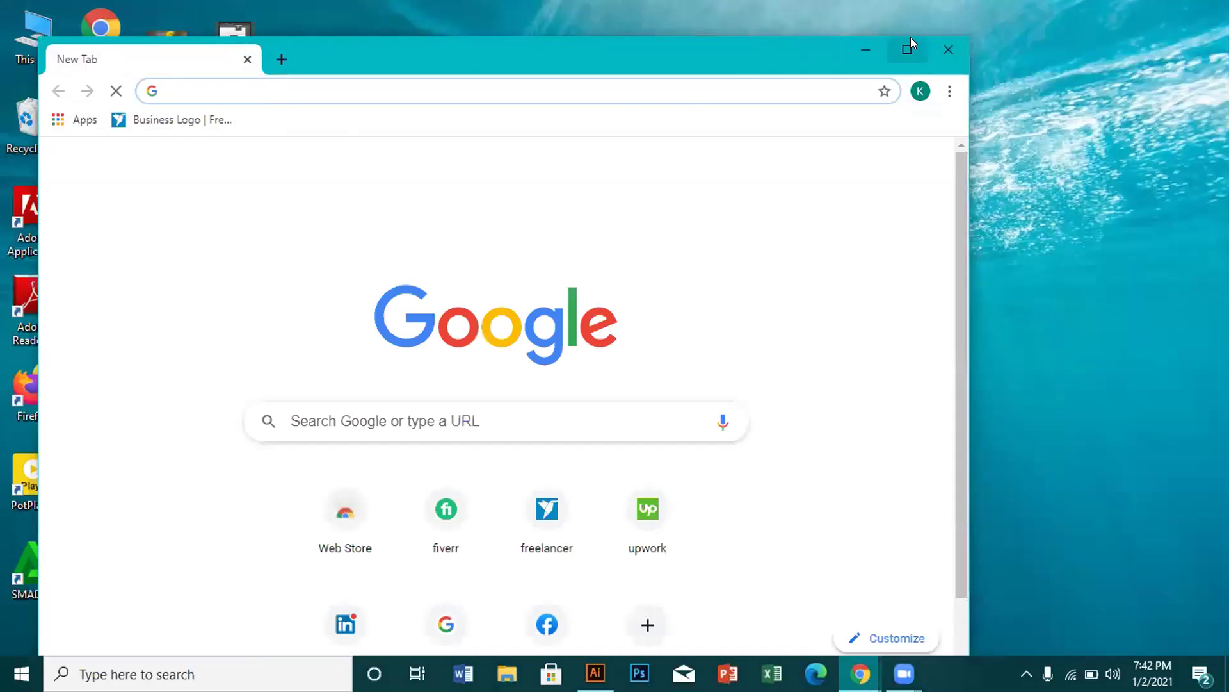
click(910, 38)
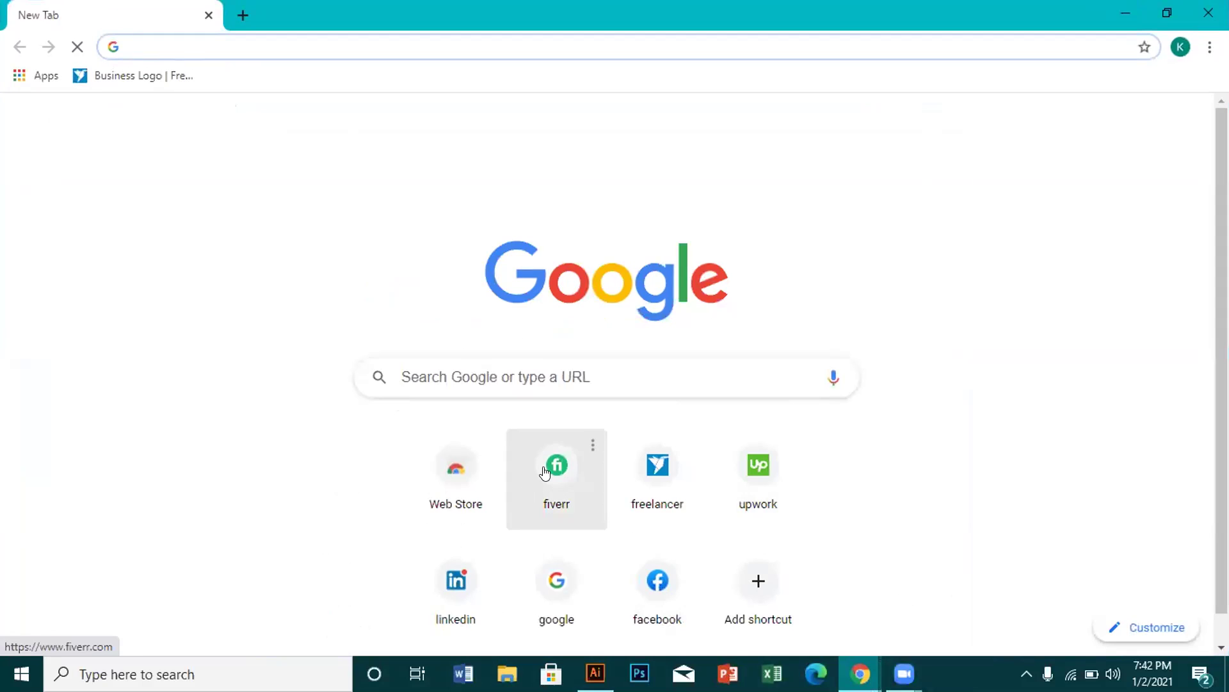
click(545, 473)
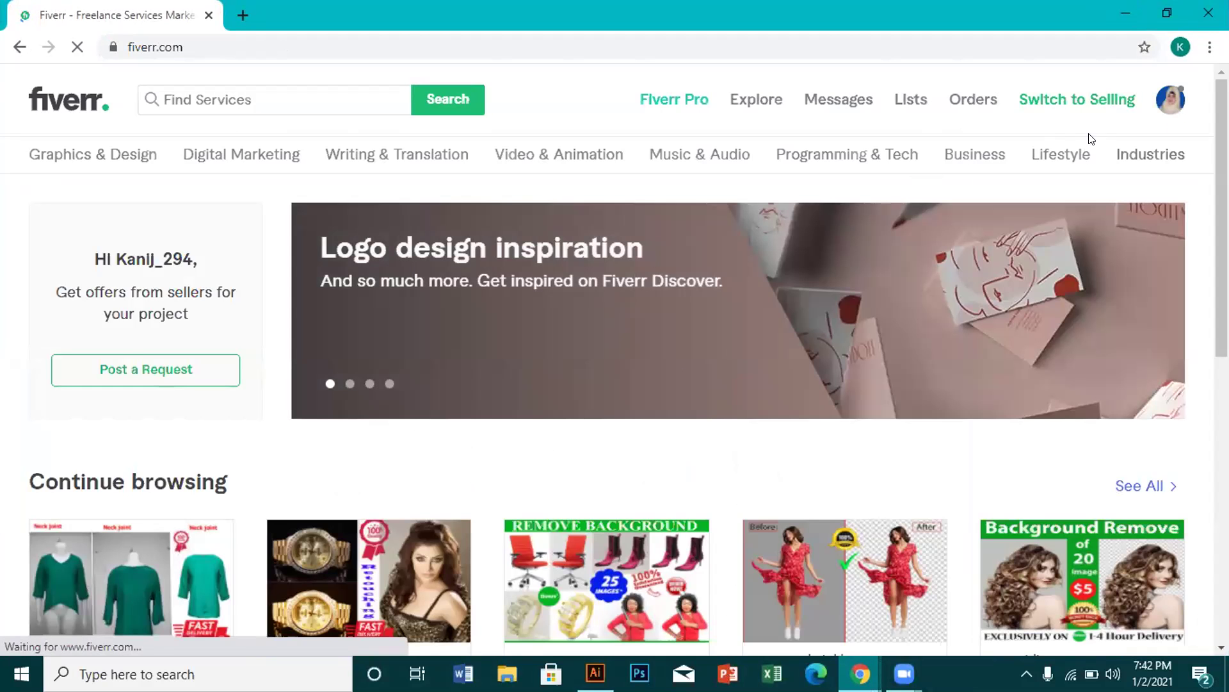
- Open the professional photoshop editing and retouching gig from the seller profile and dismiss the Learn from Fiverr promotion
click(1160, 107)
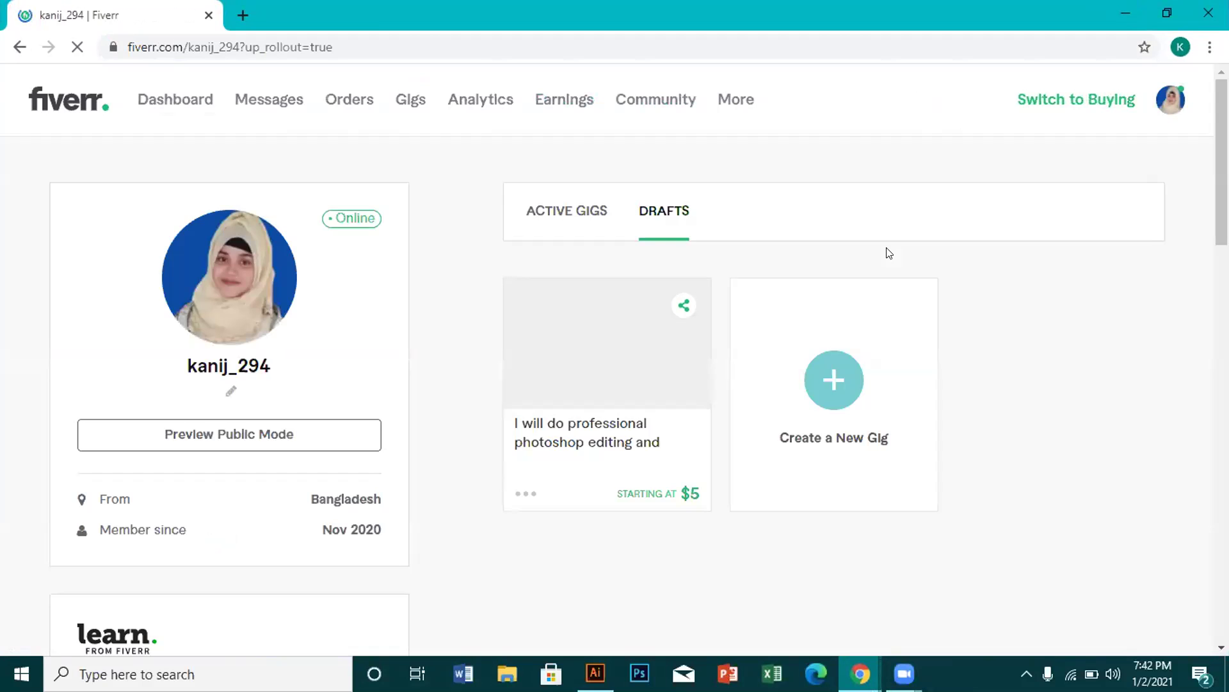
click(613, 372)
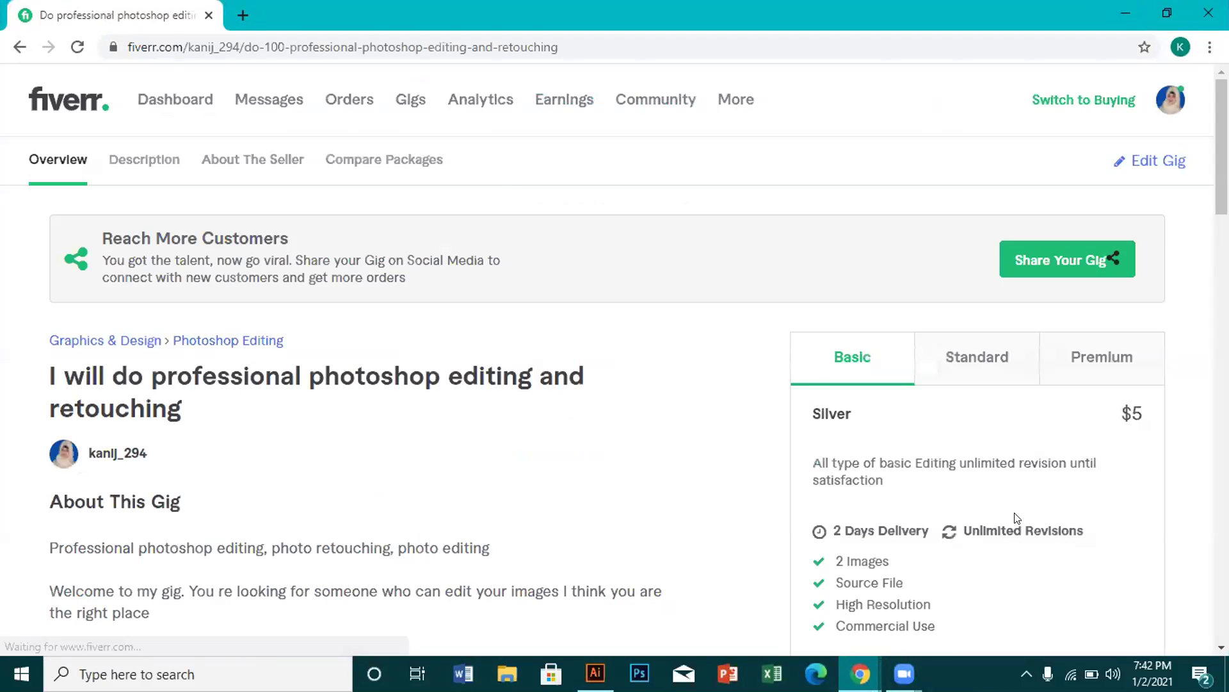
scroll(614, 359, down, 3)
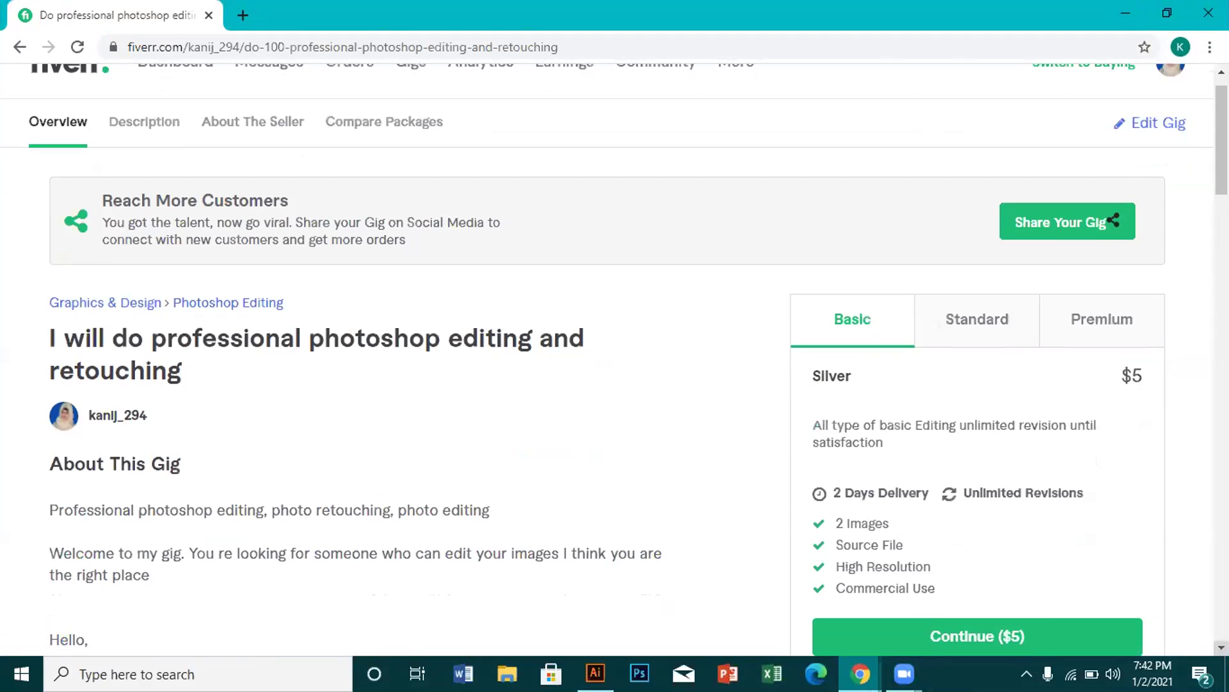
scroll(615, 358, down, 1)
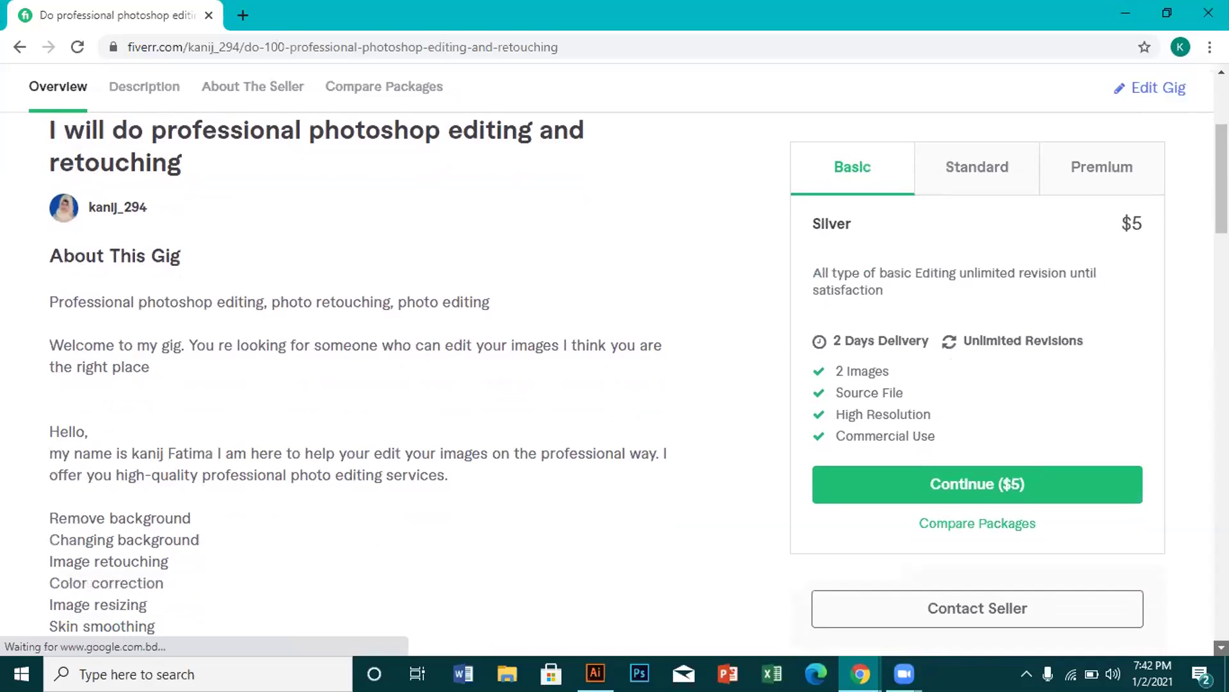
scroll(1043, 498, down, 1)
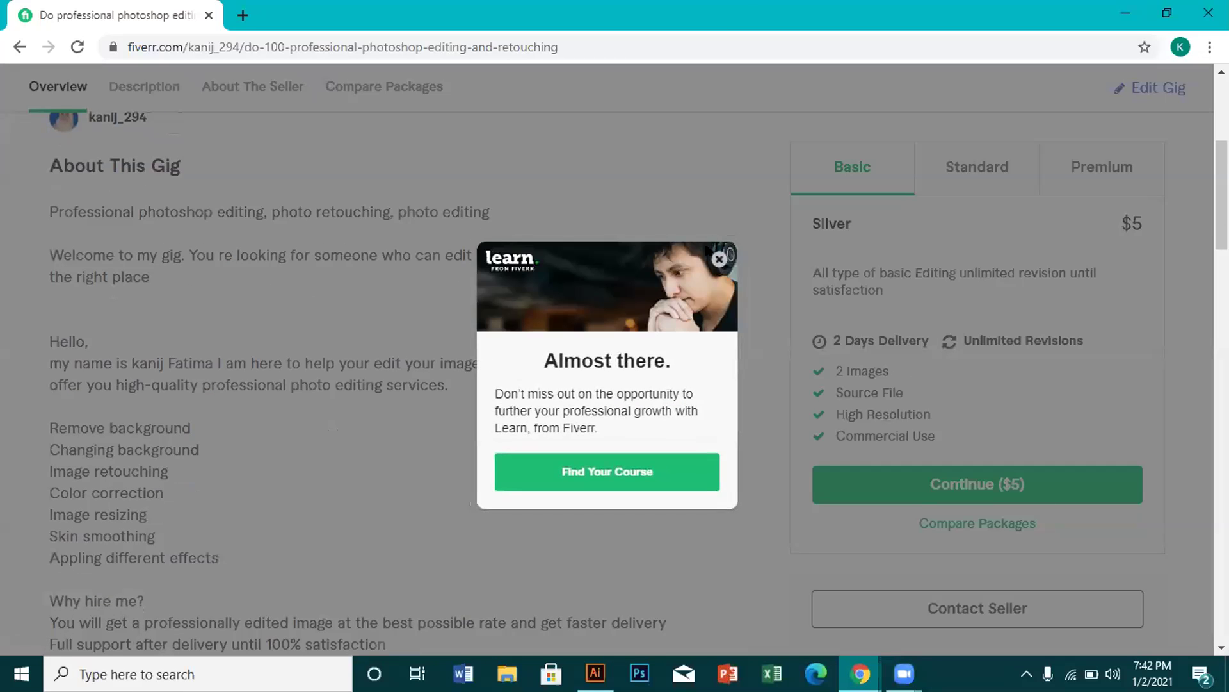
click(717, 257)
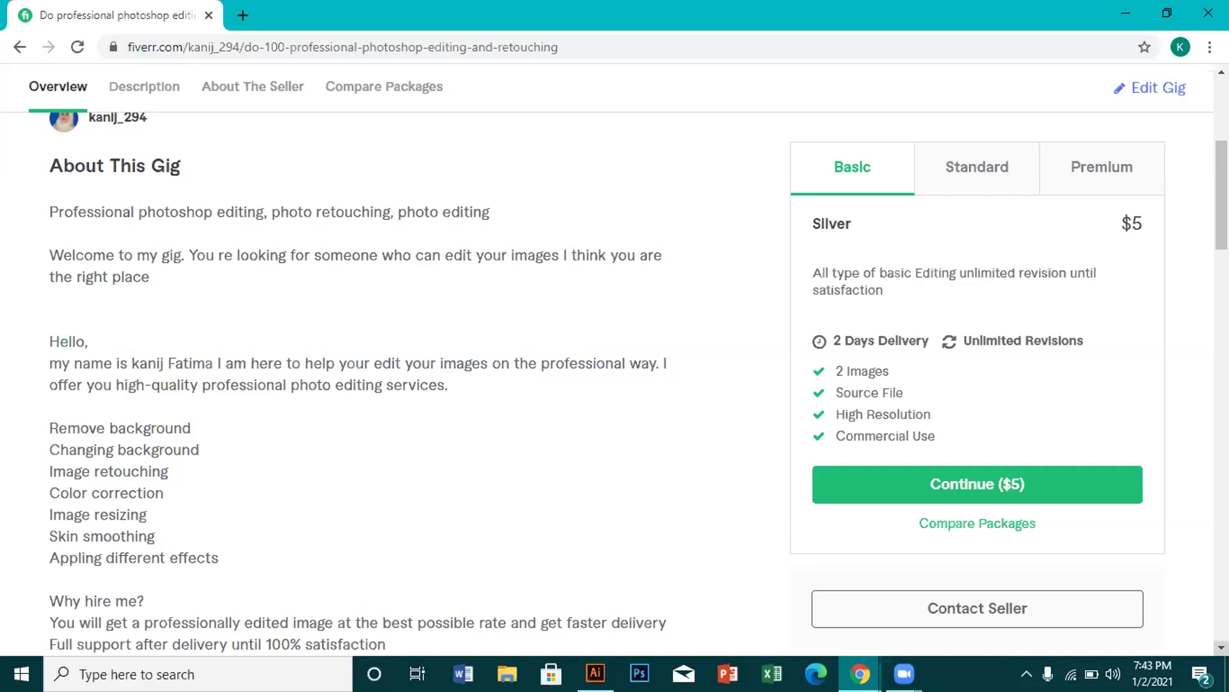
- Review the gig's description, editing type, file formats, seller information, package comparison and related tags
scroll(615, 384, down, 3)
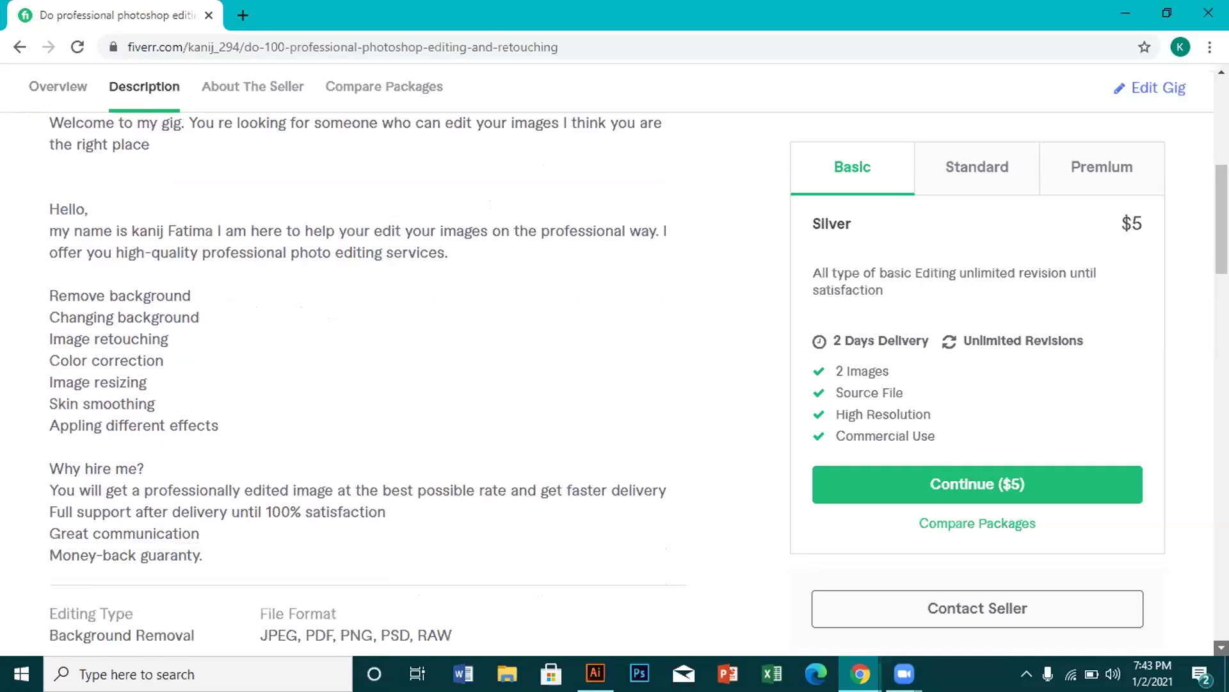
scroll(615, 384, down, 2)
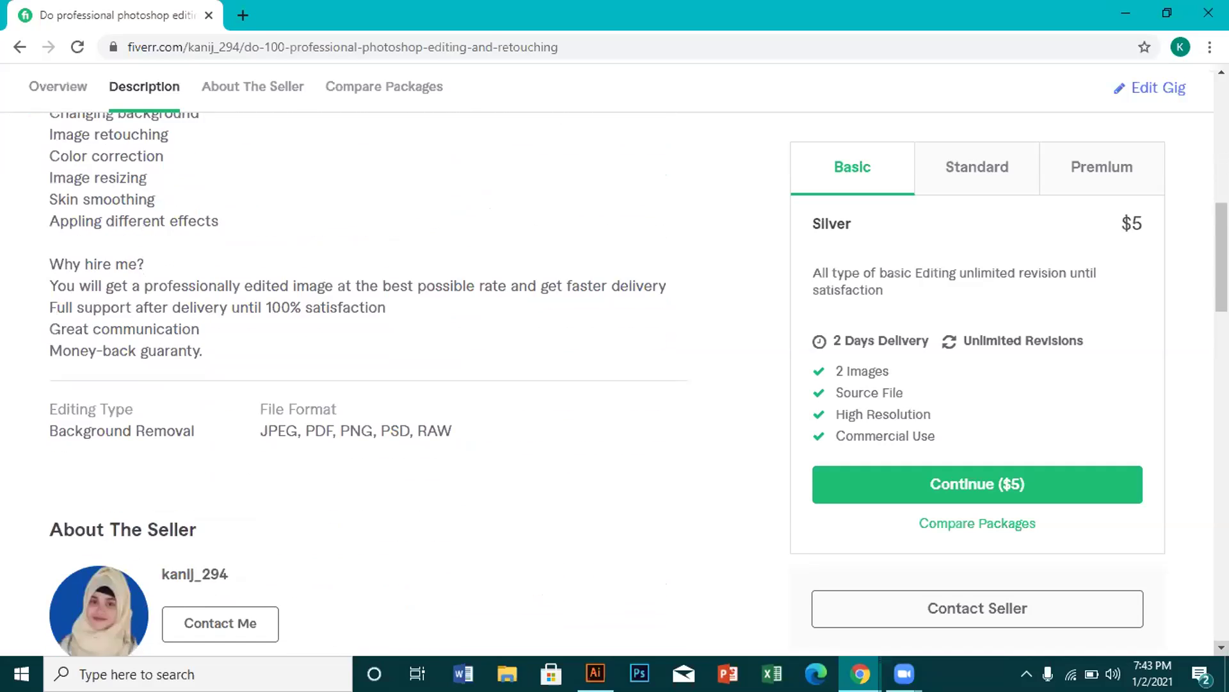
scroll(615, 385, down, 2)
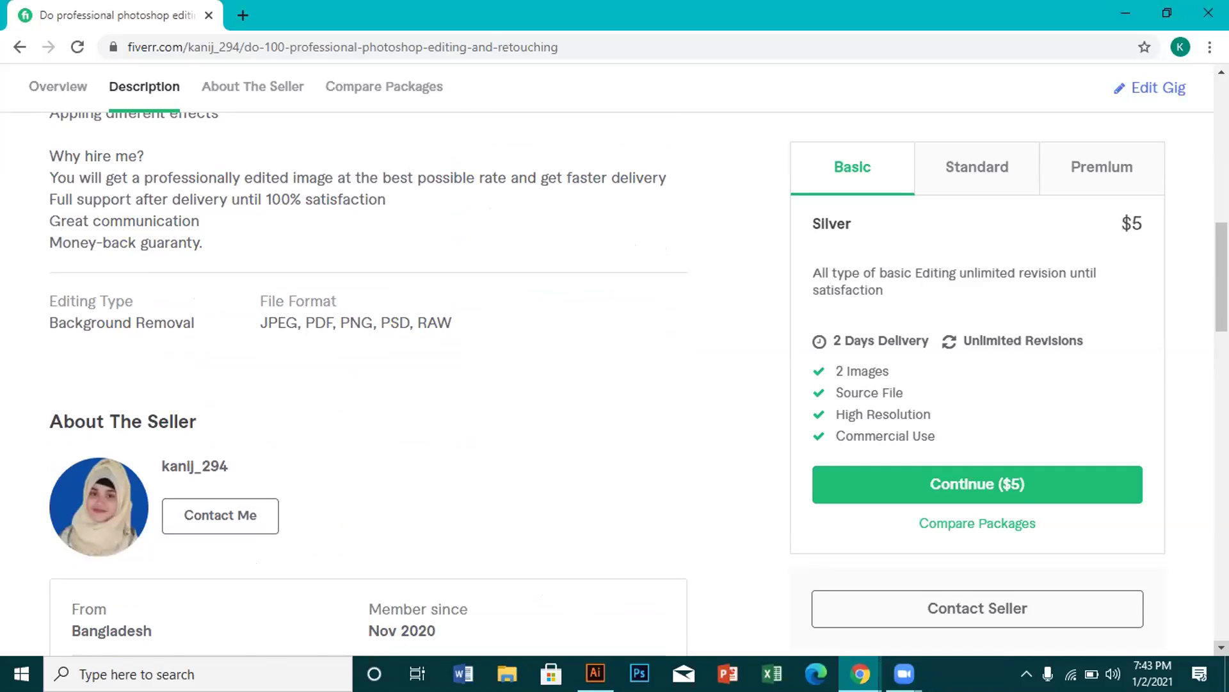
scroll(368, 384, down, 5)
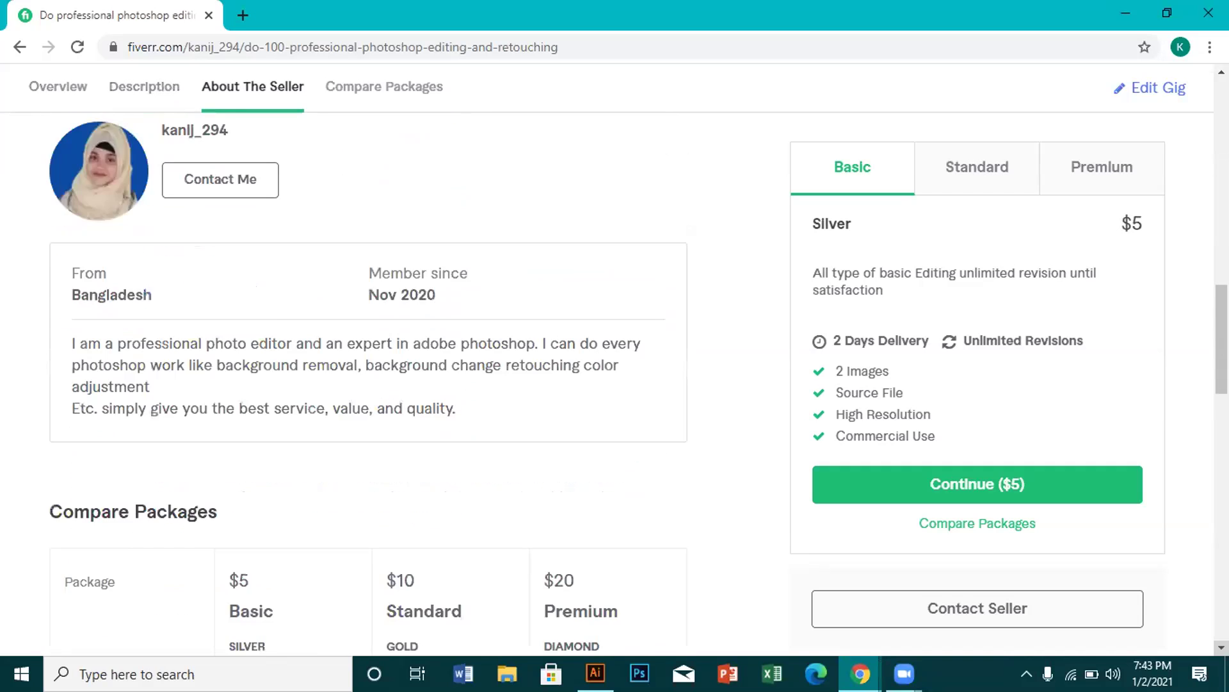
scroll(368, 384, down, 2)
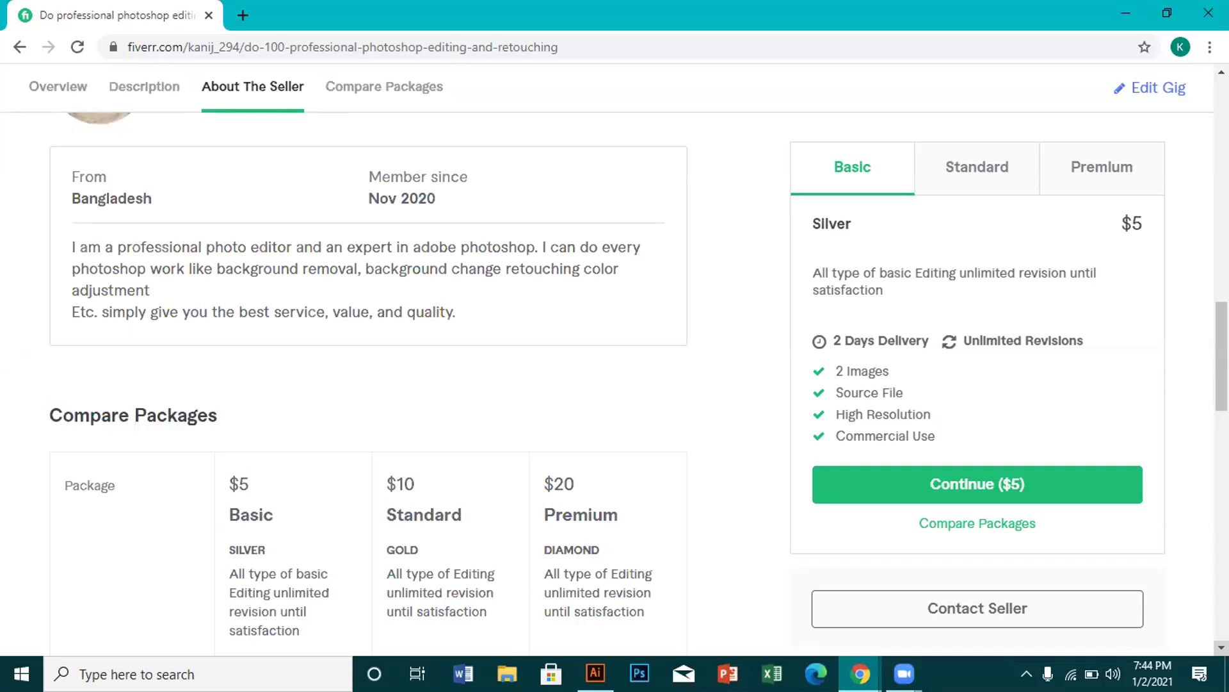
scroll(368, 384, down, 4)
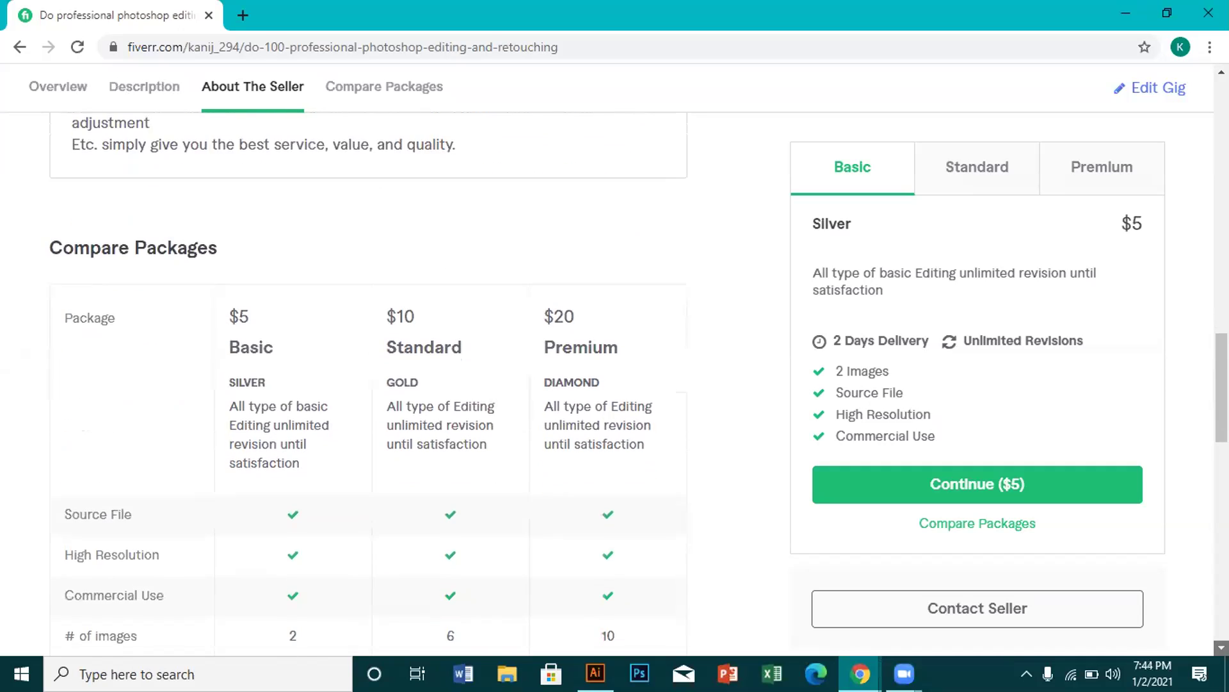
scroll(368, 384, down, 1)
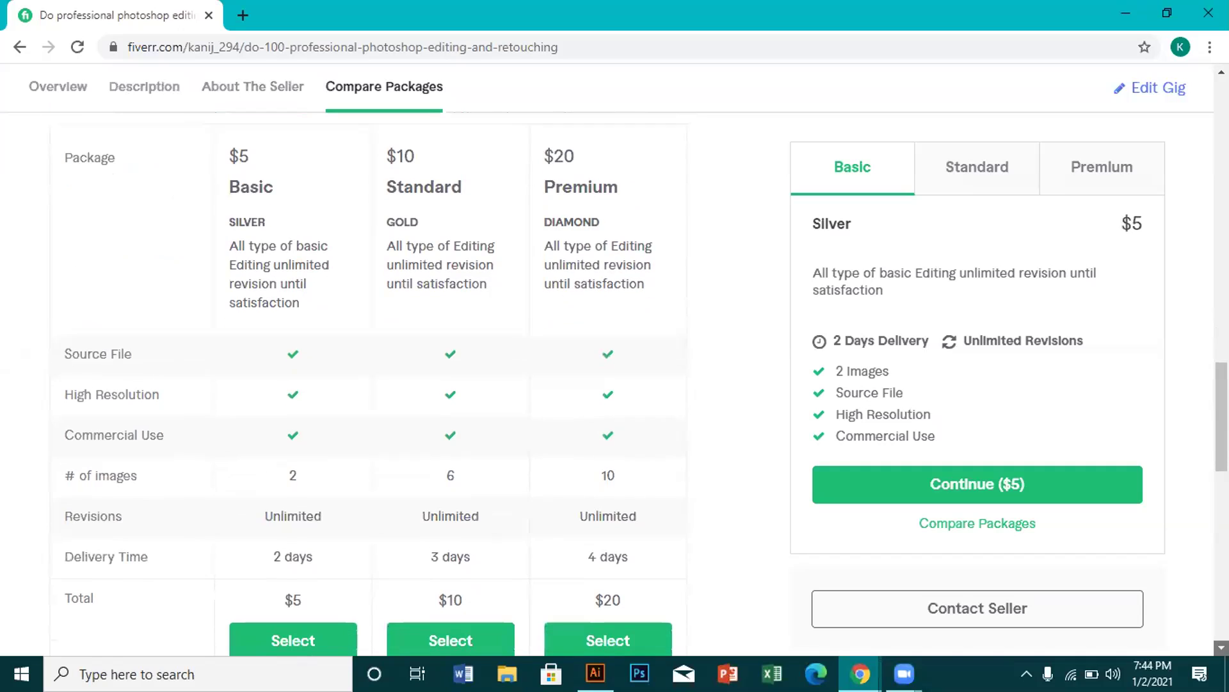
scroll(368, 385, down, 1)
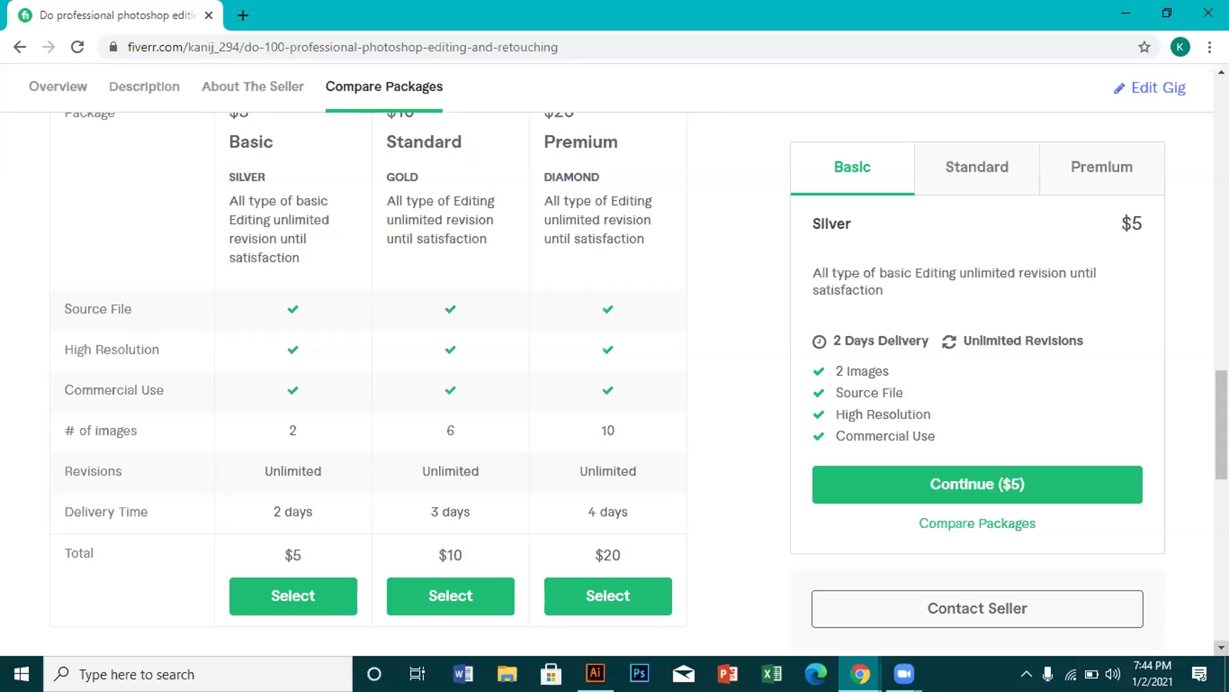
scroll(615, 384, down, 4)
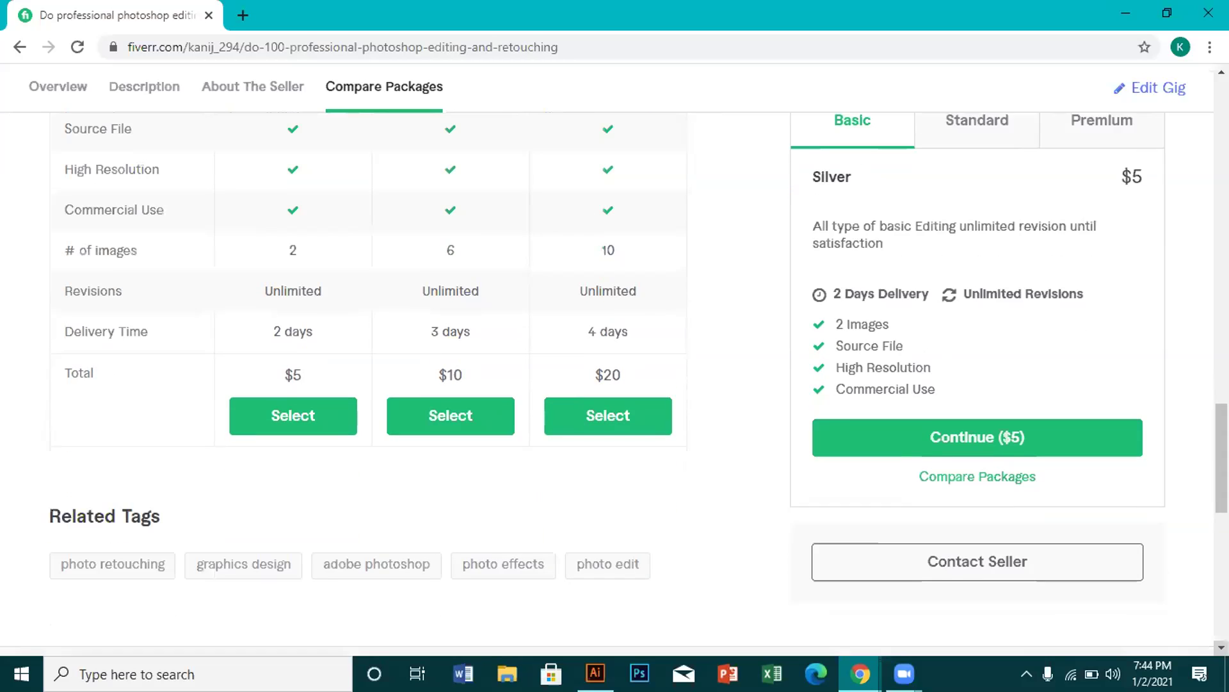
scroll(615, 384, down, 2)
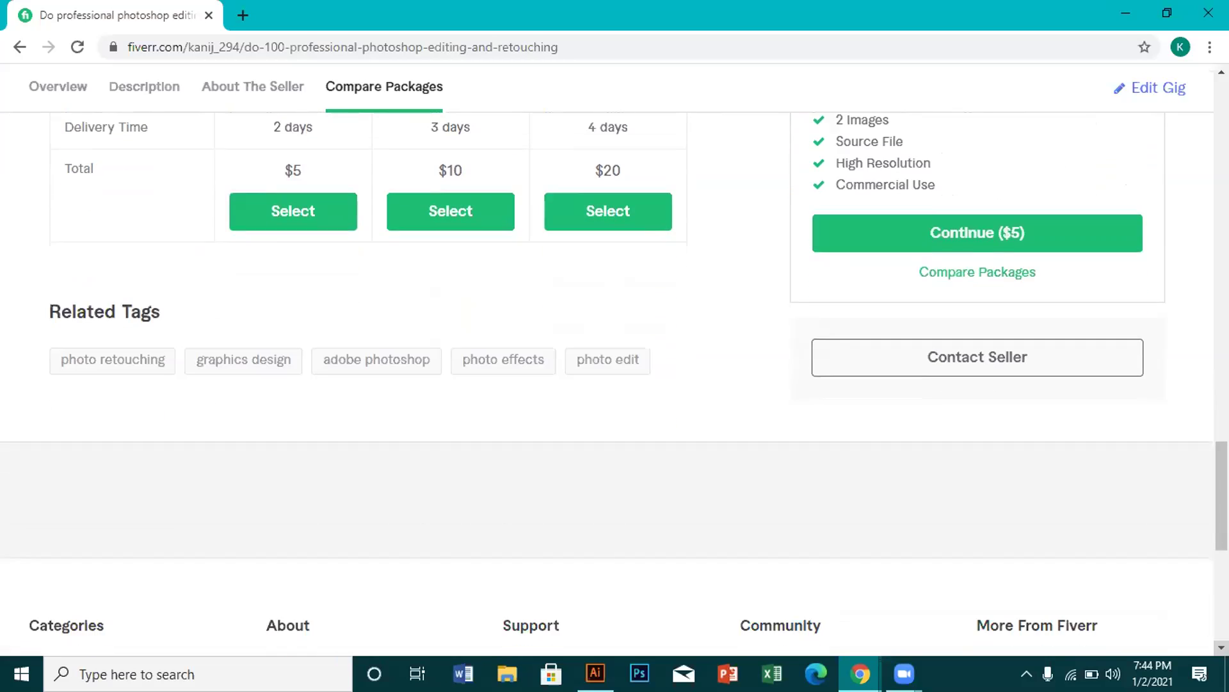
scroll(614, 384, down, 1)
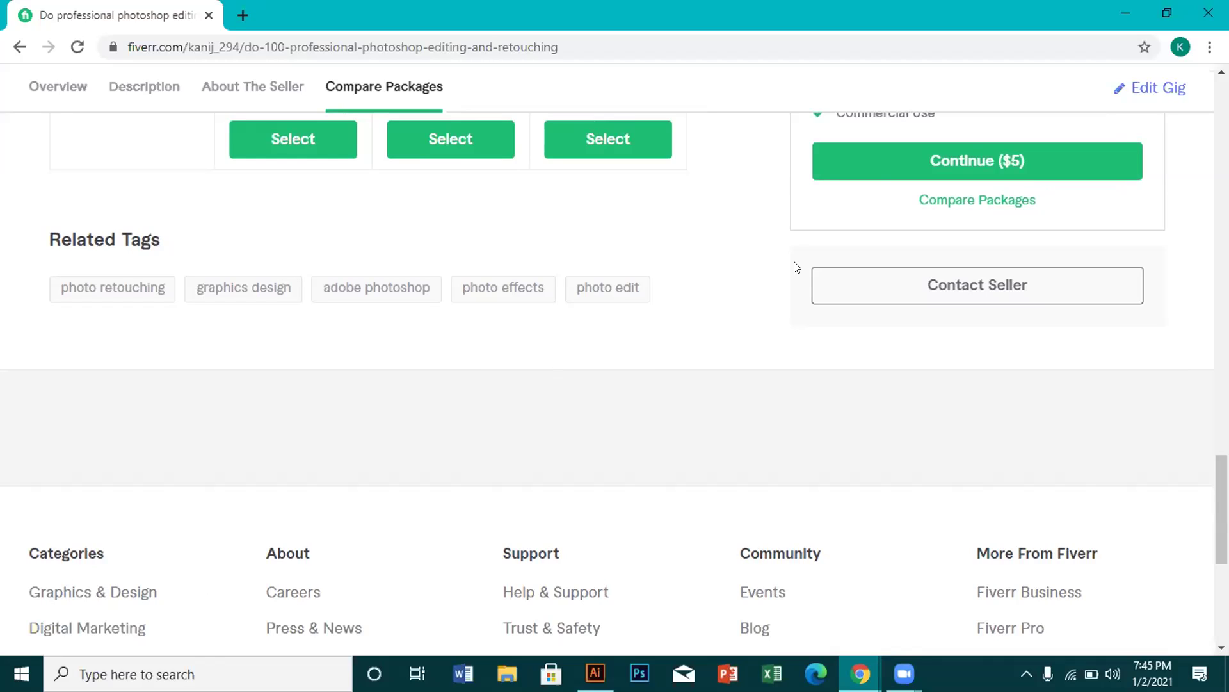
click(1222, 71)
click(1222, 72)
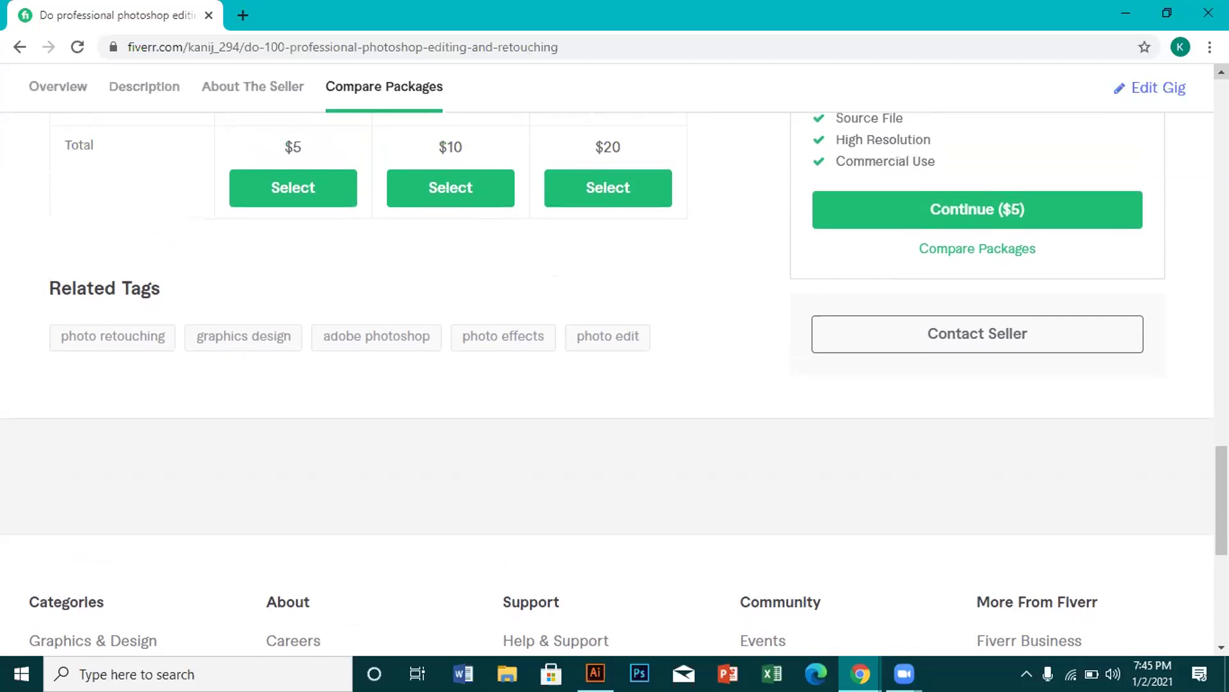
click(1221, 71)
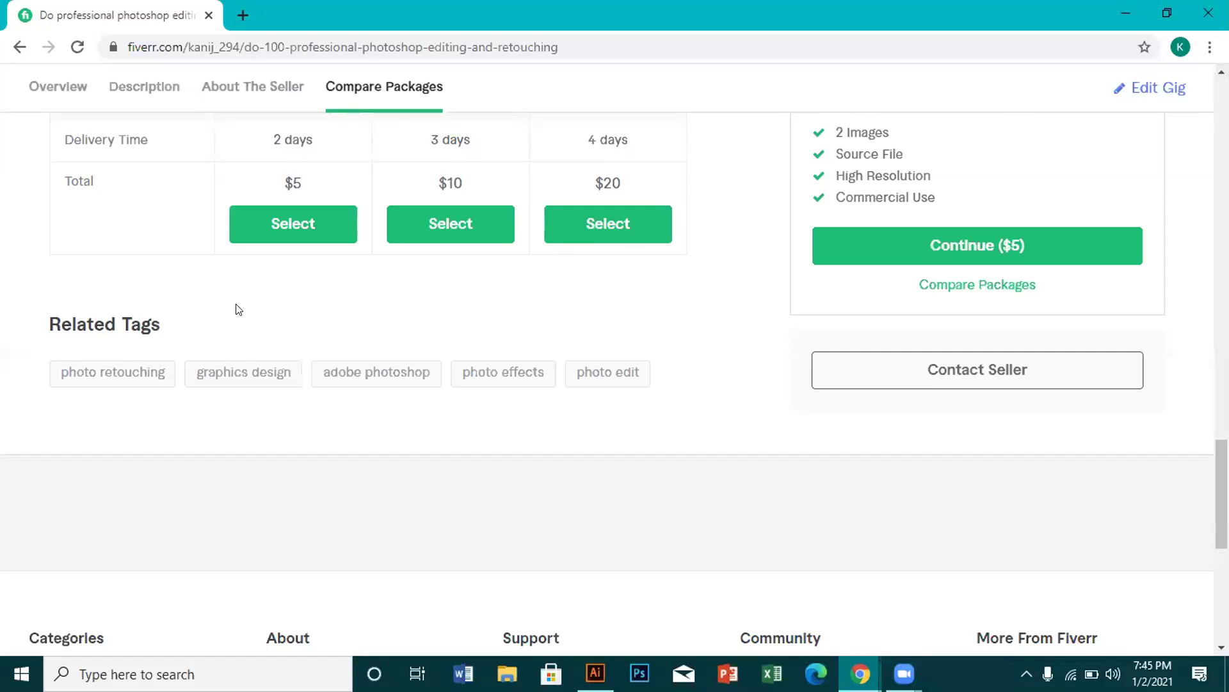
- Open a new browser tab
click(241, 15)
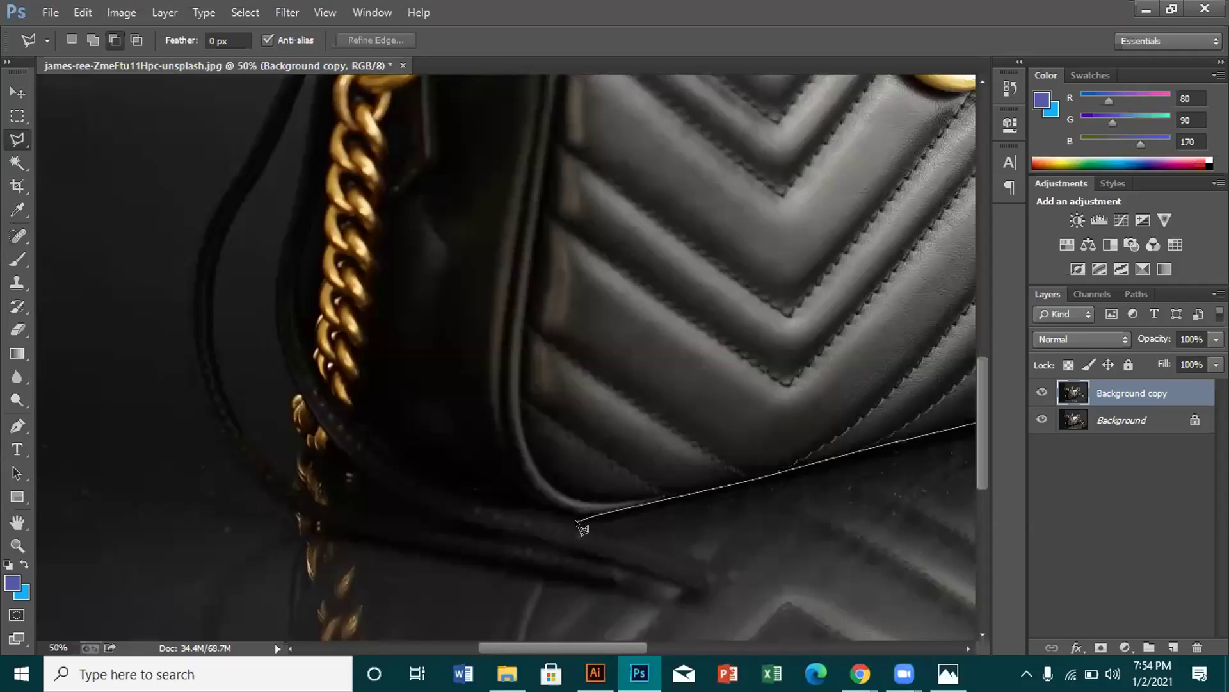
- In Photoshop, continue the Polygonal Lasso outline around the loose strap end below the handbag and back along the strap's lower edge
click(576, 523)
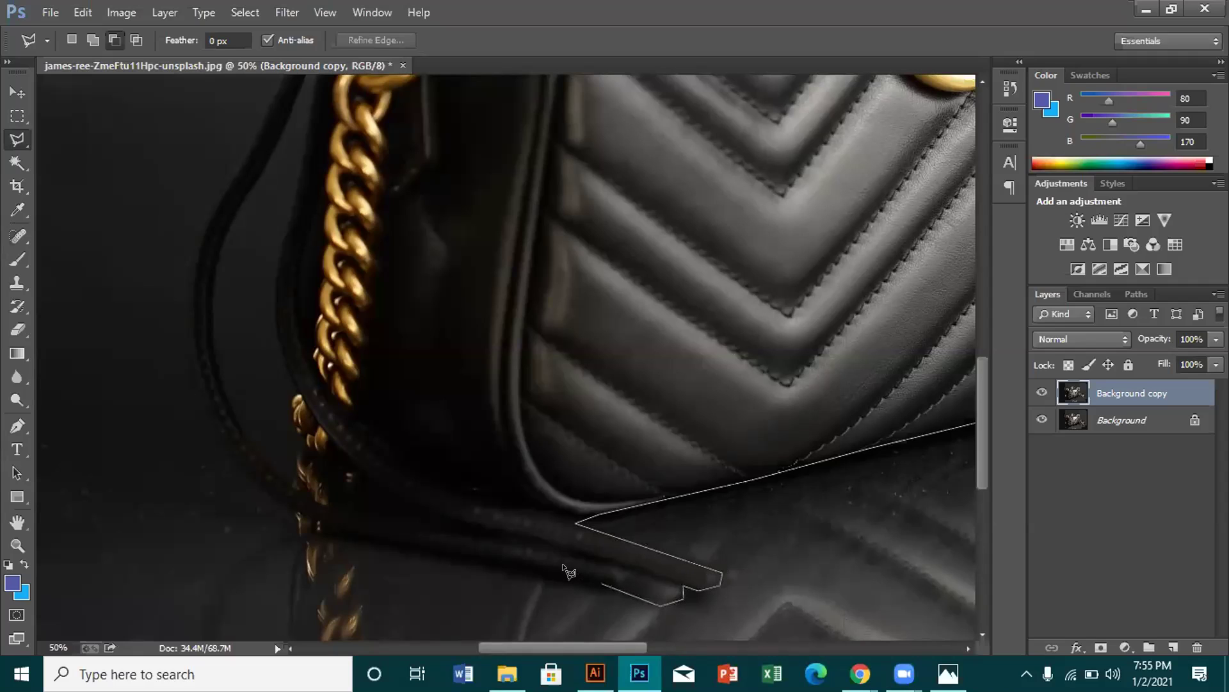
click(480, 564)
click(361, 541)
click(299, 514)
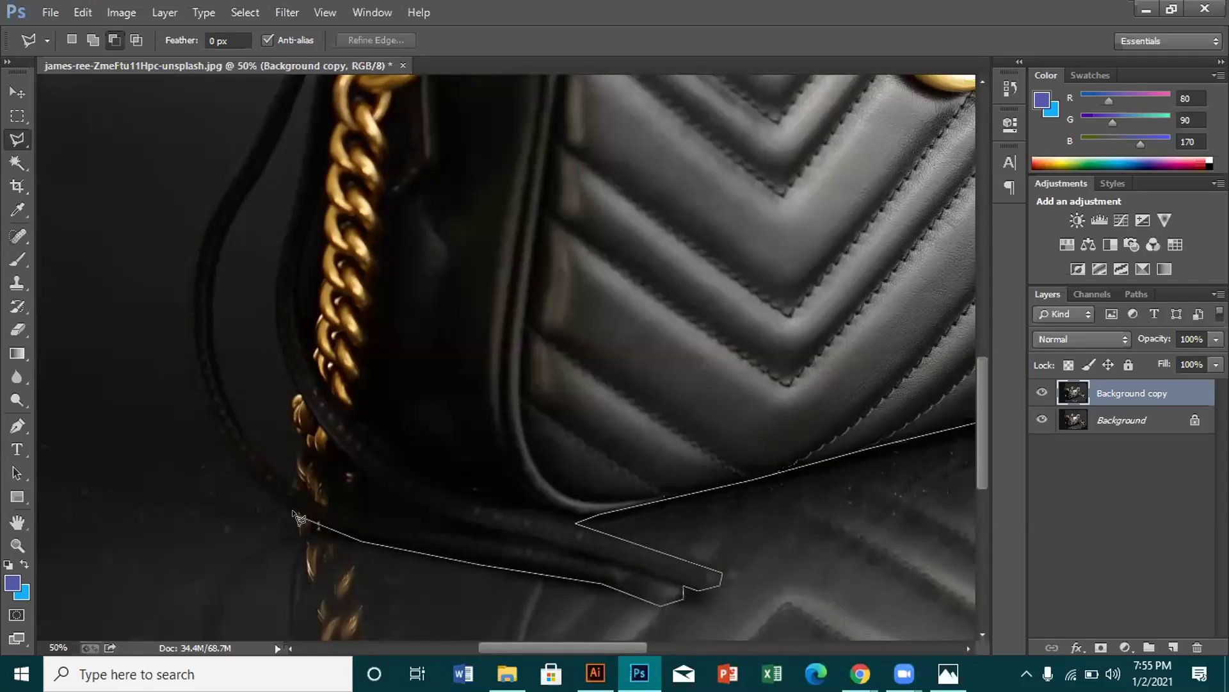
- Extend the lasso outline up the outer edge of the hanging strap loop beside the gold chain to the strap knot
click(235, 455)
click(197, 372)
click(191, 292)
click(219, 204)
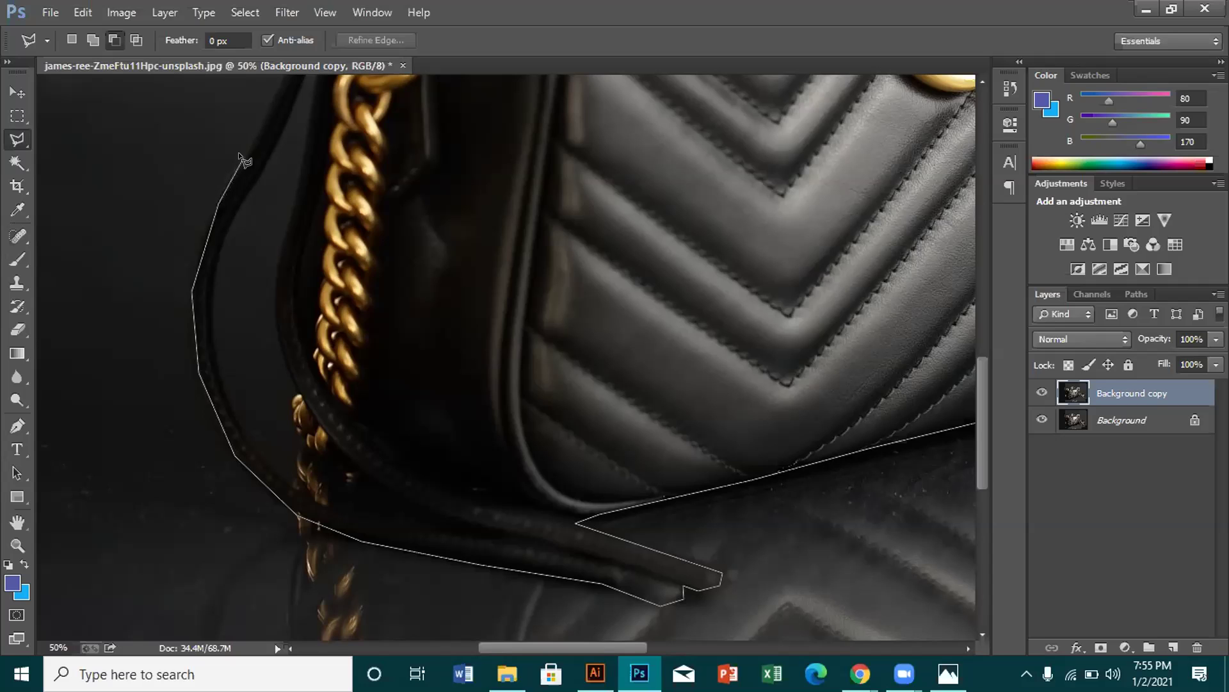
drag(242, 153, 170, 274)
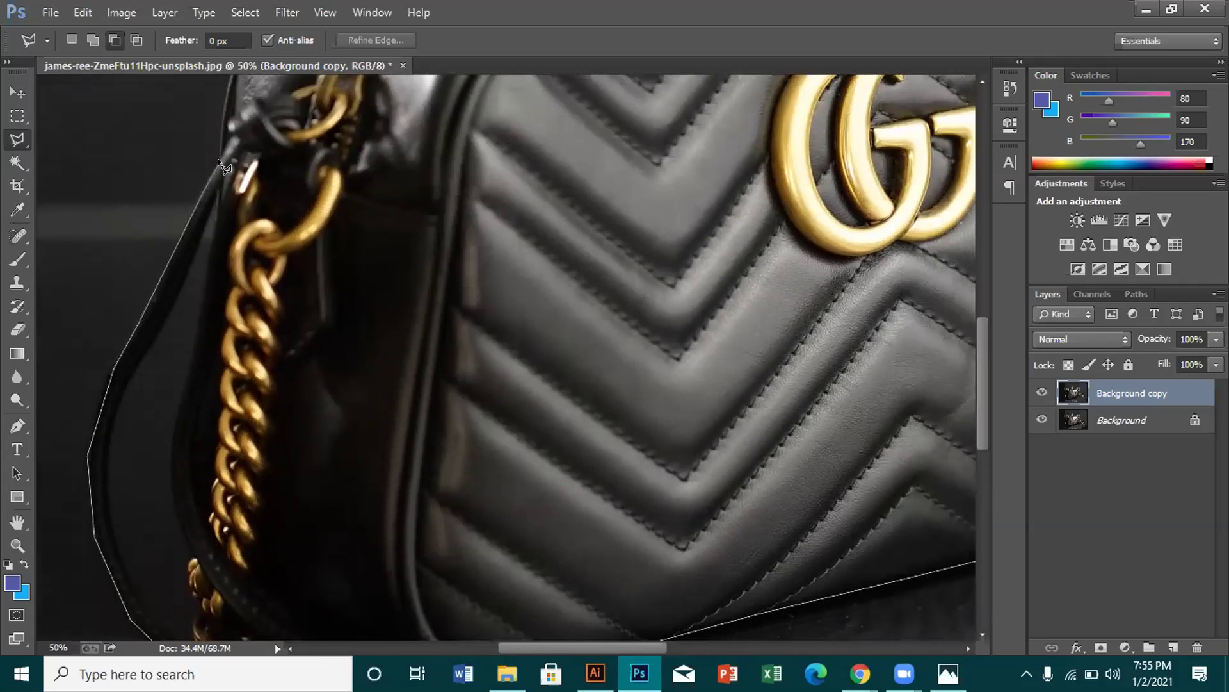
- Trace the lasso outline from the strap knot around the handbag's upper-left corner to the start of its top edge
drag(218, 159, 165, 428)
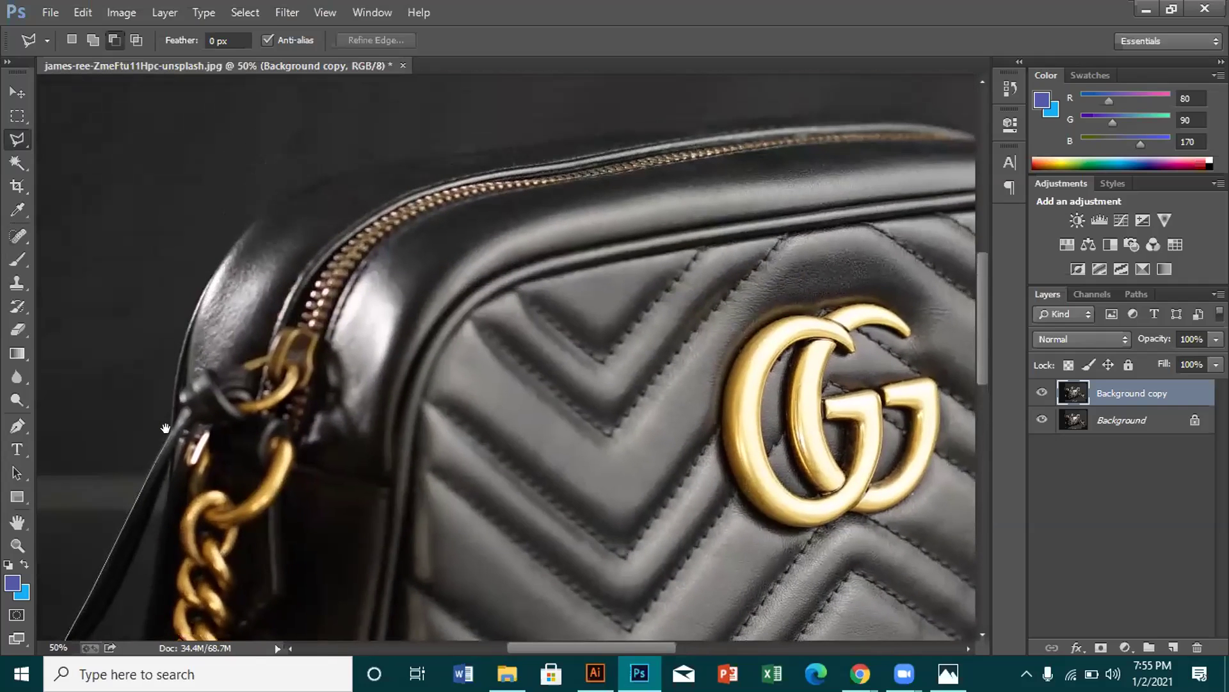
click(173, 377)
click(193, 320)
click(303, 183)
click(409, 156)
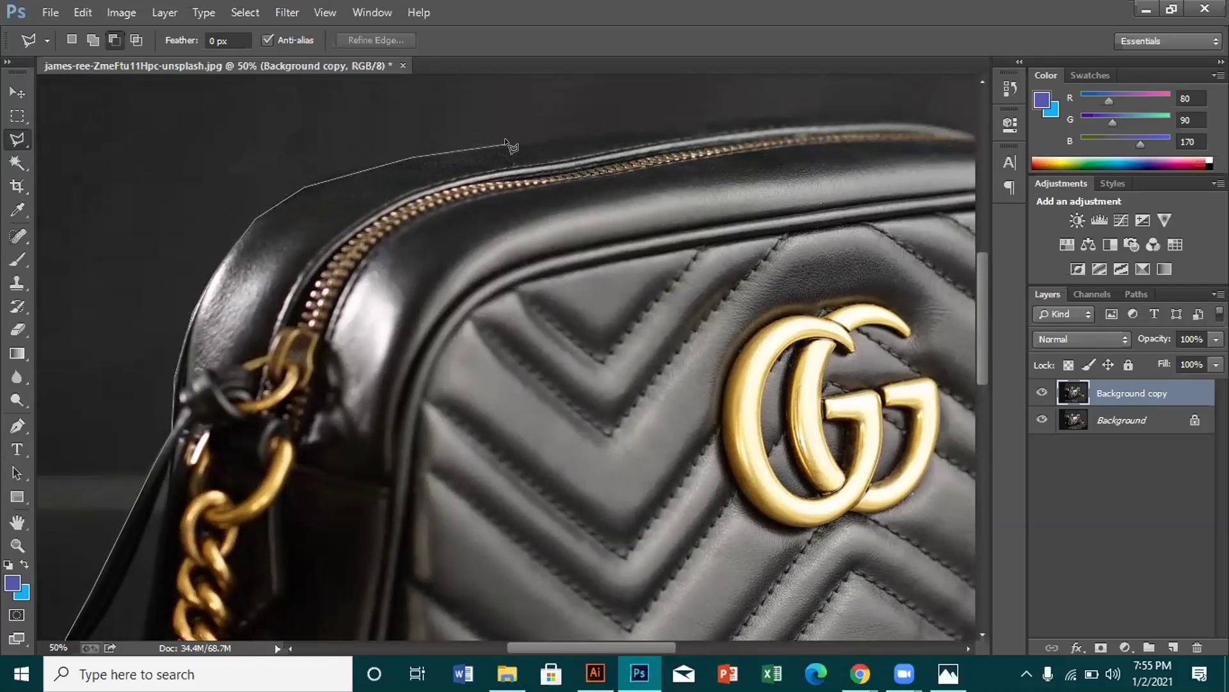
- Carry the lasso outline across the handbag's top edge, around its upper-right corner and down the right side to the gold chain
drag(504, 137, 248, 233)
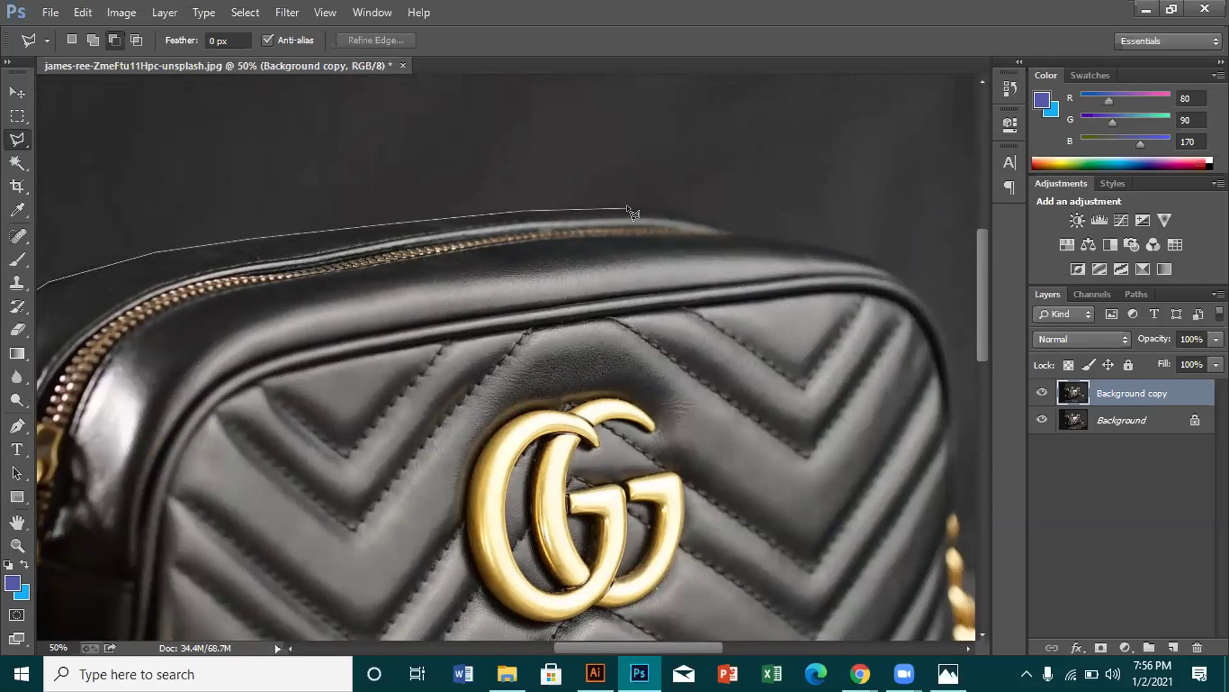
mouse_move(627, 205)
mouse_down()
mouse_move(385, 225)
mouse_move(434, 231)
mouse_up()
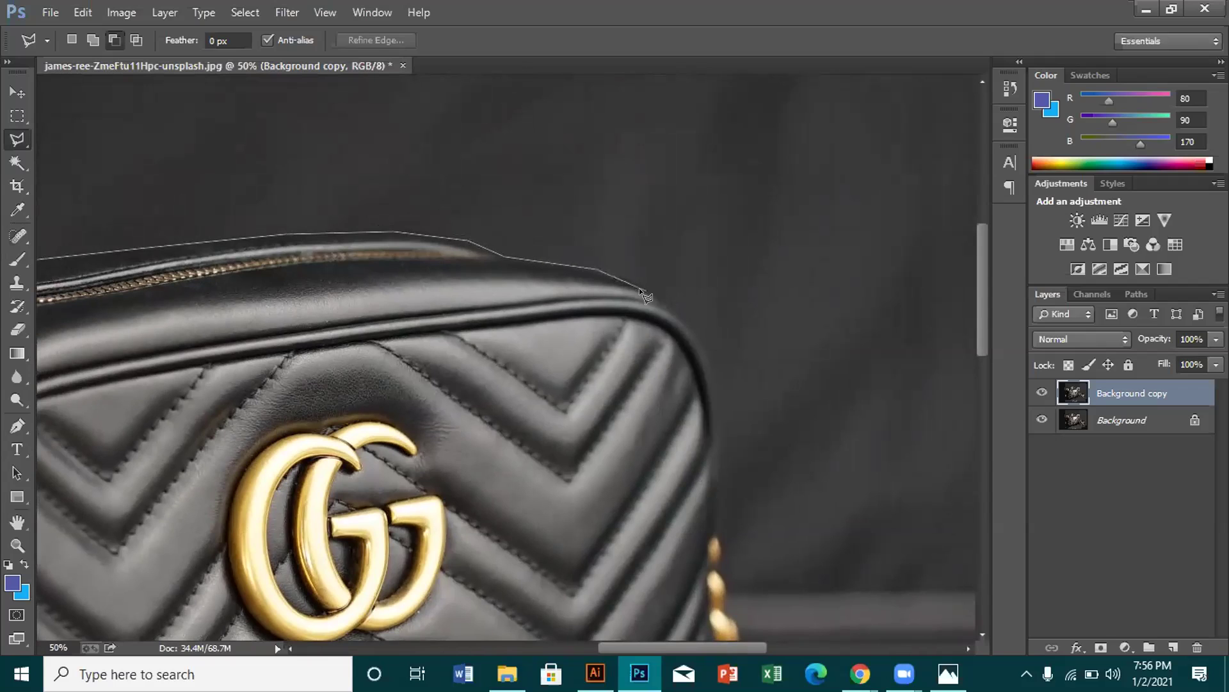
drag(643, 291, 403, 253)
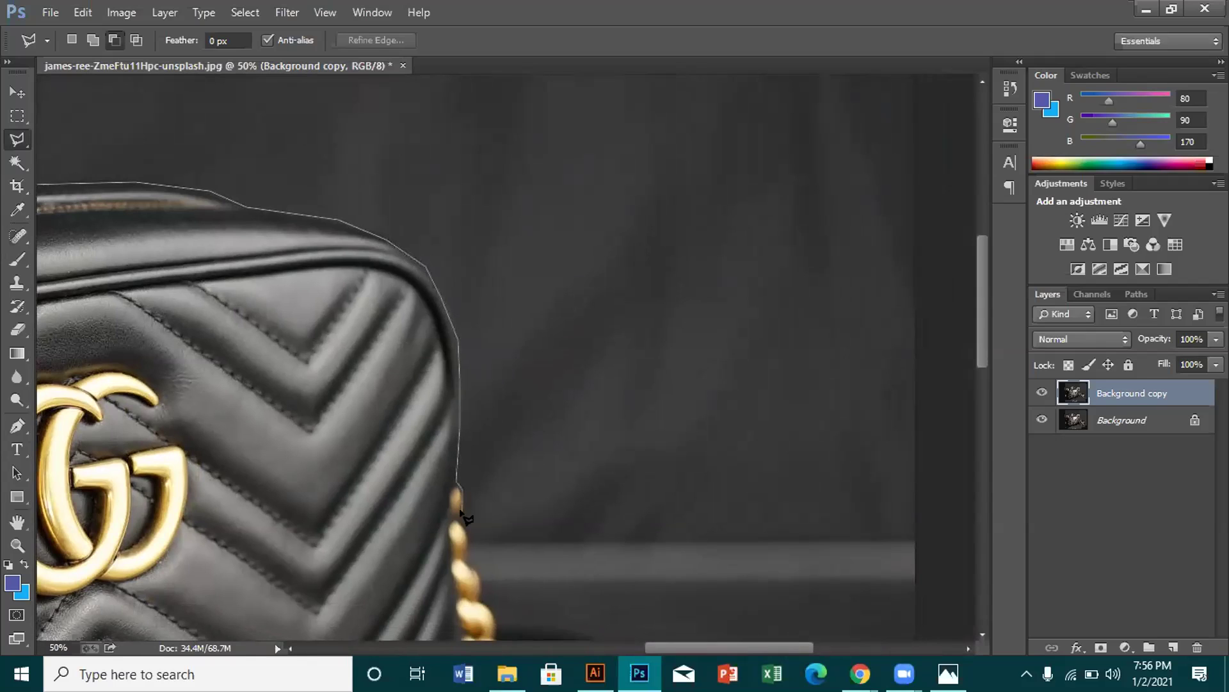
- Extend the lasso outline down the outer edge of the gold chain and over the top of the D-ring
mouse_move(453, 513)
mouse_down()
mouse_move(448, 416)
mouse_move(395, 174)
mouse_up()
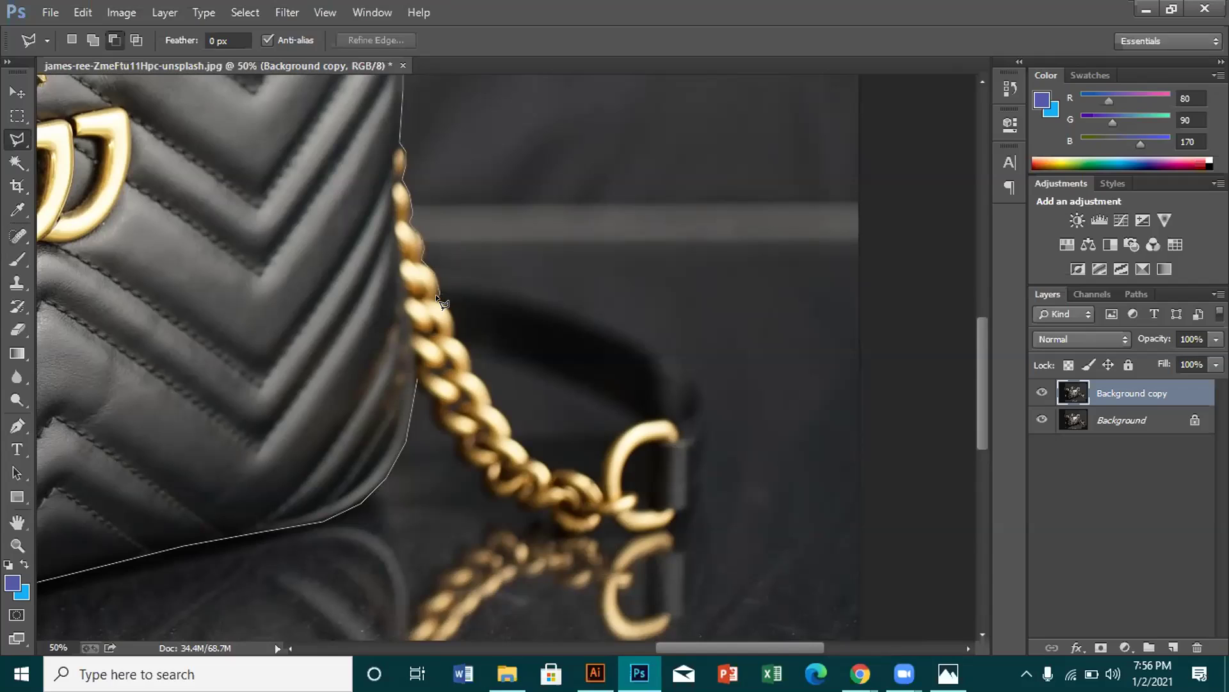
click(456, 336)
drag(466, 367, 453, 185)
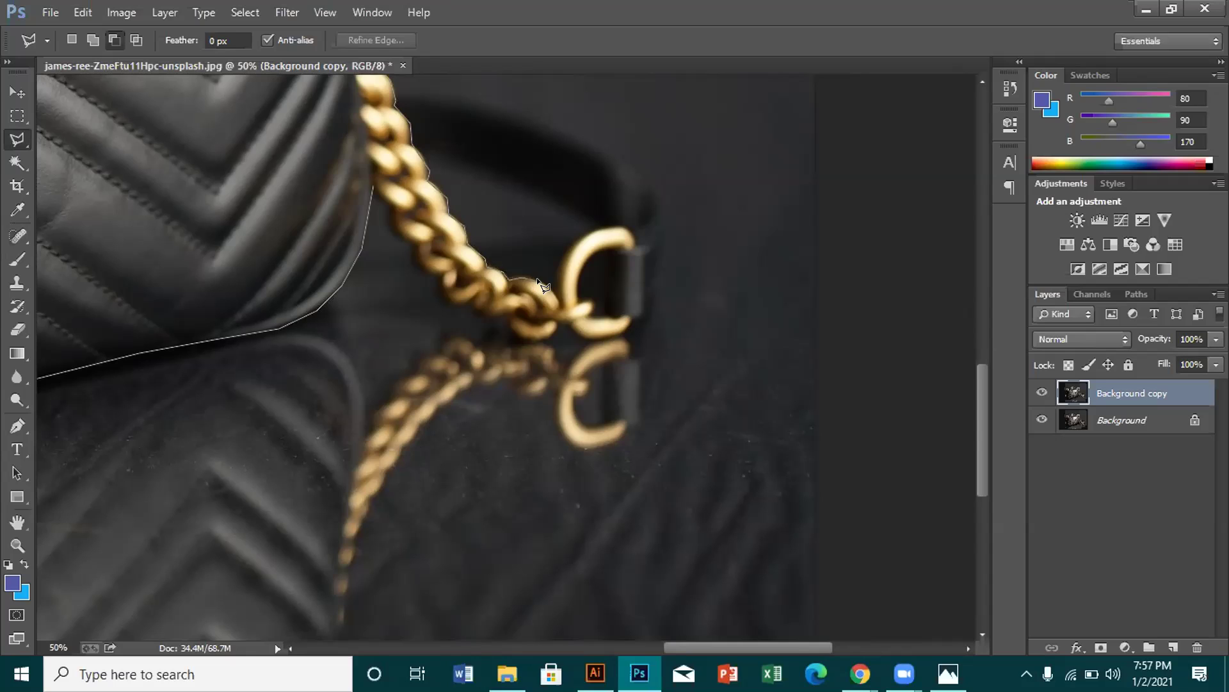
click(557, 298)
click(565, 249)
click(589, 232)
click(627, 226)
- Remove the latest lasso points from the D-ring back up to the upper part of the gold chain
key(BackSpace)
key(BackSpace)
key(BackSpace)
key(BackSpace)
key(BackSpace)
key(BackSpace)
key(BackSpace)
key(BackSpace)
key(BackSpace)
key(BackSpace)
key(BackSpace)
key(BackSpace)
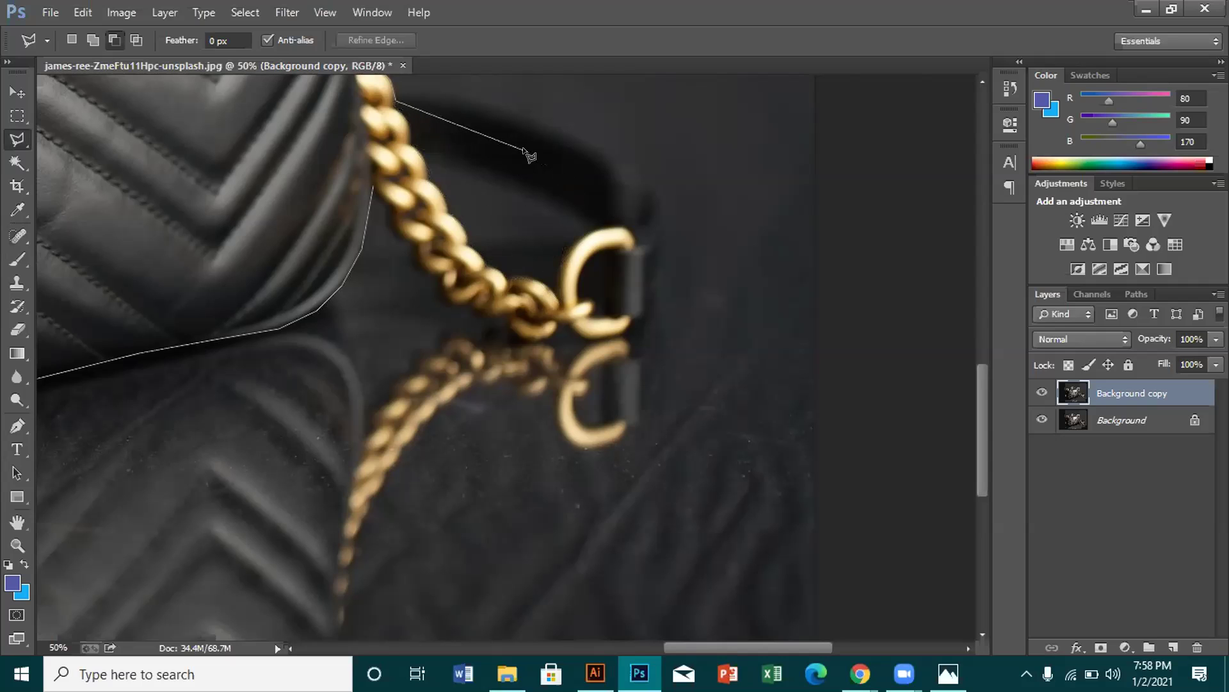
- Remove one more lasso point and close the handbag selection from a point just outside the upper chain
drag(411, 79, 379, 242)
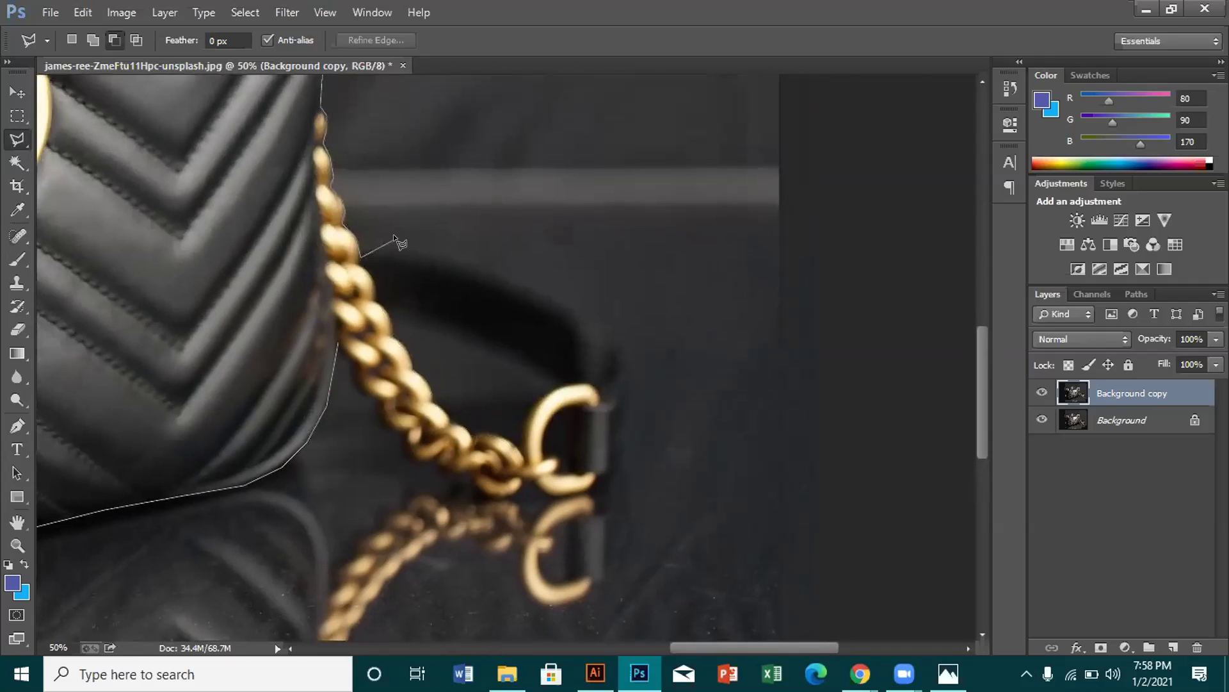
key(BackSpace)
double_click(393, 234)
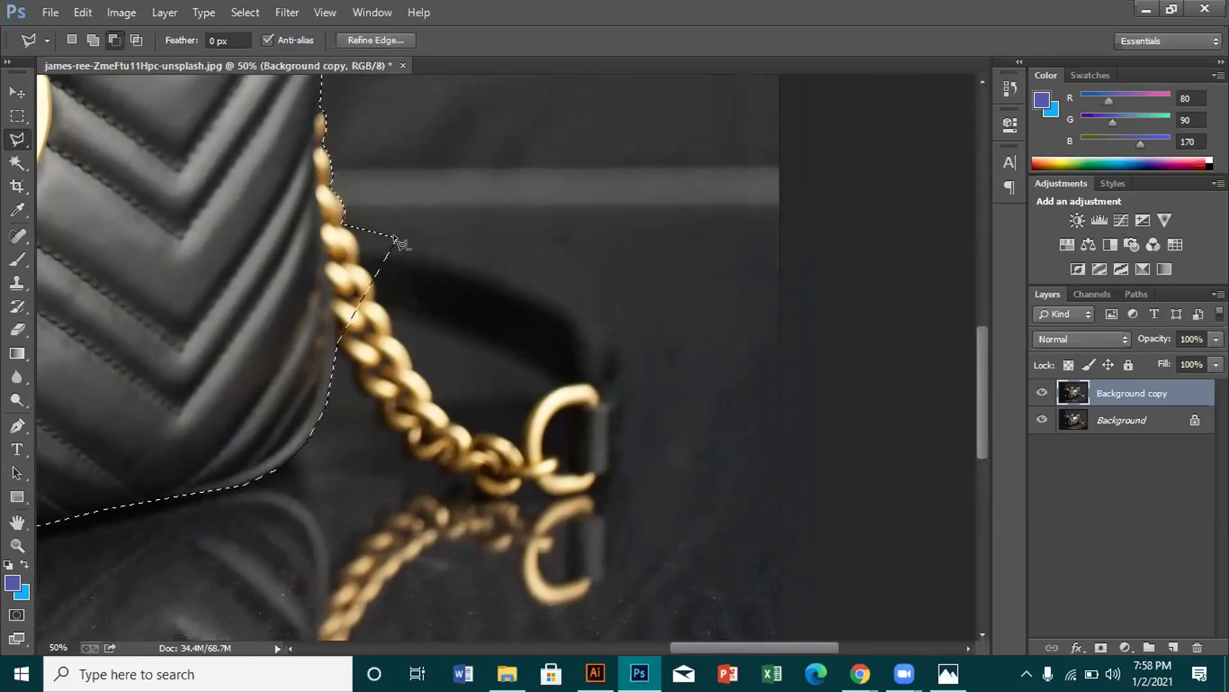
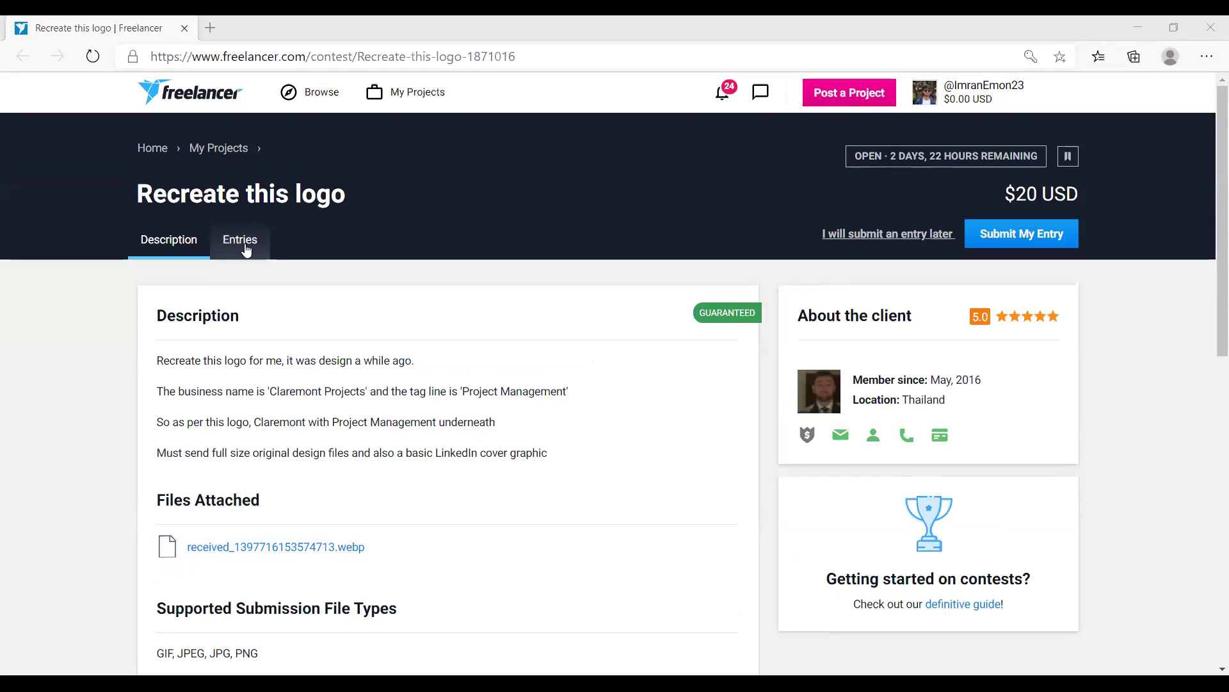
- On Freelancer, open the entries of the "Recreate this logo" contest and look over the most recent designs
click(246, 249)
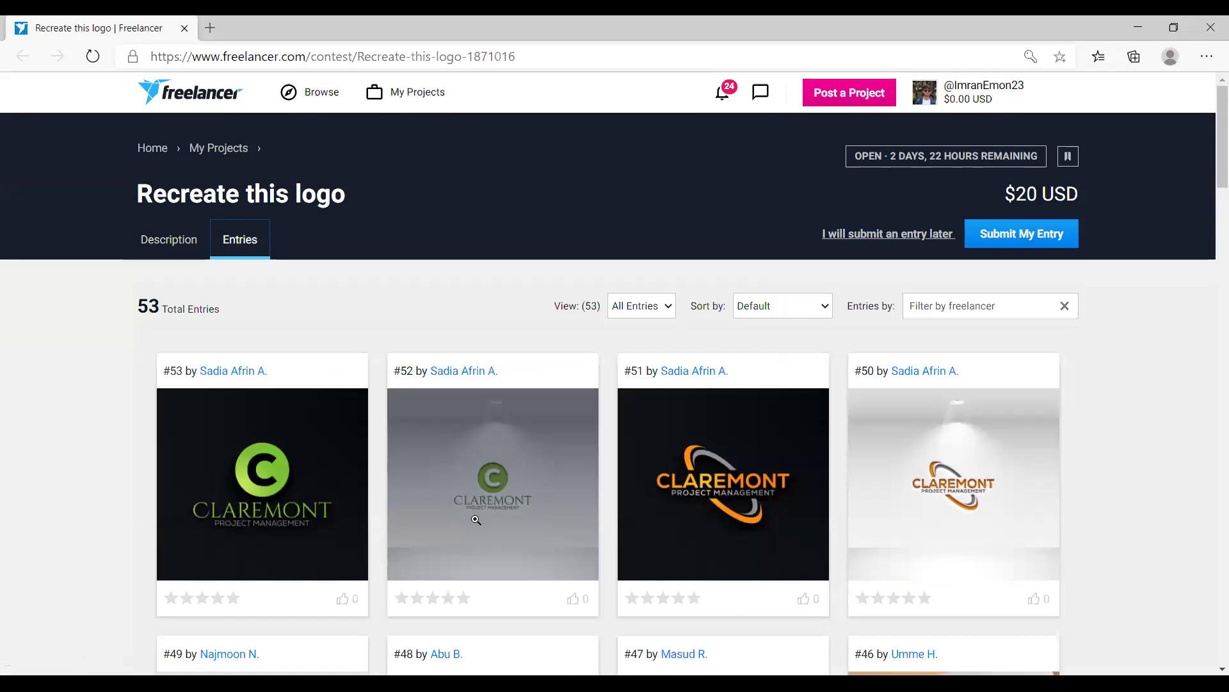
scroll(476, 518, down, 3)
scroll(475, 518, up, 3)
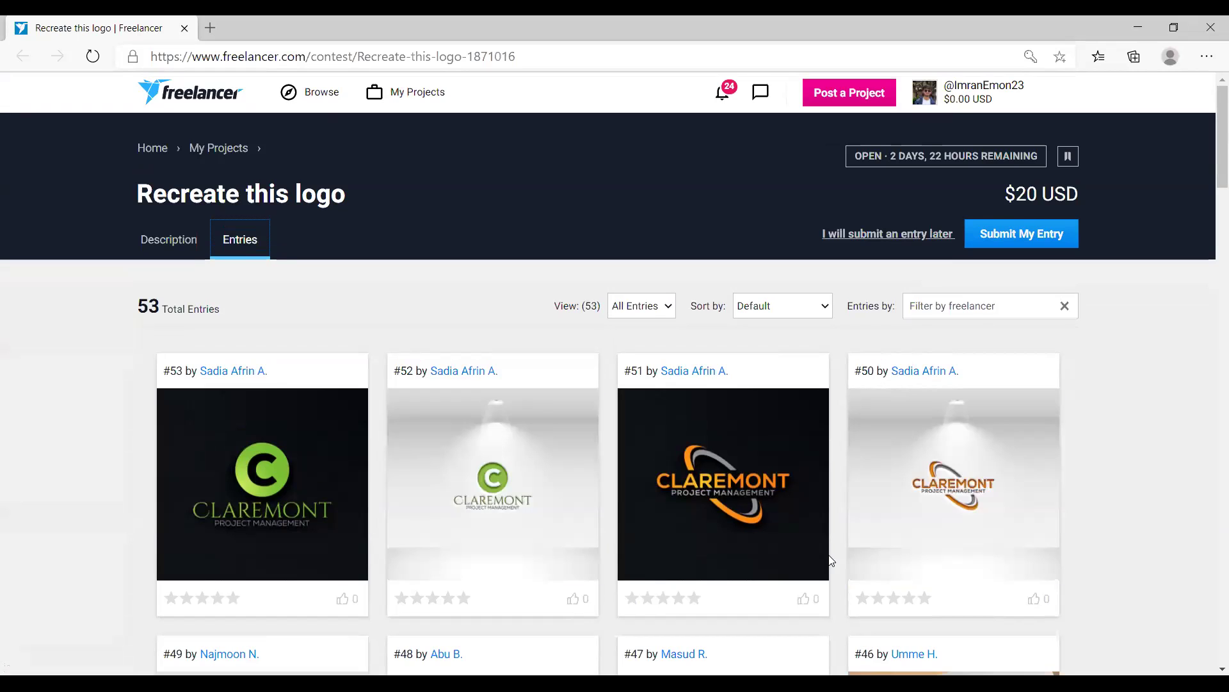
scroll(845, 566, down, 3)
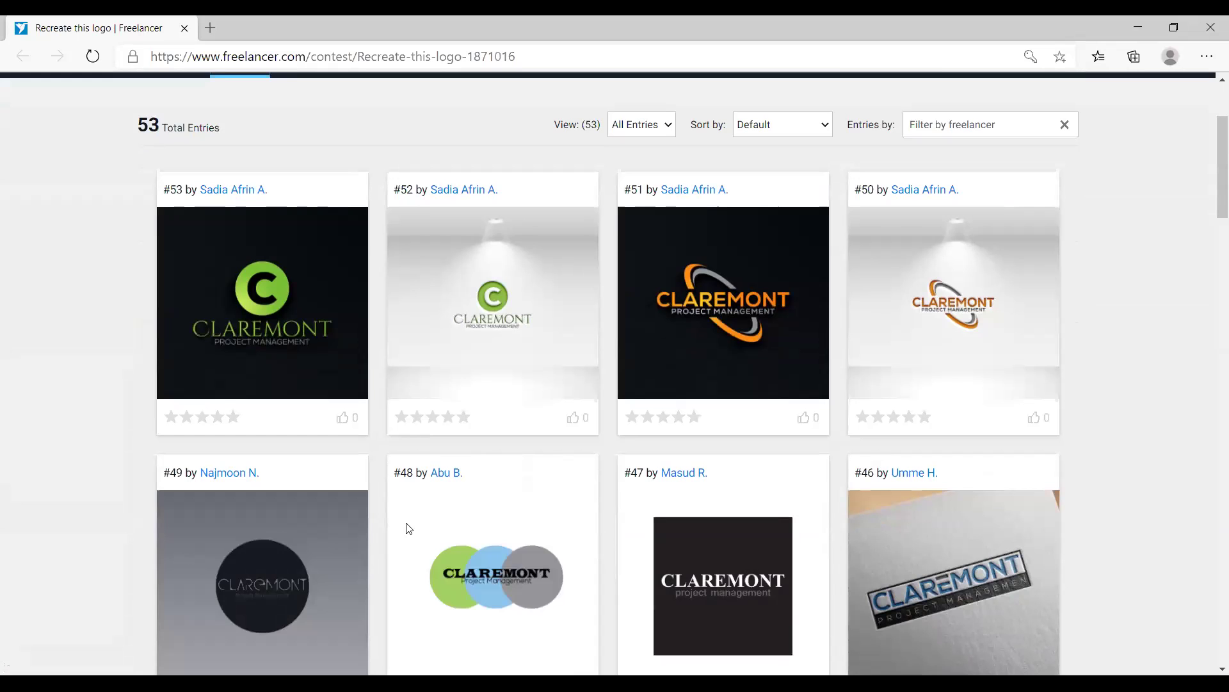
scroll(458, 512, down, 4)
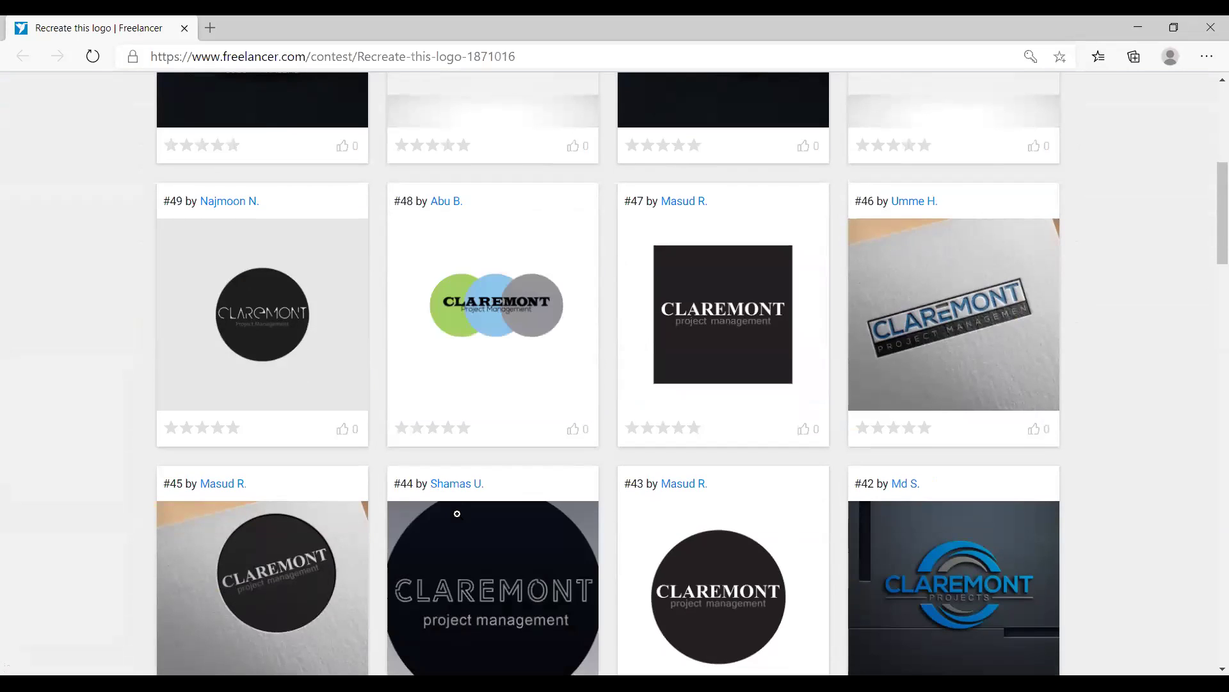
scroll(462, 519, up, 3)
scroll(462, 519, up, 5)
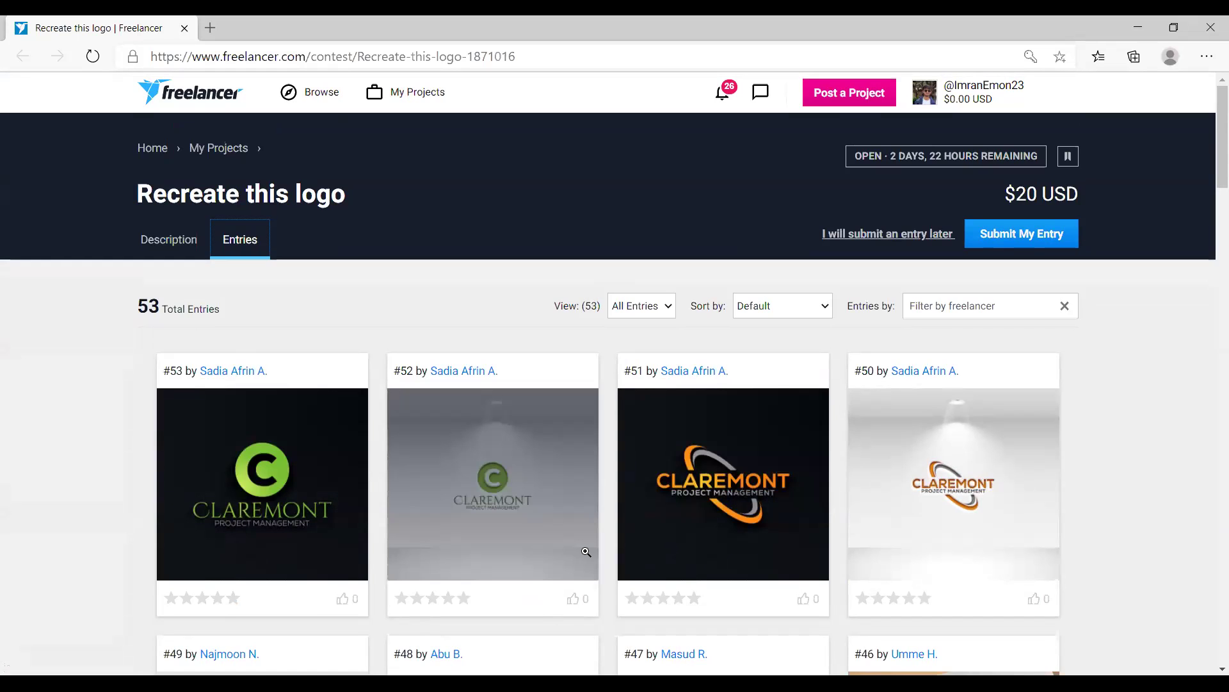
- Examine the submitted Claremont logo entries from #53 down to the row with #34
scroll(566, 532, down, 1)
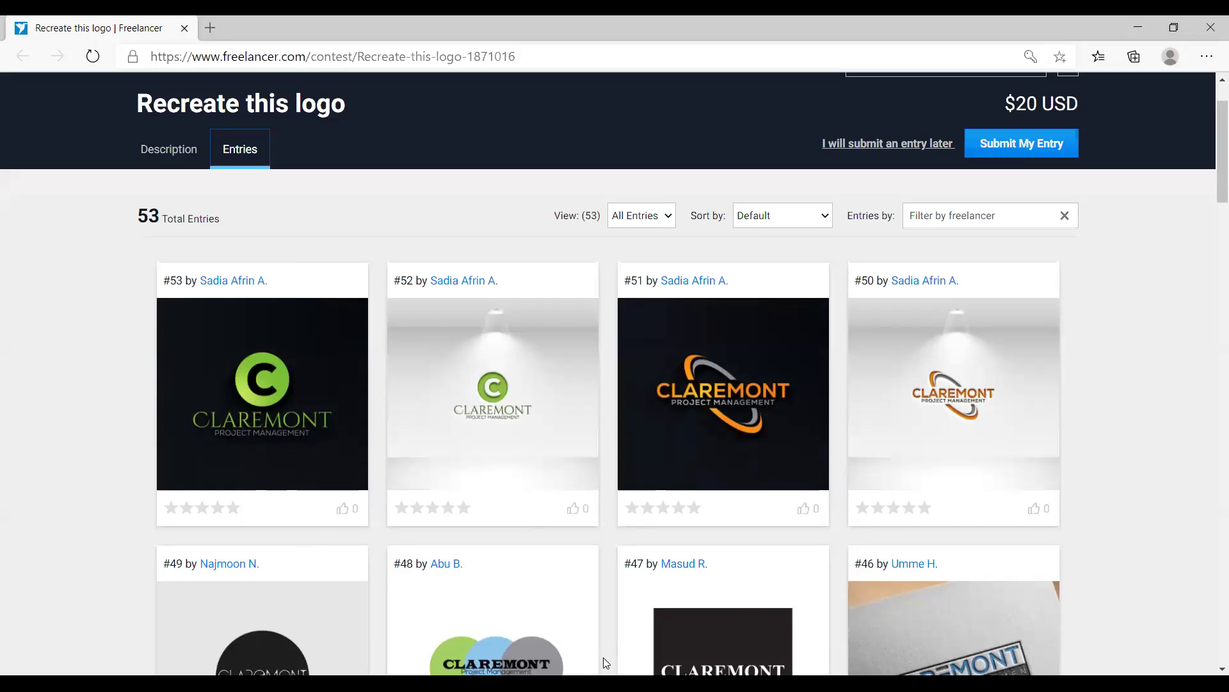
scroll(608, 564, down, 3)
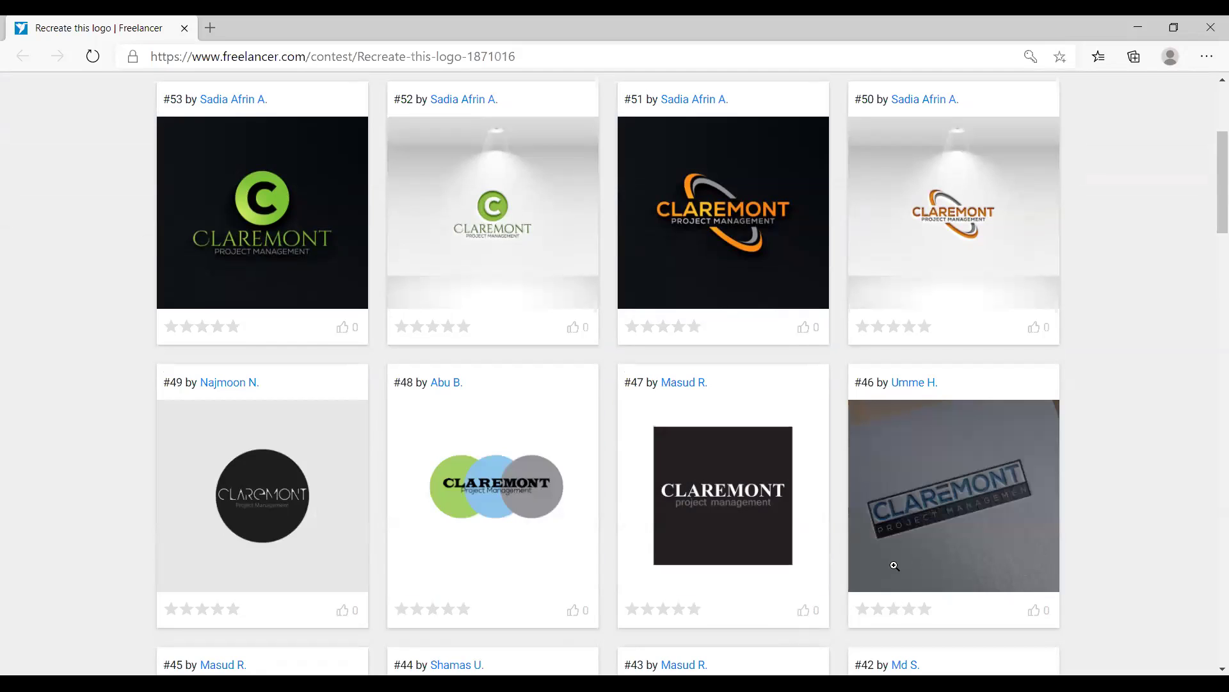
scroll(895, 568, down, 1)
scroll(894, 570, down, 1)
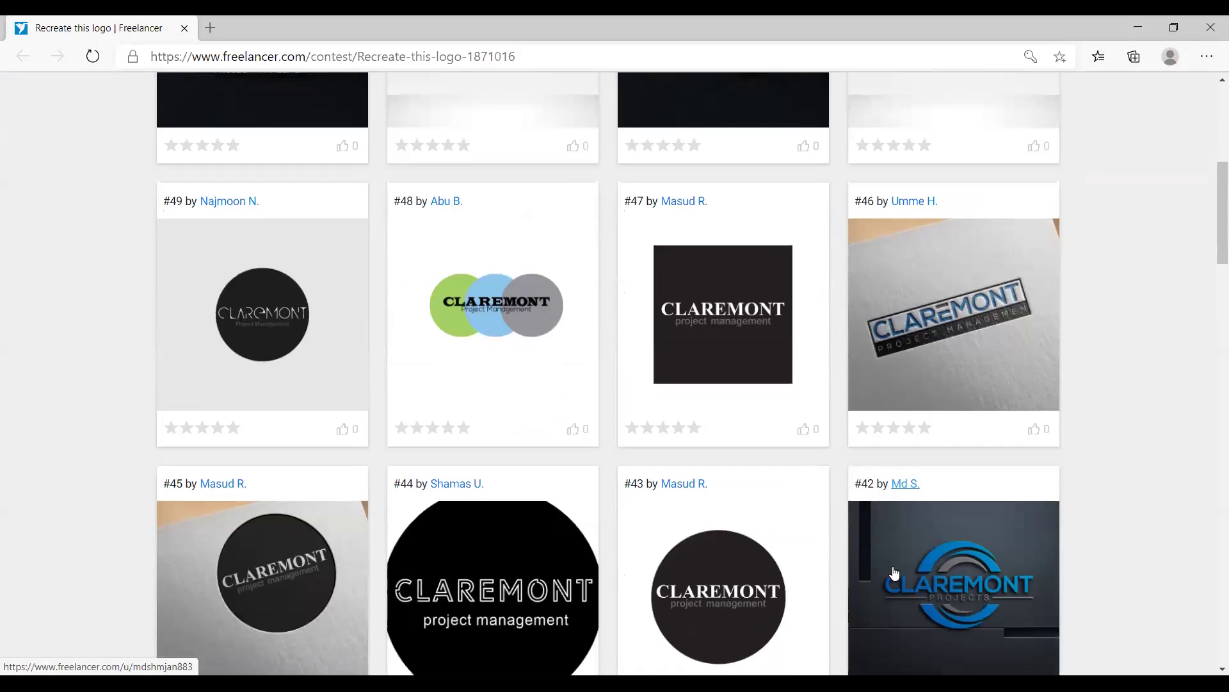
scroll(892, 566, down, 3)
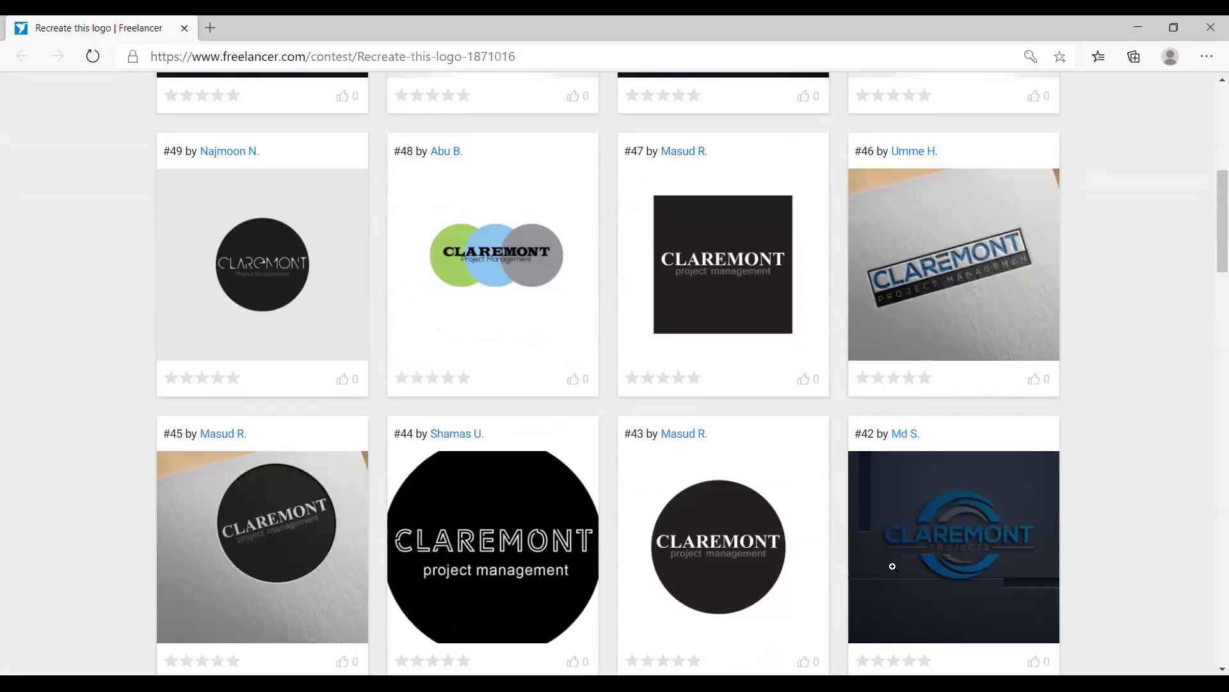
scroll(630, 613, down, 1)
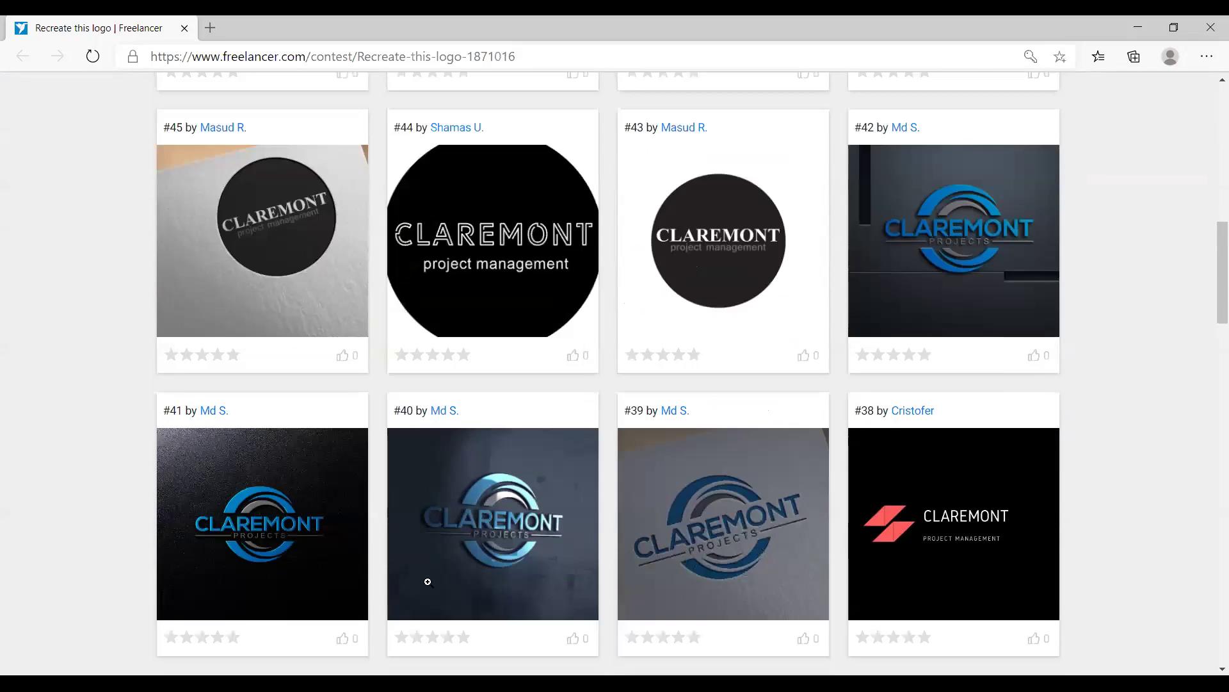
scroll(693, 546, down, 1)
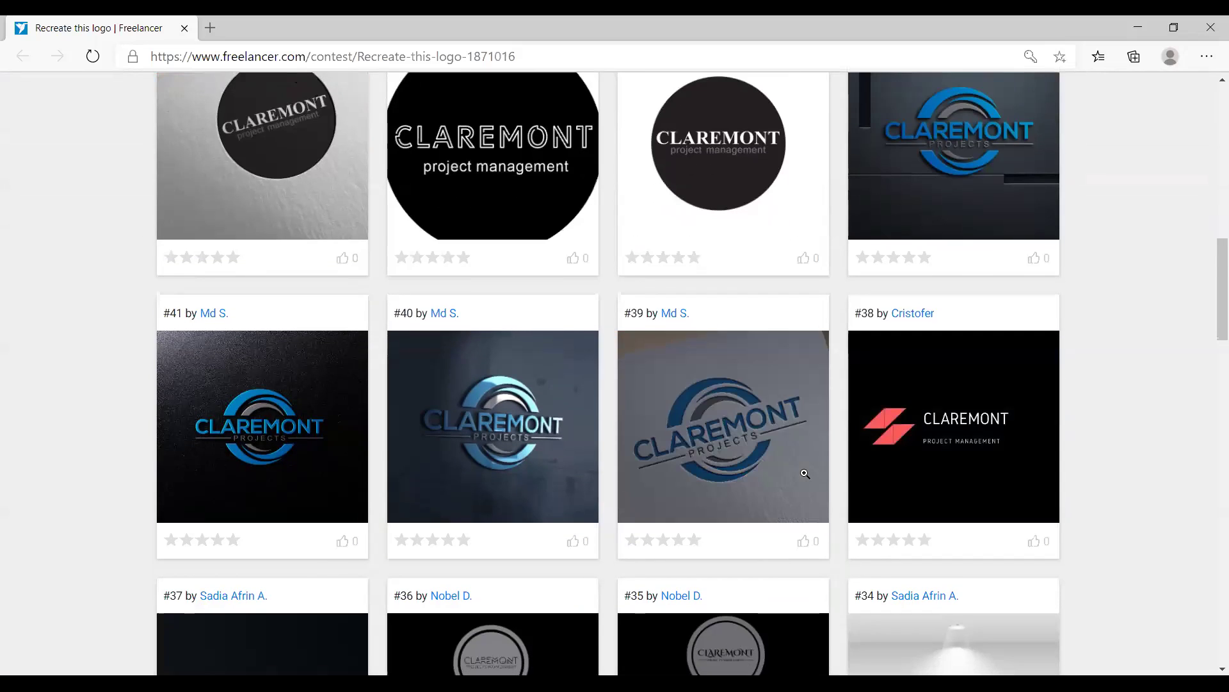
scroll(804, 472, down, 2)
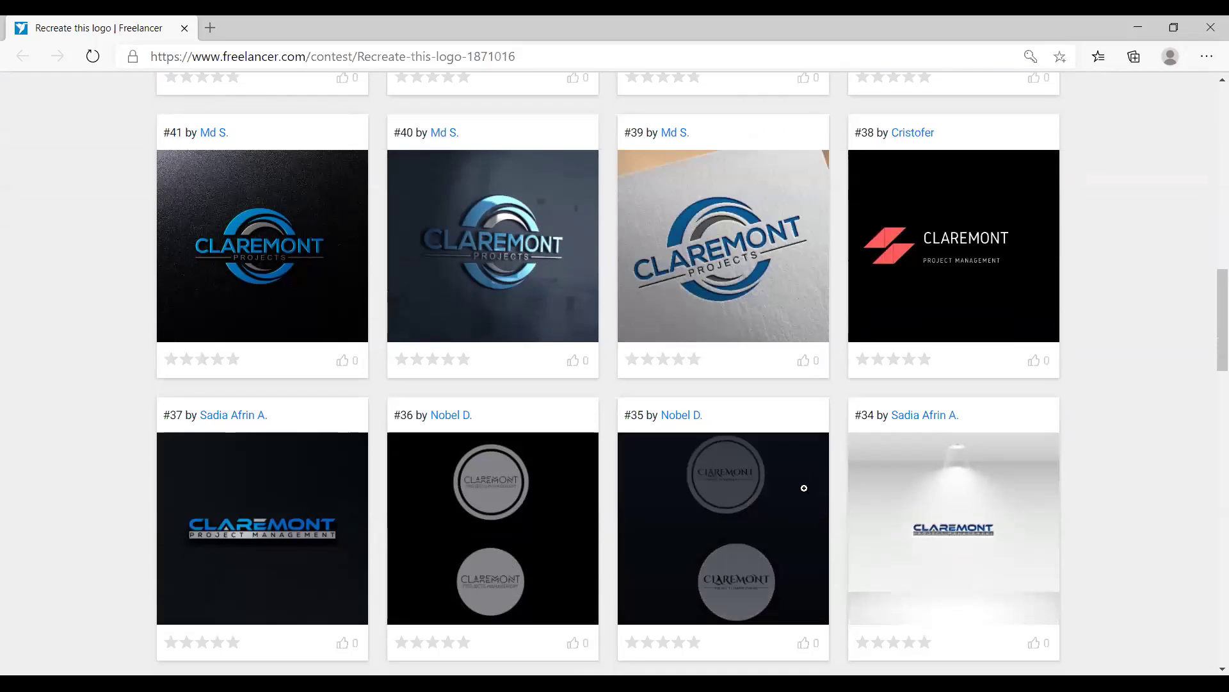
scroll(923, 510, down, 1)
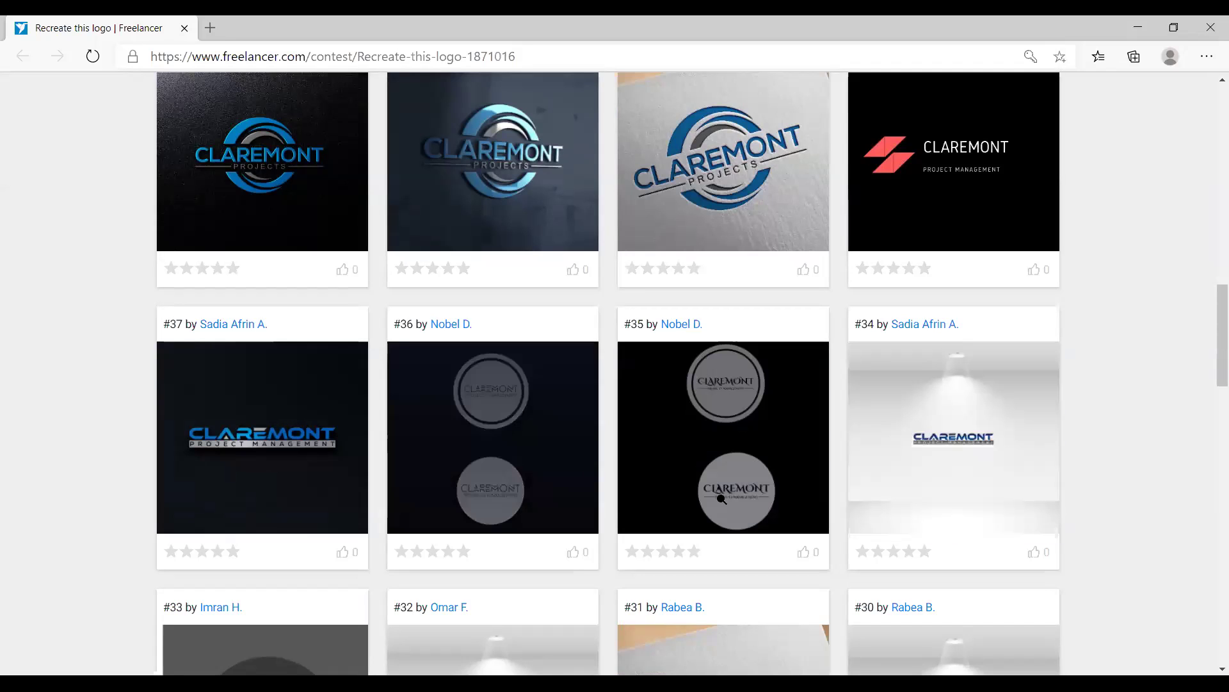
- View contest entry #34 at full size, return to the entries list and close the contest page
click(923, 445)
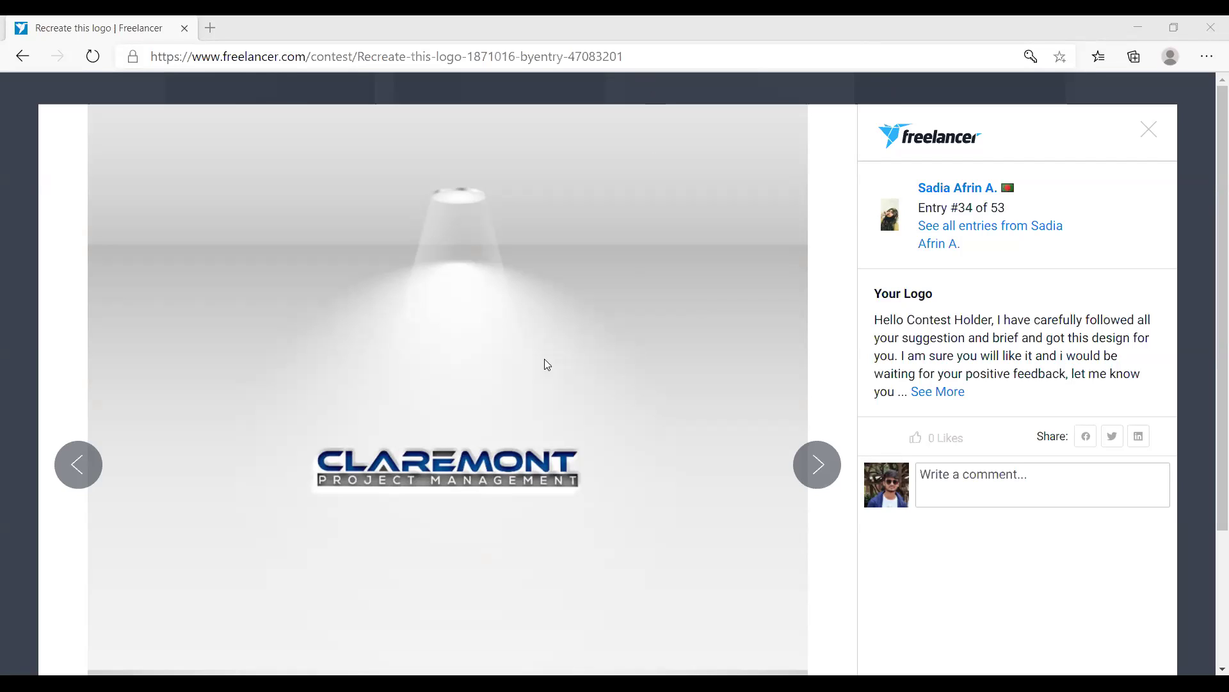
click(23, 56)
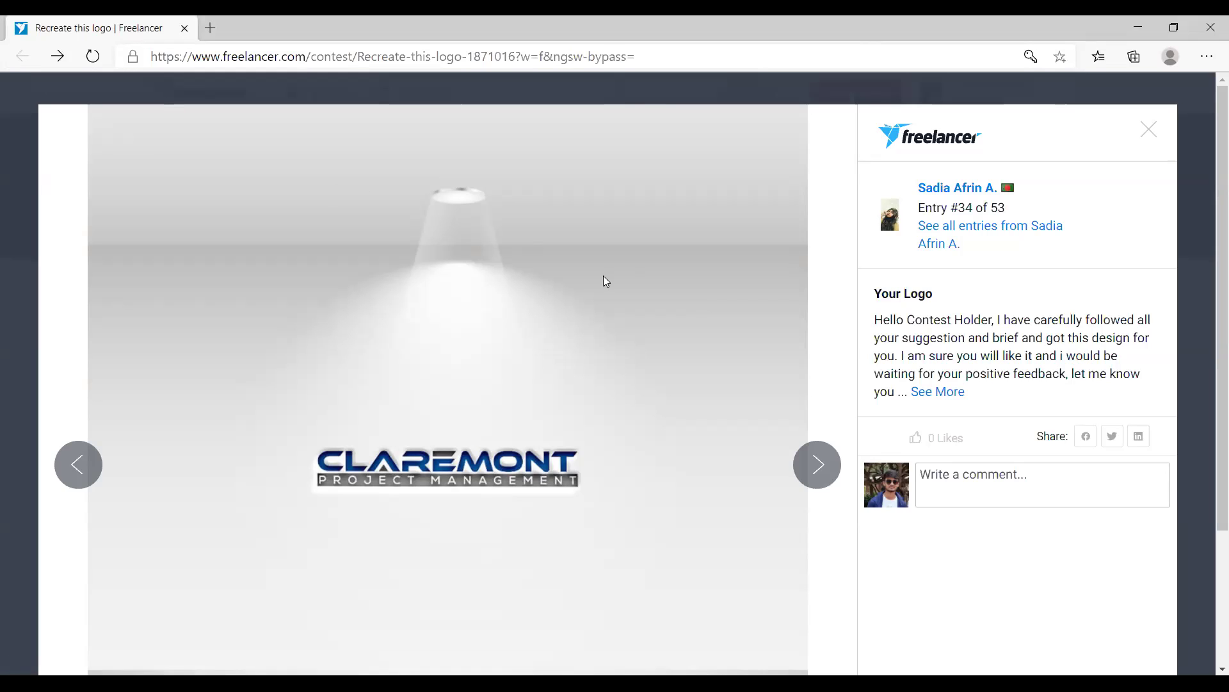
click(1153, 129)
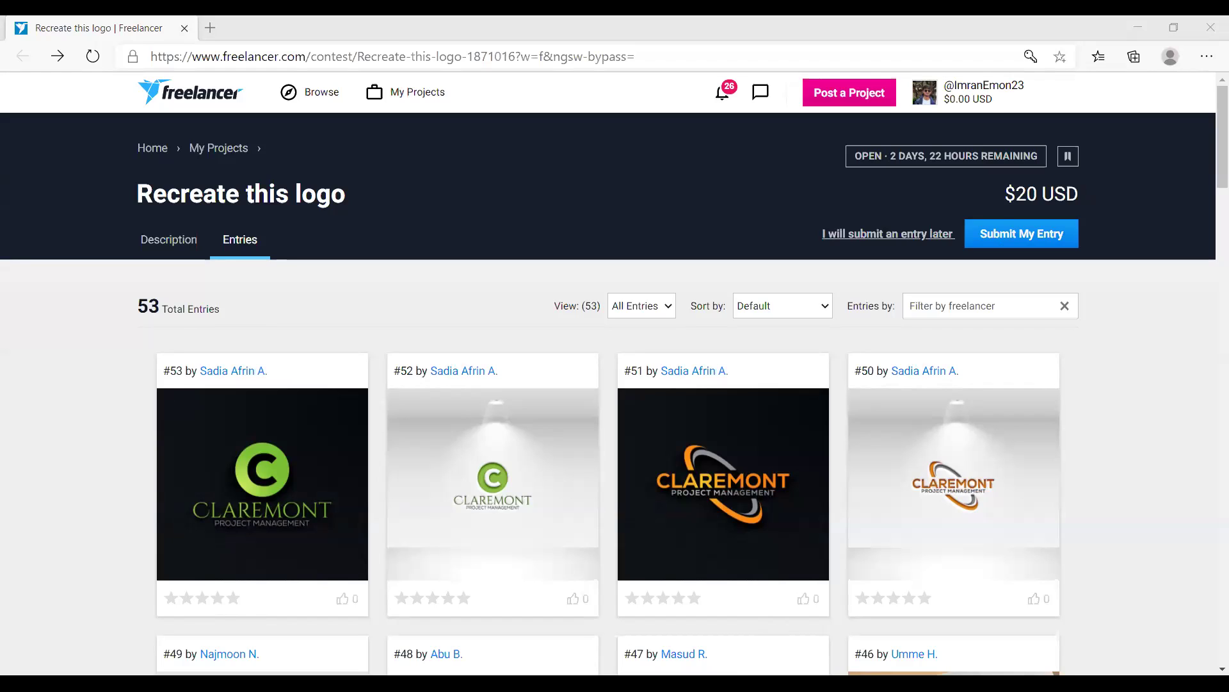
click(185, 30)
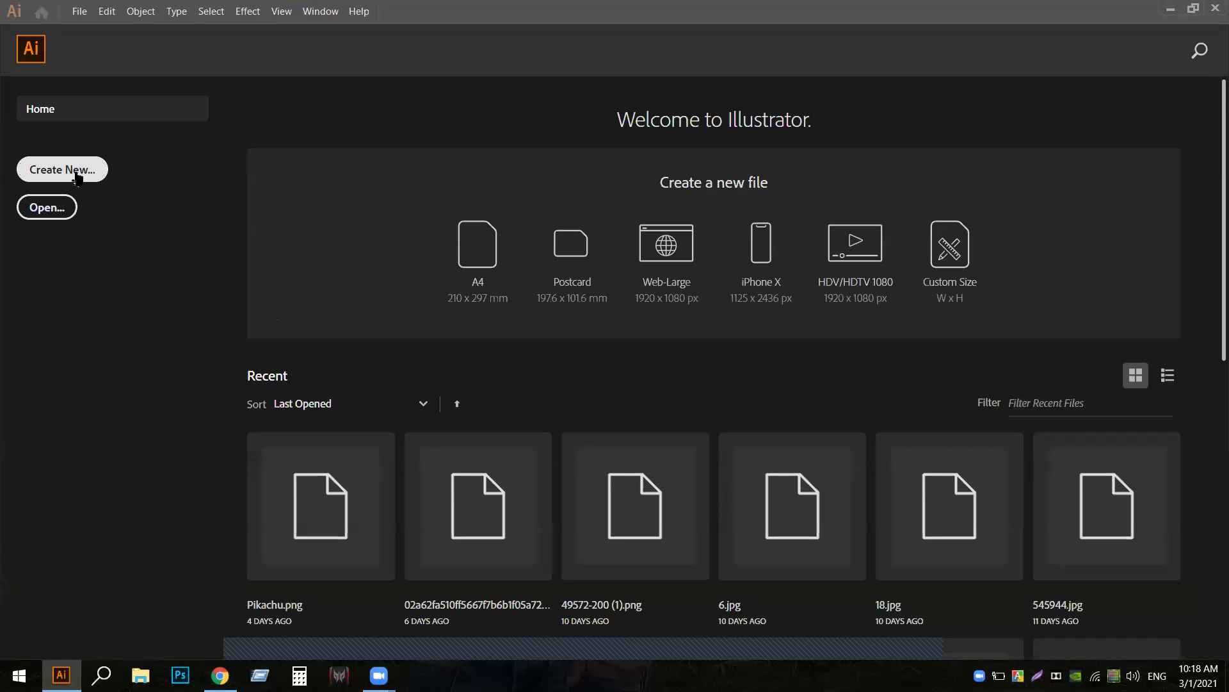
- In Illustrator, create a new document from the 1920 x 1080 px Web-Large preset and show the whole artboard at 33.33%
click(76, 170)
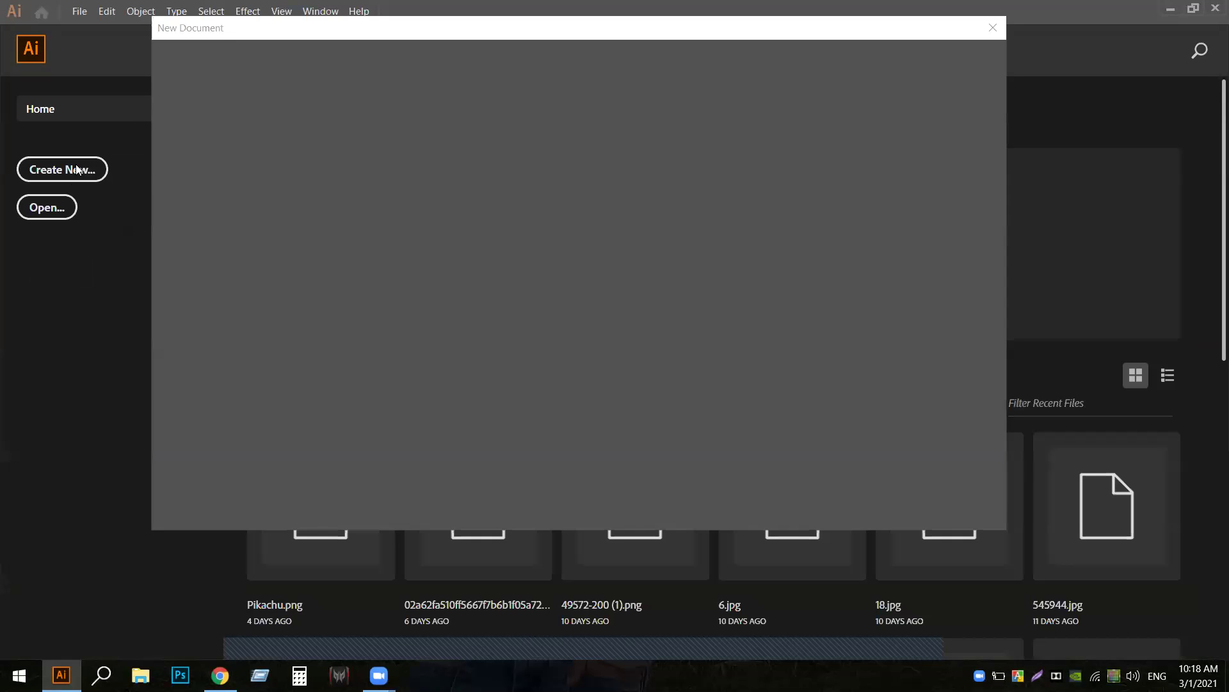
click(562, 59)
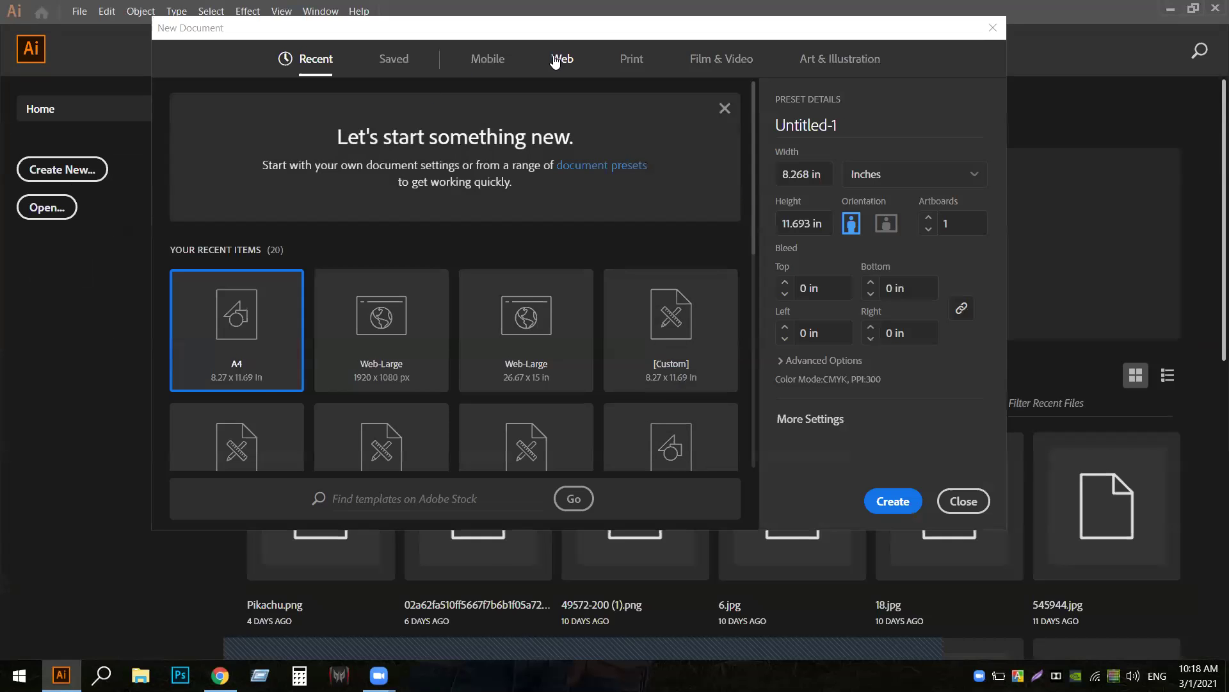
click(400, 235)
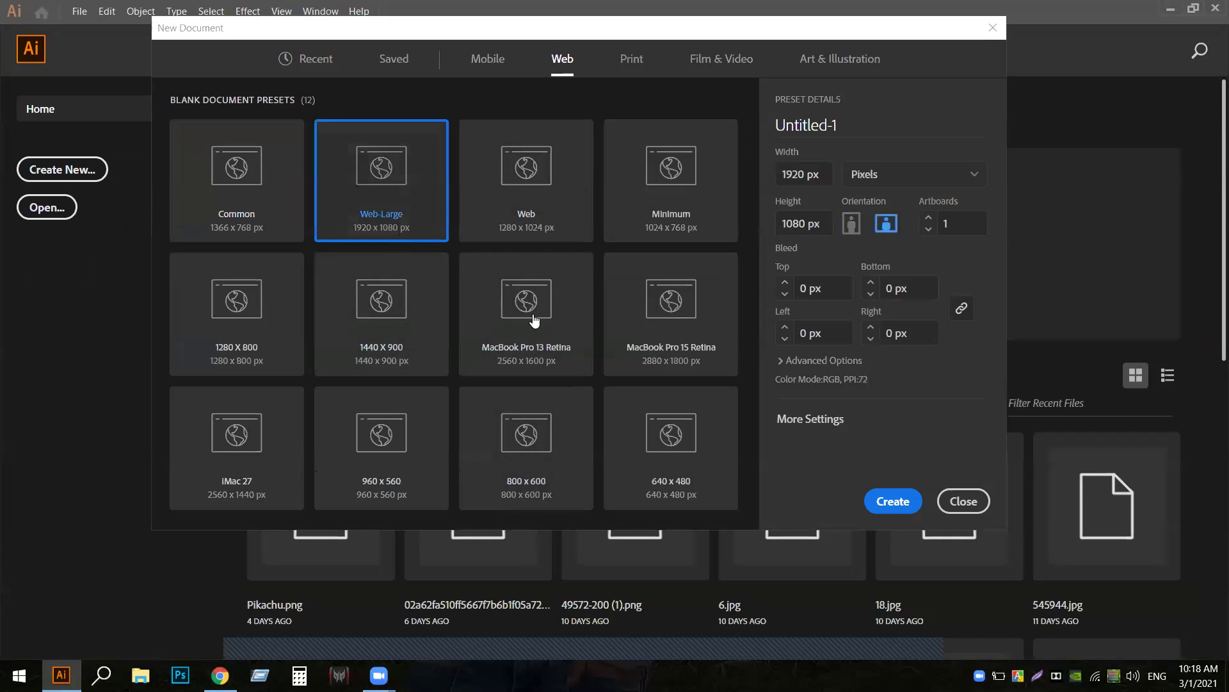
click(887, 504)
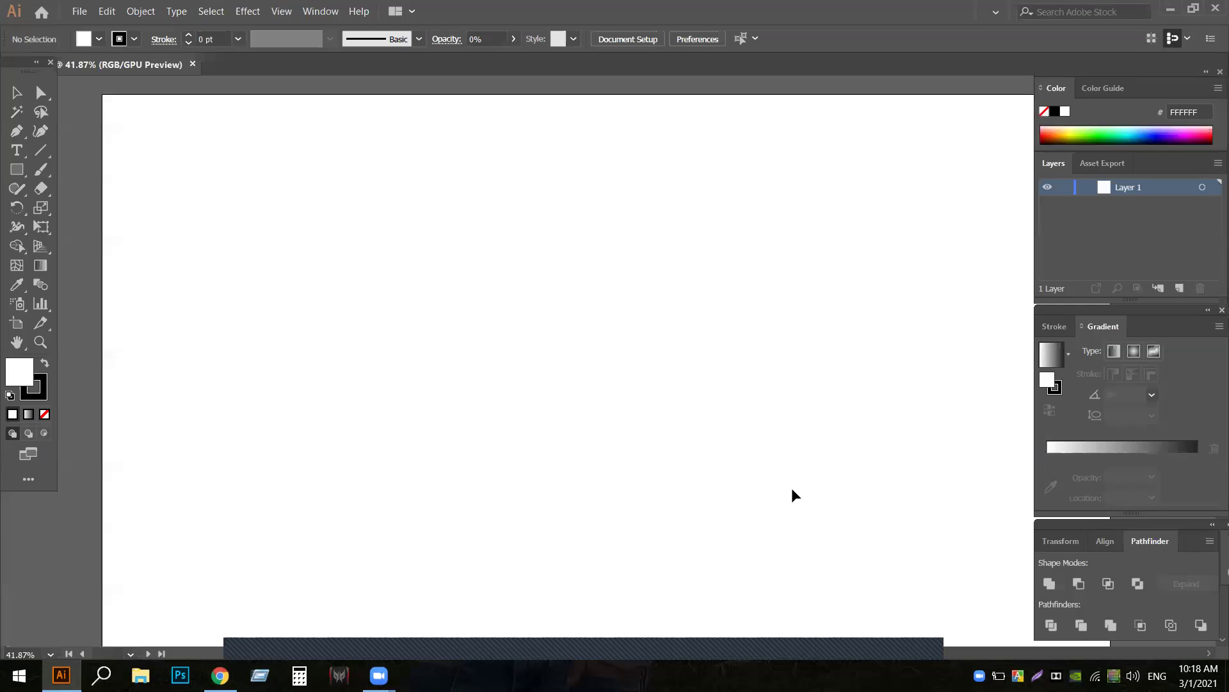
click(50, 655)
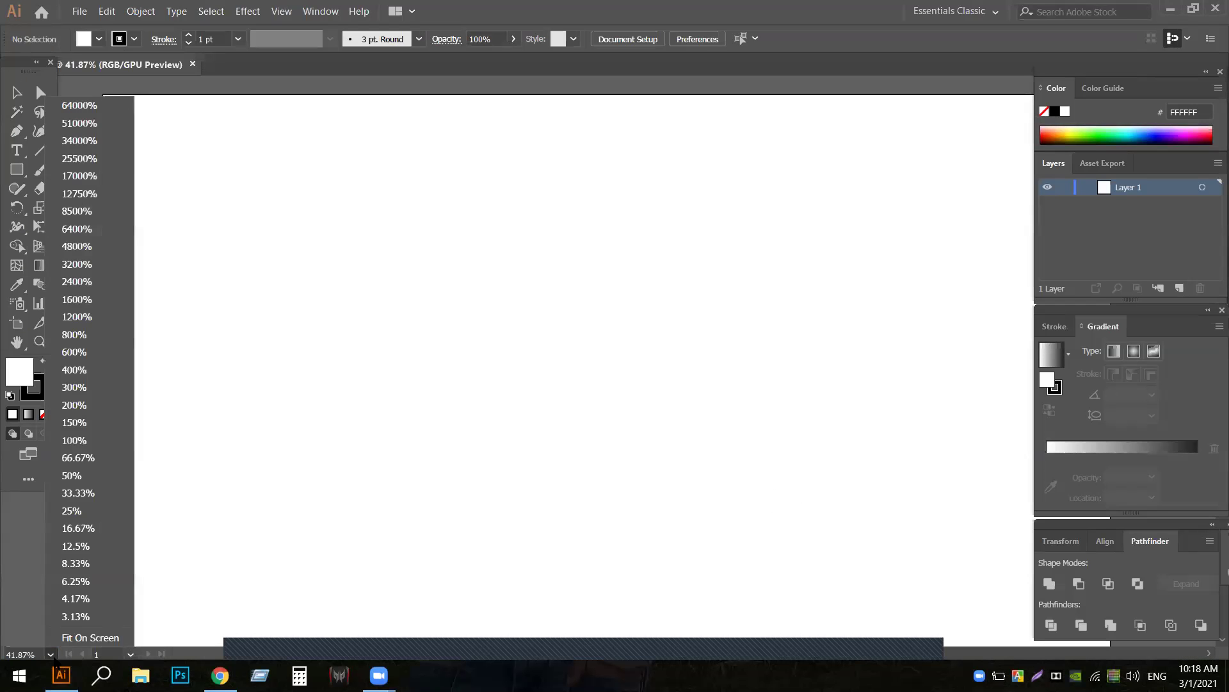
click(75, 492)
click(16, 342)
drag(584, 370, 543, 350)
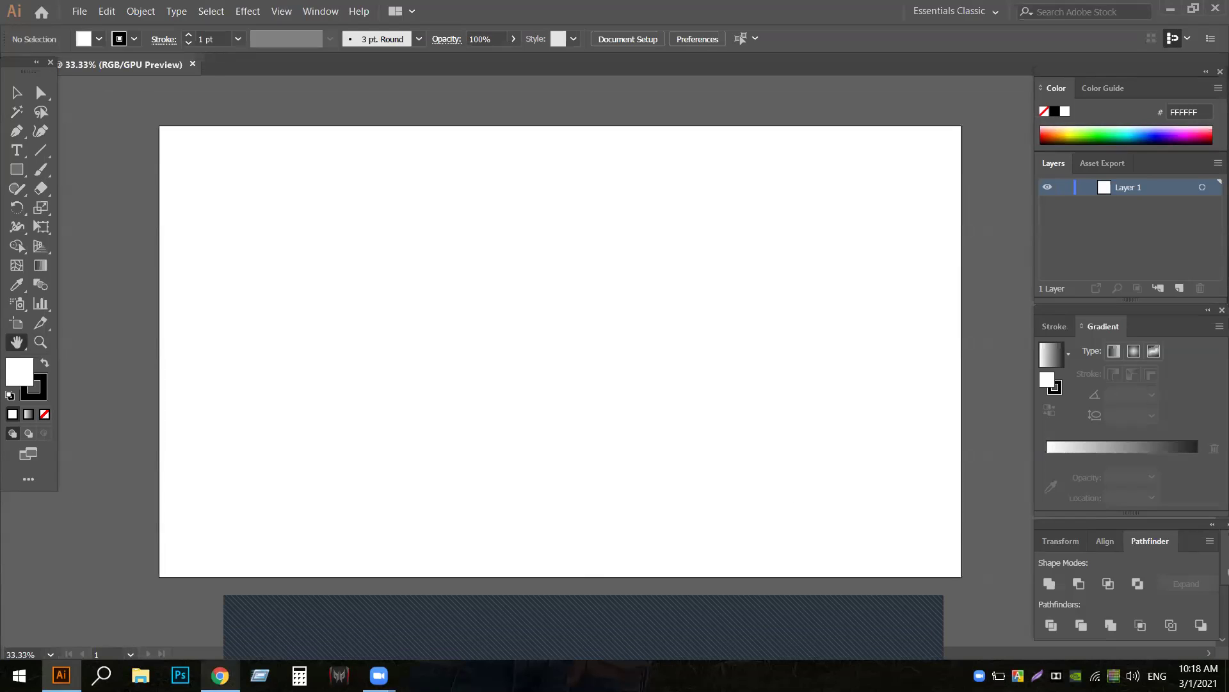
- Switch to the Freelancer contest page in Chrome and copy the business name "Claremont Projects" from the description
mouse_move(220, 675)
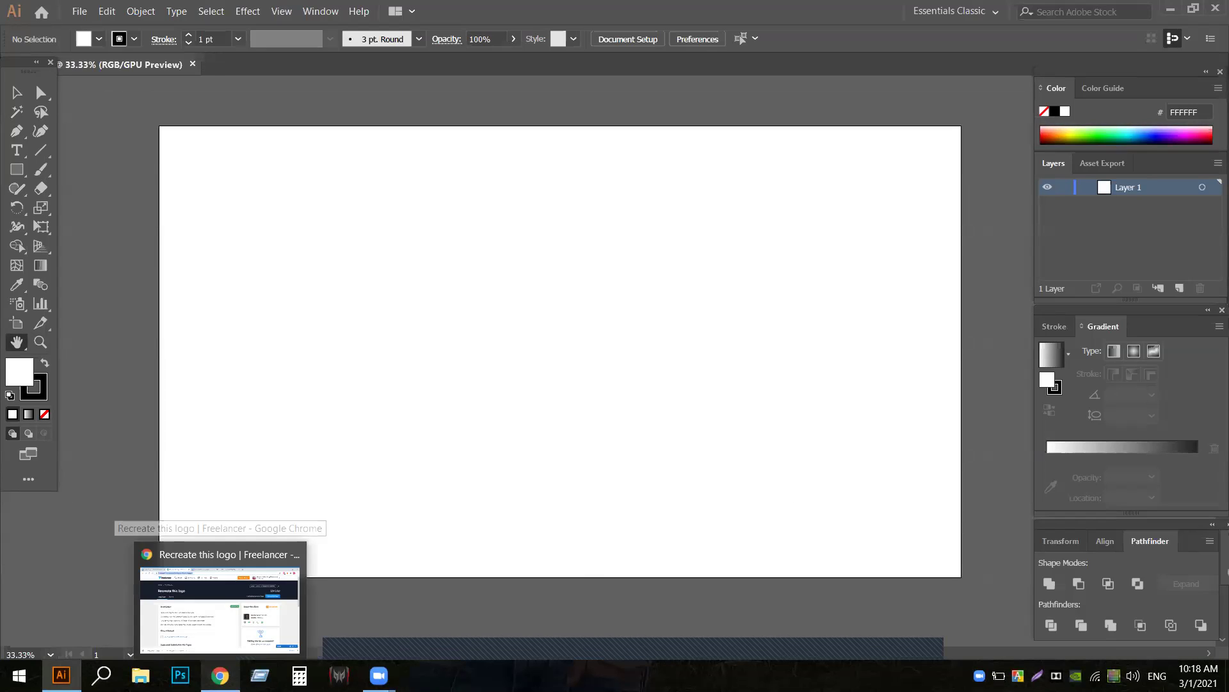
click(218, 625)
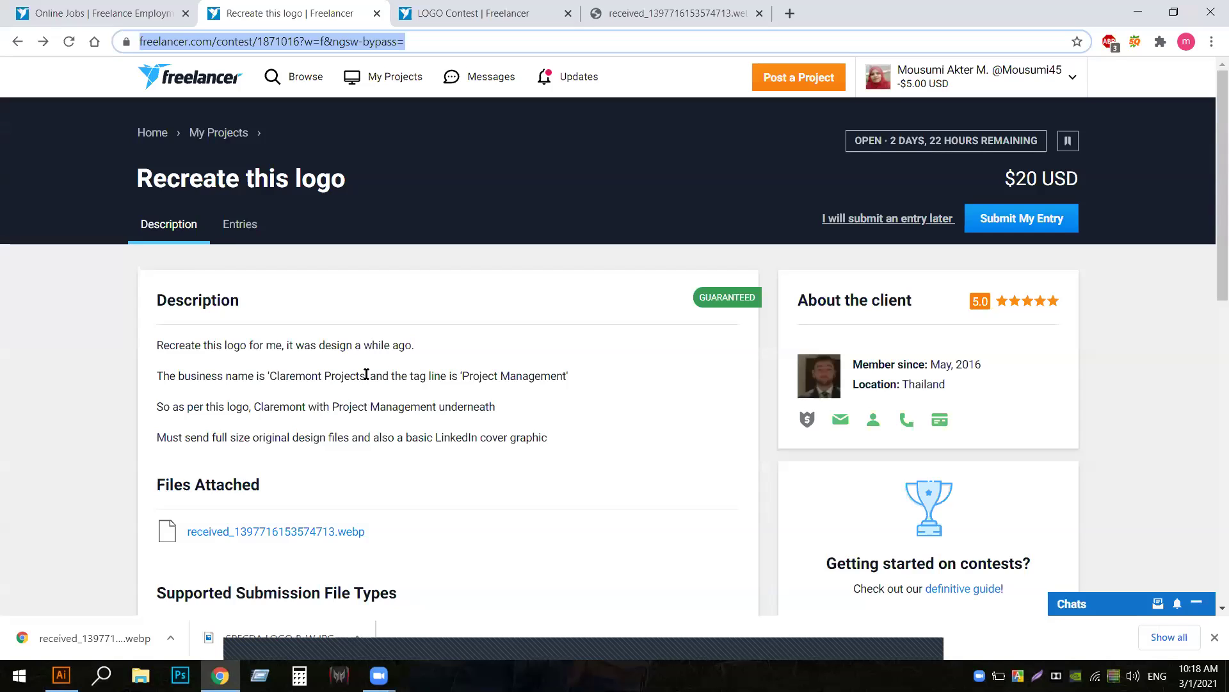
drag(364, 376, 268, 384)
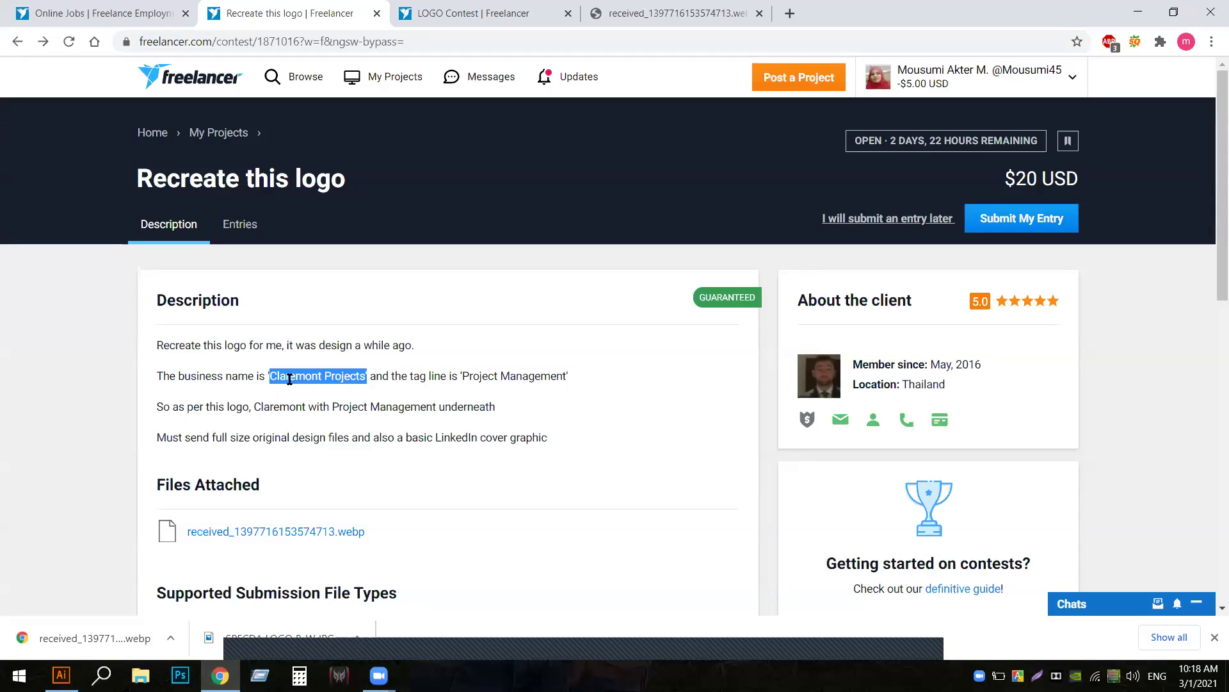
right_click(301, 382)
click(322, 392)
- Return to Illustrator and paste the copied business name into the blank document
click(1138, 13)
right_click(302, 239)
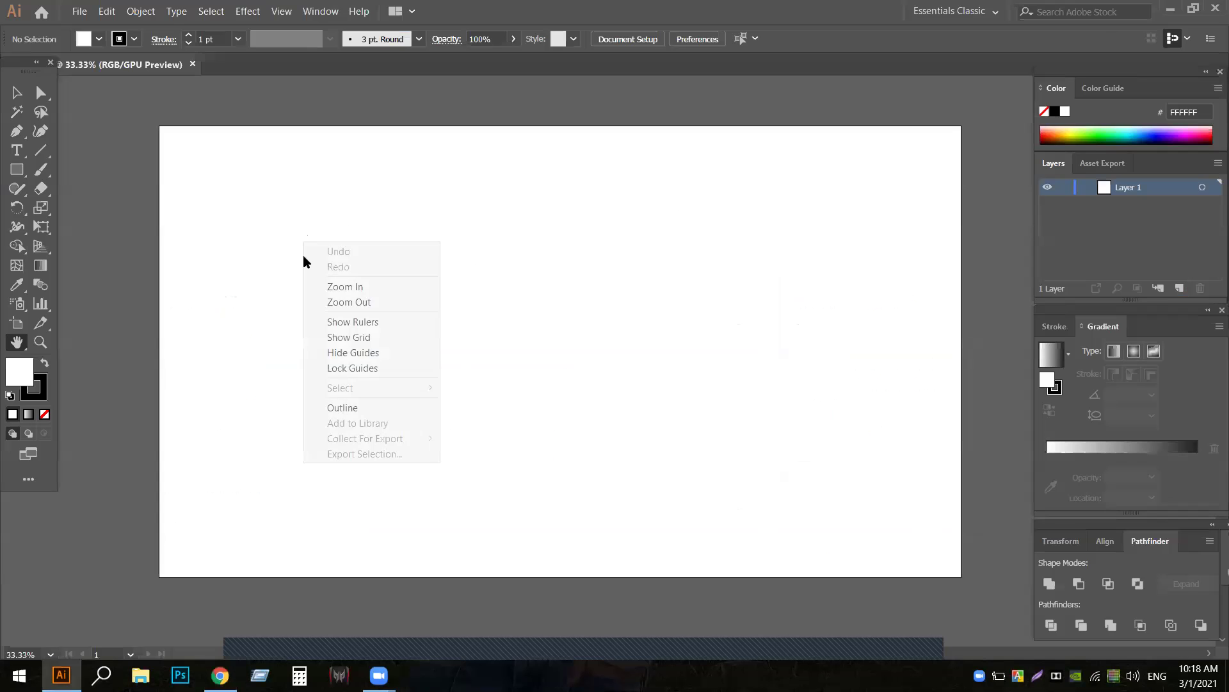
click(225, 261)
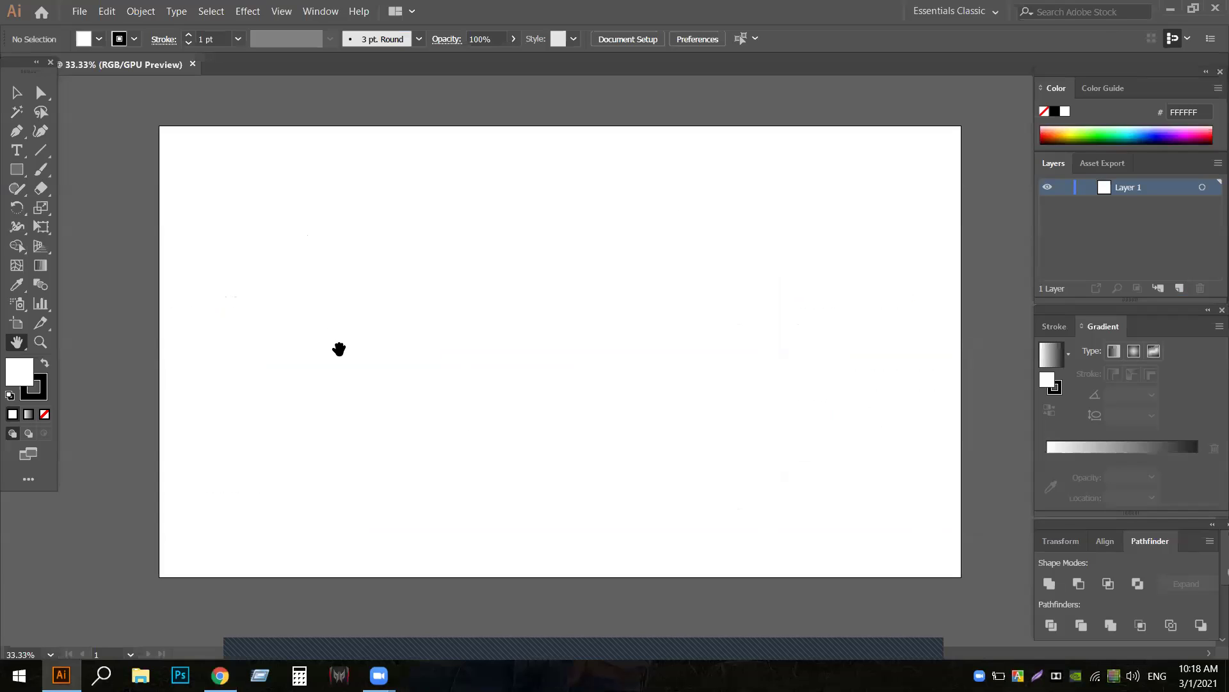
key(ctrl+v)
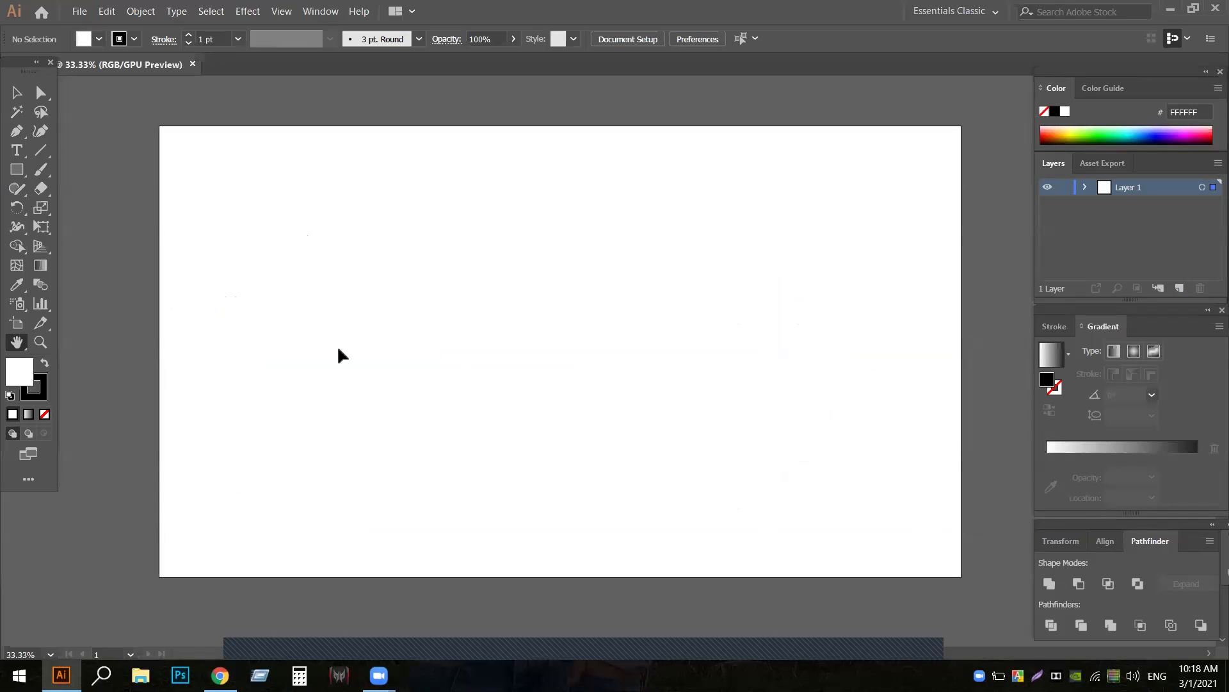
- Enlarge the pasted "Claremont Projects'" text to about 178 pt and move it into the upper half of the artboard
click(17, 93)
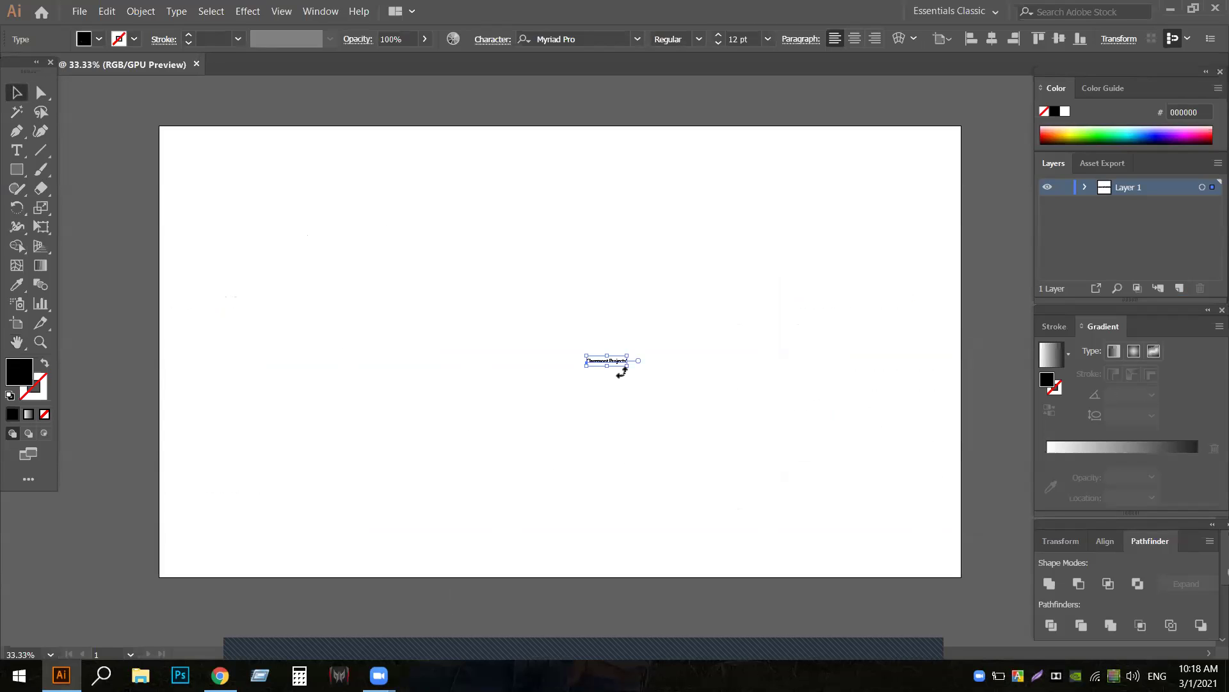
drag(628, 364, 908, 563)
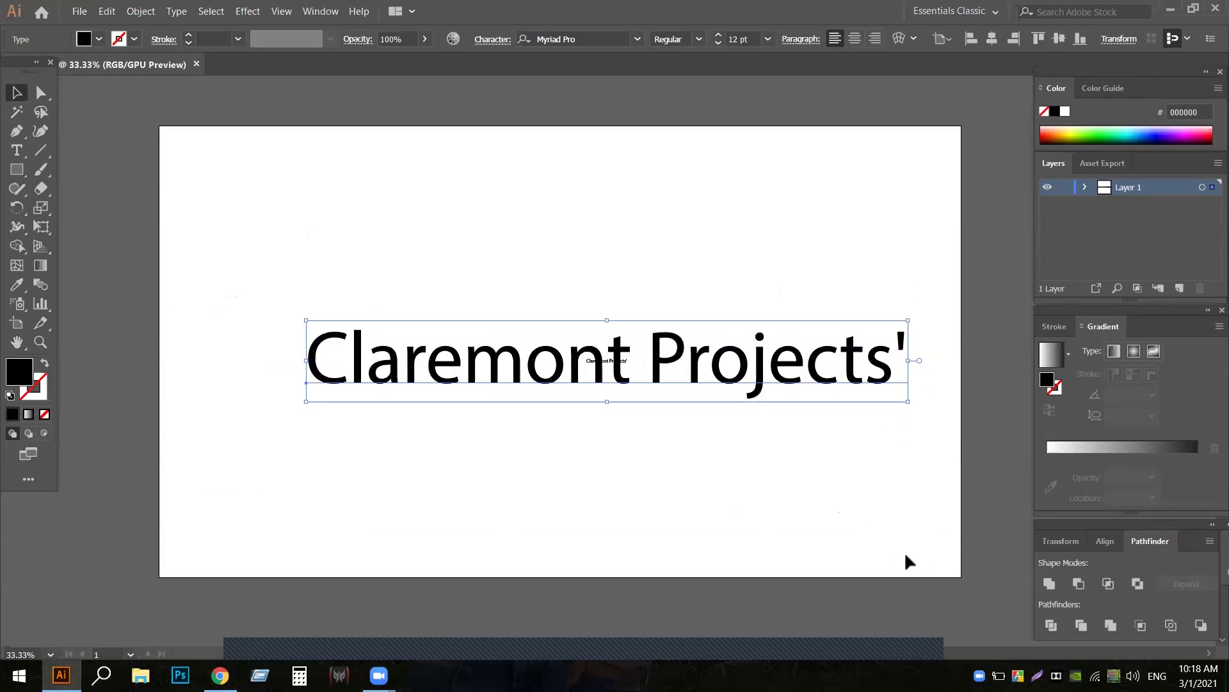
drag(574, 367, 514, 269)
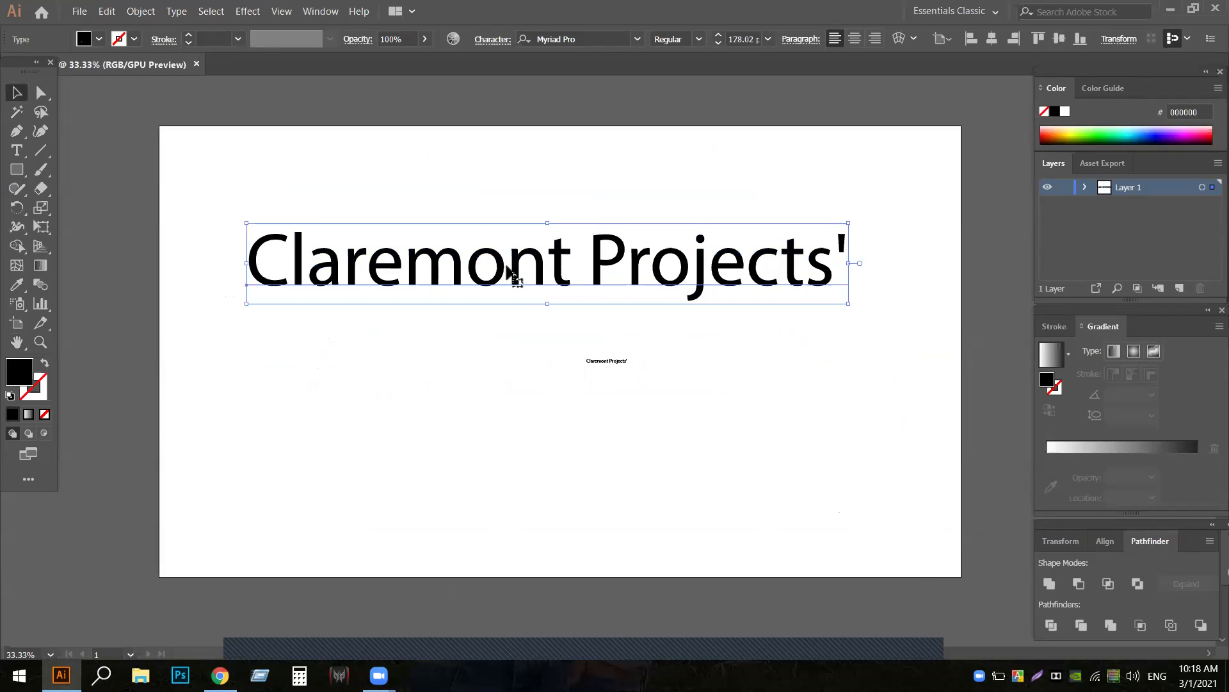
- Delete the tiny duplicate of the business name and move the large text up near the artboard's top edge
click(616, 363)
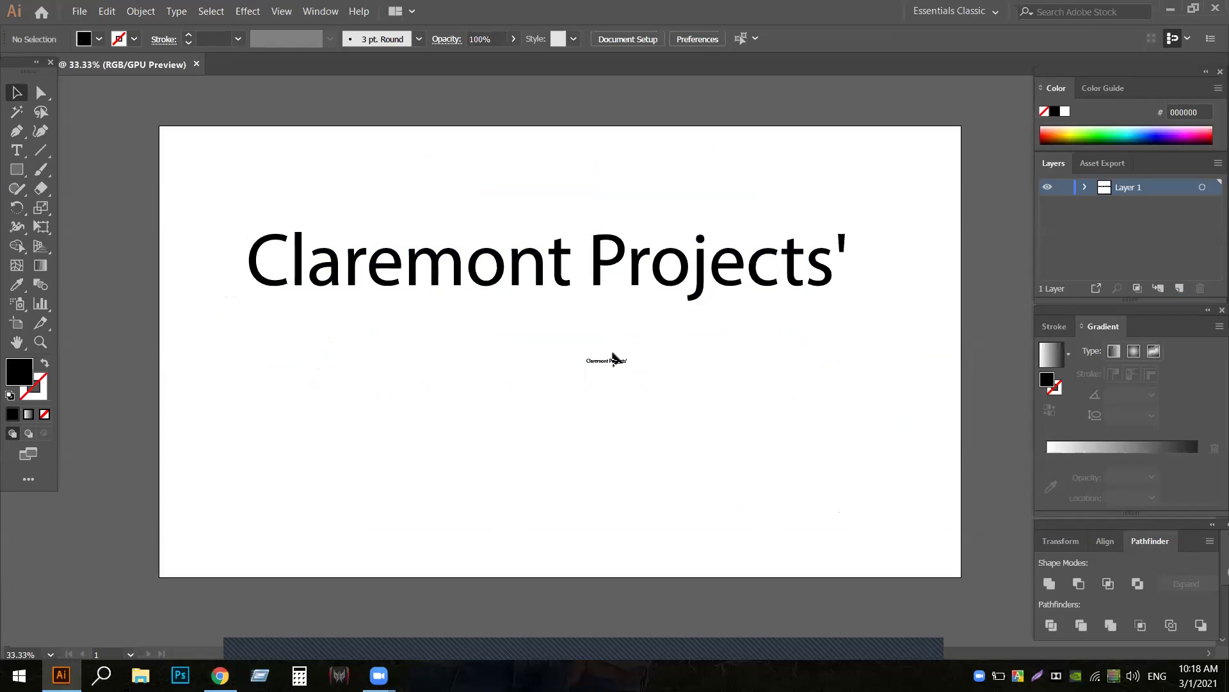
click(607, 362)
key(Delete)
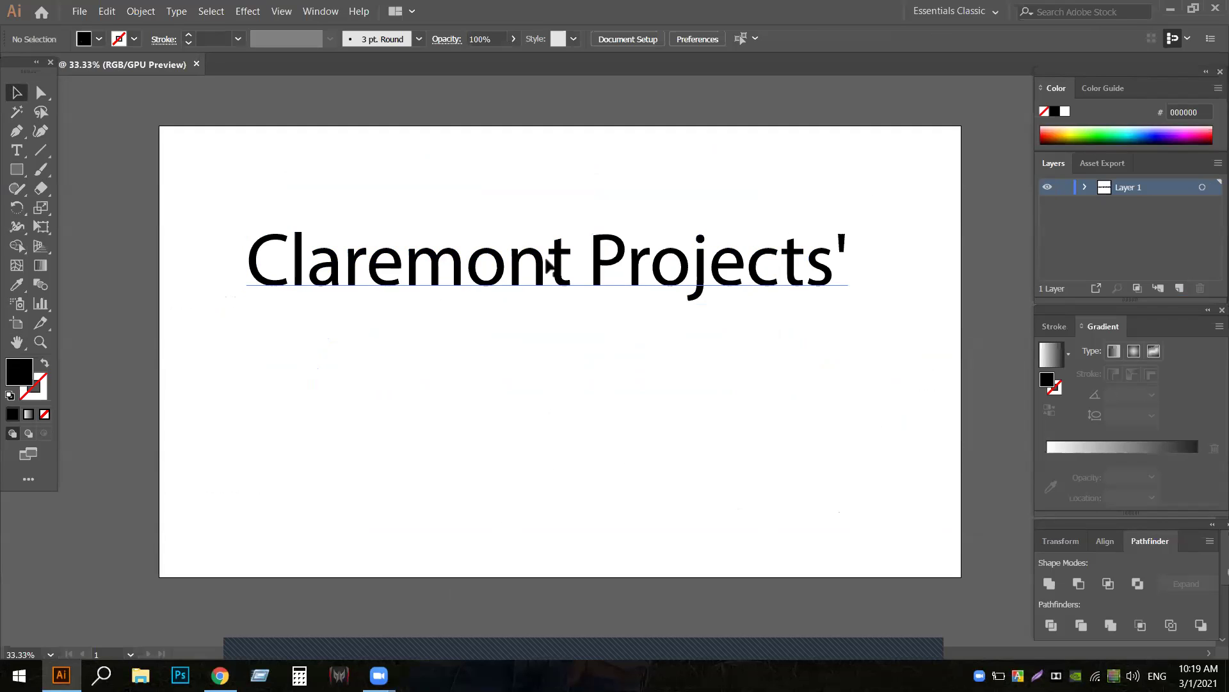
drag(544, 288, 520, 207)
click(446, 269)
- Start a new text object below the large text, set its font size to 48 pt and clear the placeholder text
key(t)
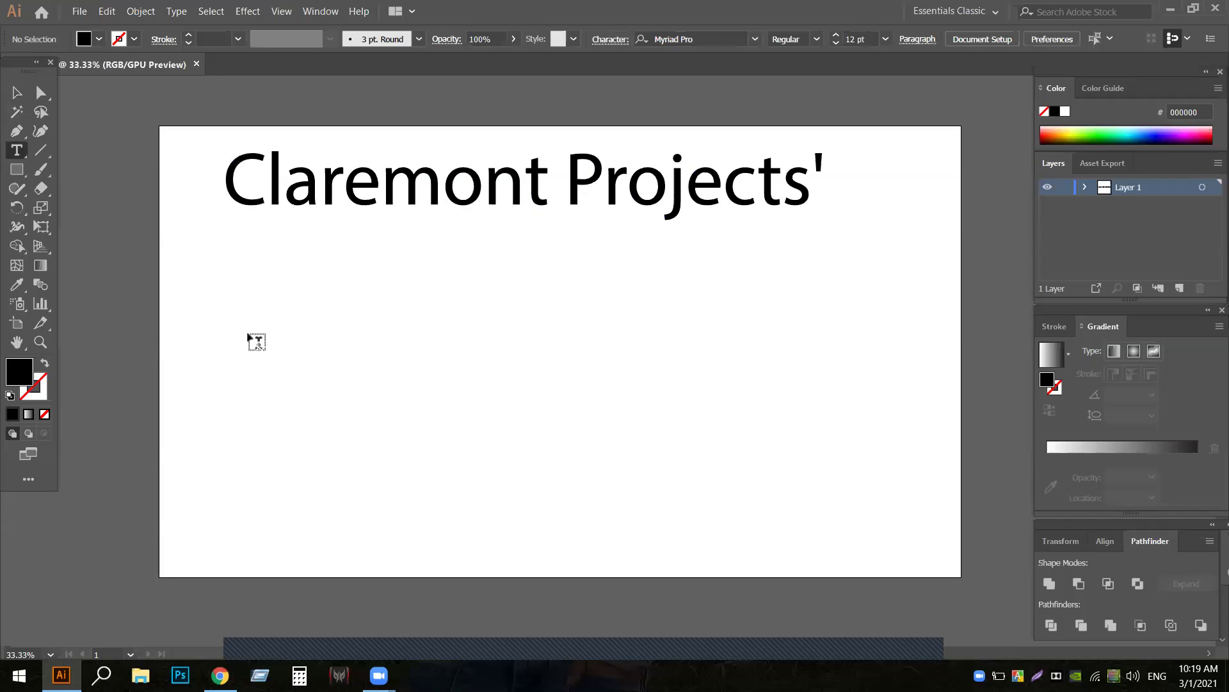
click(251, 336)
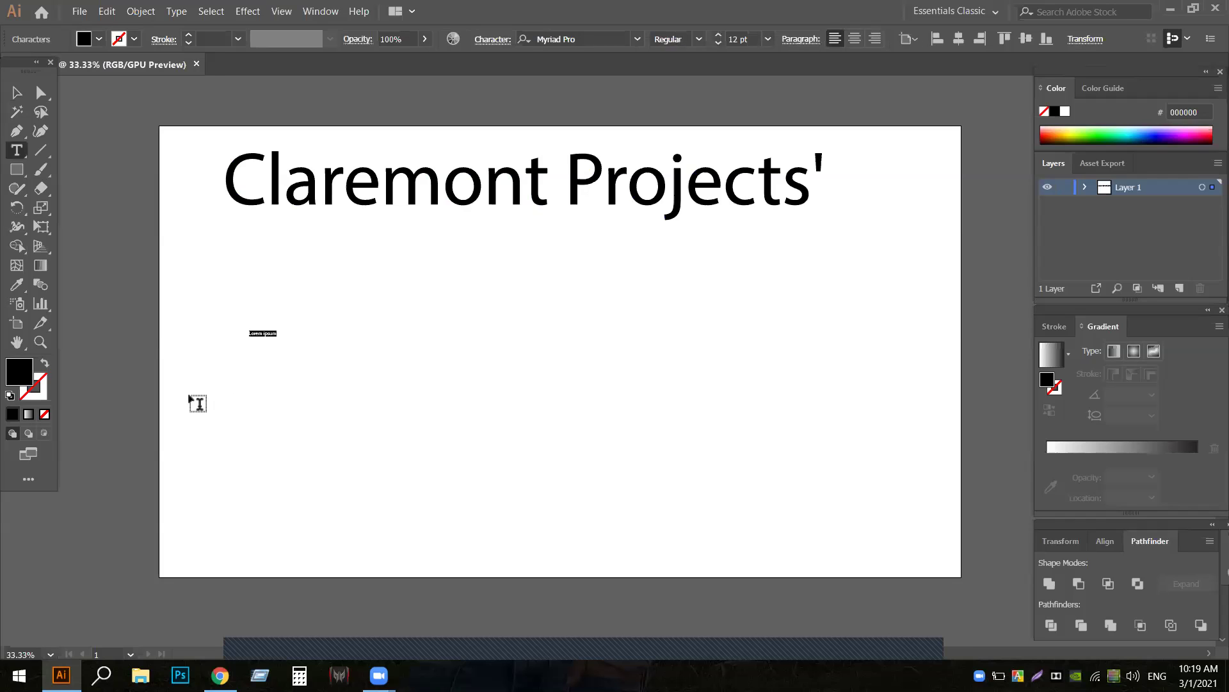
click(768, 39)
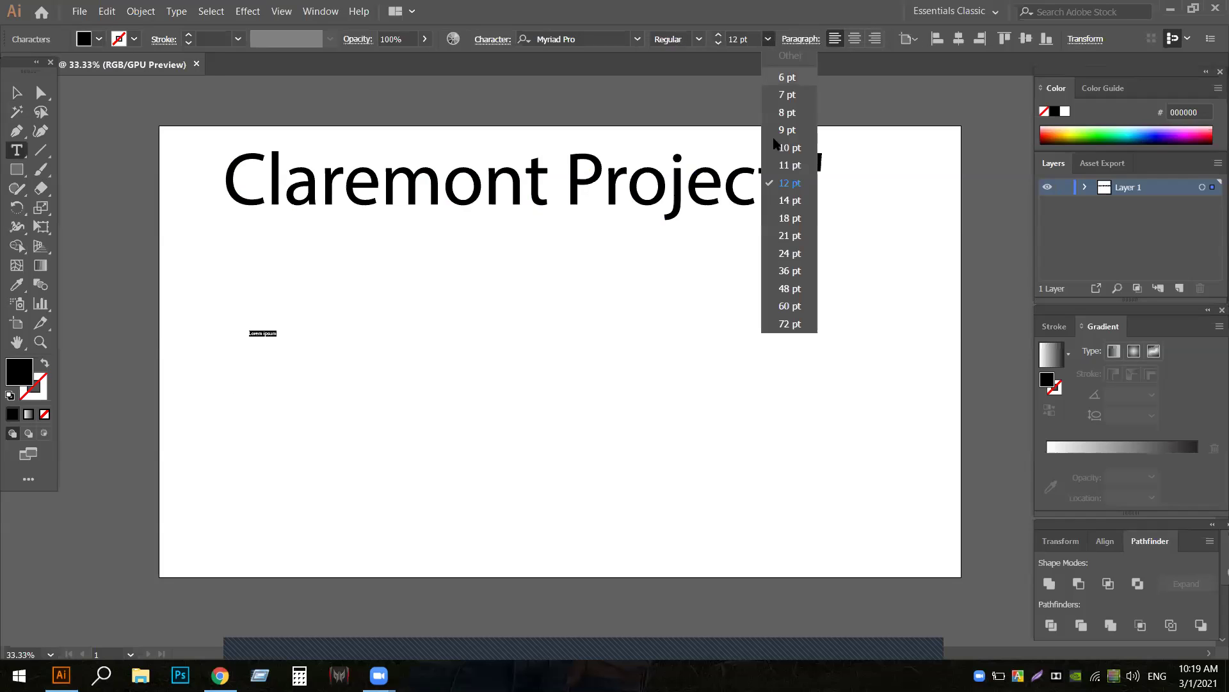
click(785, 289)
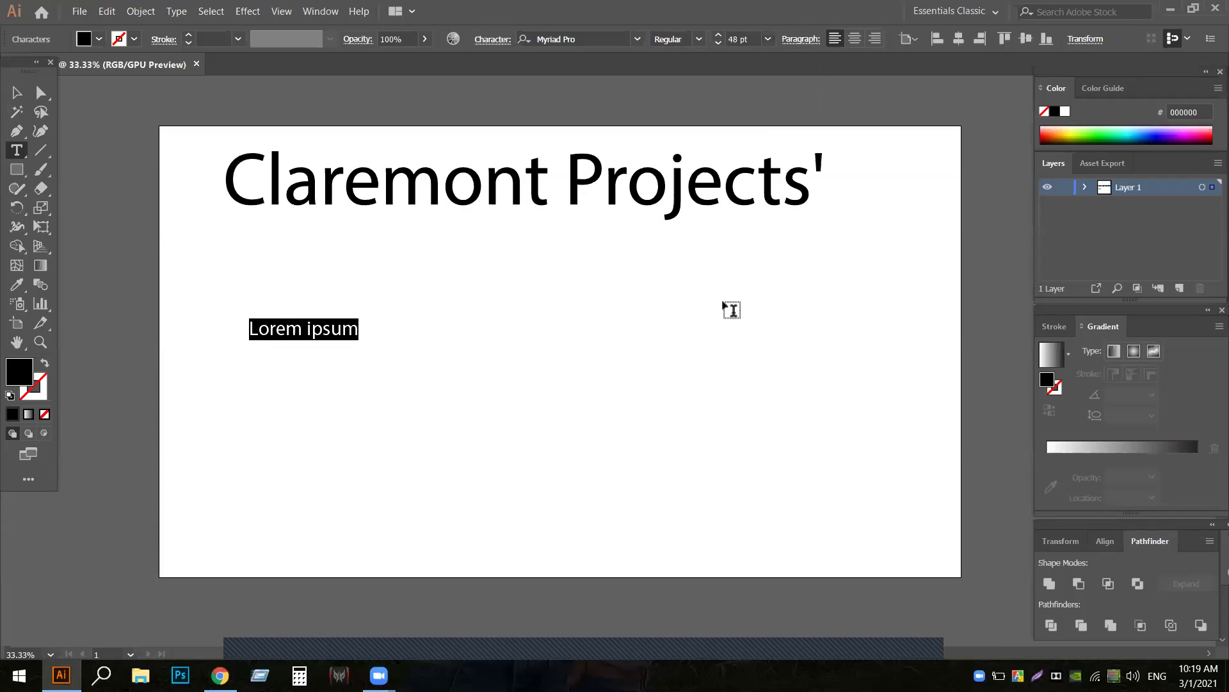
key(BackSpace)
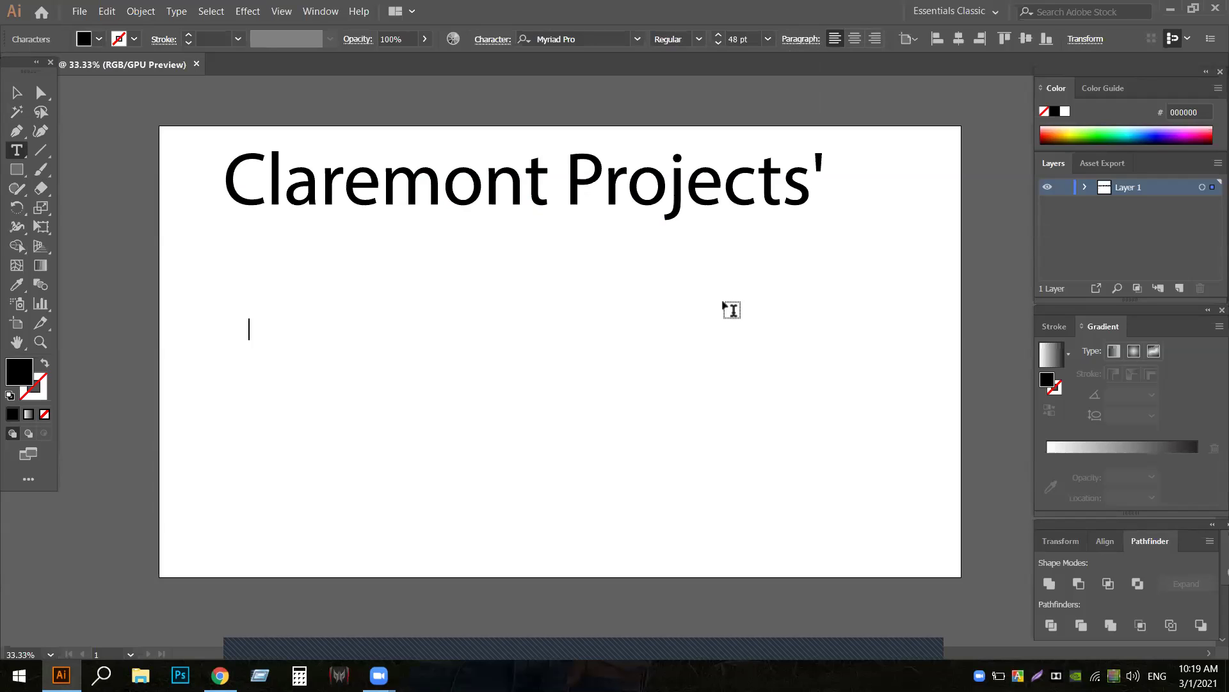
- Enter "claremont" and "projects" on two separate lines in the new text object
text(cl)
text(a)
text(e)
text(me)
key(BackSpace)
key(BackSpace)
key(BackSpace)
text(remont)
key(Return)
text(p)
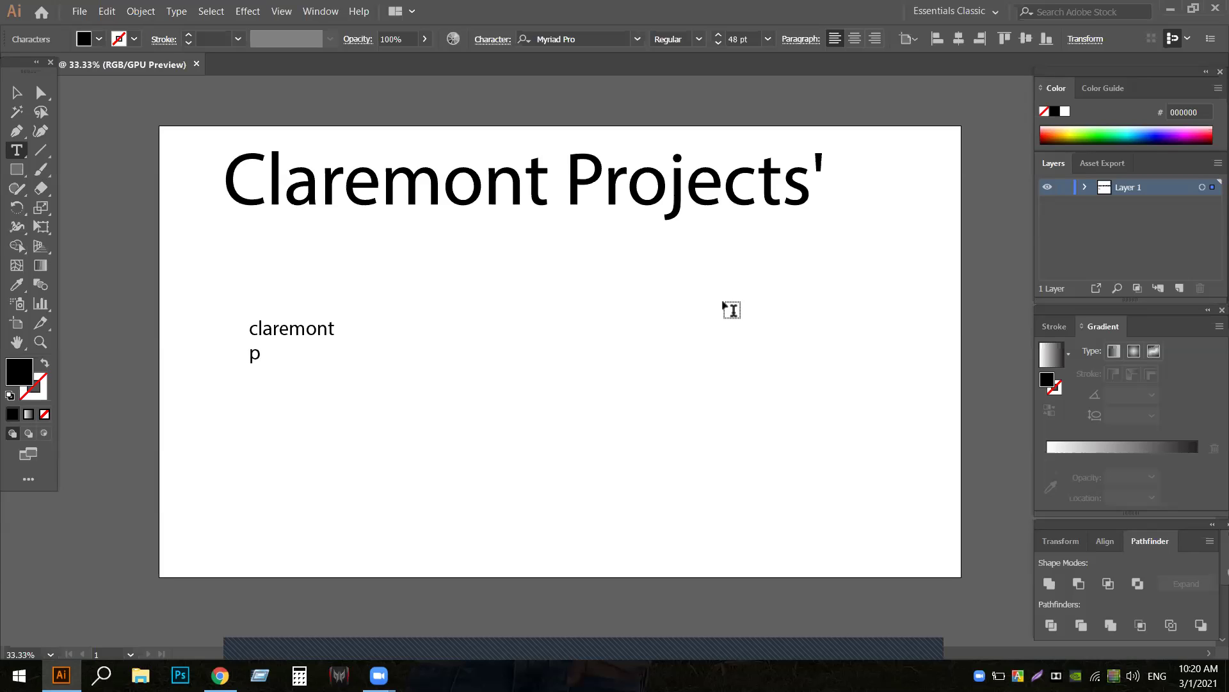
text(rojects)
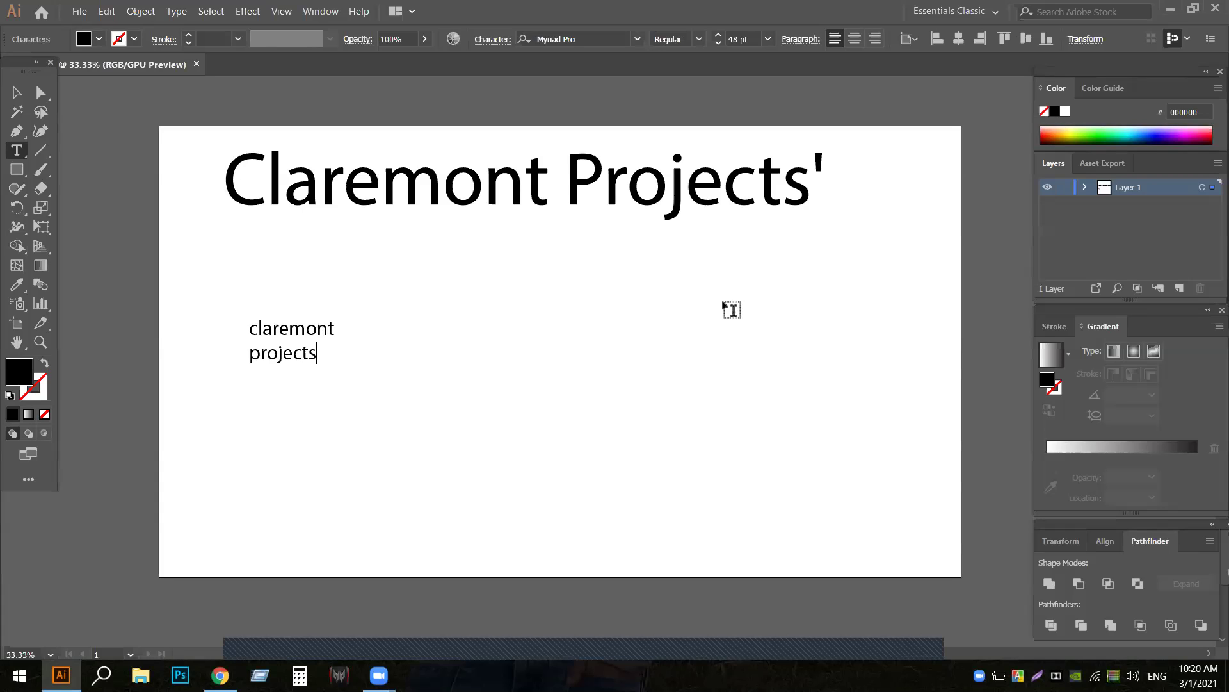
- Move the large one-line text to the artboard's bottom and enlarge the two-line text to about 212 pt in the area above it
click(18, 91)
drag(464, 232, 438, 575)
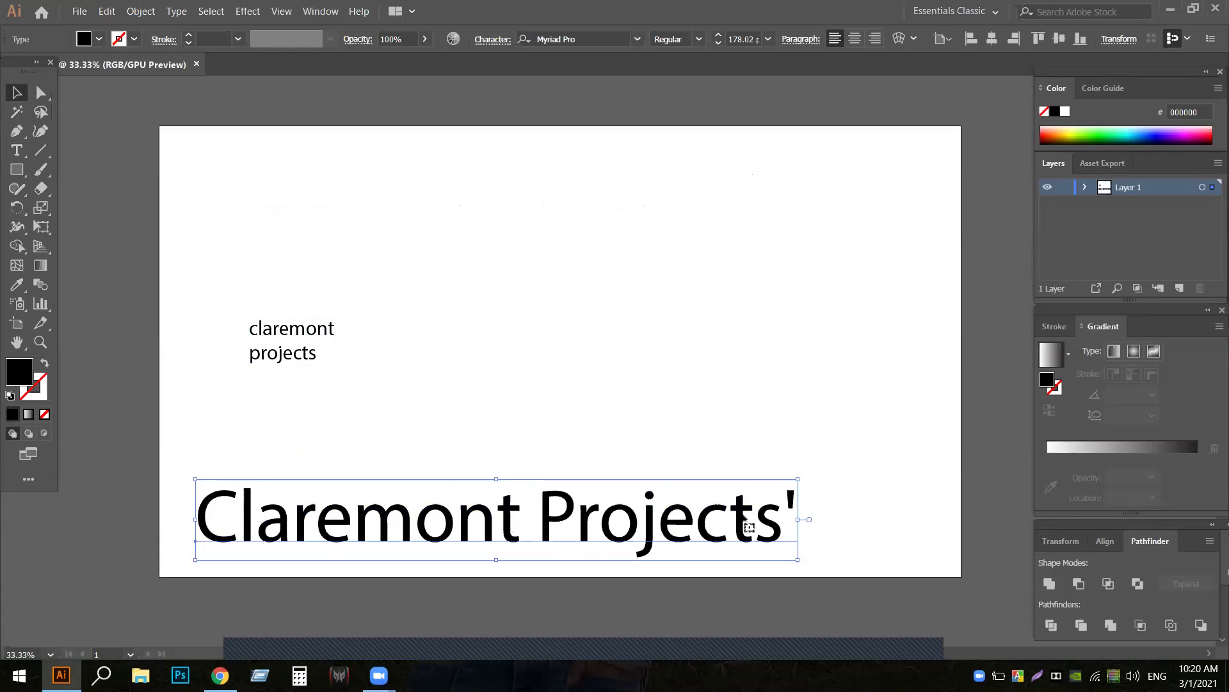
click(296, 356)
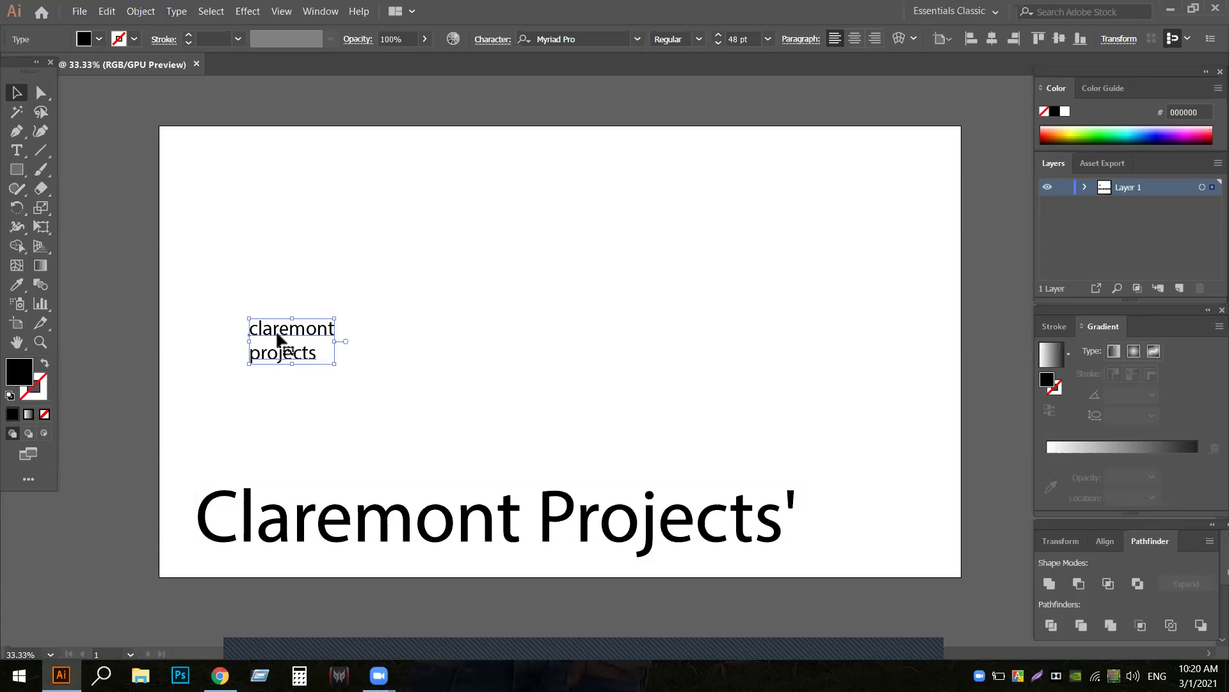
drag(277, 328, 571, 200)
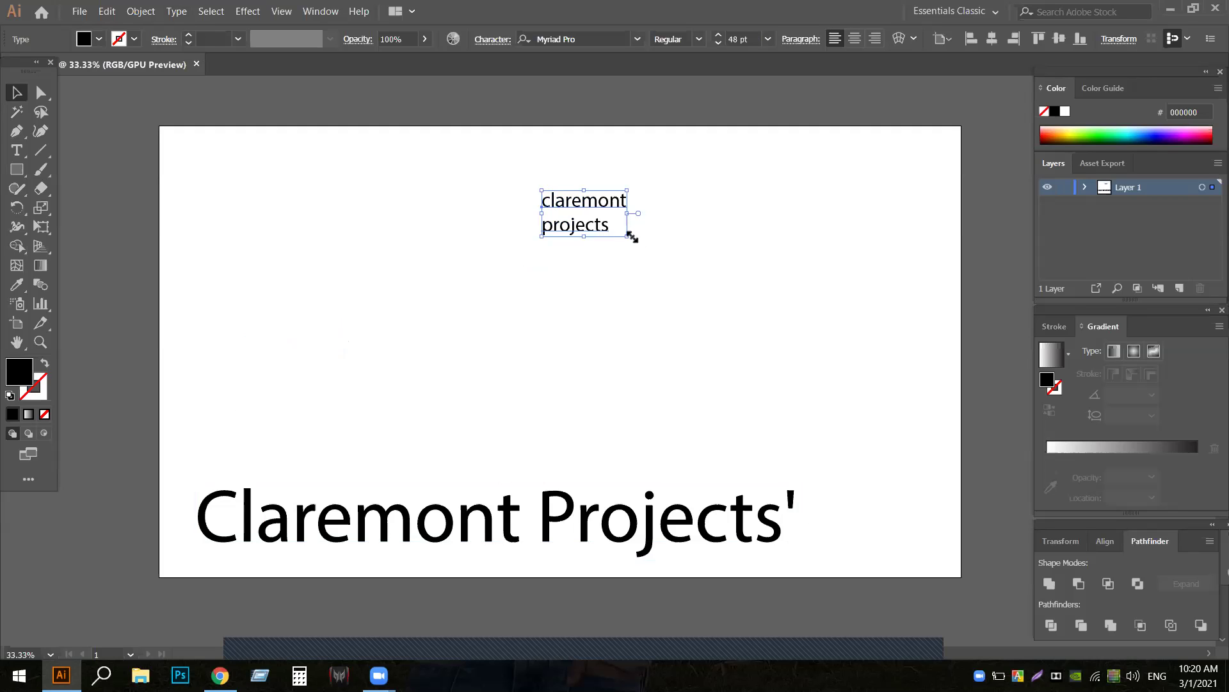
drag(628, 236, 775, 415)
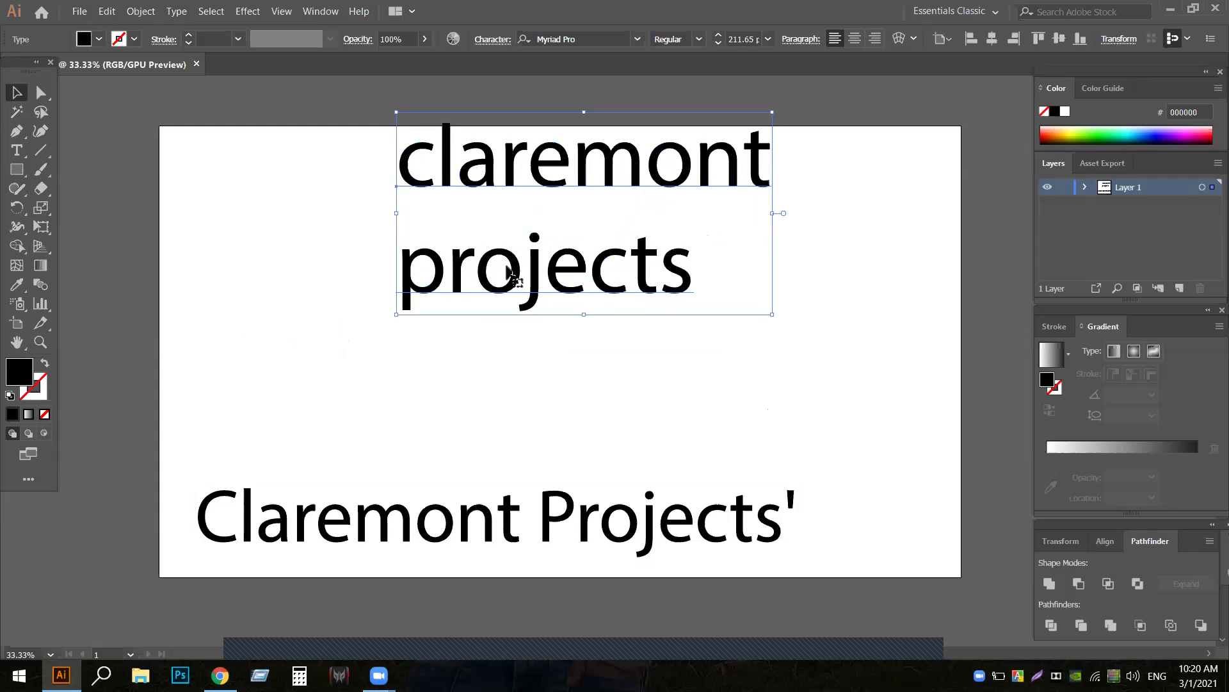
drag(522, 277, 614, 346)
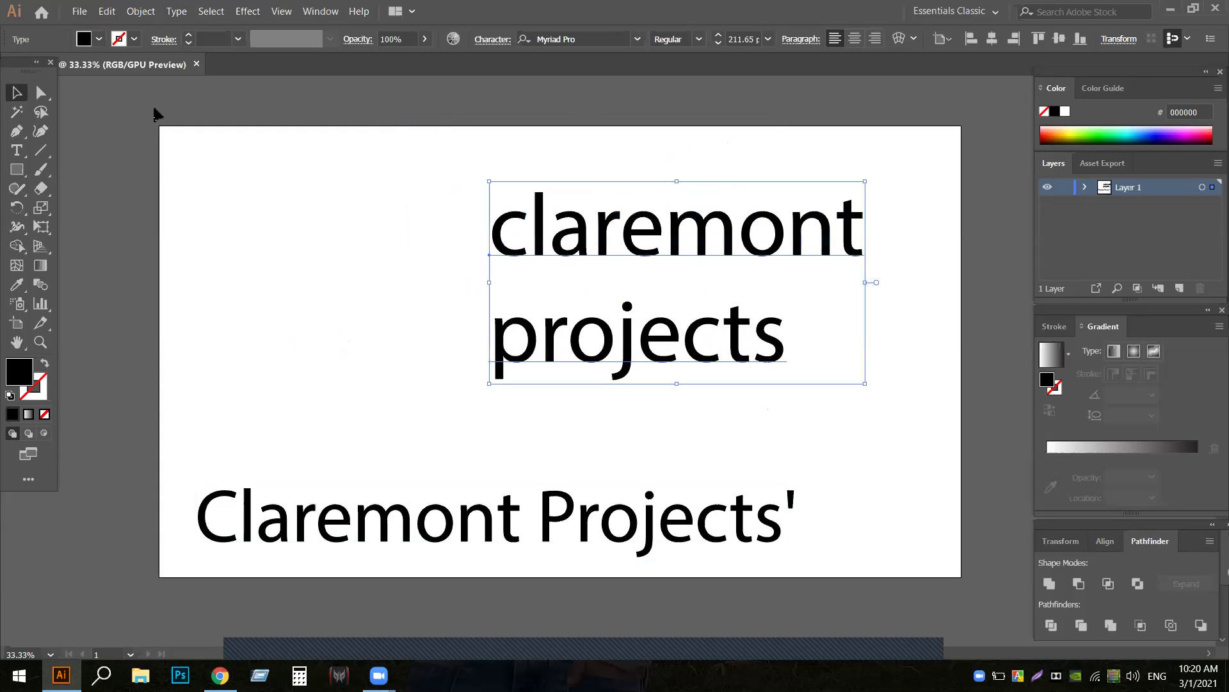
- Try title case, lowercase and uppercase on the two-line text
click(179, 12)
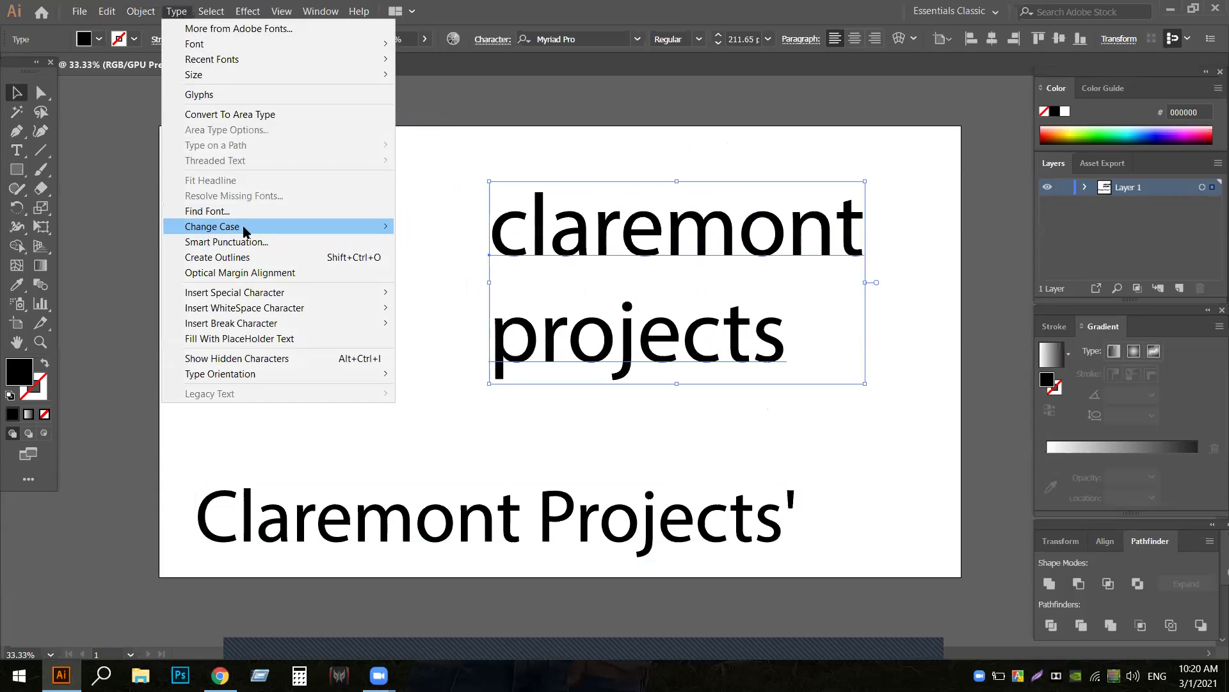
mouse_move(244, 230)
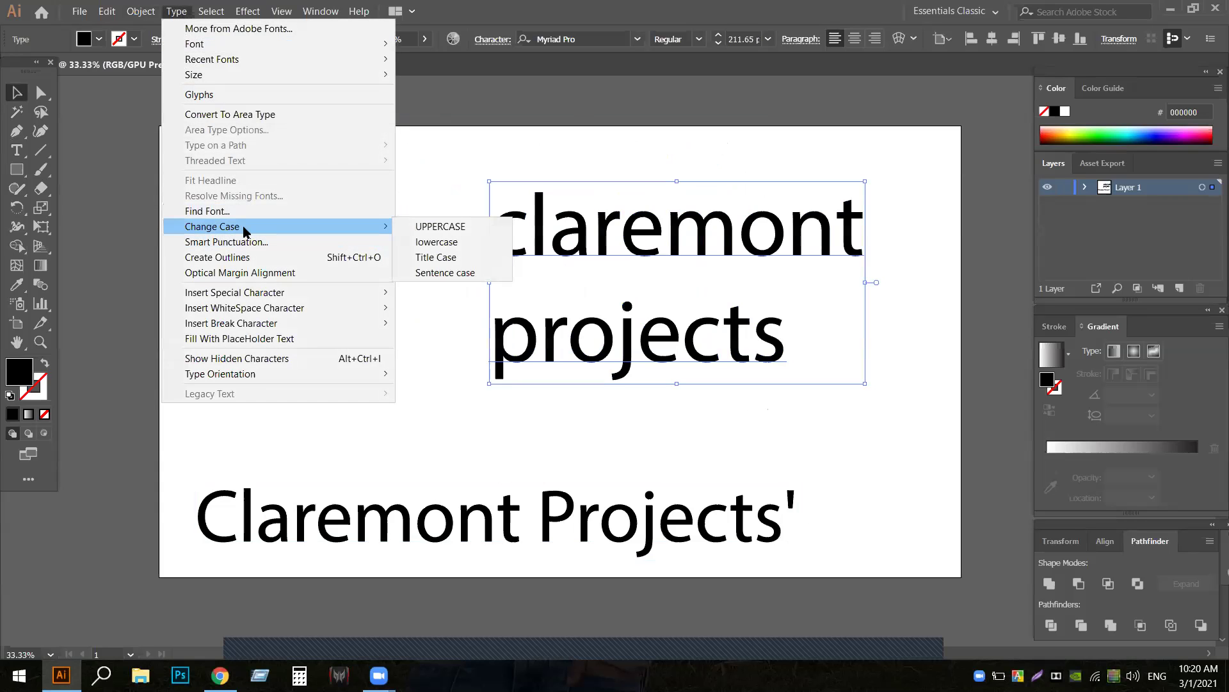
click(435, 258)
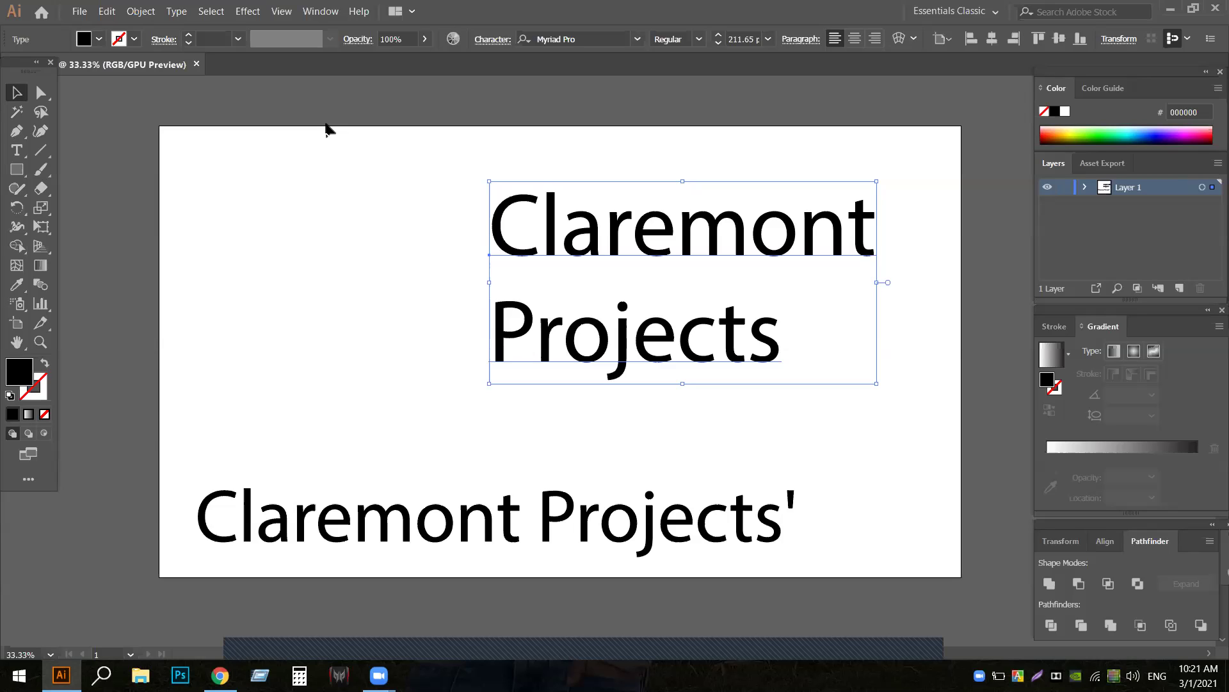
click(185, 11)
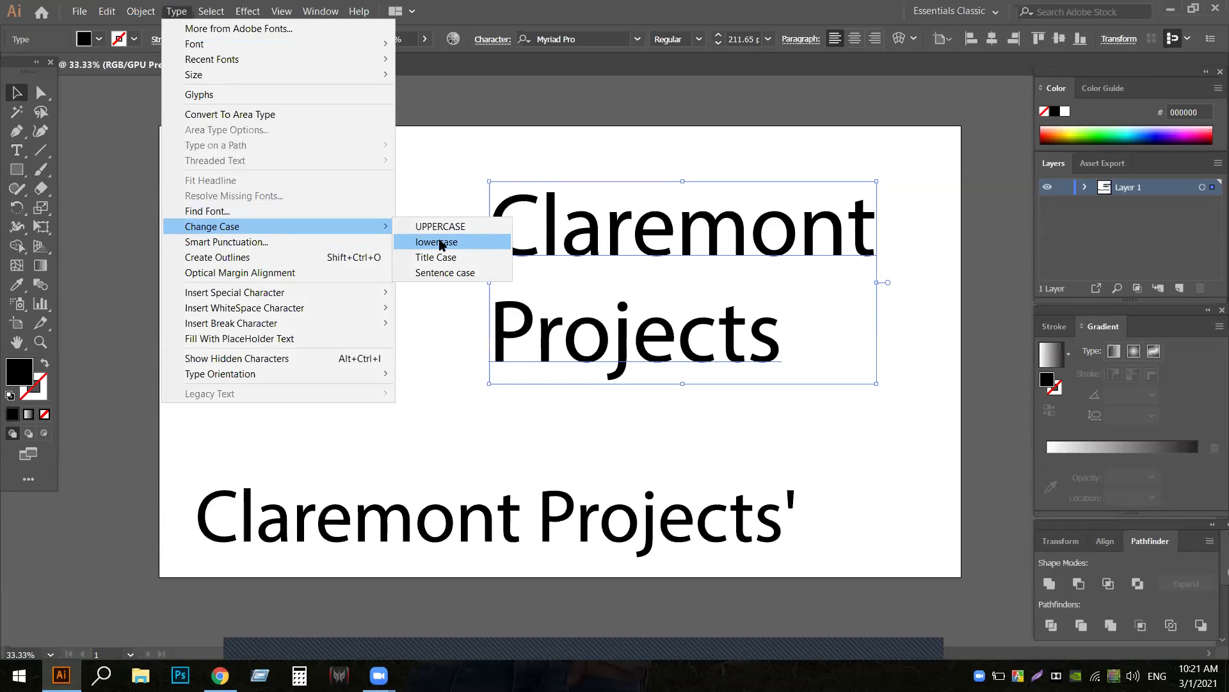
click(462, 244)
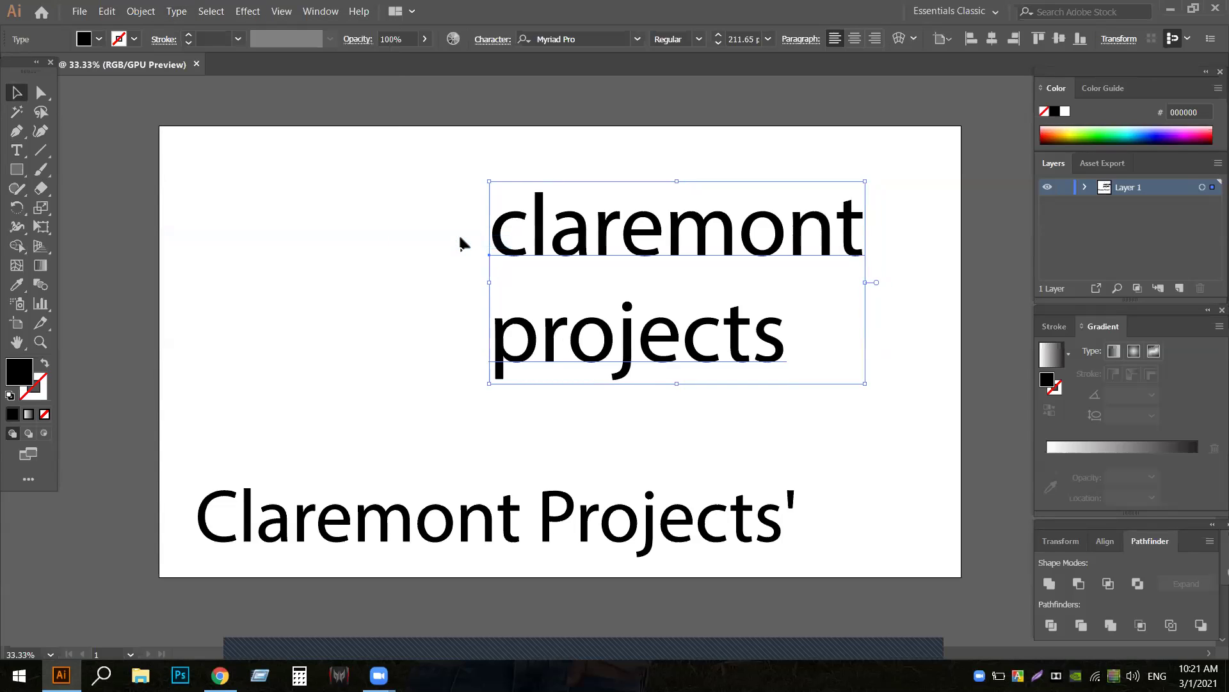
click(173, 12)
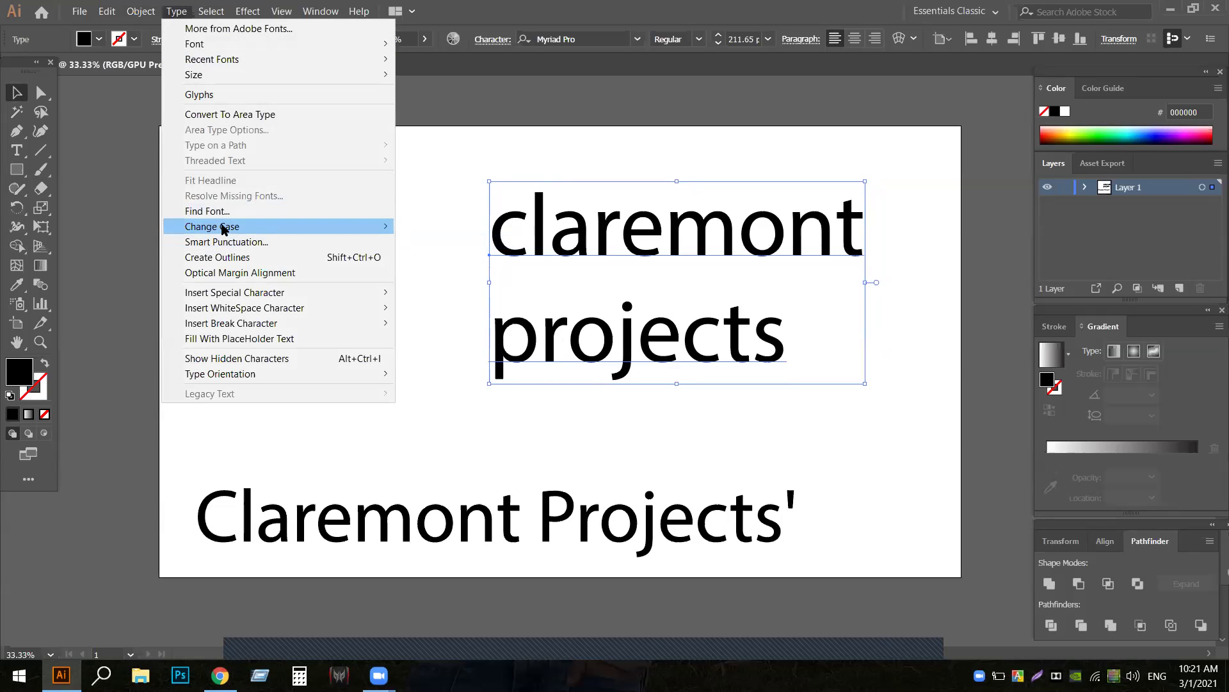
mouse_move(310, 227)
click(431, 229)
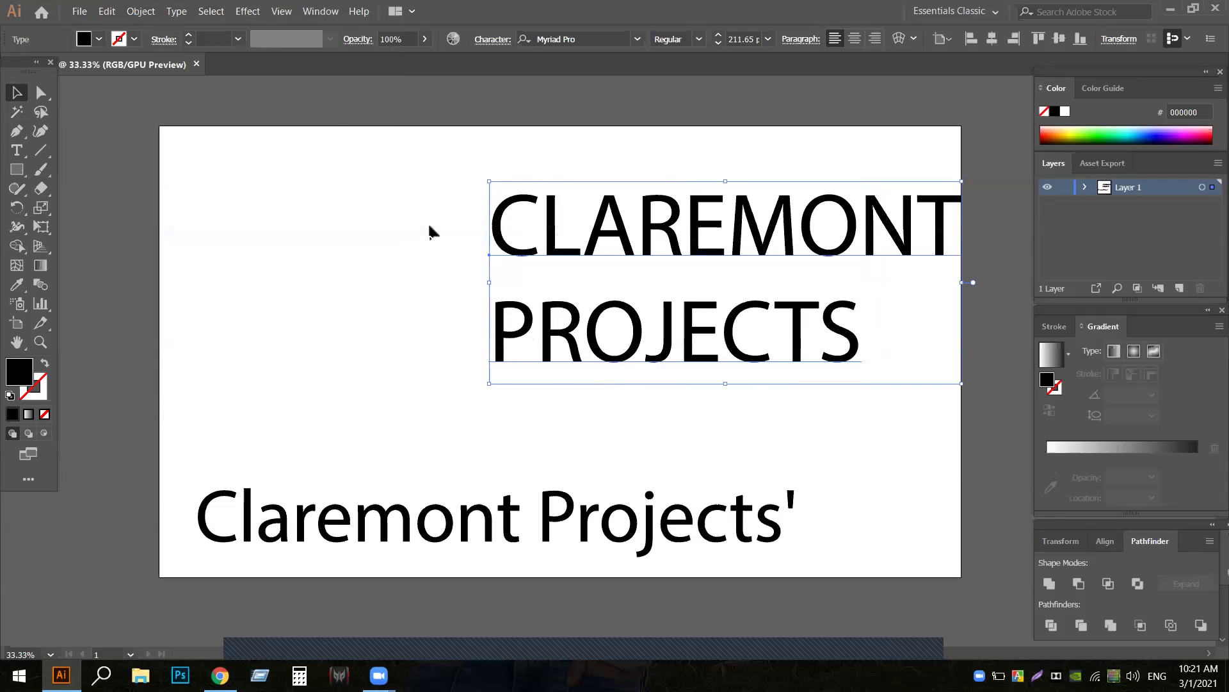
- Change the two-line text to Title Case and move it to the left side of the artboard
click(174, 11)
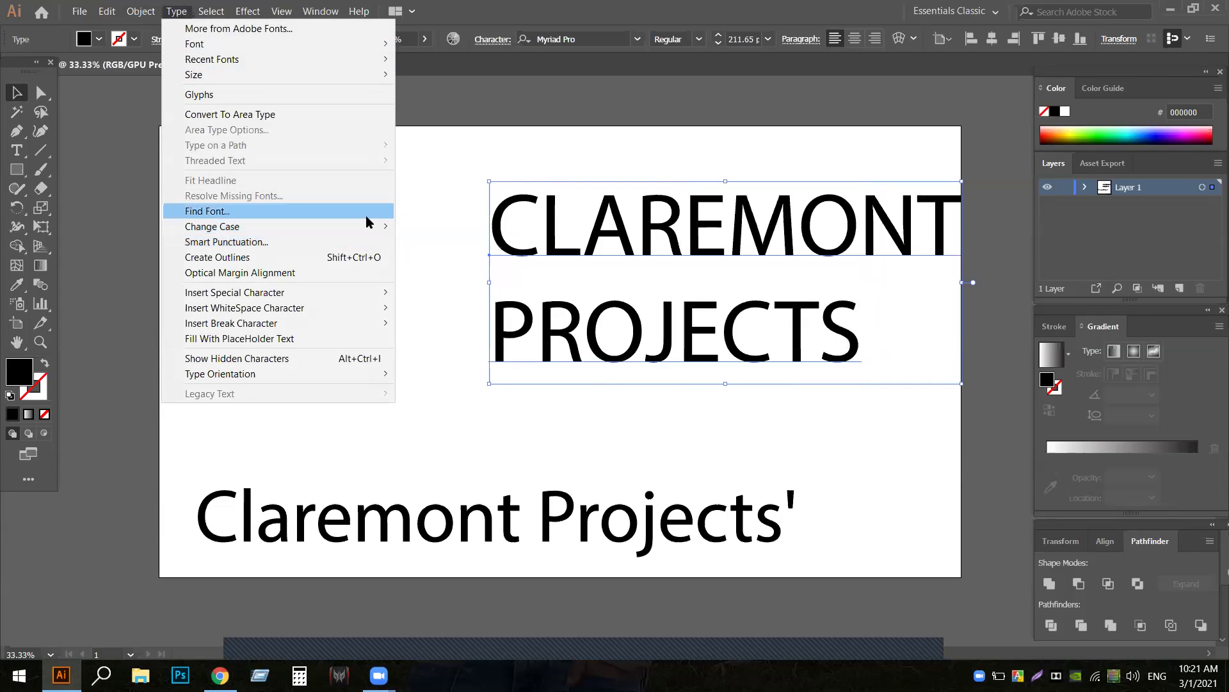
mouse_move(366, 228)
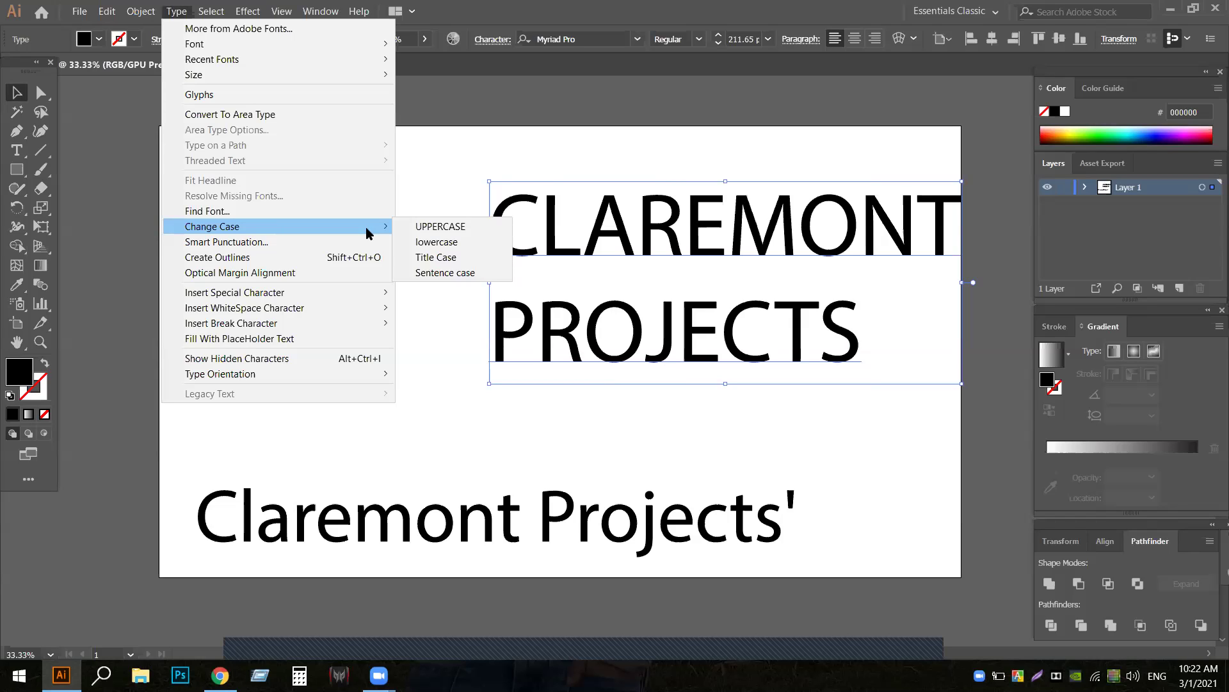
click(430, 257)
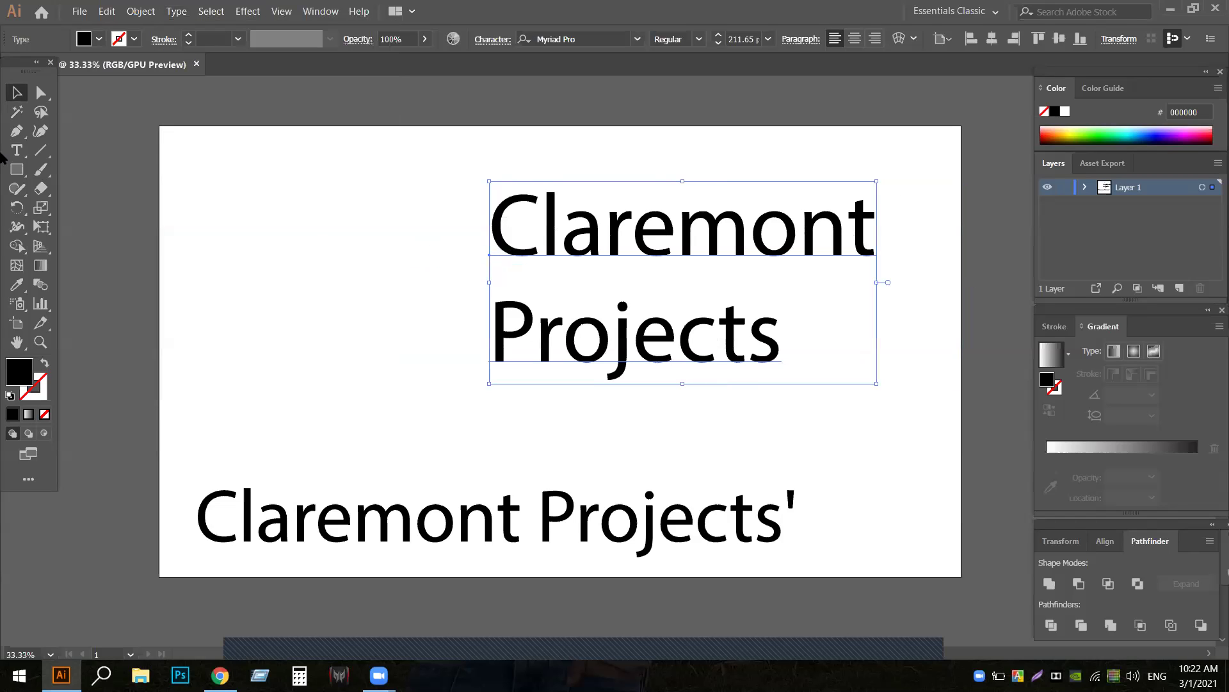
click(388, 226)
drag(666, 255, 376, 247)
- Set the word "Claremont" in the two-line text to the EthnocentricRg-Regular font
key(t)
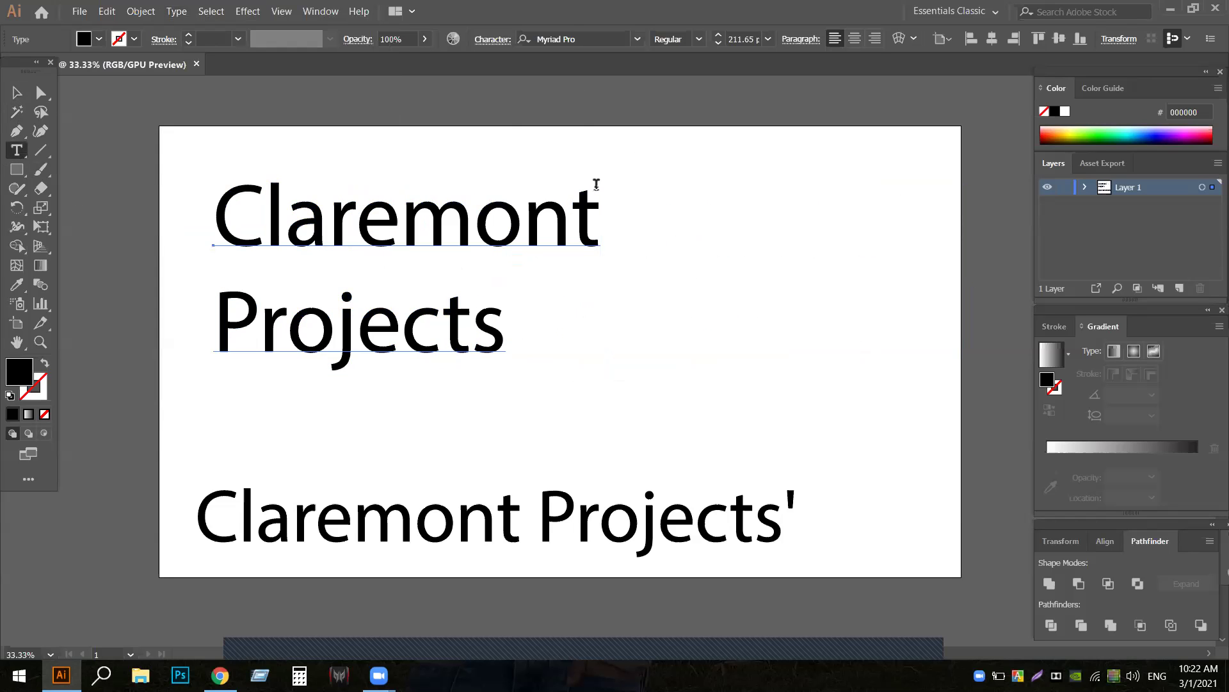
drag(597, 198, 212, 167)
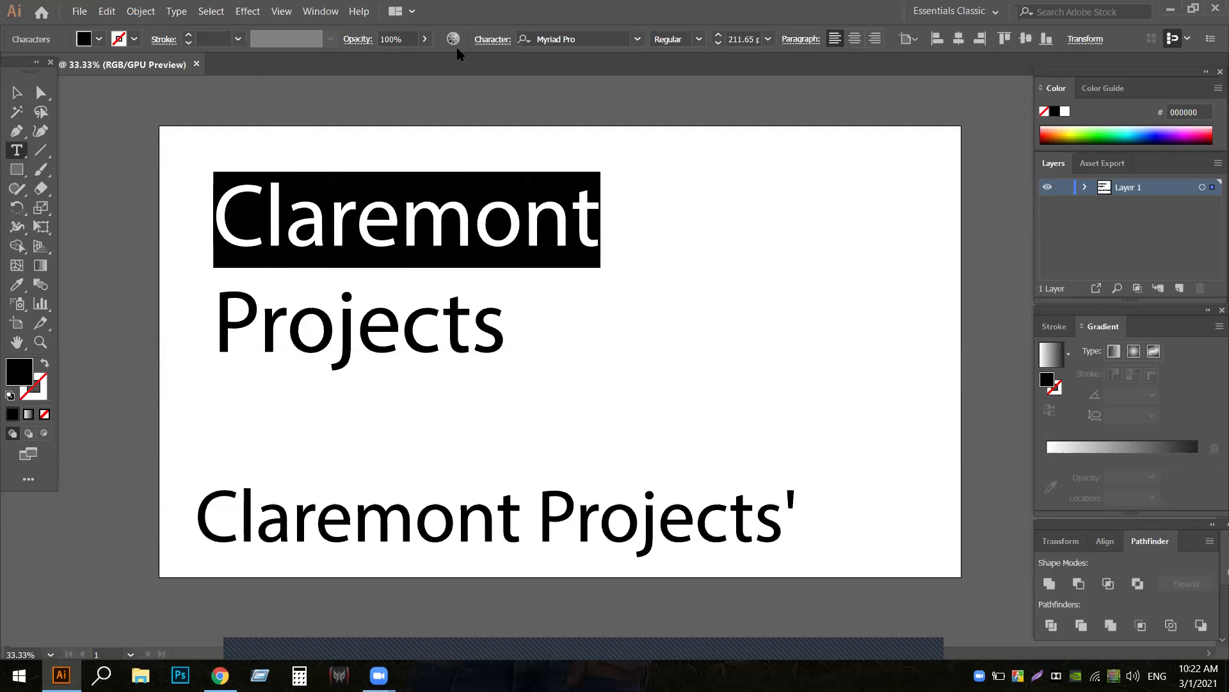
click(635, 42)
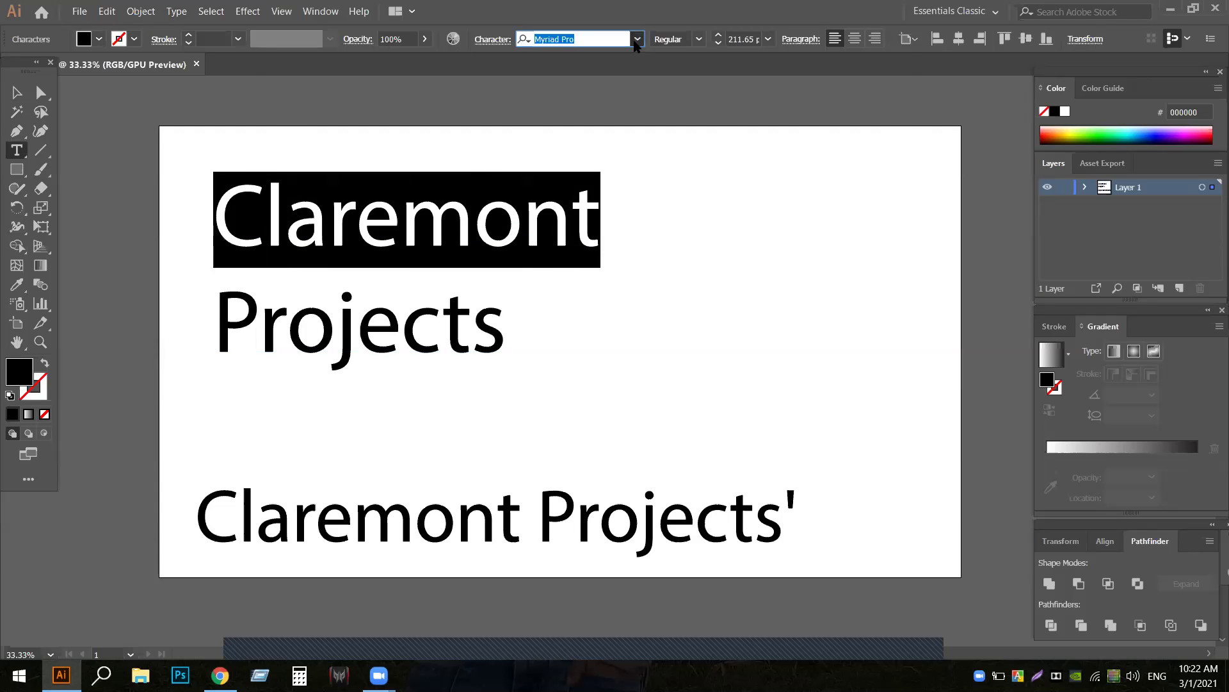
click(637, 40)
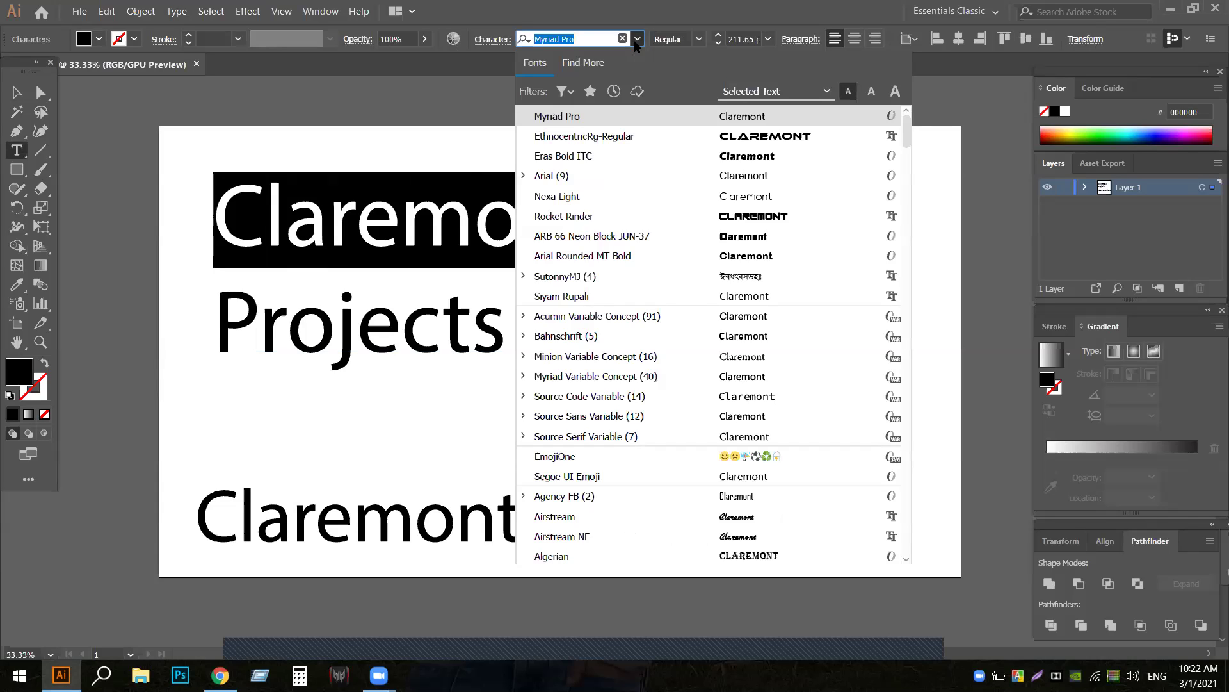
click(619, 137)
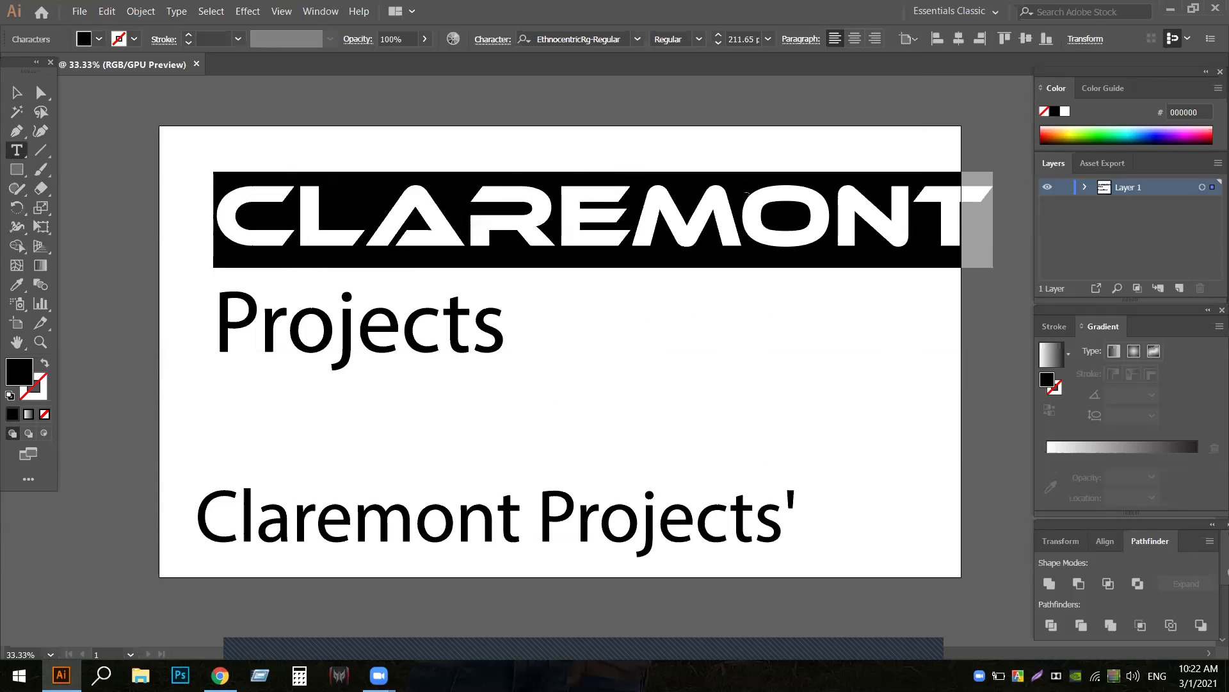
click(699, 39)
click(682, 56)
click(22, 93)
click(812, 408)
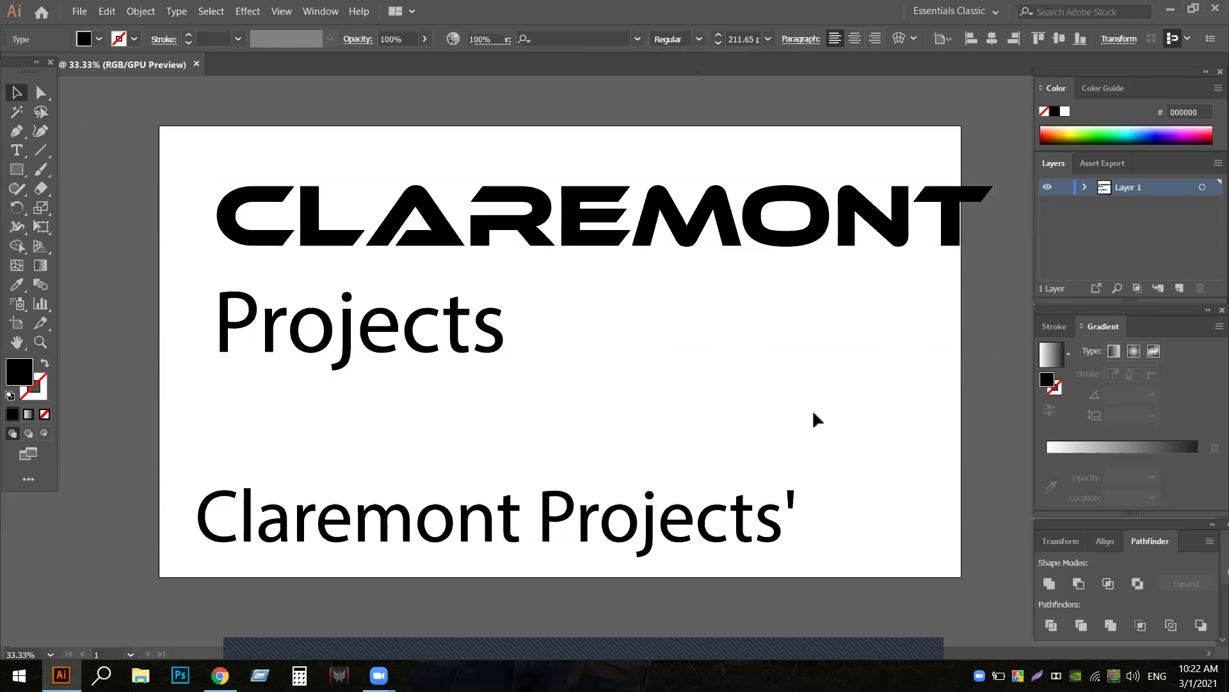
click(568, 247)
click(161, 267)
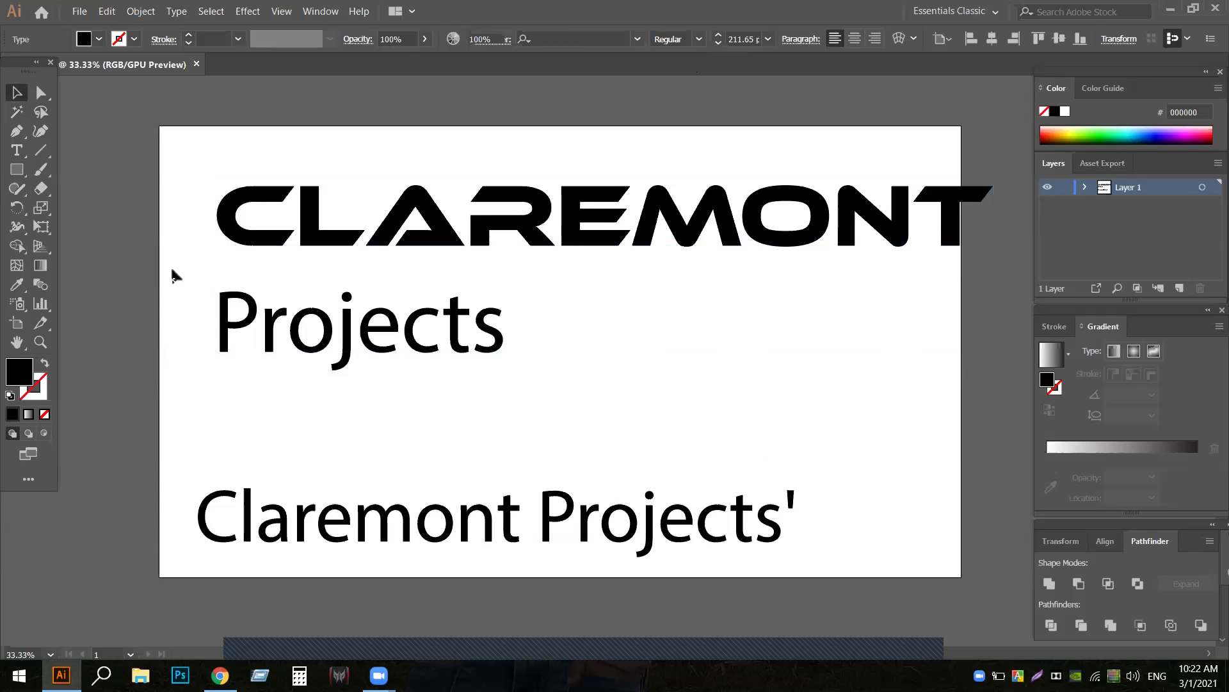
- Set the tracking of the word "Projects" in the two-line text to 645
click(19, 153)
drag(499, 320, 217, 343)
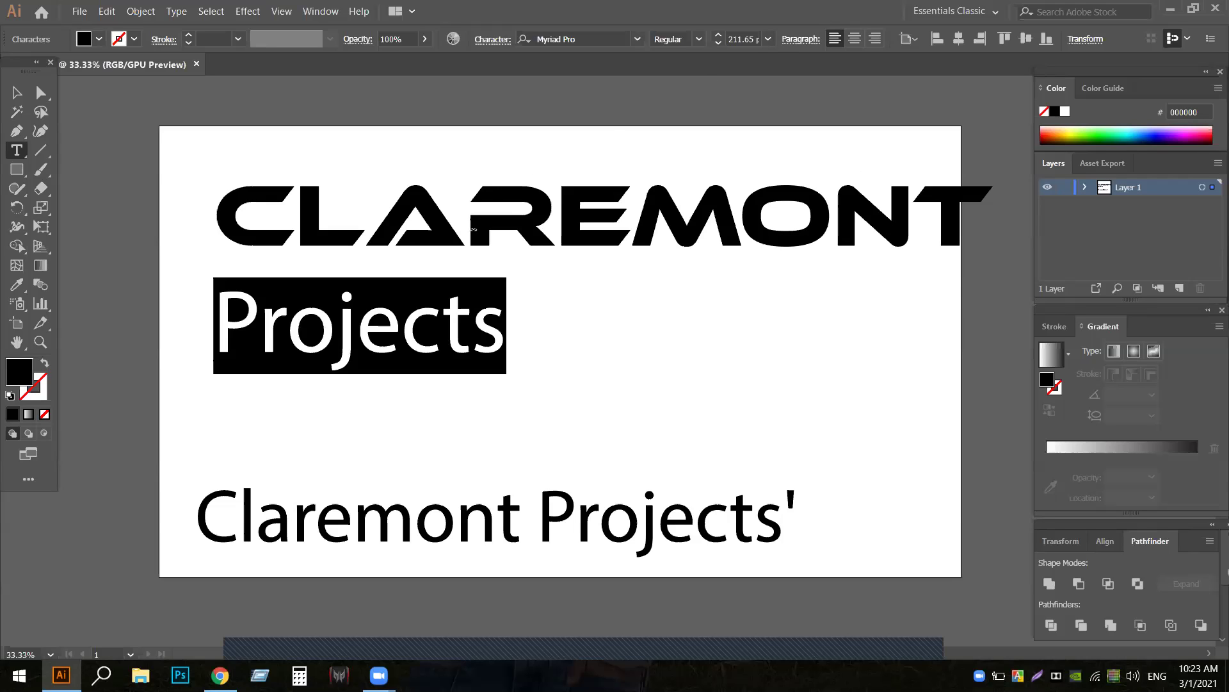
click(492, 40)
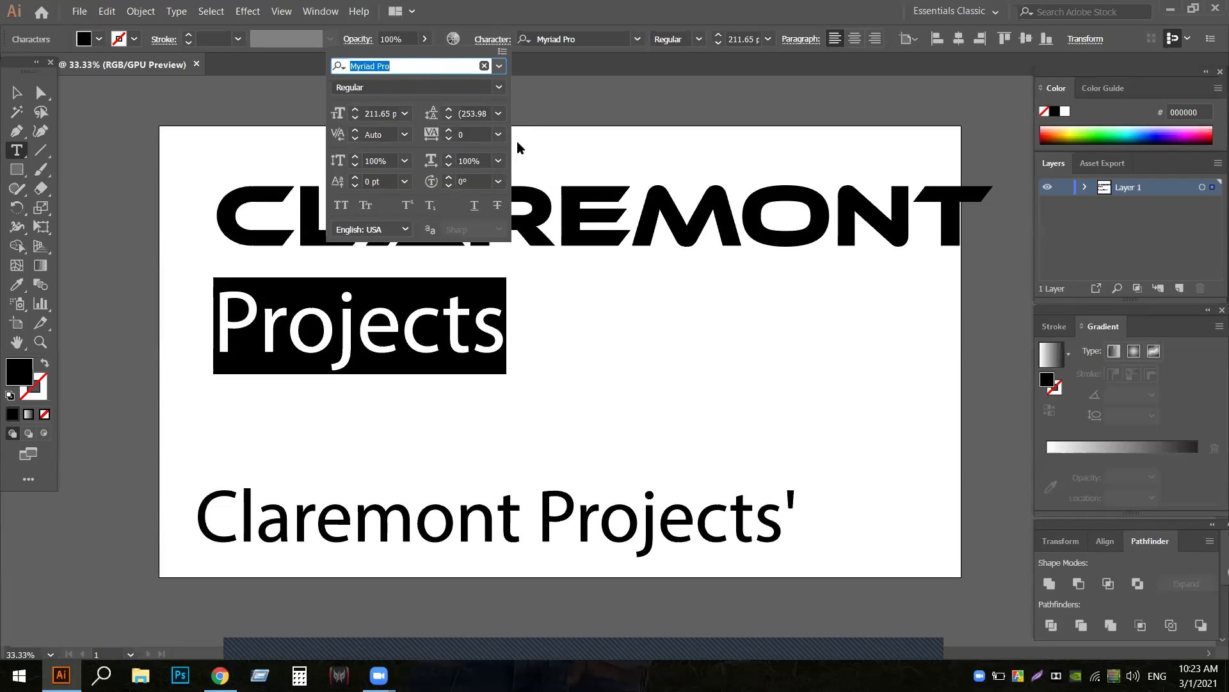
click(499, 135)
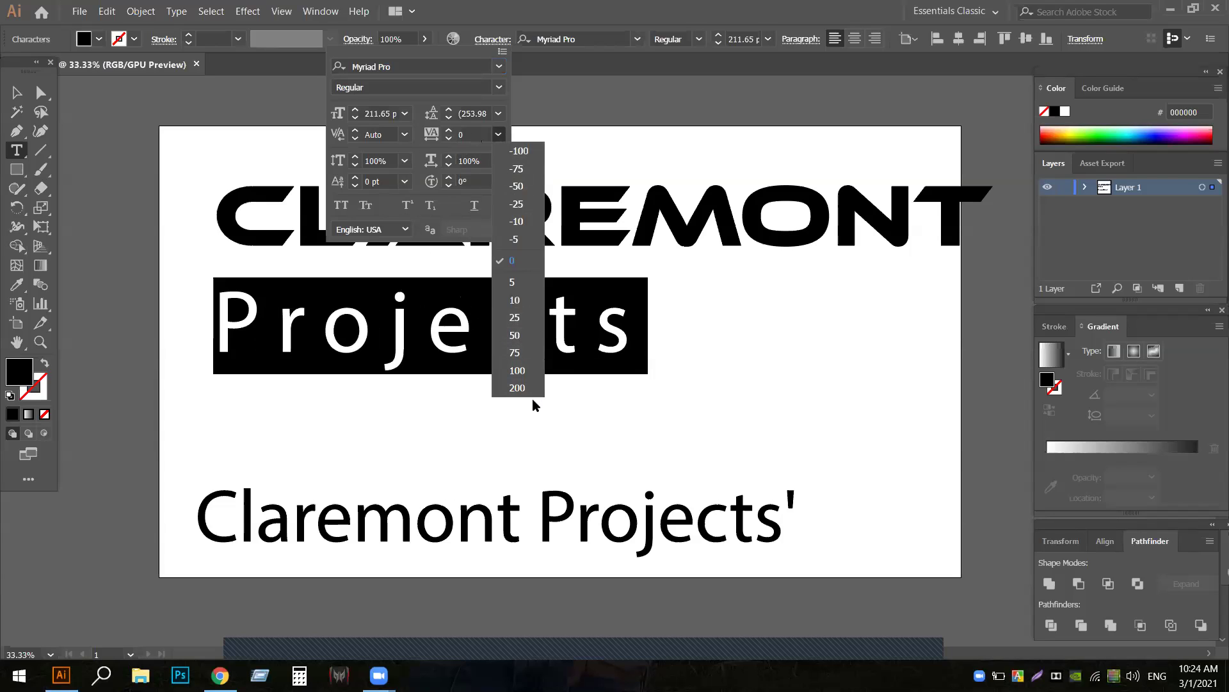
click(517, 387)
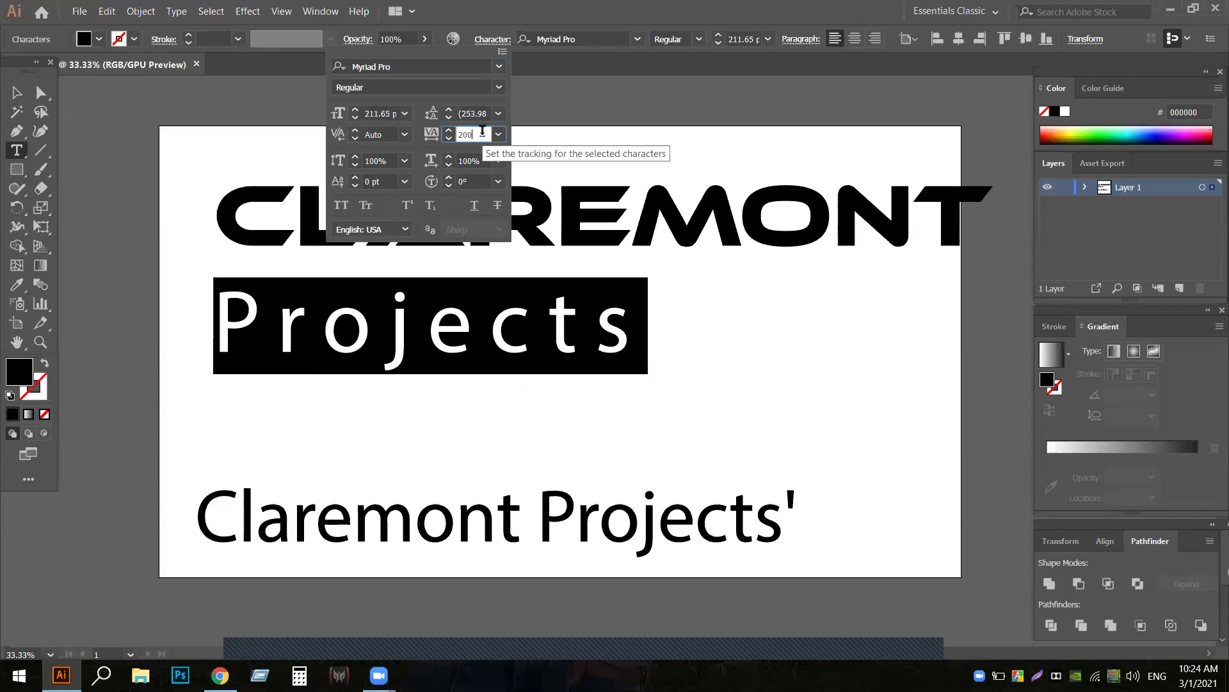
scroll(483, 131, up, 3)
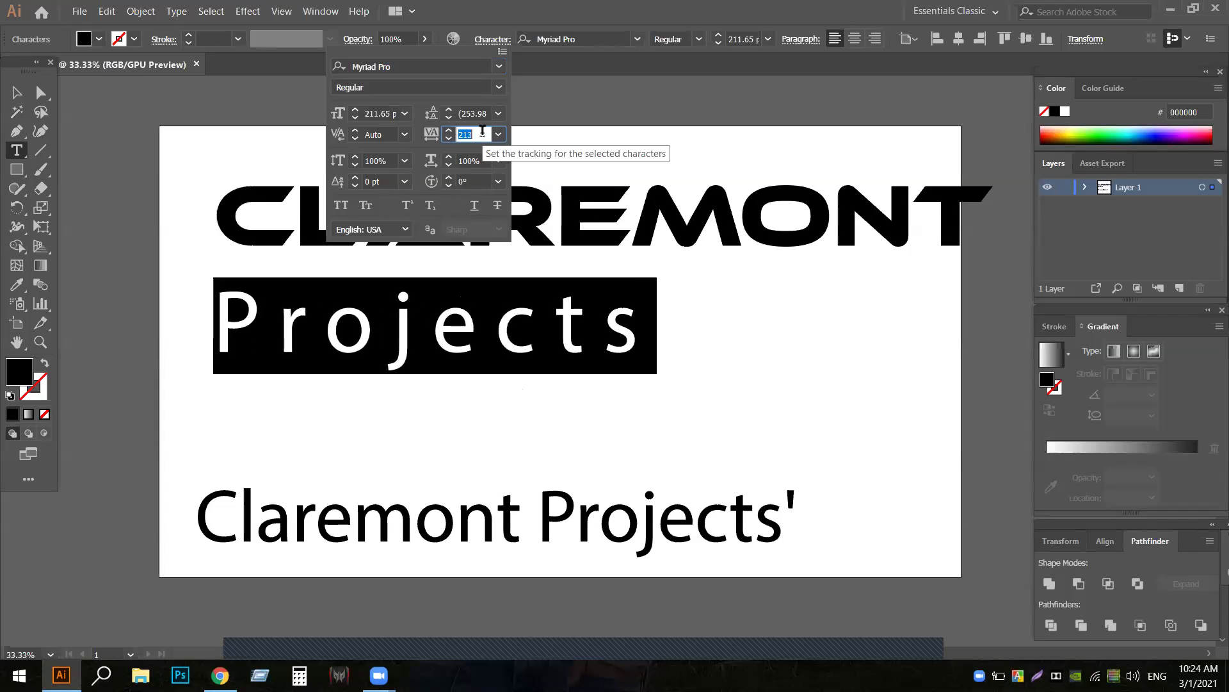
scroll(482, 132, up, 3)
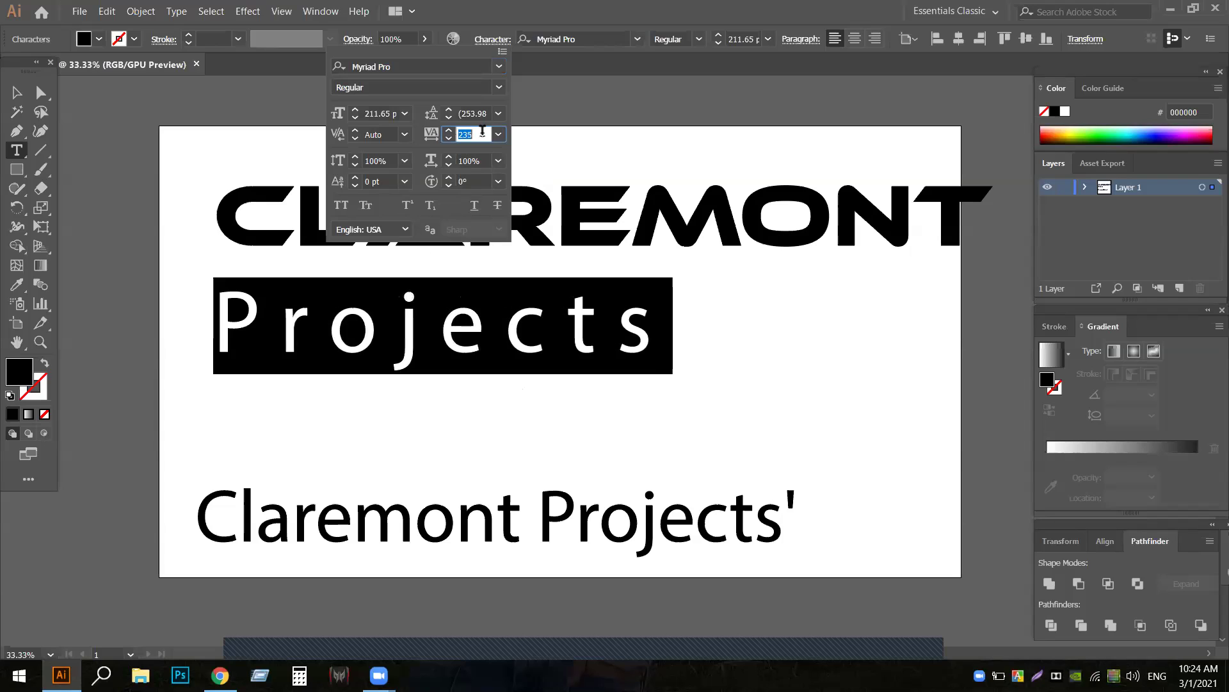
scroll(482, 132, up, 6)
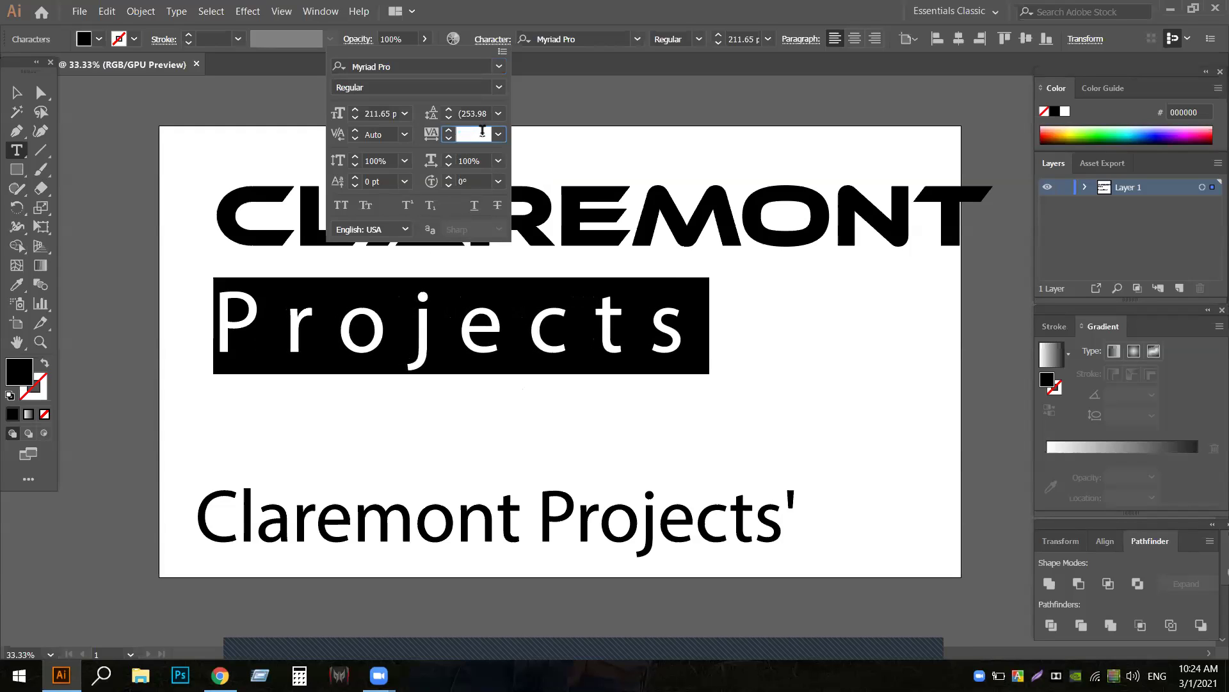
scroll(482, 132, up, 20)
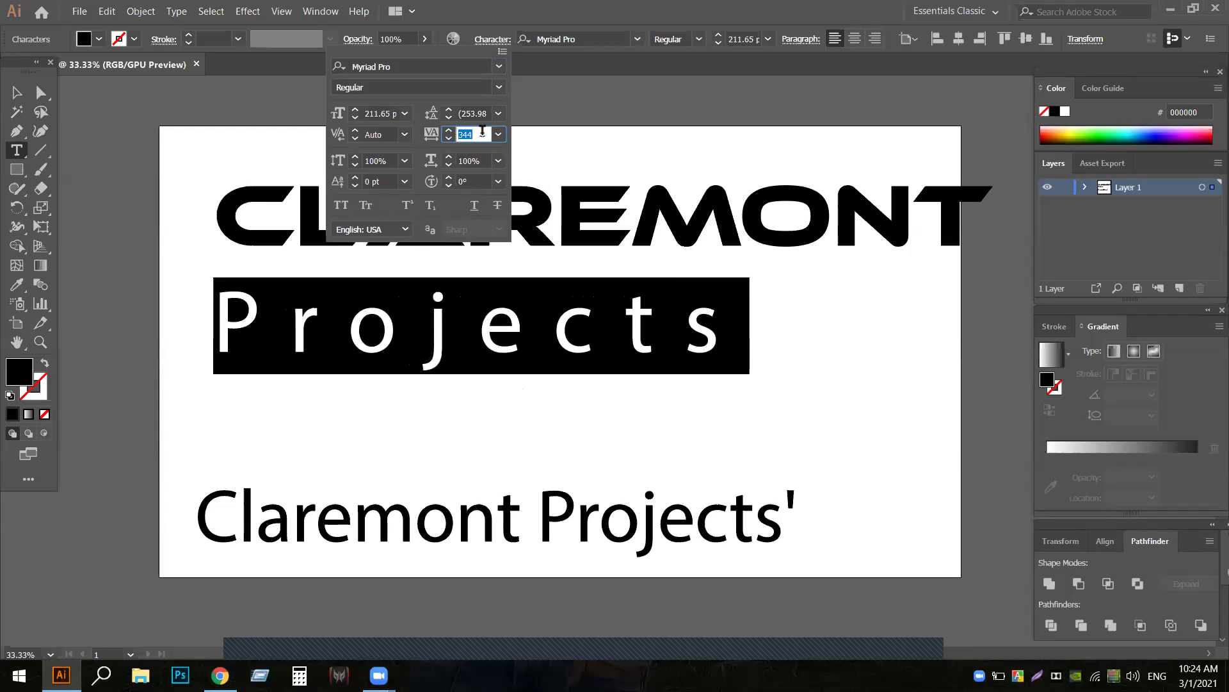
scroll(482, 131, up, 20)
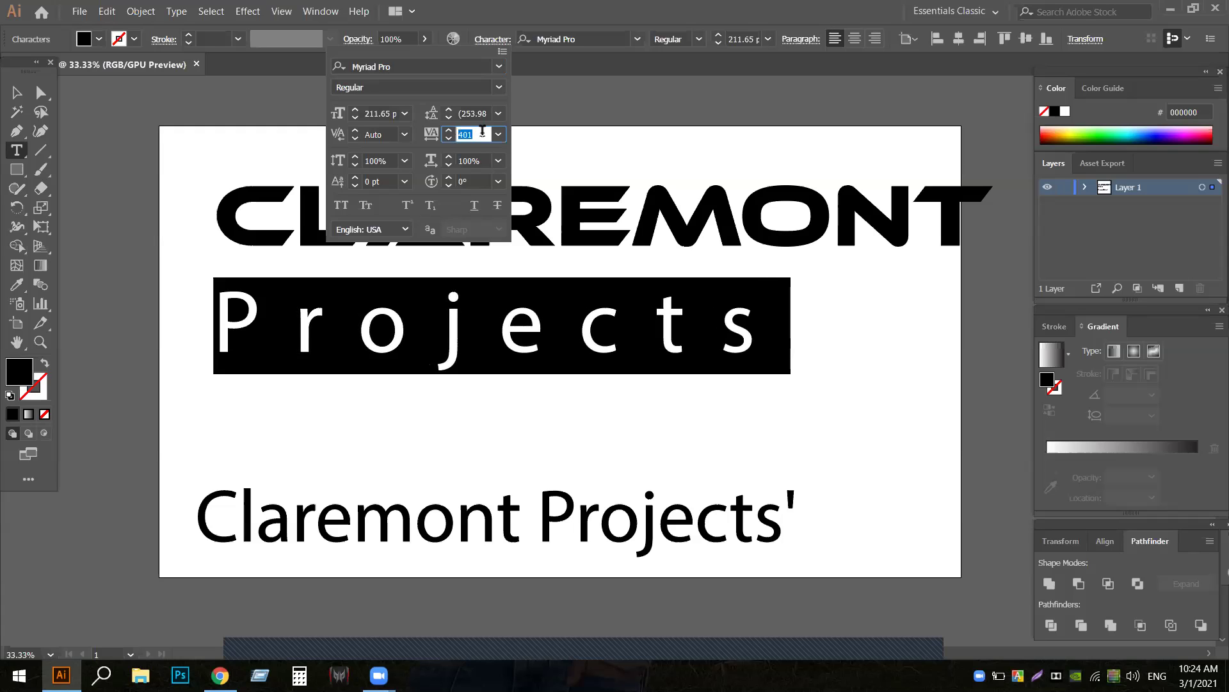
scroll(483, 130, up, 20)
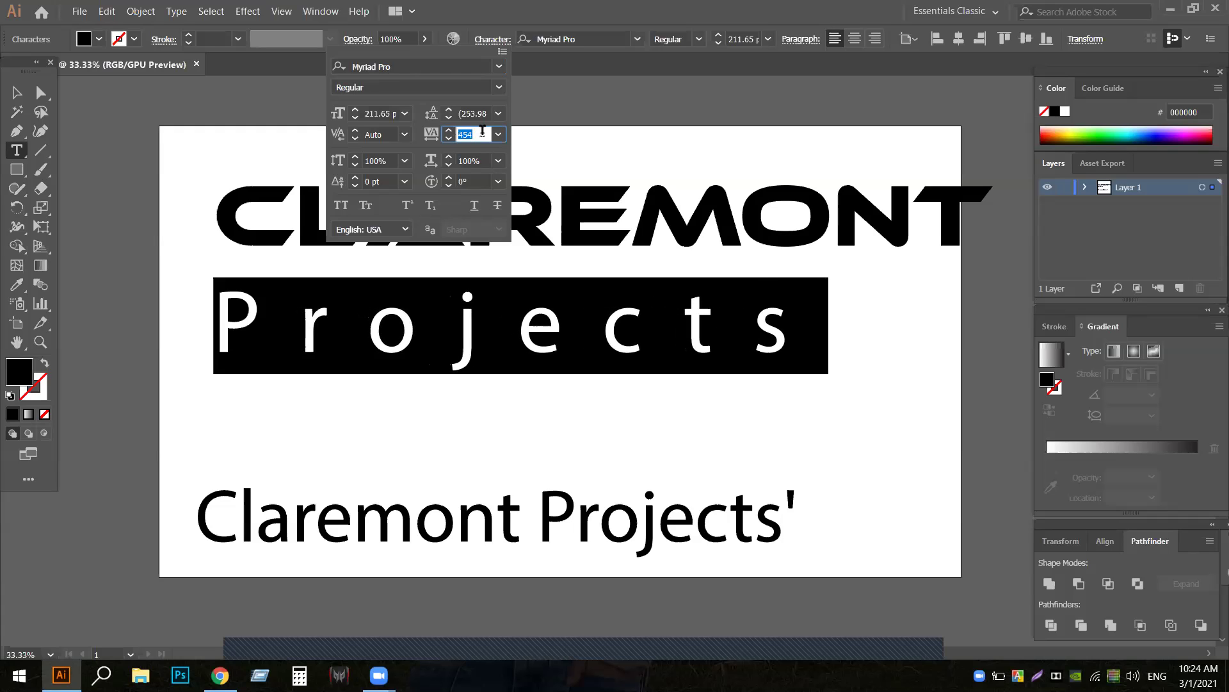
scroll(482, 131, up, 20)
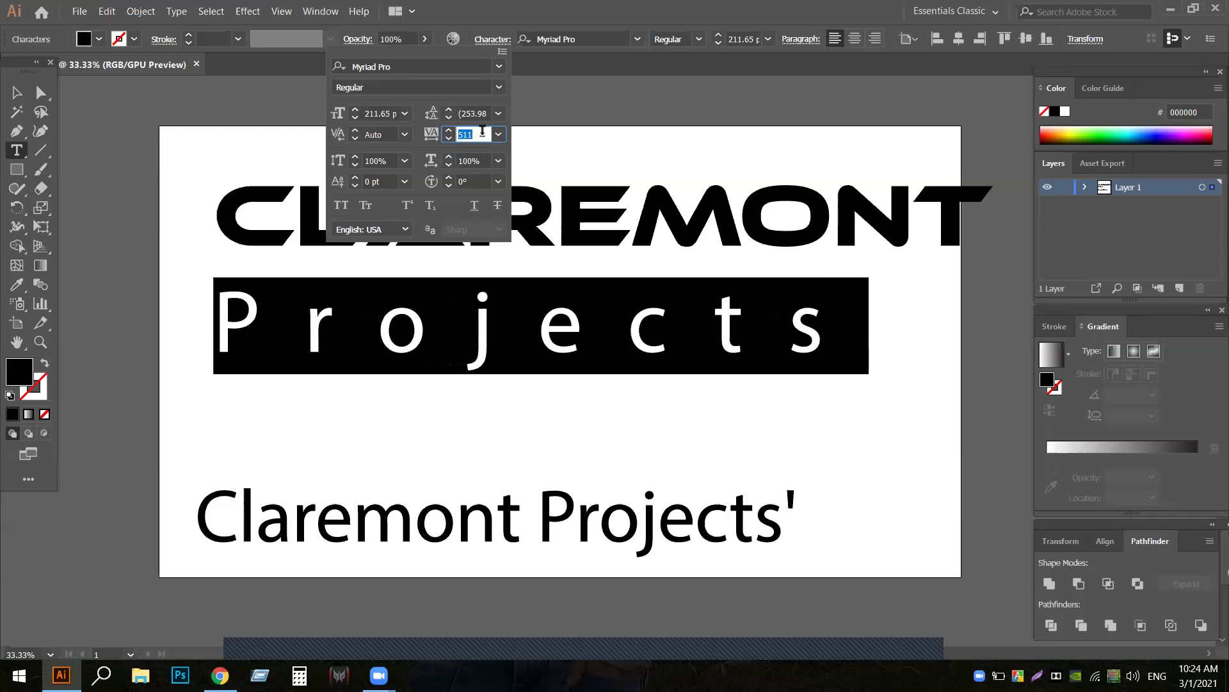
scroll(482, 130, up, 20)
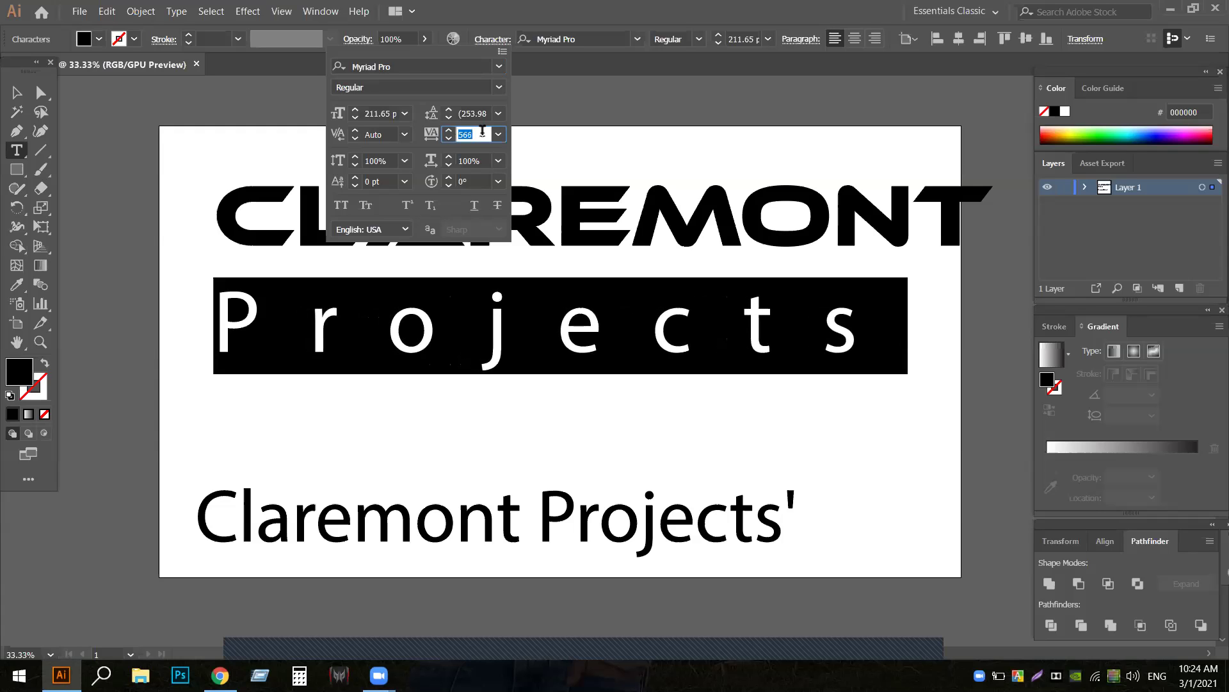
scroll(482, 130, up, 20)
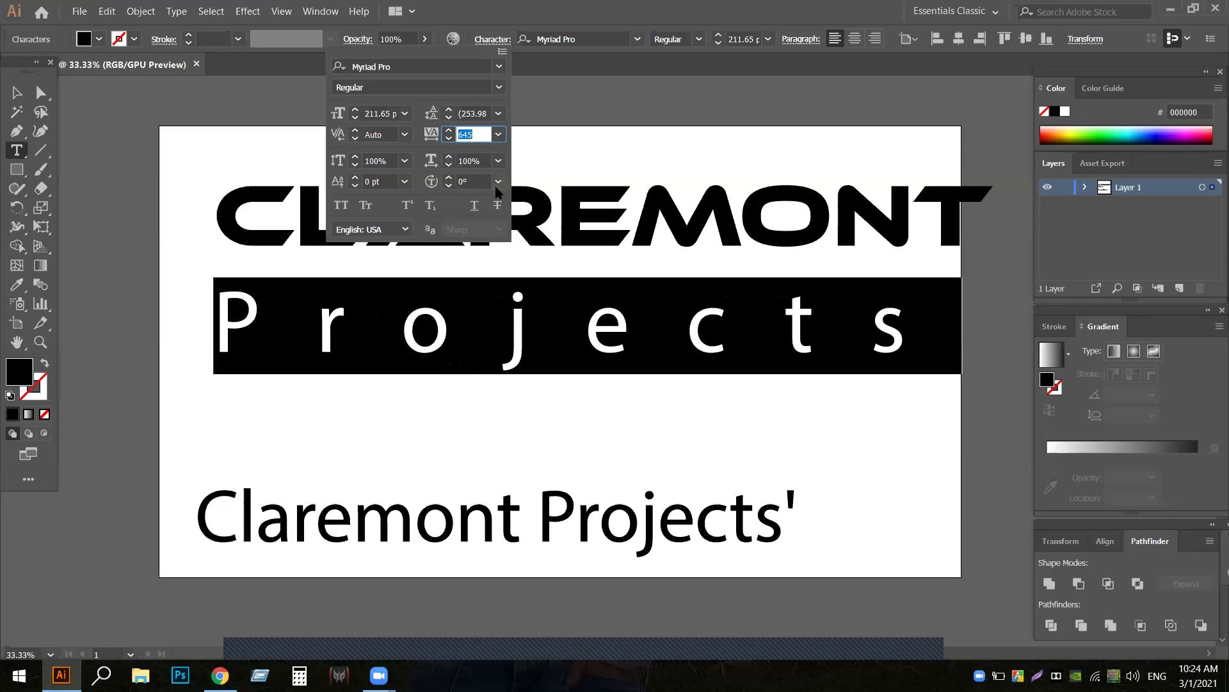
- Try a 6 pt baseline shift on the word "Projects" and set it back to 0 pt
click(404, 182)
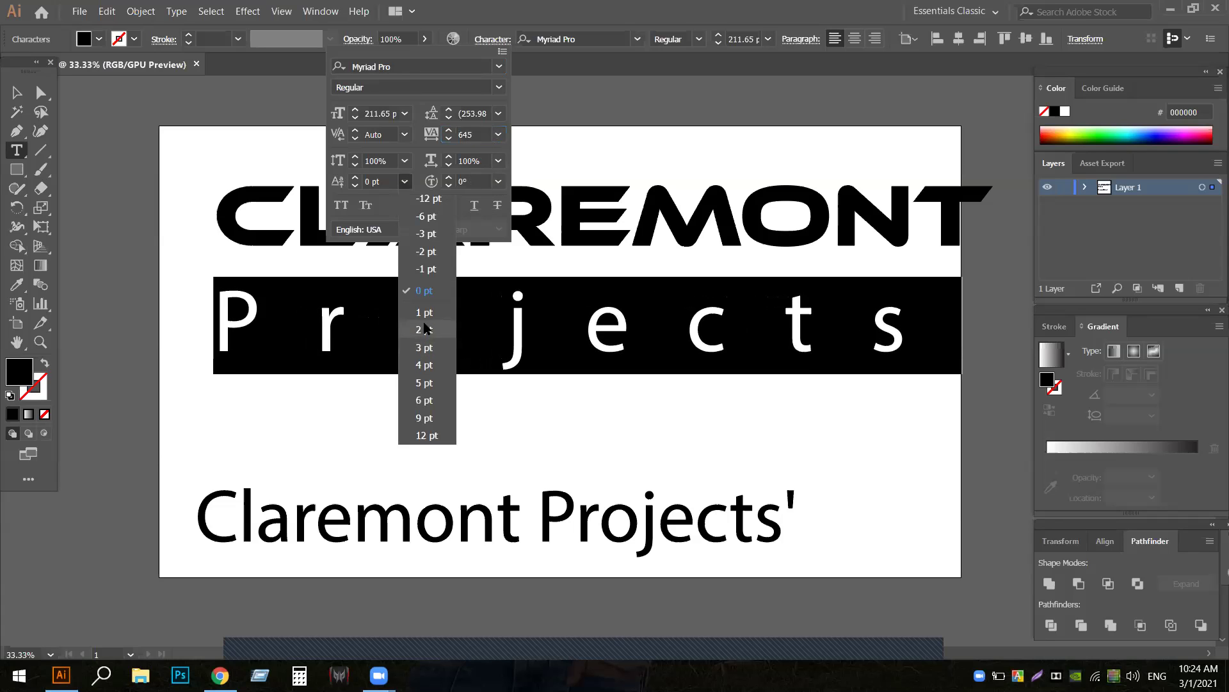
click(420, 399)
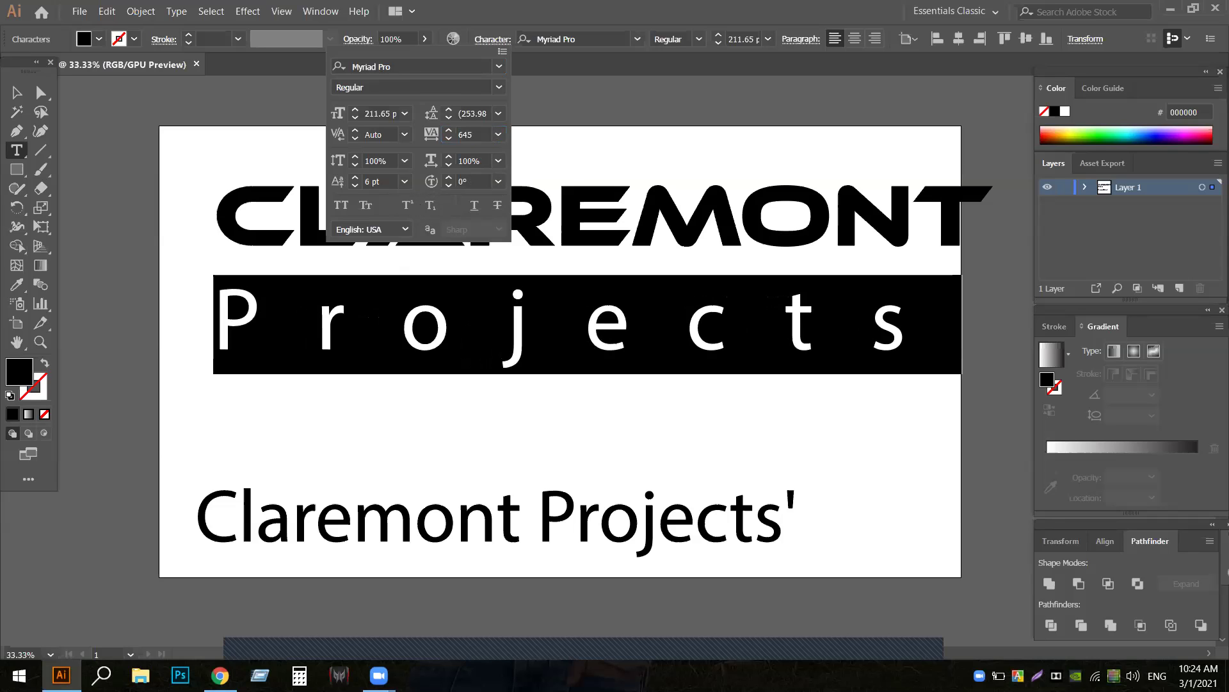
click(404, 181)
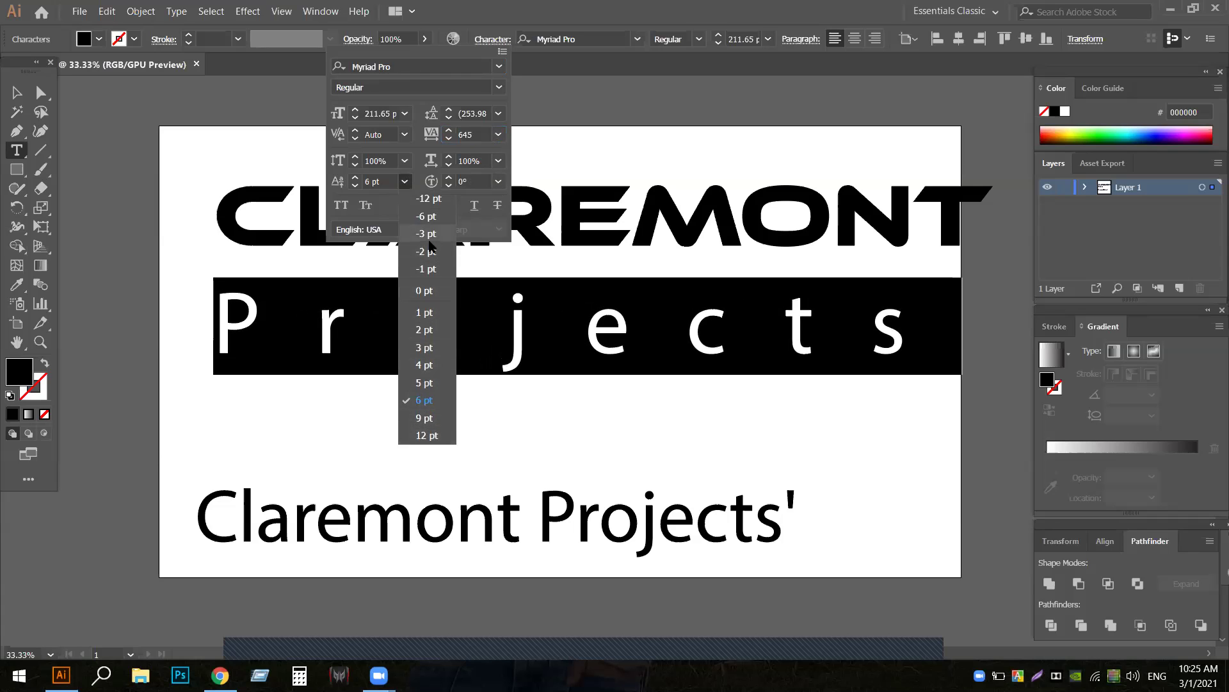
click(425, 290)
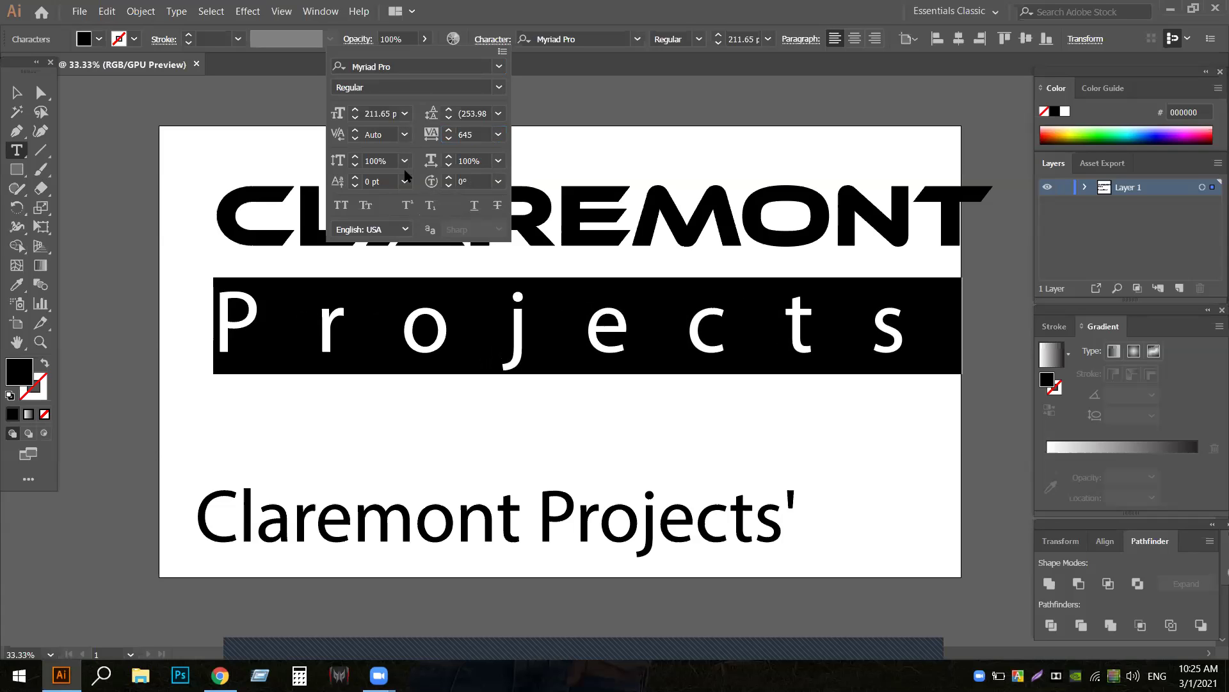
- Preview vertical scale, horizontal scale and character rotation options on "Projects" while keeping the scales at 100% and the rotation at 0°
click(405, 160)
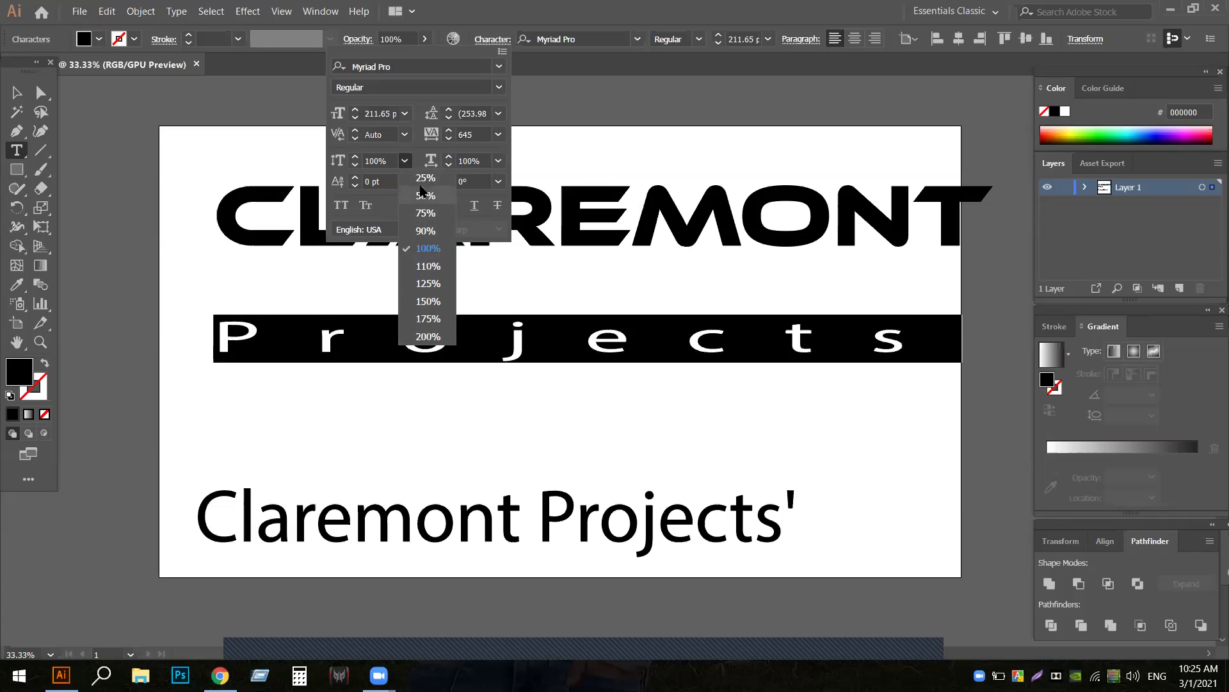
click(404, 159)
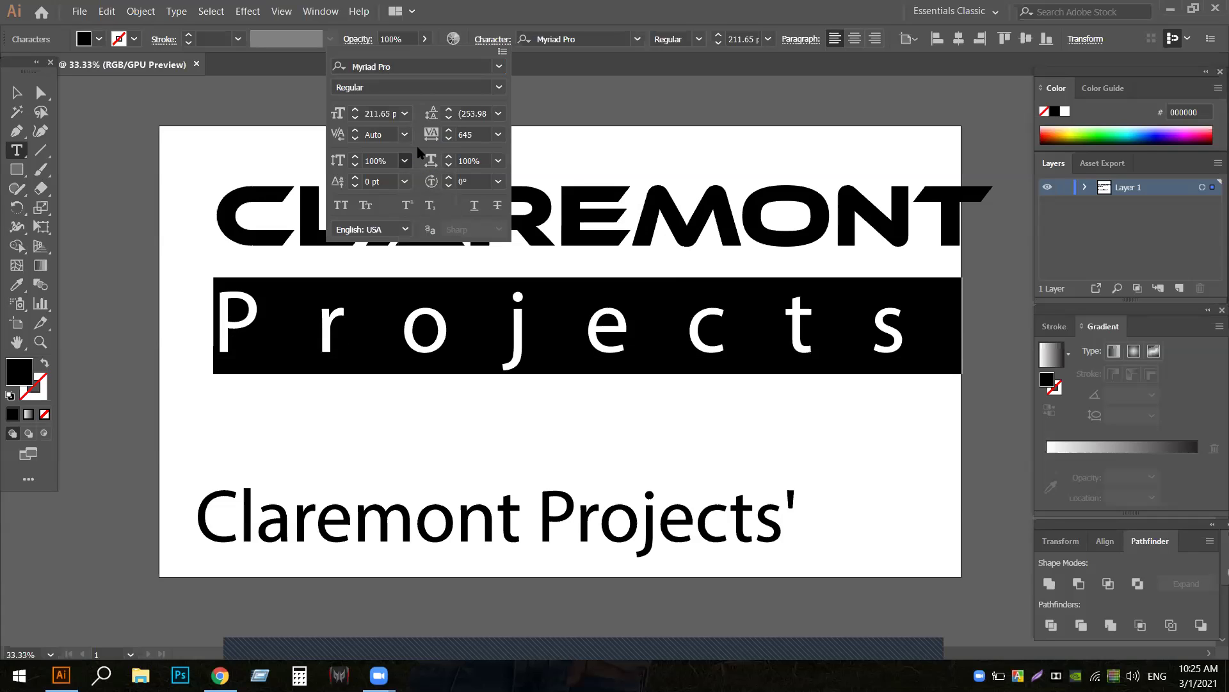
click(497, 162)
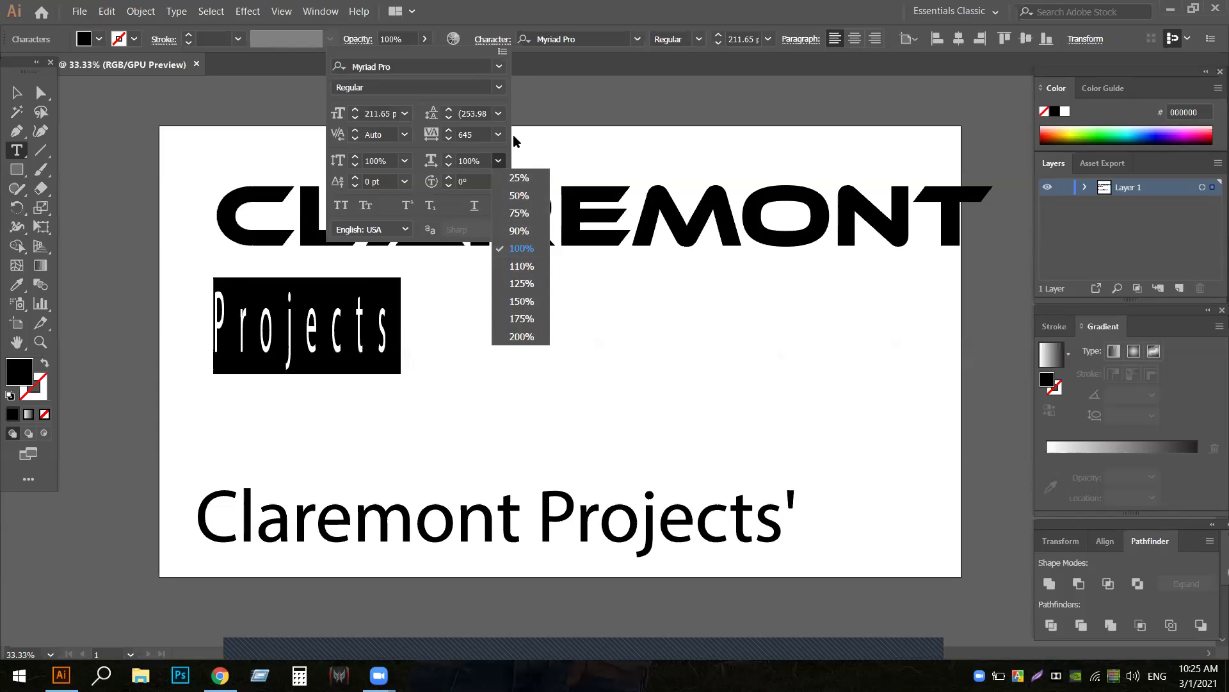
click(544, 166)
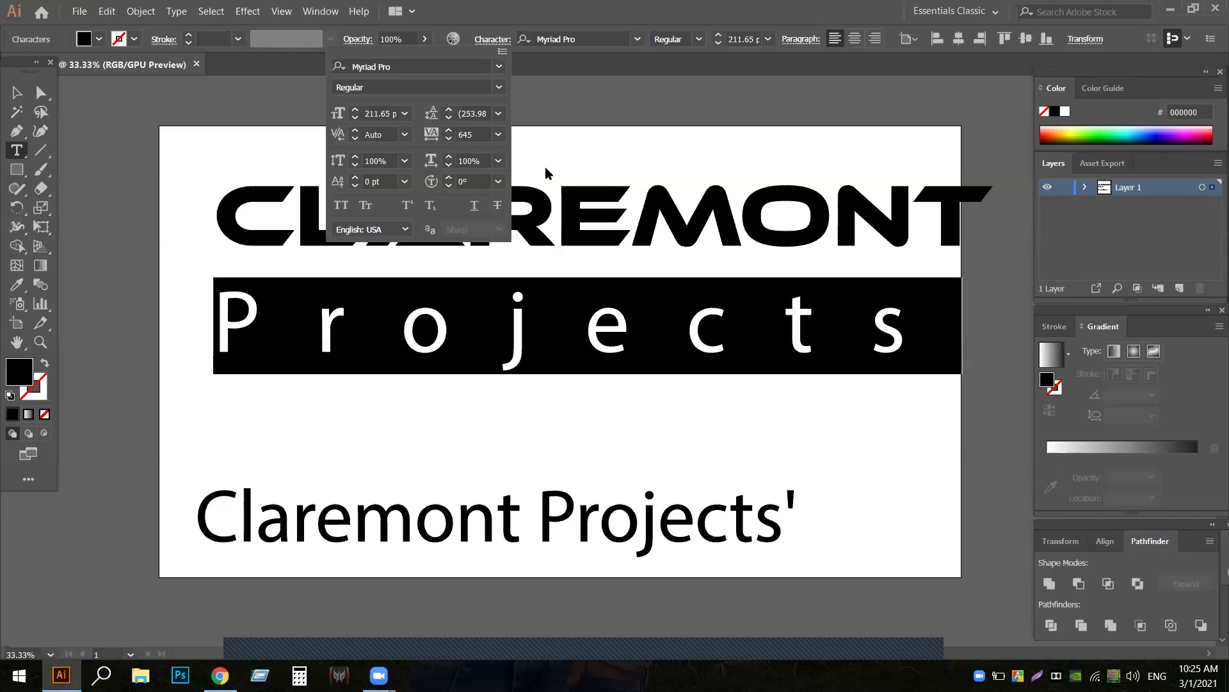
click(498, 181)
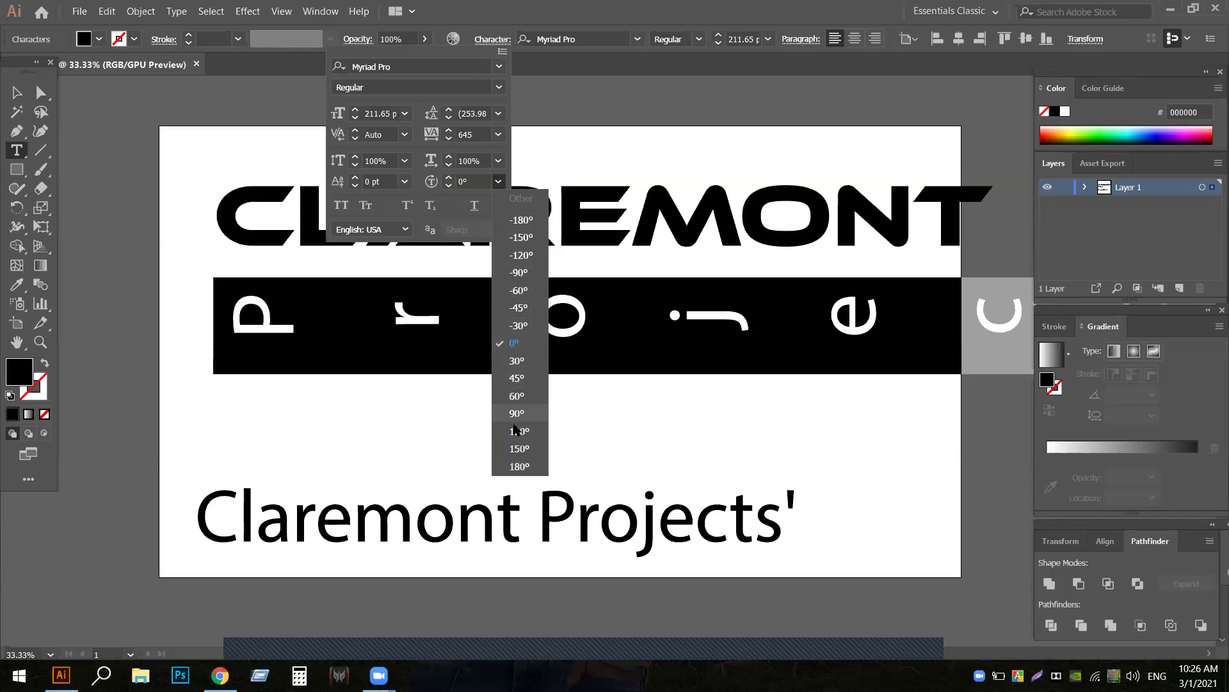
click(512, 344)
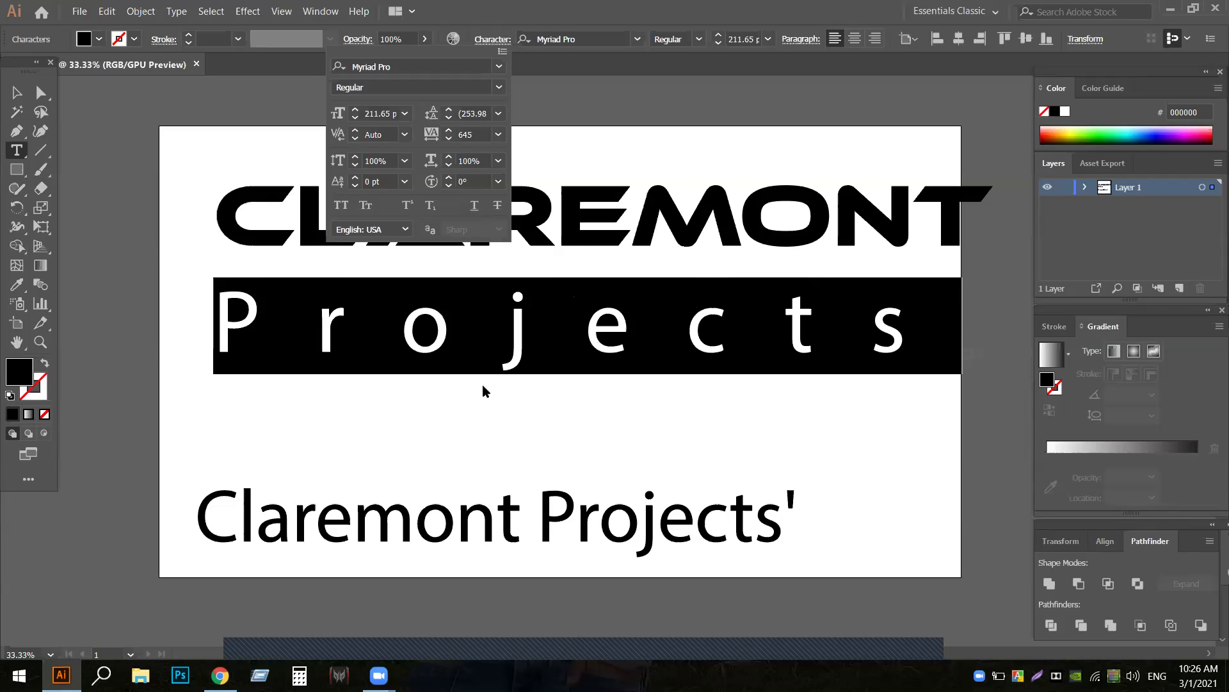
- Finish editing the two-line text and leave nothing selected on the artboard
click(581, 86)
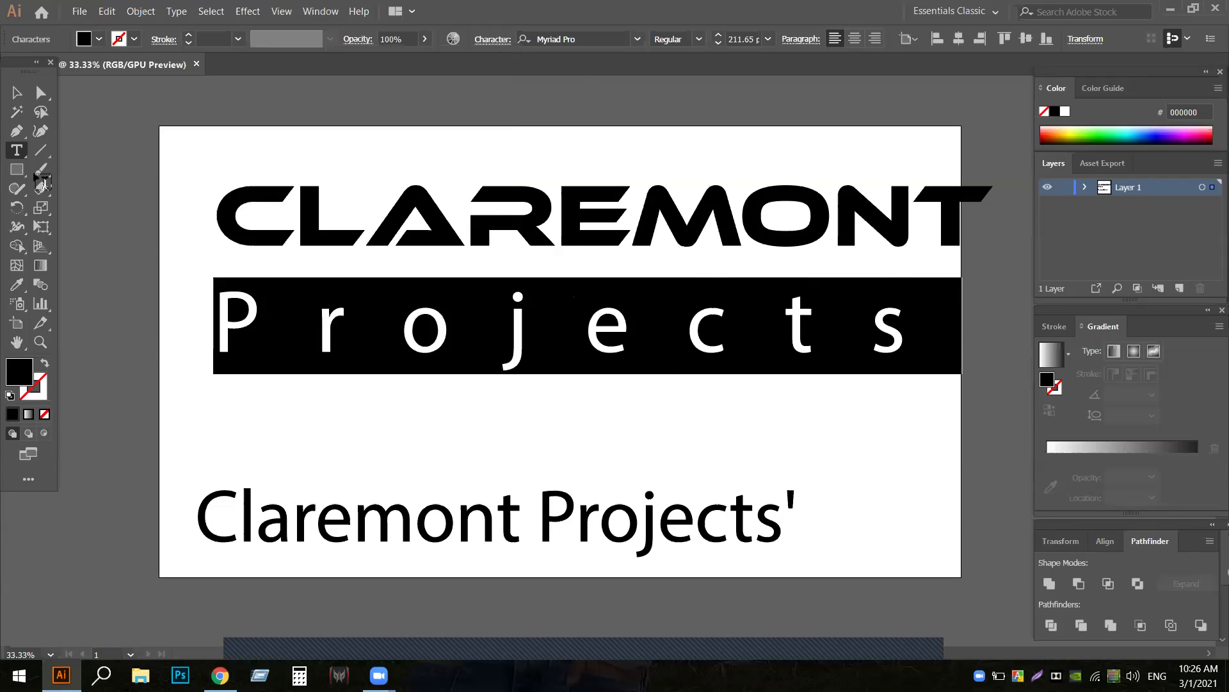
click(16, 92)
click(876, 426)
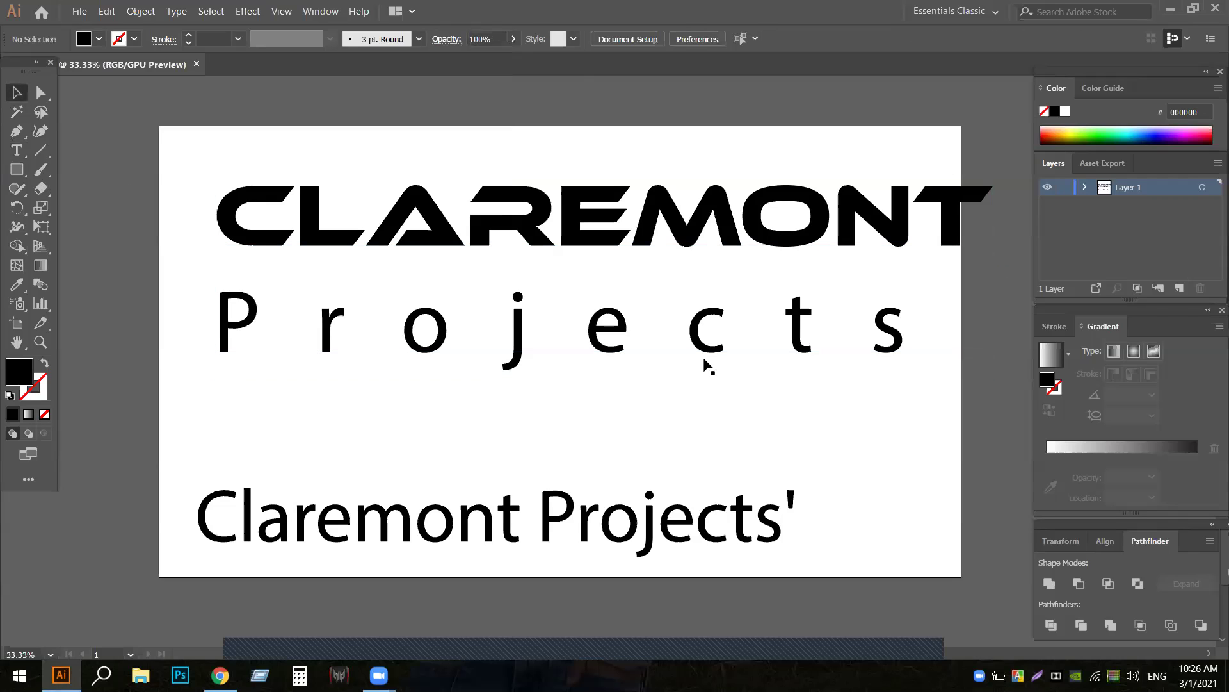
click(611, 352)
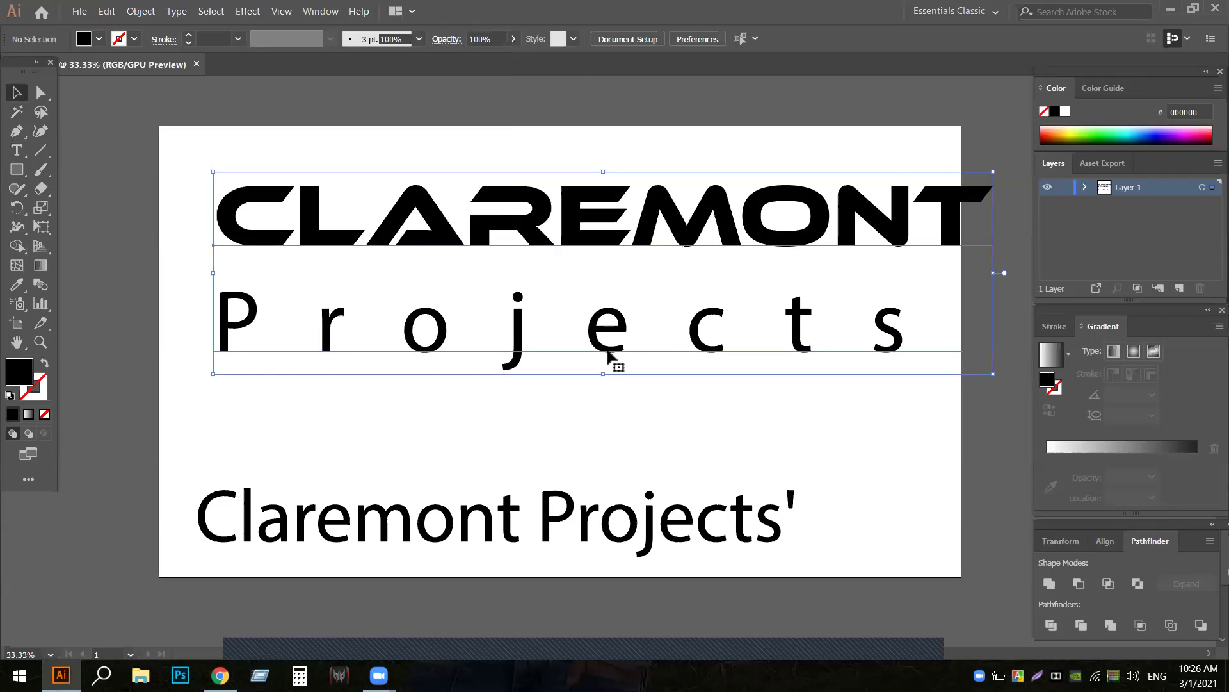
click(807, 497)
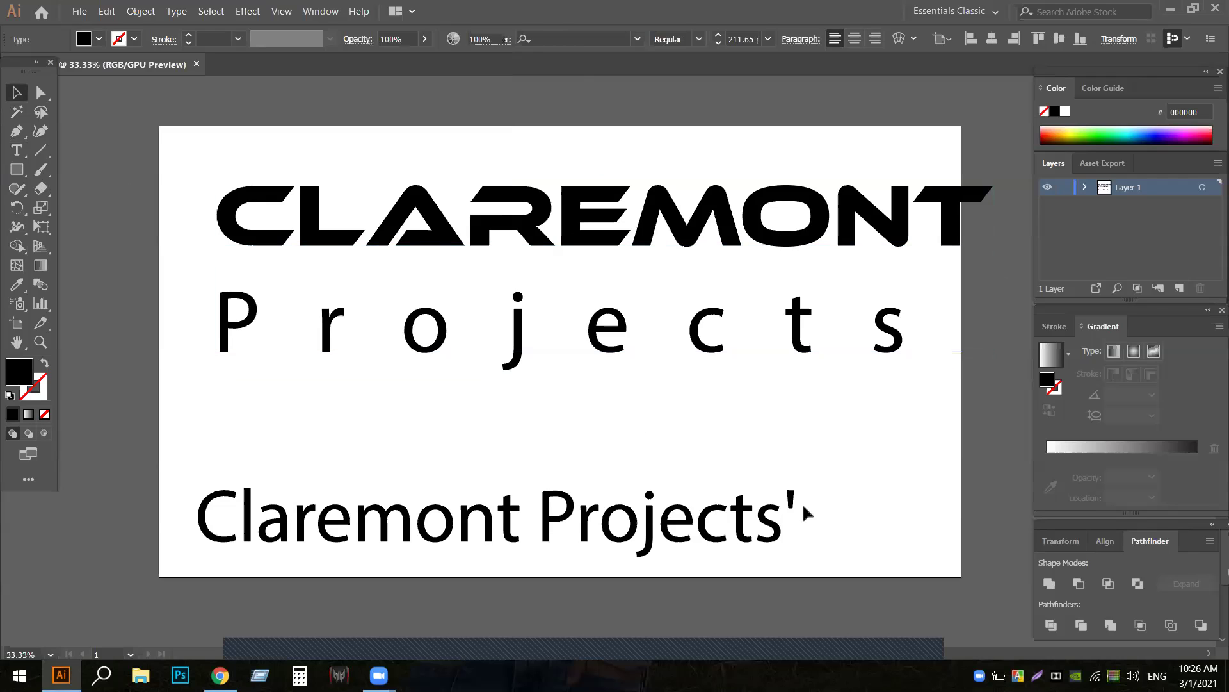
- Delete the word "Claremont" from the single-line text at the artboard's bottom
click(15, 150)
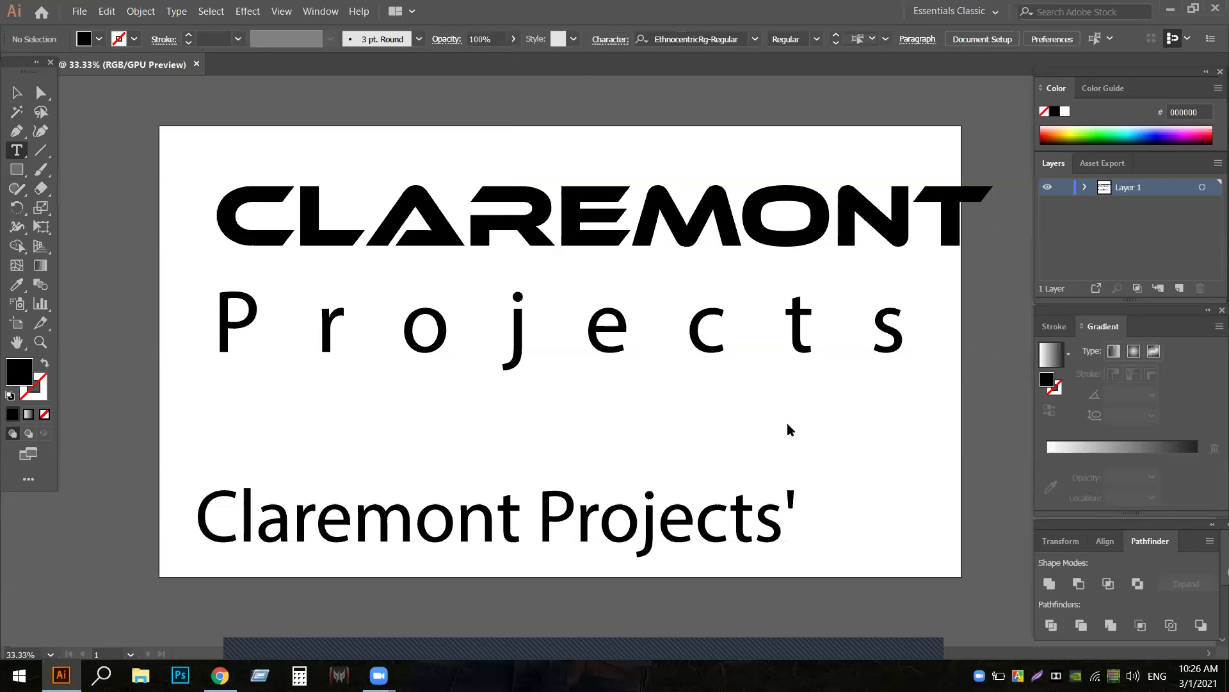
drag(522, 518, 140, 661)
key(BackSpace)
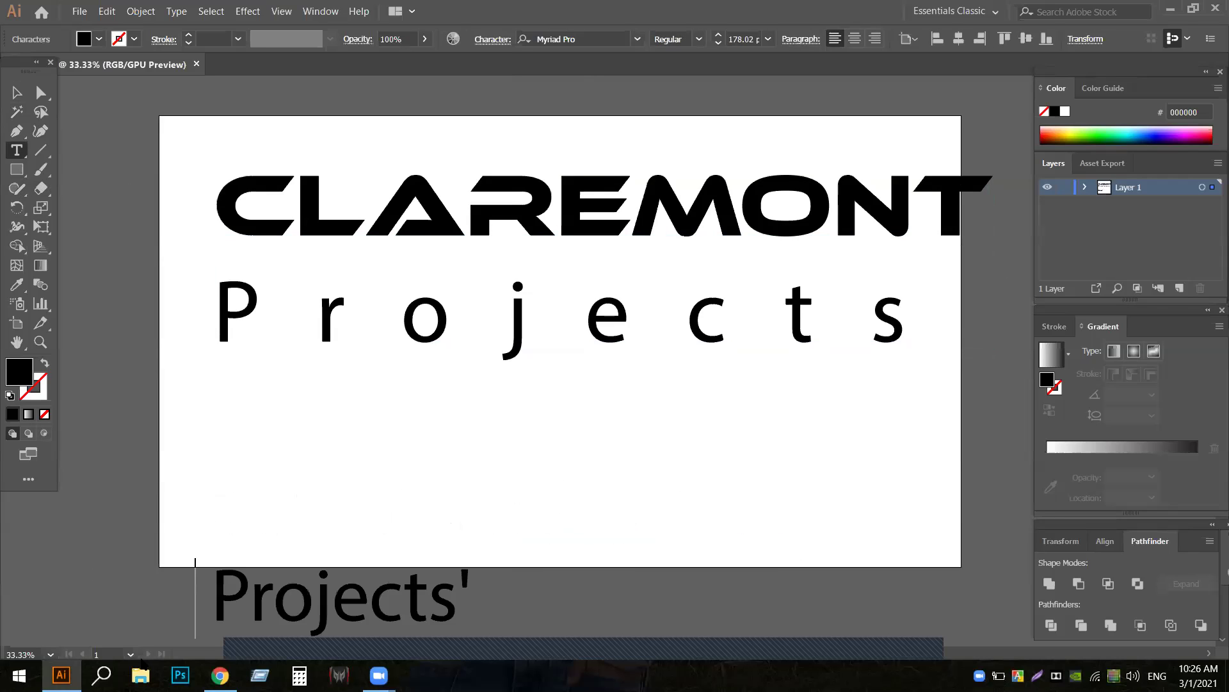
- Move the remaining "Projects'" text onto the artboard, below the two-line text
click(17, 93)
drag(383, 613, 653, 457)
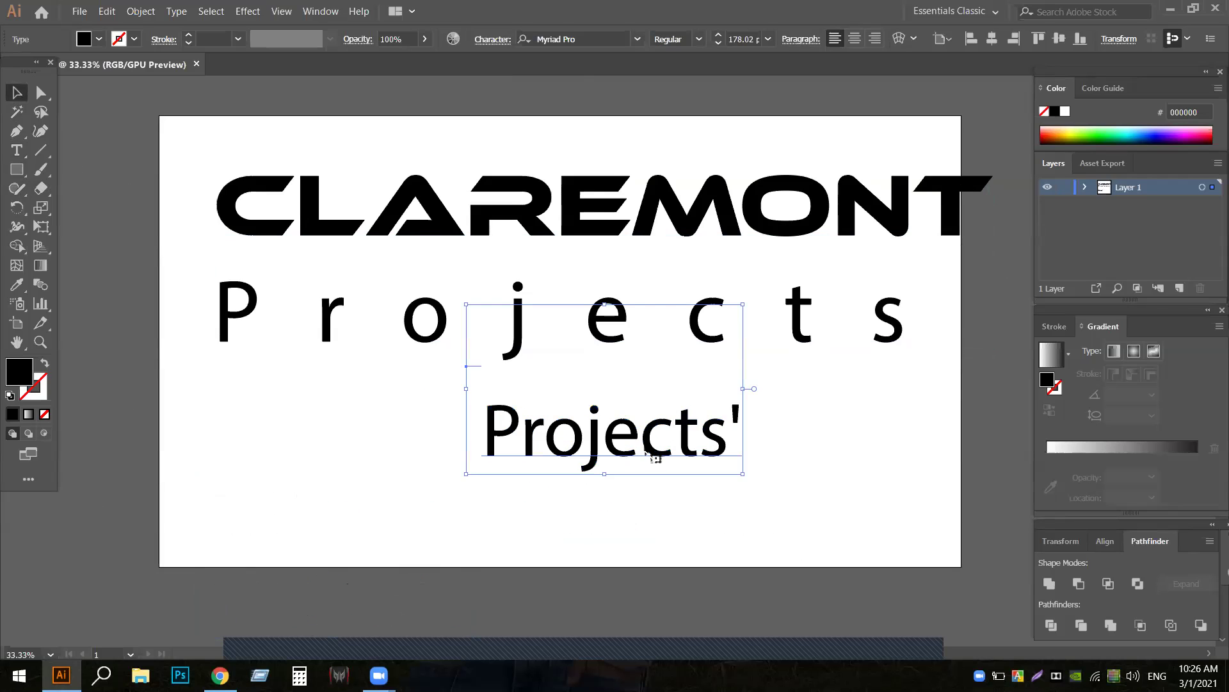
click(265, 461)
drag(543, 425, 415, 493)
click(340, 442)
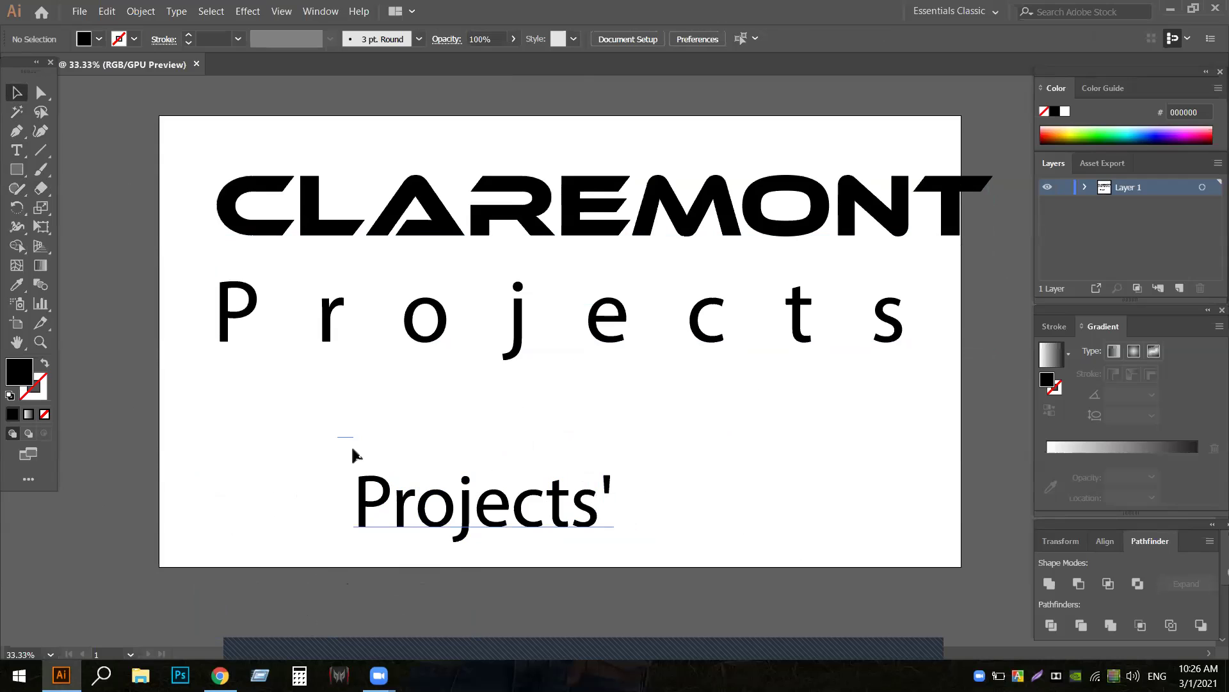
- Delete the separate "Projects'" text object and select the two-line Claremont Projects text
click(360, 490)
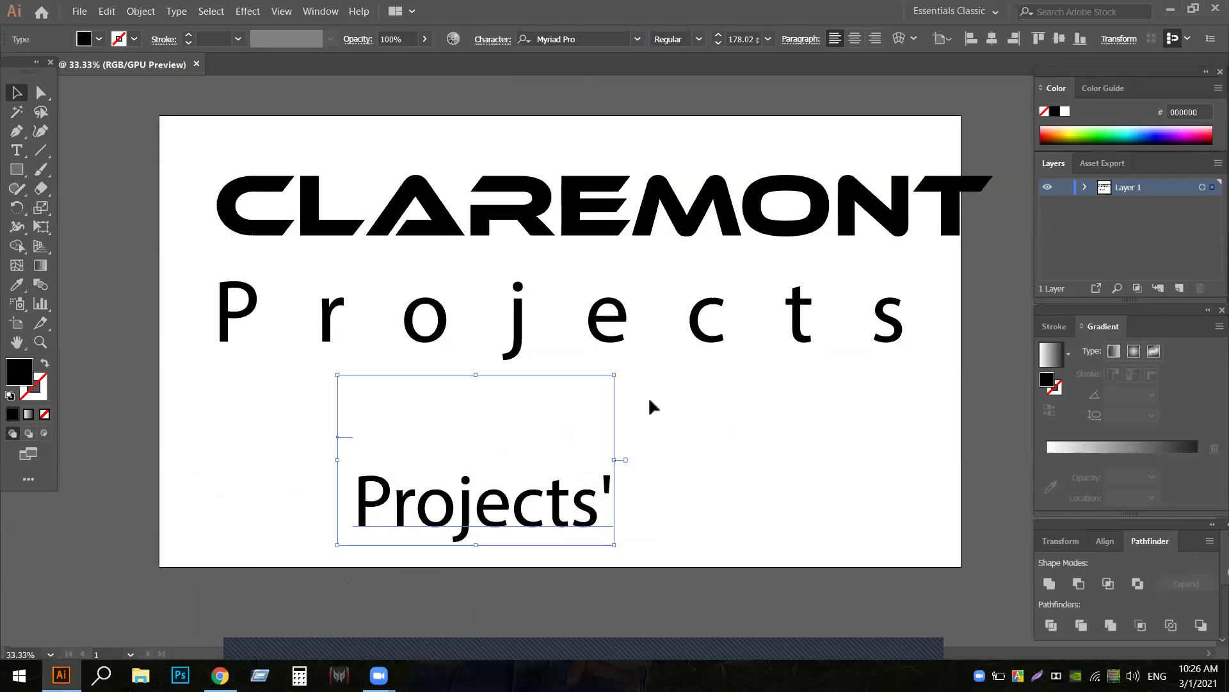
key(Delete)
key(ctrl+a)
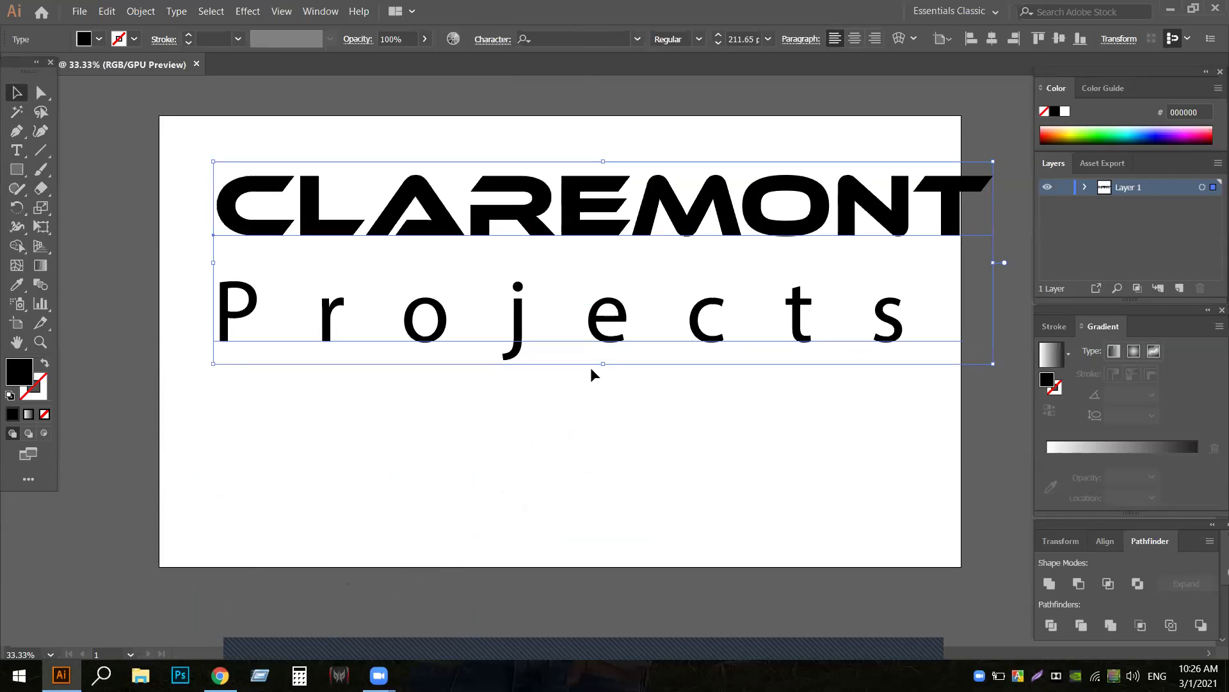
click(587, 374)
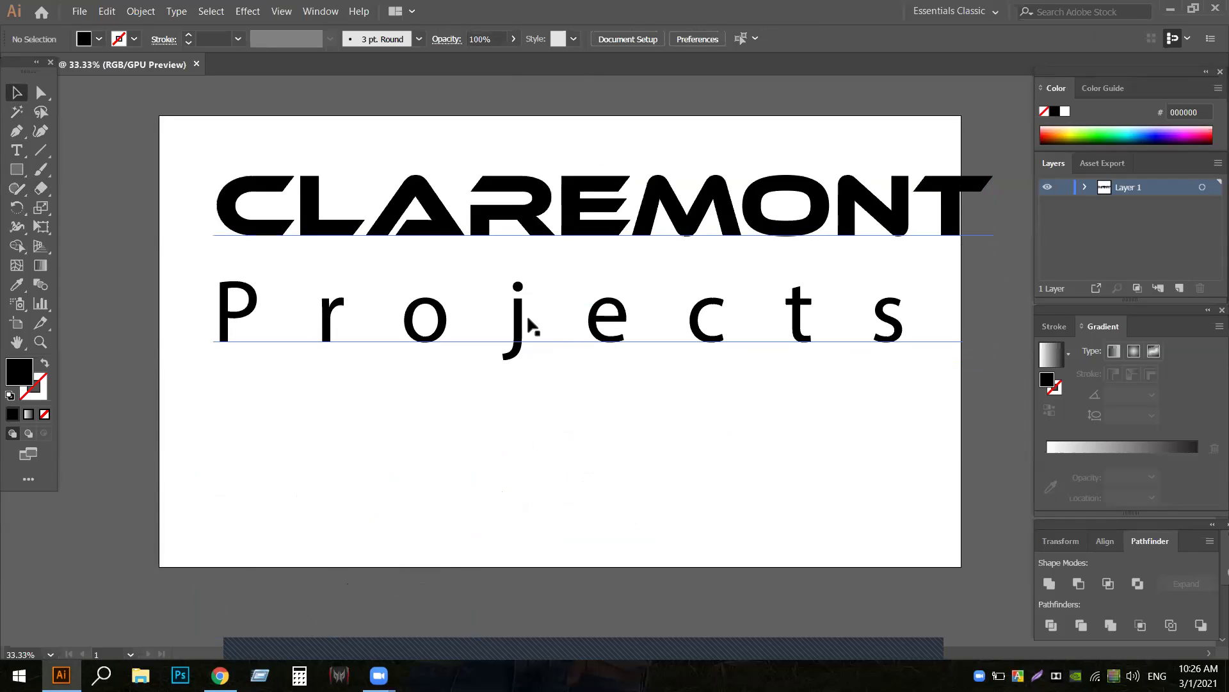
key(ctrl+a)
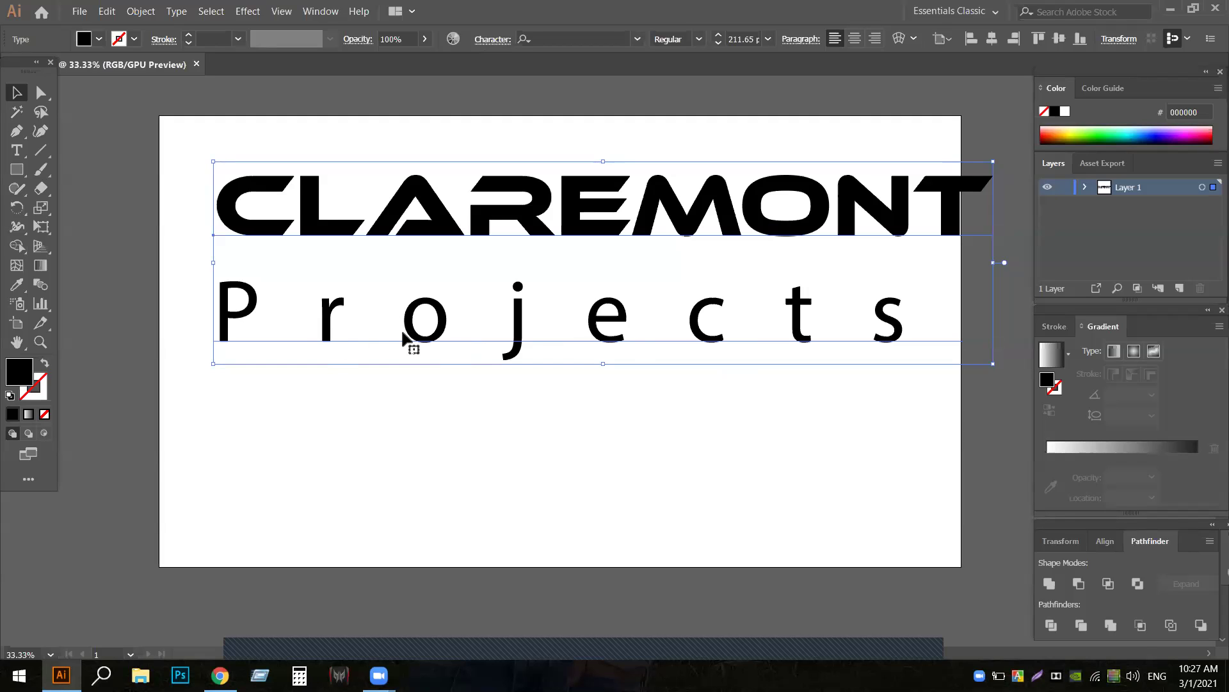
- Move the two-line Claremont Projects text up so it overlaps the artboard's upper edge, leaving space beneath it
drag(519, 328, 560, 327)
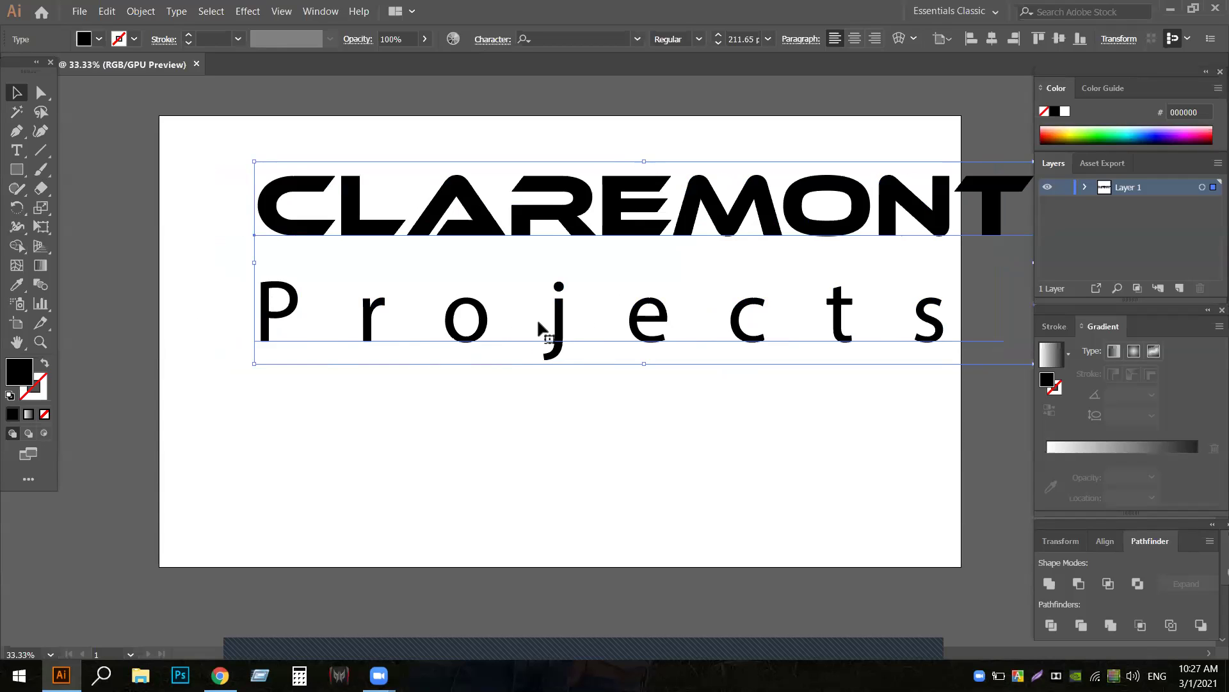
drag(581, 233, 519, 250)
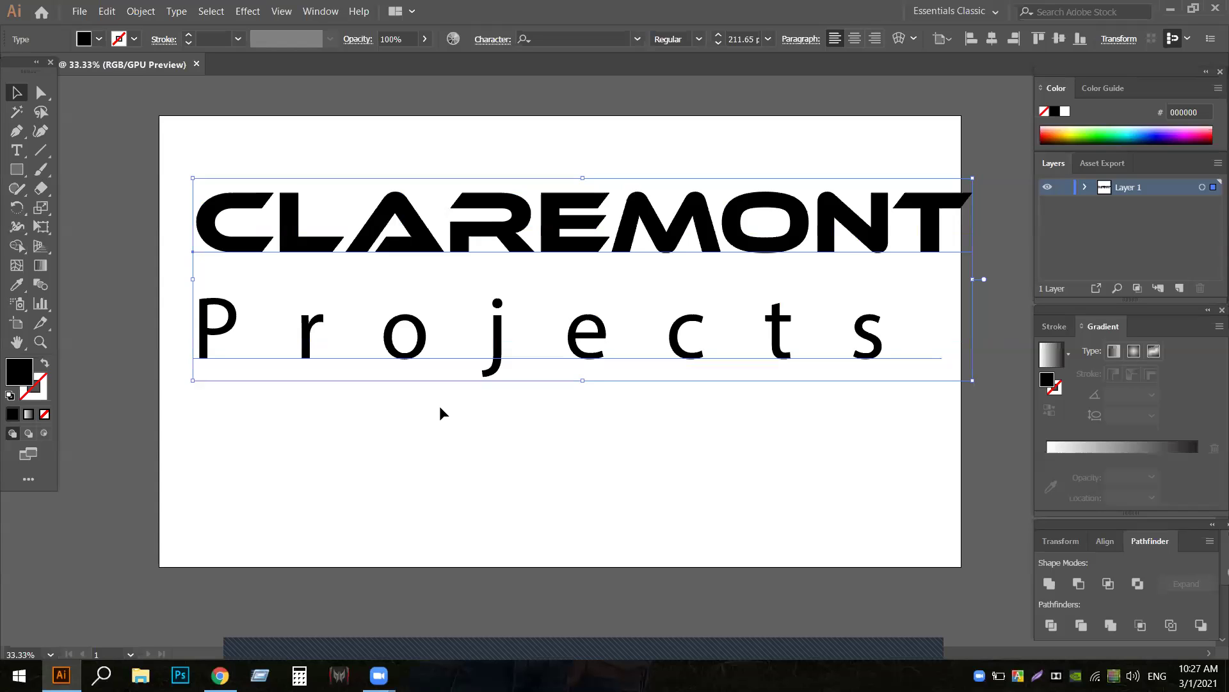
drag(420, 202, 413, 85)
click(411, 320)
- Draw a wide black-filled rectangle below the Projects line, starting near the text's left edge
click(17, 170)
drag(186, 325, 765, 400)
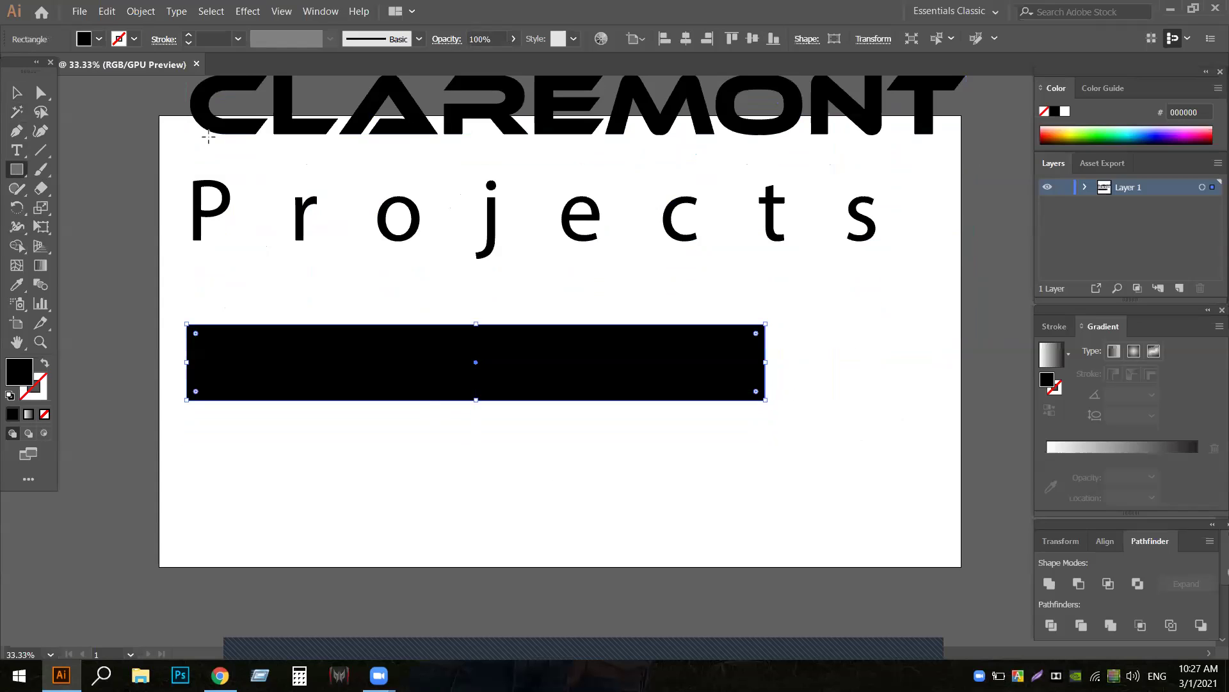
click(16, 93)
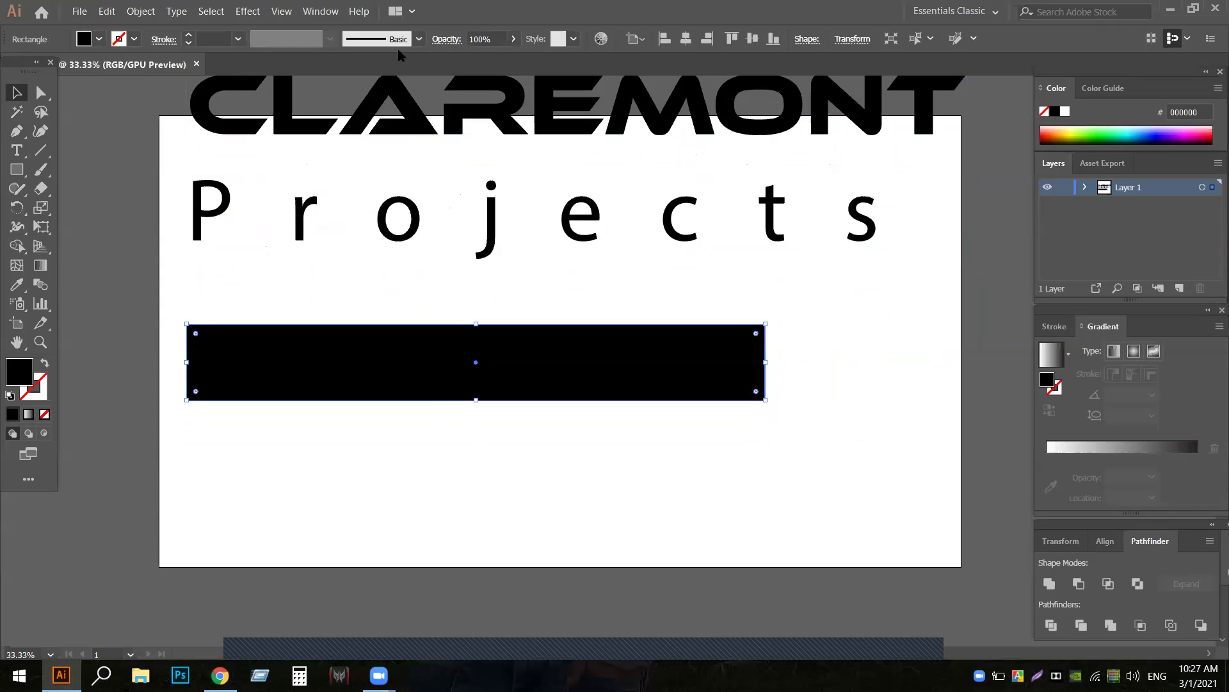
click(477, 127)
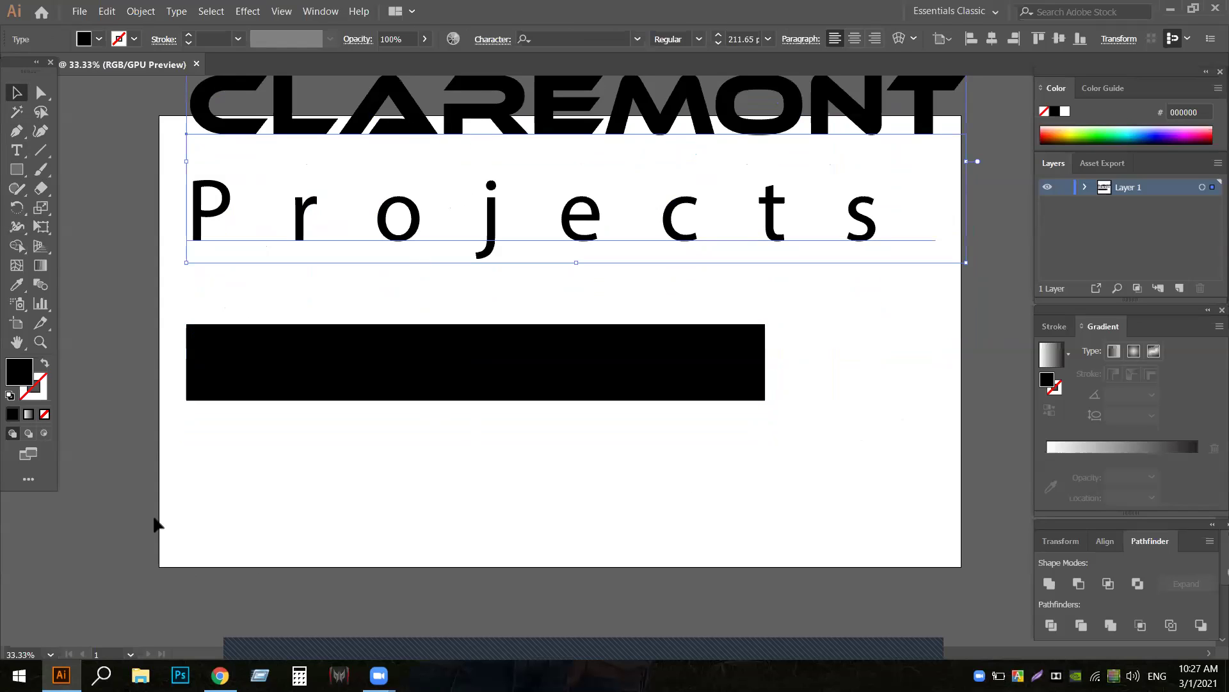
click(14, 152)
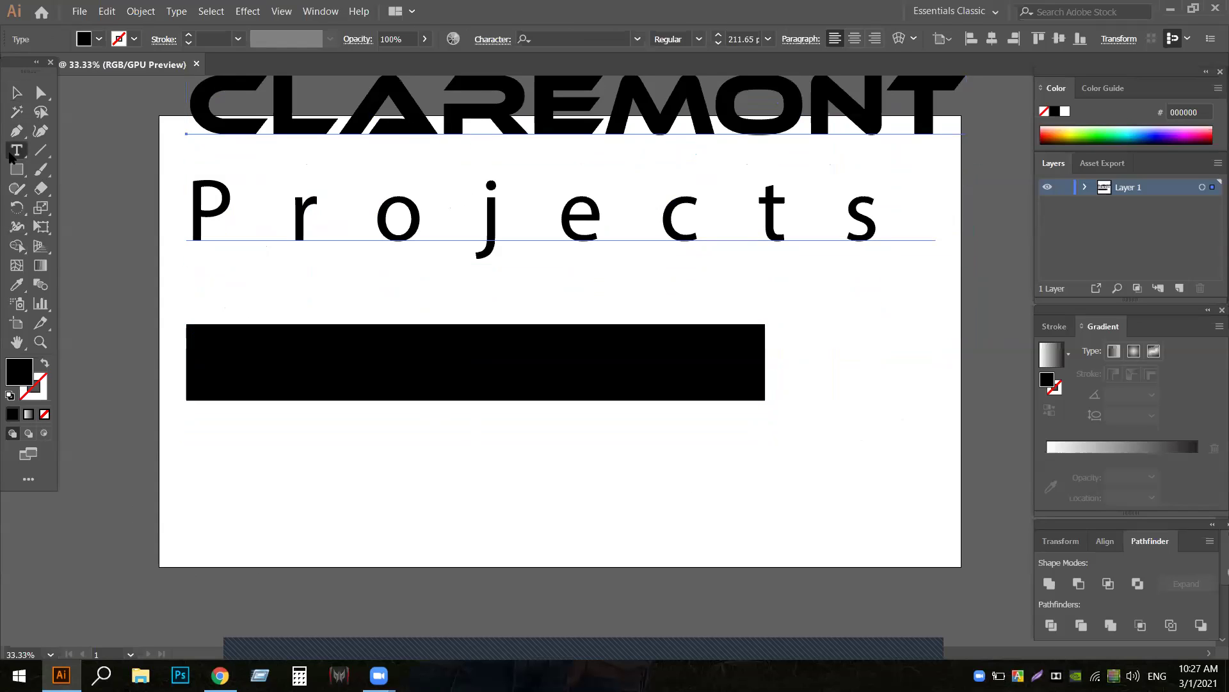
click(187, 487)
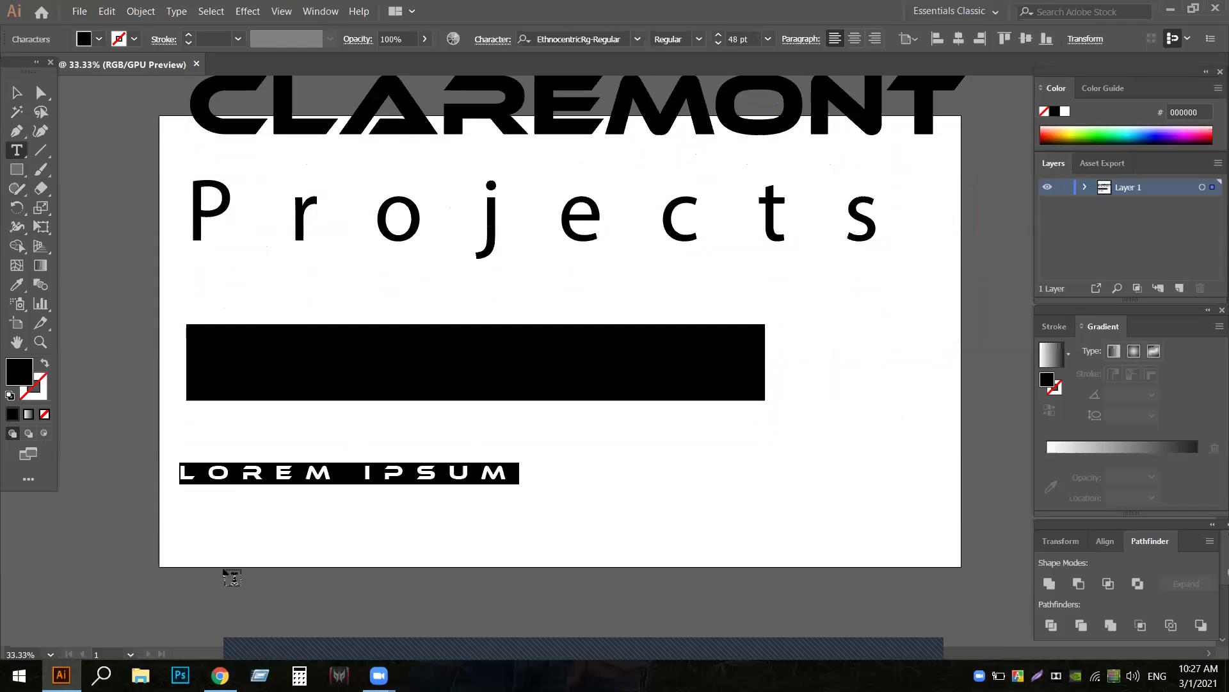
key(BackSpace)
text(c)
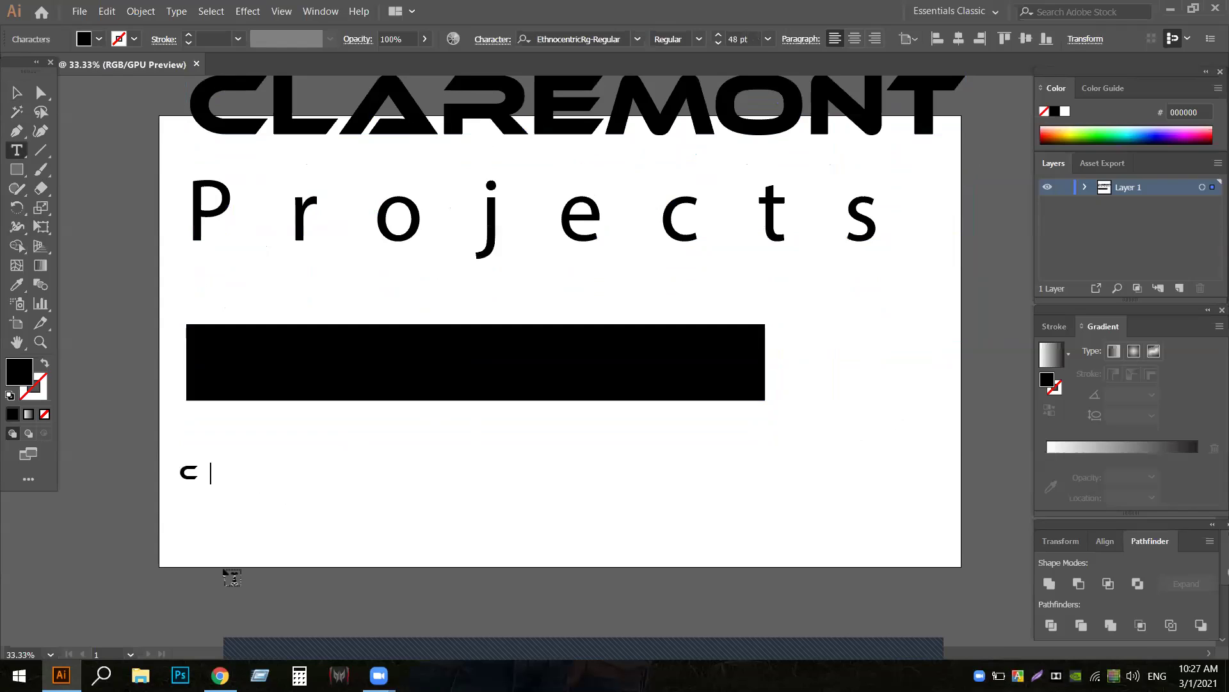
text(l)
key(BackSpace)
key(BackSpace)
click(17, 93)
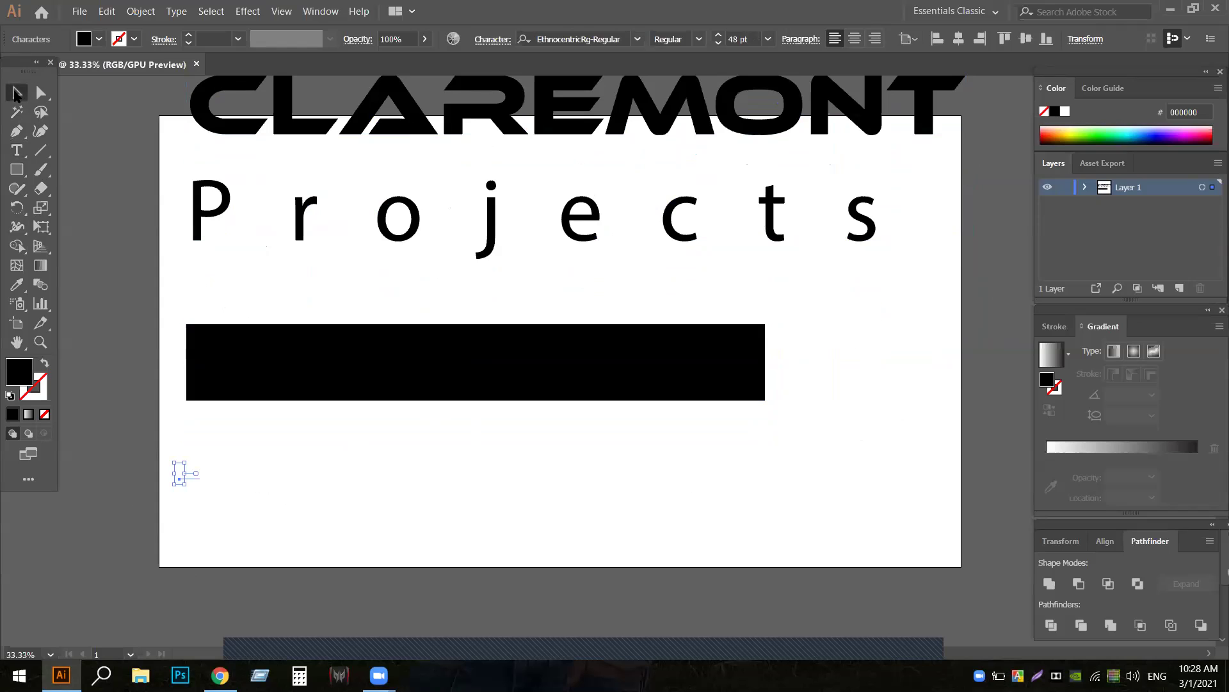
click(442, 563)
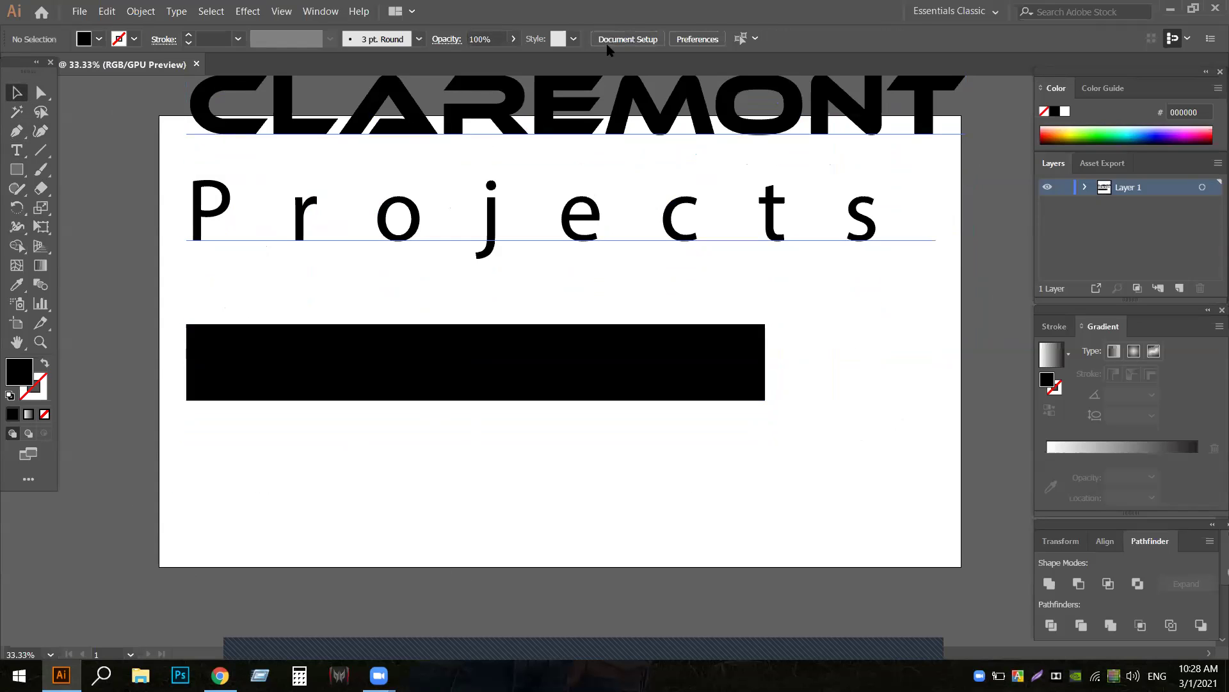
- Place a new point text object below the black rectangle and set its tracking to 0
key(t)
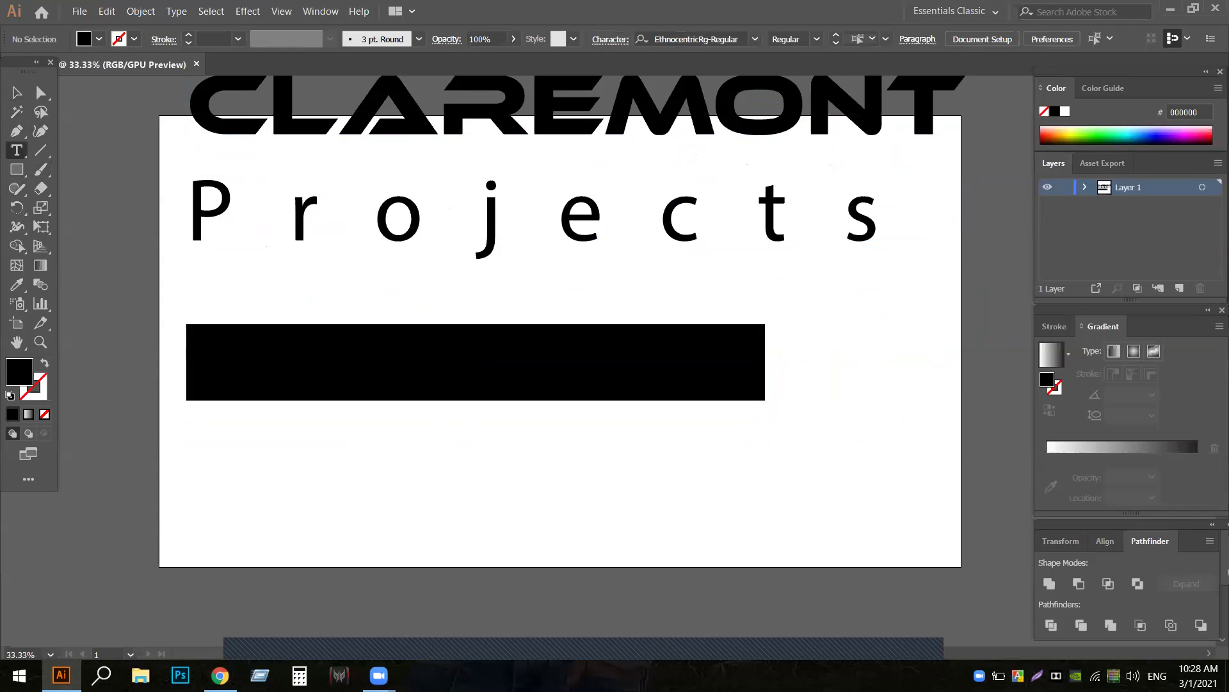
click(226, 480)
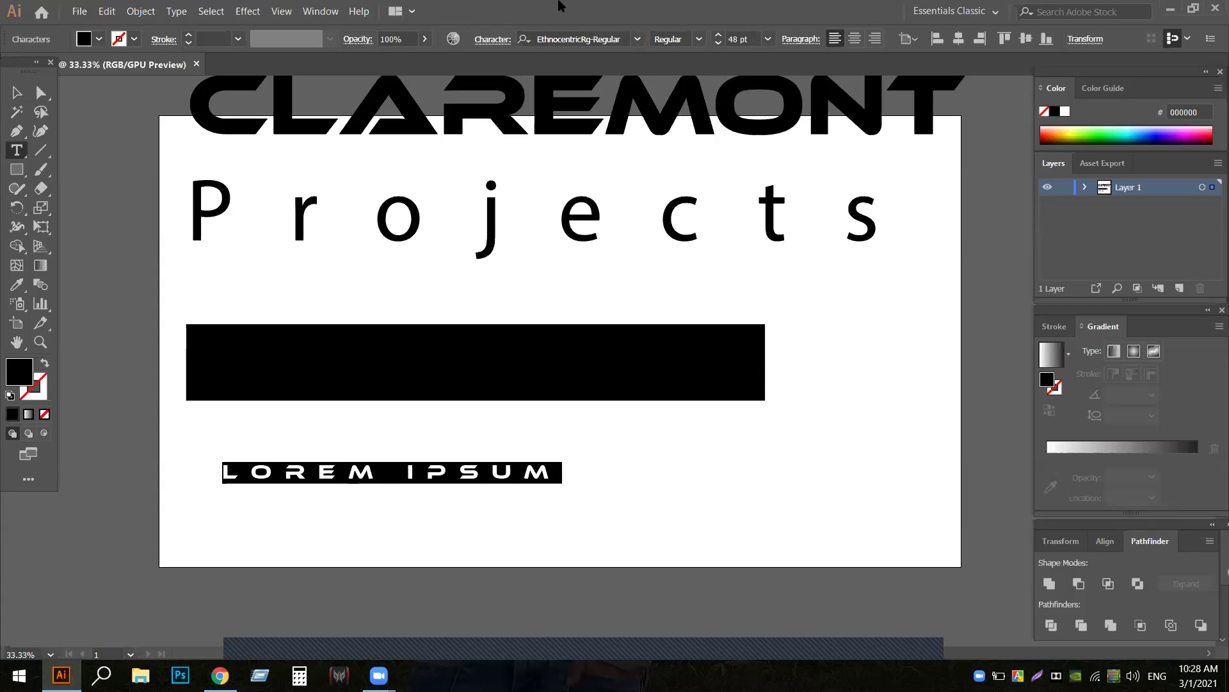
click(486, 38)
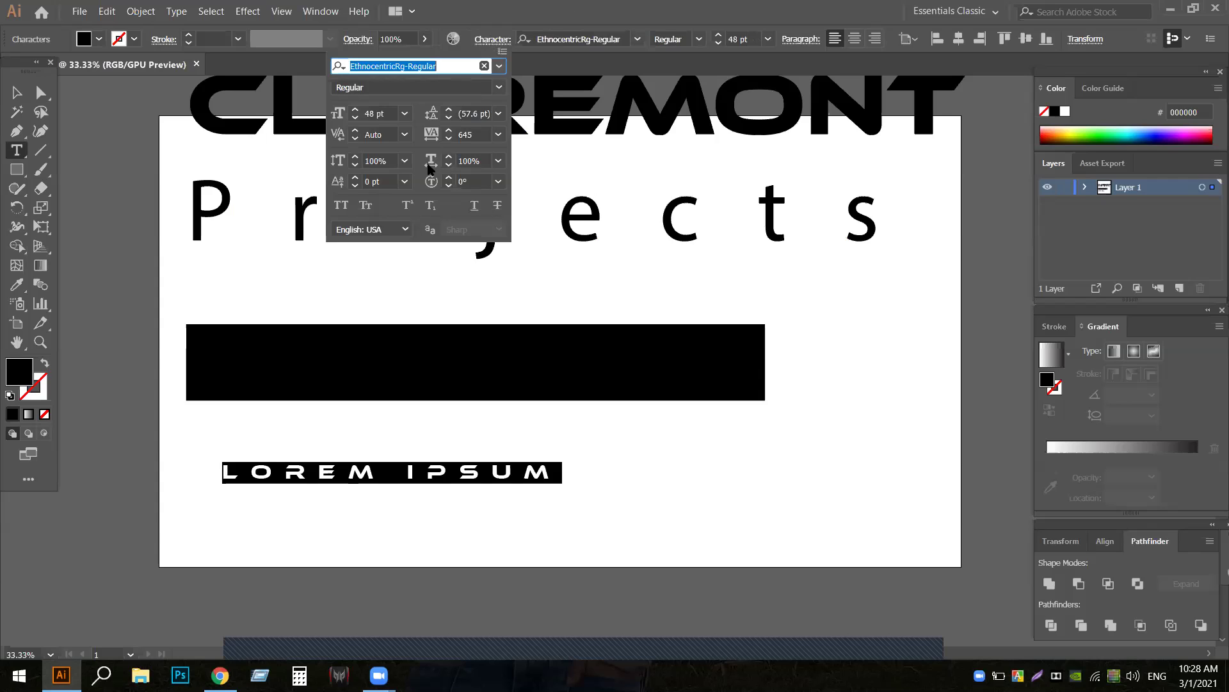
click(498, 134)
click(518, 260)
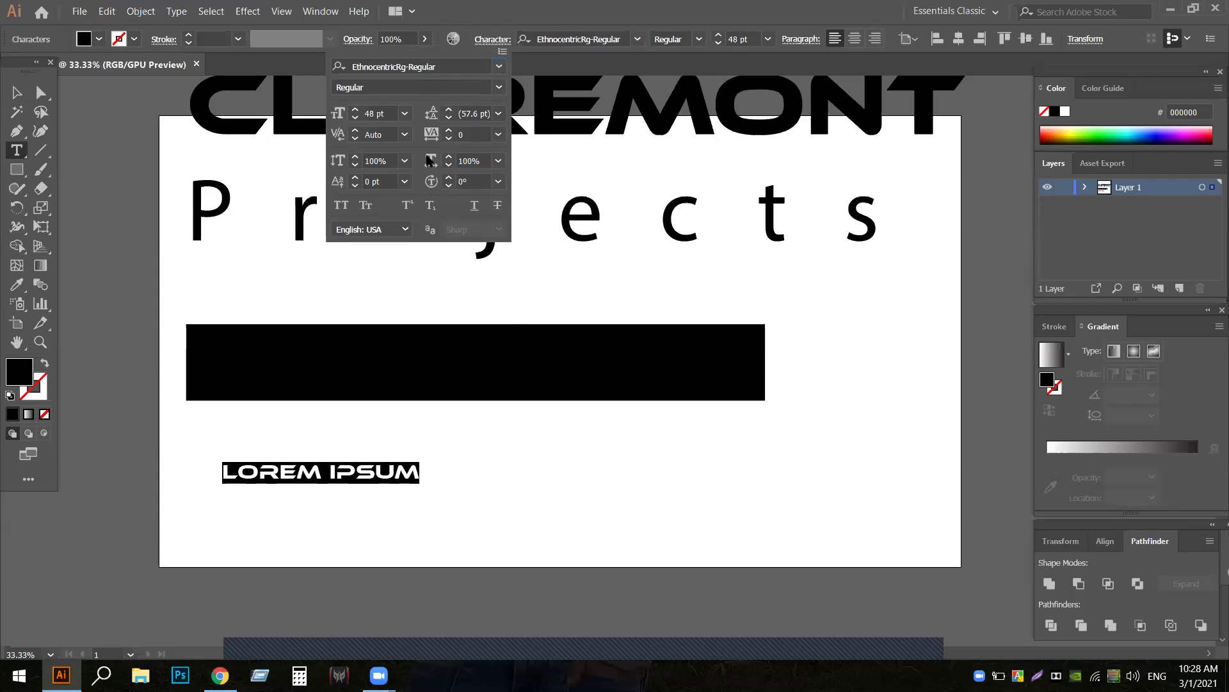
key(Escape)
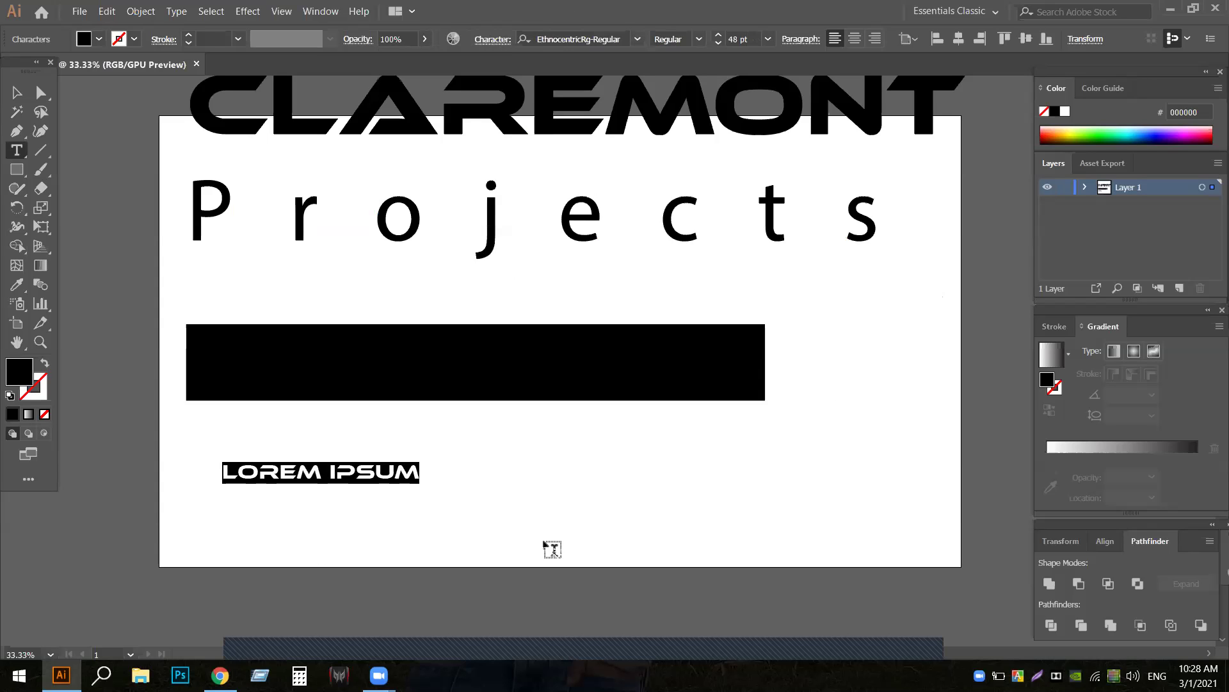
- Replace the placeholder text with "CLAREMONT" and finish editing the text
key(BackSpace)
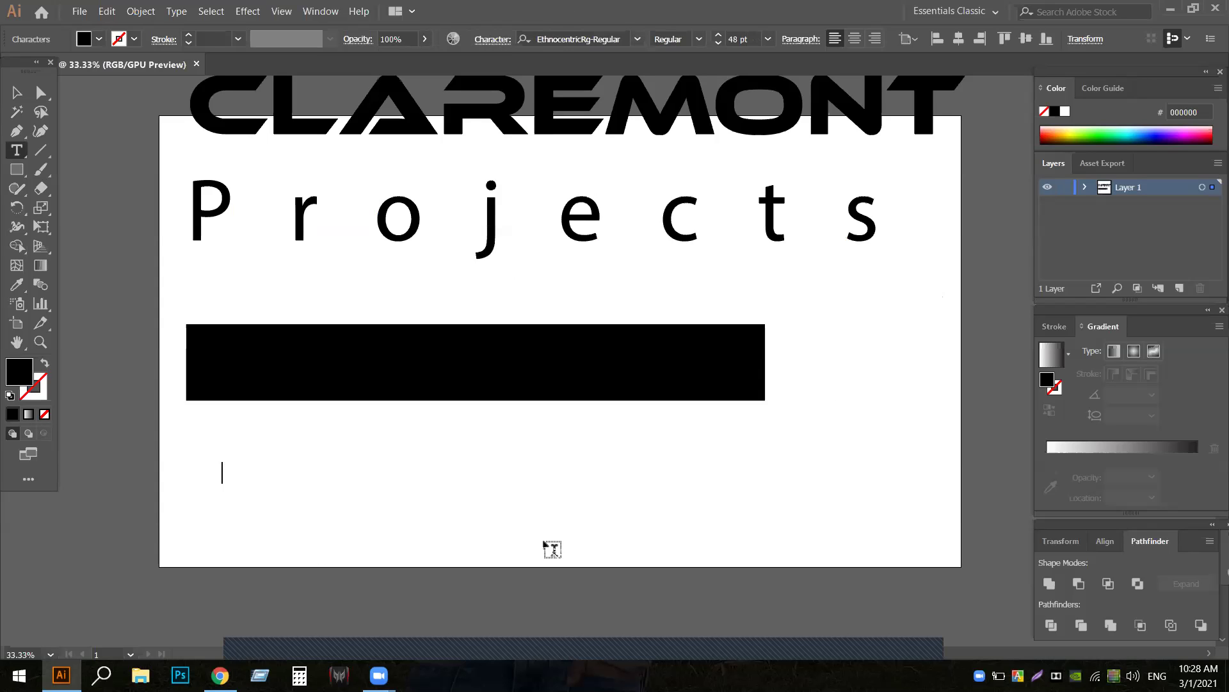
text(CLAREMONT)
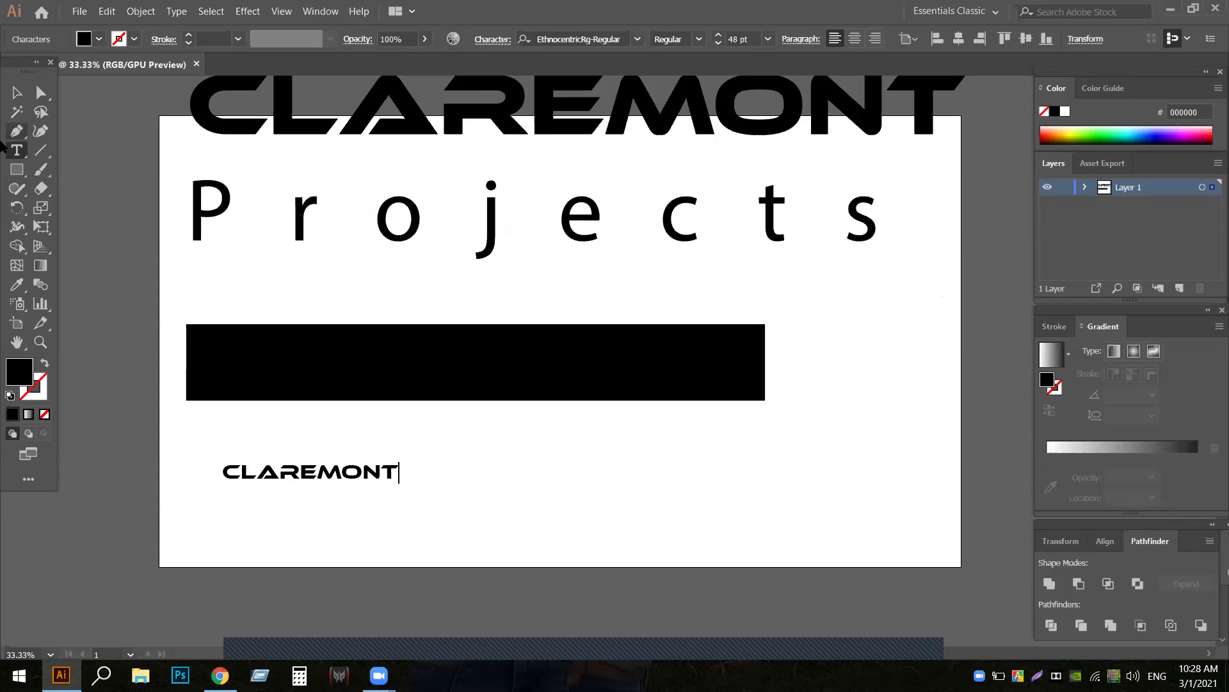
key(Escape)
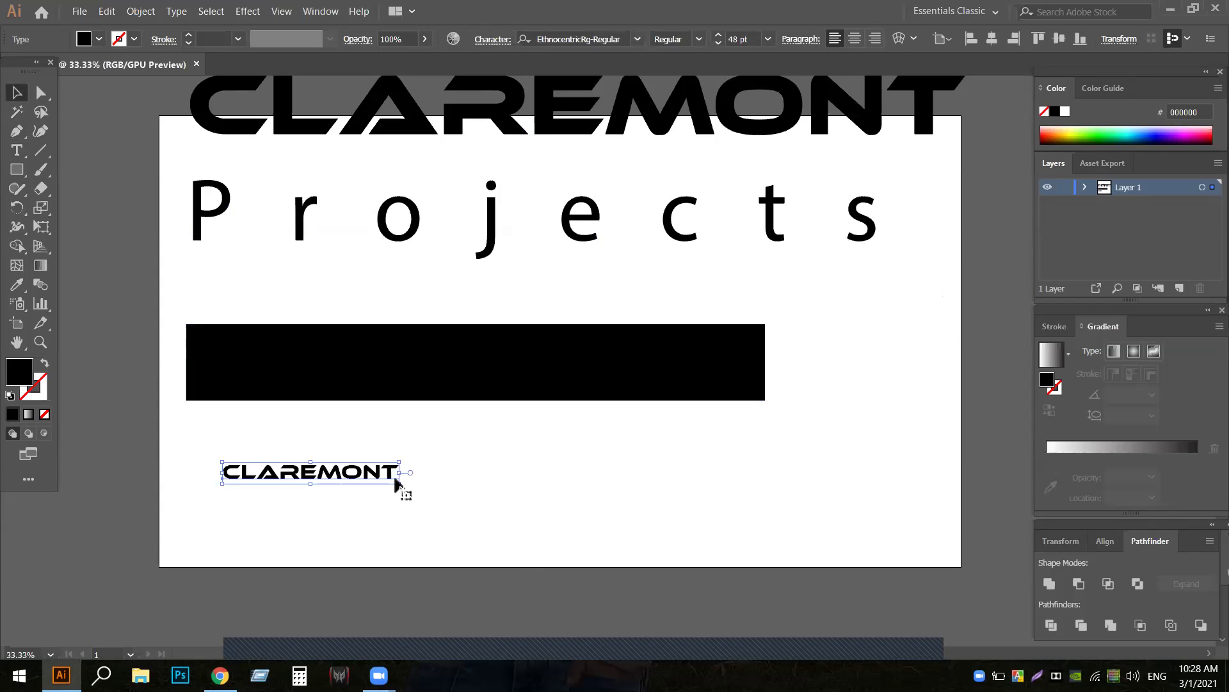
- Enlarge the new CLAREMONT text to about 149 pt and move the black rectangle down over it
drag(401, 482, 584, 565)
drag(406, 481, 590, 458)
drag(555, 383, 569, 458)
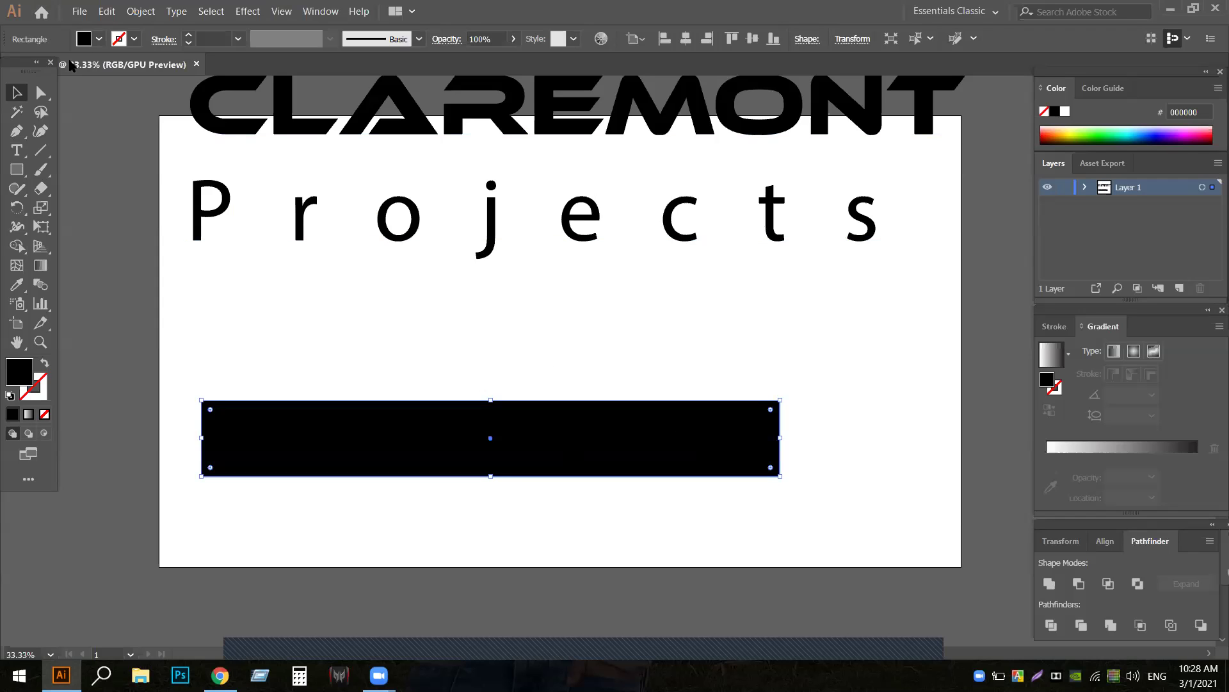
- Remove the rectangle's fill and give it a black stroke
click(98, 40)
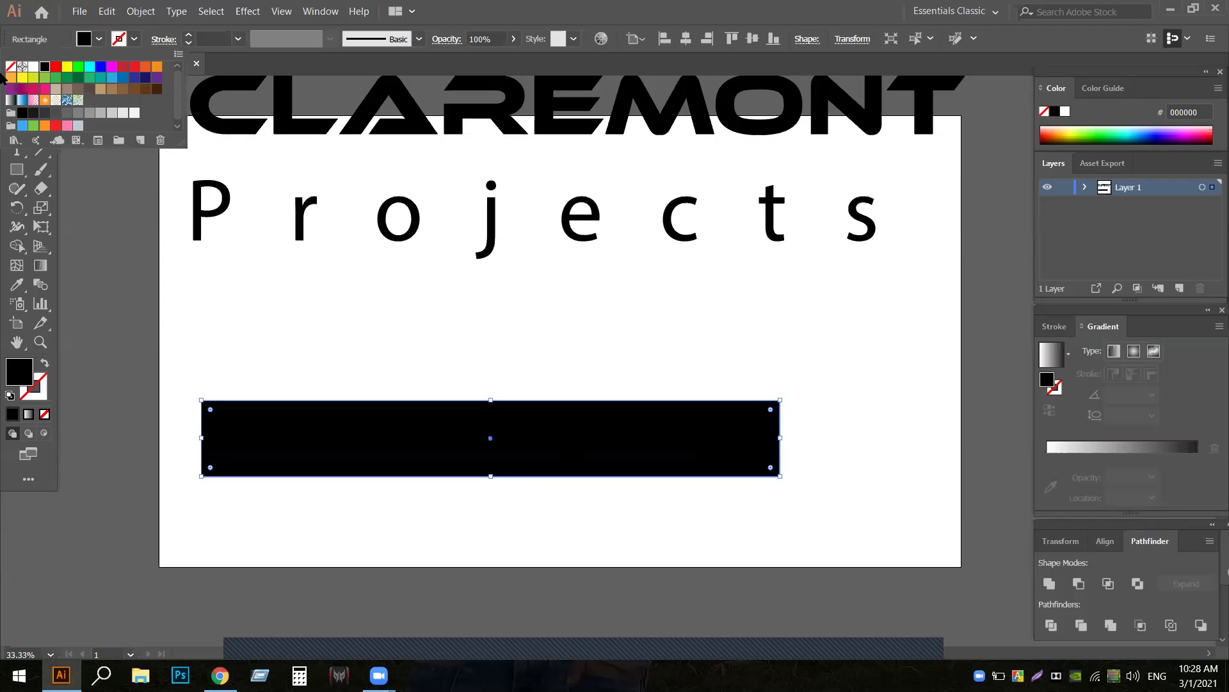
click(12, 66)
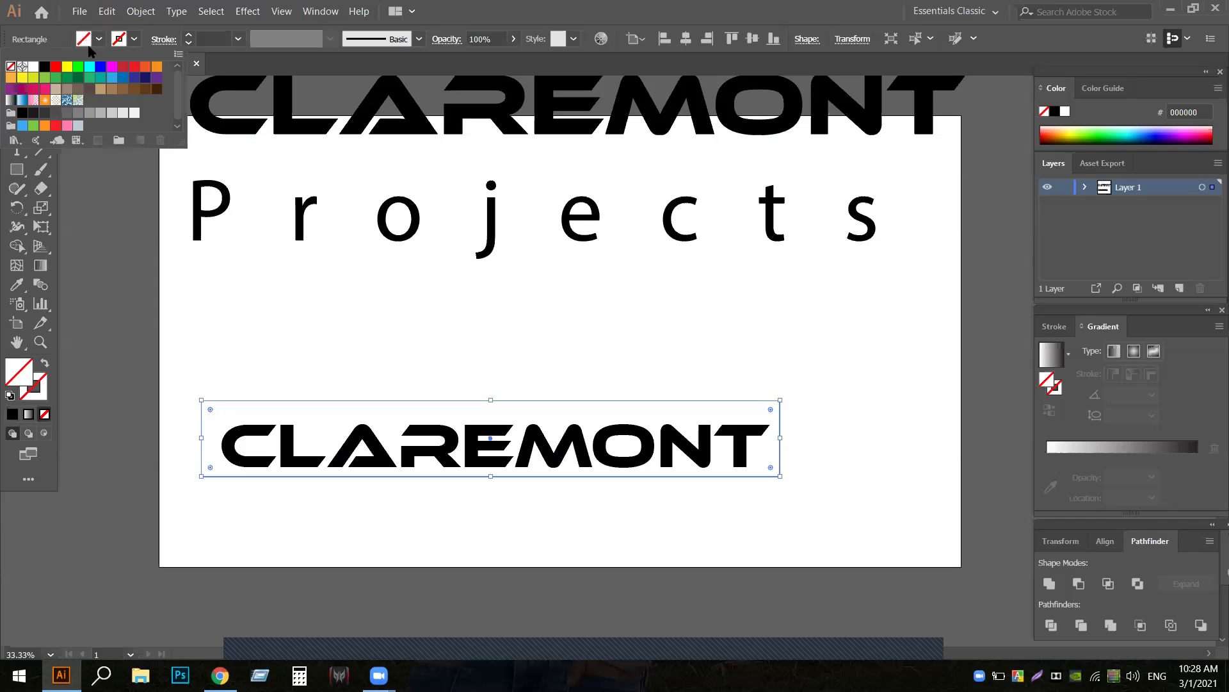
click(135, 40)
click(45, 66)
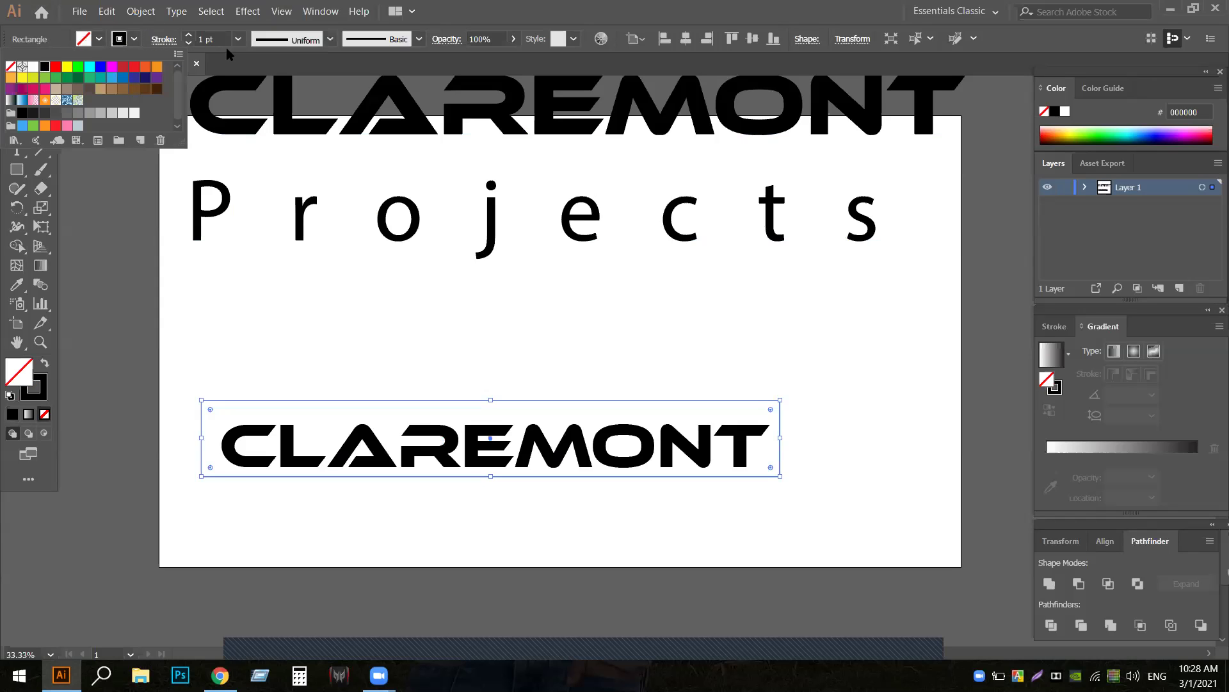
- Set the rectangle's stroke weight to 26 pt
click(238, 42)
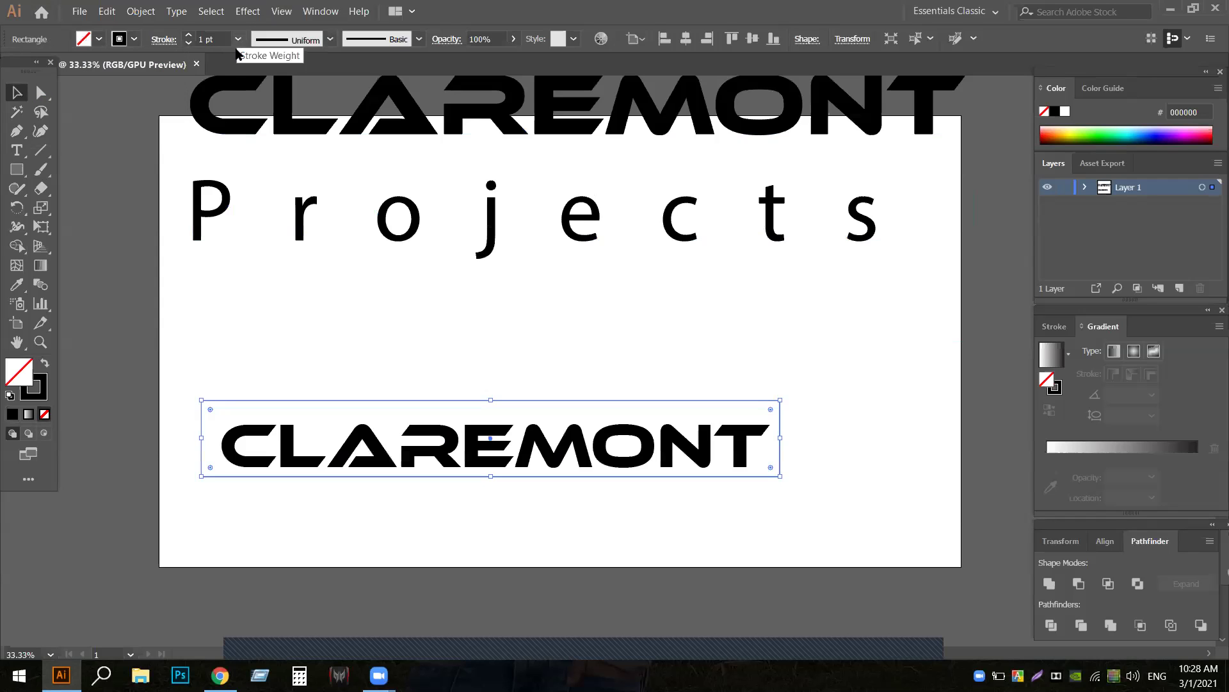
click(239, 40)
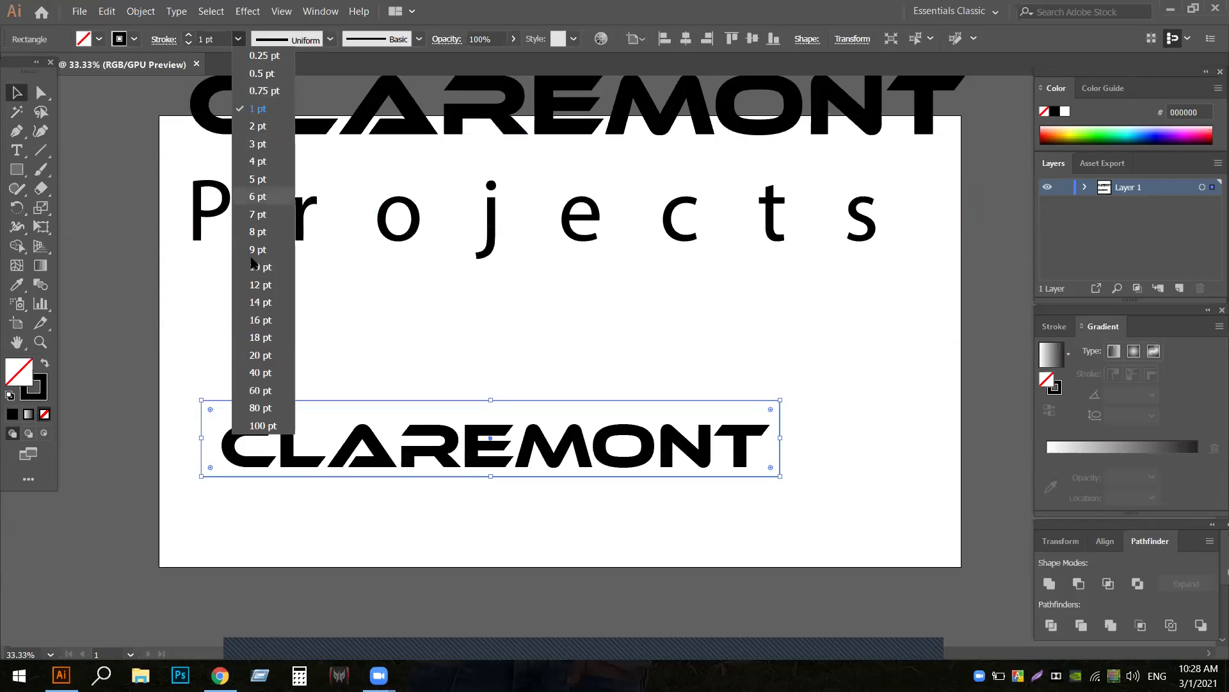
click(253, 354)
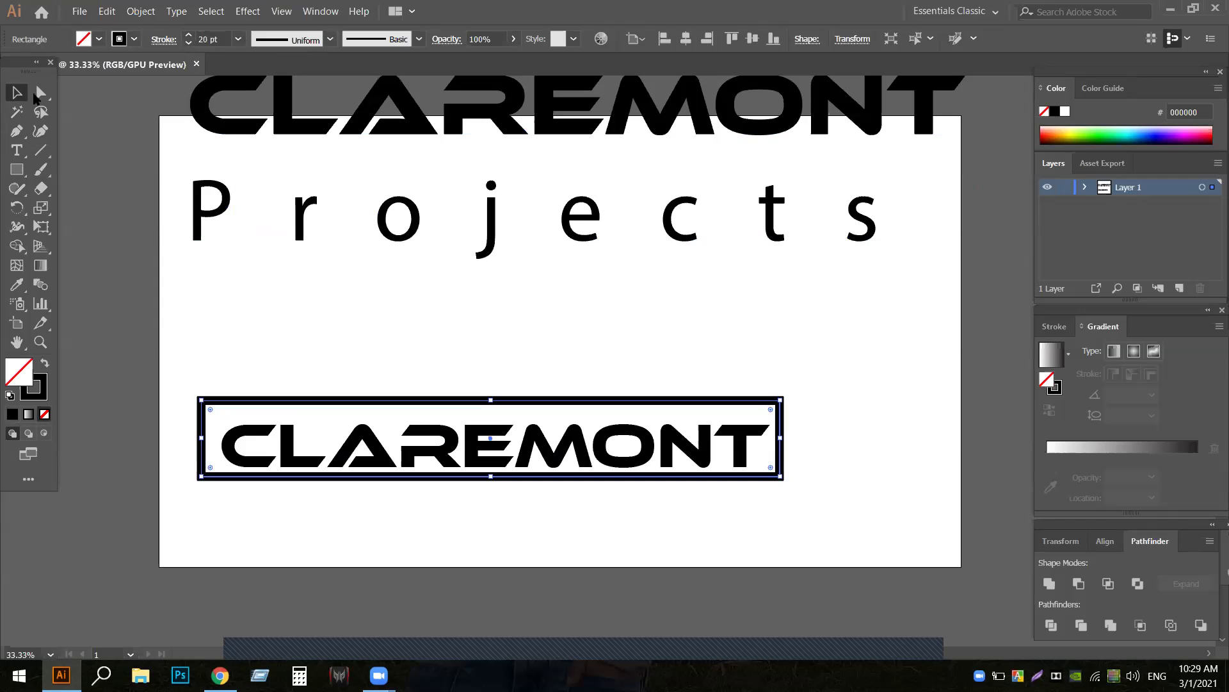
click(187, 35)
click(188, 35)
click(188, 36)
click(188, 35)
click(187, 35)
click(188, 35)
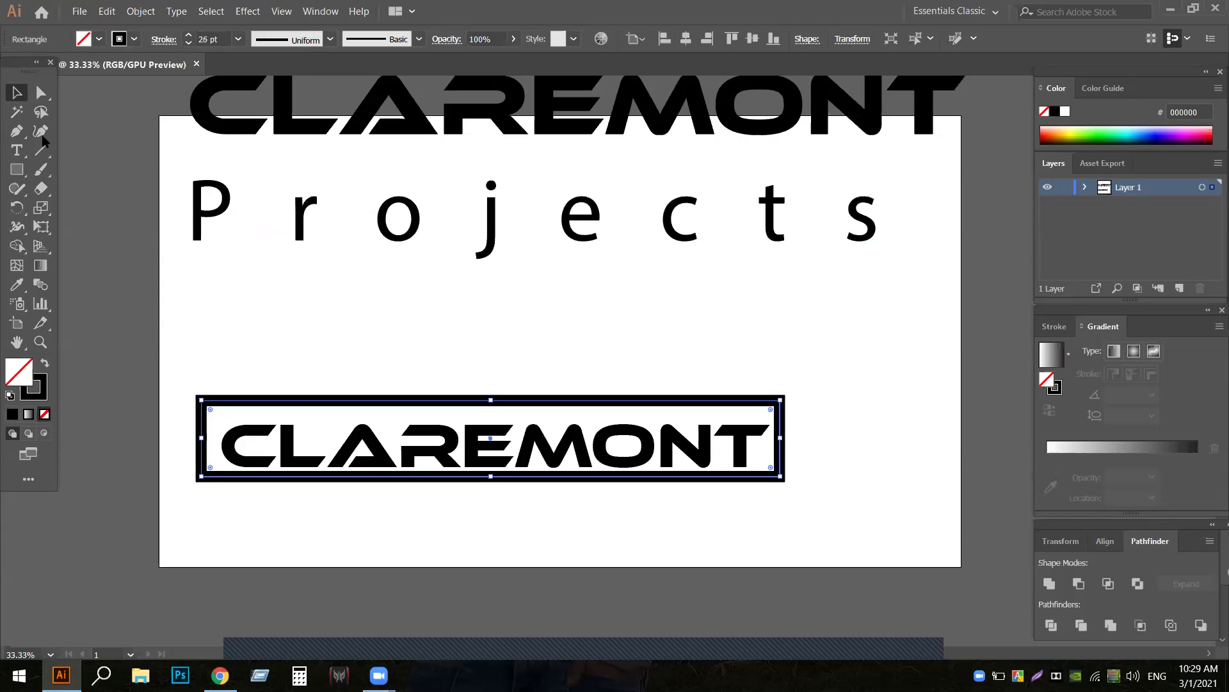
- Nudge the frame down around the CLAREMONT text and pull its left side slightly inward
click(276, 336)
click(335, 410)
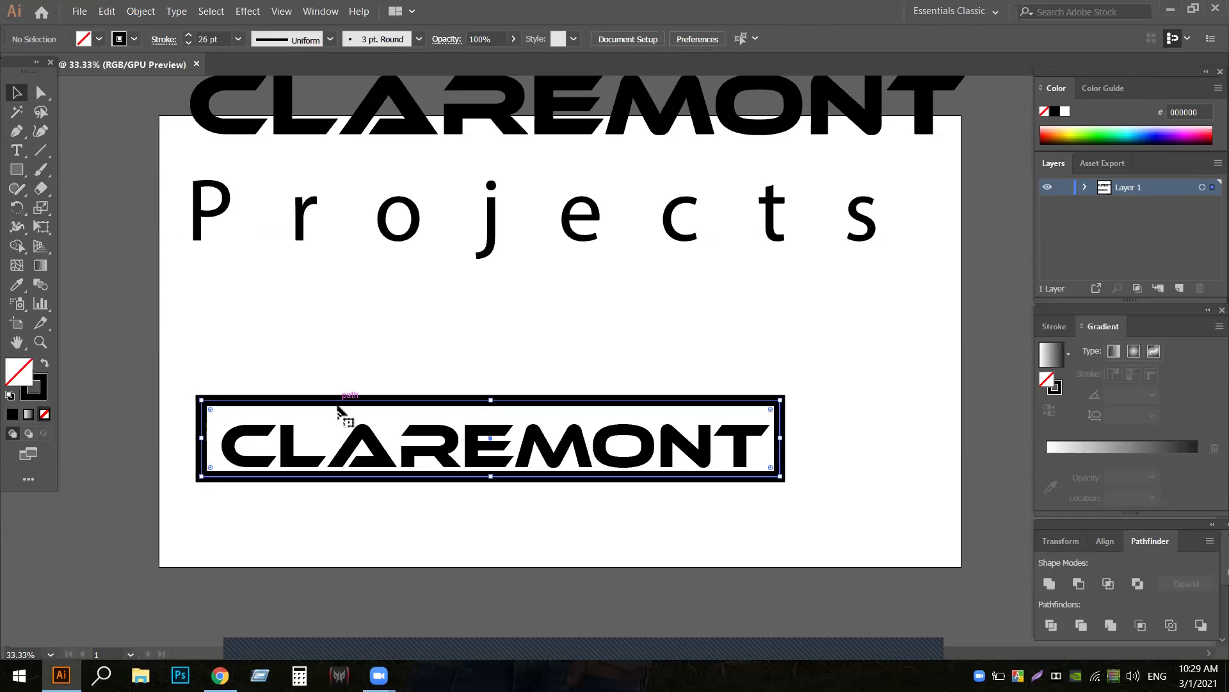
key(Down)
key(Down)
key(Down)
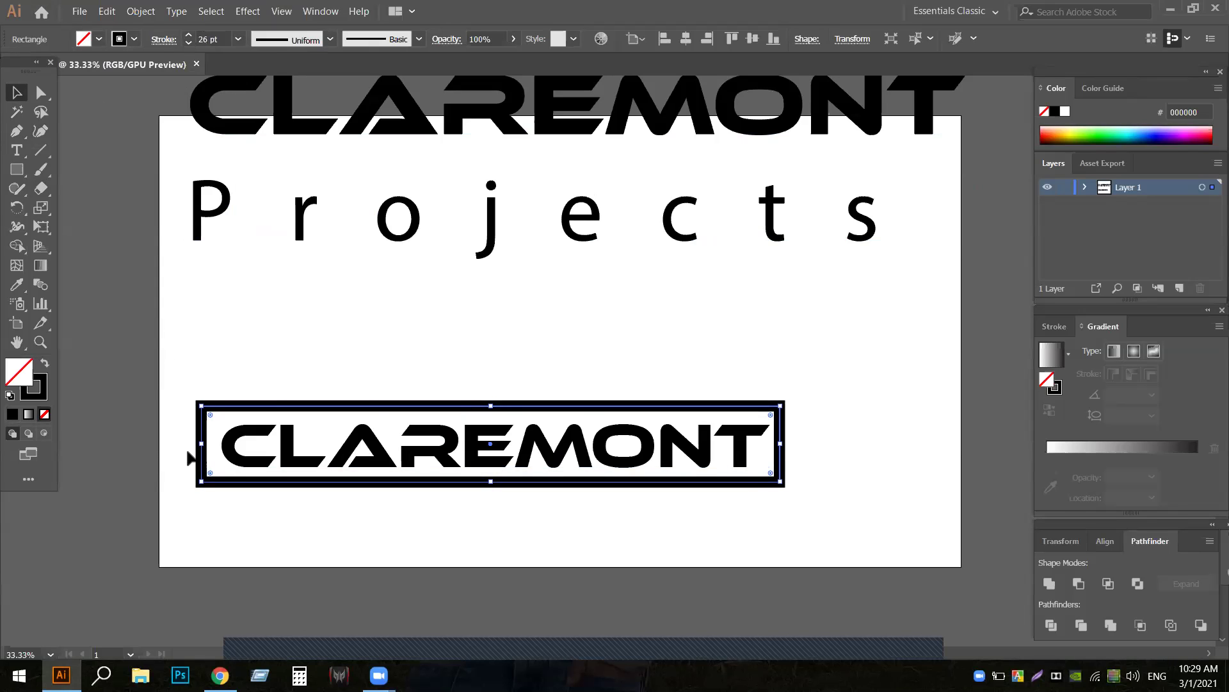
drag(197, 442, 207, 441)
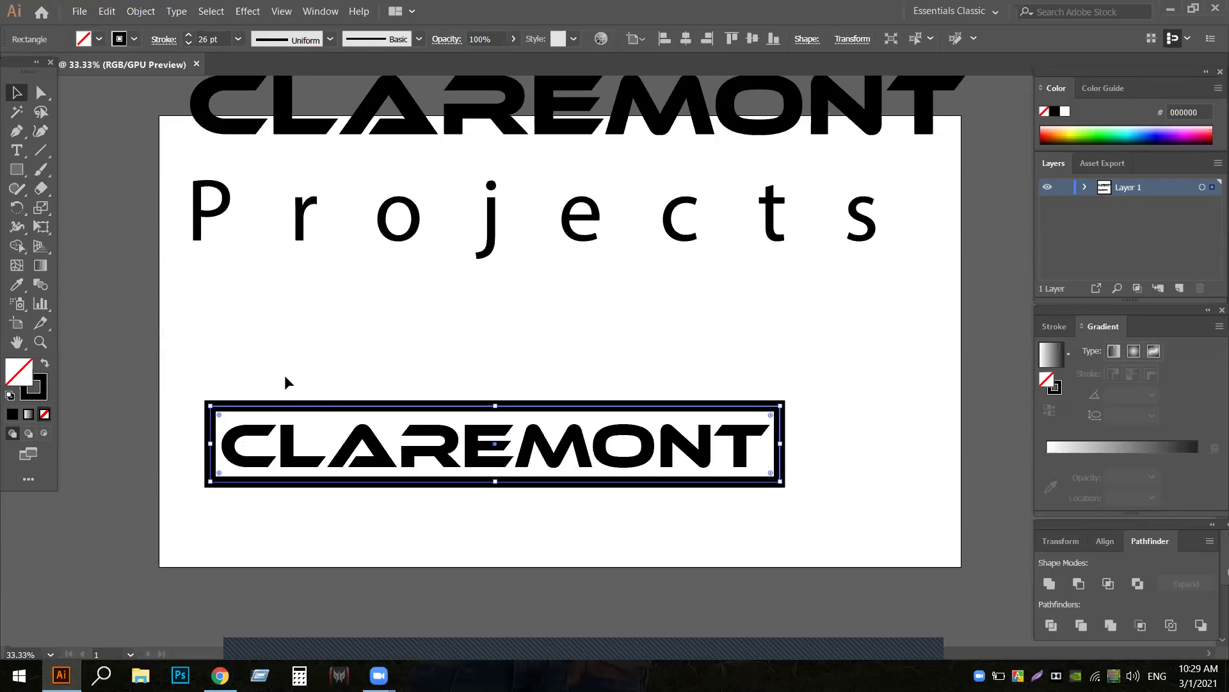
- Centre the frame and its CLAREMONT text horizontally on the artboard, then move both up beneath the Projects line
drag(161, 361, 829, 570)
key(ctrl+a)
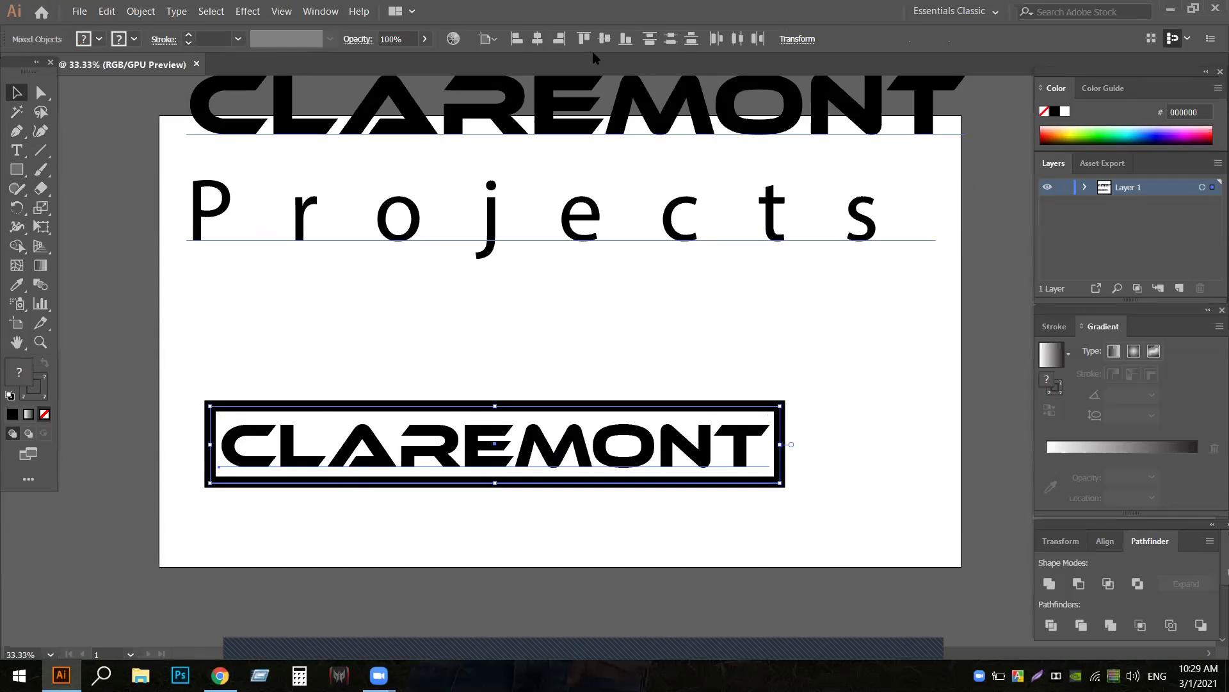
click(536, 41)
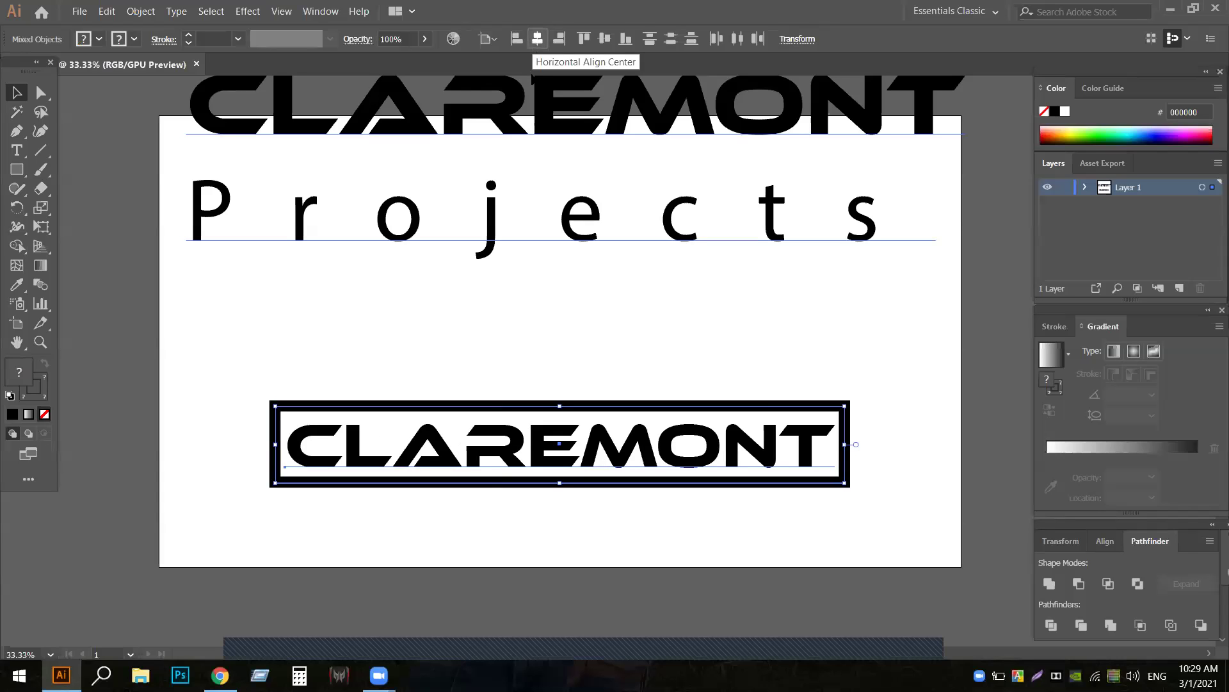
drag(512, 405, 483, 282)
click(478, 428)
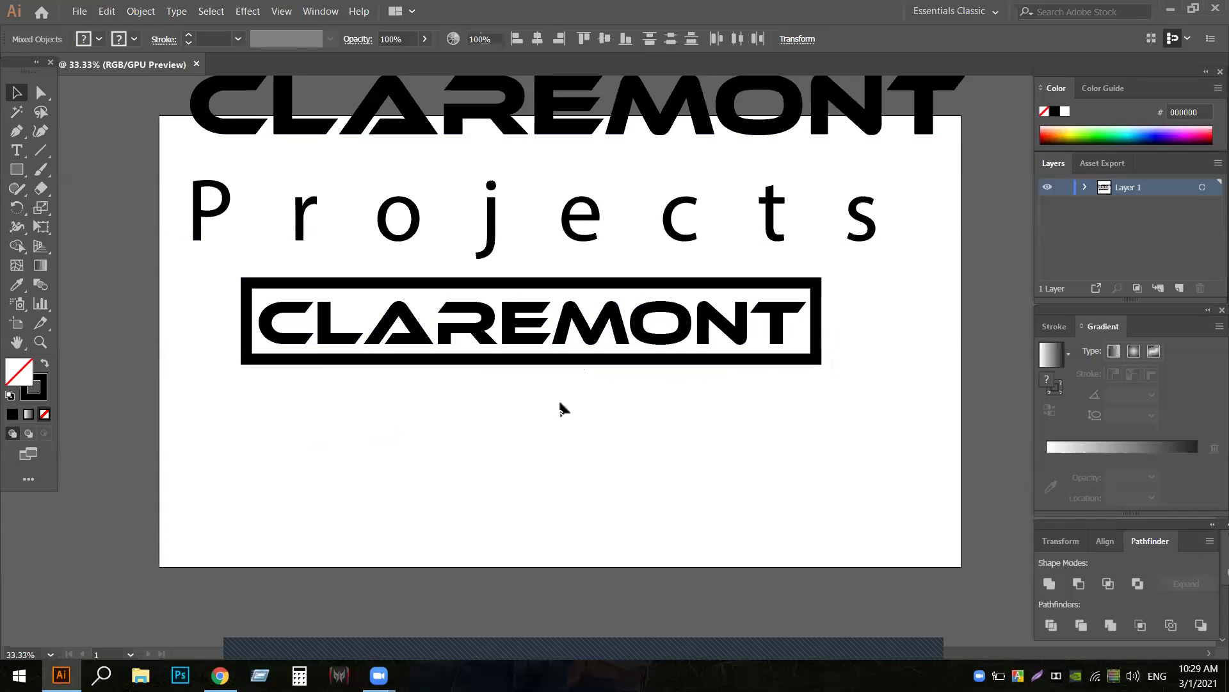
- Duplicate the frame around the CLAREMONT text directly below itself so the two borders overlap
click(576, 362)
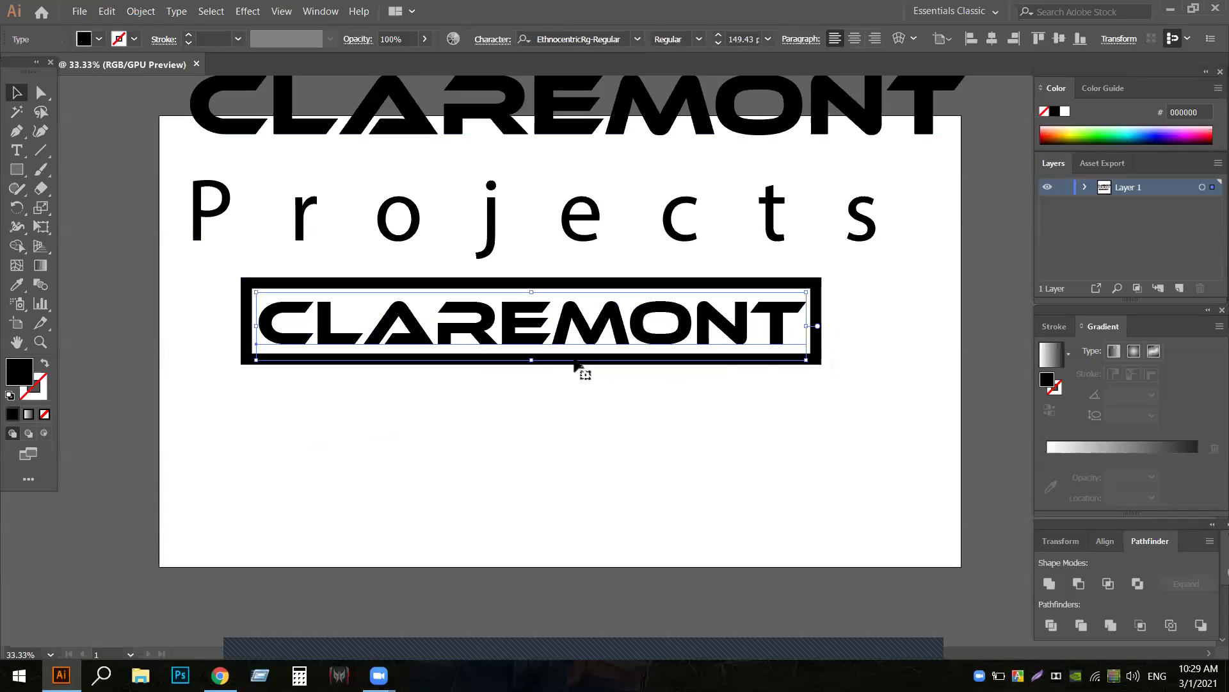
click(211, 358)
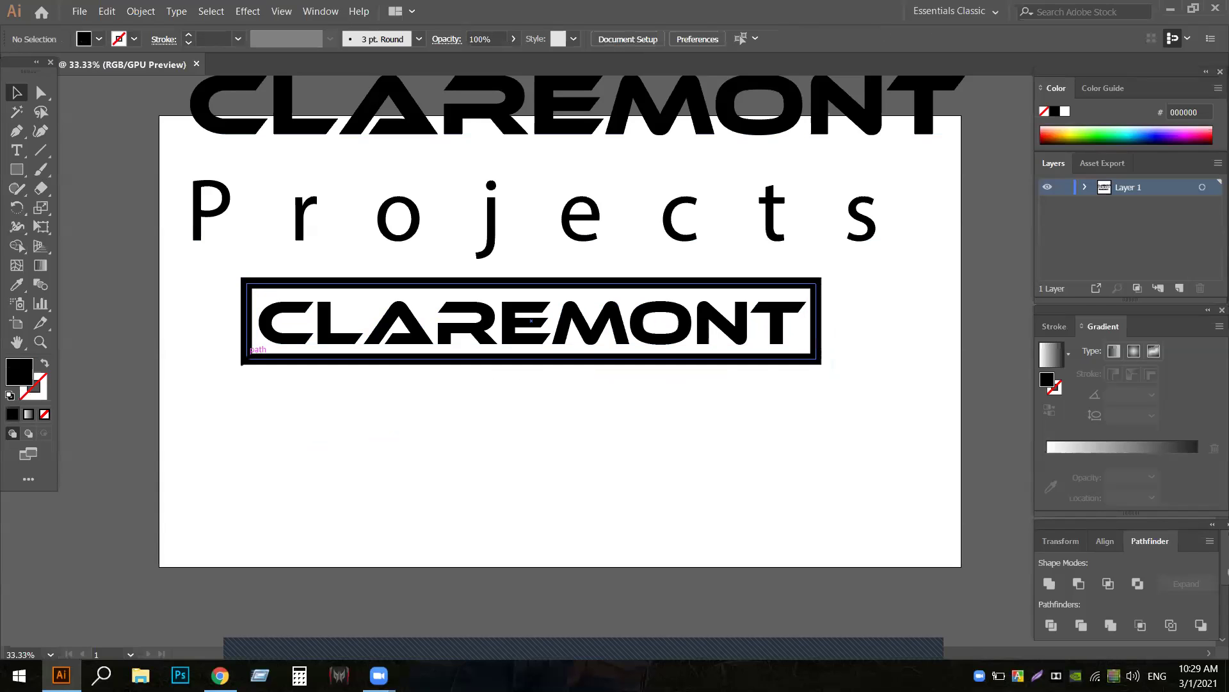
click(248, 362)
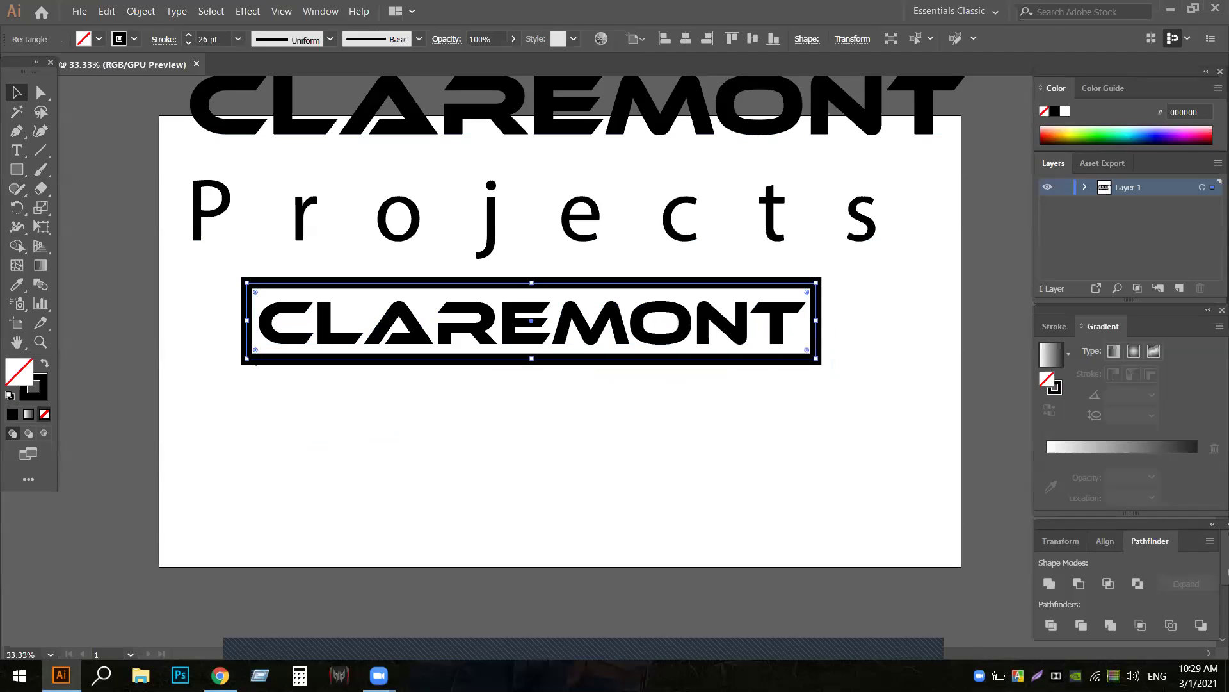
click(308, 400)
click(252, 349)
drag(252, 350, 247, 437)
click(340, 535)
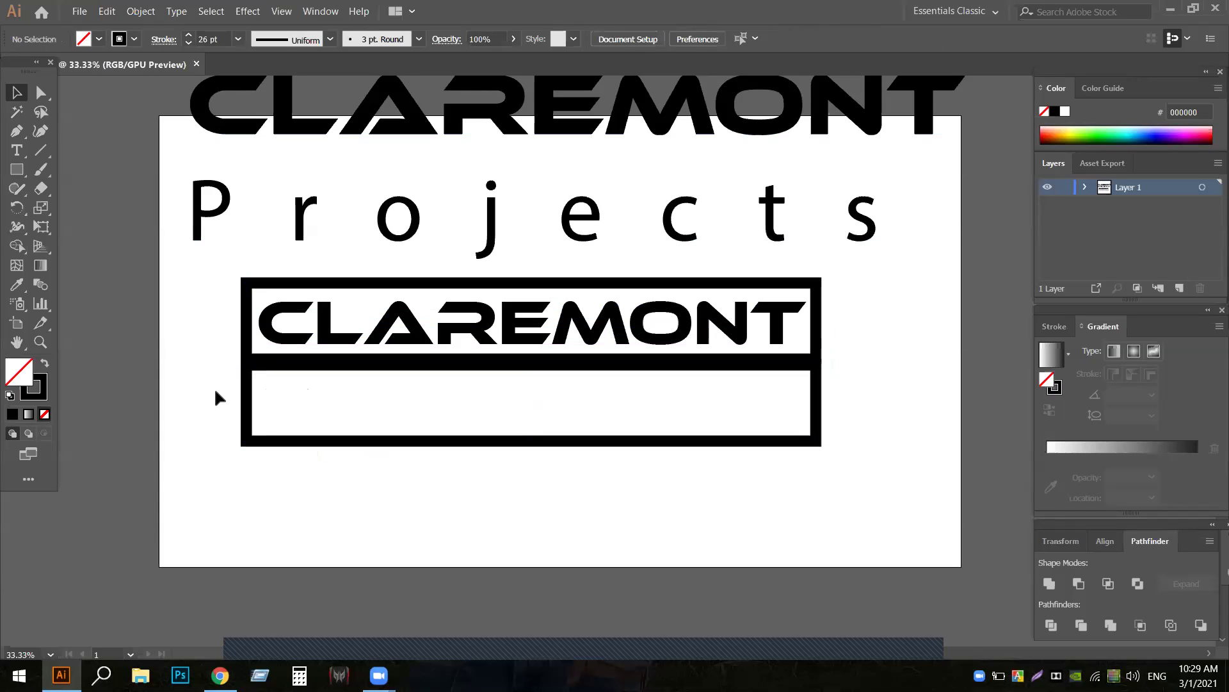
- Centre the two stacked frames and the framed CLAREMONT text horizontally on the artboard
drag(213, 277, 847, 477)
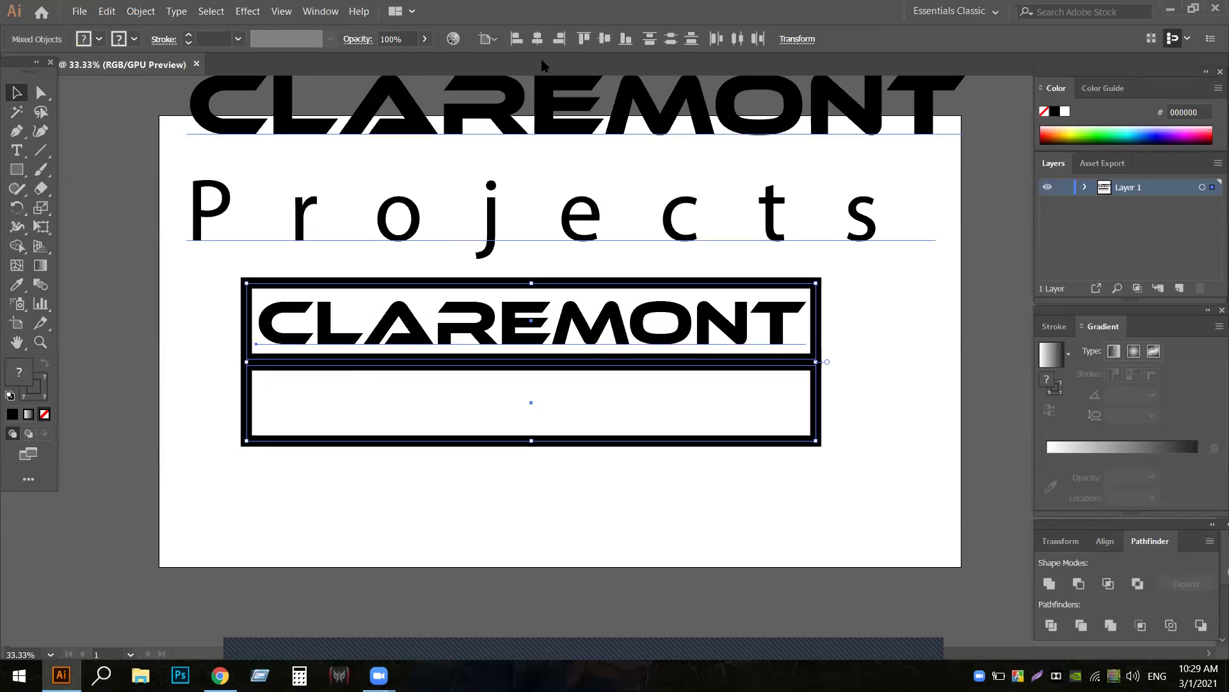
click(538, 41)
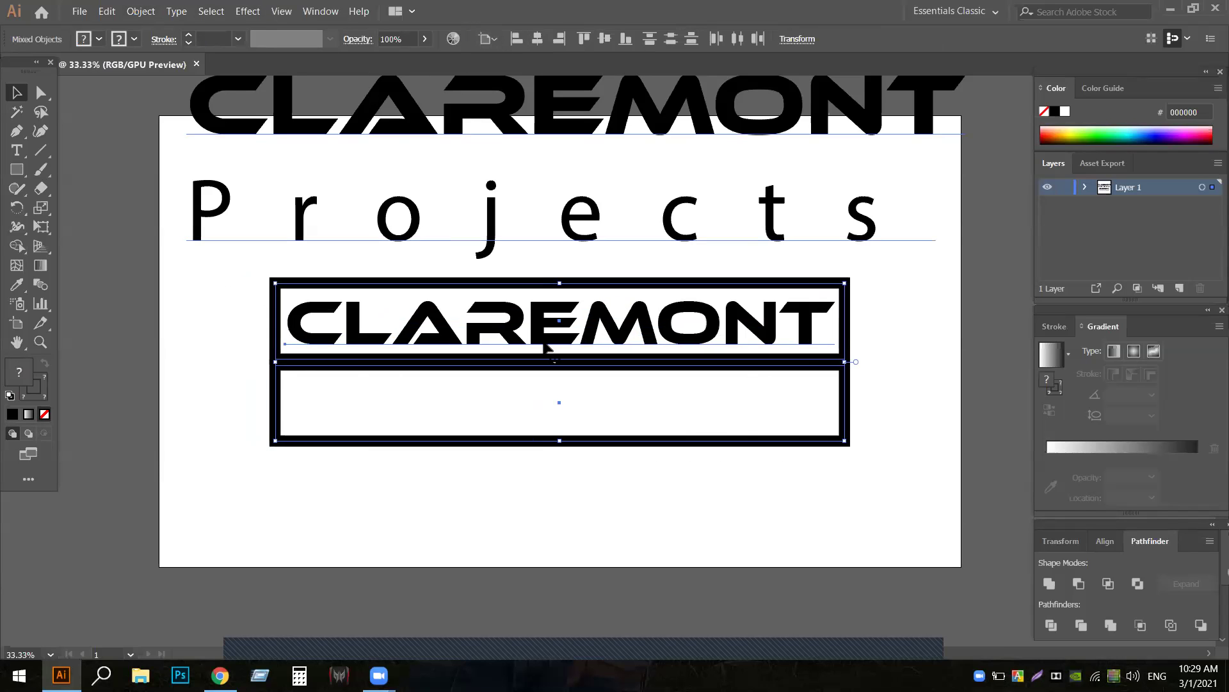
click(509, 509)
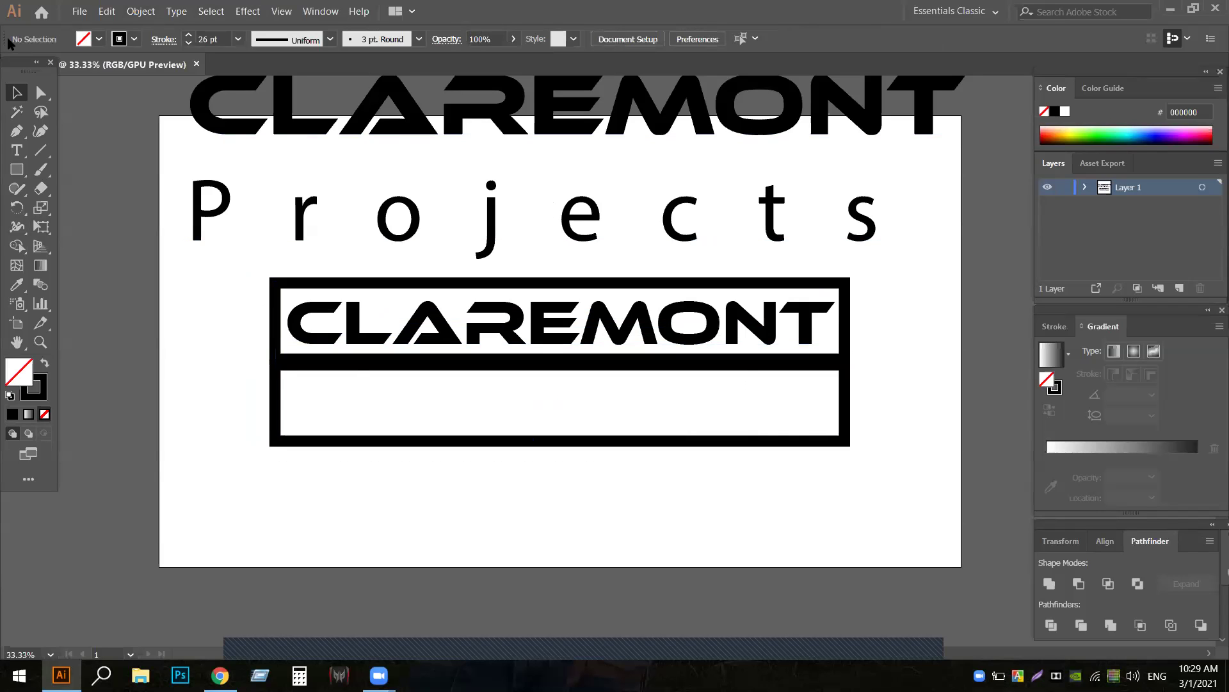
- Add the text PROJECTS below the stacked frames and shift it toward the middle of the artboard
click(16, 151)
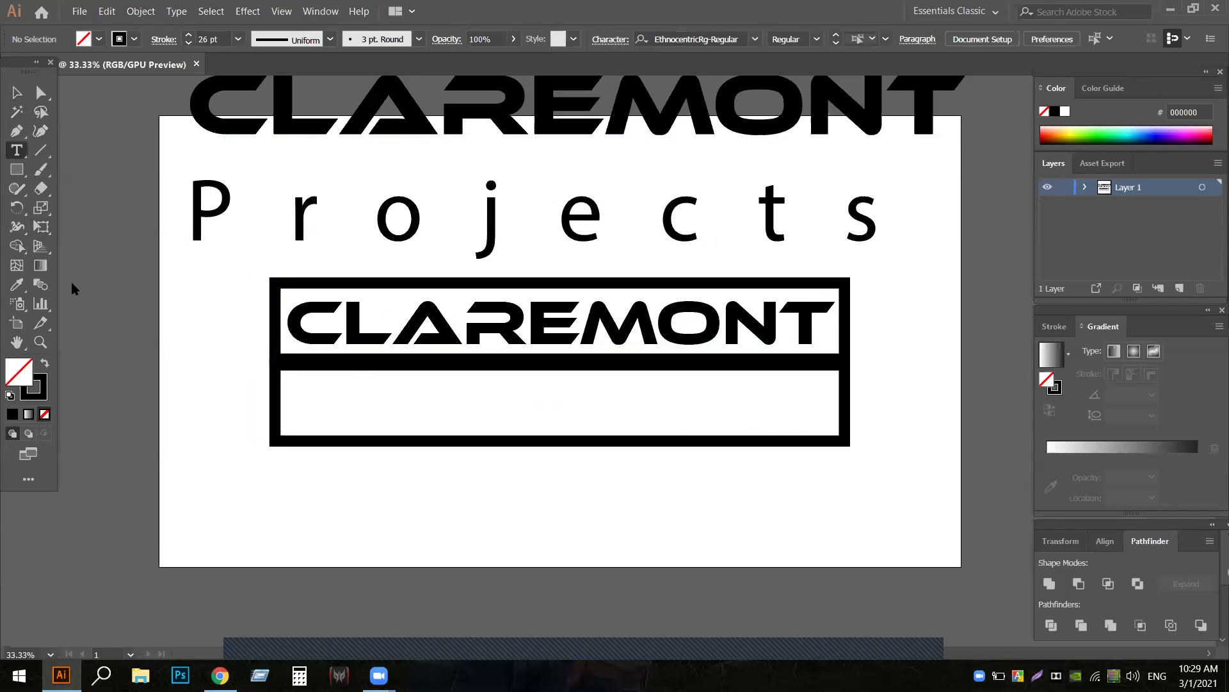
click(222, 493)
key(BackSpace)
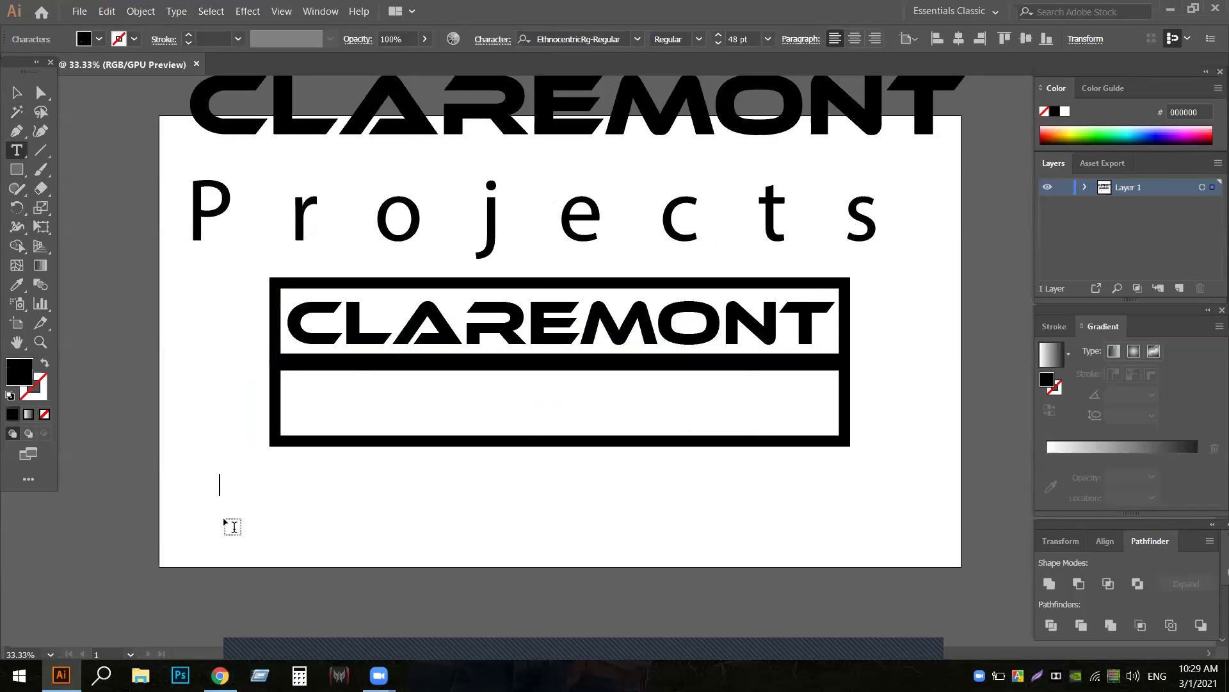
text(PROJE)
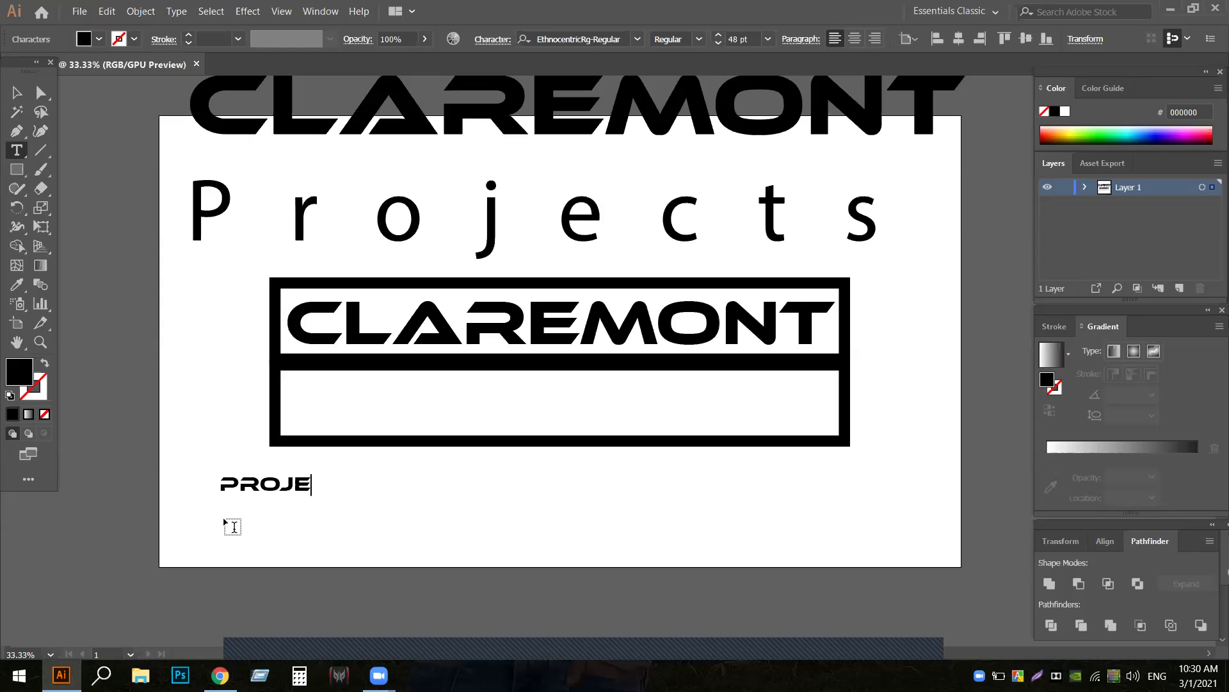
text(CTS)
click(16, 92)
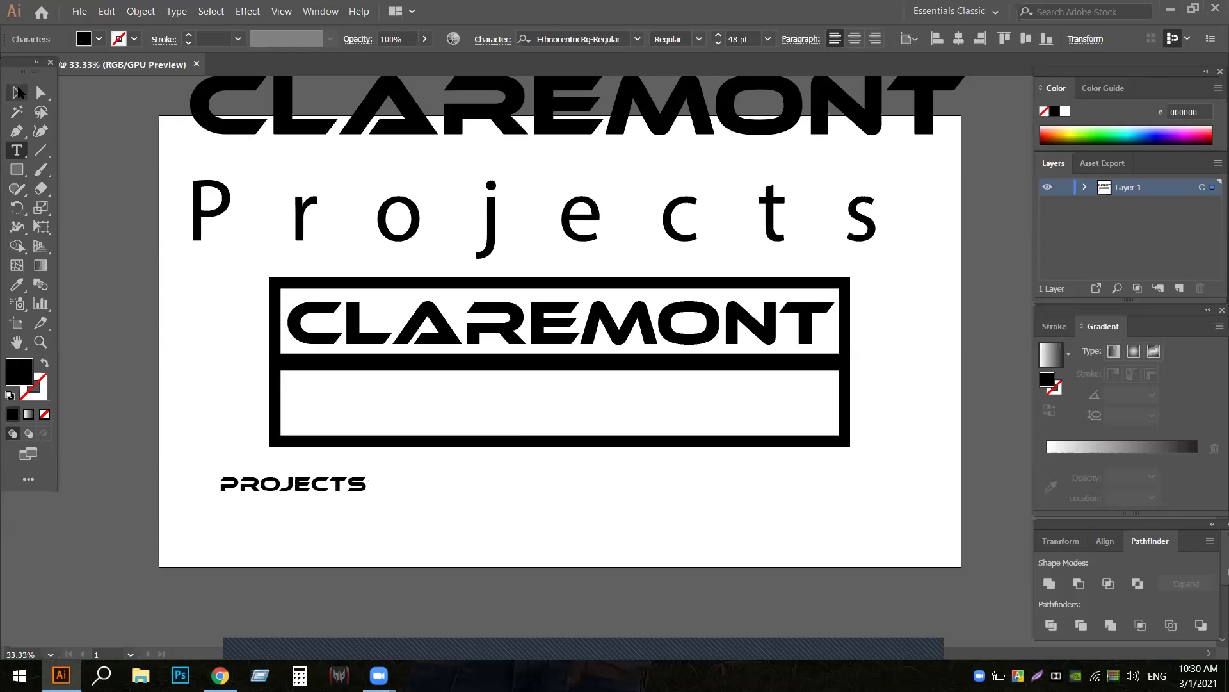
drag(320, 495, 487, 521)
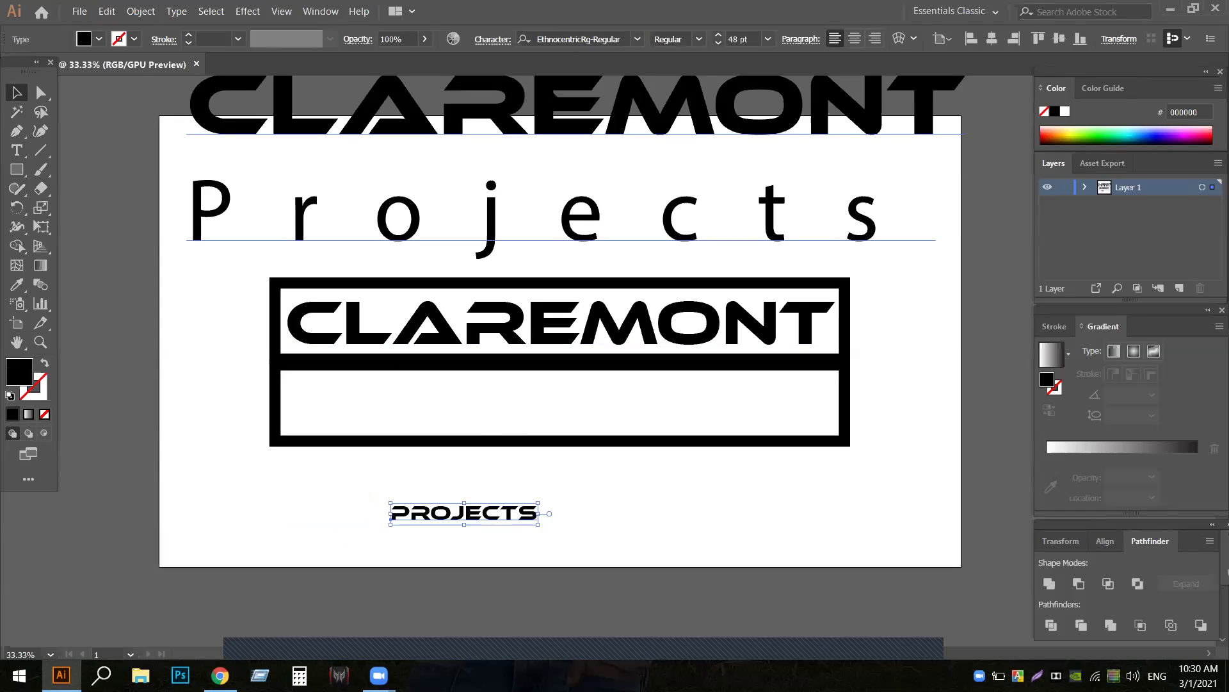
- Set the new text's font to Arial Rounded MT Bold and change its case to Title Case
click(638, 39)
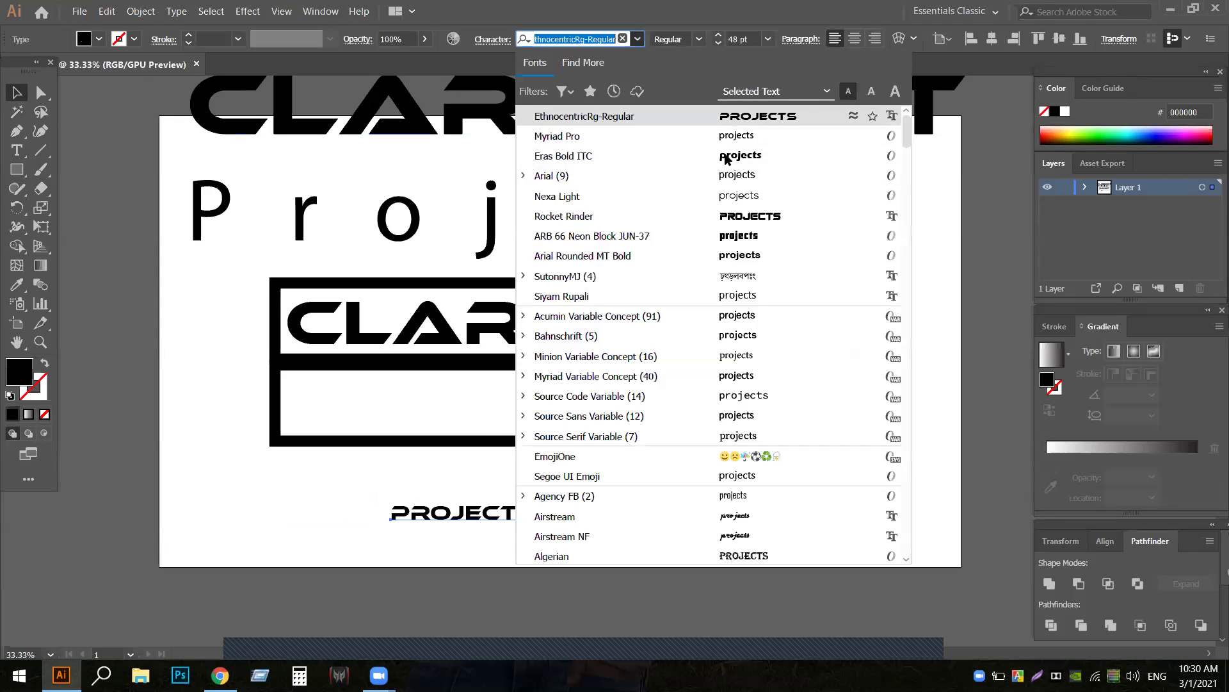
click(716, 253)
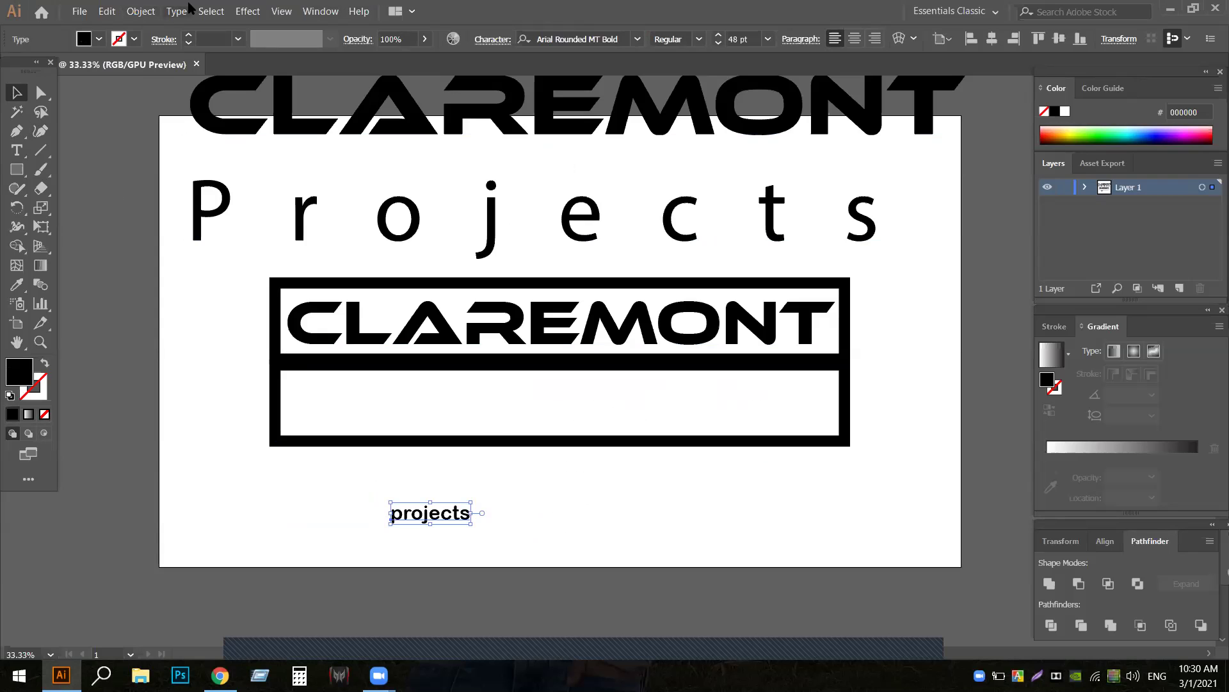
click(170, 19)
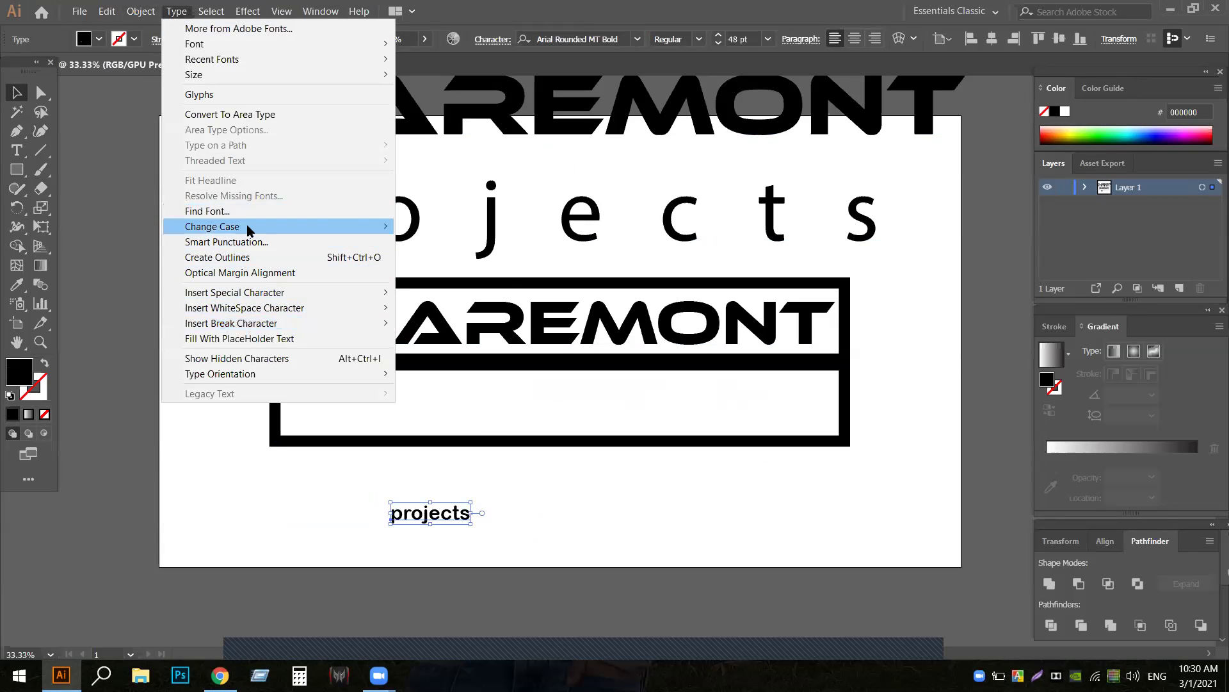
mouse_move(252, 226)
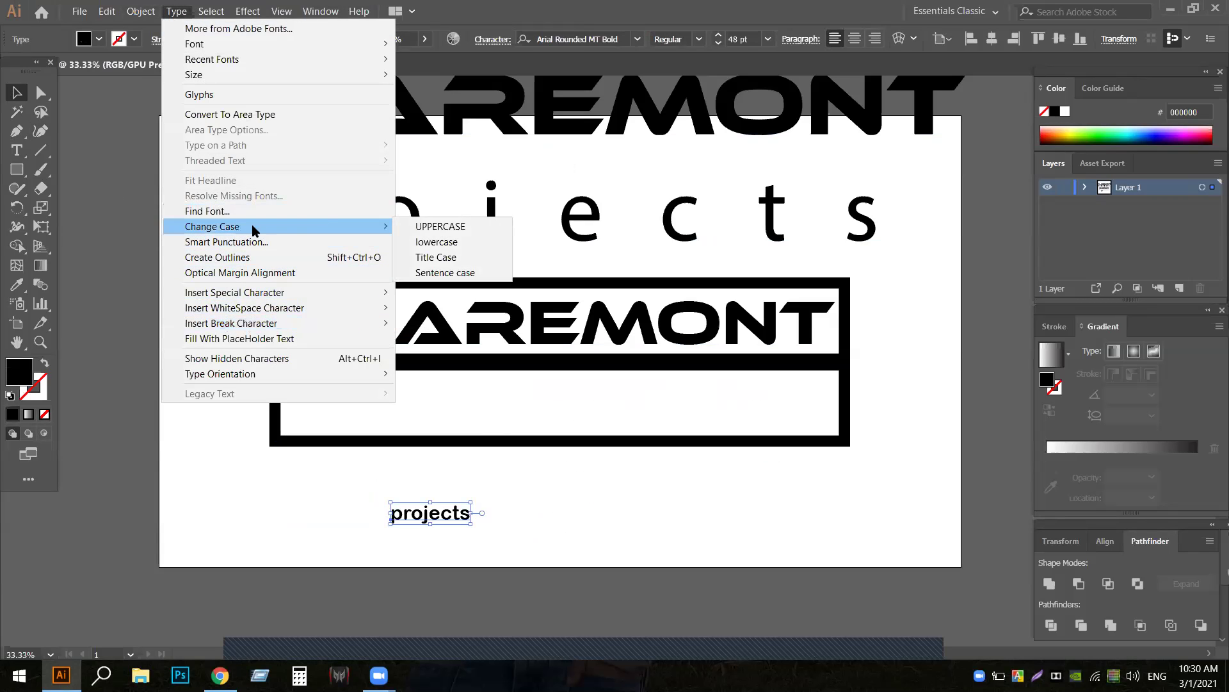
click(428, 257)
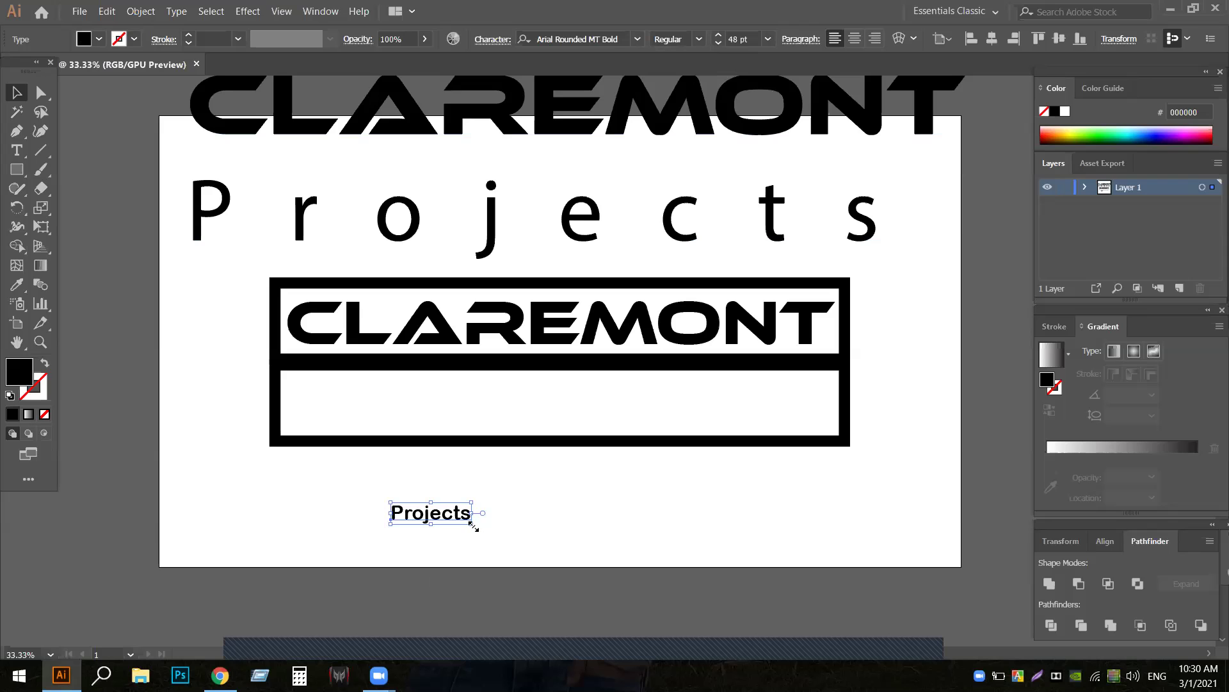
- Enlarge the Projects text to about 132 pt and place it inside the empty lower frame
drag(442, 516, 472, 506)
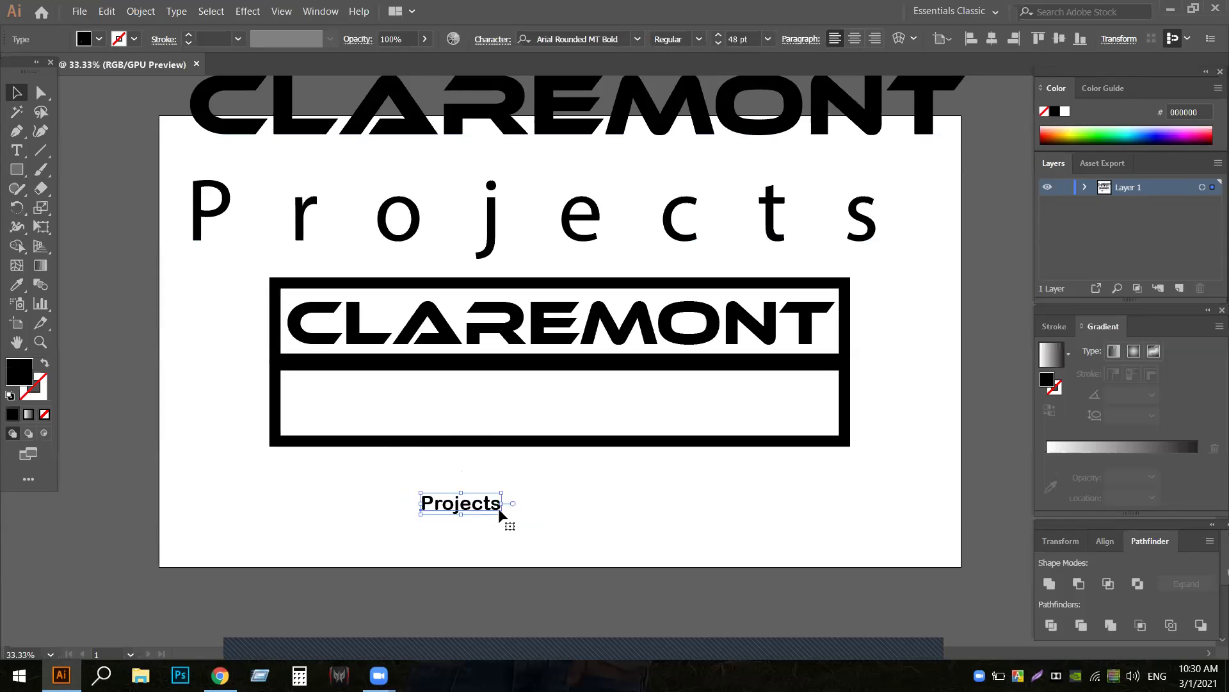
drag(502, 515, 538, 609)
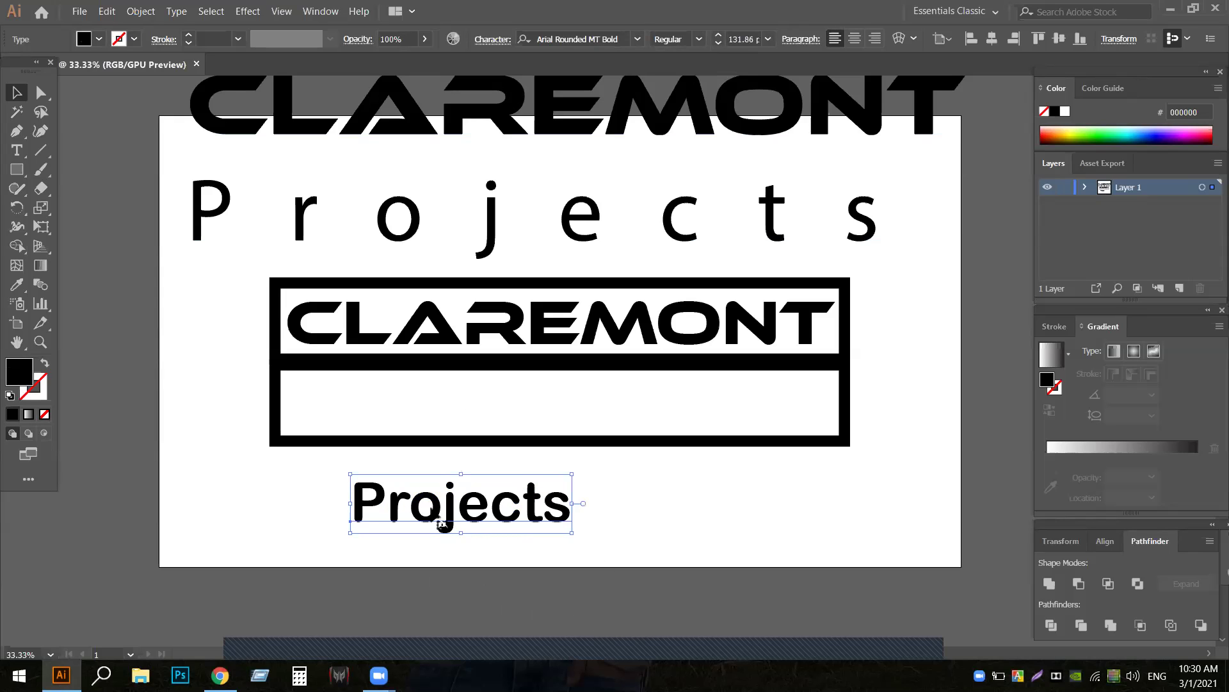
drag(452, 507, 510, 408)
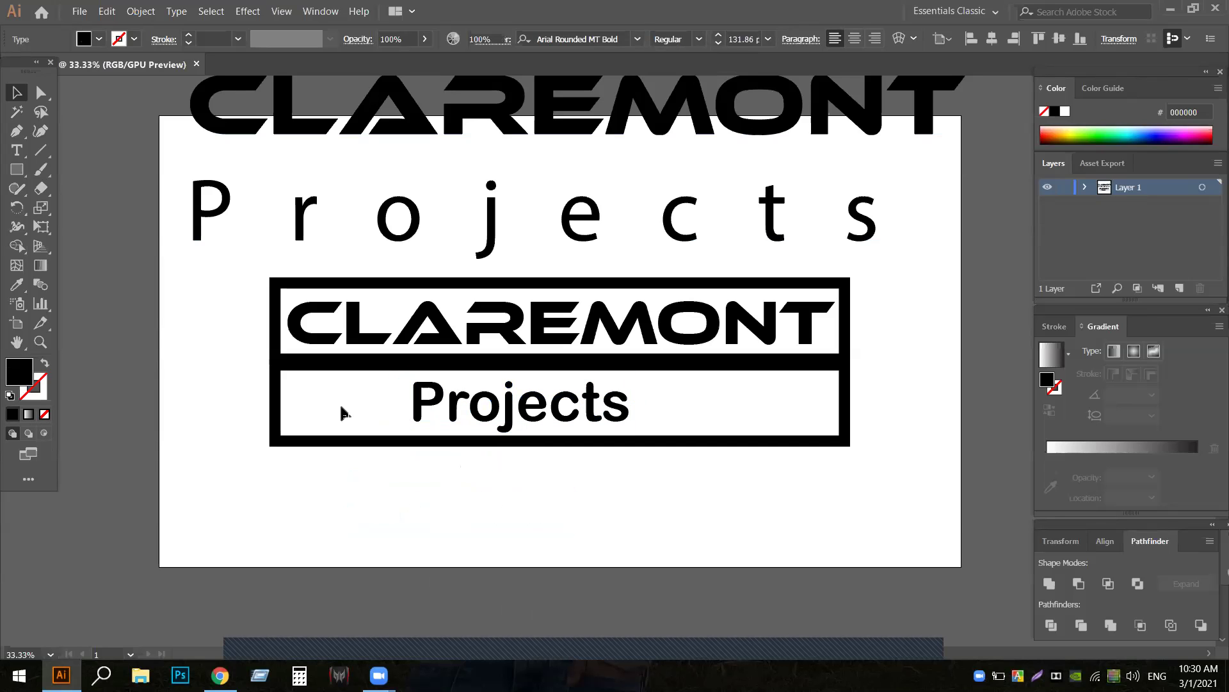
- Centre the Projects text horizontally on the artboard together with the CLAREMONT text and both frames
click(87, 266)
drag(253, 273, 868, 534)
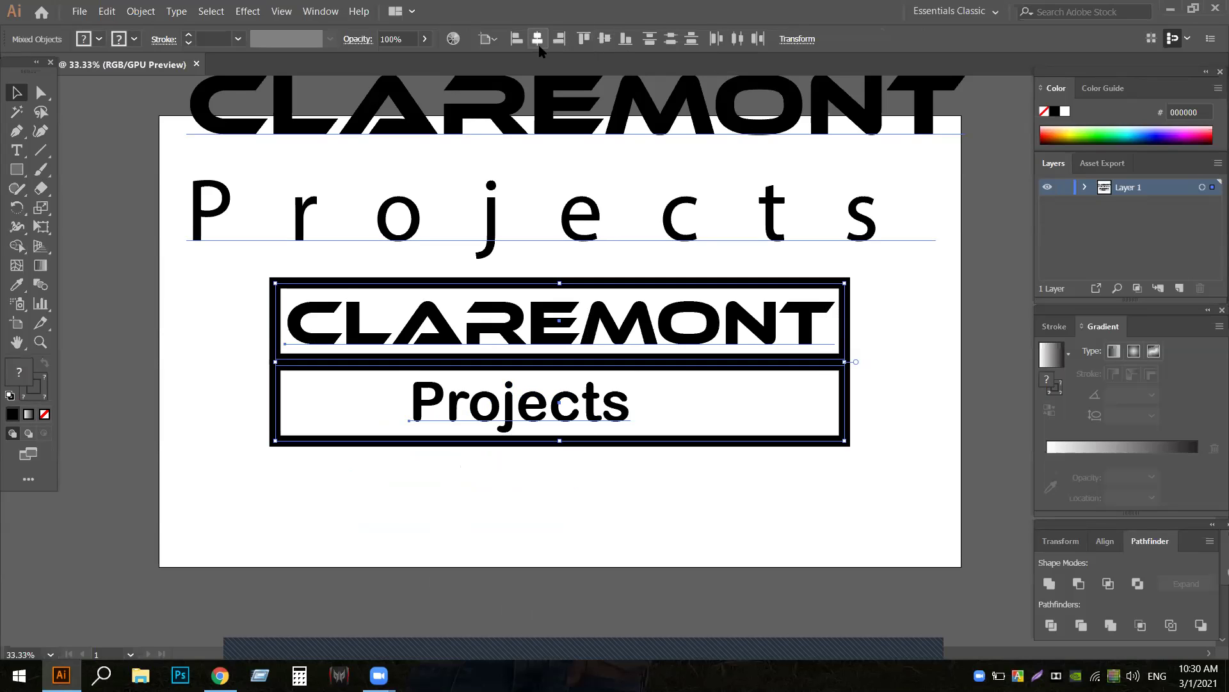
click(537, 40)
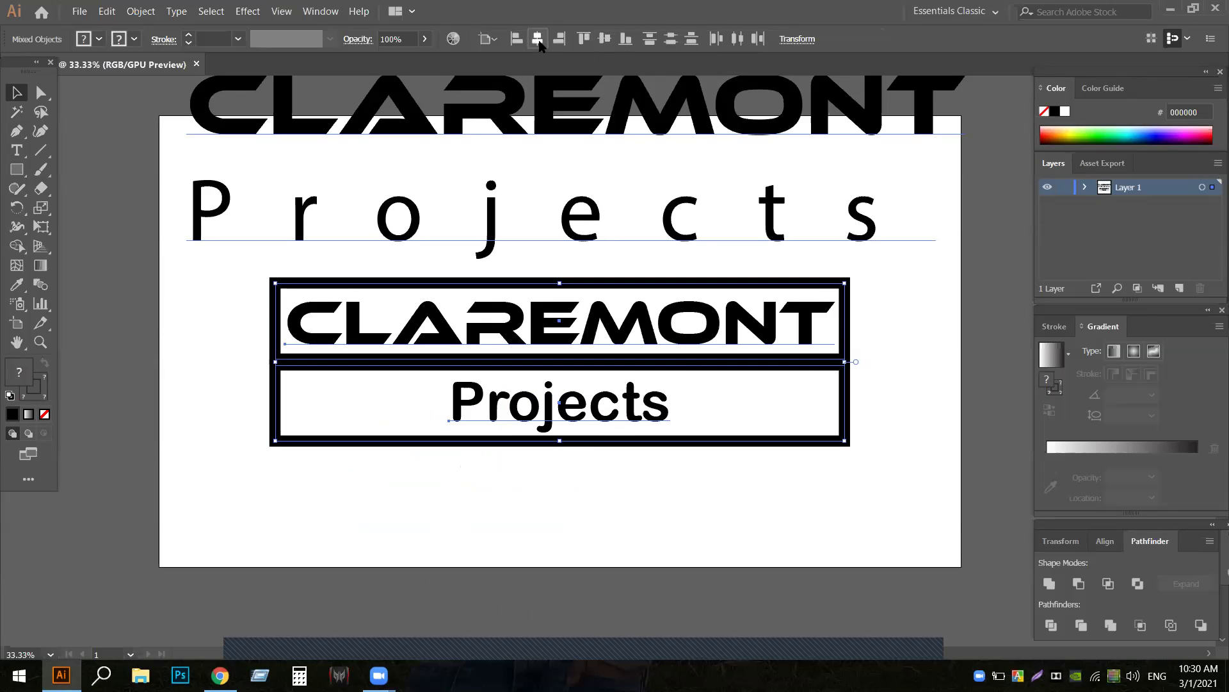
click(562, 511)
click(544, 413)
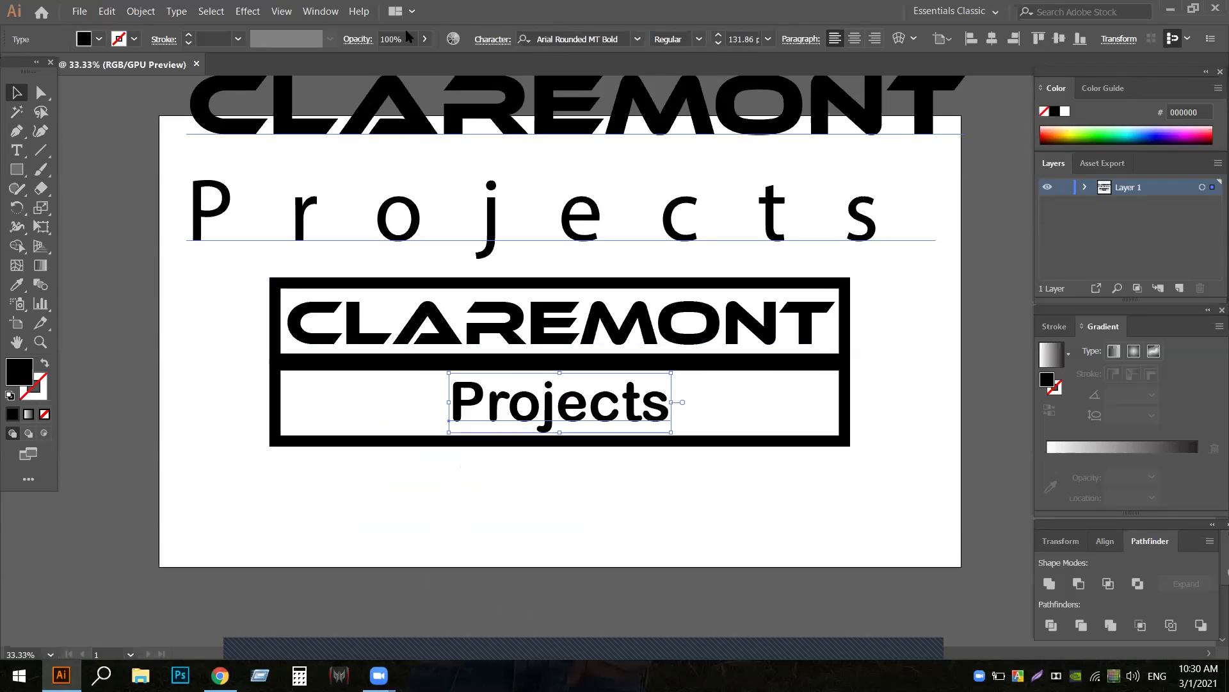
click(493, 39)
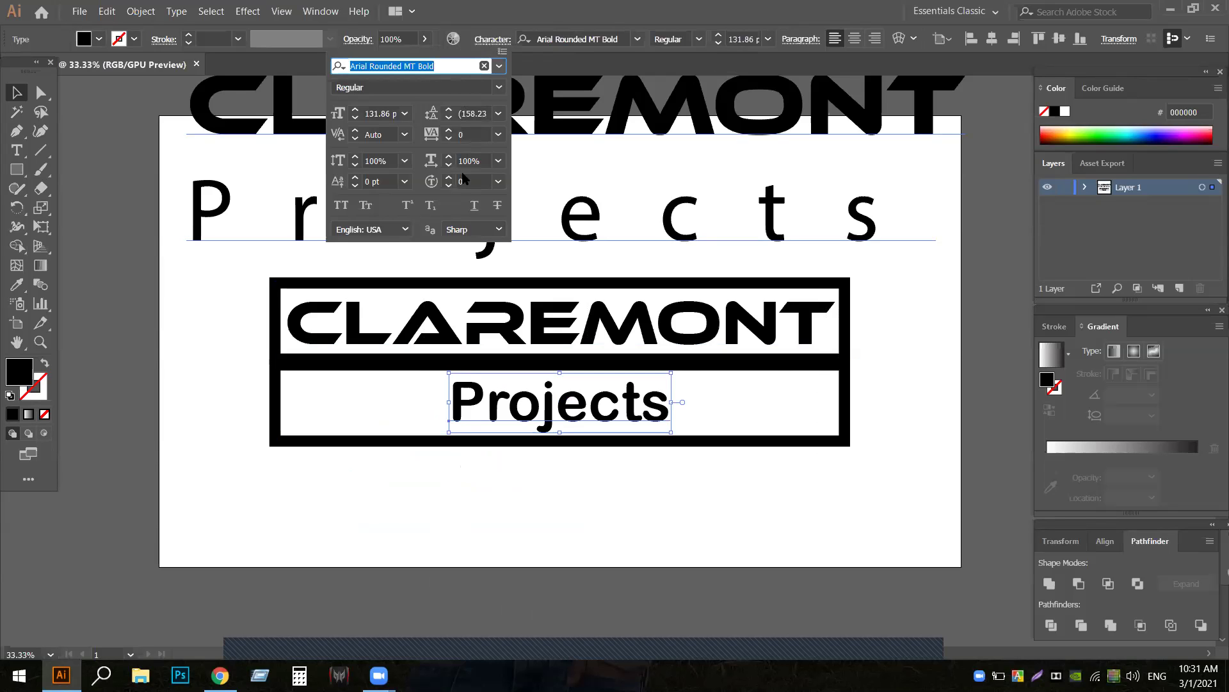
click(498, 161)
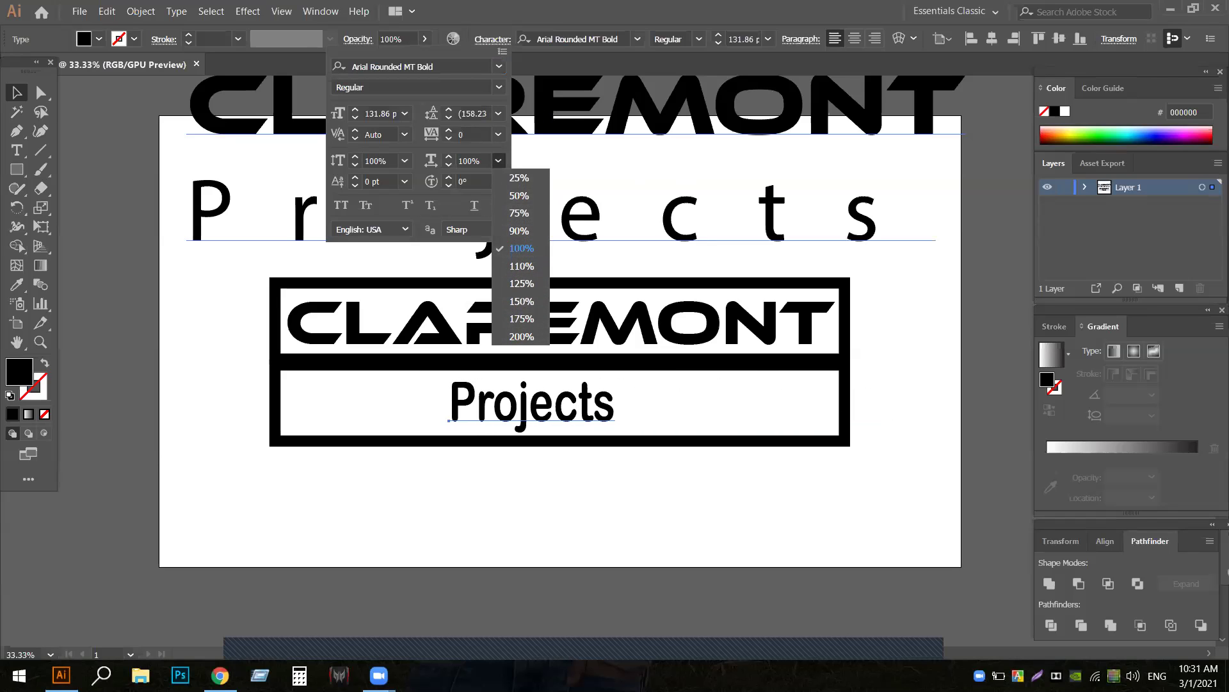
click(501, 341)
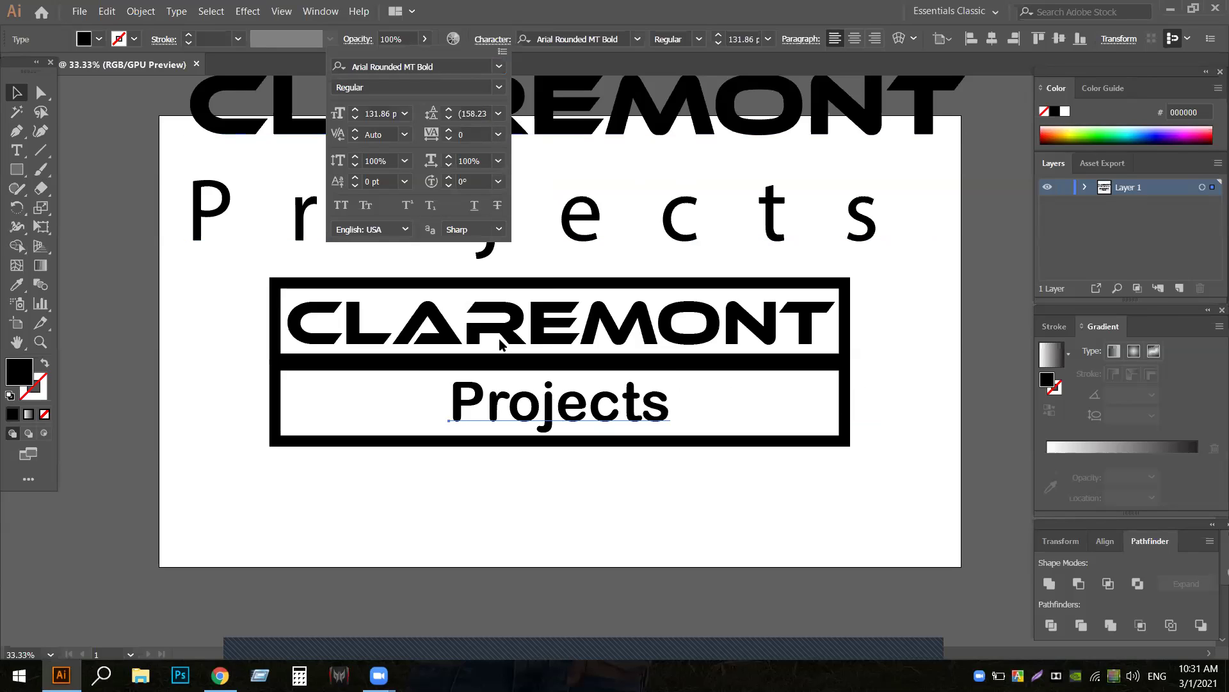
click(404, 469)
- Try aligning the Projects text and the lower frame to the left, then undo the alignment
click(482, 397)
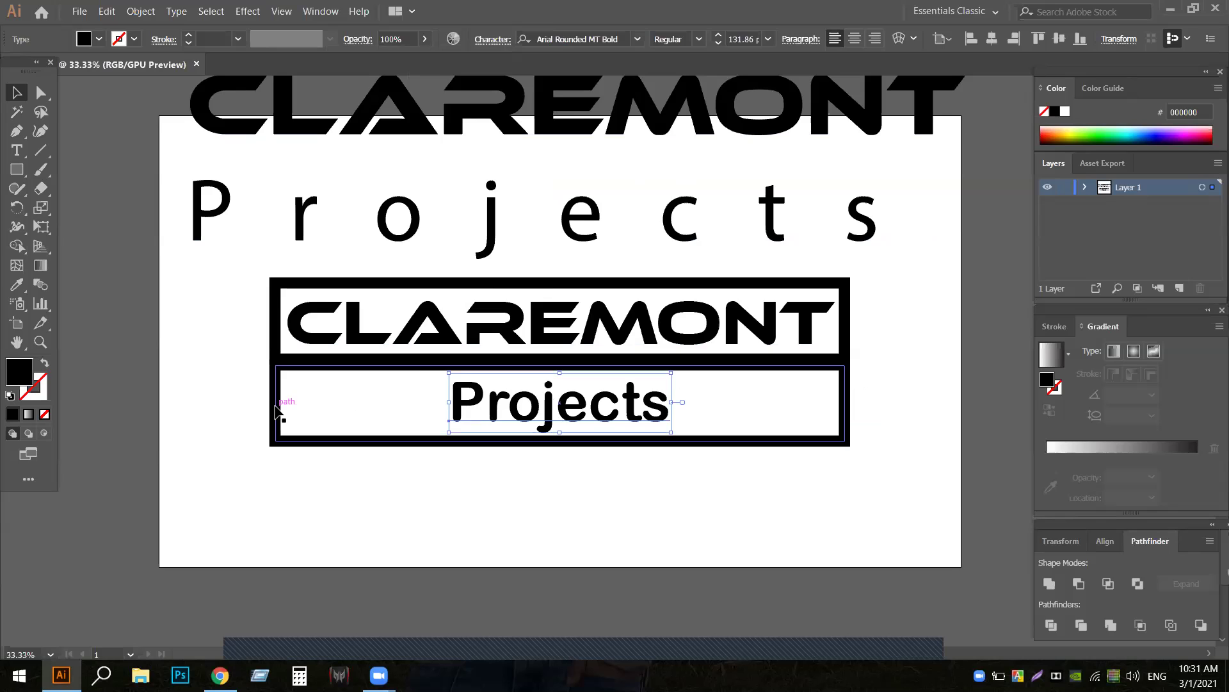
key(ctrl+a)
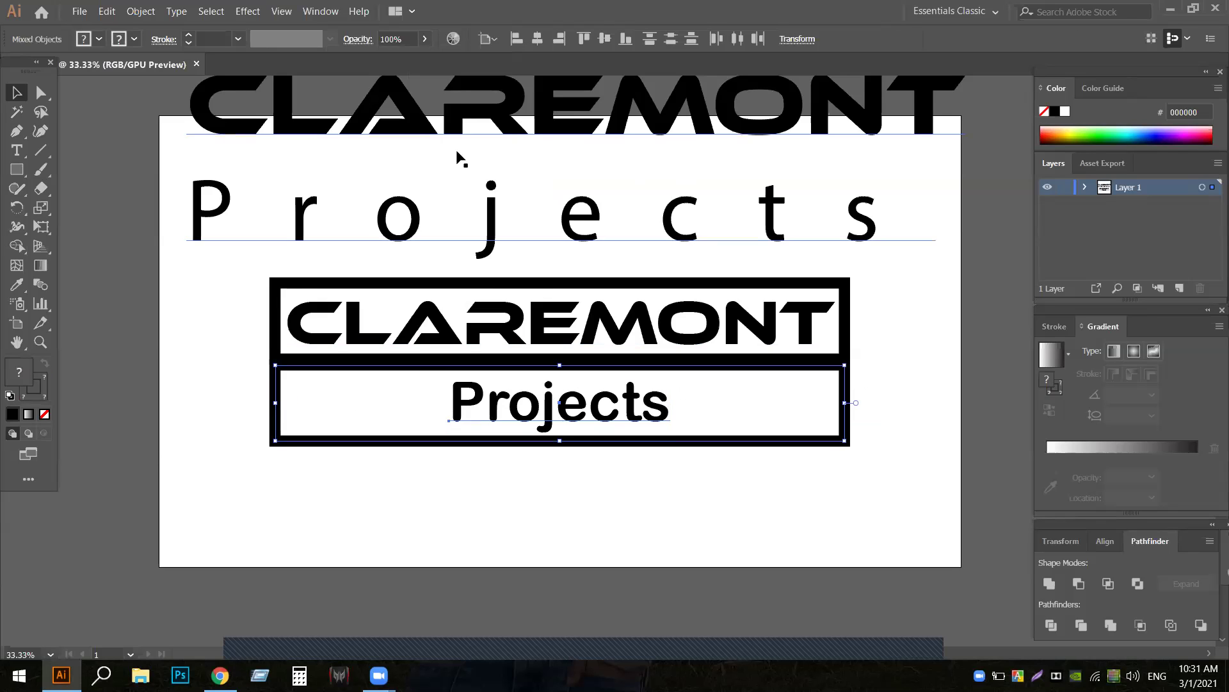
click(517, 42)
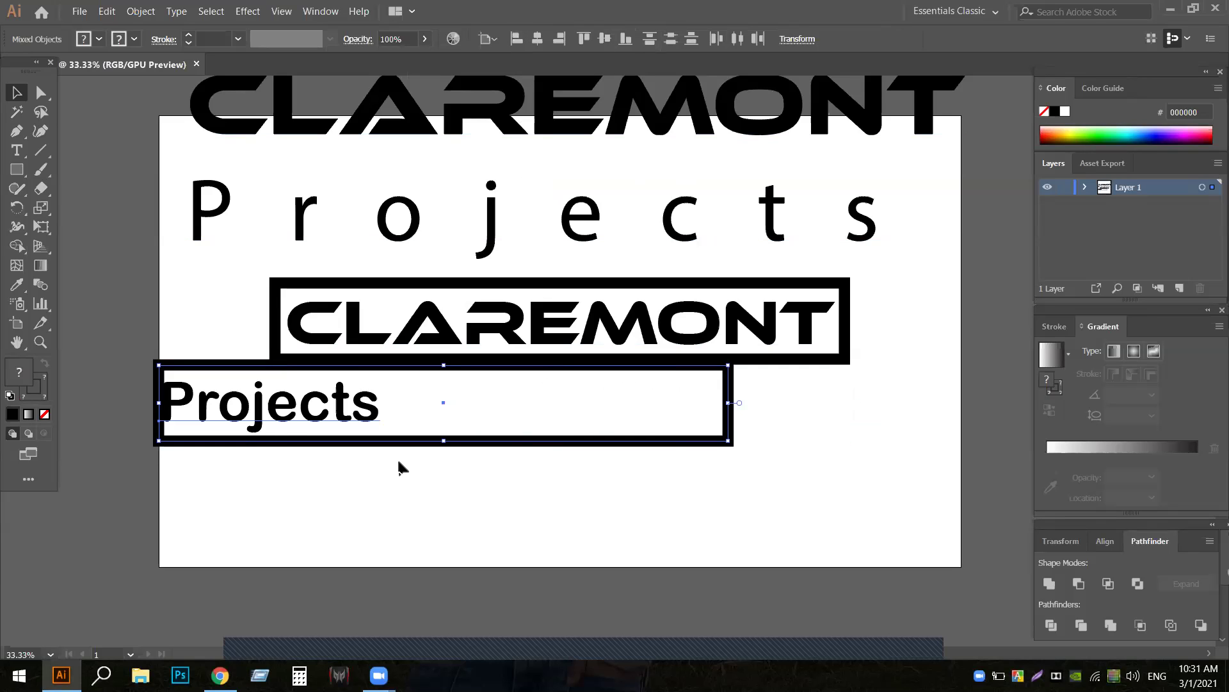
key(ctrl+z)
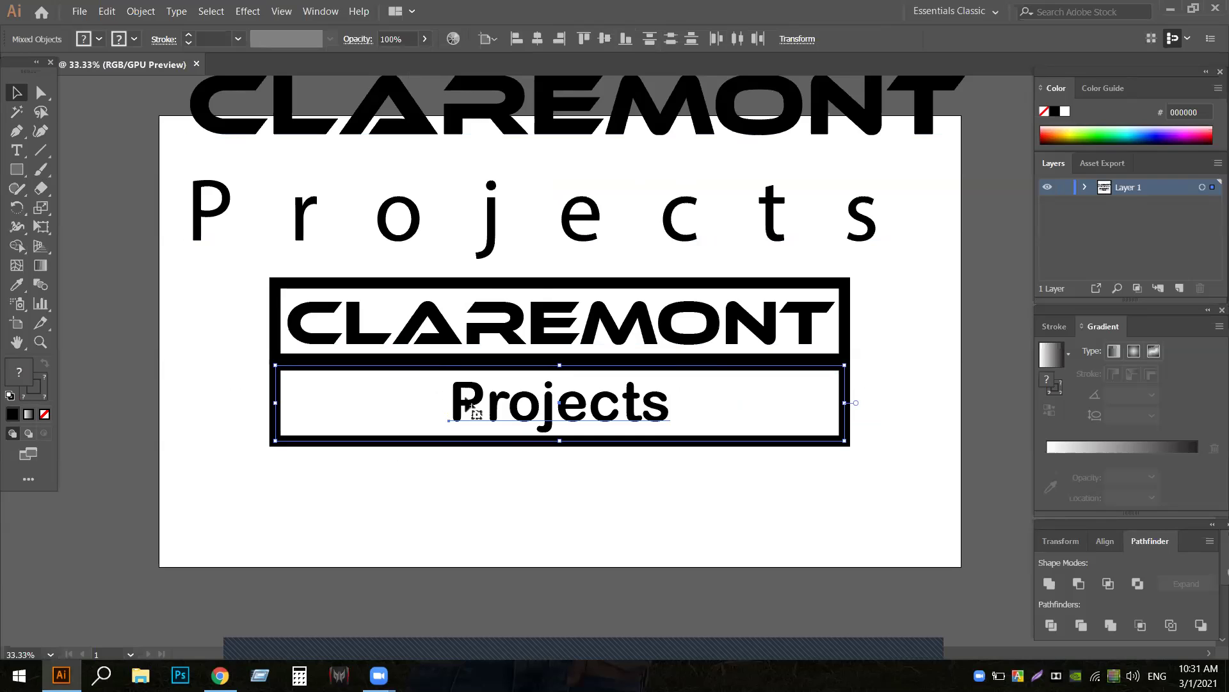
click(391, 375)
- Move the Projects text to the left end of the lower frame, starting beneath the C of CLAREMONT
click(464, 404)
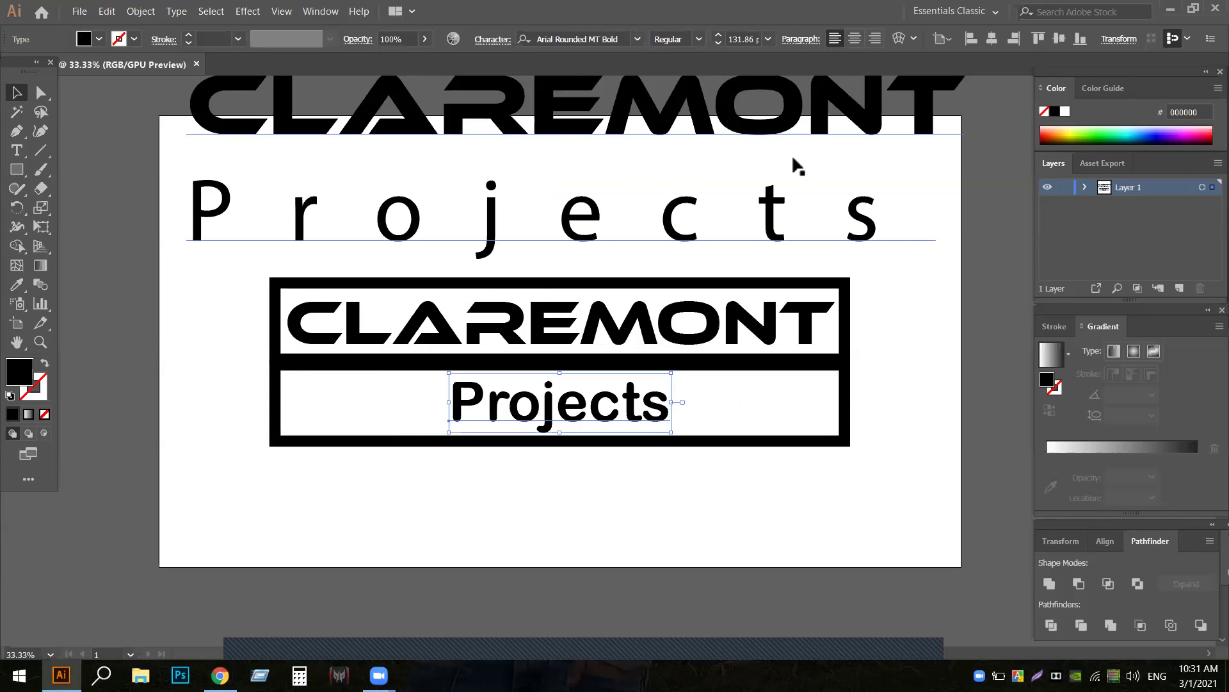
click(971, 40)
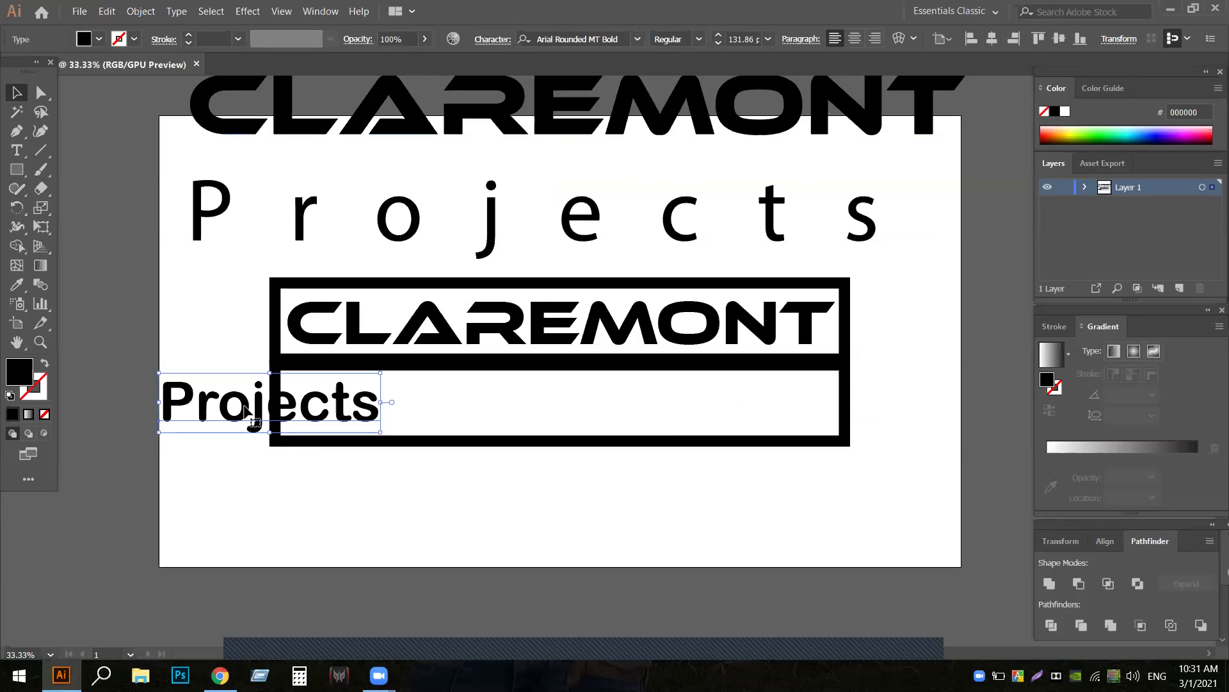
drag(242, 415, 382, 422)
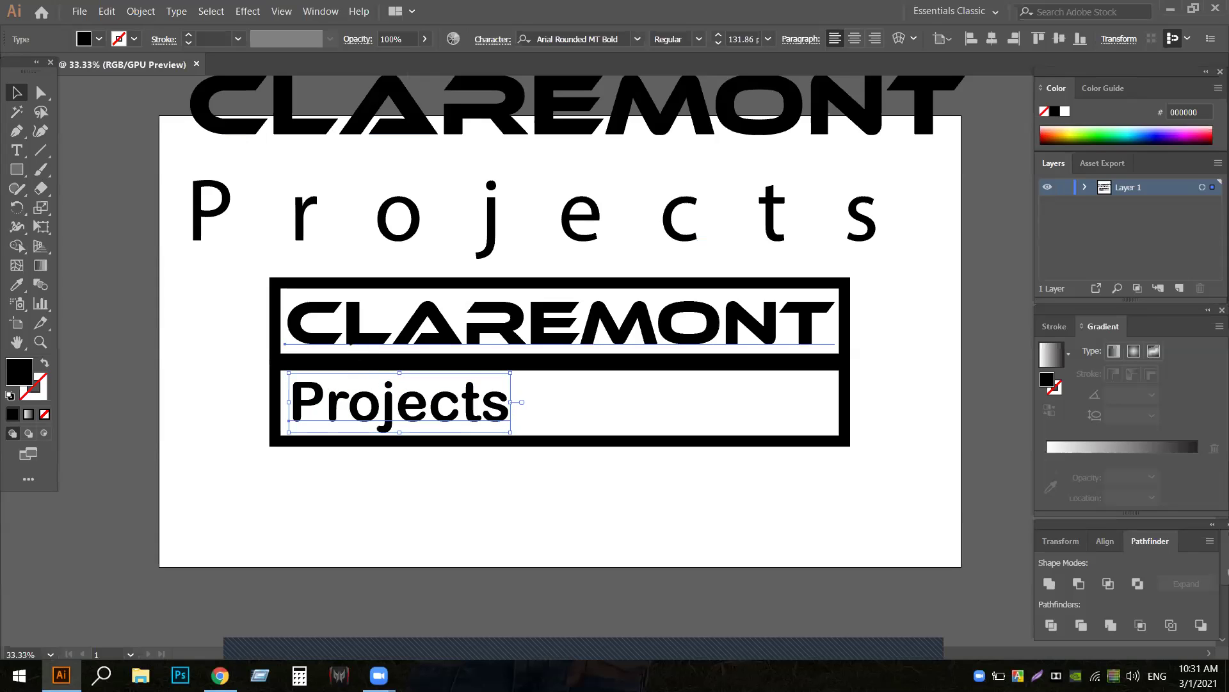
- Set the tracking of the Projects text in the lower frame to 200
shift+click(351, 344)
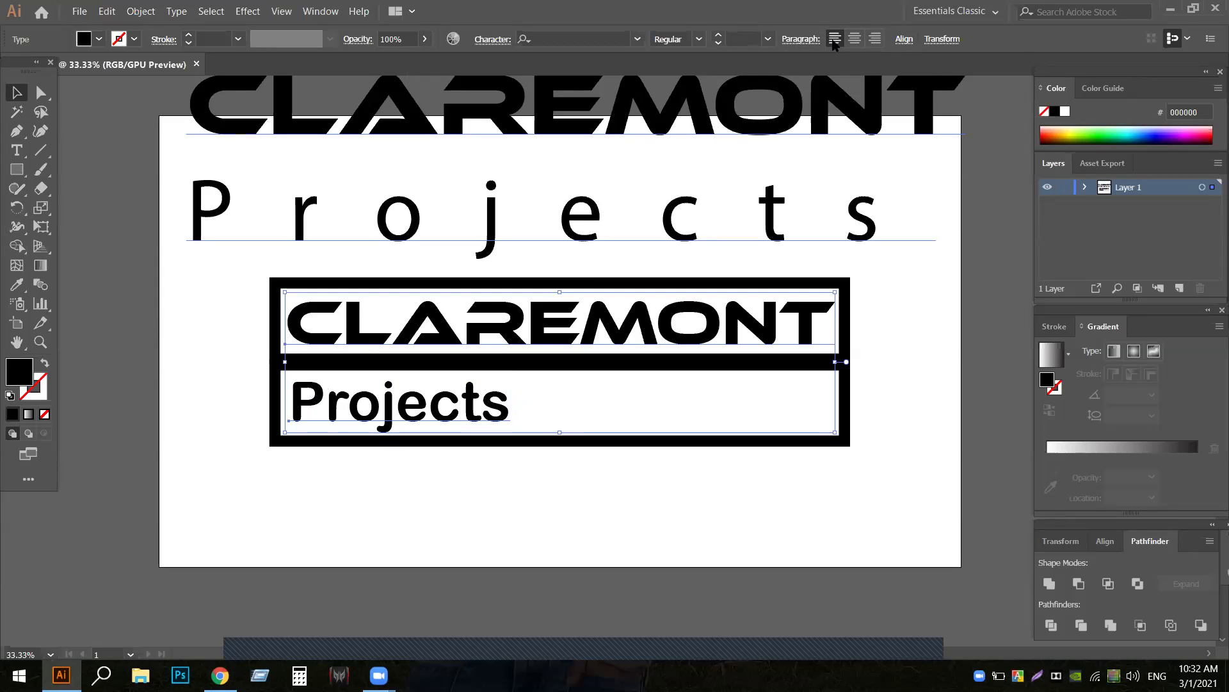
click(378, 470)
click(390, 402)
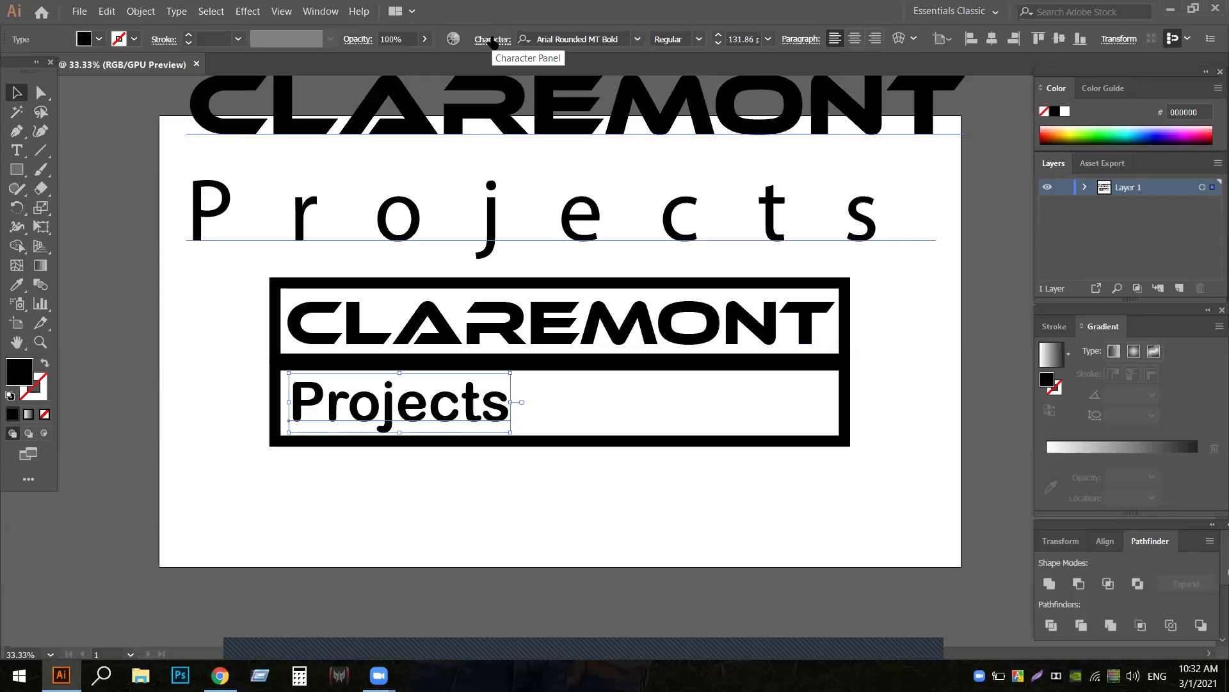
click(493, 40)
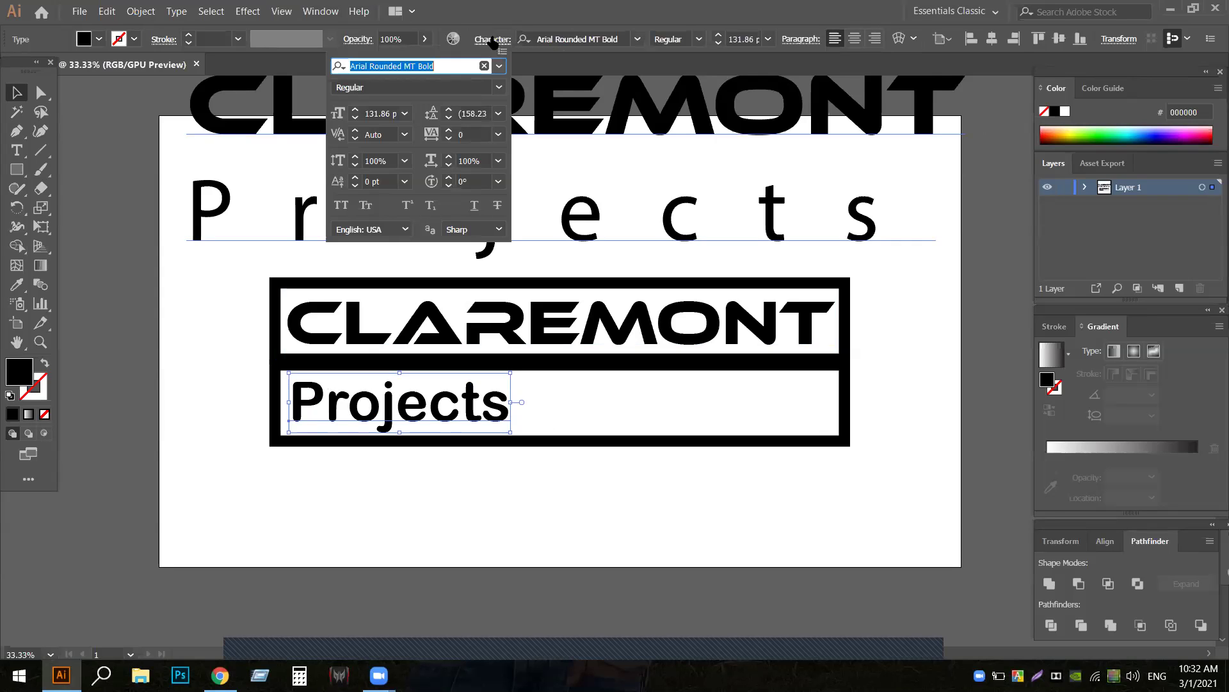
click(498, 134)
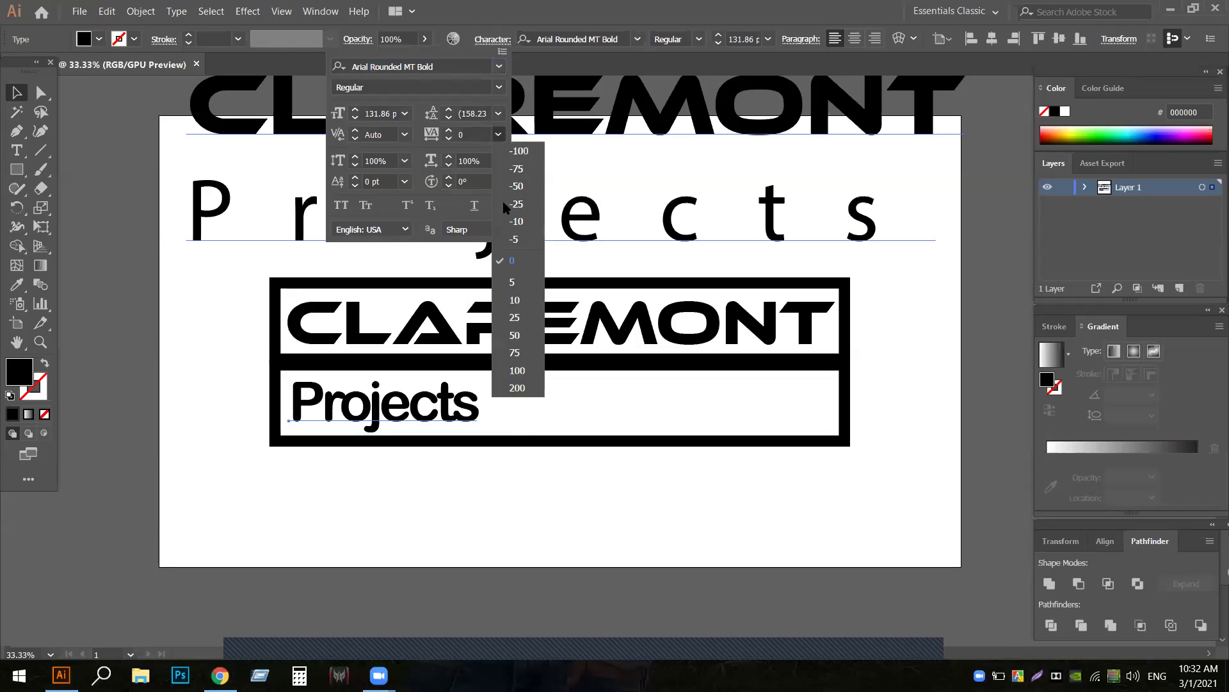
click(518, 388)
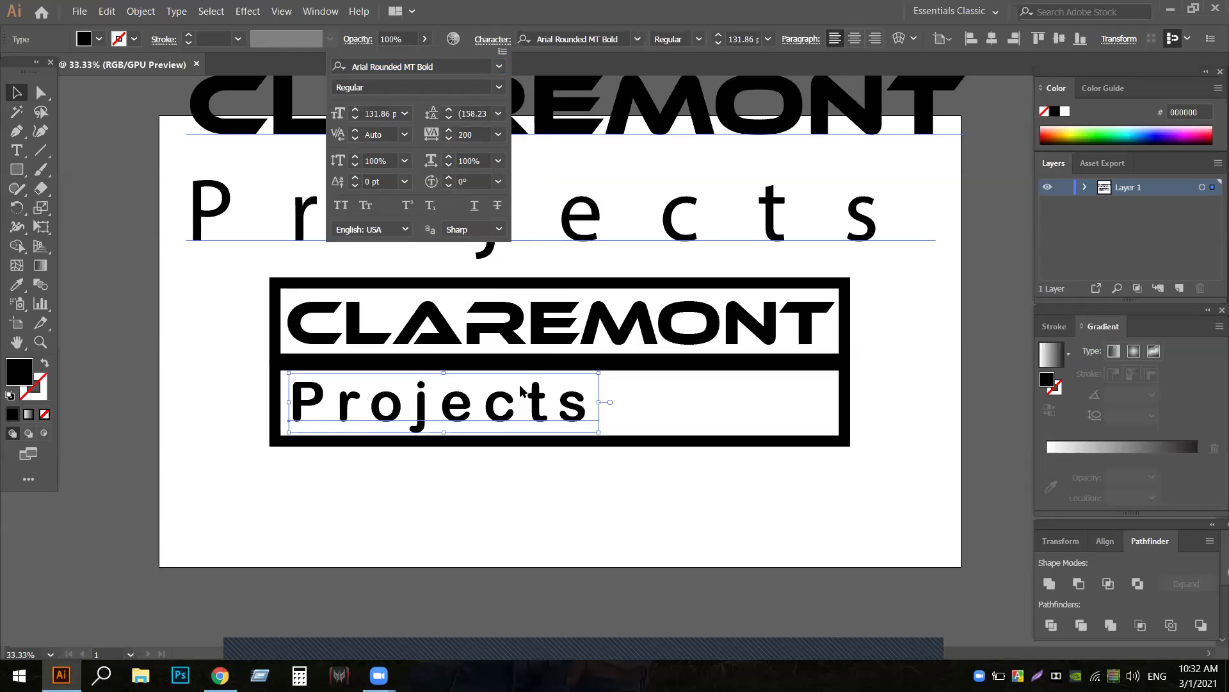
- Increase the Projects text's tracking gradually to about 597, spreading its letters across the lower frame towards the width of CLAREMONT
click(474, 134)
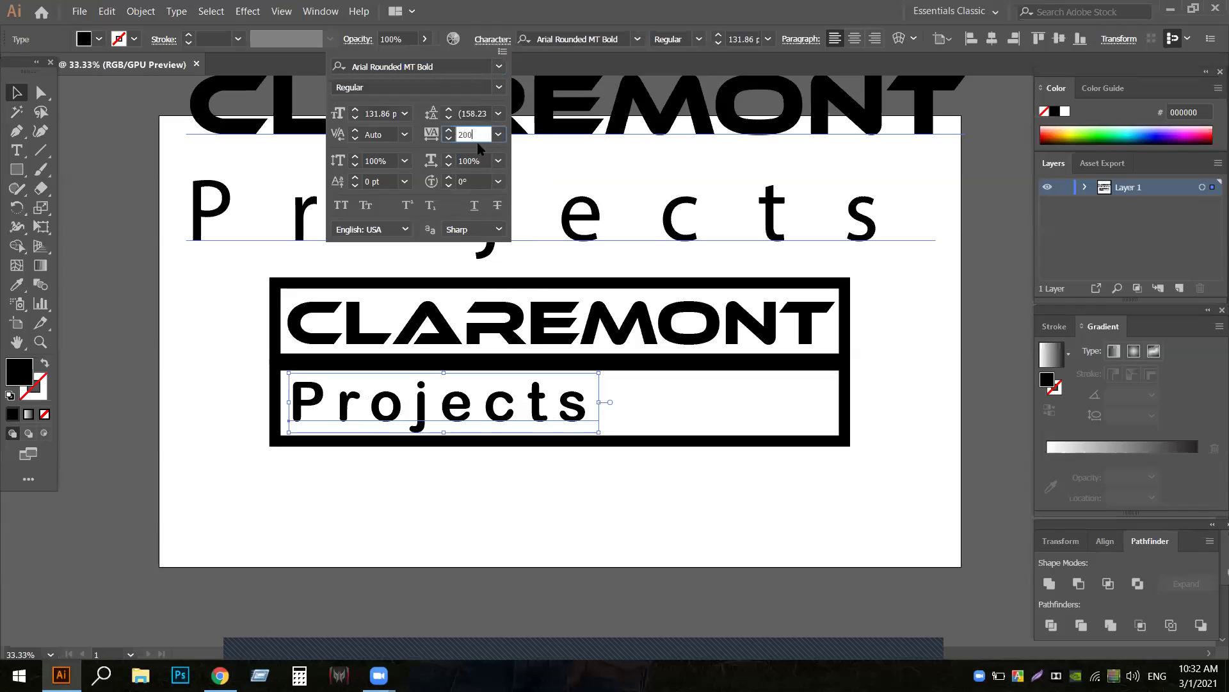
key(Up)
key(Up)
key(Up)
key(Up)
key(Up)
key(Up)
key(Up)
key(Up)
key(Up)
key(Up)
key(Up)
key(Up)
key(Up)
key(Up)
key(Up)
key(Up)
key(Up)
key(Up)
key(Up)
key(Up)
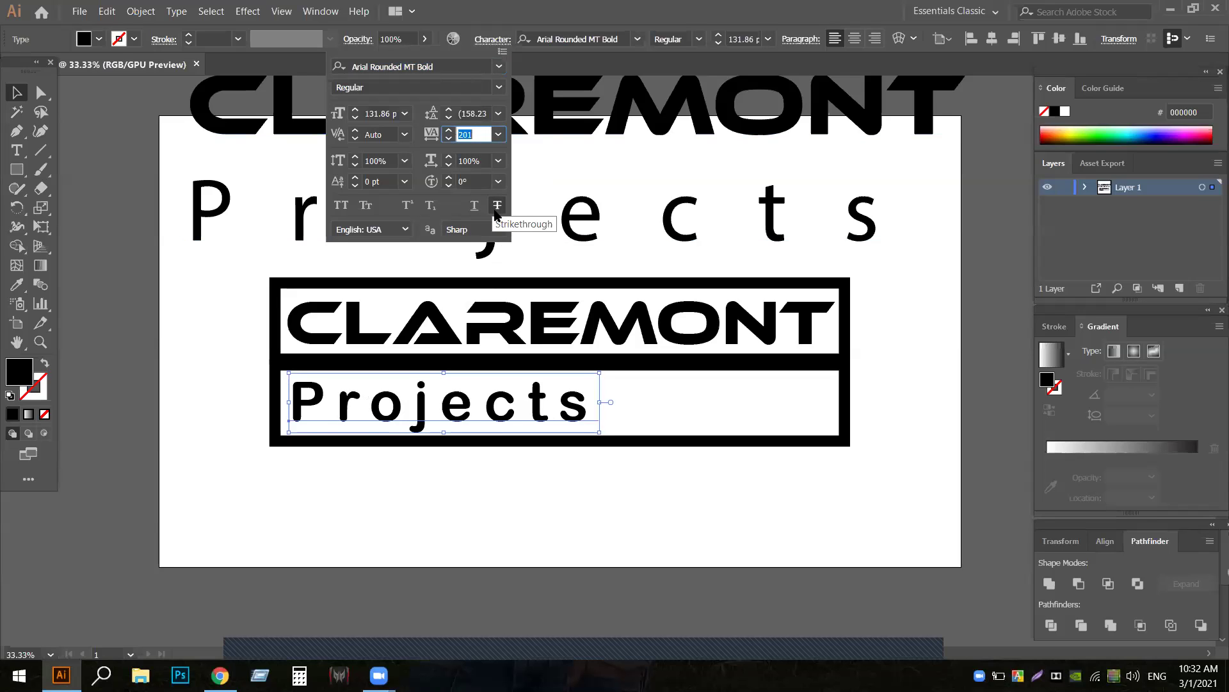
key(Up)
key(Up)
key(Up)
key(Up)
key(Up)
key(Up)
key(Up)
key(Up)
key(Up)
key(Up)
key(Up)
key(Up)
key(Up)
key(Up)
key(Up)
key(Up)
key(Up)
key(Up)
key(Up)
key(Up)
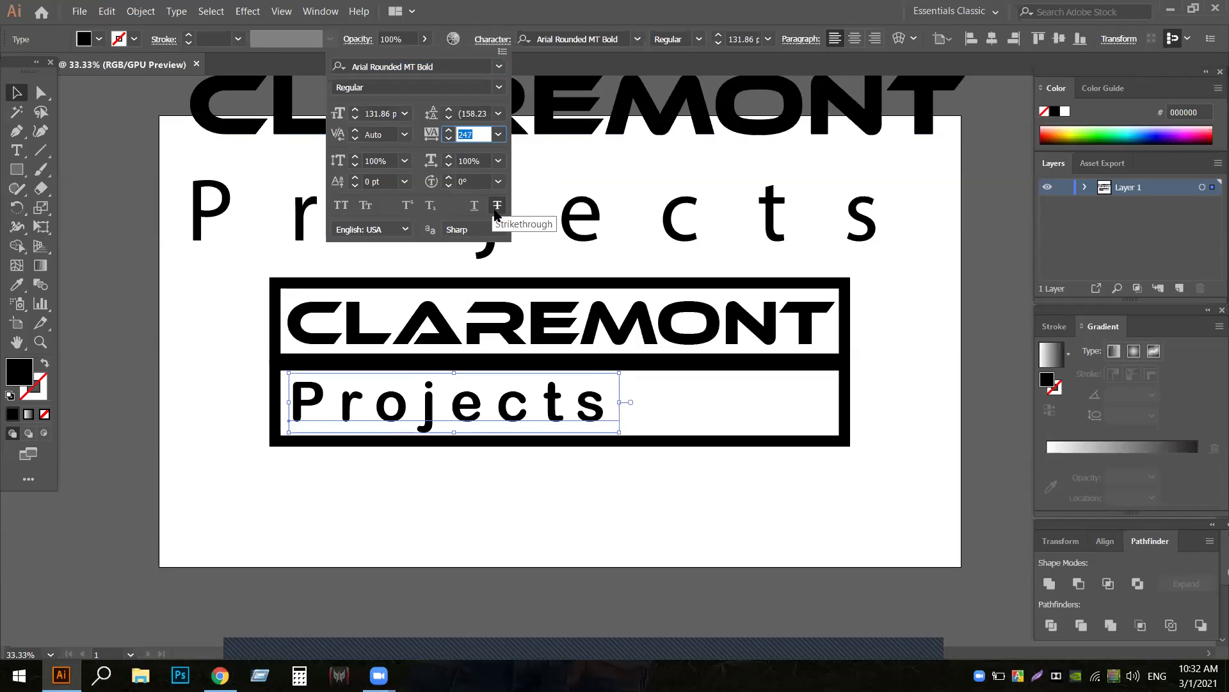
key(Up)
key(Up)
key(Up)
key(Up)
key(Up)
key(Up)
key(Up)
key(Up)
key(Up)
key(Up)
key(Up)
key(Up)
key(Up)
key(Up)
key(Up)
key(Up)
key(Up)
key(Up)
key(Up)
key(Up)
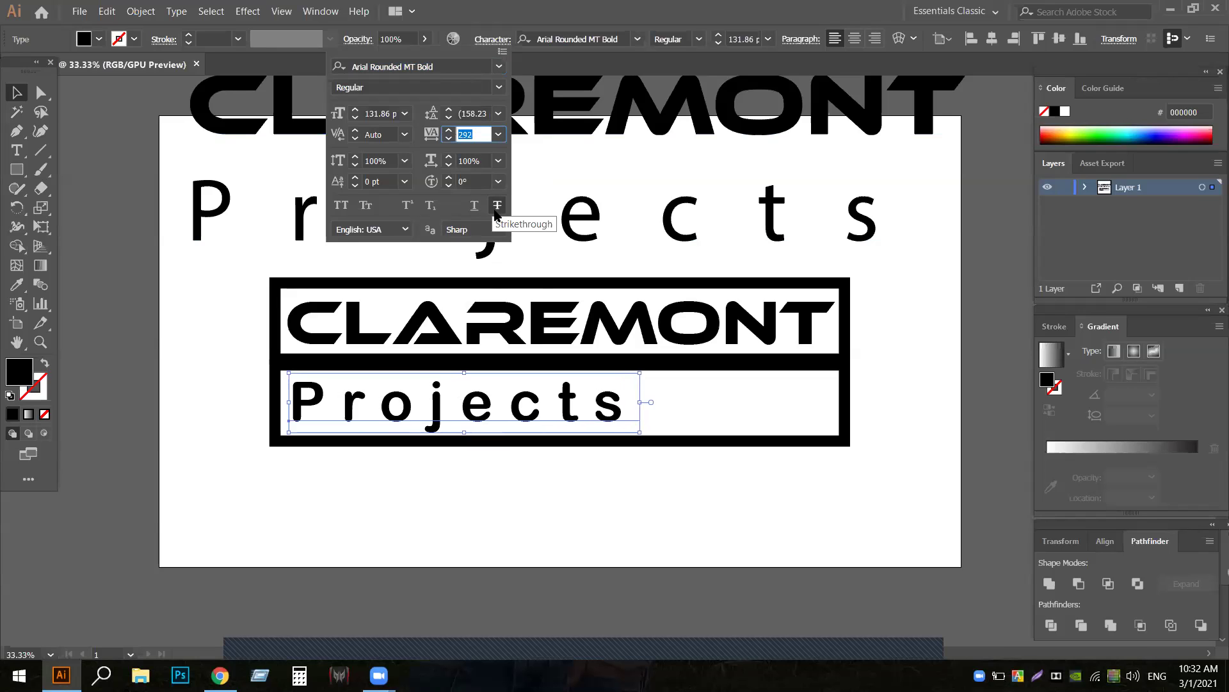
key(Up)
key(Up)
key(Up)
key(Up)
key(Up)
key(Up)
key(Up)
key(Up)
key(Up)
key(Up)
key(Up)
key(Up)
key(Up)
key(Up)
key(Up)
key(Up)
key(Up)
key(Up)
key(Up)
key(Up)
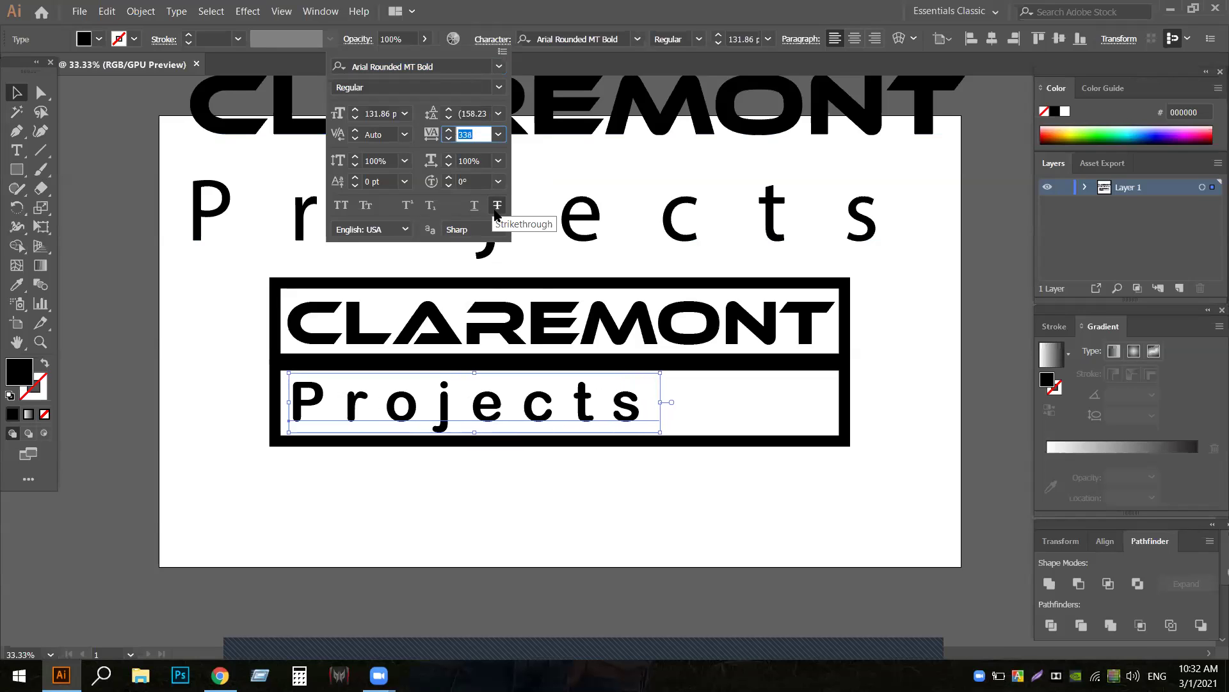
key(Up)
key(Up)
key(Up)
key(Up)
key(Up)
key(Up)
key(Up)
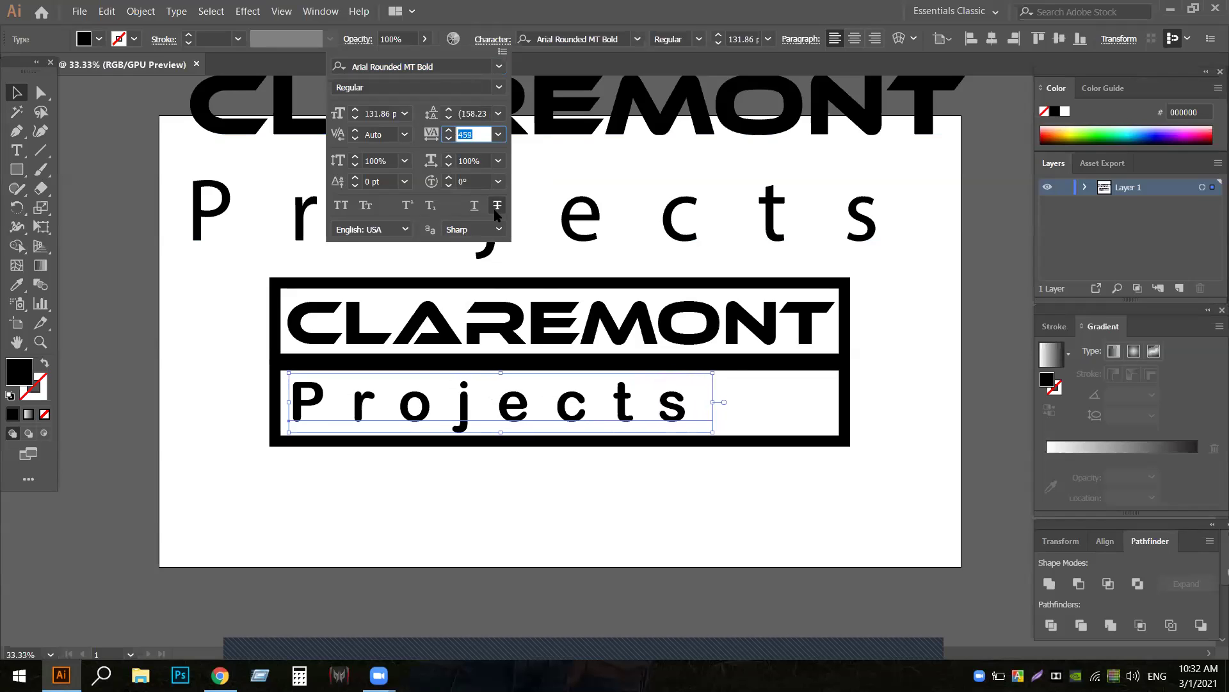
key(Up)
key(Up)
key(Up)
key(Up)
key(Up)
key(Up)
key(Up)
key(Up)
key(Up)
key(Up)
key(Up)
key(Up)
key(Up)
key(Up)
key(Up)
key(Up)
key(Up)
key(Up)
key(Up)
key(Up)
key(Up)
key(Up)
key(Up)
key(Up)
key(Up)
key(Up)
key(Up)
key(Up)
key(Up)
key(Up)
key(Up)
key(Up)
key(Up)
key(Up)
key(Up)
key(Up)
key(Up)
key(Up)
key(Up)
key(Up)
key(Up)
key(Up)
key(Up)
key(Up)
key(Up)
key(Up)
key(Up)
key(Up)
key(Up)
key(Up)
key(Up)
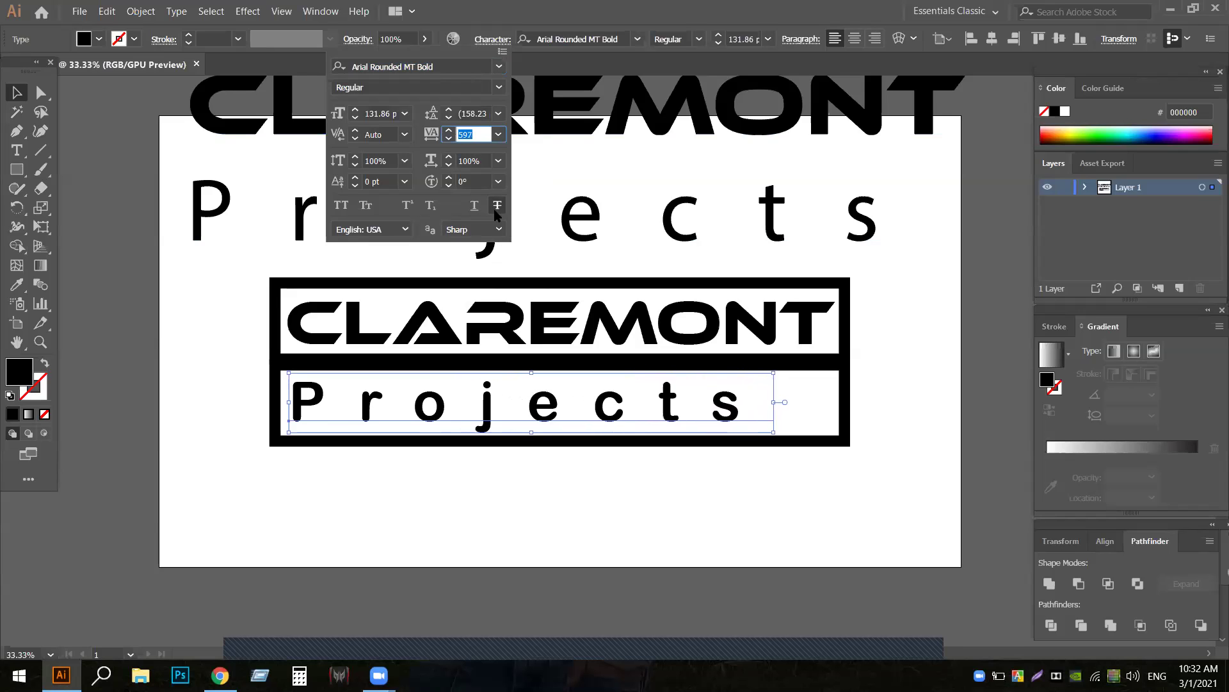
- Increase the tracking of the Projects text in the lower frame gradually to about 775 and deselect it
key(Up)
key(Up)
key(Up)
key(Up)
key(Up)
key(Up)
key(Up)
key(Up)
key(Up)
key(Up)
key(Up)
key(Up)
key(Up)
key(Up)
key(Up)
key(Up)
key(Up)
key(Up)
key(Up)
key(Up)
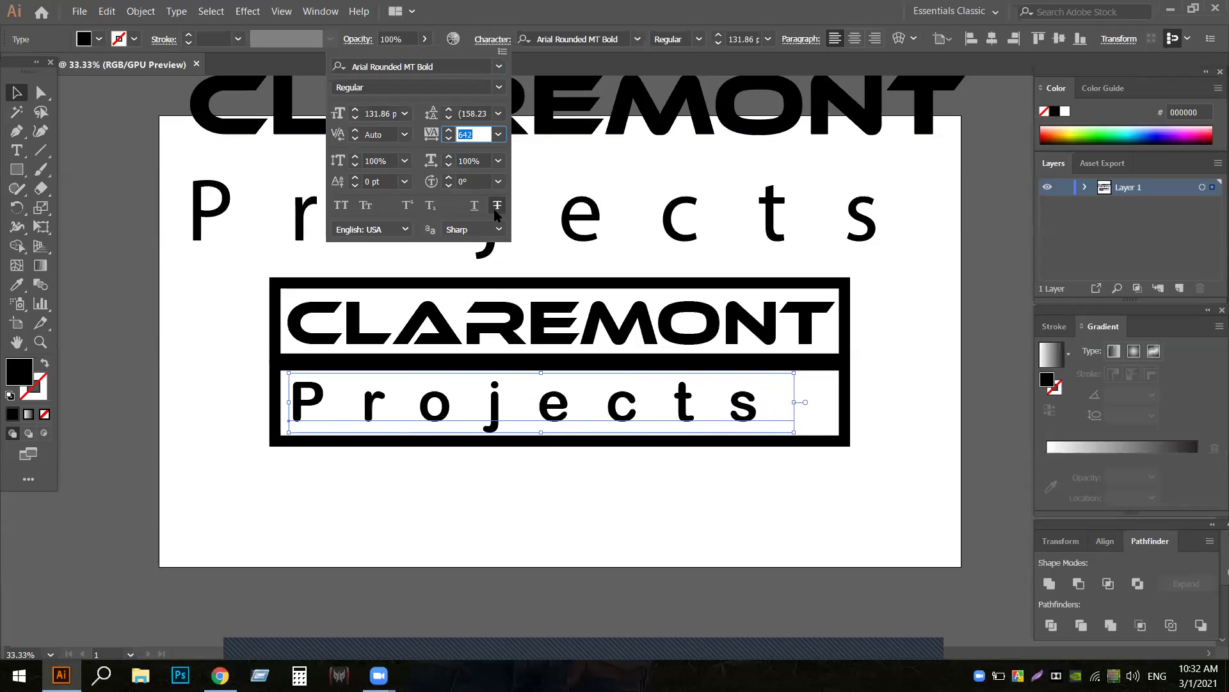
key(Up)
key(Up)
key(Up)
key(Up)
key(Up)
key(Up)
key(Up)
key(Up)
key(Up)
key(Up)
key(Up)
key(Up)
key(Up)
key(Up)
key(Up)
key(Up)
key(Up)
key(Up)
key(Up)
key(Up)
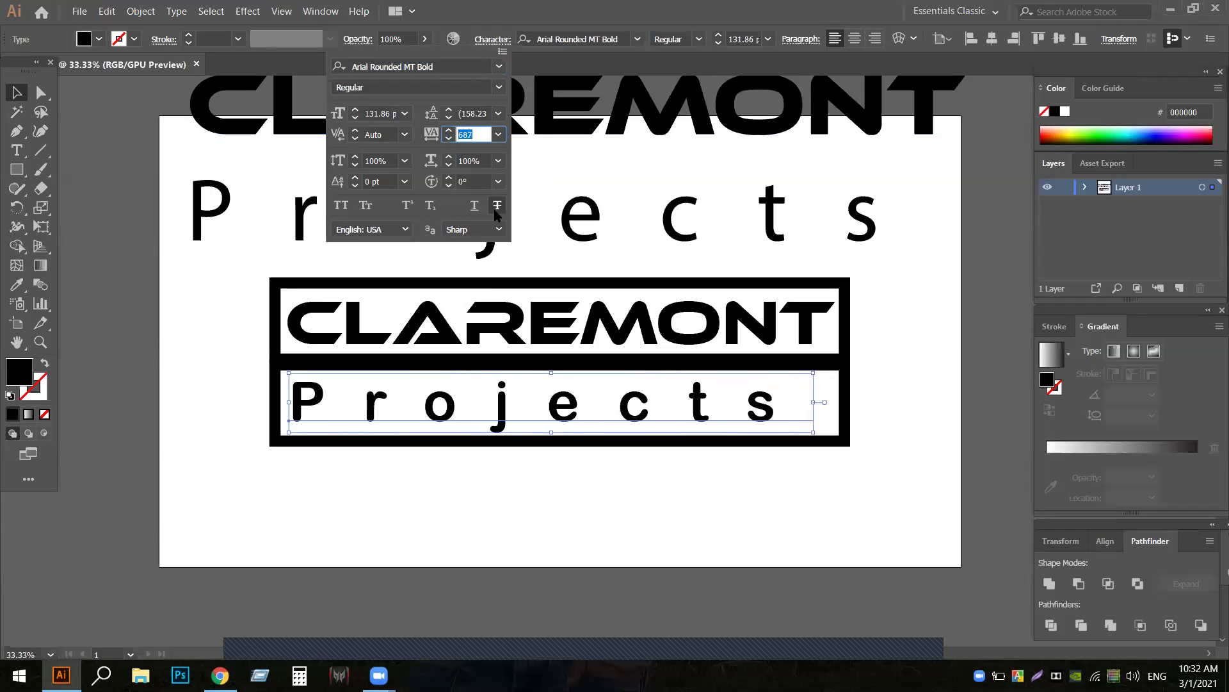
key(Up)
key(Up)
key(Up)
key(Up)
key(Up)
key(Up)
key(Up)
key(Up)
key(Up)
key(Up)
key(Up)
key(Up)
key(Up)
key(Up)
key(Up)
key(Up)
key(Up)
key(Up)
key(Up)
key(Up)
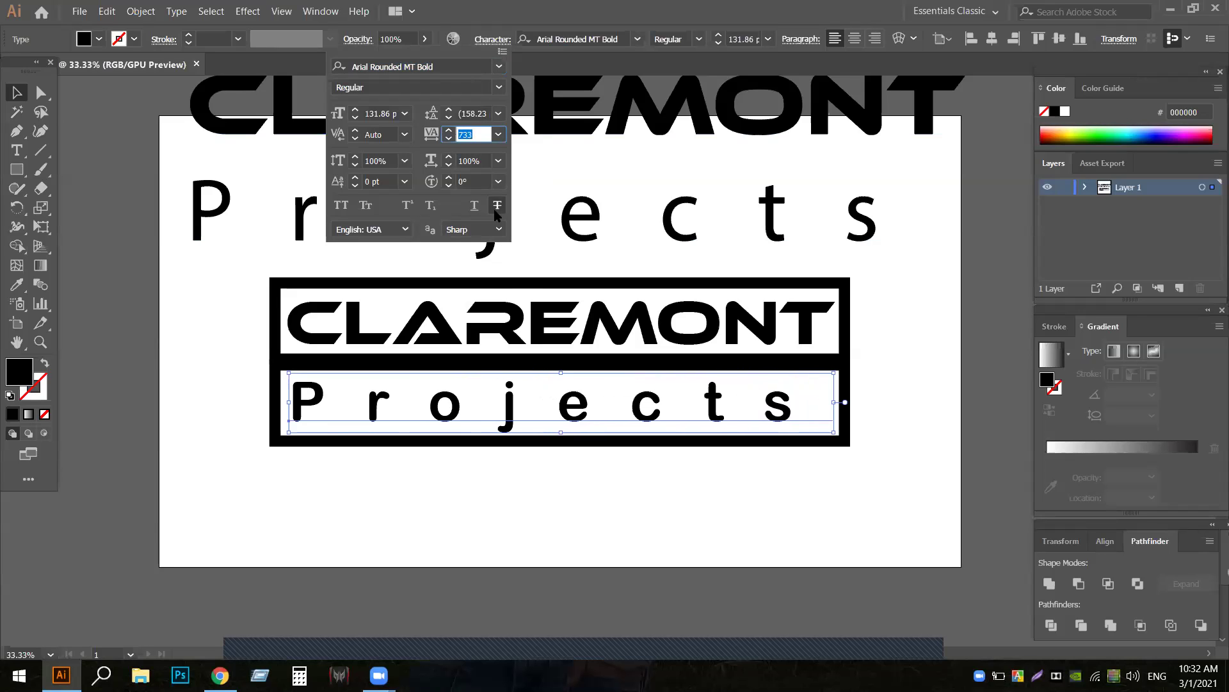
key(Up)
key(Up)
key(Up)
key(Up)
key(Up)
key(Up)
key(Up)
key(Up)
key(Up)
key(Up)
key(Up)
key(Up)
key(Up)
key(Up)
key(Up)
key(Up)
key(Up)
key(Up)
key(Up)
key(Up)
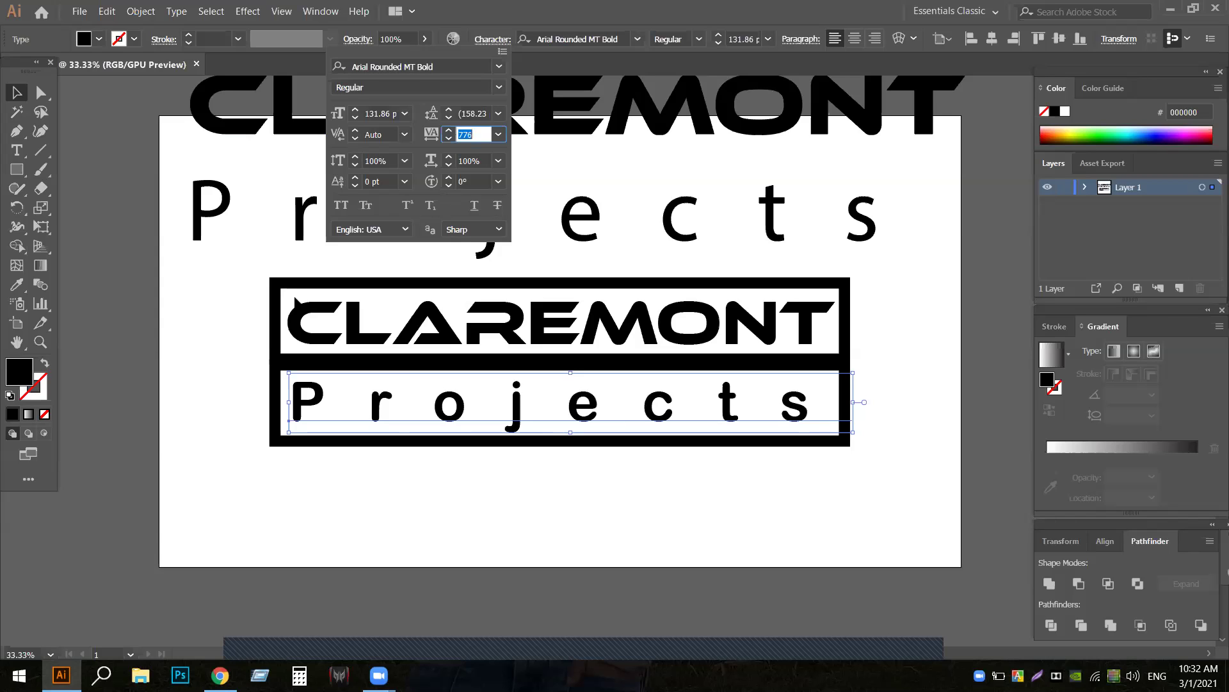
click(12, 95)
click(218, 368)
click(663, 413)
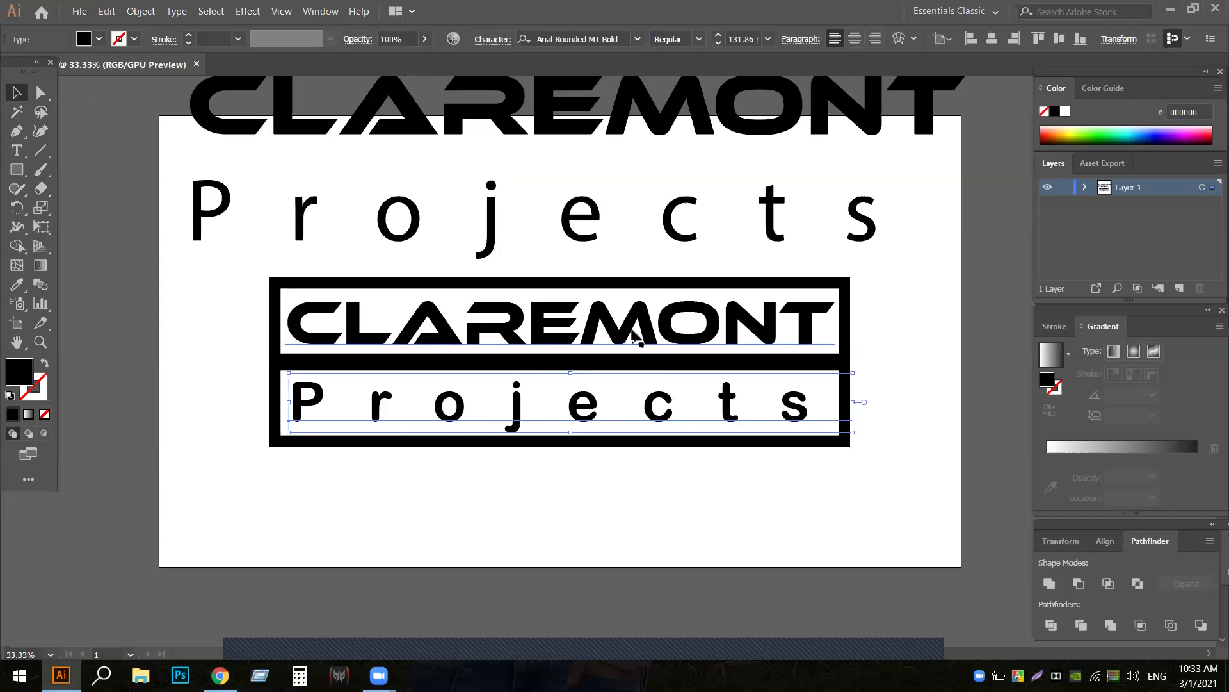
click(634, 330)
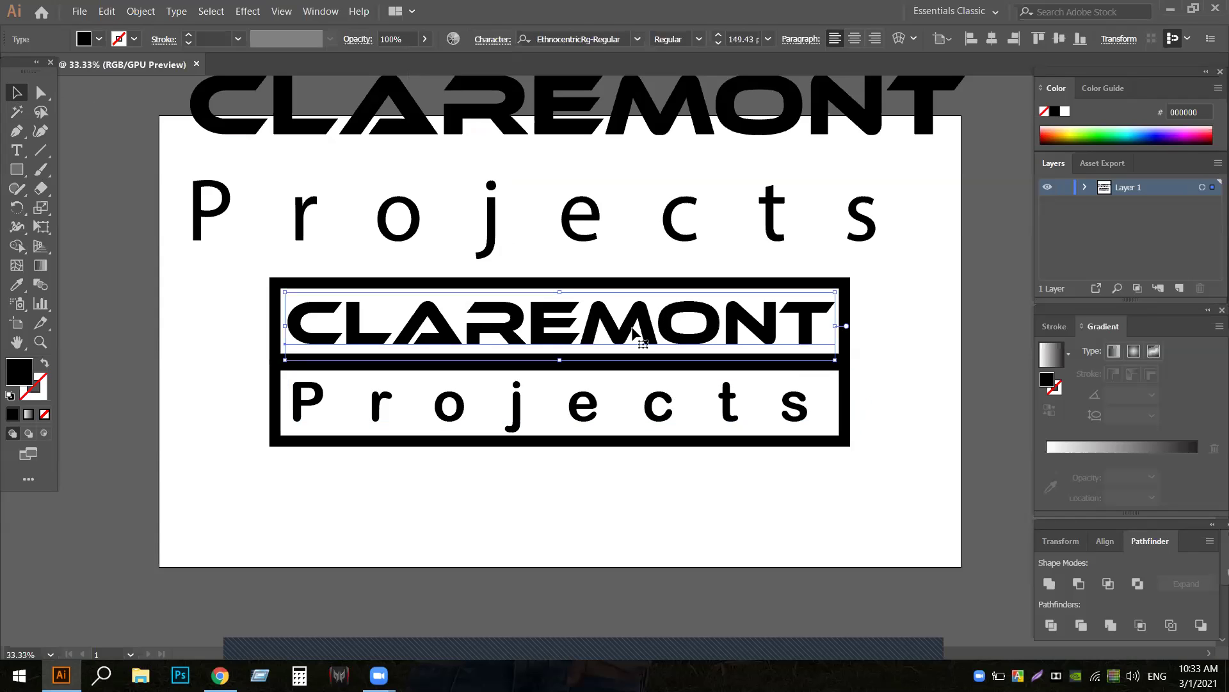
click(581, 413)
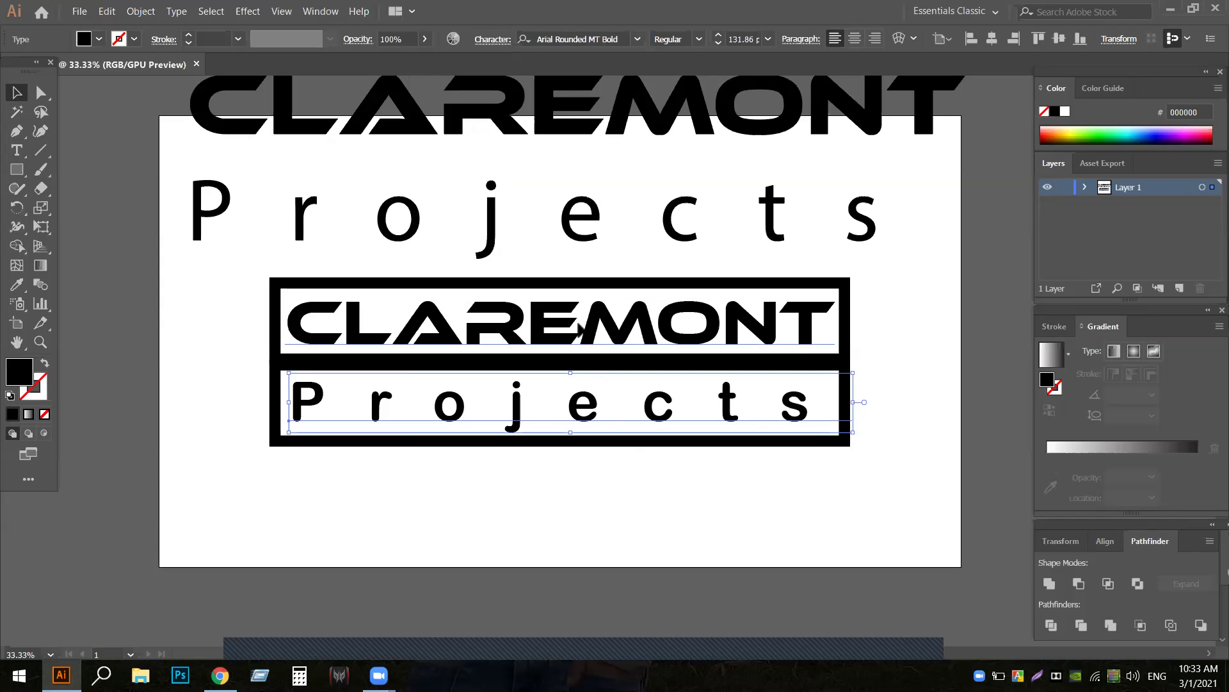
shift+click(512, 335)
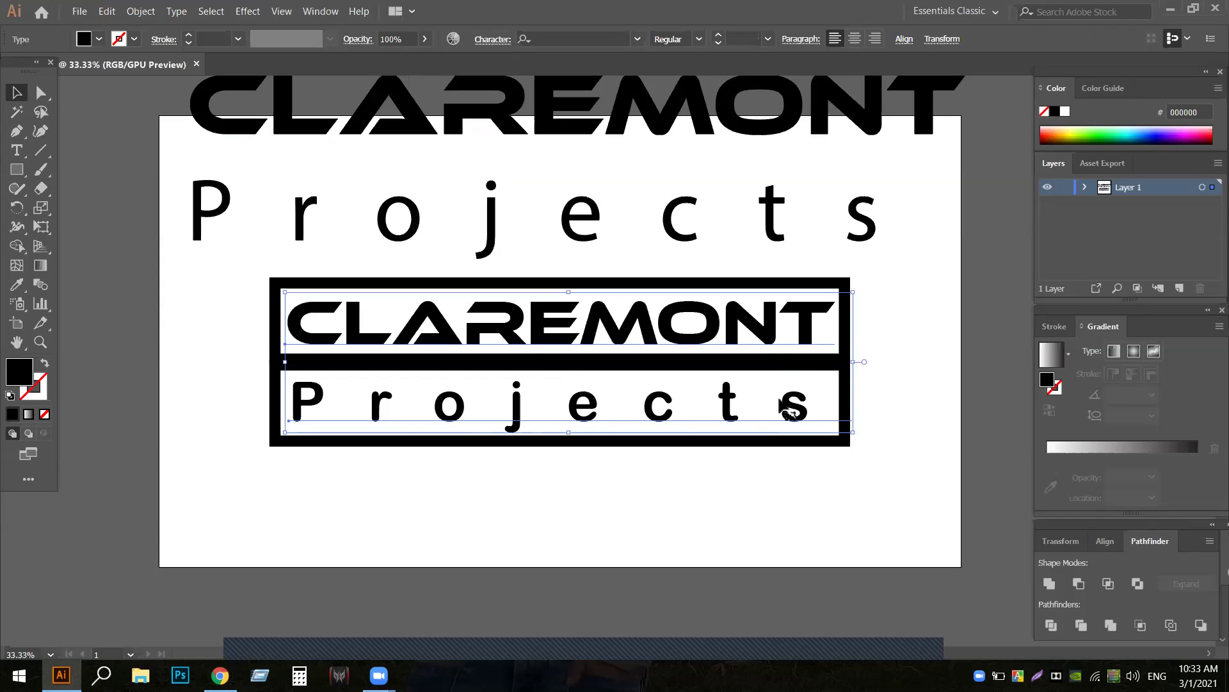
click(357, 461)
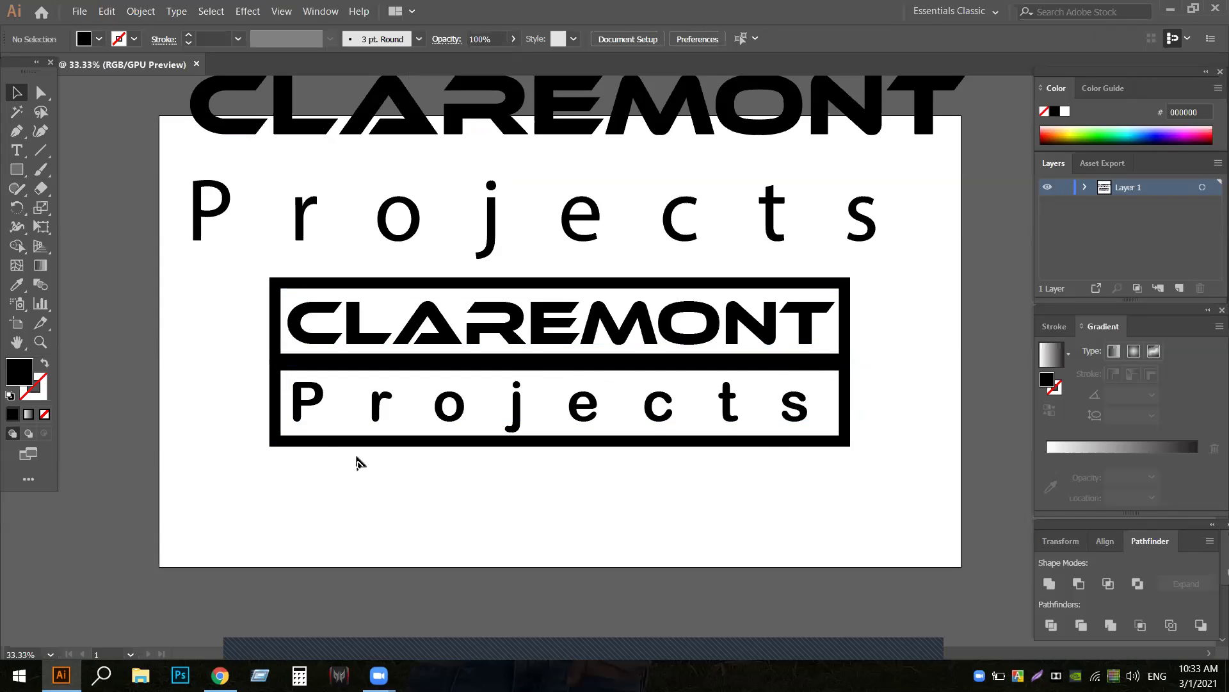
- Expand both frame rectangles together, with Fill and Stroke included, to turn their outlines into shapes
click(313, 440)
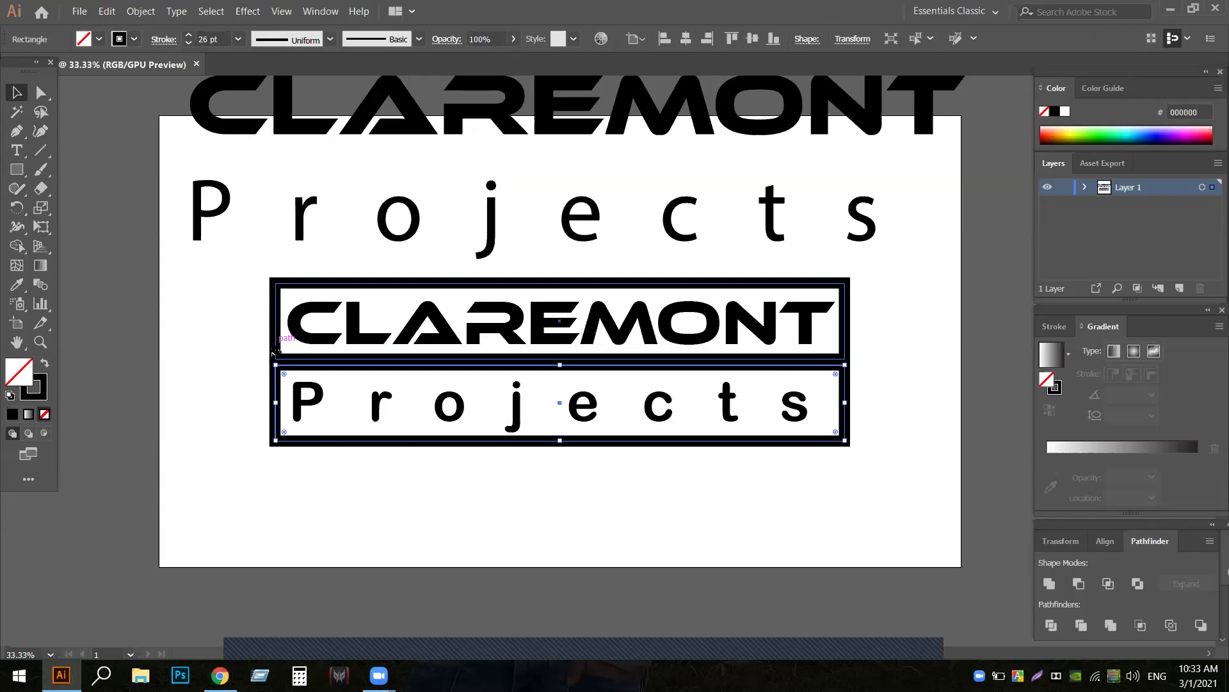
shift+click(274, 351)
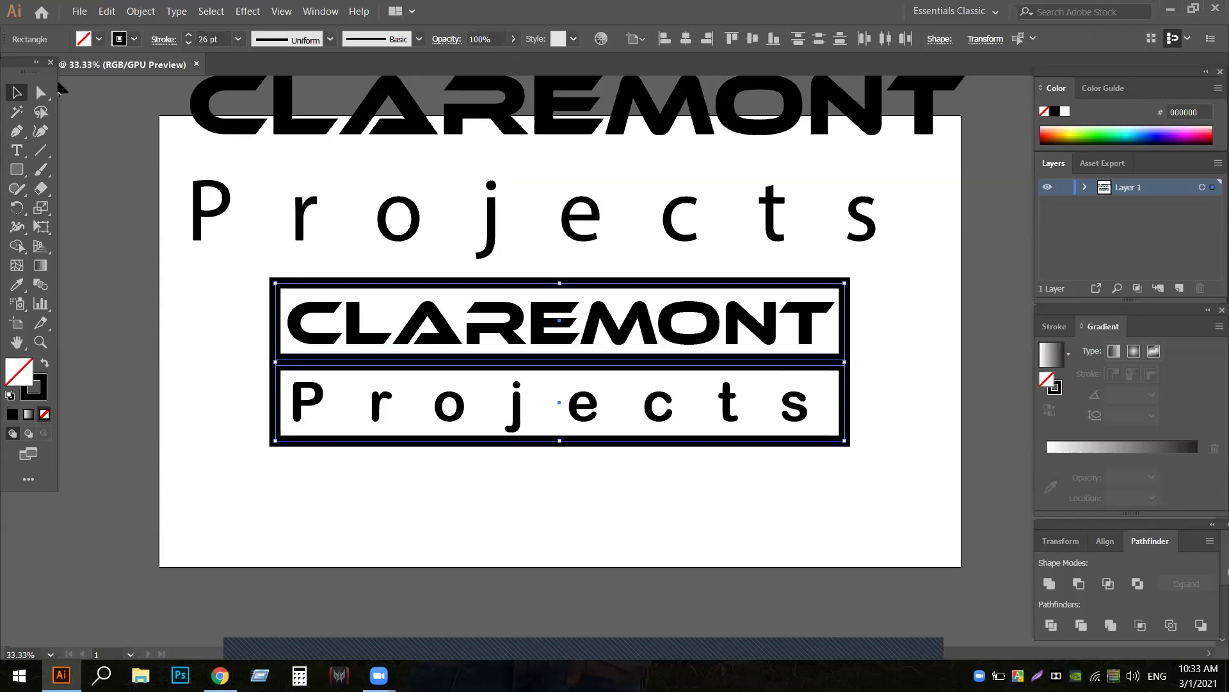
click(138, 11)
click(156, 163)
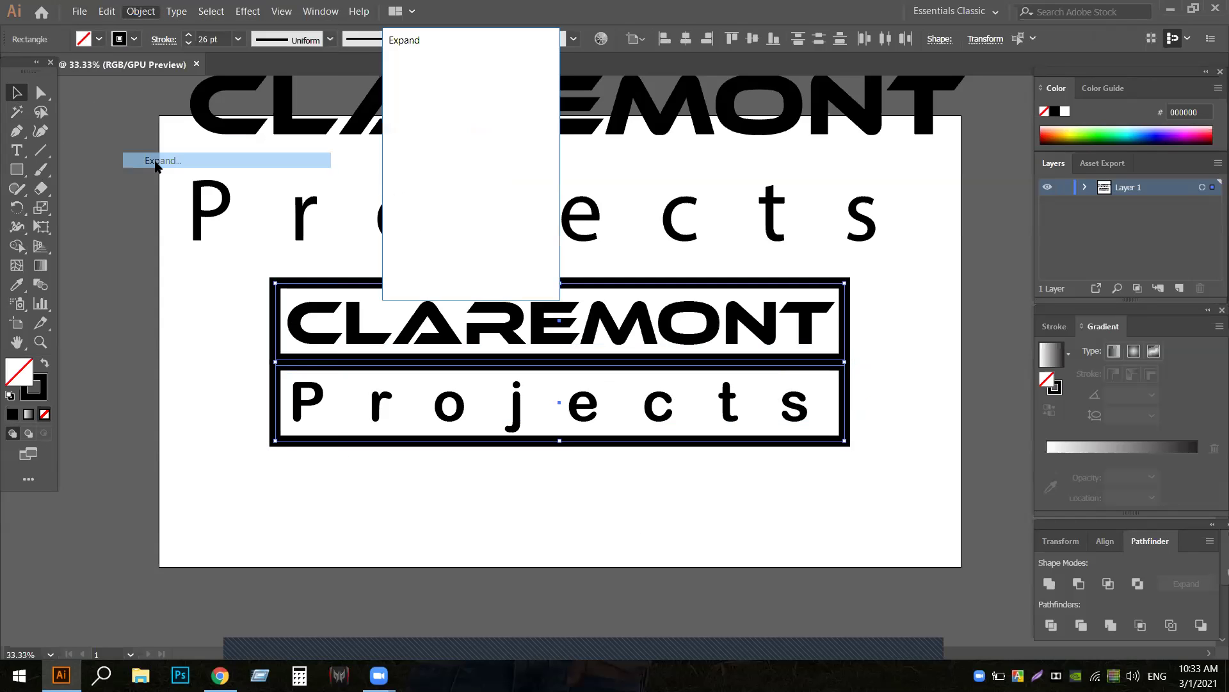
click(446, 268)
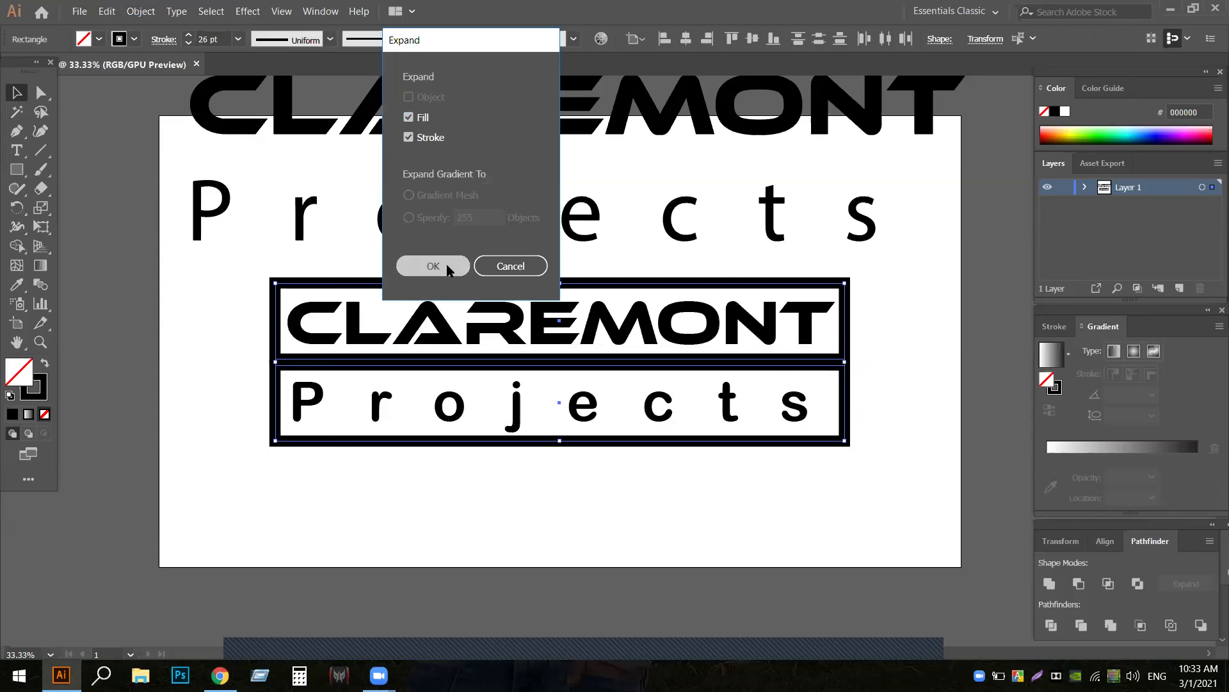
click(222, 336)
- Convert the framed CLAREMONT and Projects texts to outlines
click(316, 405)
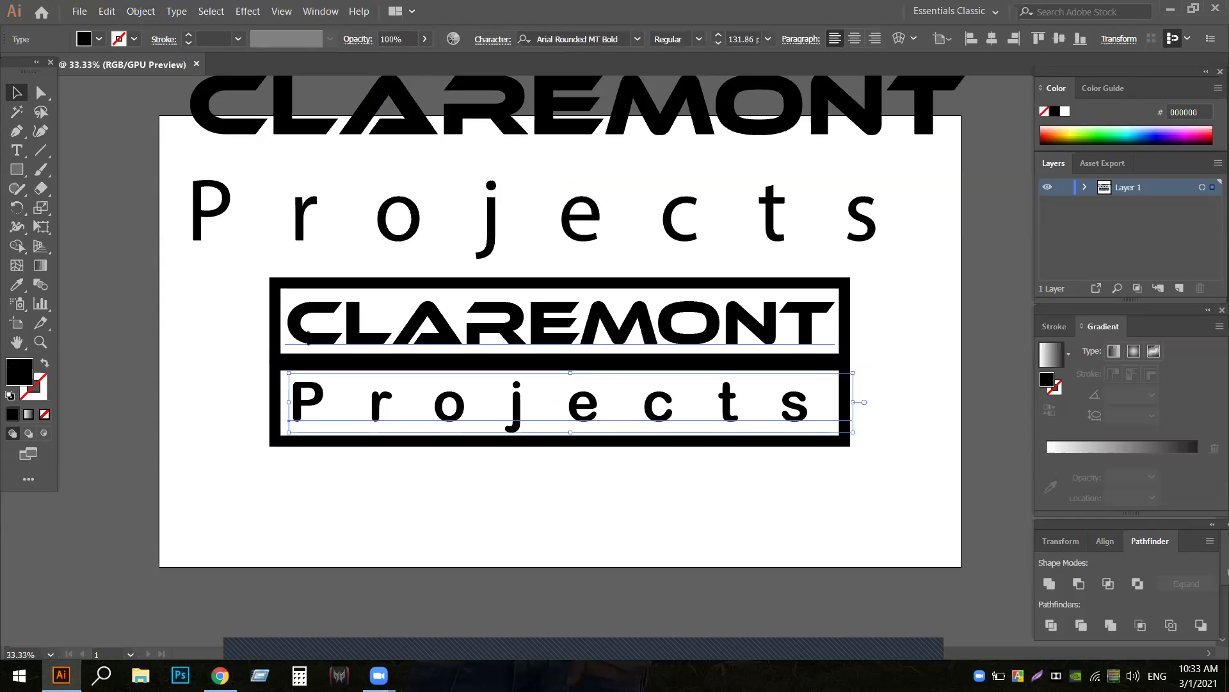
shift+click(309, 337)
right_click(309, 332)
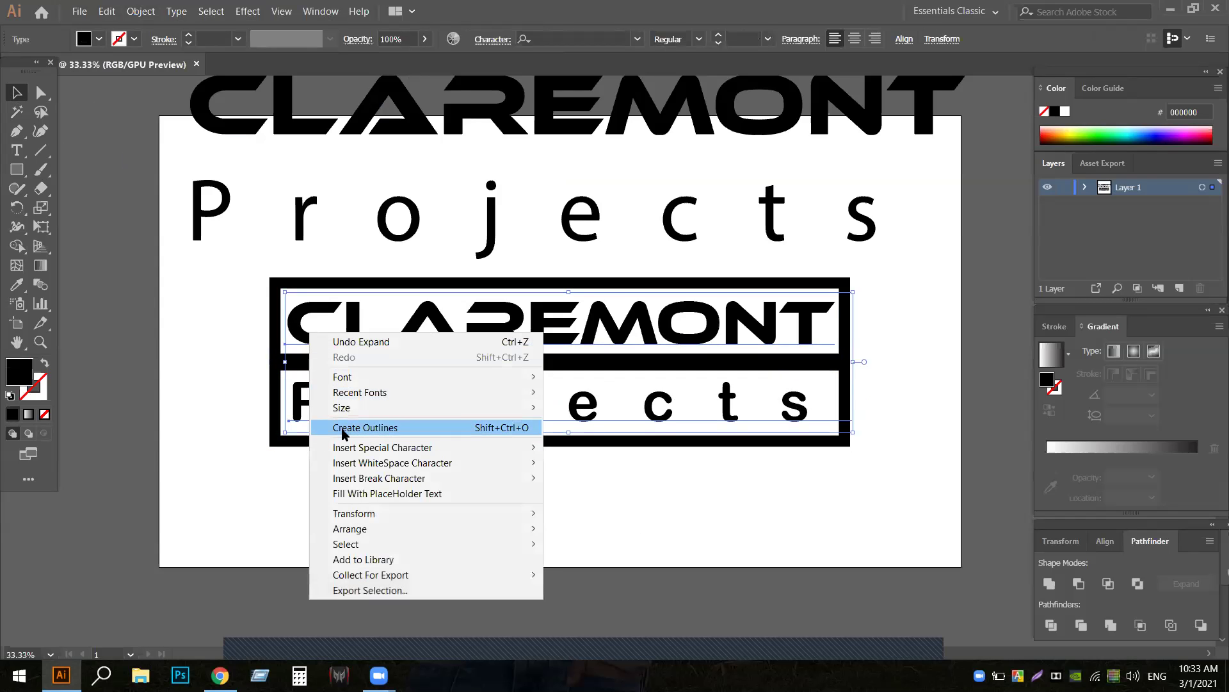
click(365, 428)
click(248, 494)
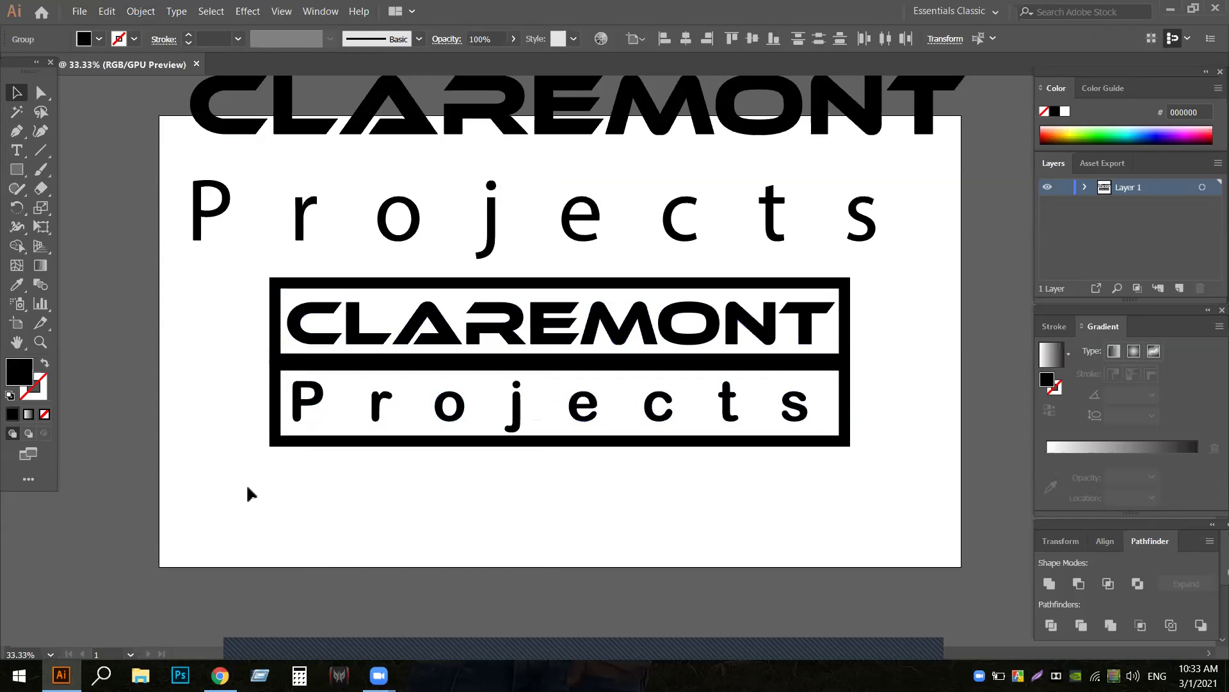
- Unite the two expanded frames around CLAREMONT and Projects into a single shape
click(294, 373)
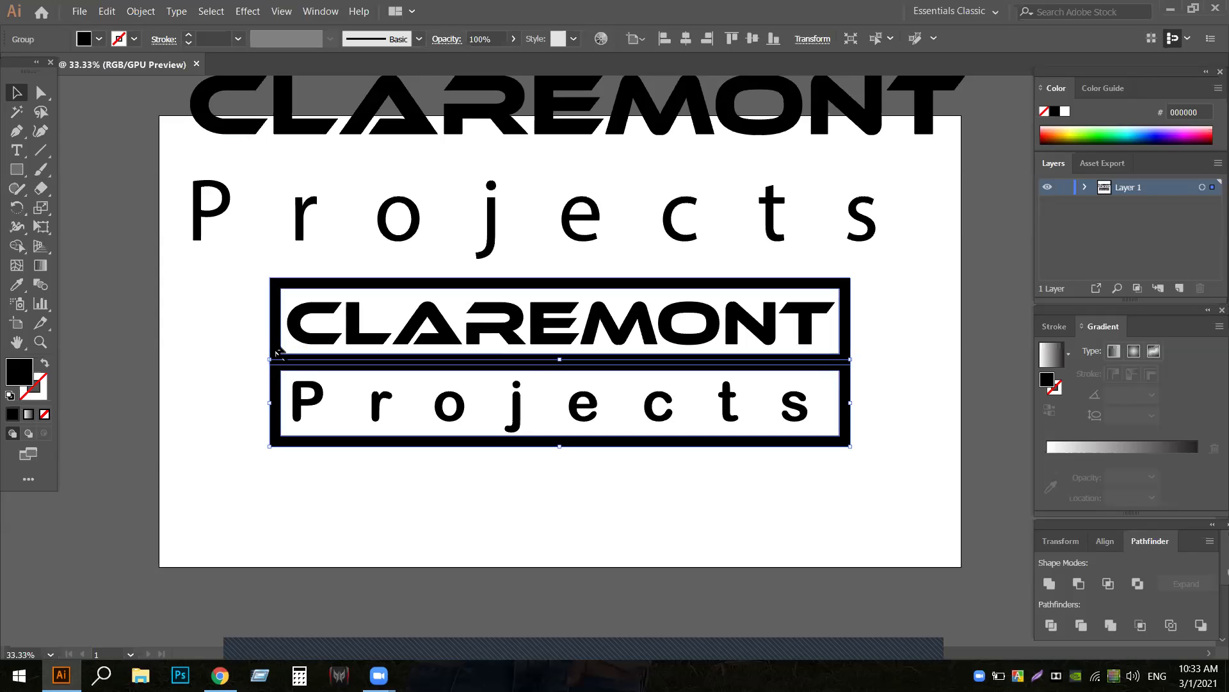
shift+click(276, 352)
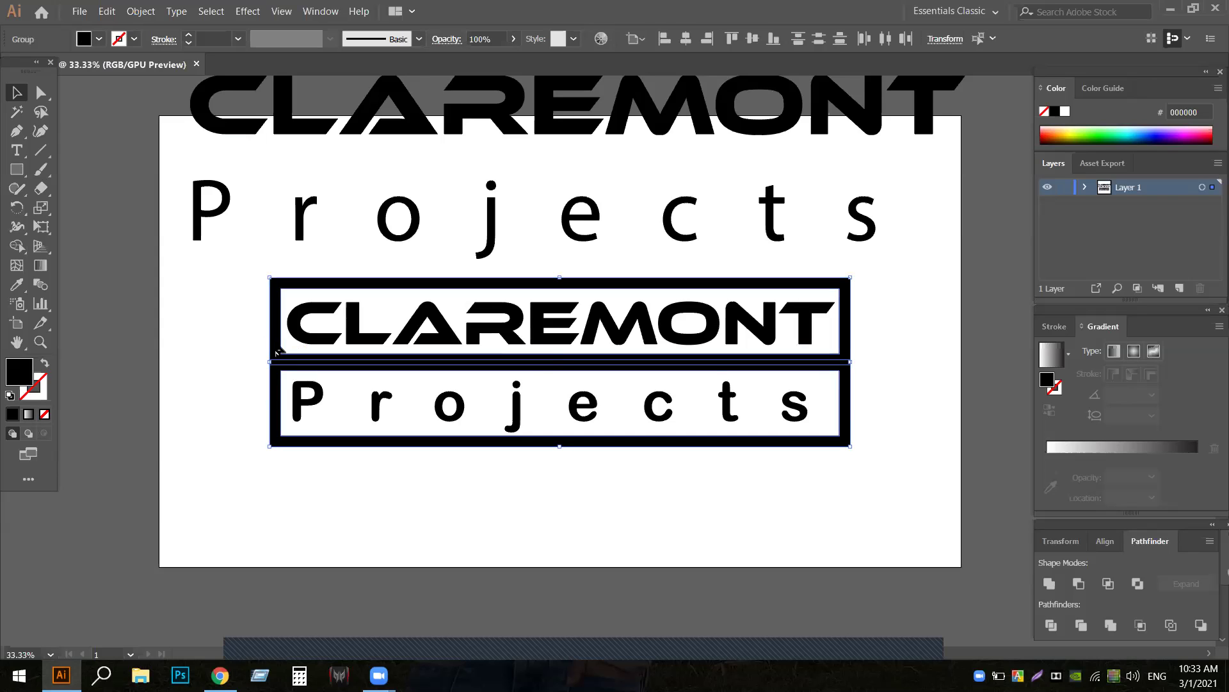
click(1051, 584)
click(511, 495)
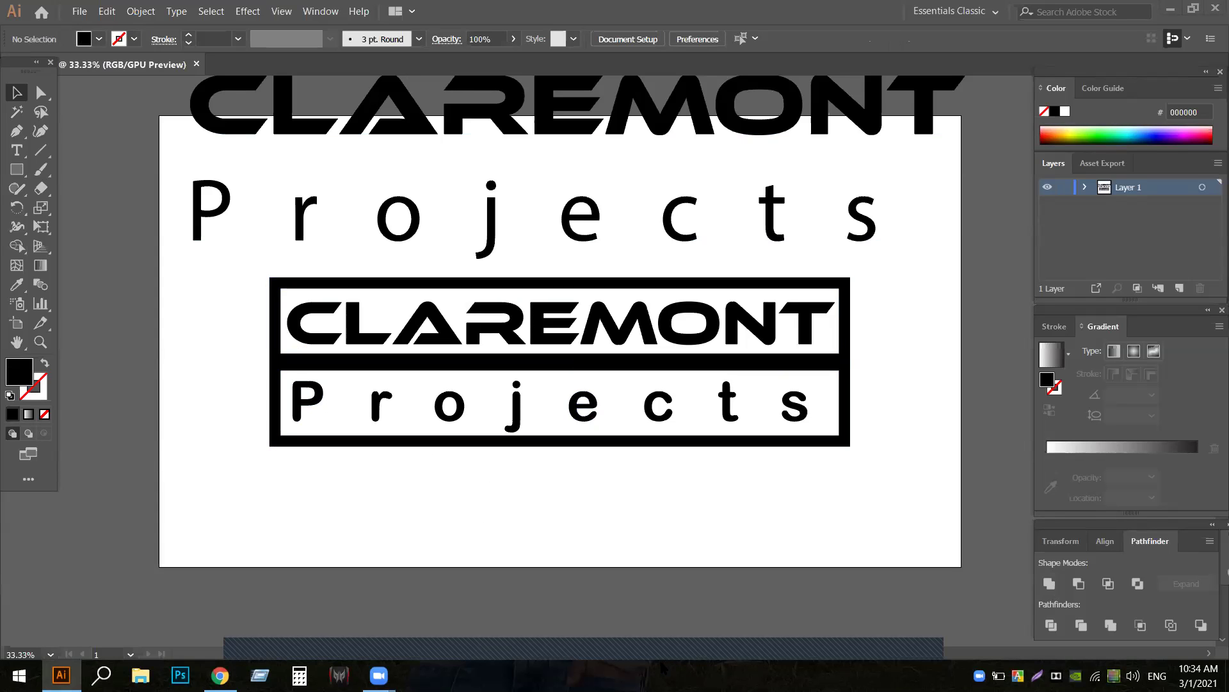
- Draw a black-filled rectangle over the upper frame, covering its opening and the CLAREMONT lettering
click(21, 168)
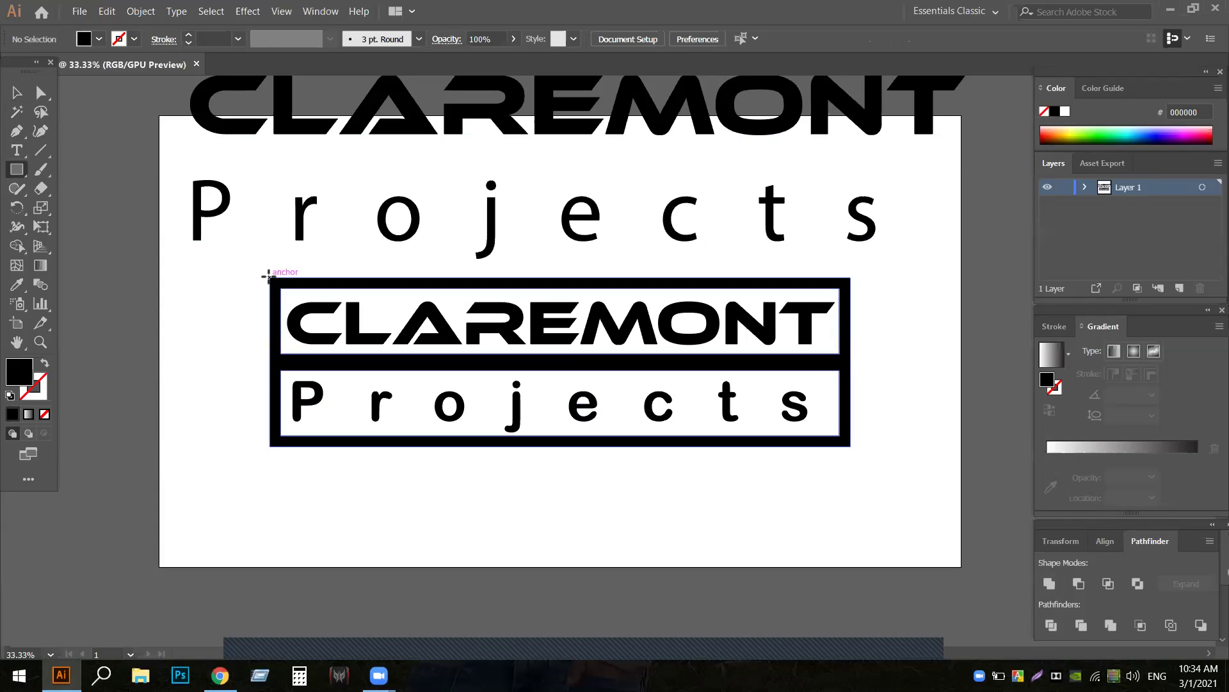
mouse_move(278, 285)
mouse_down()
mouse_move(550, 337)
mouse_move(842, 357)
mouse_up()
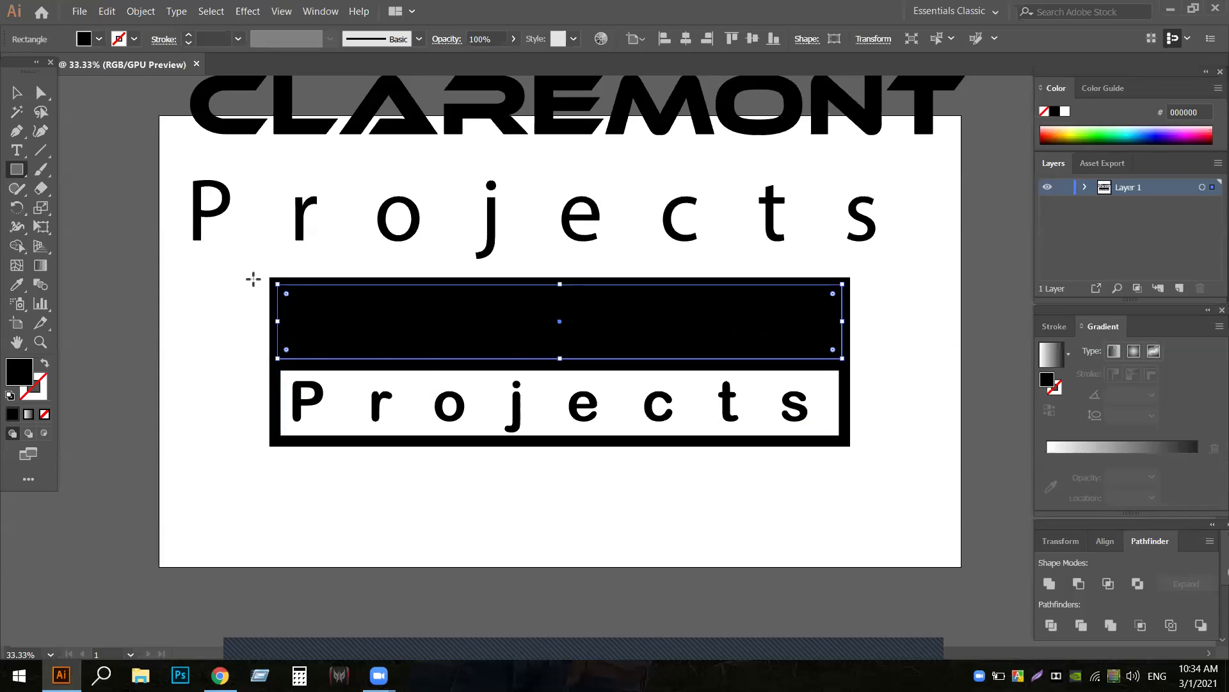
- Try a larger black rectangle extending past both sides of the upper frame, and remove it
mouse_move(222, 264)
mouse_down()
mouse_move(263, 282)
mouse_move(868, 358)
mouse_up()
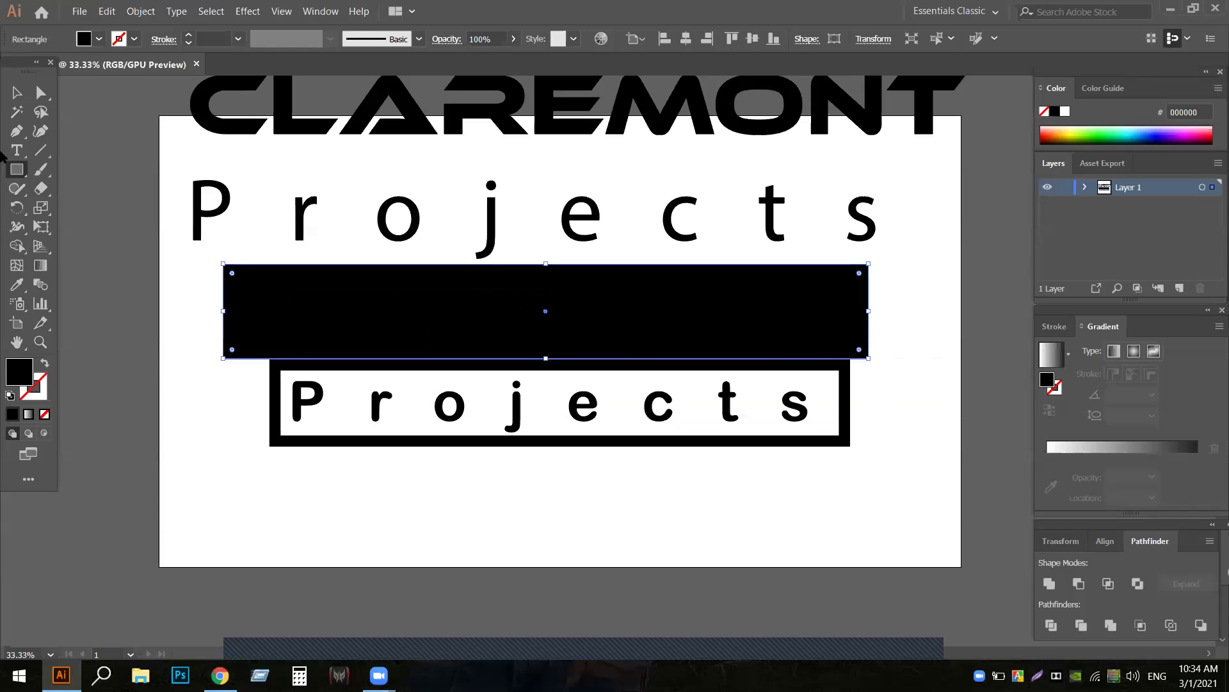
key(ctrl+z)
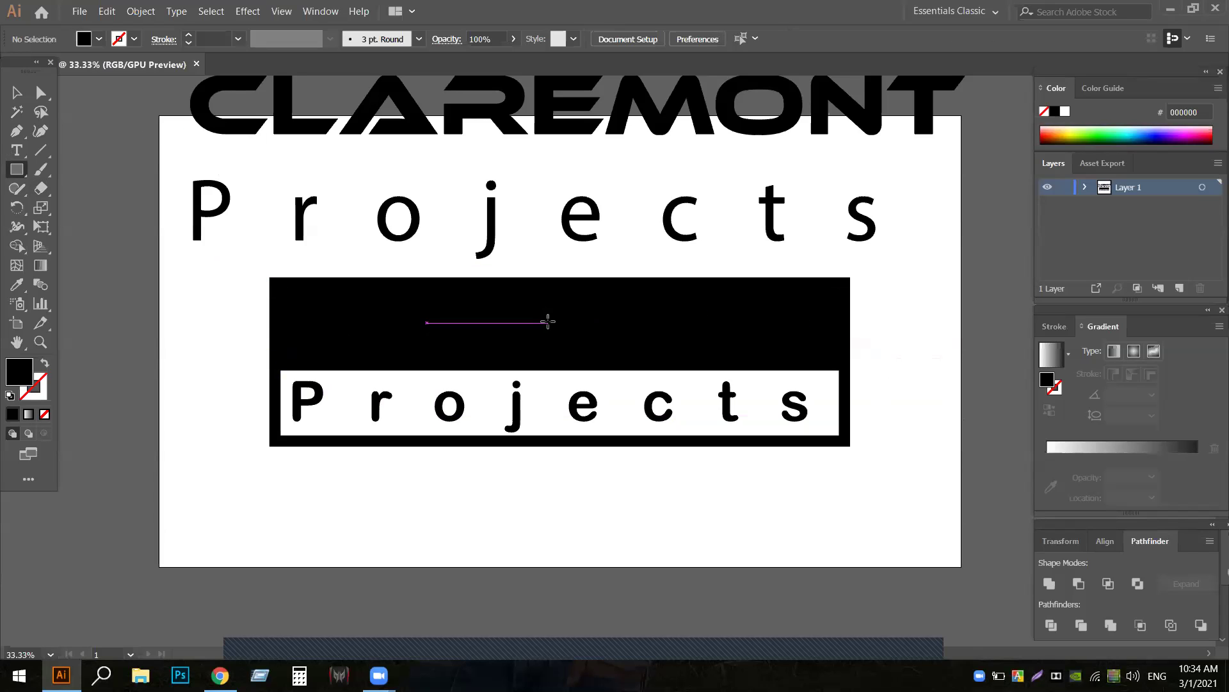
click(548, 322)
click(755, 189)
- Send the black rectangle covering the upper frame to the back, behind the CLAREMONT lettering
click(17, 93)
click(448, 333)
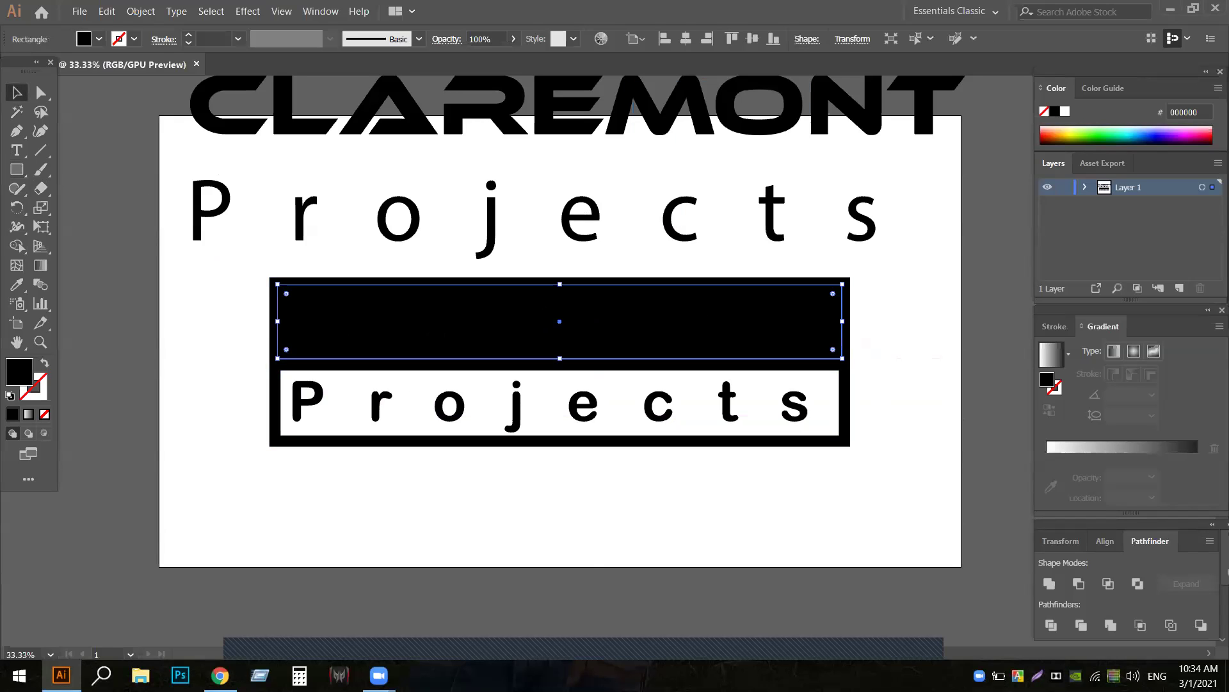
right_click(437, 318)
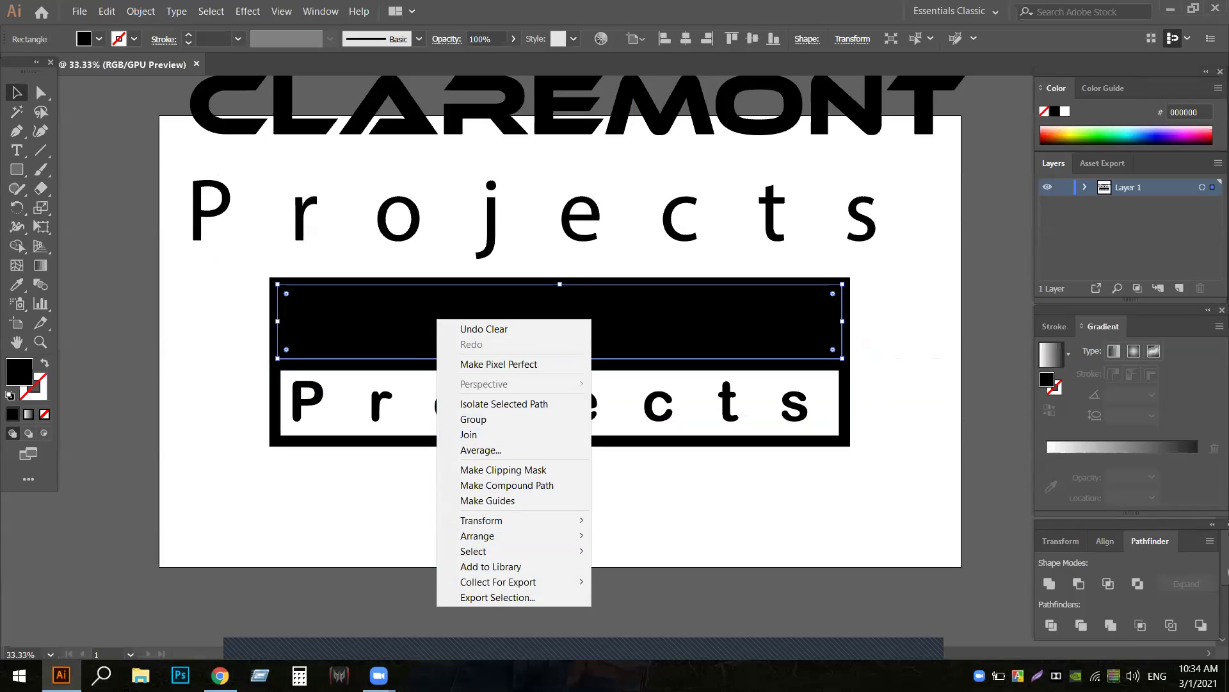
click(262, 637)
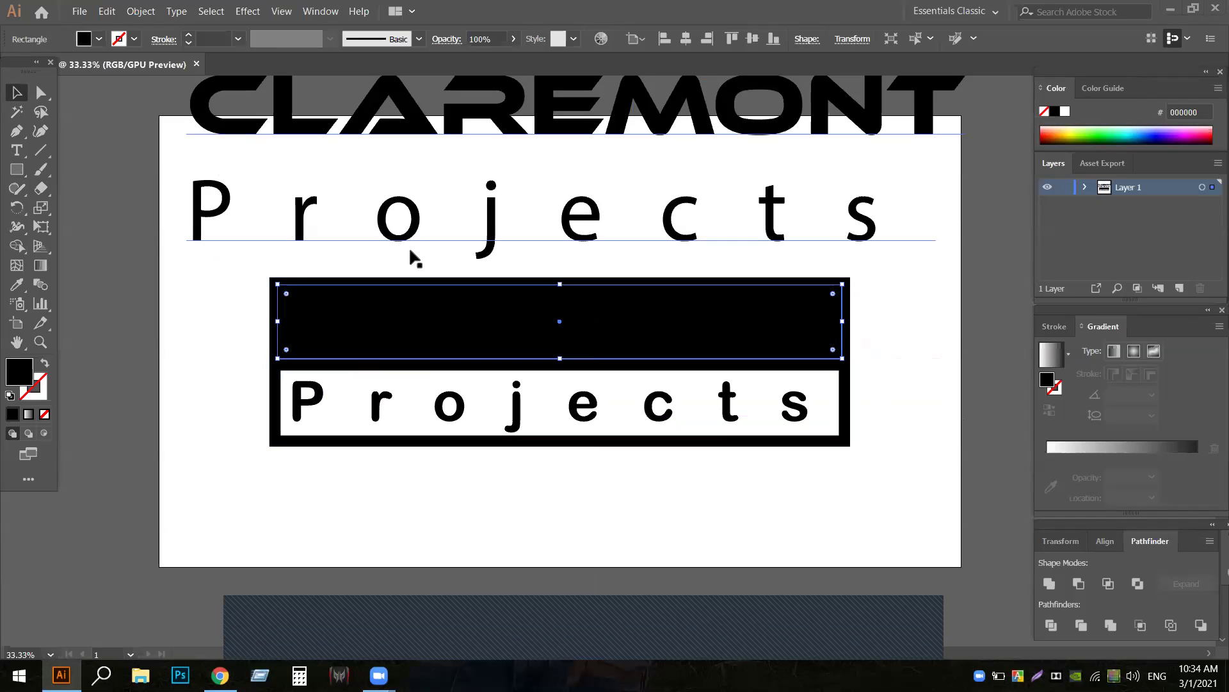
right_click(450, 327)
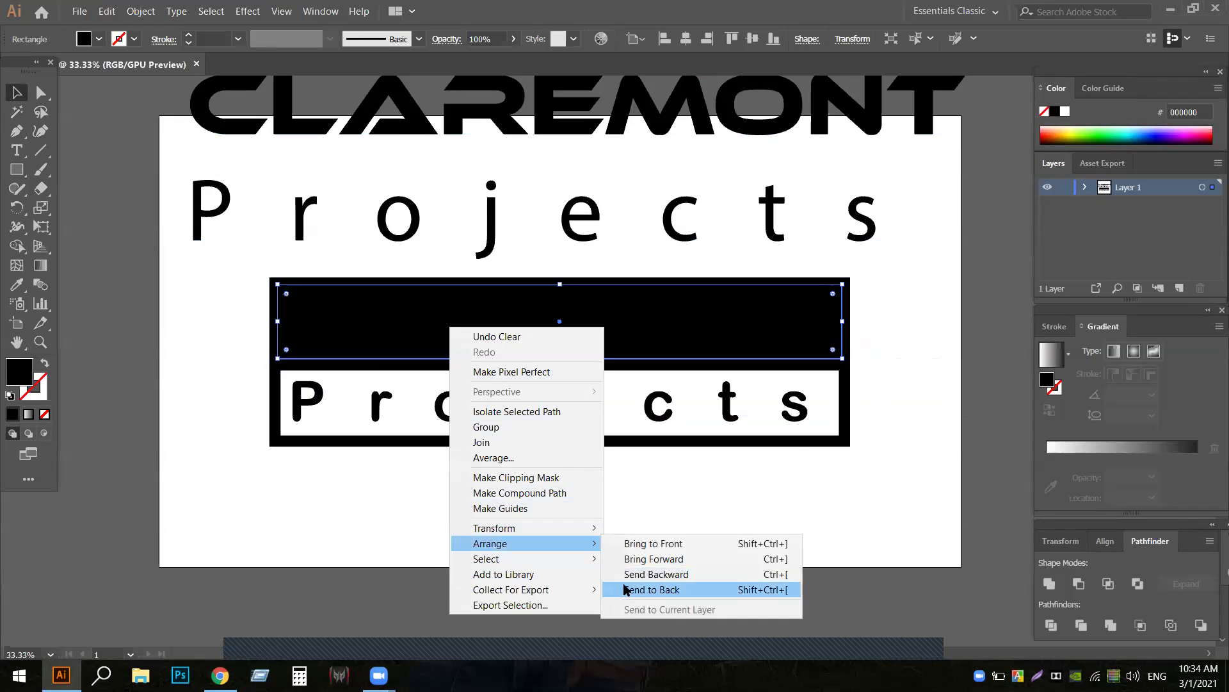
click(624, 588)
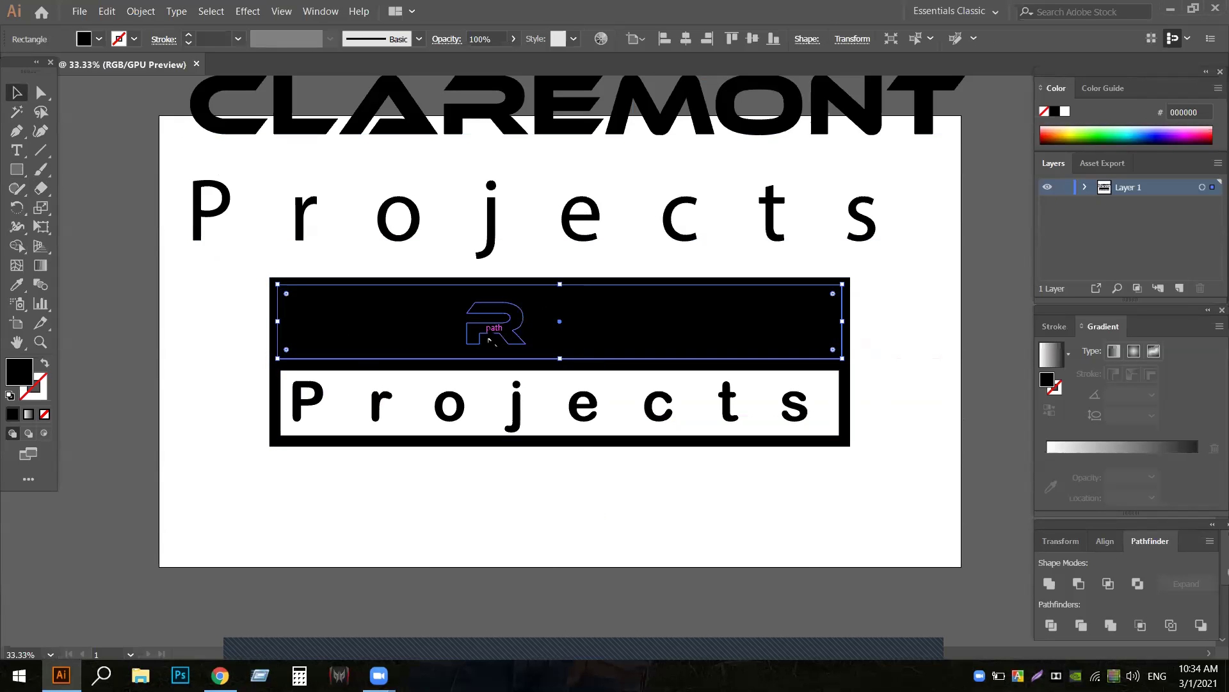
- Try combining the outlined CLAREMONT lettering and the united frame with the Minus Front shape mode
click(493, 326)
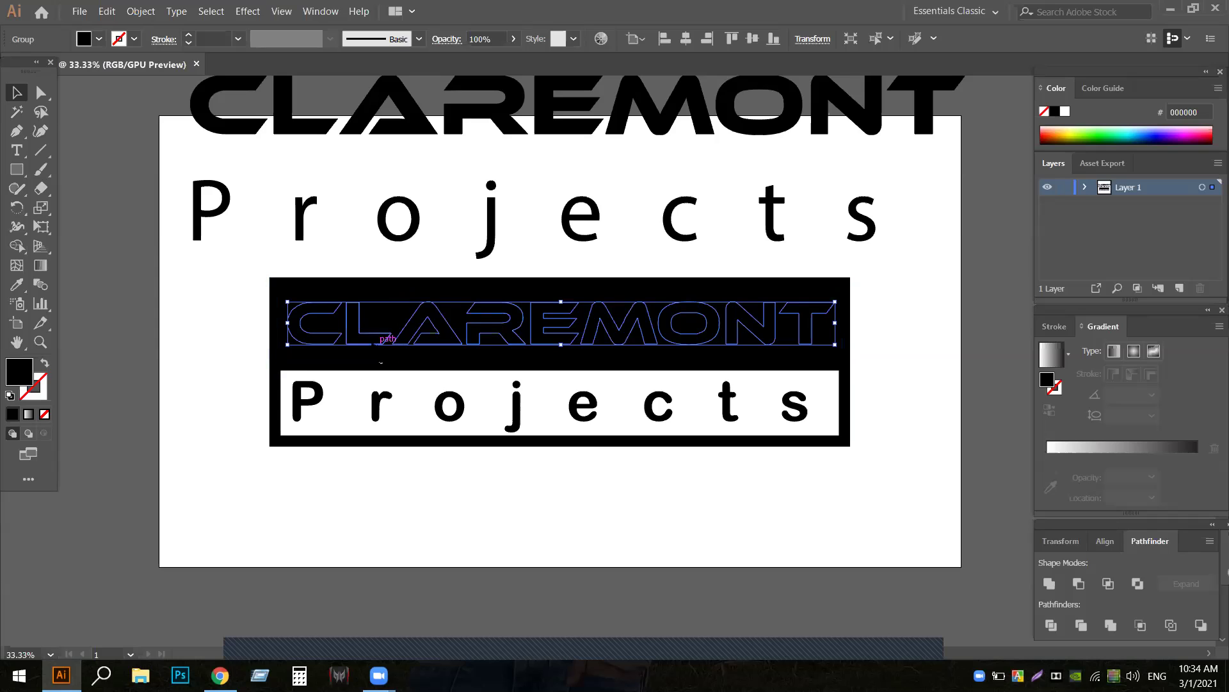
shift+click(305, 368)
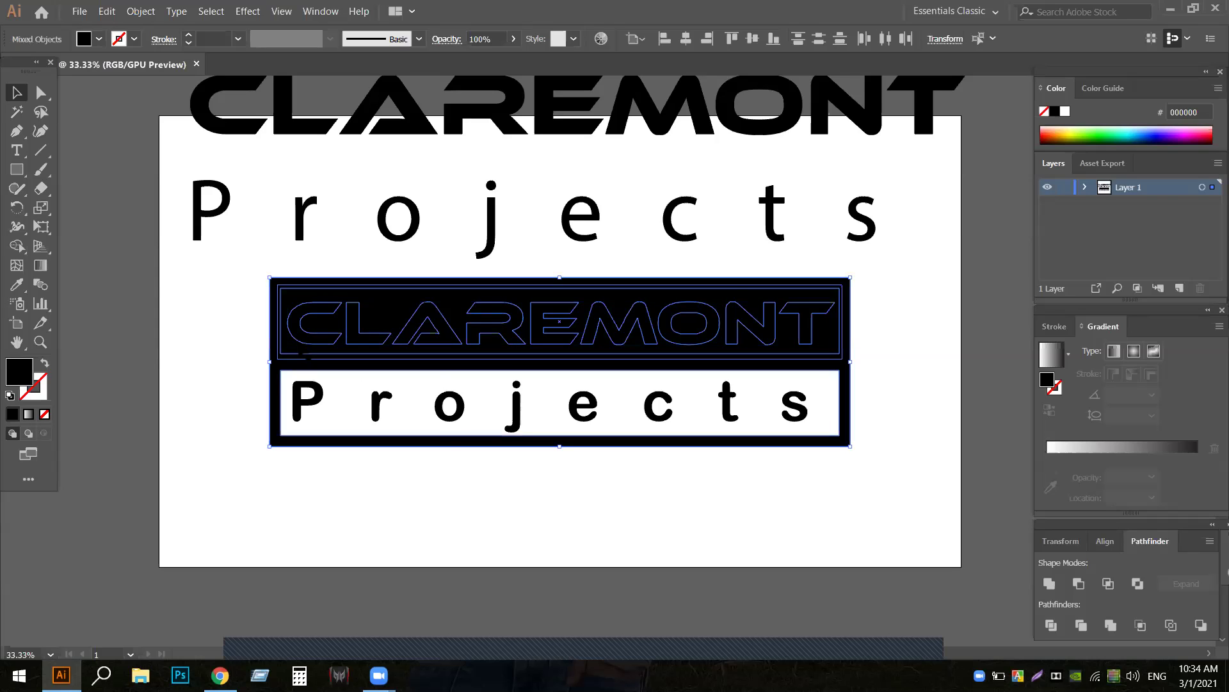
right_click(301, 323)
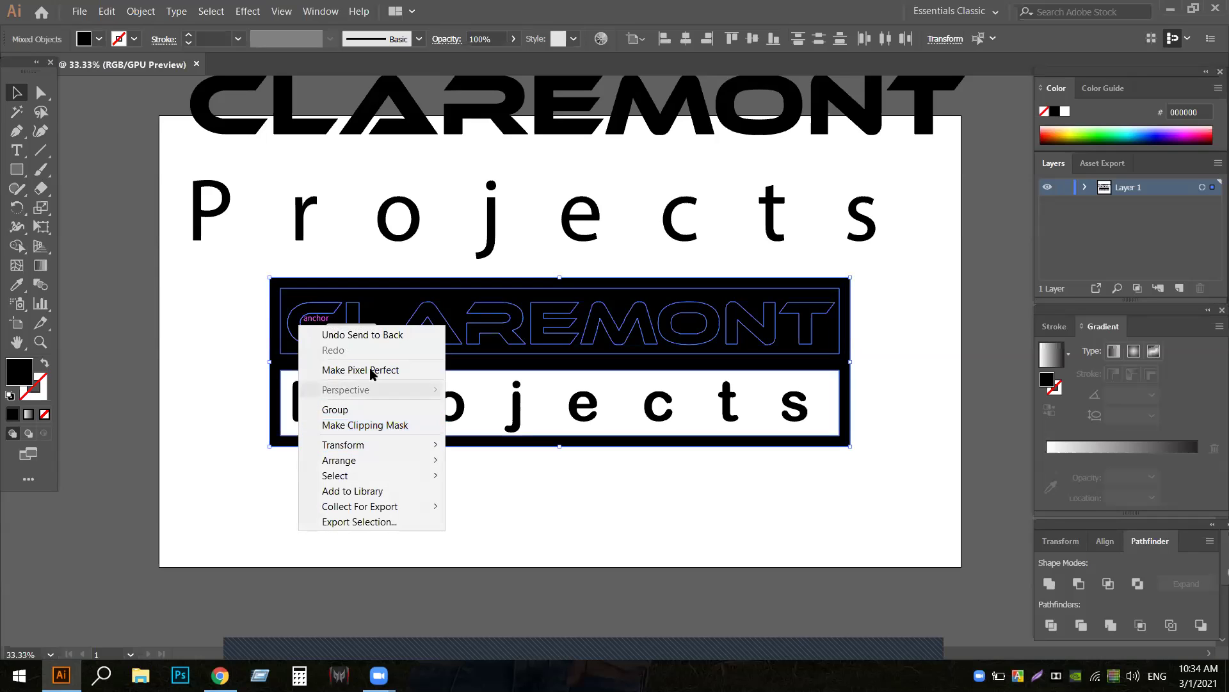
click(1085, 582)
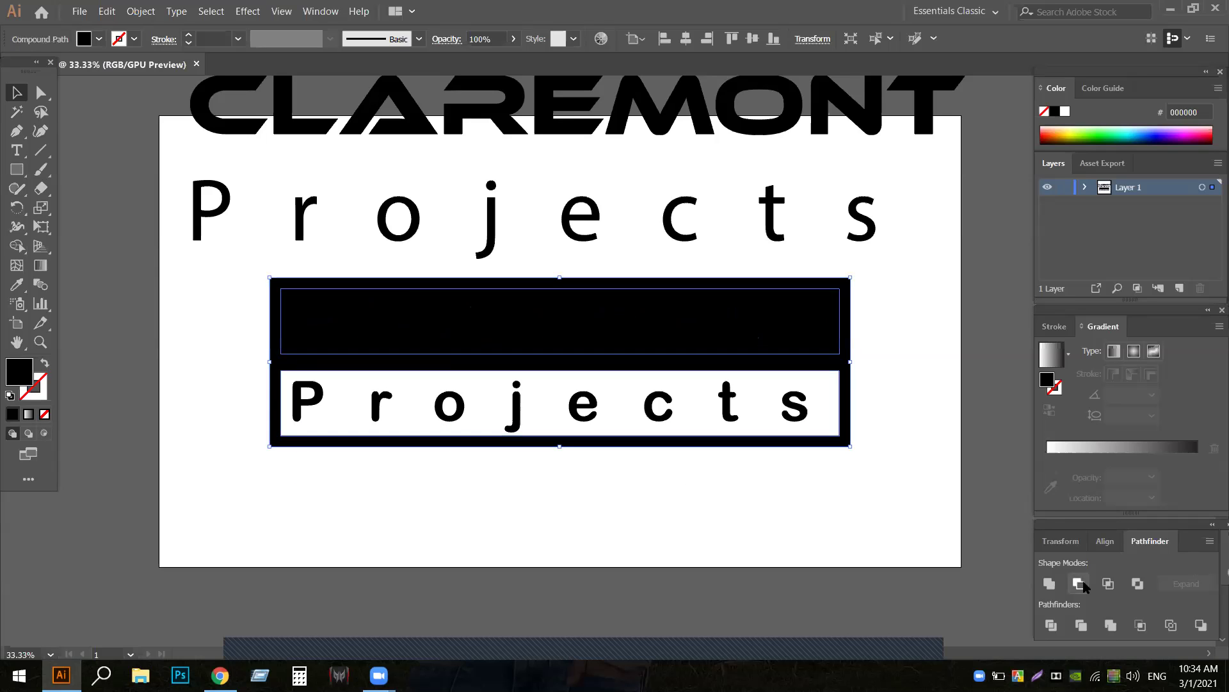
- Move the black rectangle out below the frame to inspect the cut, and undo the moves and the Minus Front operation
drag(401, 314, 588, 582)
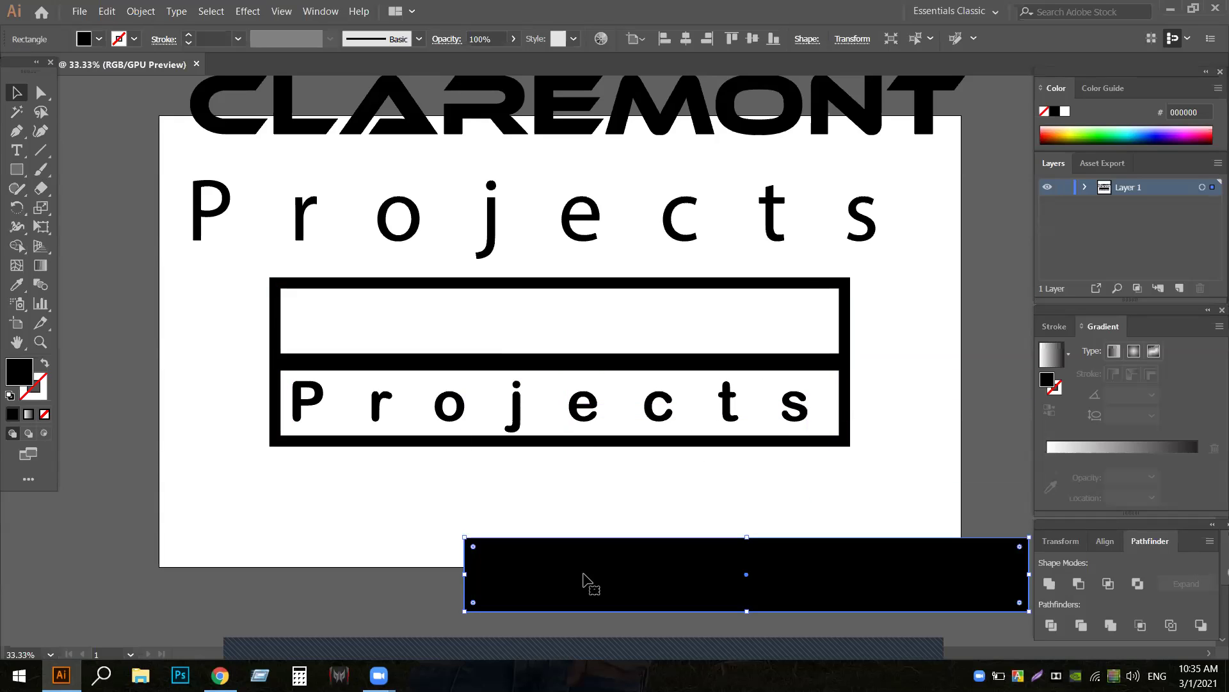
click(508, 321)
drag(487, 563, 8, 542)
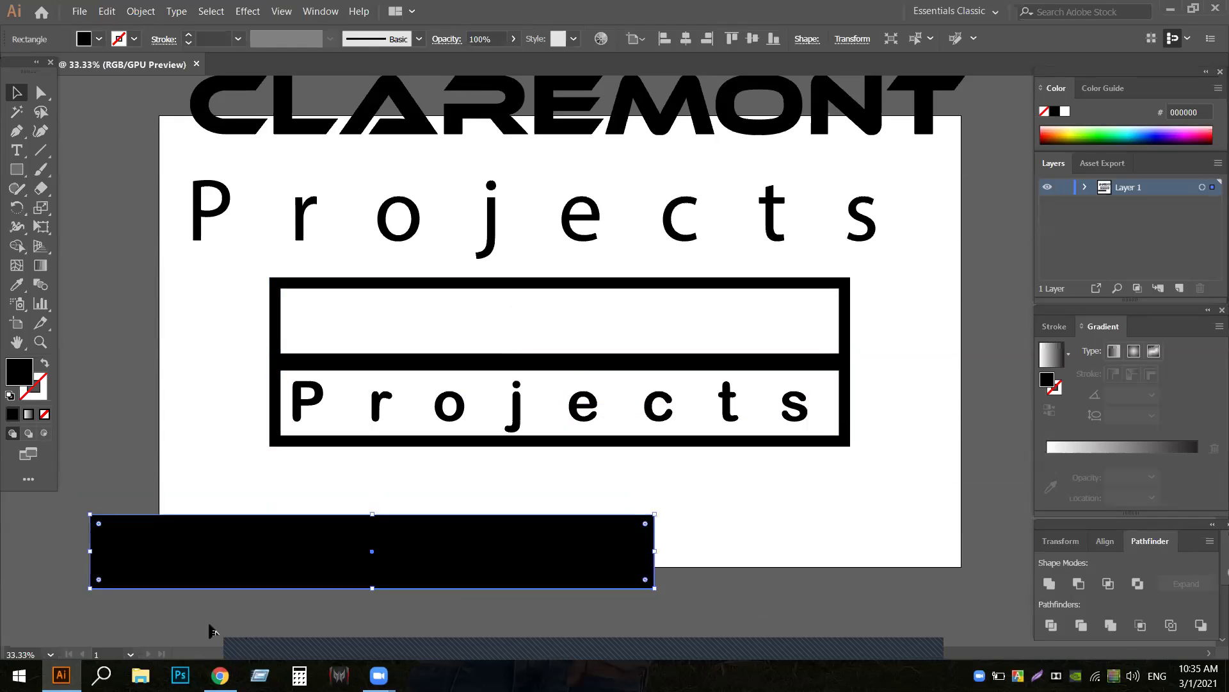
key(ctrl+z)
key(ctrl+z)
key(ctrl+z)
key(ctrl+z)
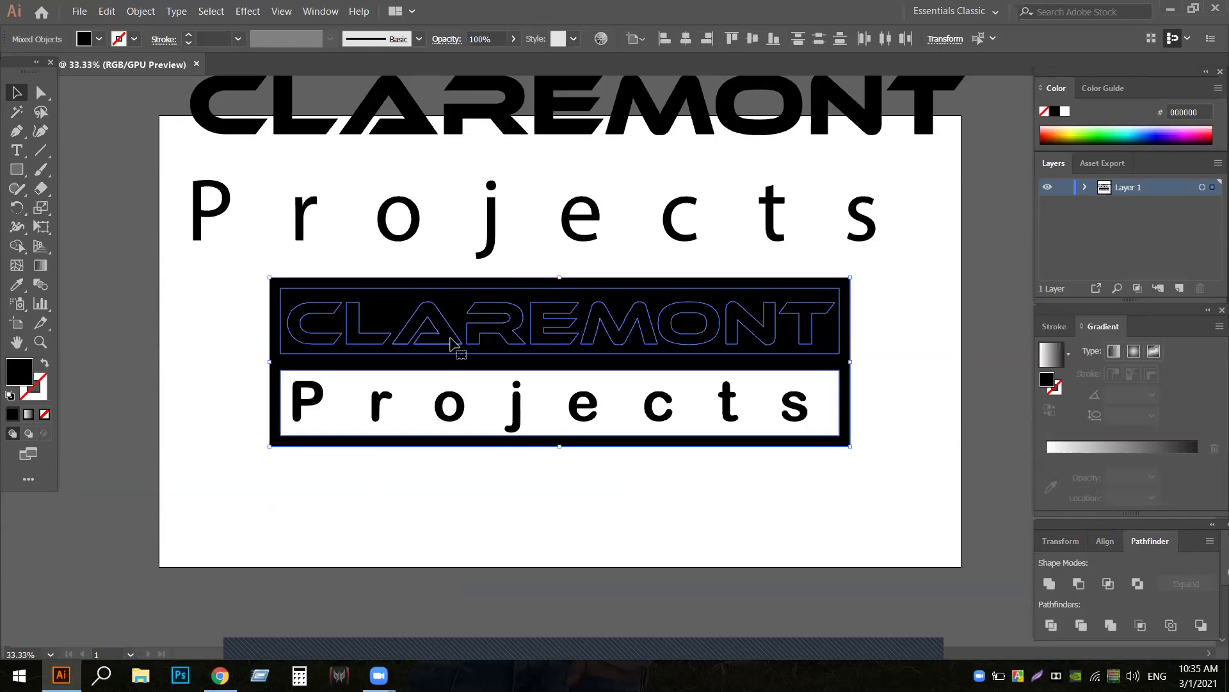
- Undo the last edits and move the outlined CLAREMONT lettering out below the frame to inspect it apart from the black rectangle
key(ctrl+z)
key(ctrl+z)
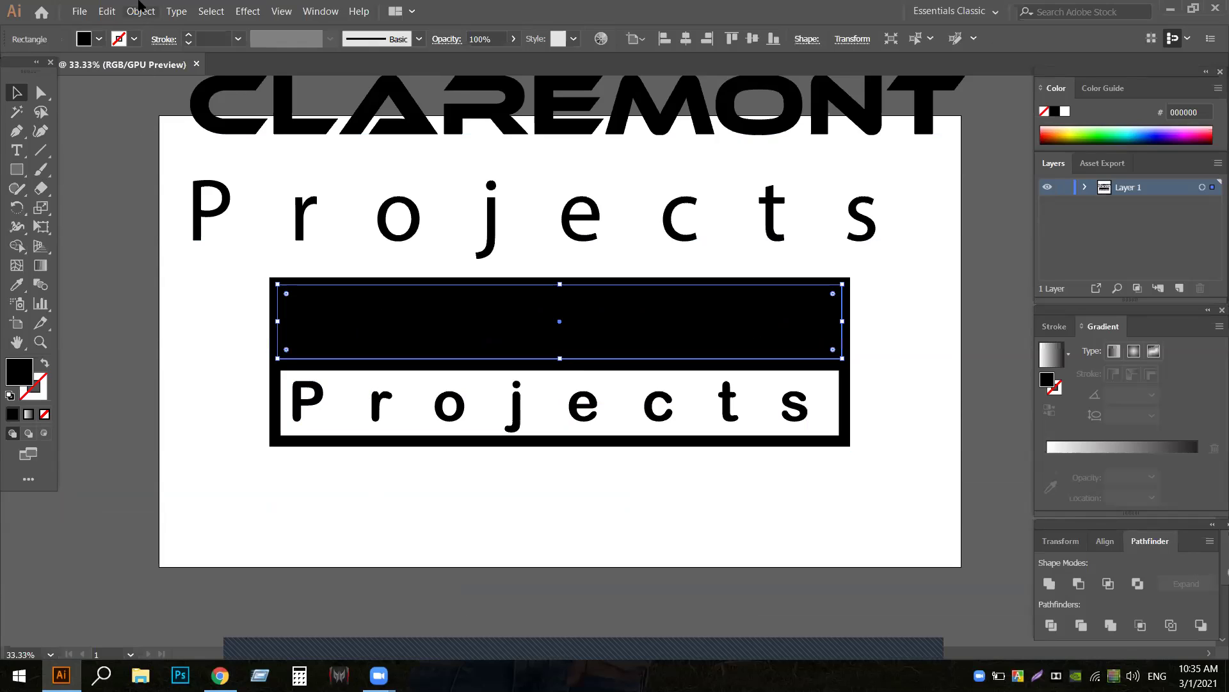
click(94, 40)
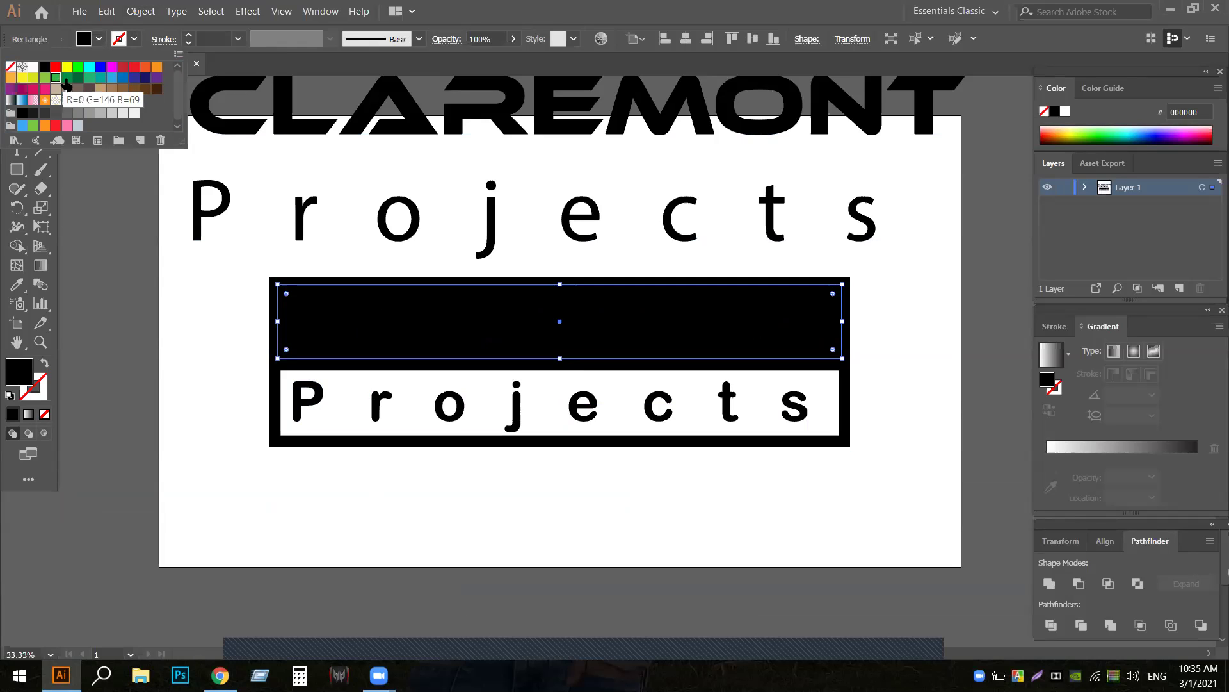
click(98, 318)
drag(412, 316, 390, 537)
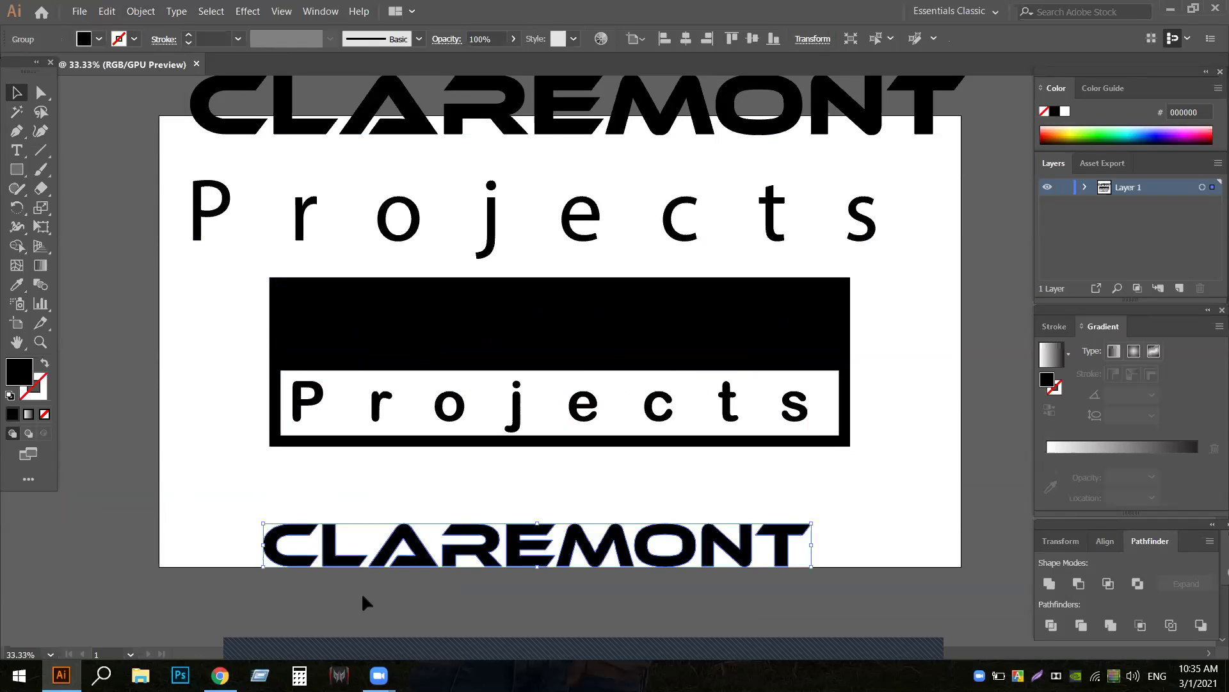
- Undo the lettering move and the black rectangle covering the upper frame
key(ctrl+z)
key(ctrl+z)
key(ctrl+z)
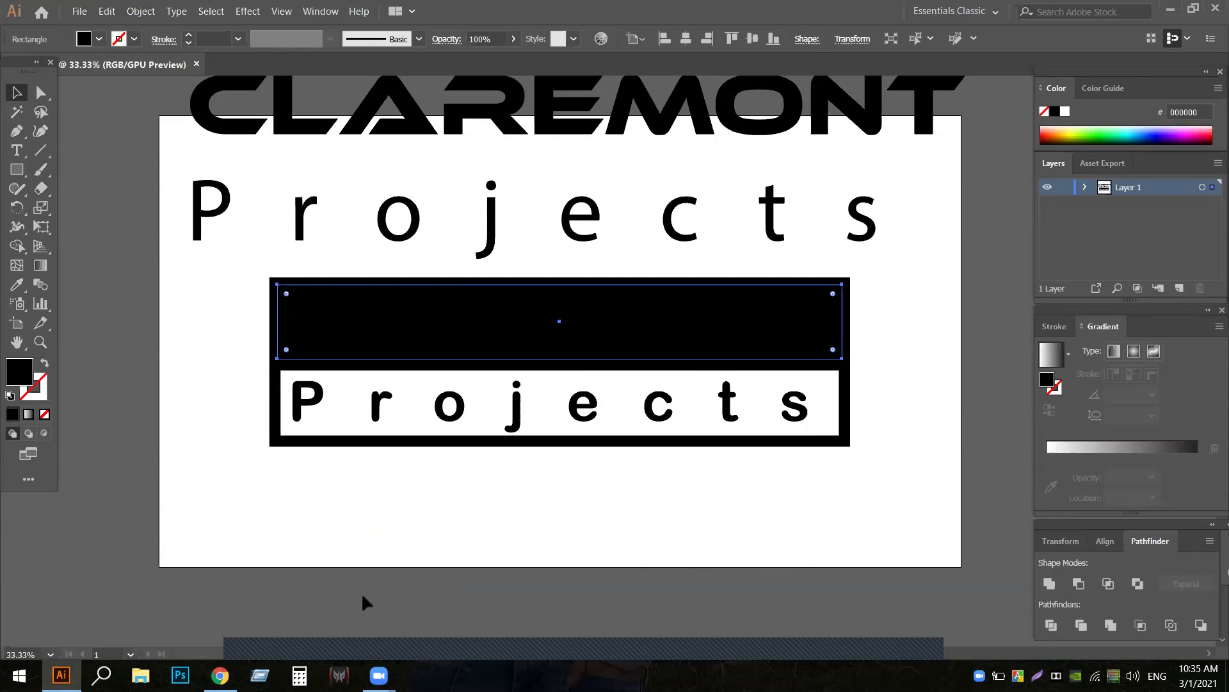
key(ctrl+z)
key(ctrl+z)
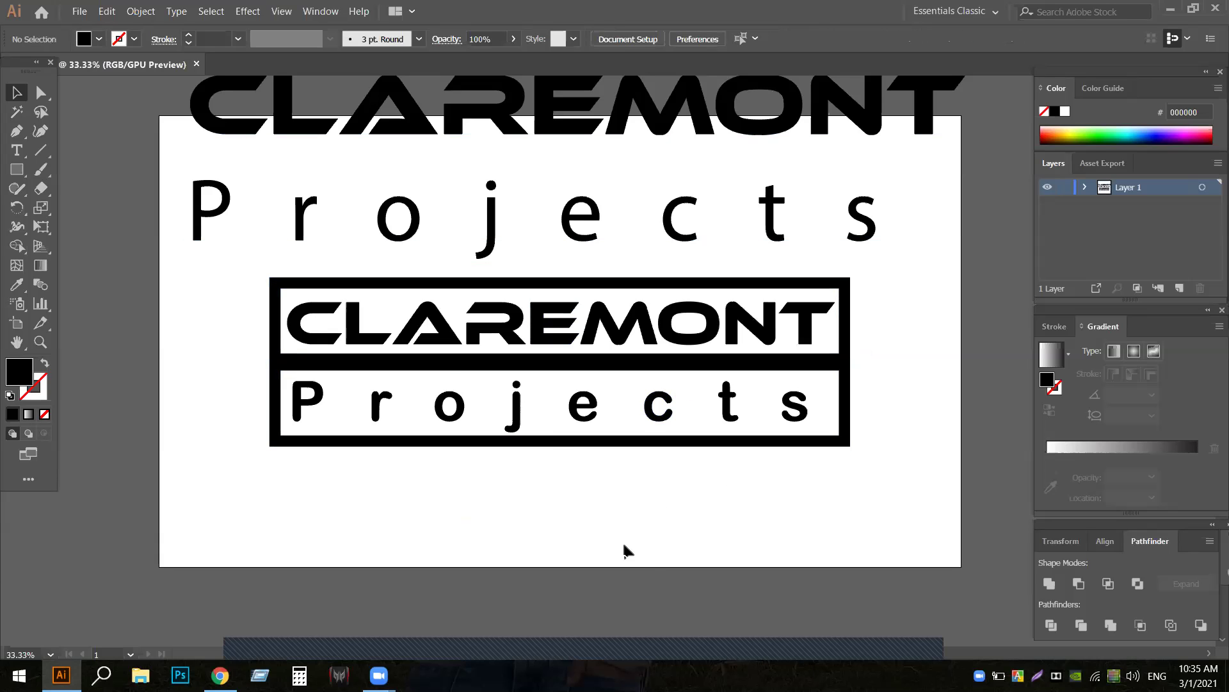
- Group the united frame with the CLAREMONT and Projects lettering, and move the group toward the artboard's lower right
drag(206, 263, 868, 471)
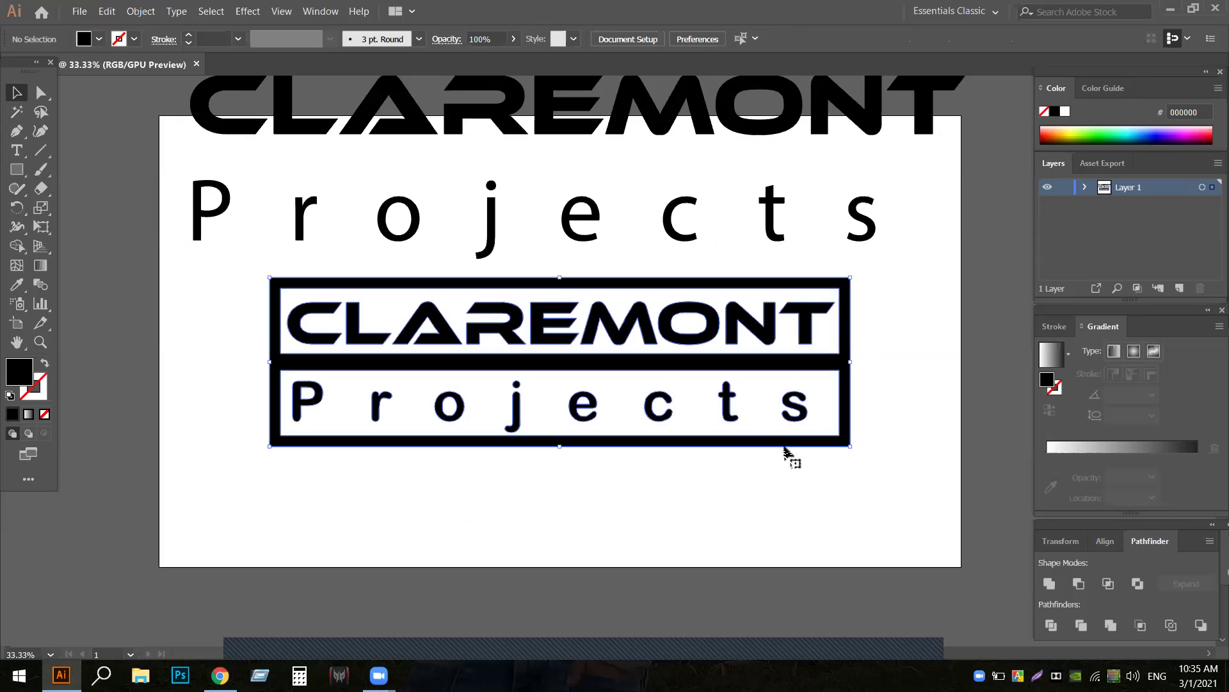
right_click(619, 360)
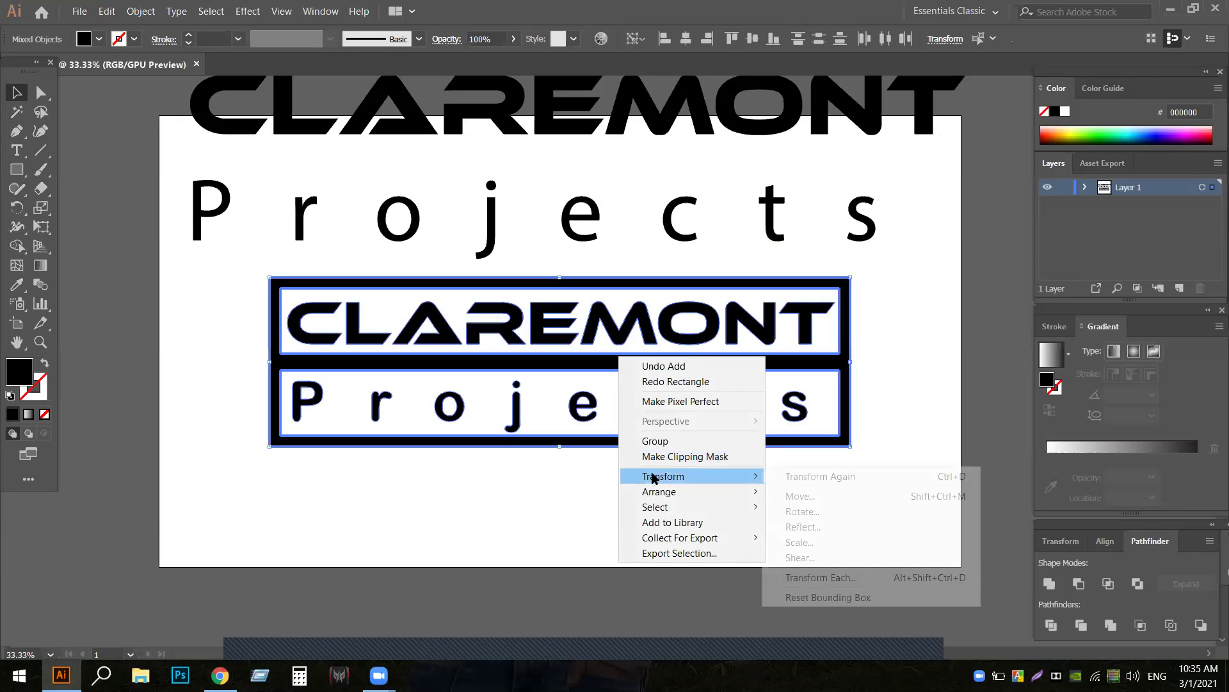
click(649, 441)
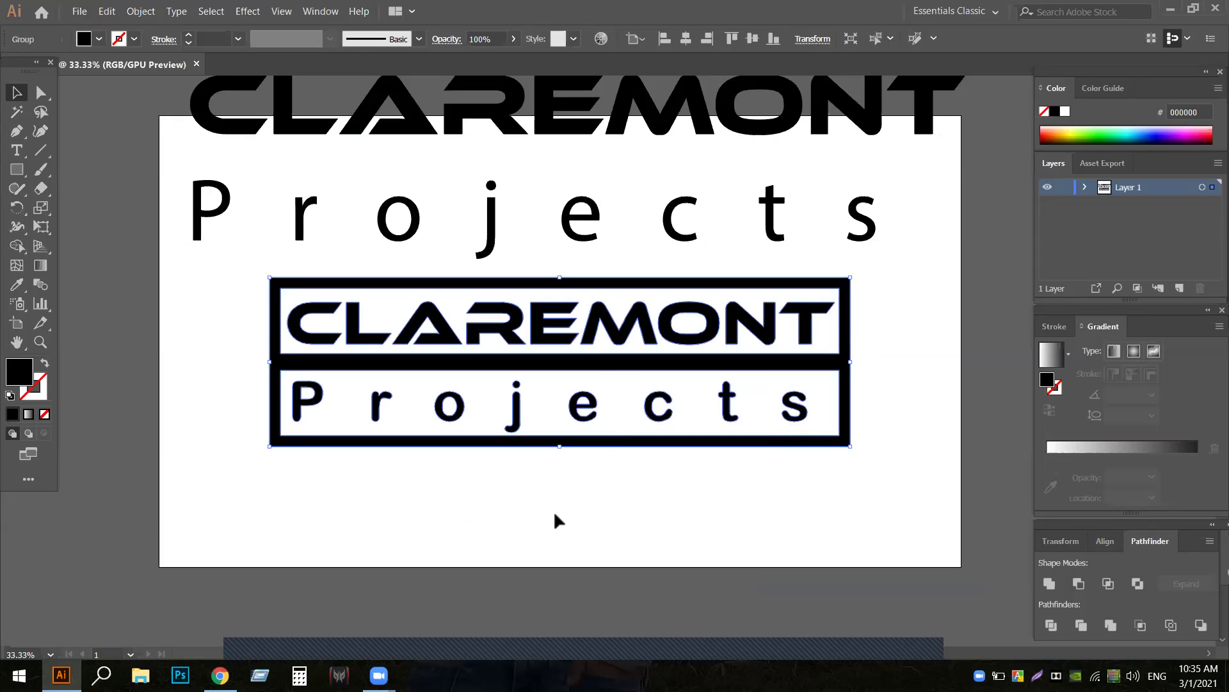
click(555, 516)
drag(528, 370, 647, 463)
- Inspect which font the large editable CLAREMONT heading uses
click(530, 132)
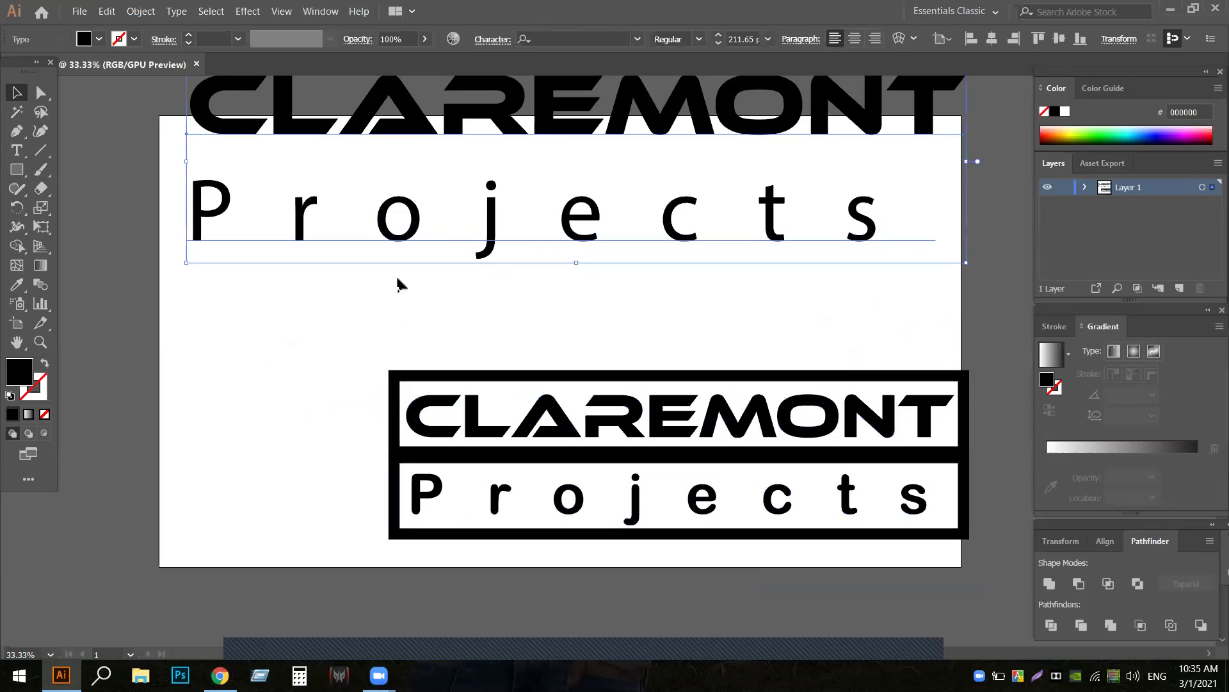
click(17, 150)
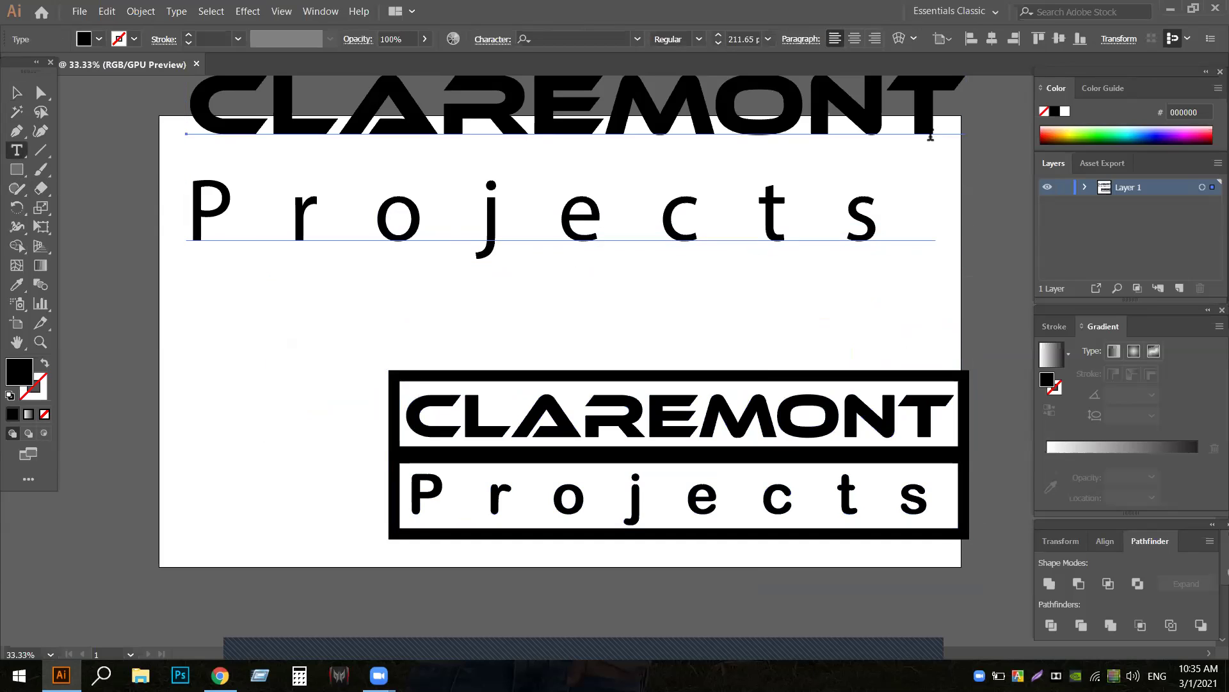
drag(187, 162, 441, 160)
drag(964, 122, 192, 147)
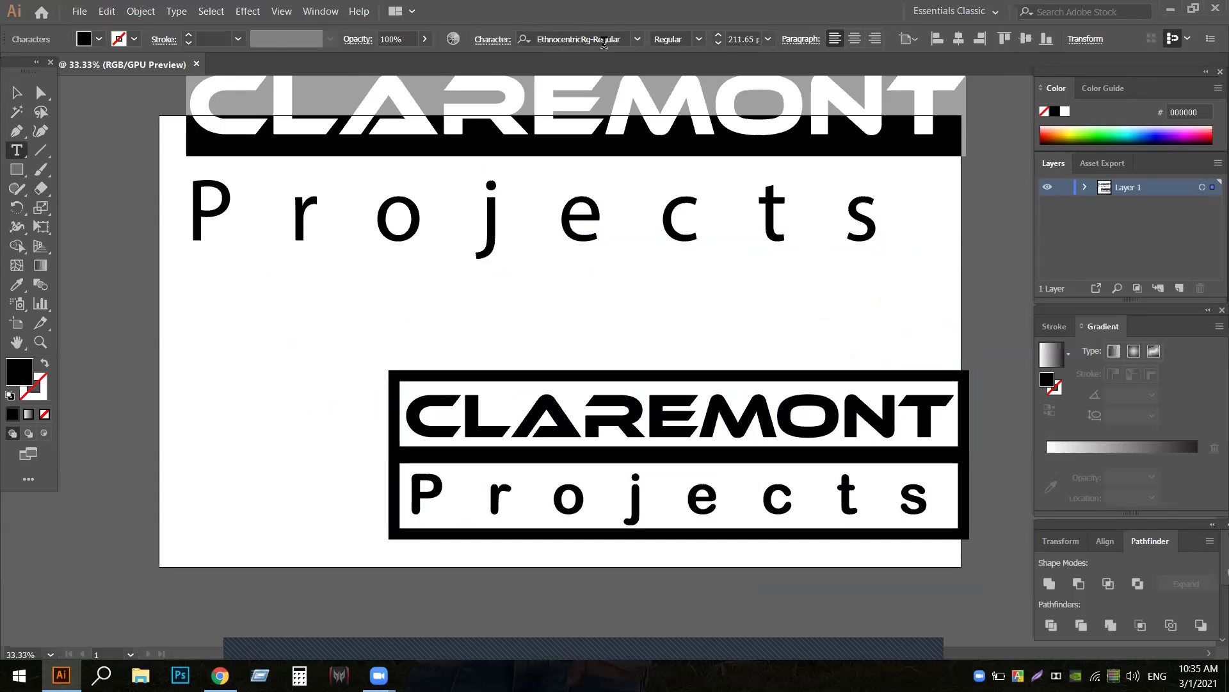
click(625, 39)
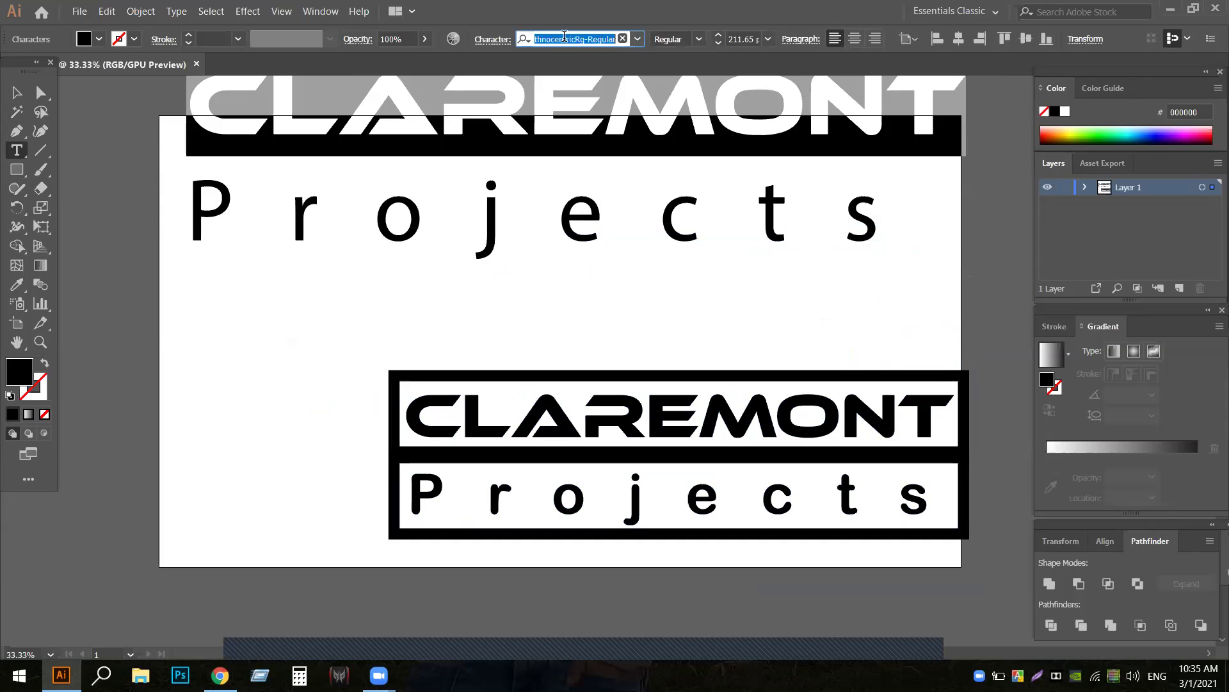
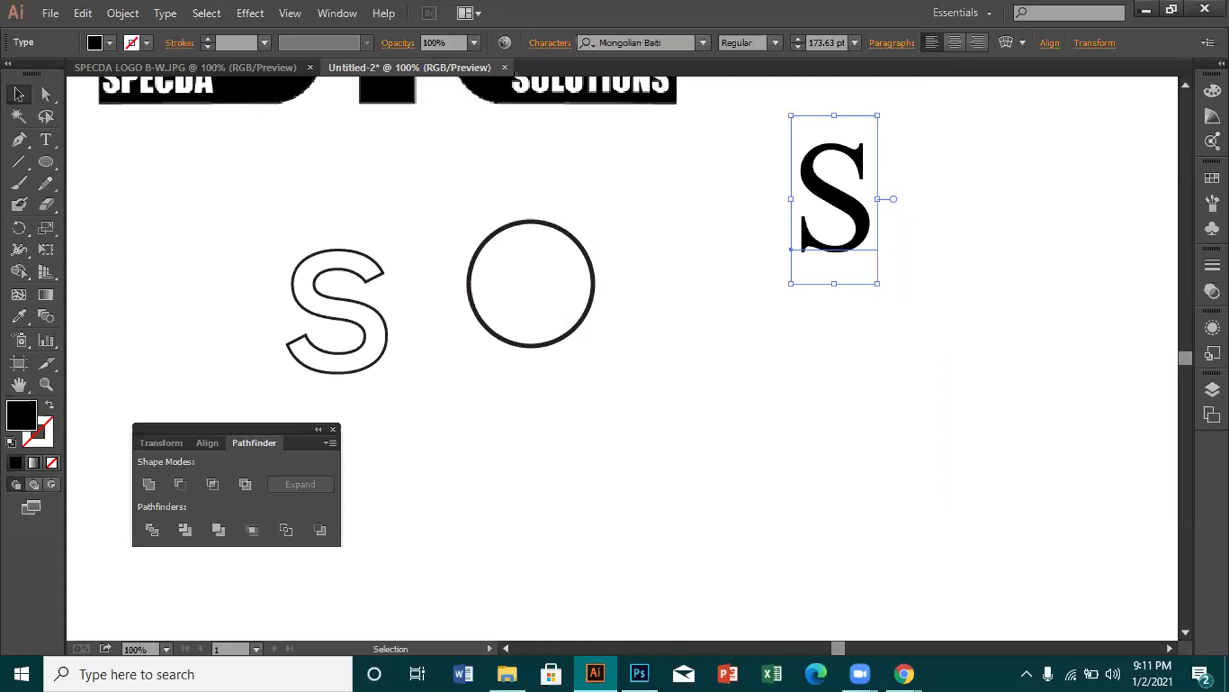
- Set the solid black S to the Nirmala UI font and move it farther away from the circle
click(695, 39)
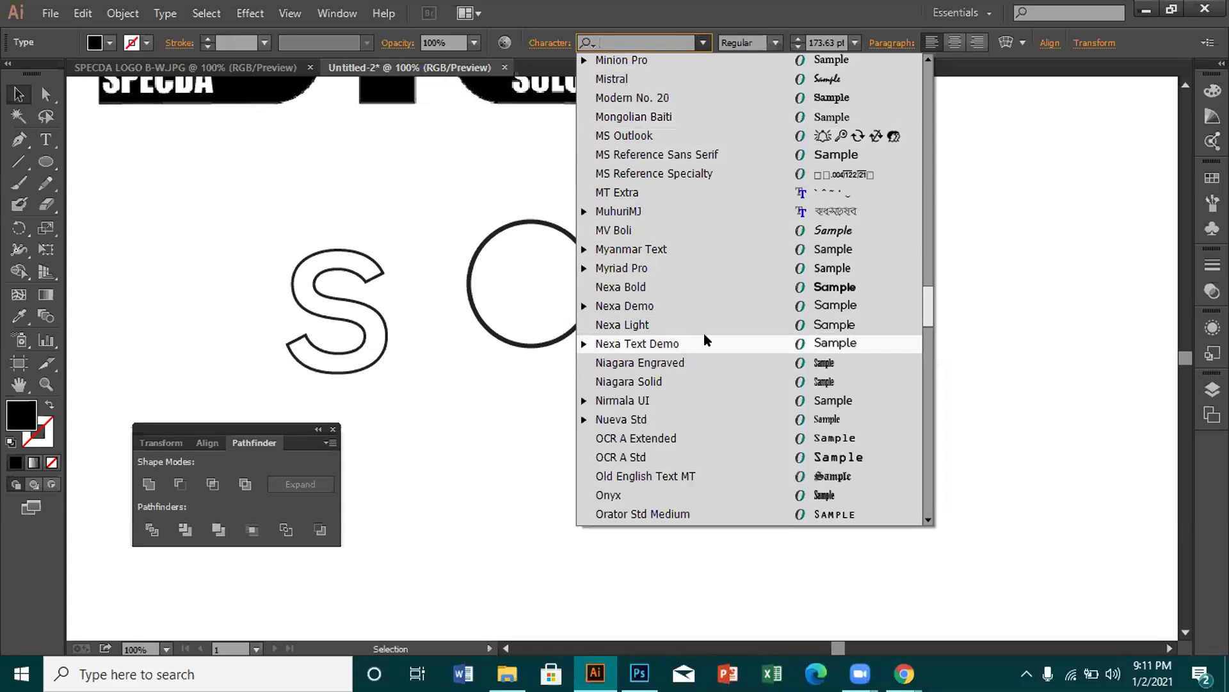
click(743, 397)
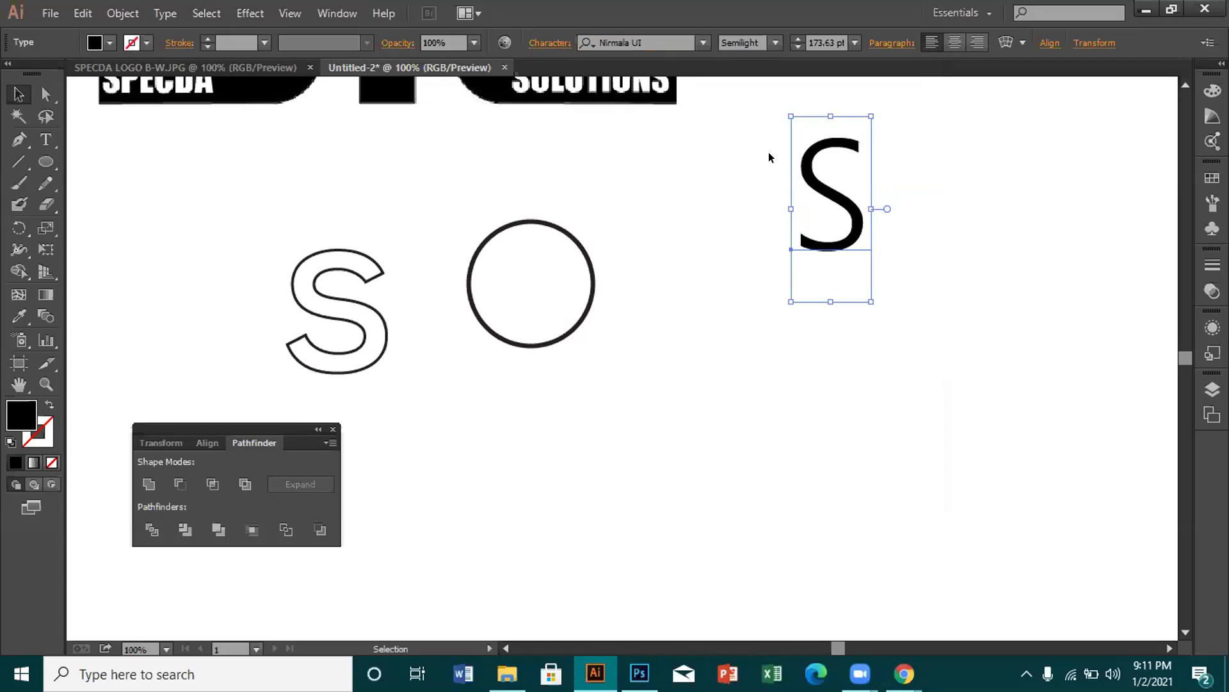
drag(818, 180, 916, 206)
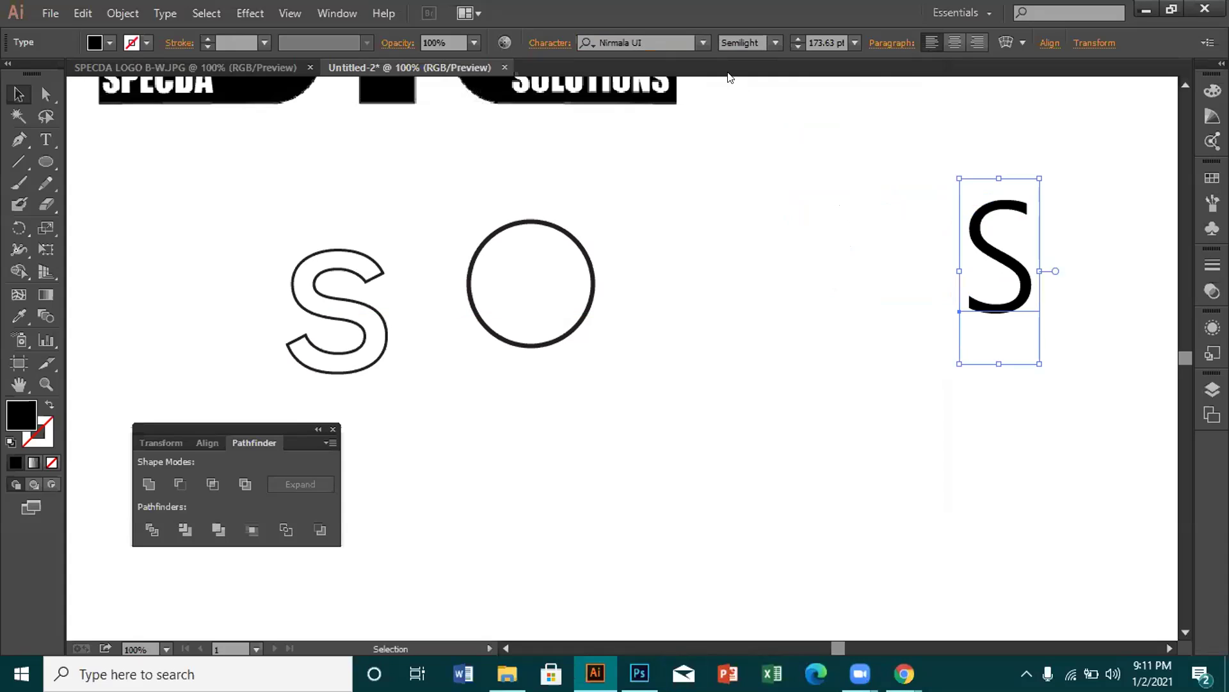
- Browse the fonts and try Rockwell Extra Bold on the solid black S
click(695, 39)
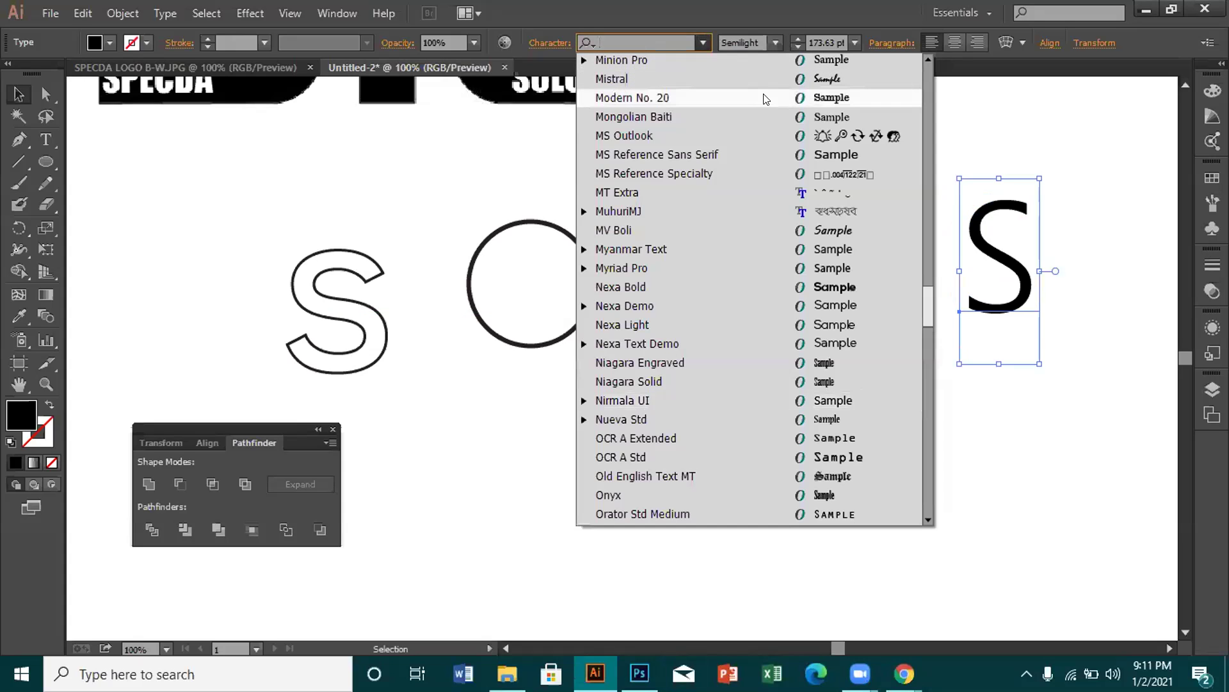
click(927, 520)
click(927, 520)
click(927, 520)
click(927, 520)
click(927, 520)
click(927, 520)
click(927, 520)
click(927, 520)
click(927, 520)
click(927, 520)
click(927, 520)
click(927, 520)
click(927, 520)
click(927, 519)
click(928, 520)
click(927, 520)
click(928, 520)
click(927, 520)
click(927, 520)
click(927, 519)
click(928, 520)
click(927, 520)
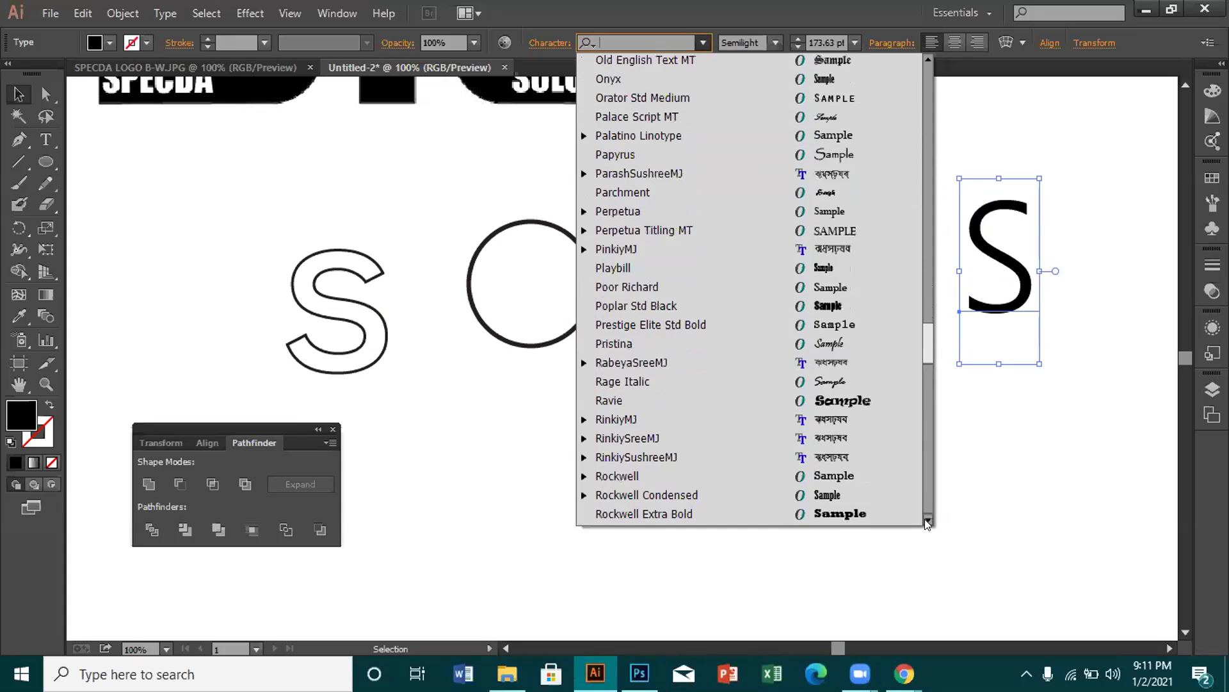
click(927, 520)
click(927, 520)
click(927, 520)
click(927, 520)
click(871, 438)
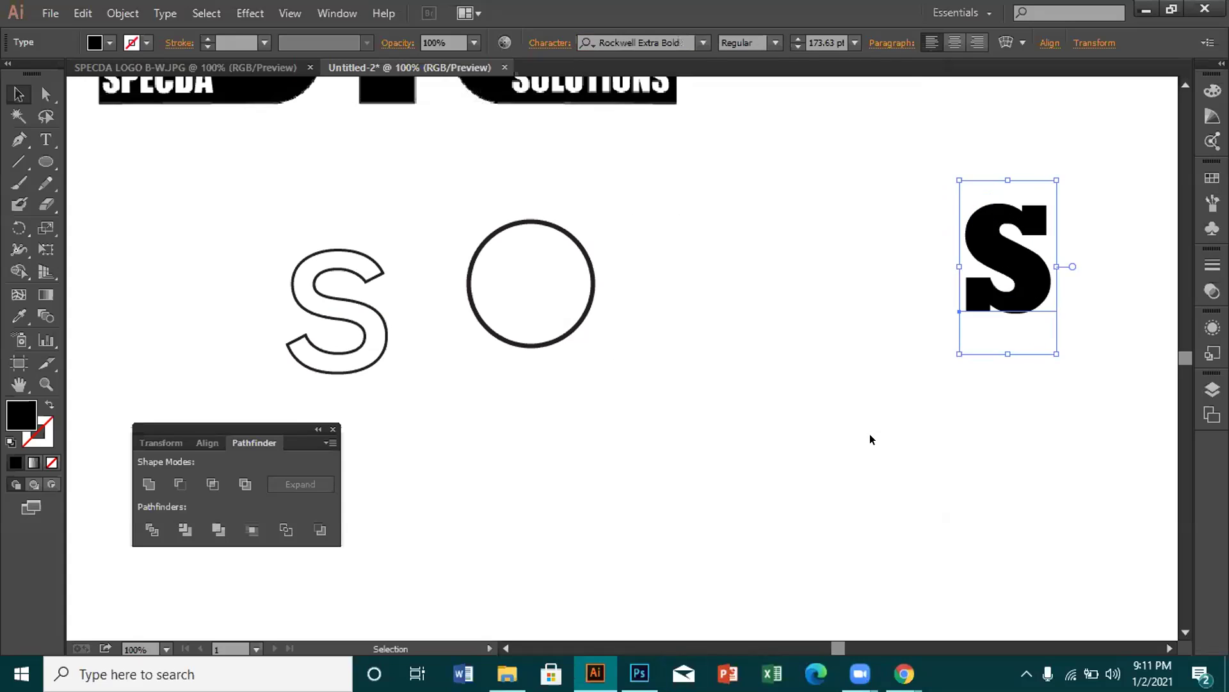
- Set the solid black S to the Tw Cen MT Condensed Extra Bold font
click(701, 43)
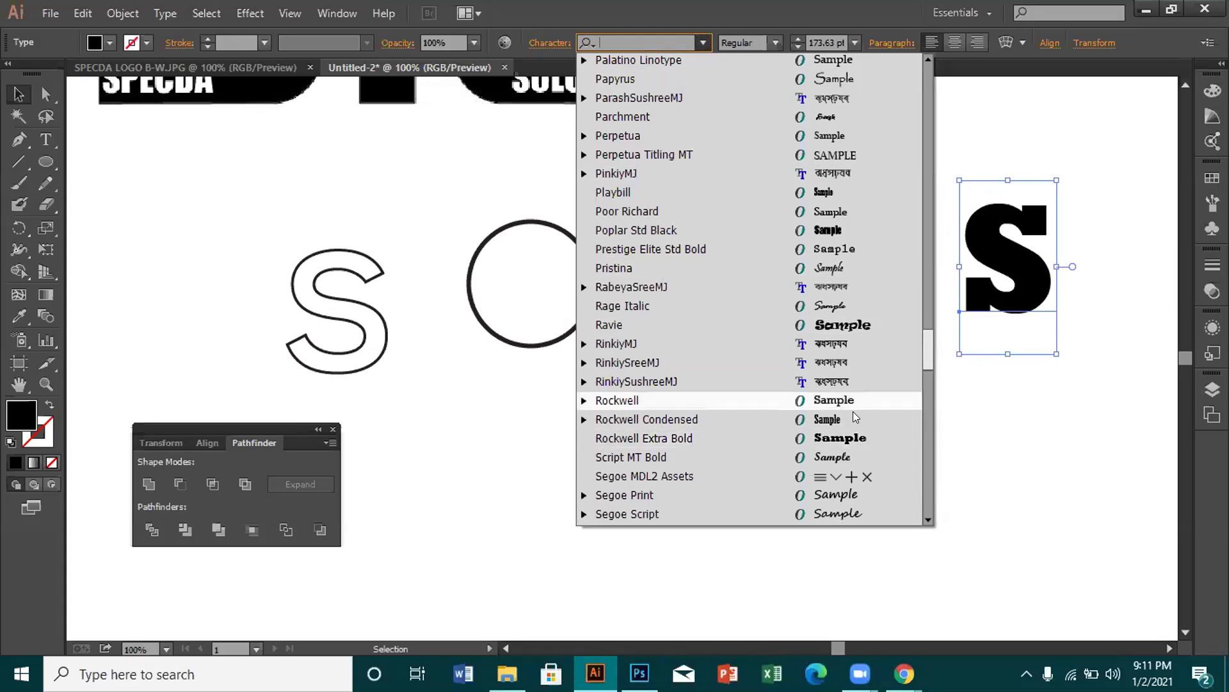
scroll(922, 512, down, 2)
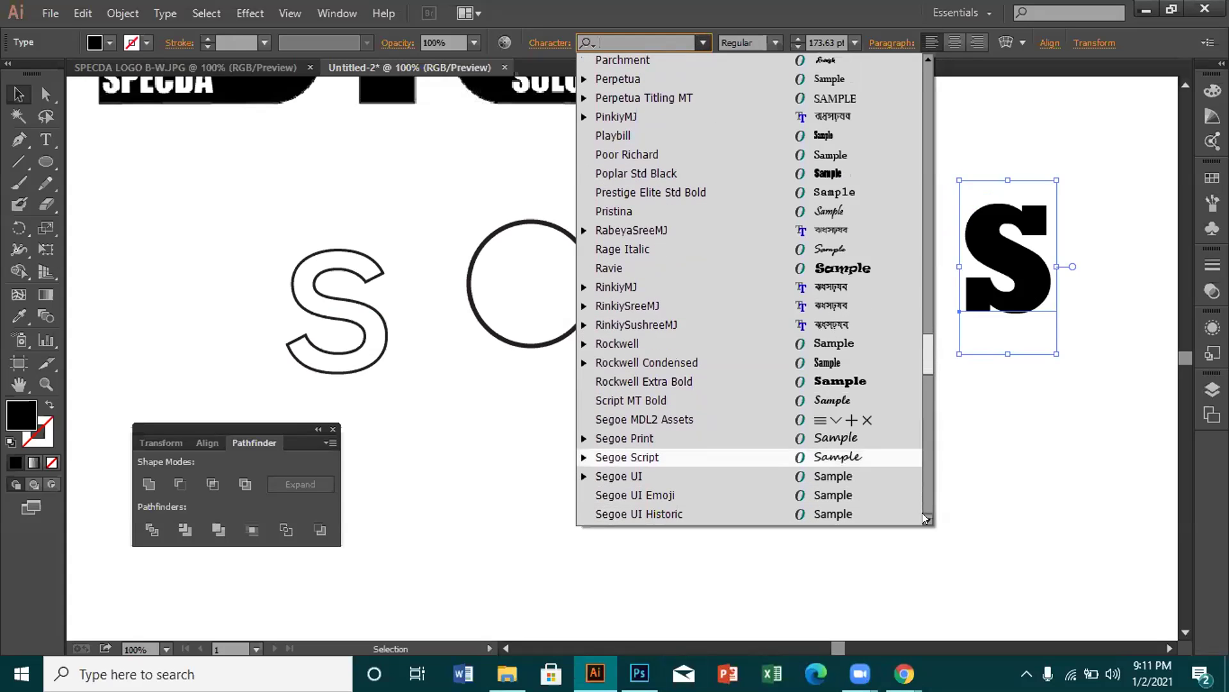
scroll(922, 512, down, 2)
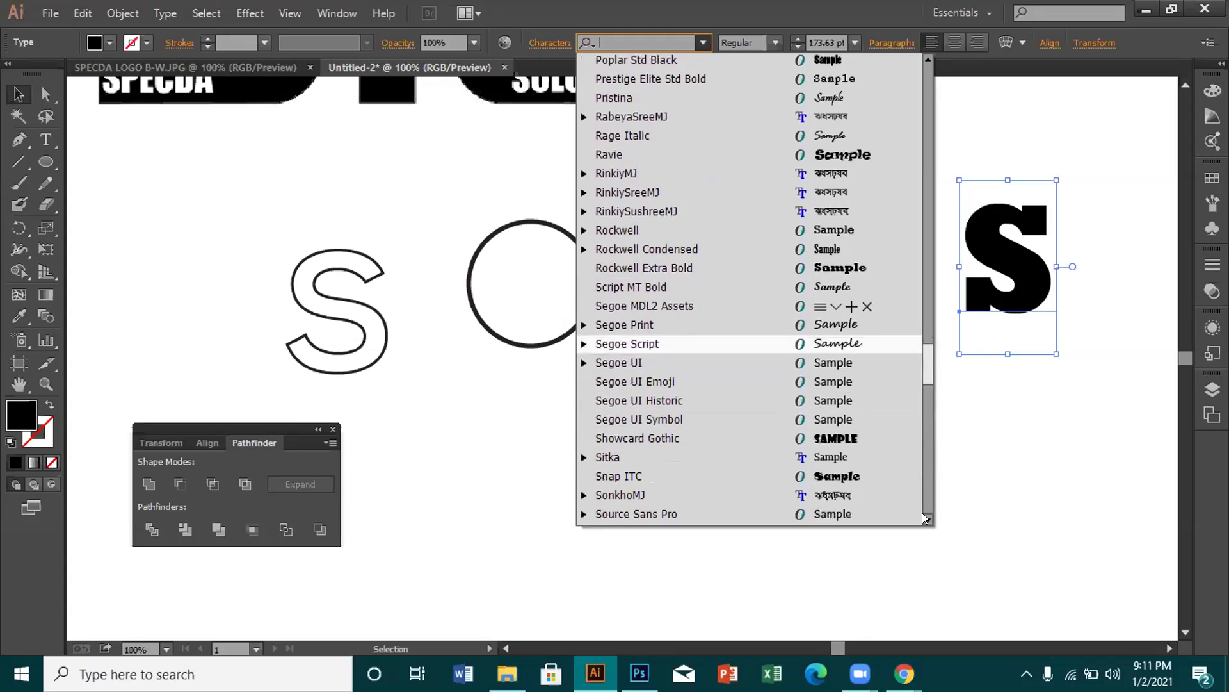
scroll(922, 512, down, 2)
scroll(923, 512, down, 3)
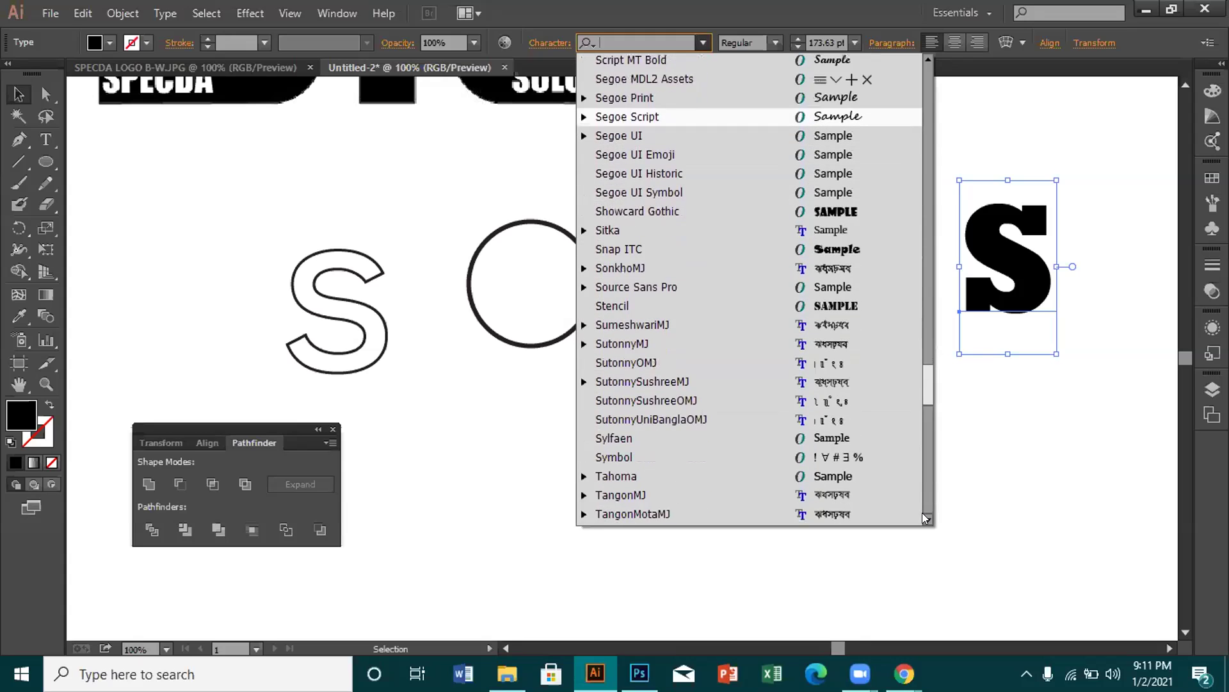
scroll(922, 516, down, 5)
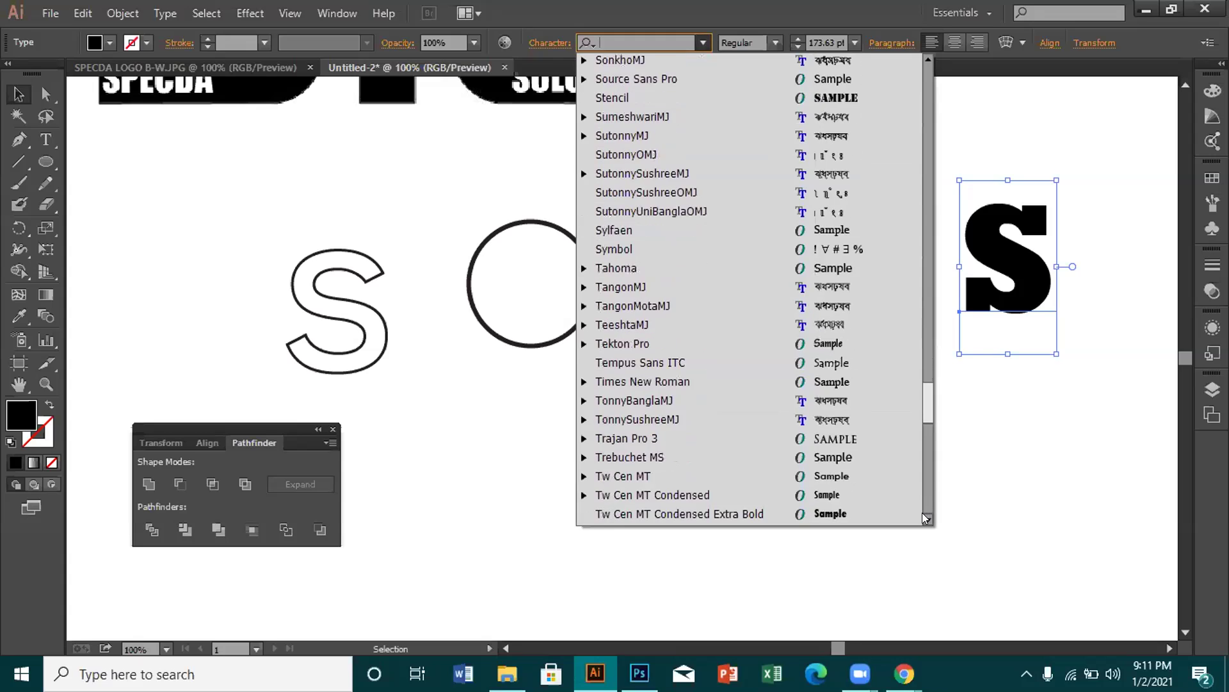
click(869, 478)
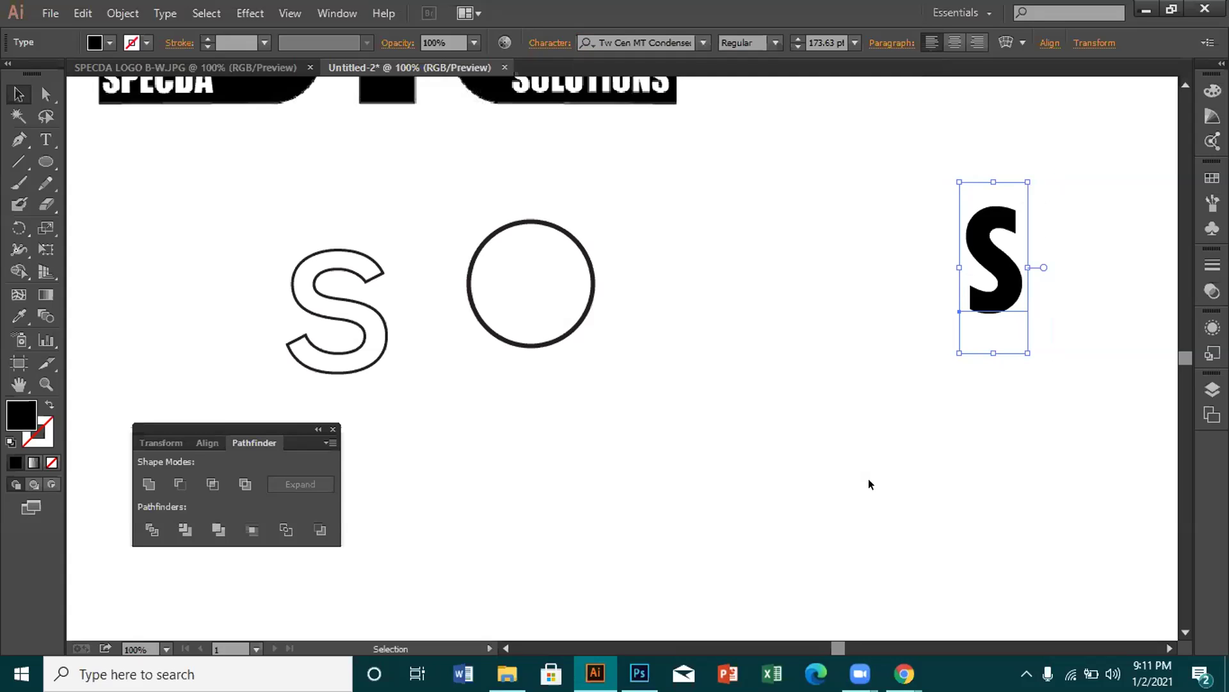
- Move the outlined S into the centre of the circle
click(627, 408)
drag(363, 316, 551, 291)
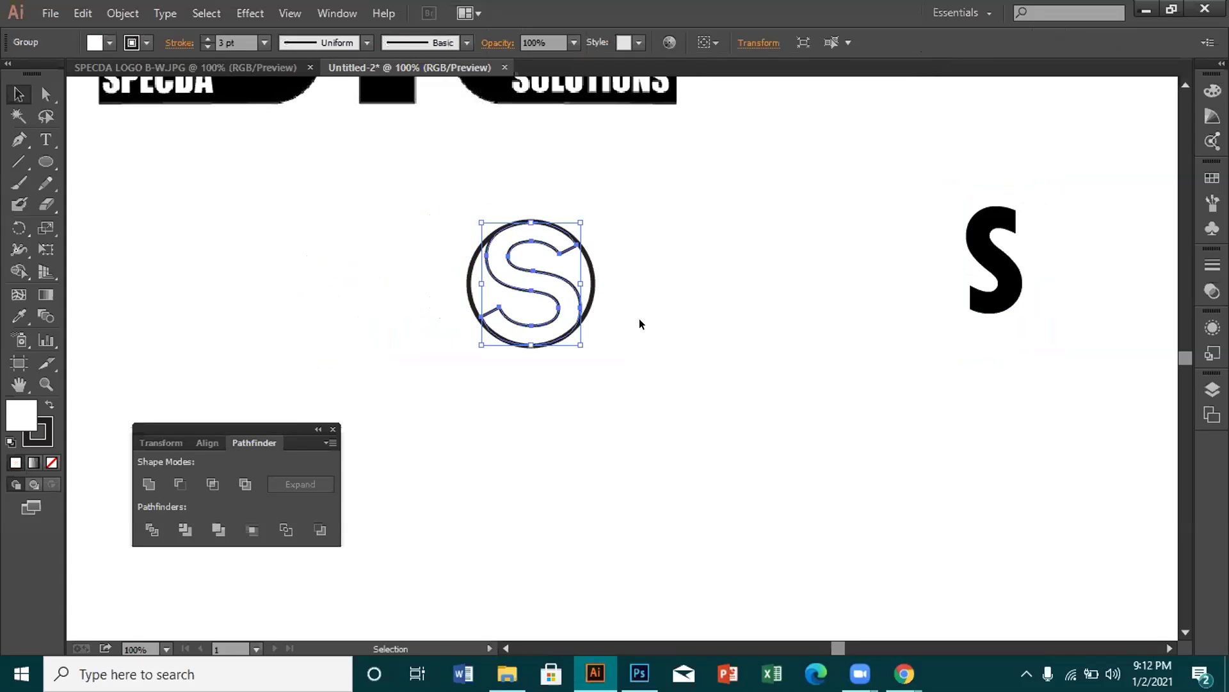
click(639, 318)
- Enlarge the circle slightly and proportionally so that it closely encloses the outlined S
click(593, 290)
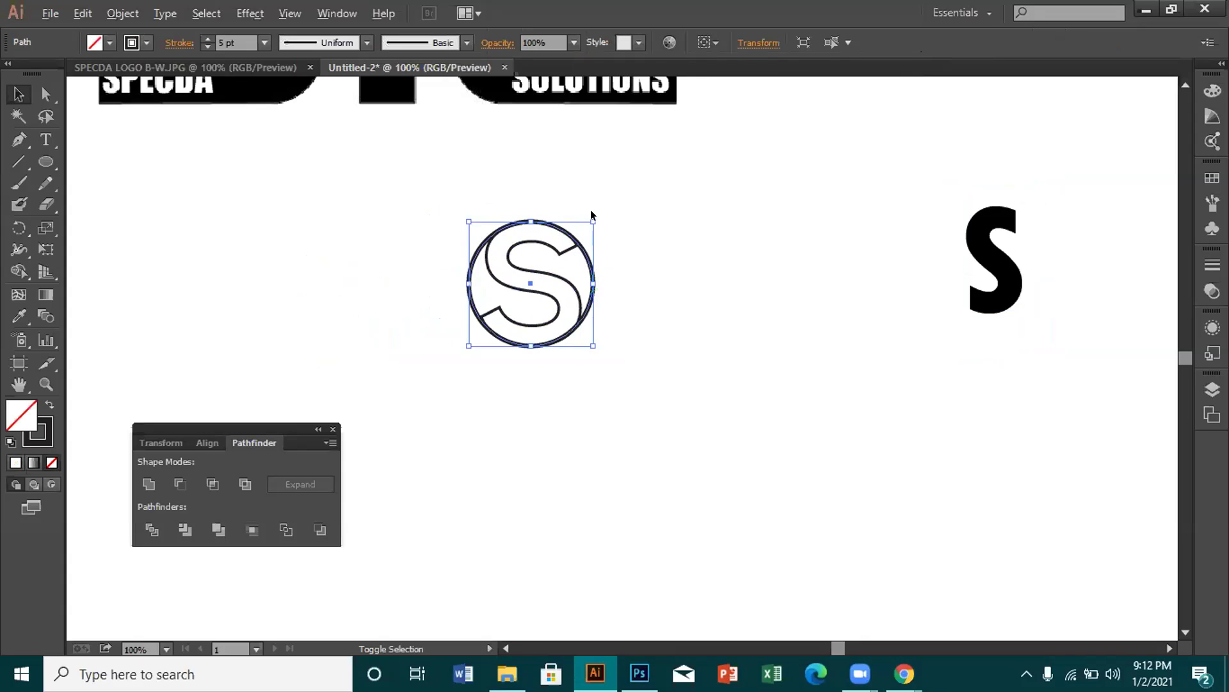
drag(590, 216, 593, 213)
drag(590, 216, 594, 208)
click(601, 250)
click(594, 269)
key(shift)
drag(587, 215, 594, 211)
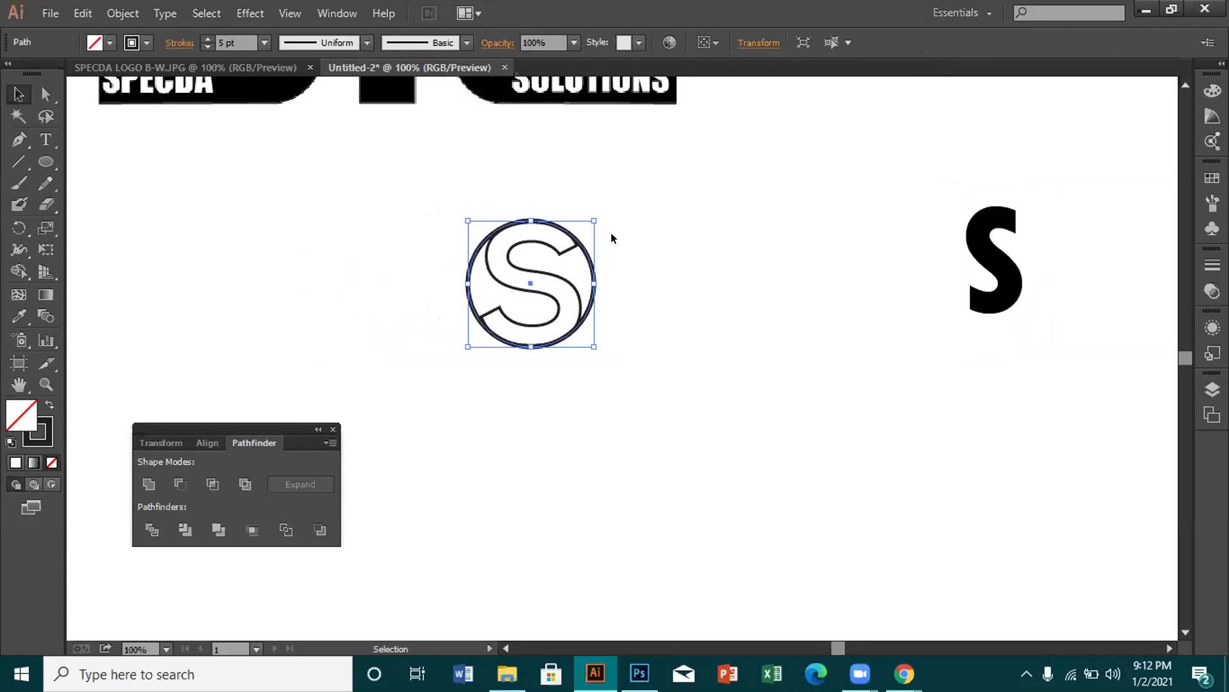
click(165, 202)
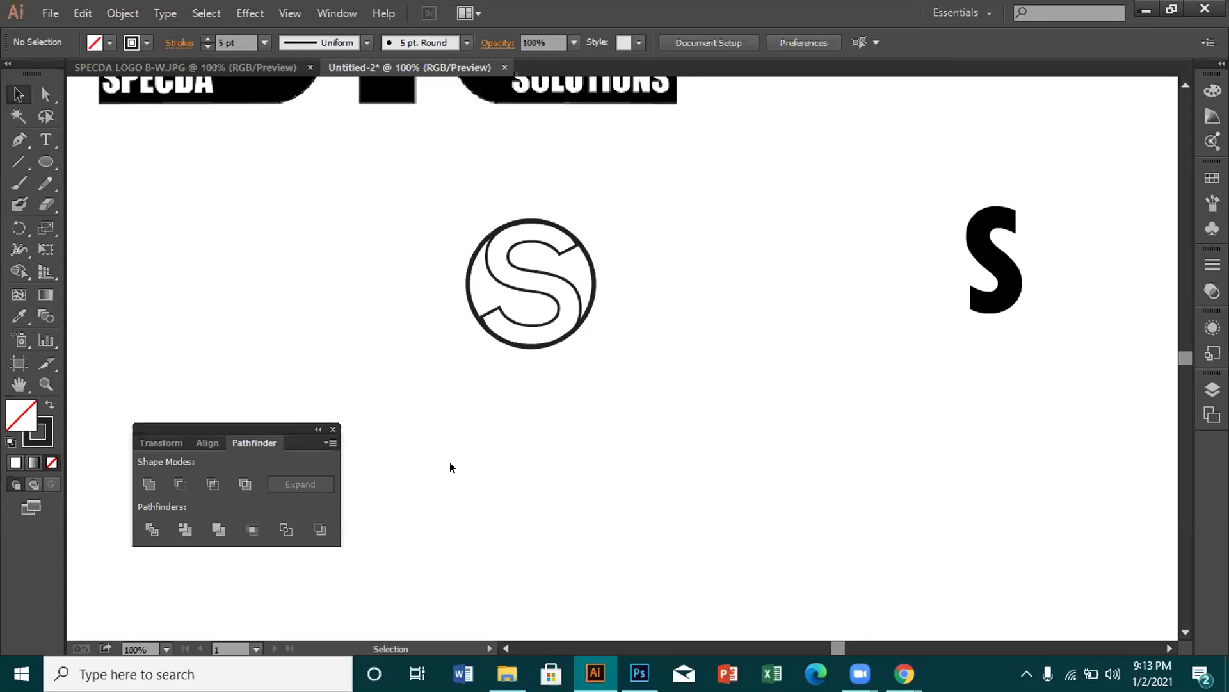
- Draw a short slanted line across the circle's lower edge with the Line Segment tool
key(ctrl+equal)
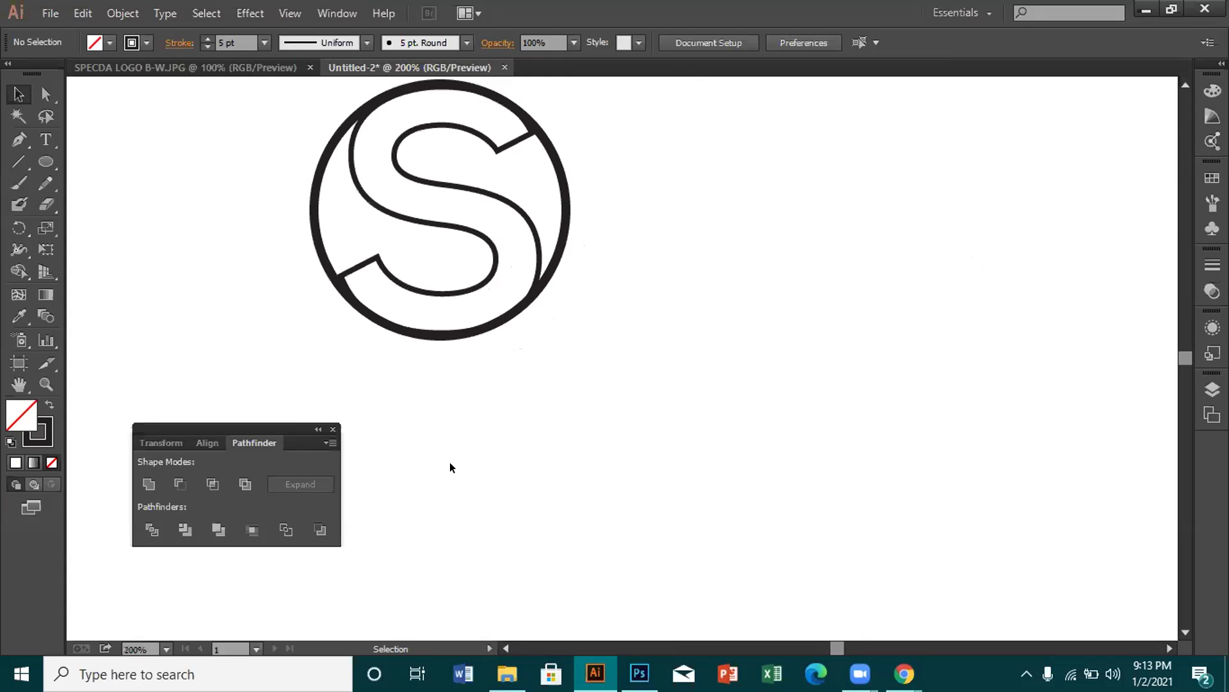
click(27, 165)
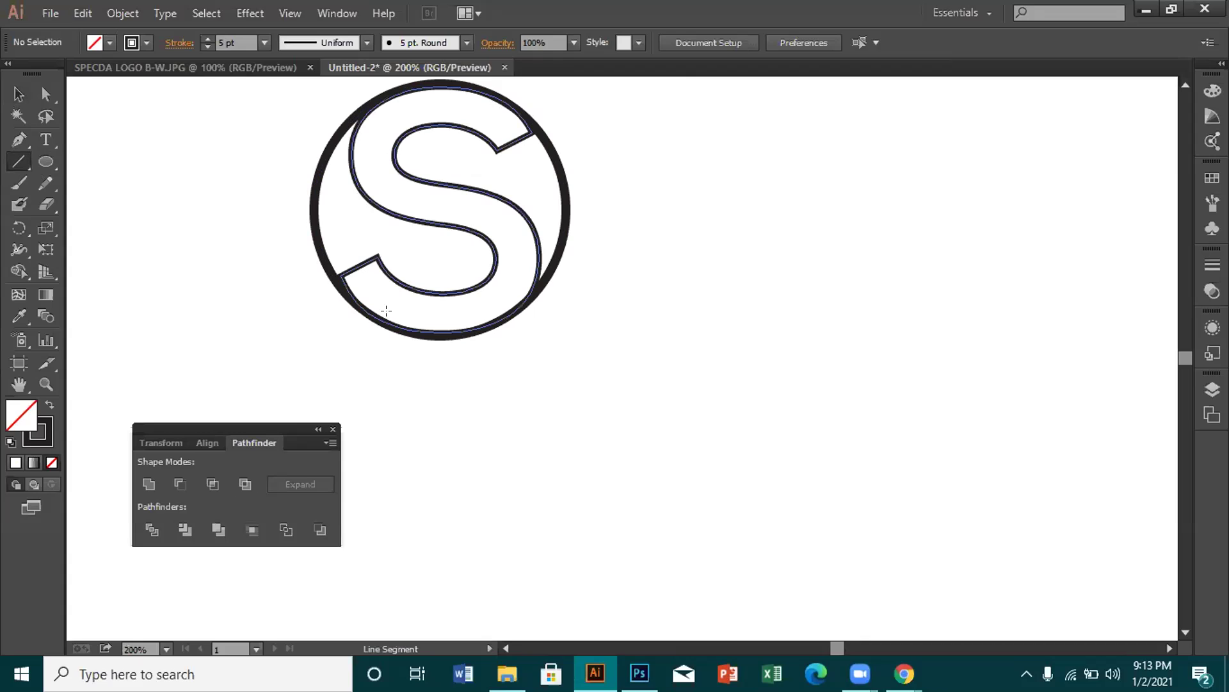
mouse_move(389, 313)
mouse_down()
mouse_move(409, 327)
mouse_move(401, 346)
mouse_up()
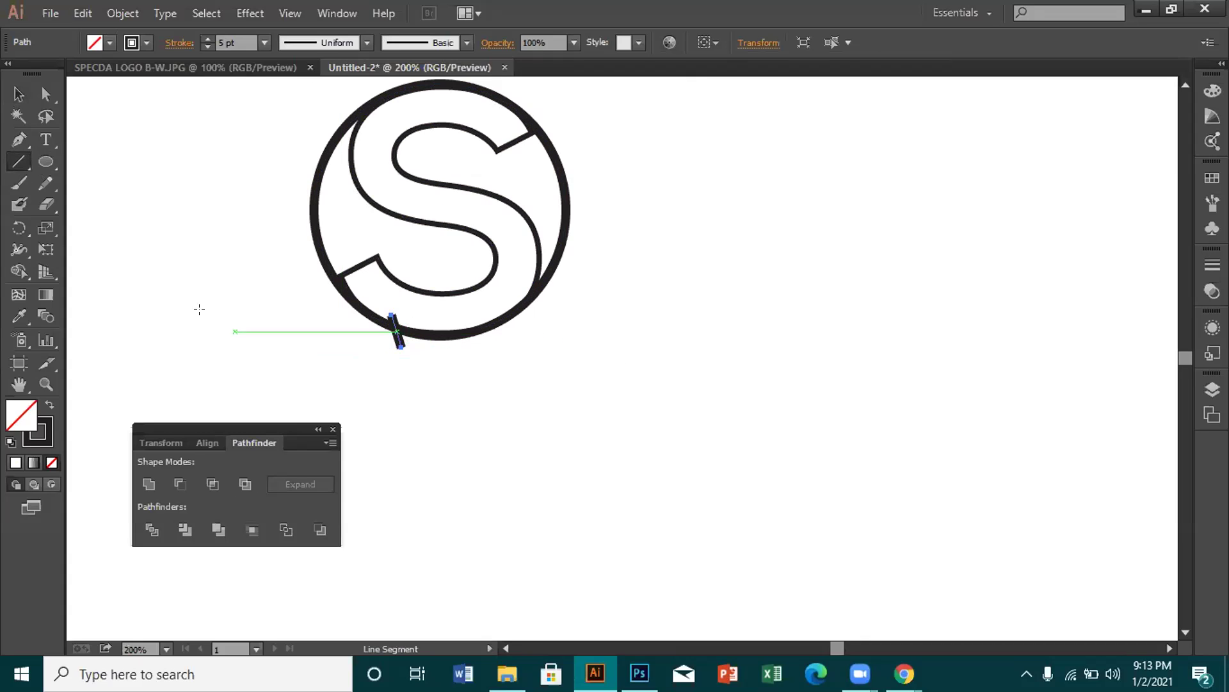
click(22, 93)
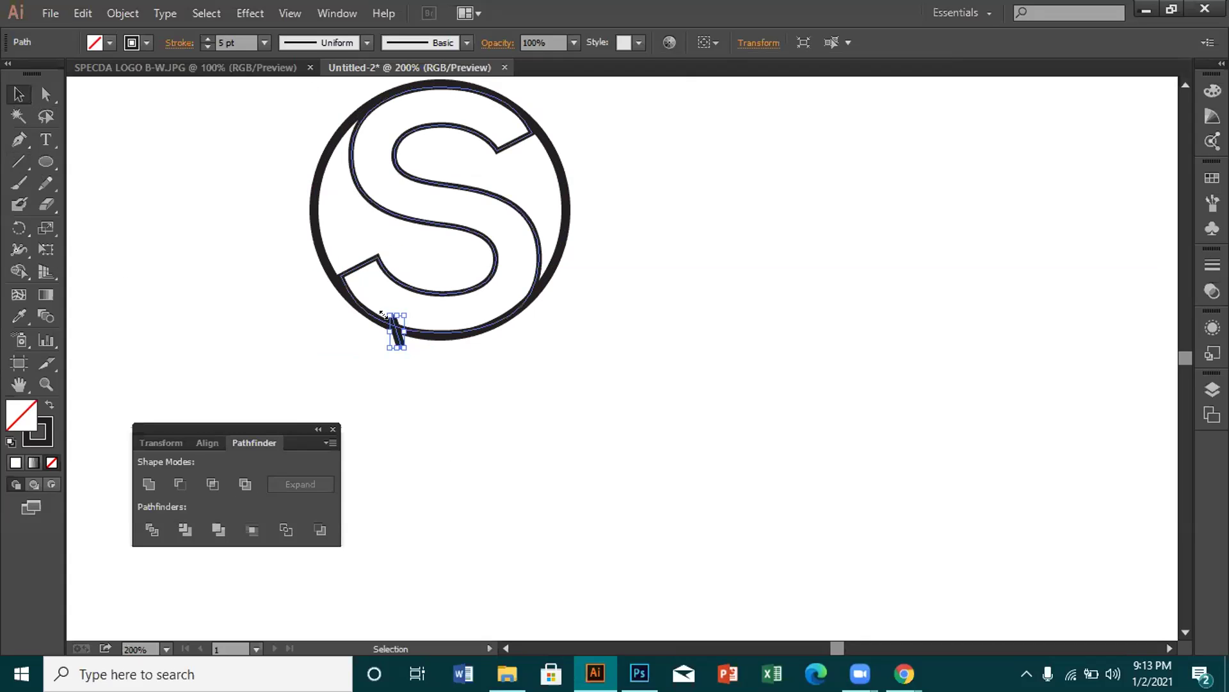
- Copy the short line across the circle's upper edge, tilted in the opposite direction
drag(399, 339, 503, 202)
click(563, 125)
drag(454, 164, 433, 159)
click(524, 137)
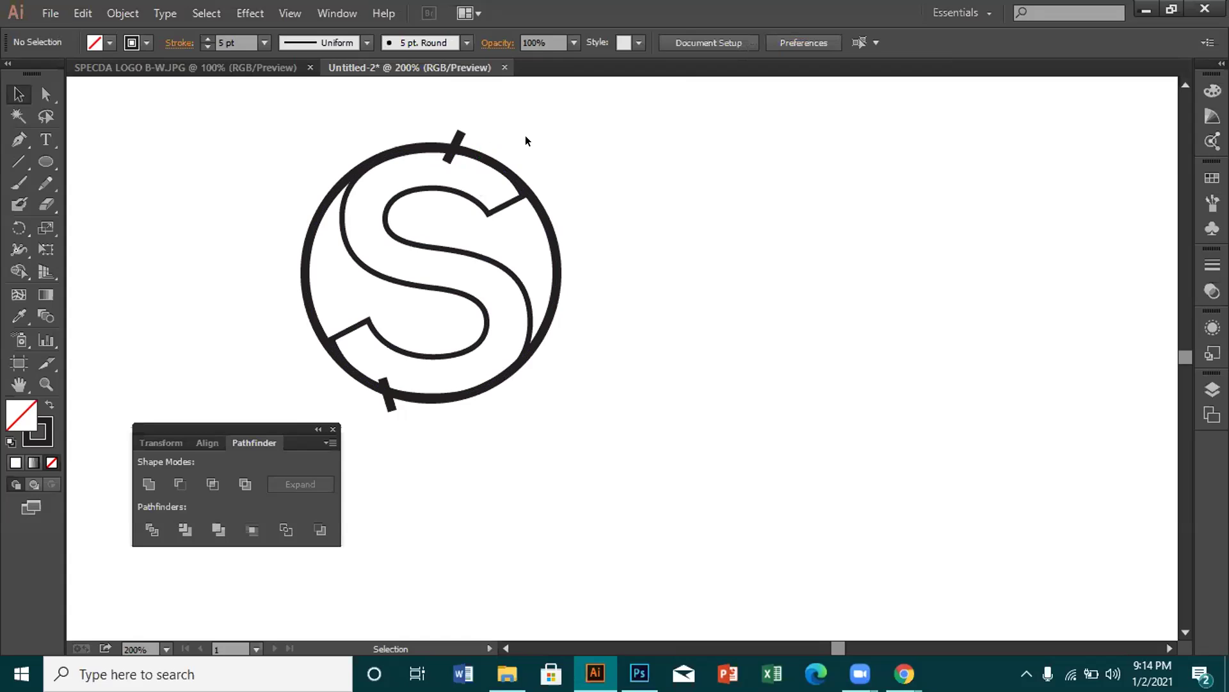
- Divide the circle, the outlined S and the upper short line with Pathfinder, and ungroup the resulting pieces
drag(274, 185, 589, 214)
click(589, 217)
drag(287, 128, 554, 344)
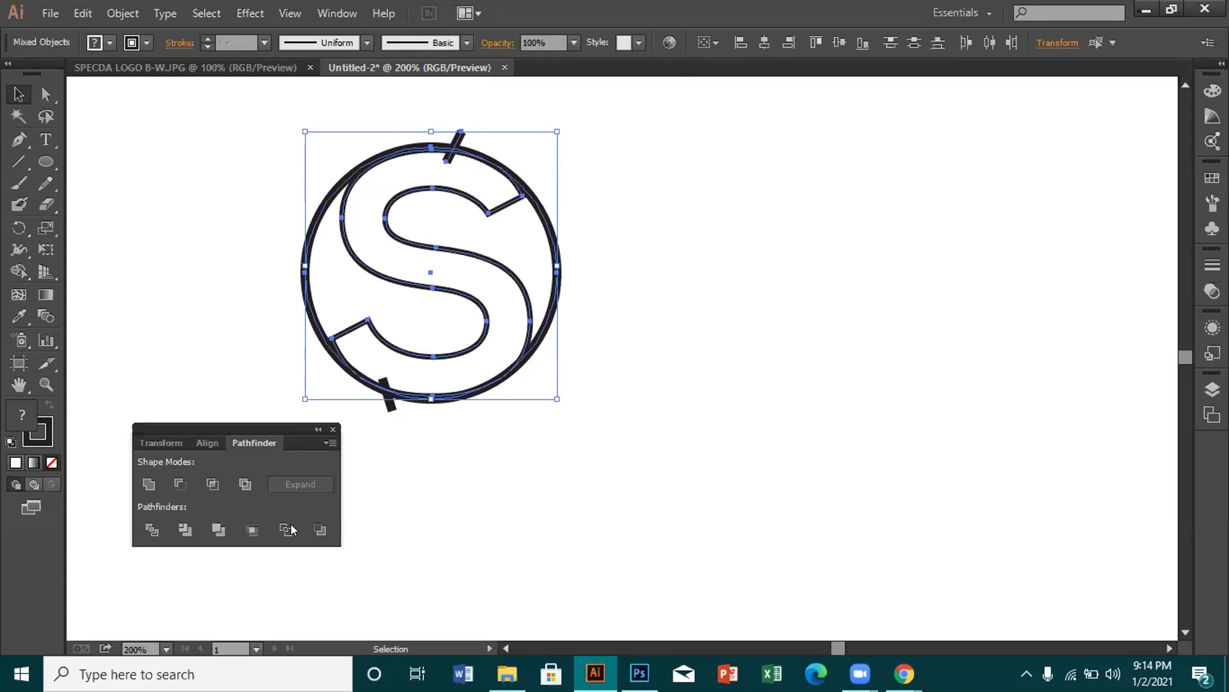
click(152, 529)
right_click(528, 449)
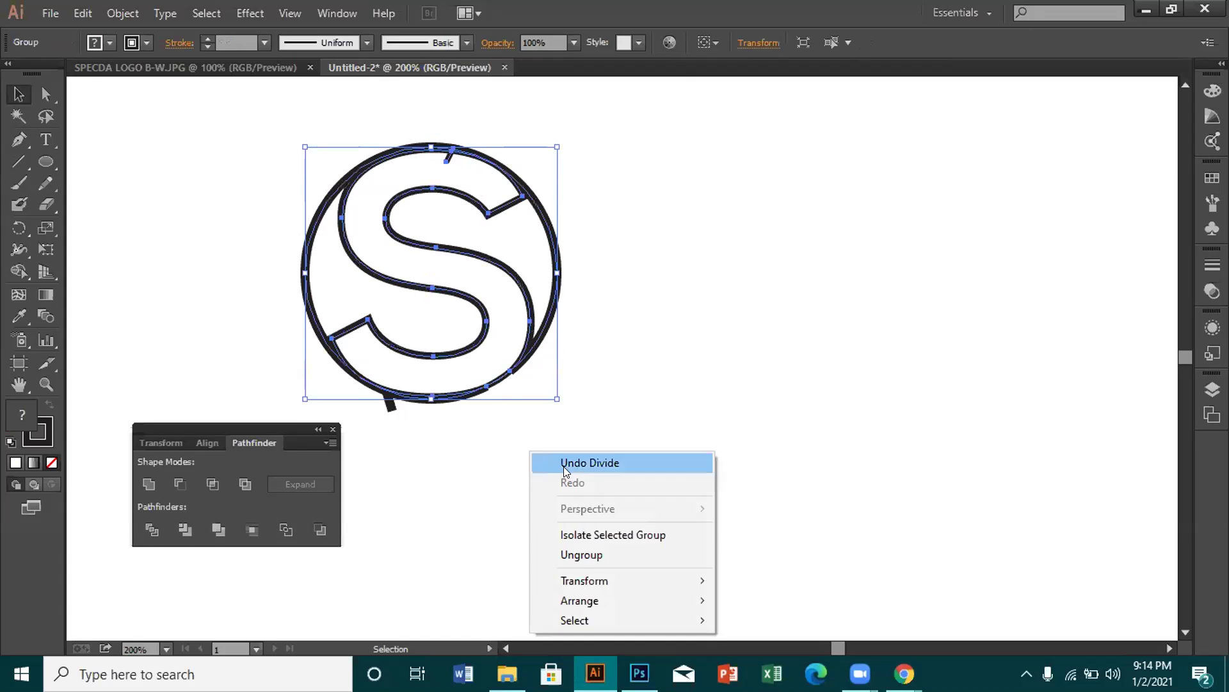
click(595, 554)
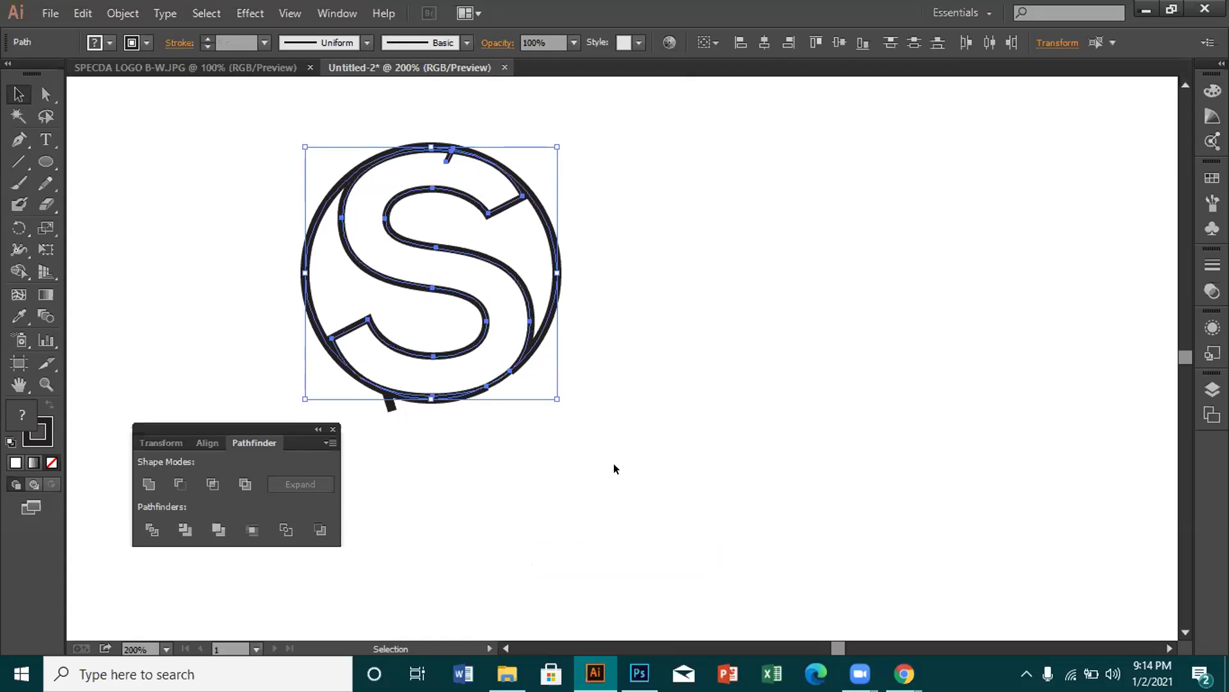
click(614, 463)
- Delete the short slanted line at the circle's lower edge
click(390, 397)
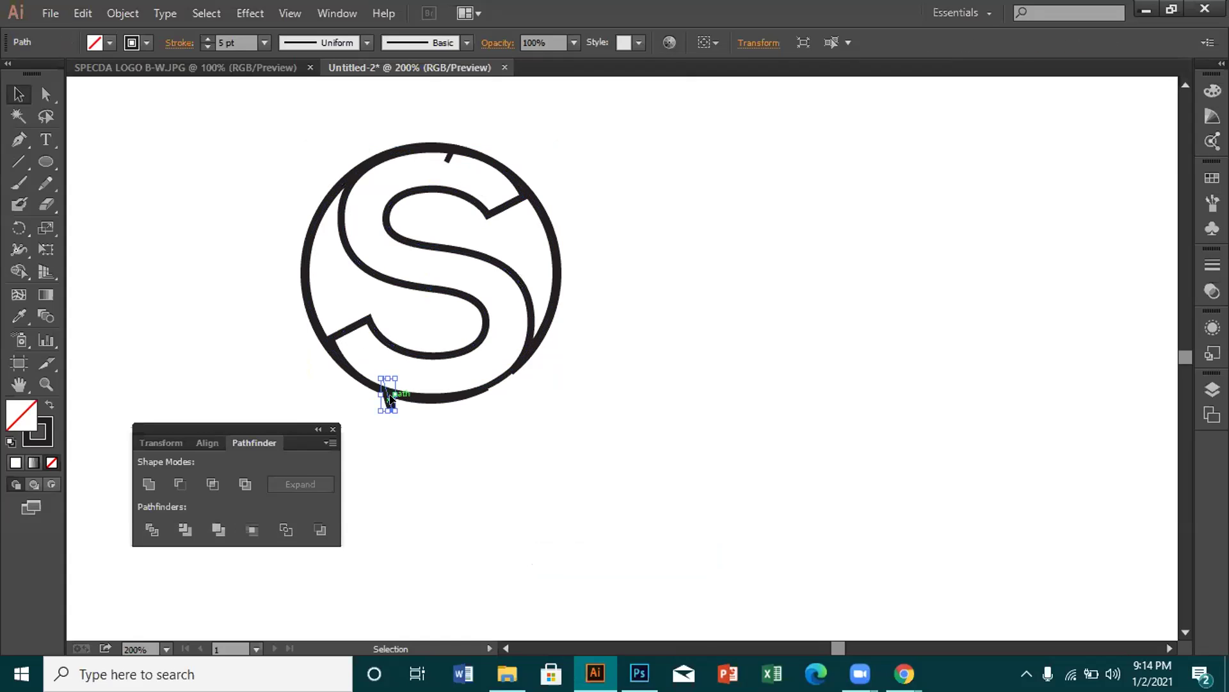
key(Delete)
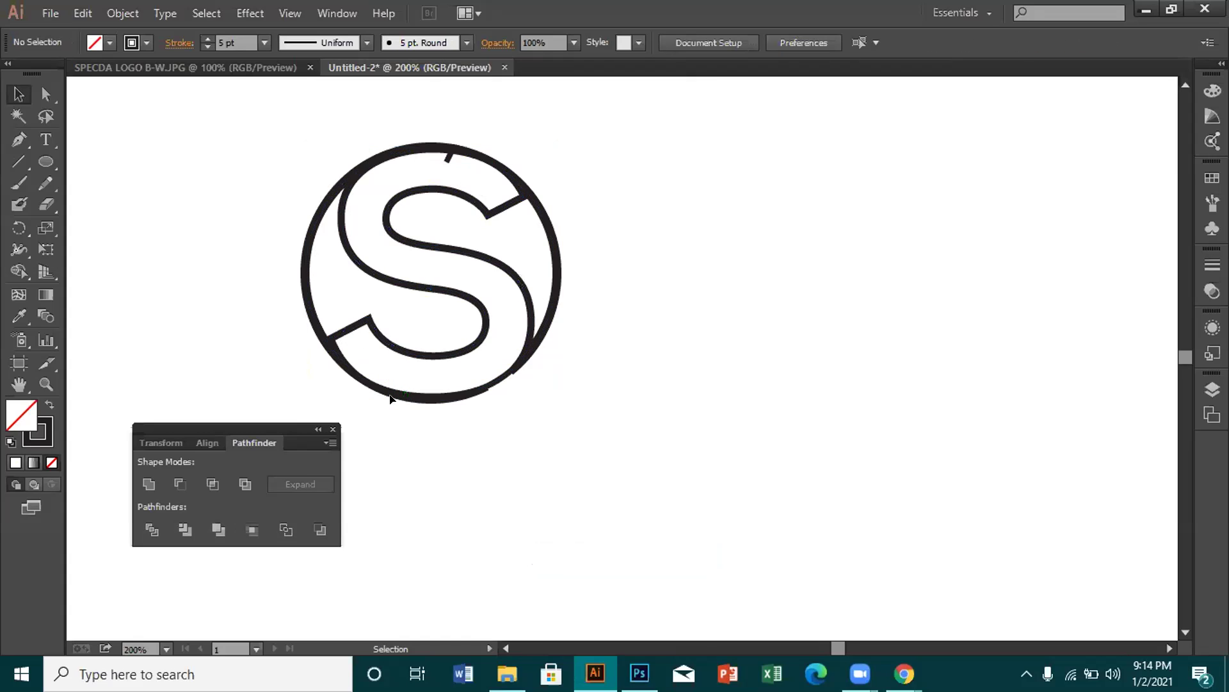
click(380, 388)
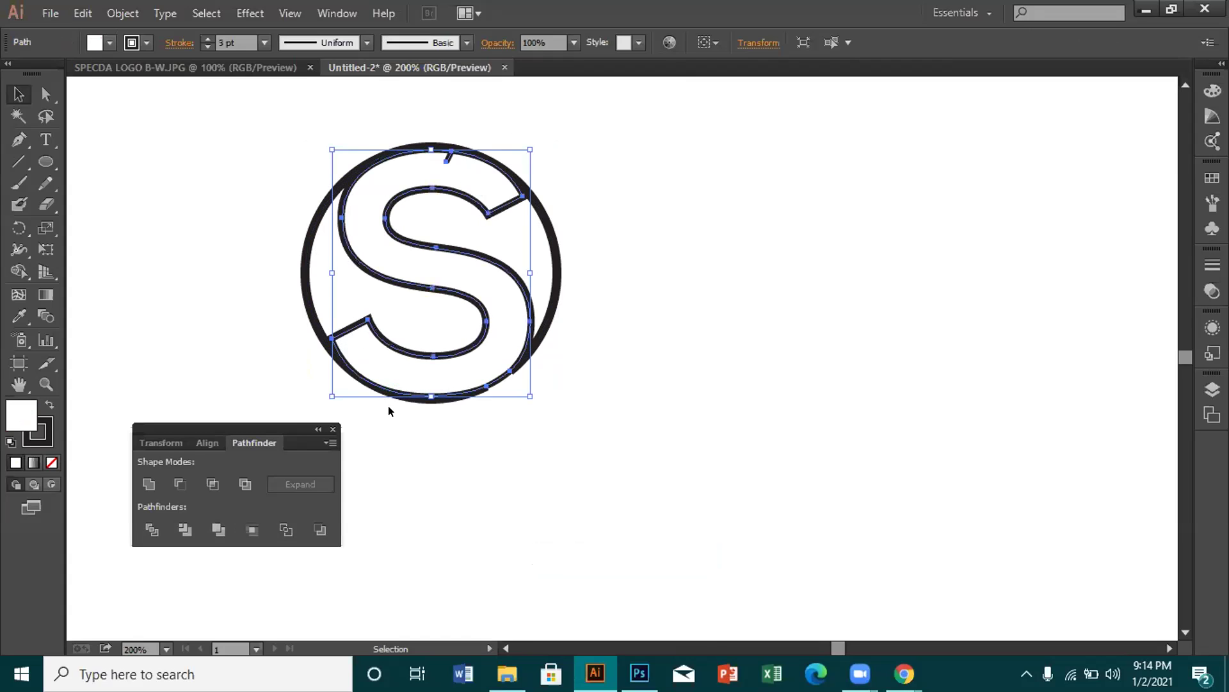
click(407, 436)
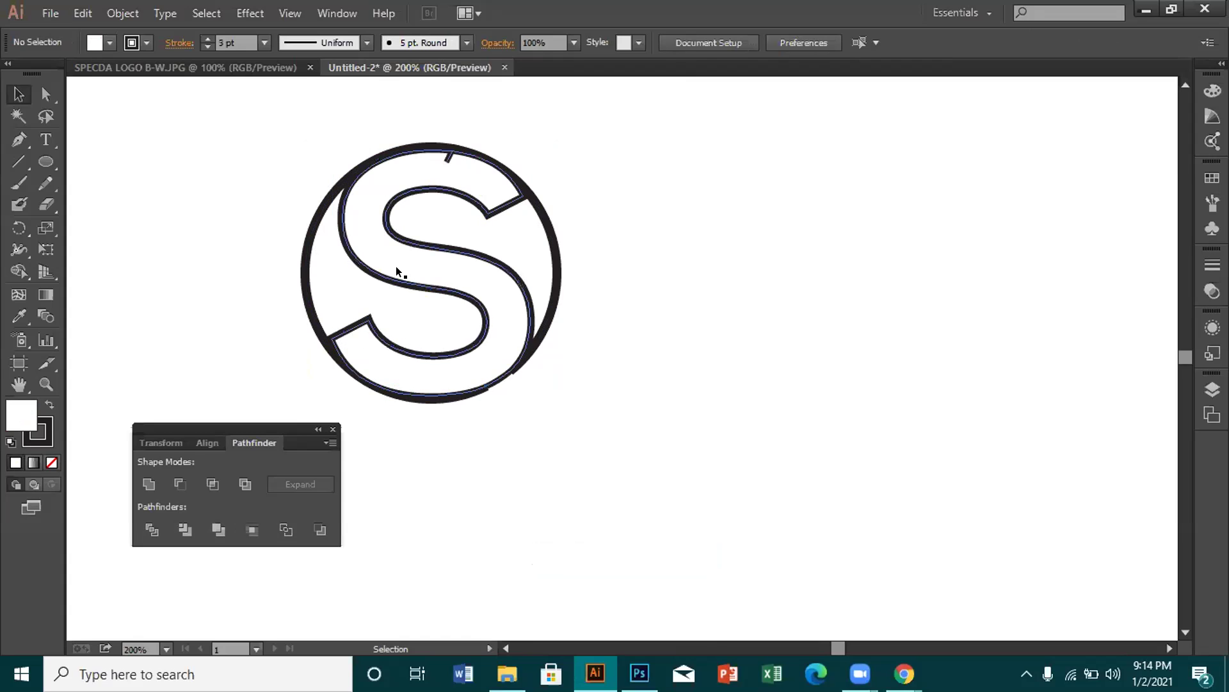
- Try to select the small line stub at the upper edge of the S on its own
click(448, 161)
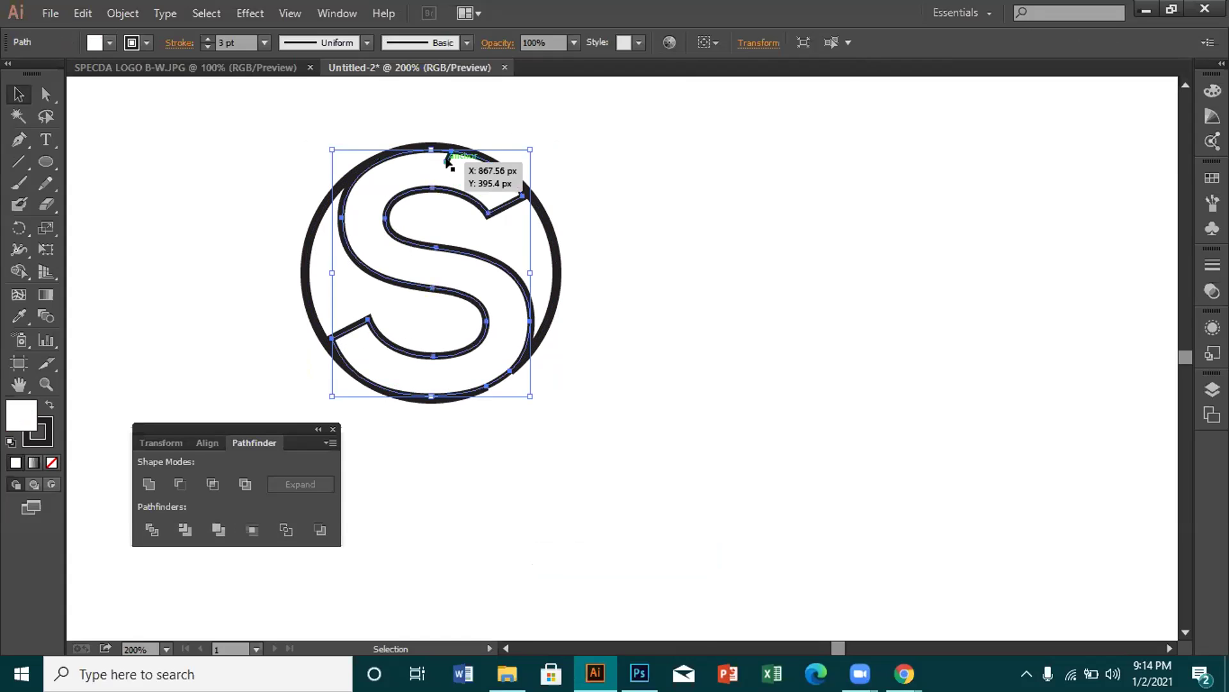
click(553, 150)
click(452, 155)
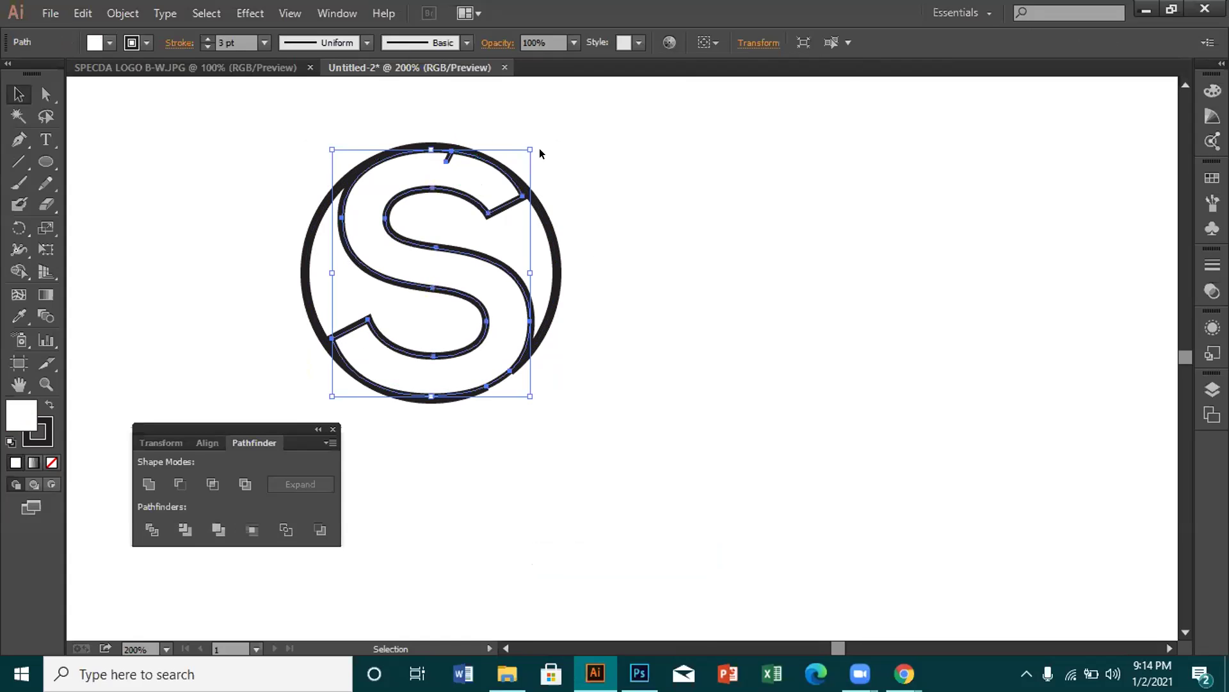
click(628, 161)
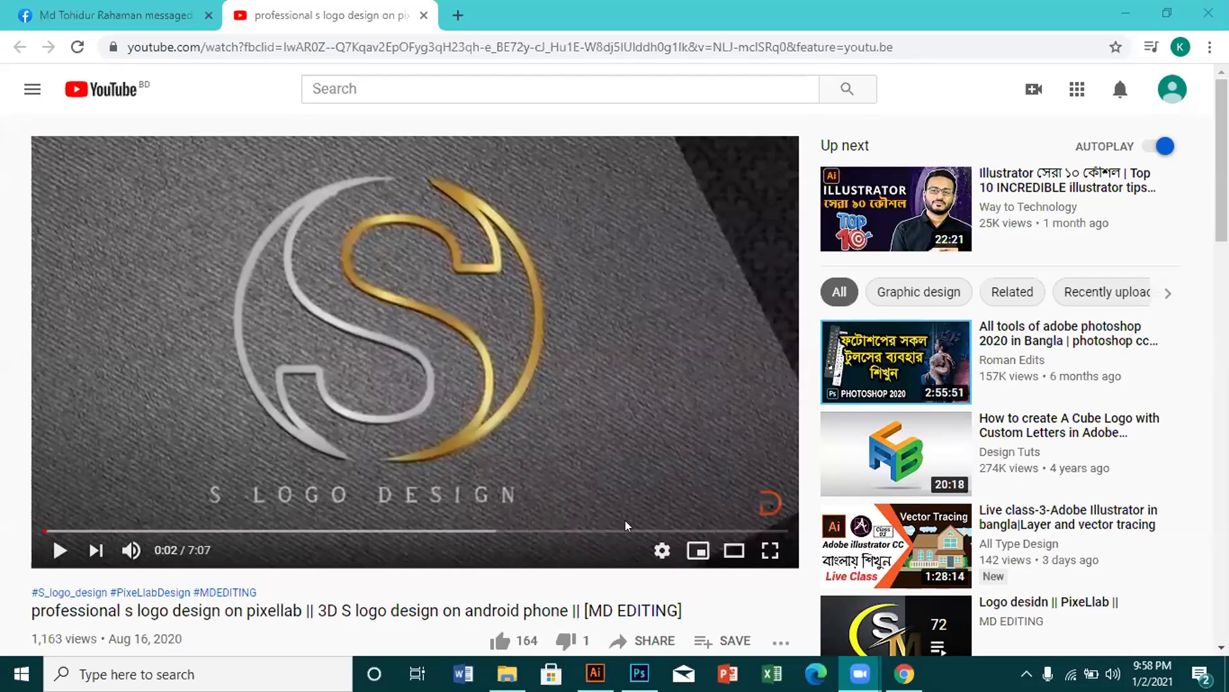
- Switch to the Illustrator document containing the thin outlined S inside a circle
mouse_move(596, 672)
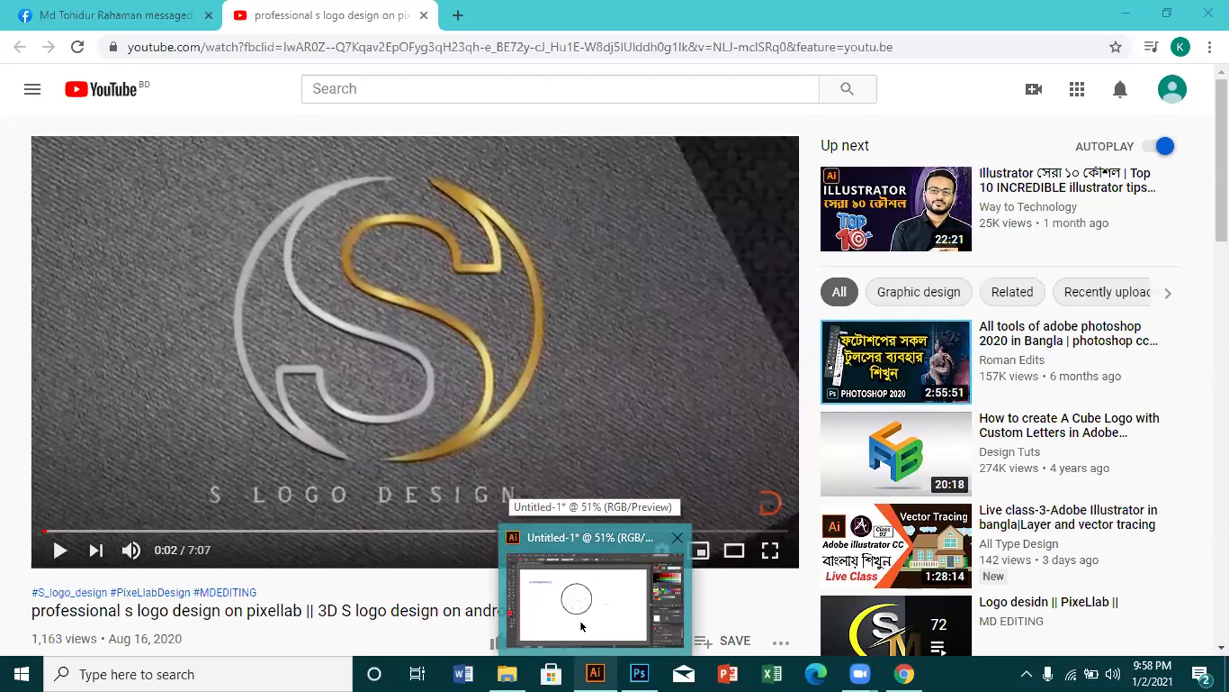
click(583, 628)
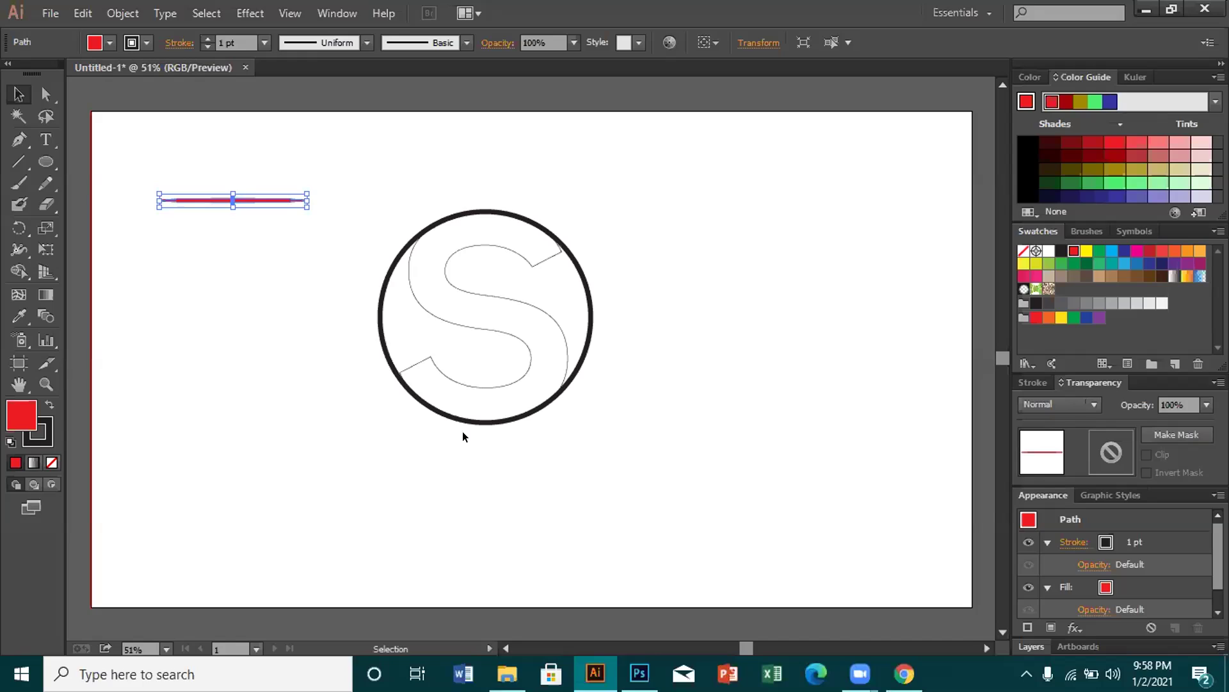
click(17, 185)
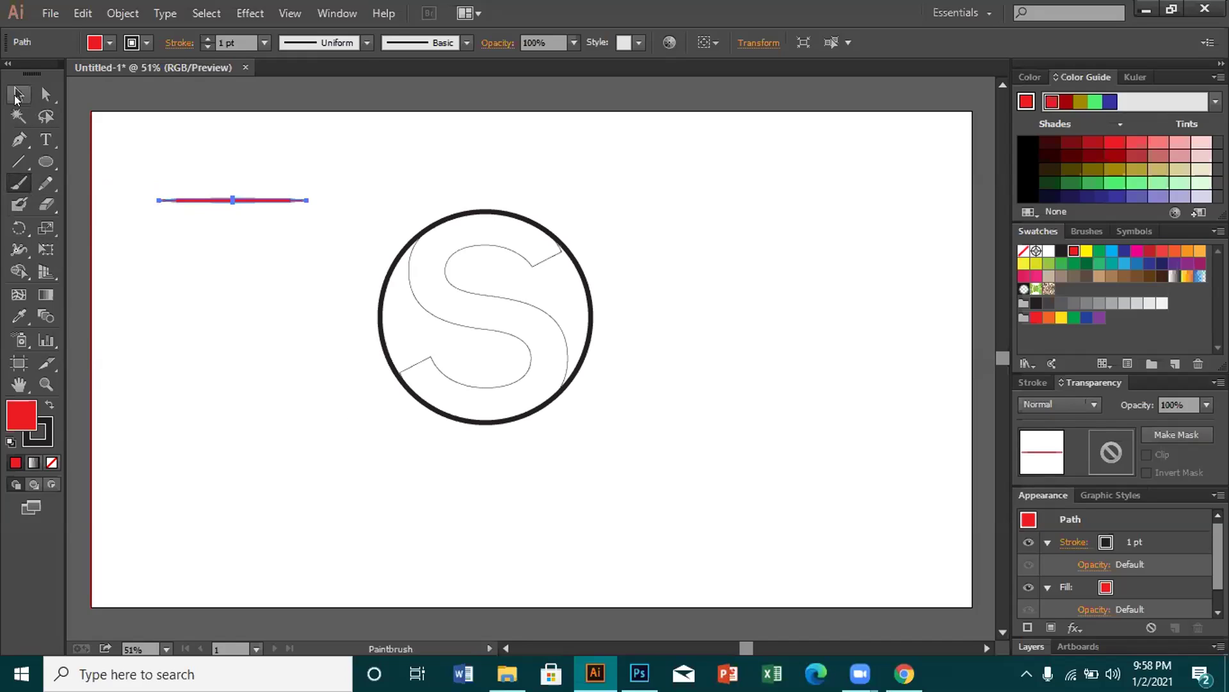
click(18, 94)
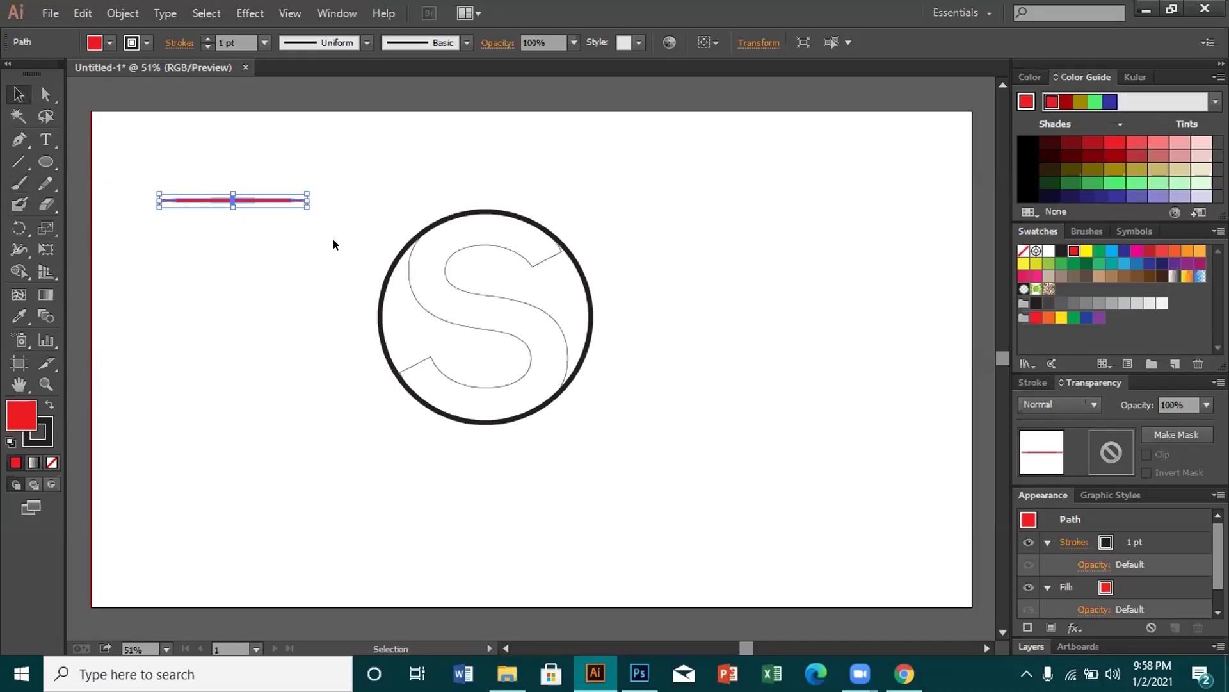
drag(338, 222, 563, 346)
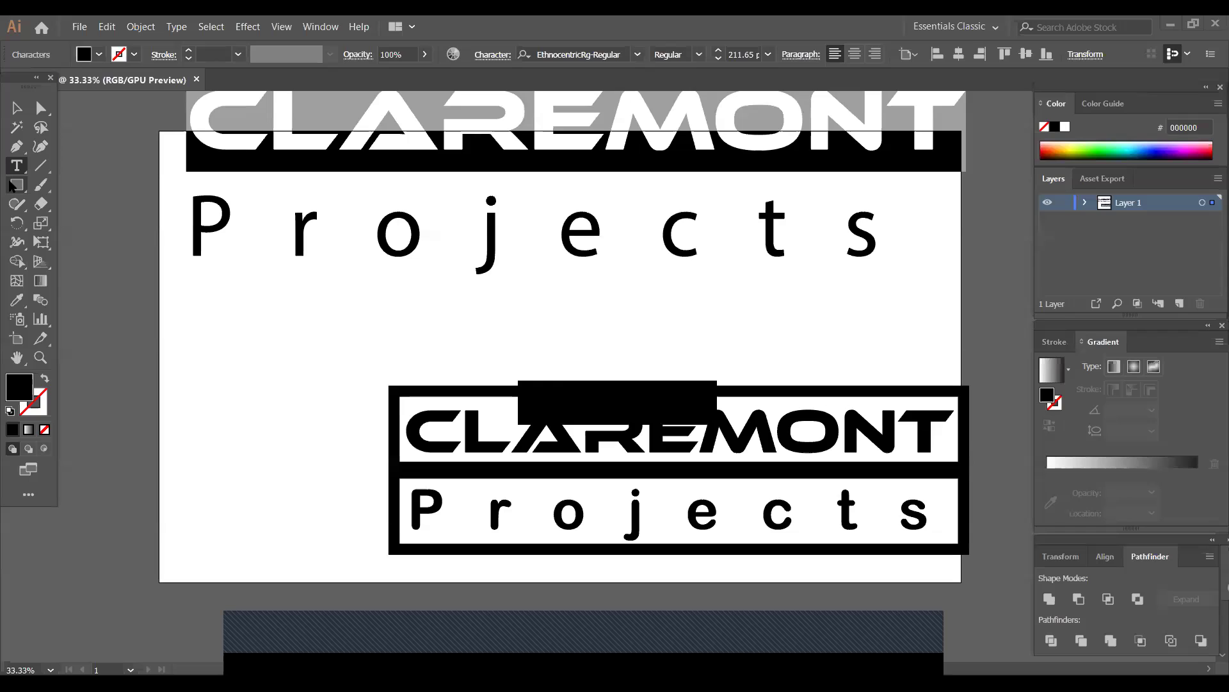
- Move the framed Claremont Projects logo up over the large CLAREMONT heading to free the lower part of the artboard
key(t)
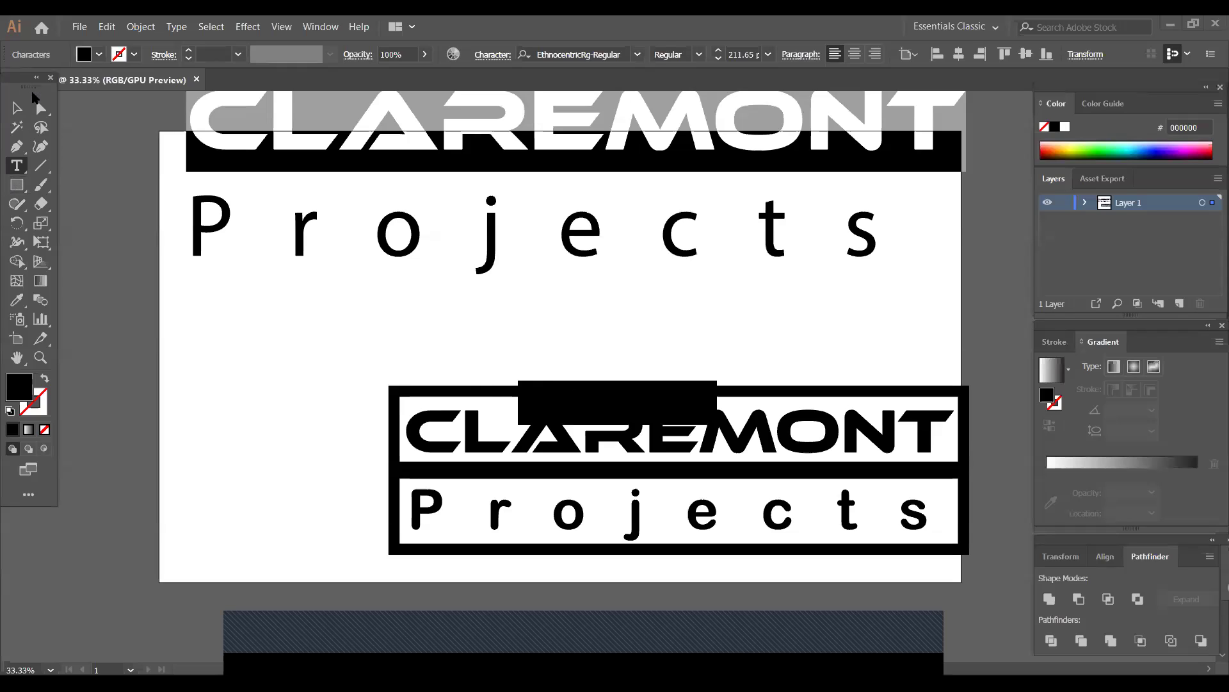
click(18, 109)
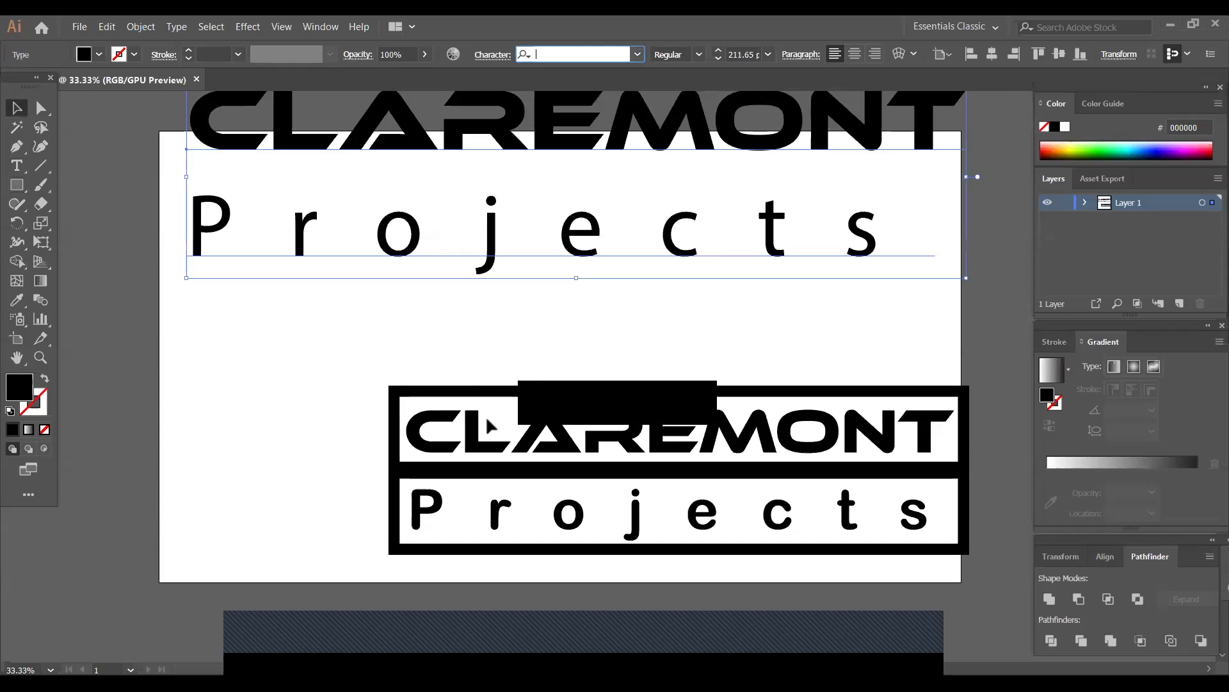
click(486, 420)
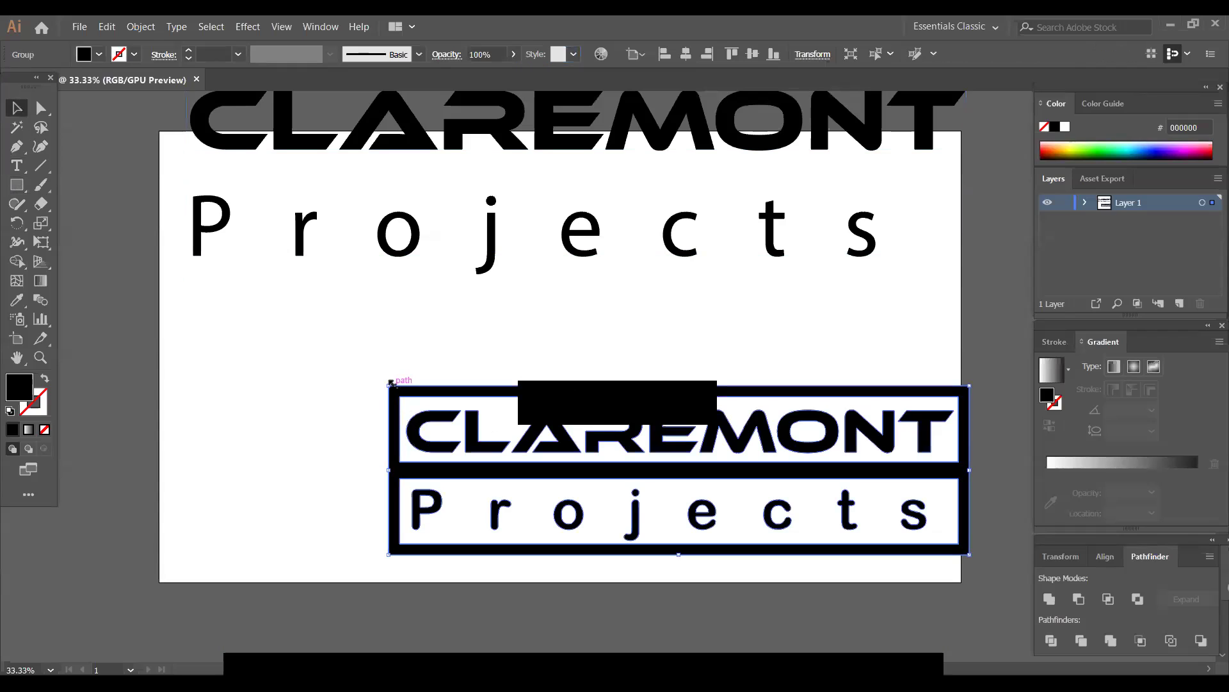
click(389, 382)
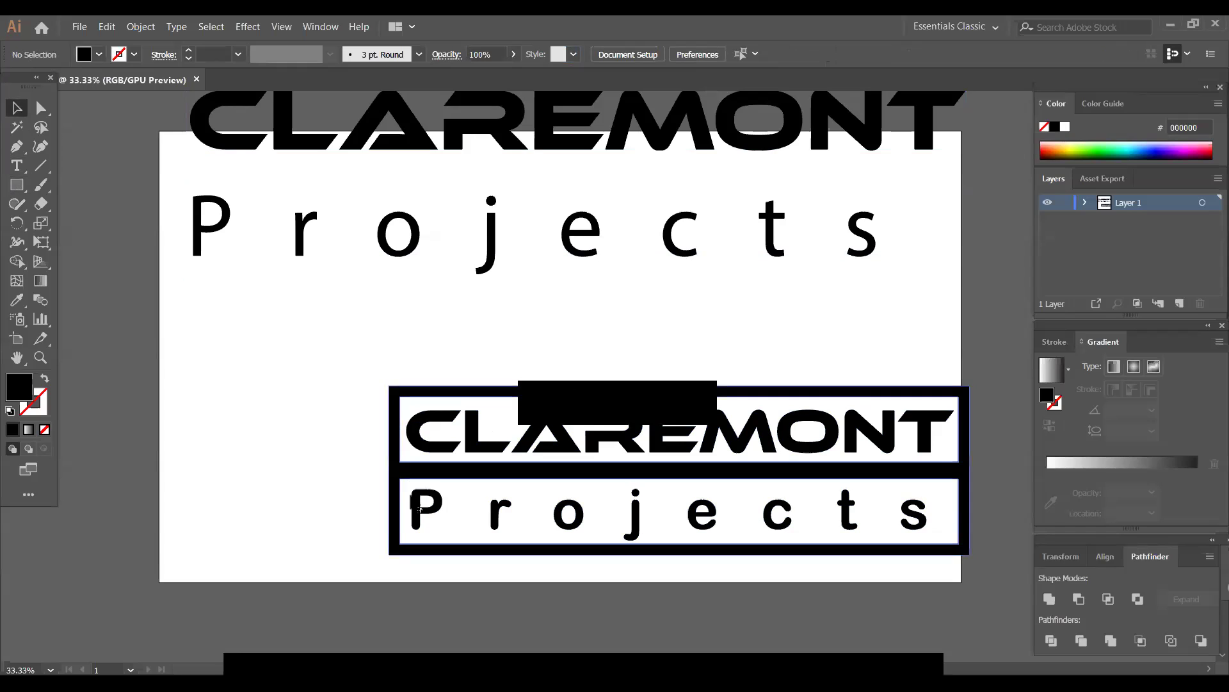
drag(412, 500, 467, 115)
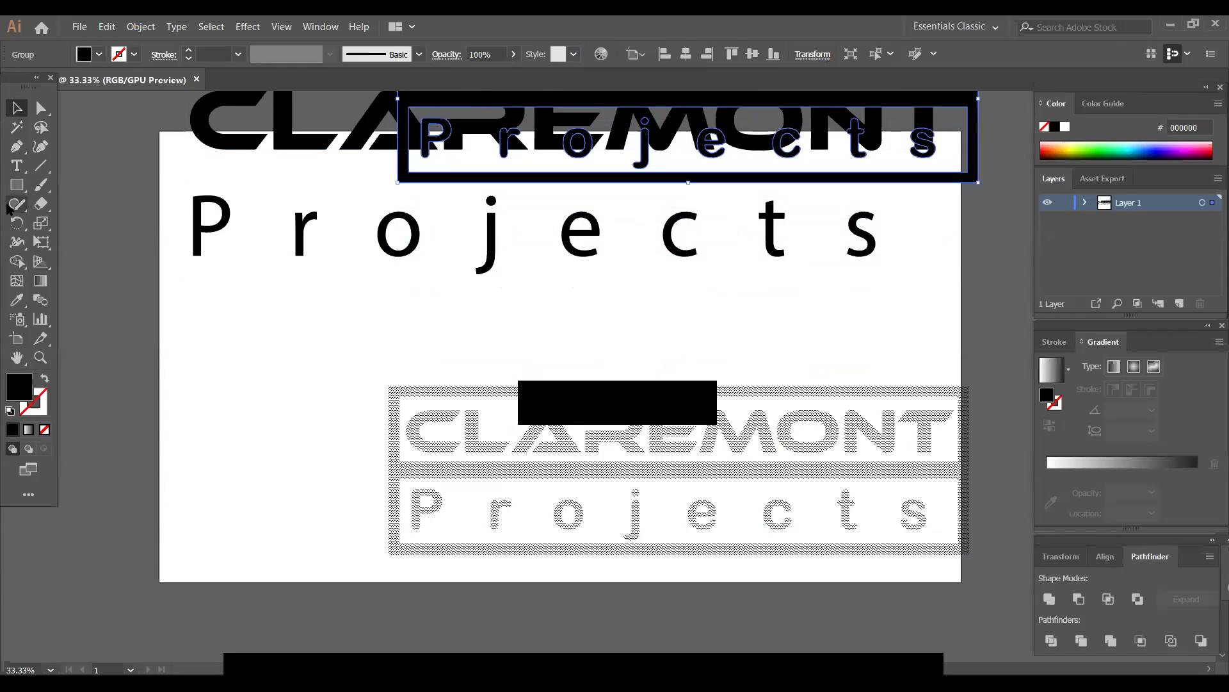
- Add the point text "s" in the lower part of the artboard, in Arial Rounded MT Bold with tracking set to 0
click(16, 167)
click(259, 404)
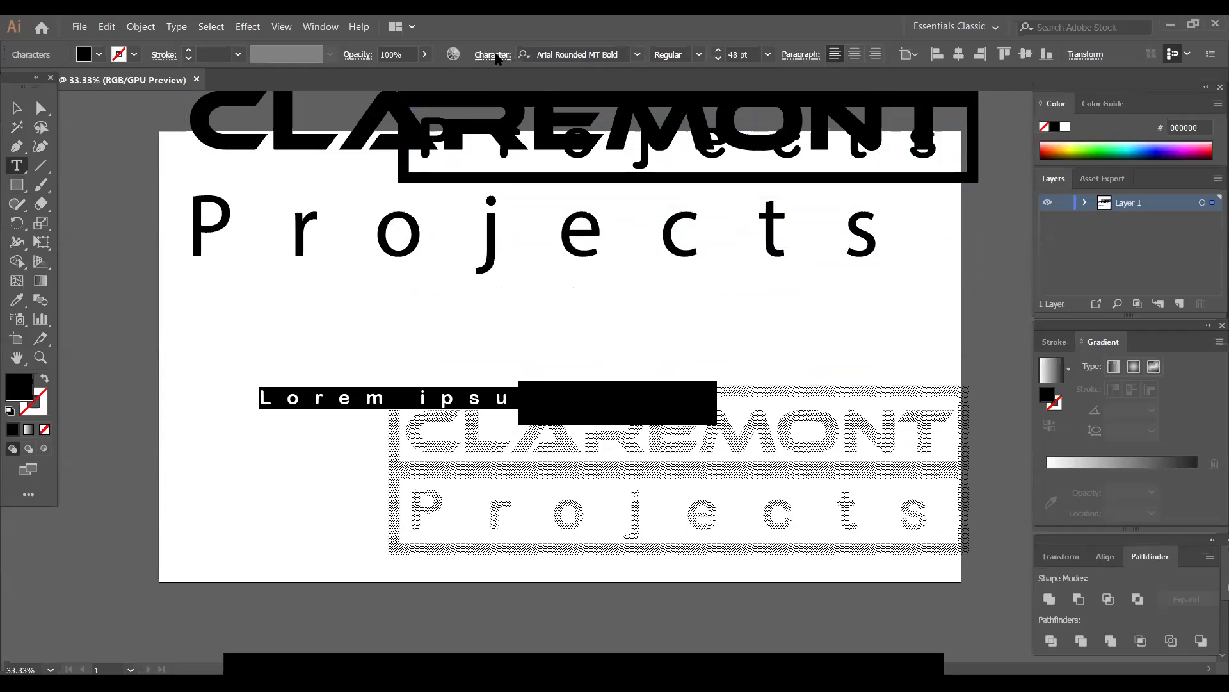
click(493, 54)
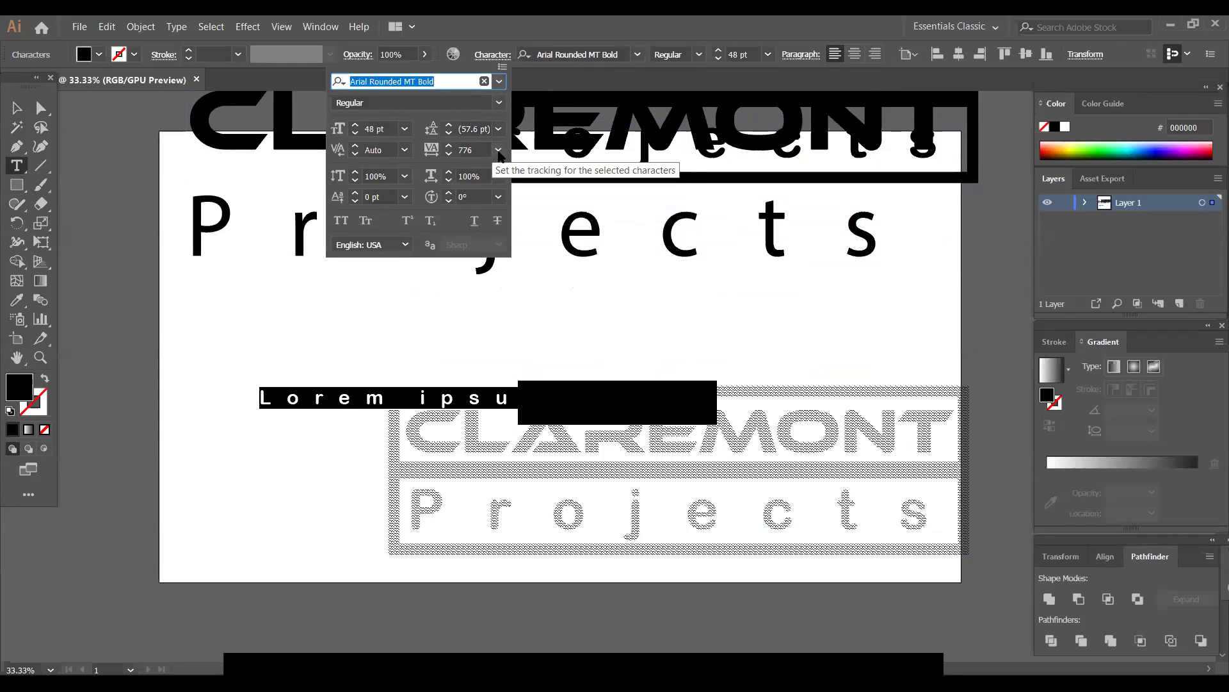
click(498, 151)
click(510, 277)
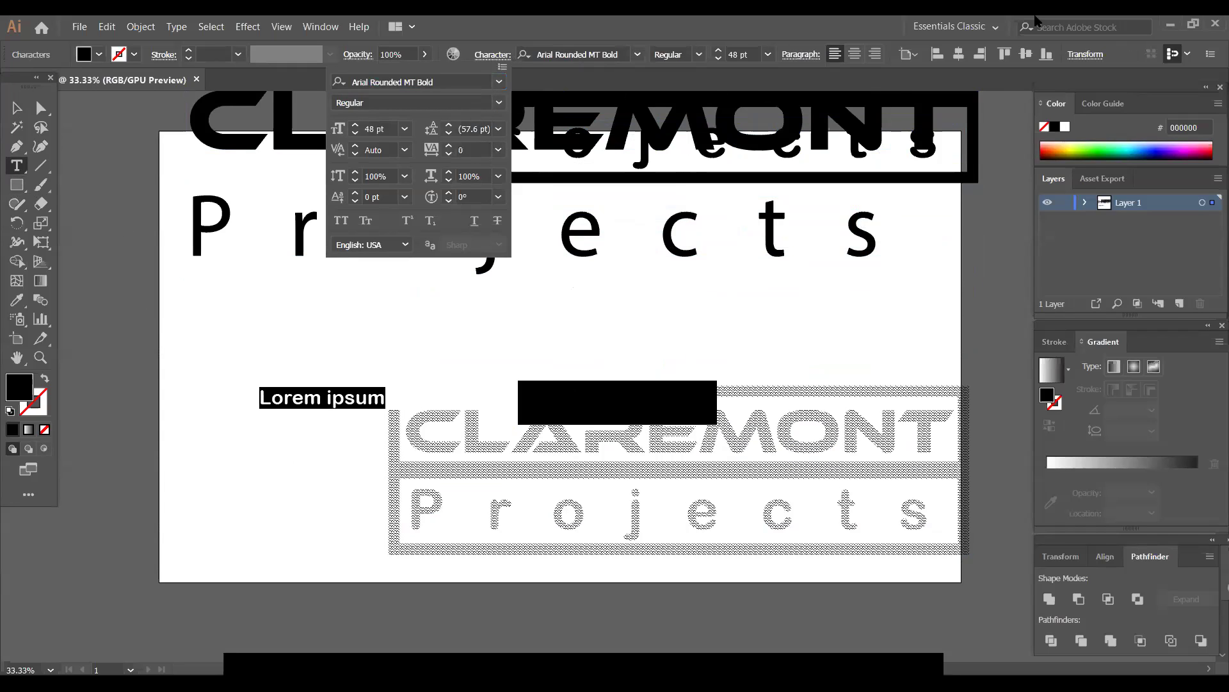
key(Escape)
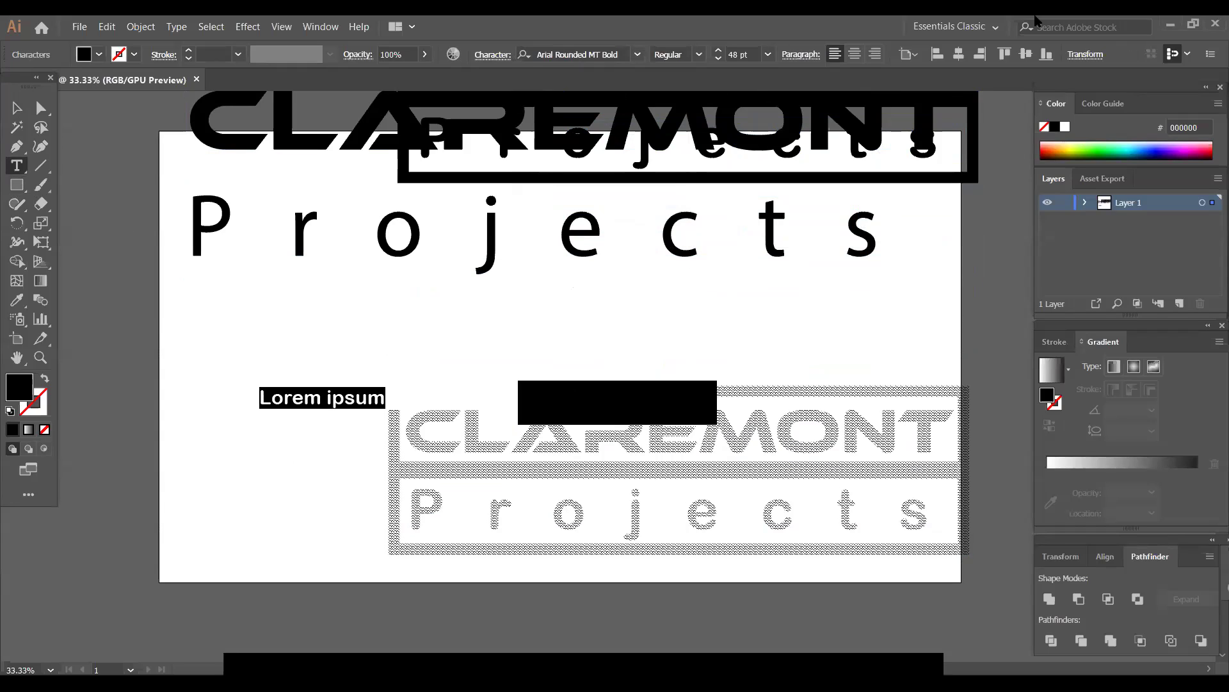
text(s)
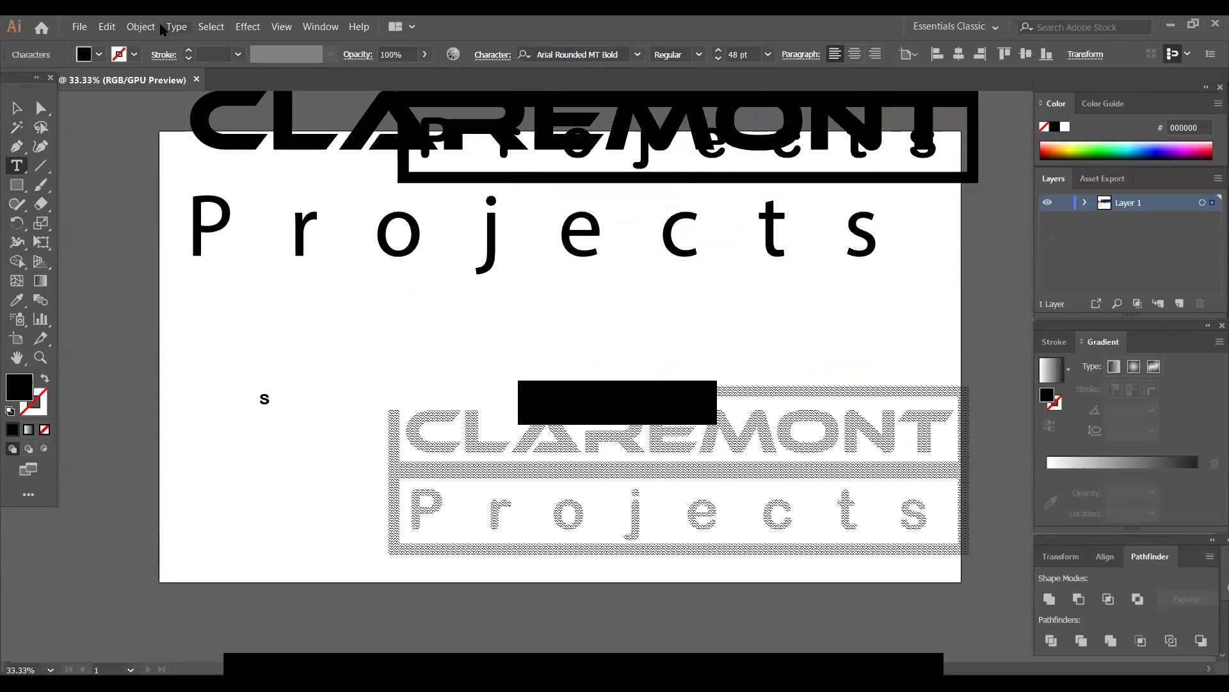
key(Escape)
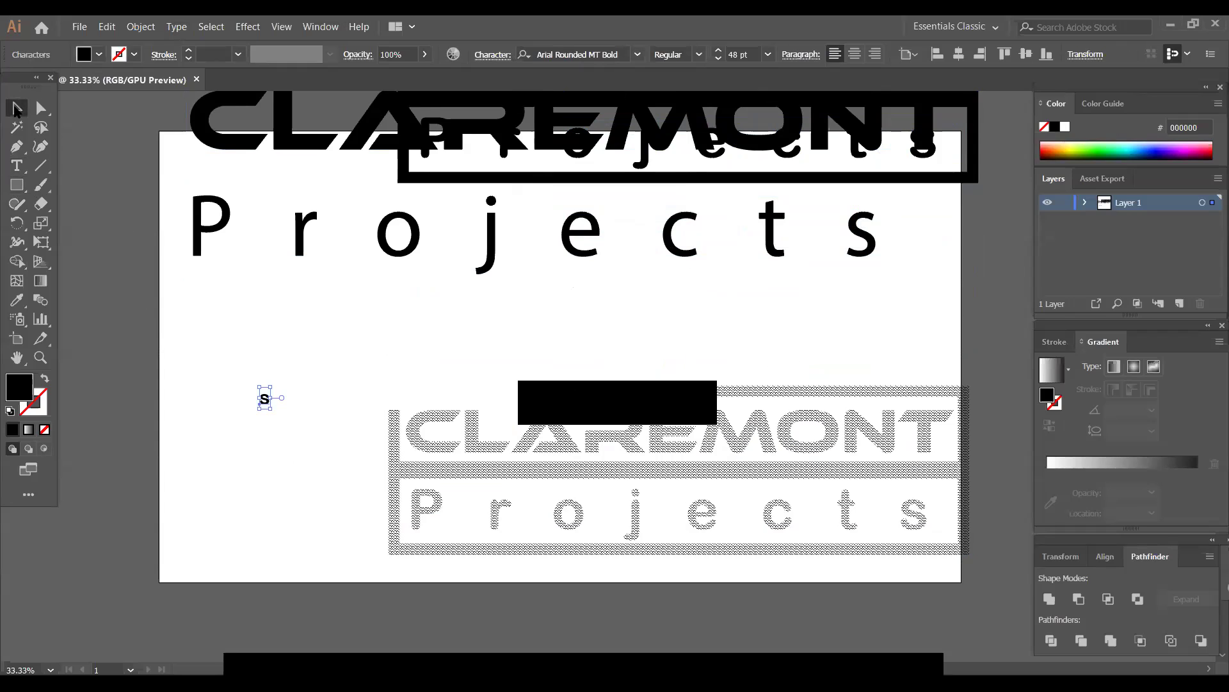
- Change the letter's case to uppercase, scale it up to about 602 pt and move it beside the black rectangle
click(175, 27)
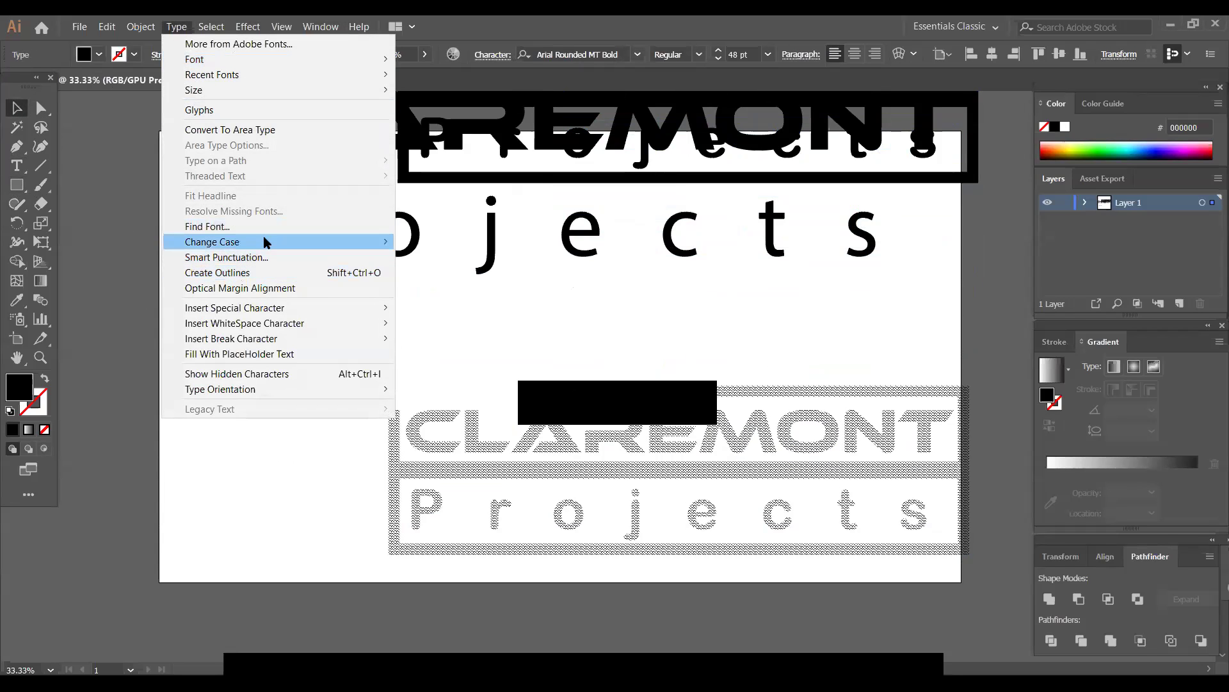
mouse_move(310, 242)
click(452, 241)
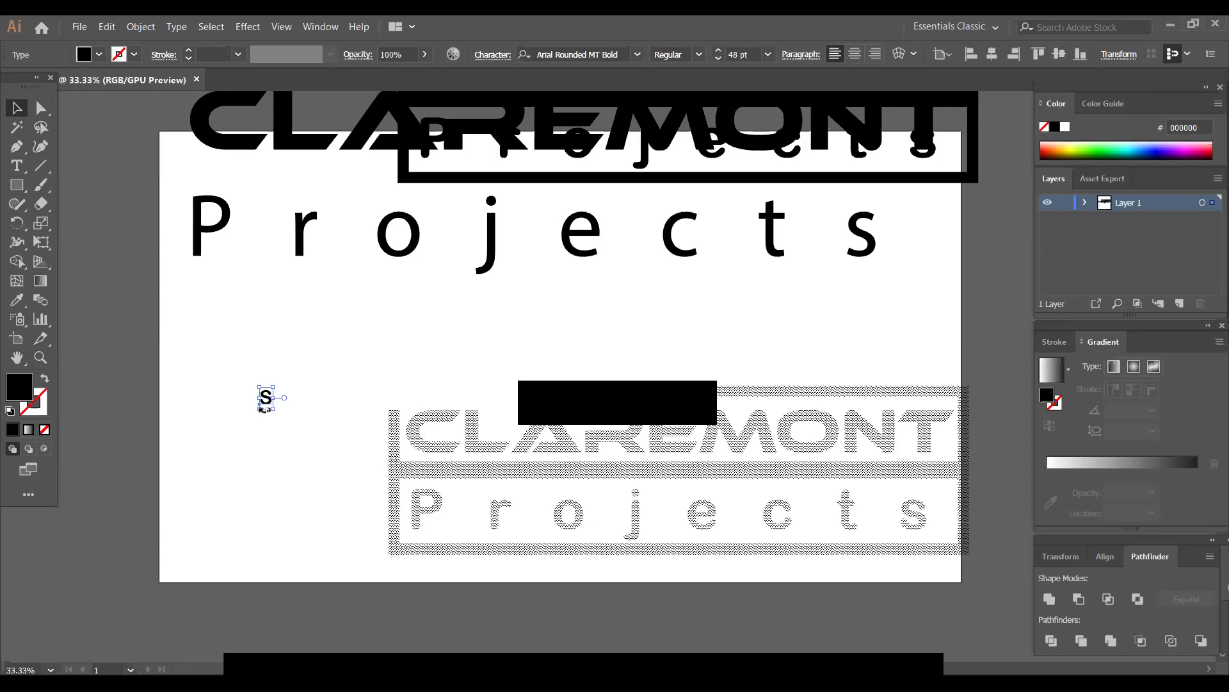
drag(272, 408, 424, 537)
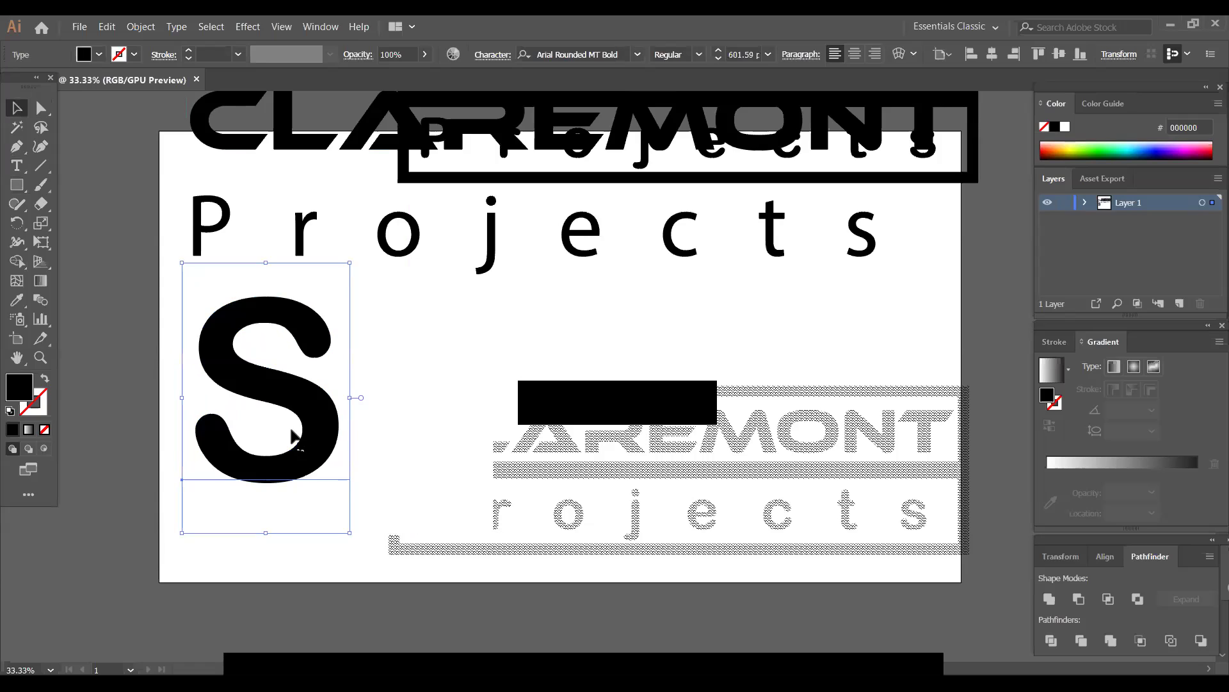
drag(345, 442, 477, 490)
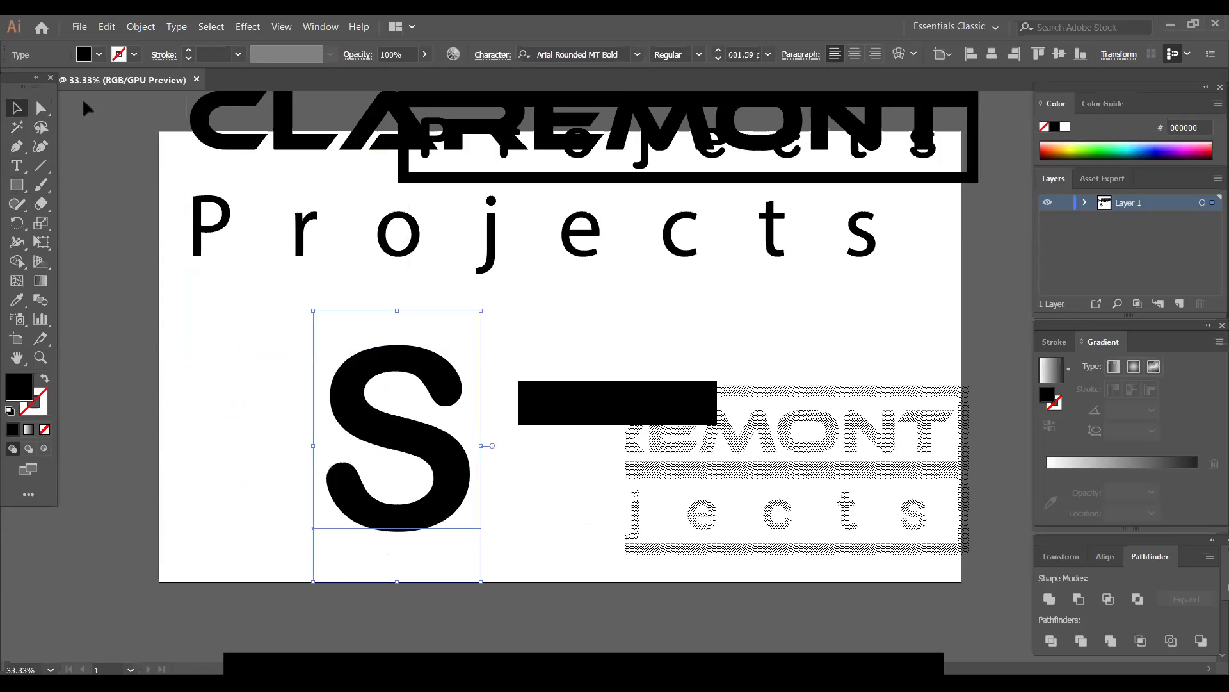
- Remove the fill of the large S and give it a black stroke
click(100, 55)
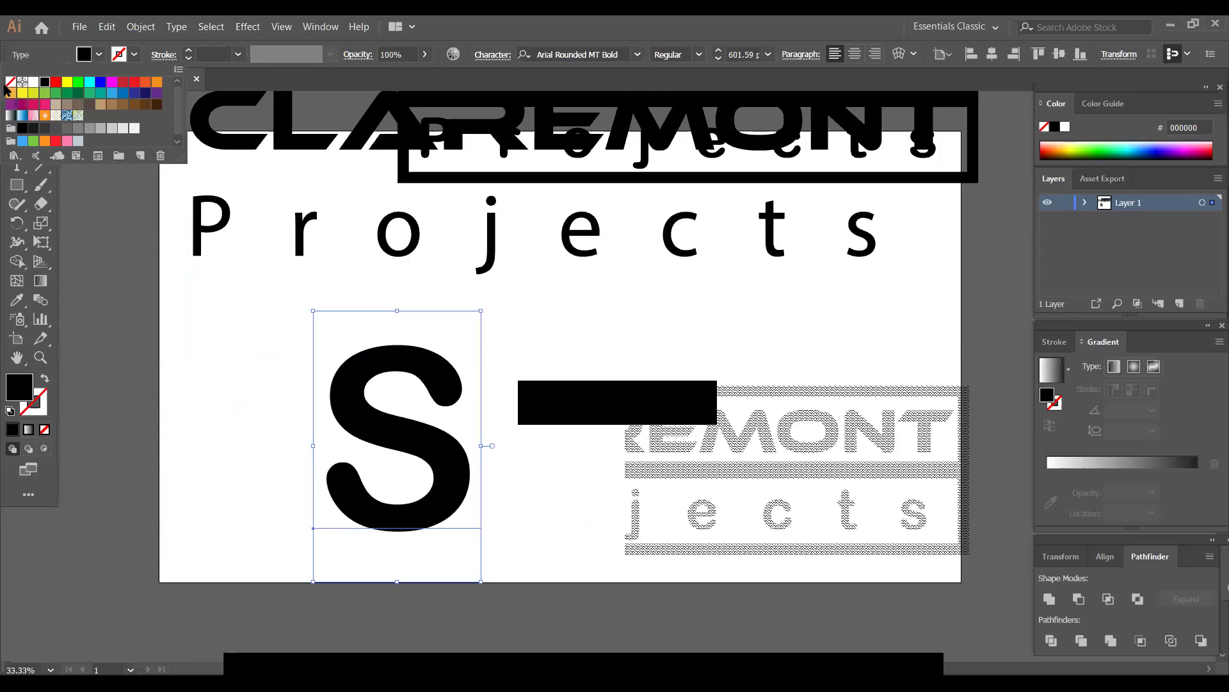
click(10, 82)
click(134, 55)
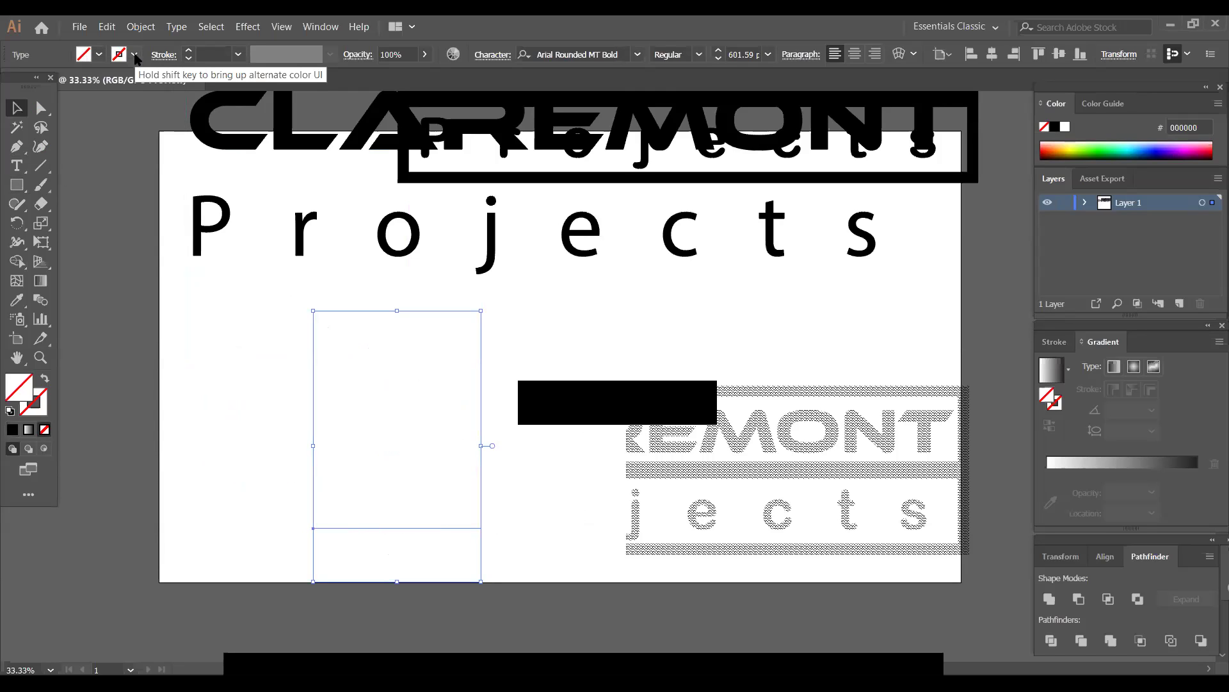
click(135, 55)
click(44, 84)
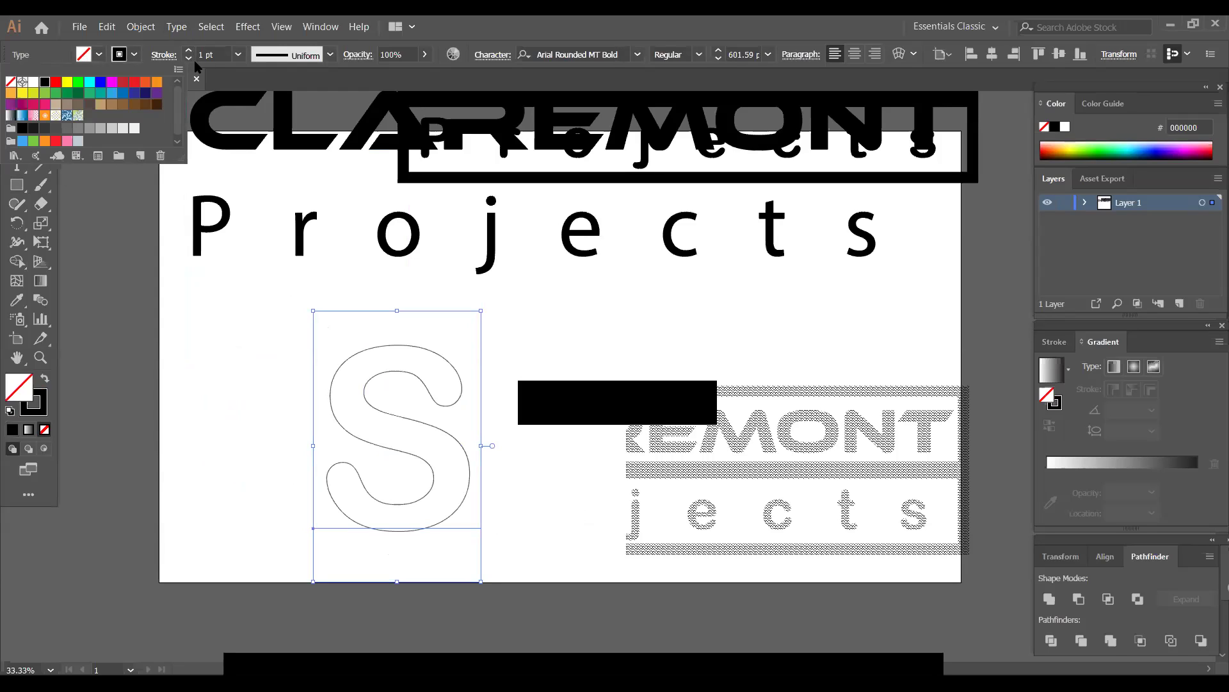
click(233, 242)
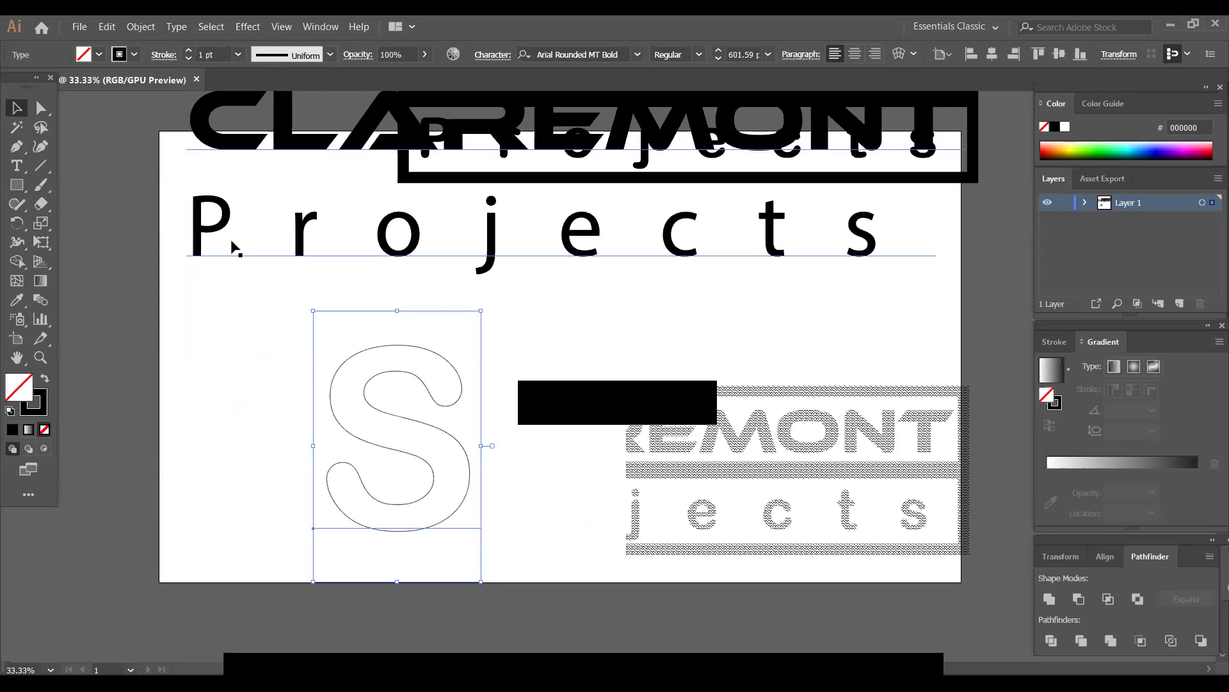
- Set the stroke weight of the large S to 16 pt
click(237, 55)
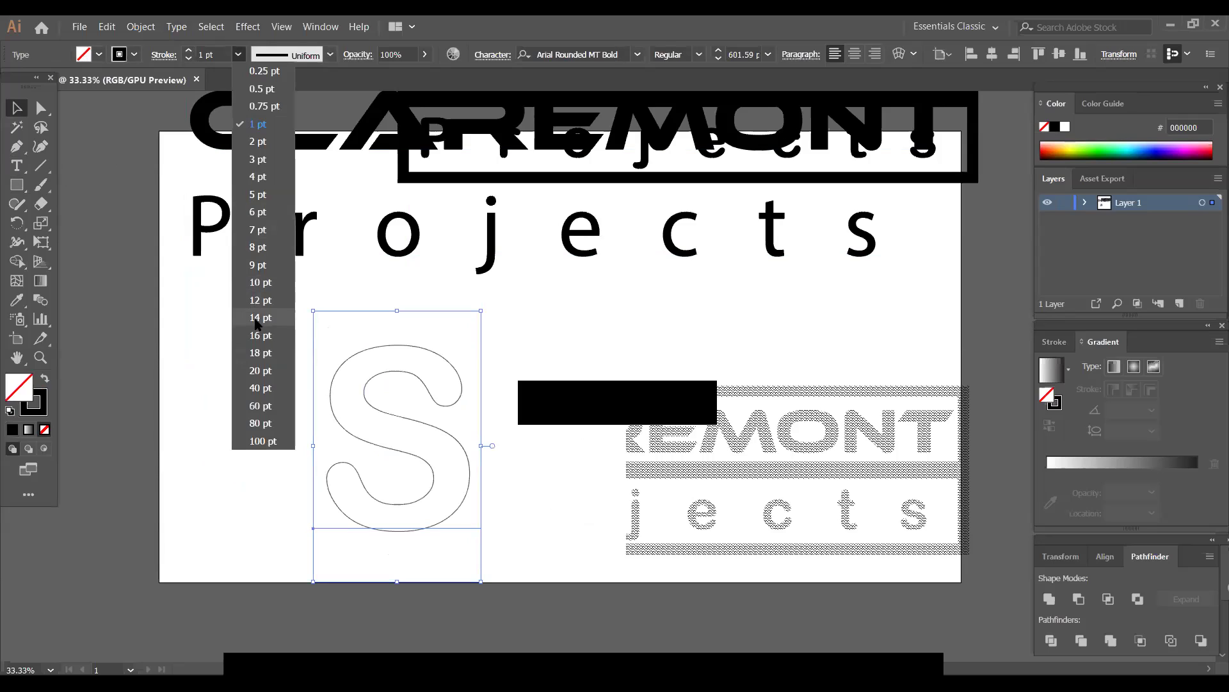
click(256, 336)
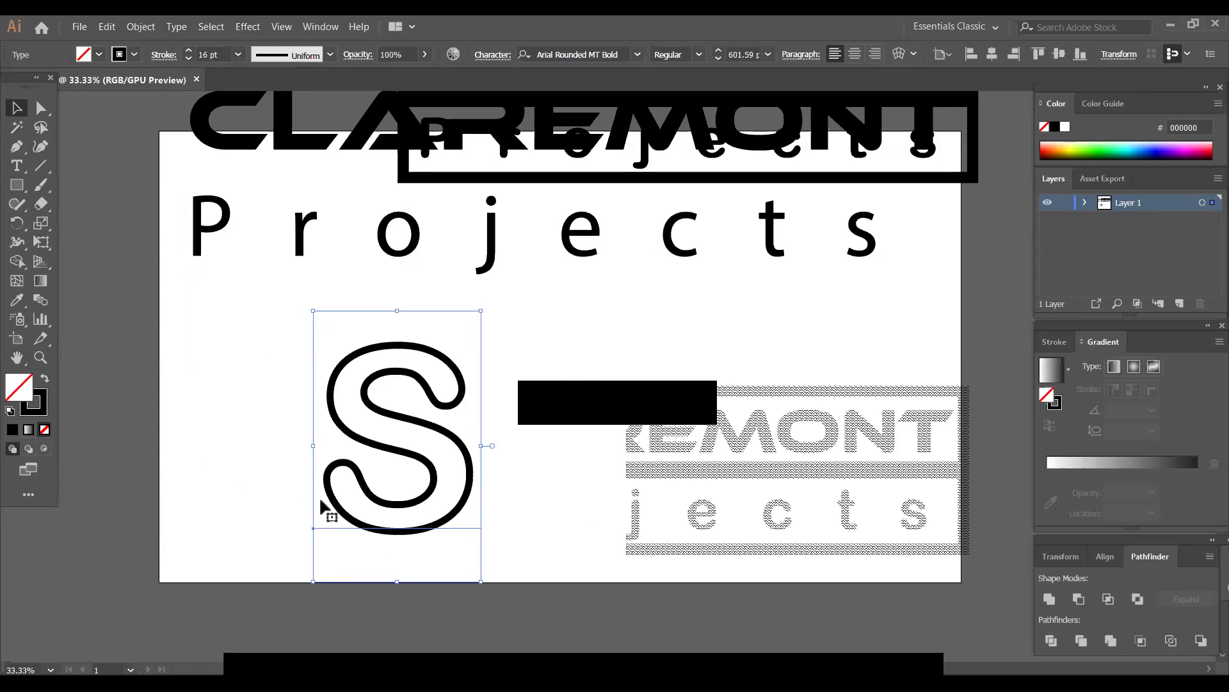
click(571, 375)
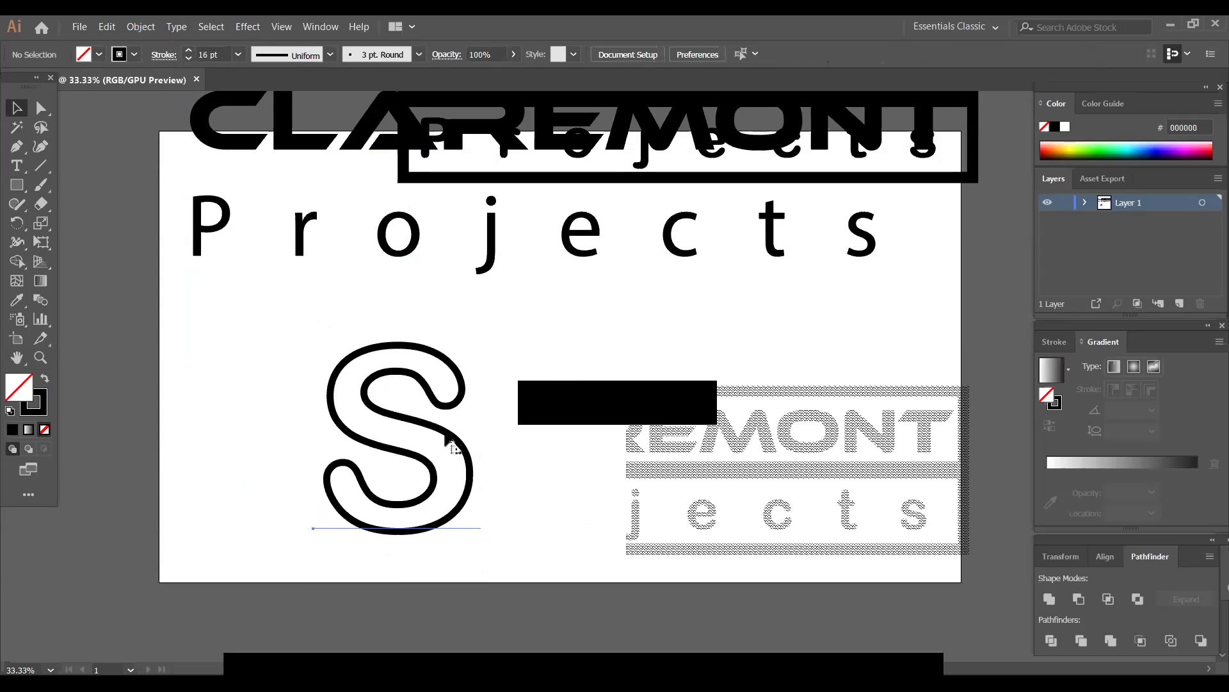
- Convert the large S from live text to outlines and deselect it
click(453, 448)
right_click(452, 441)
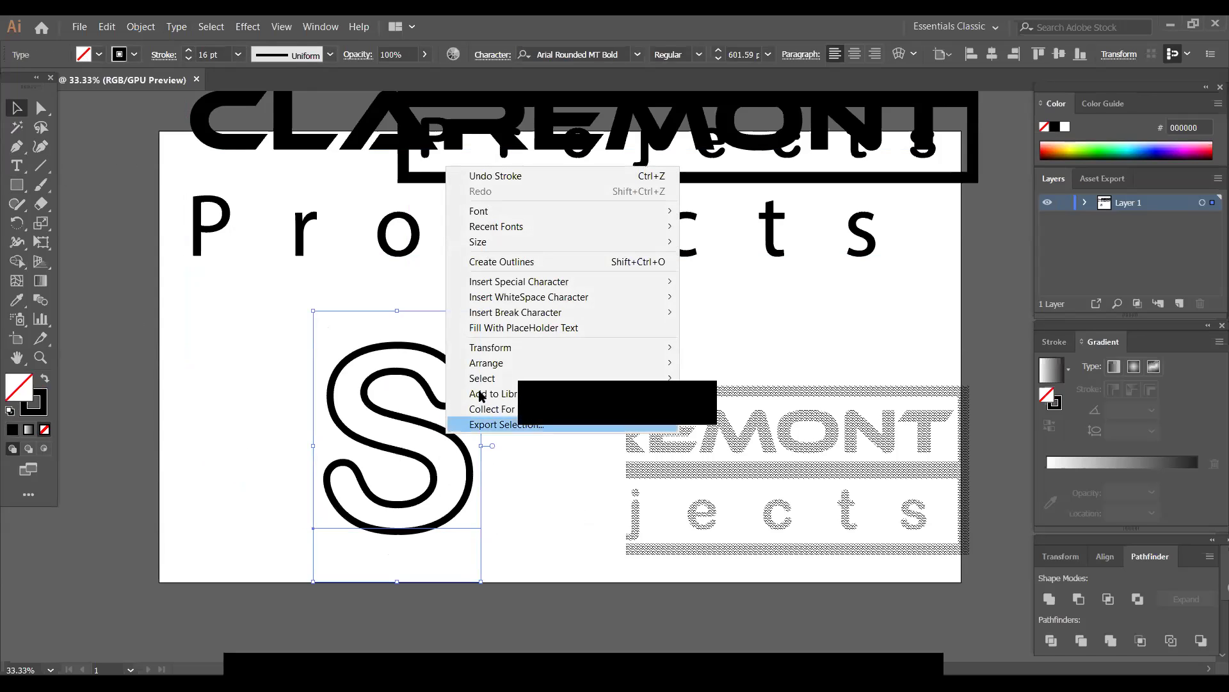
click(526, 262)
click(256, 301)
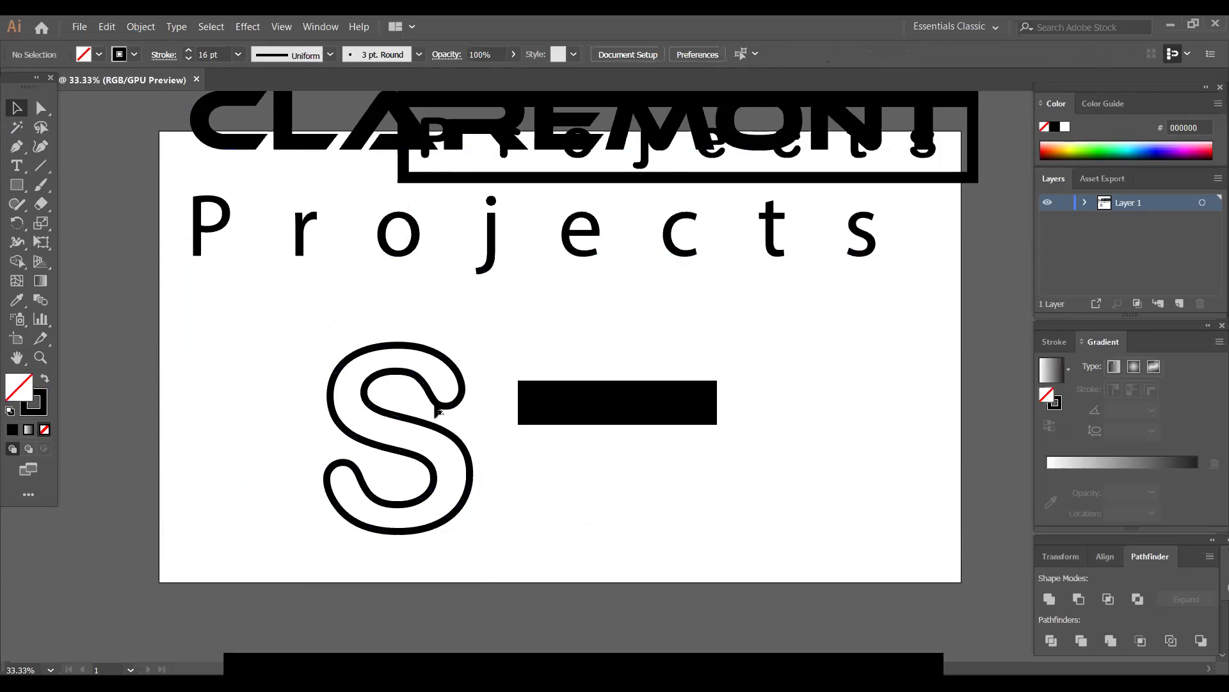
- Draw an unfilled circle with the 16 pt black stroke around the outlined S, starting from the letter's middle
click(20, 187)
click(66, 225)
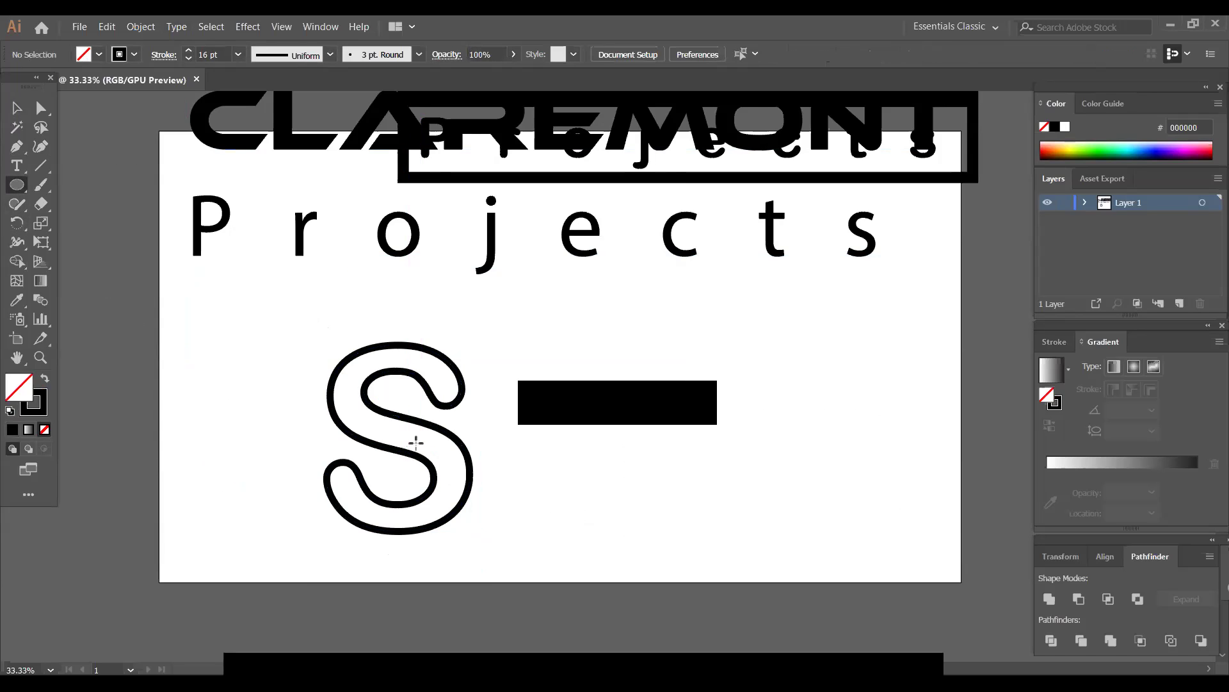
drag(416, 442, 478, 555)
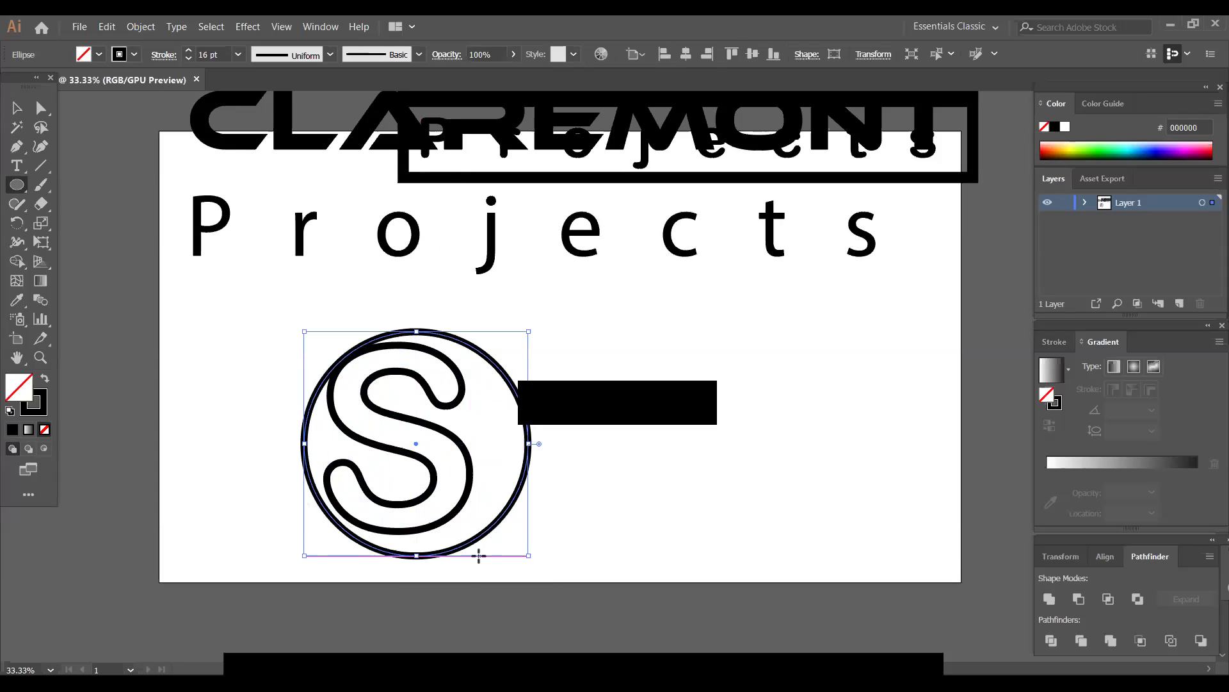
- Centre the circle and the S horizontally on the artboard and scale both down slightly about their centre
click(17, 107)
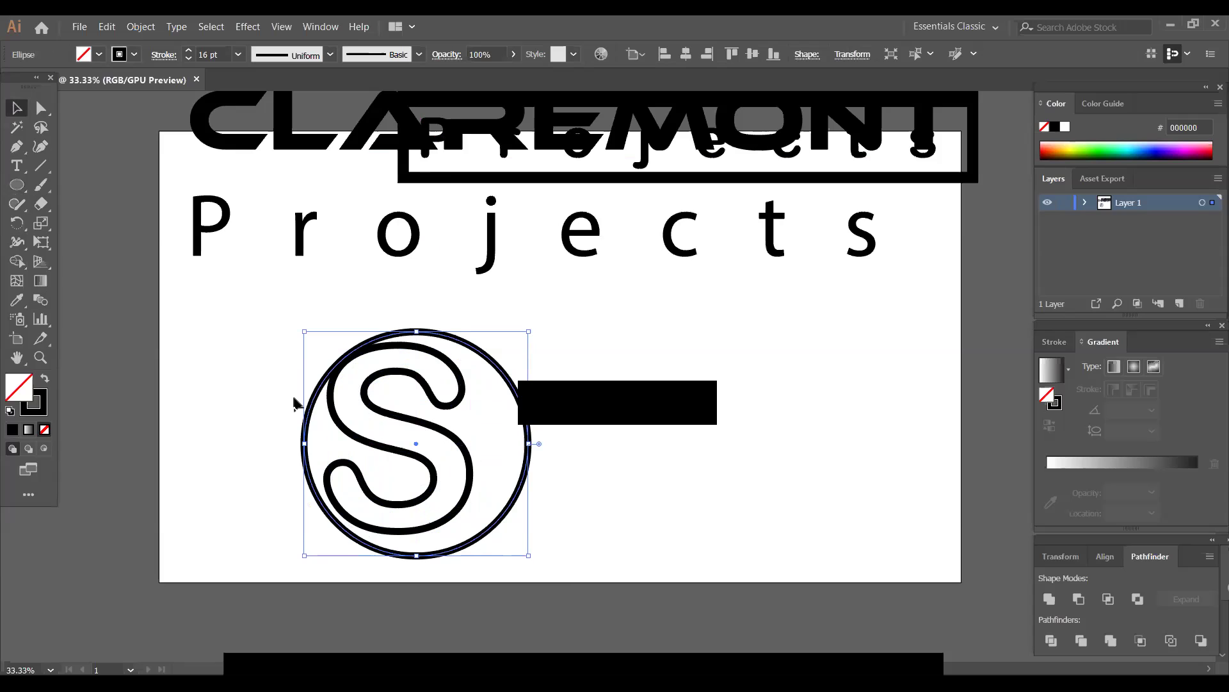
shift+click(439, 474)
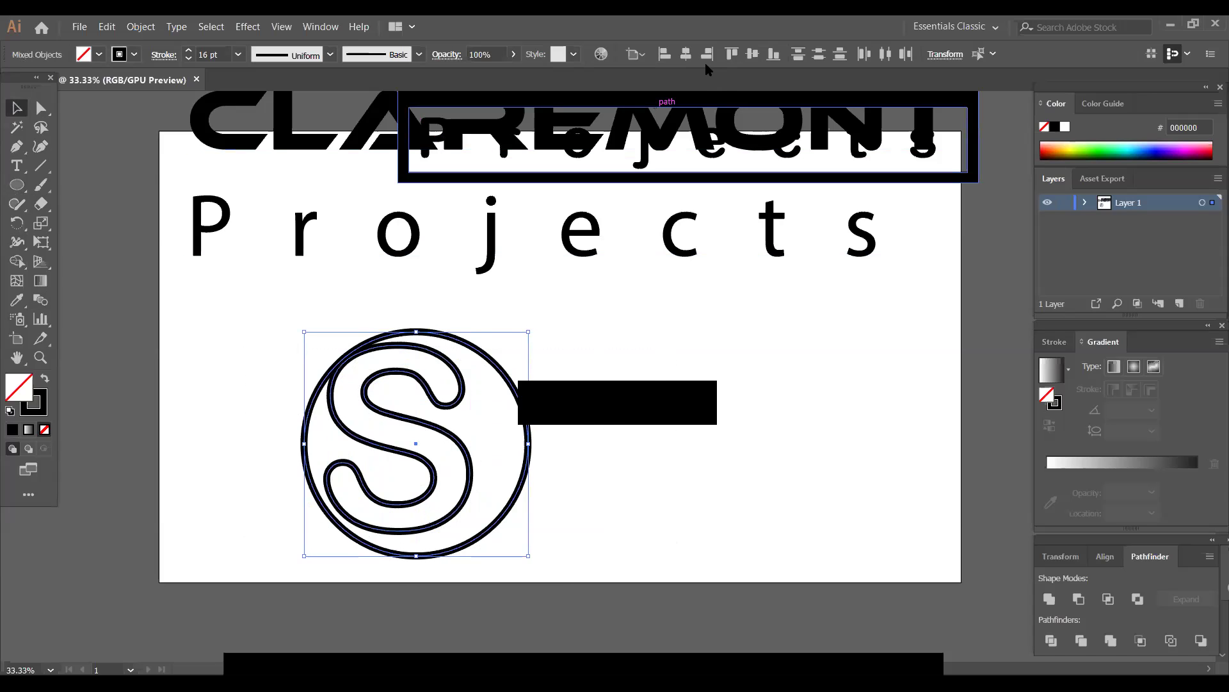
click(686, 55)
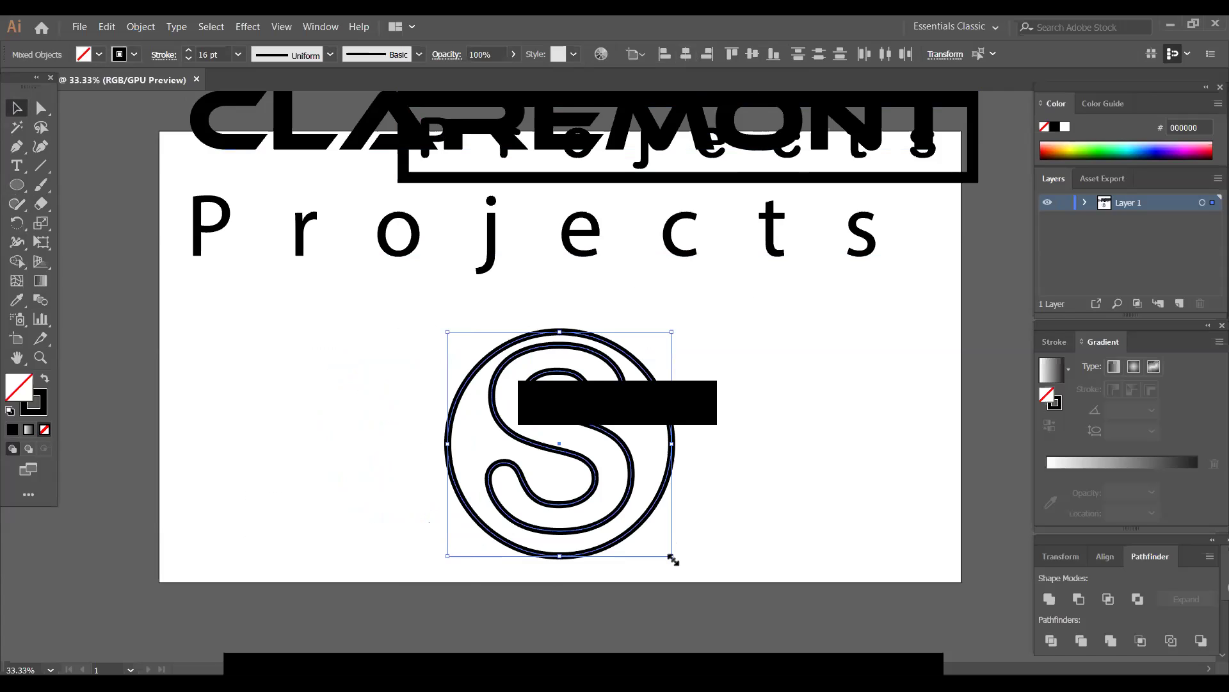
drag(673, 559, 662, 554)
click(712, 493)
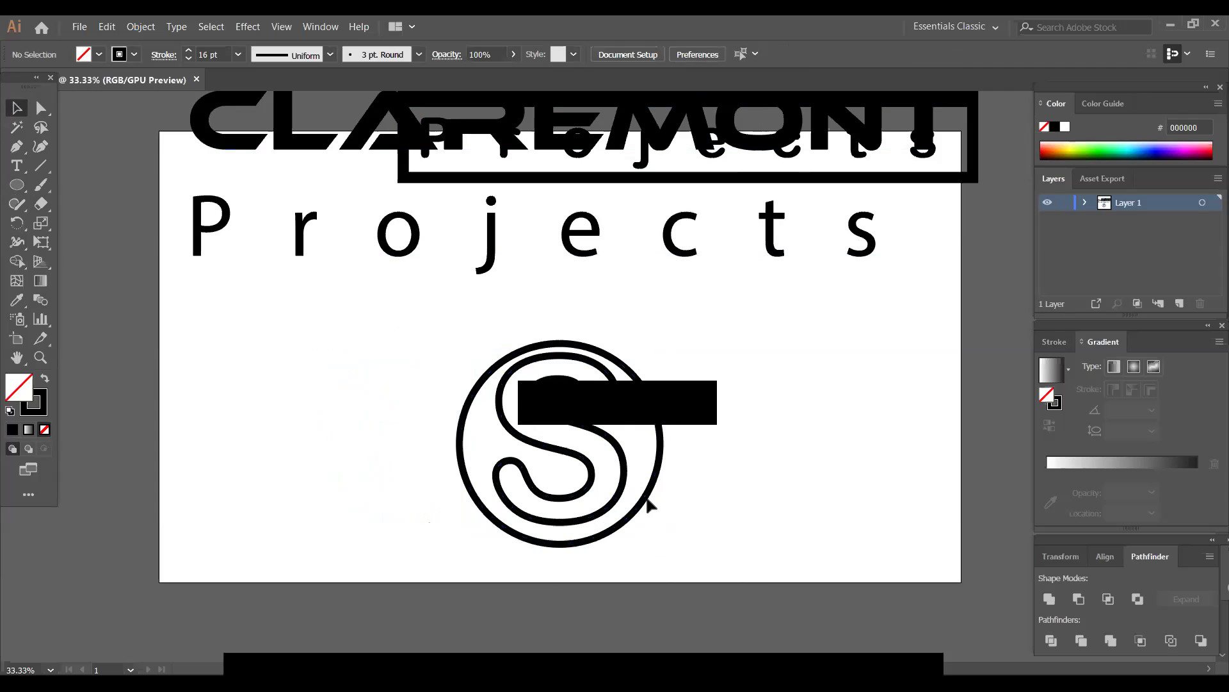
- Shrink only the circle about its centre so it fits tightly around the S
click(652, 500)
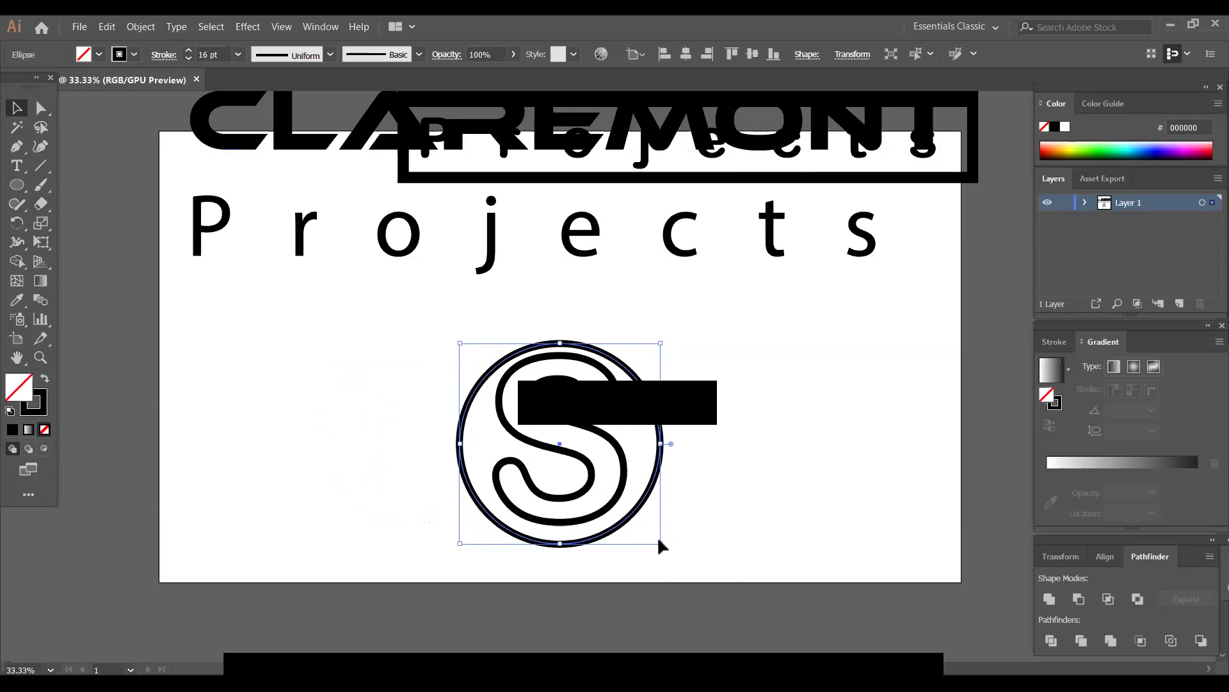
drag(660, 545, 651, 533)
click(715, 490)
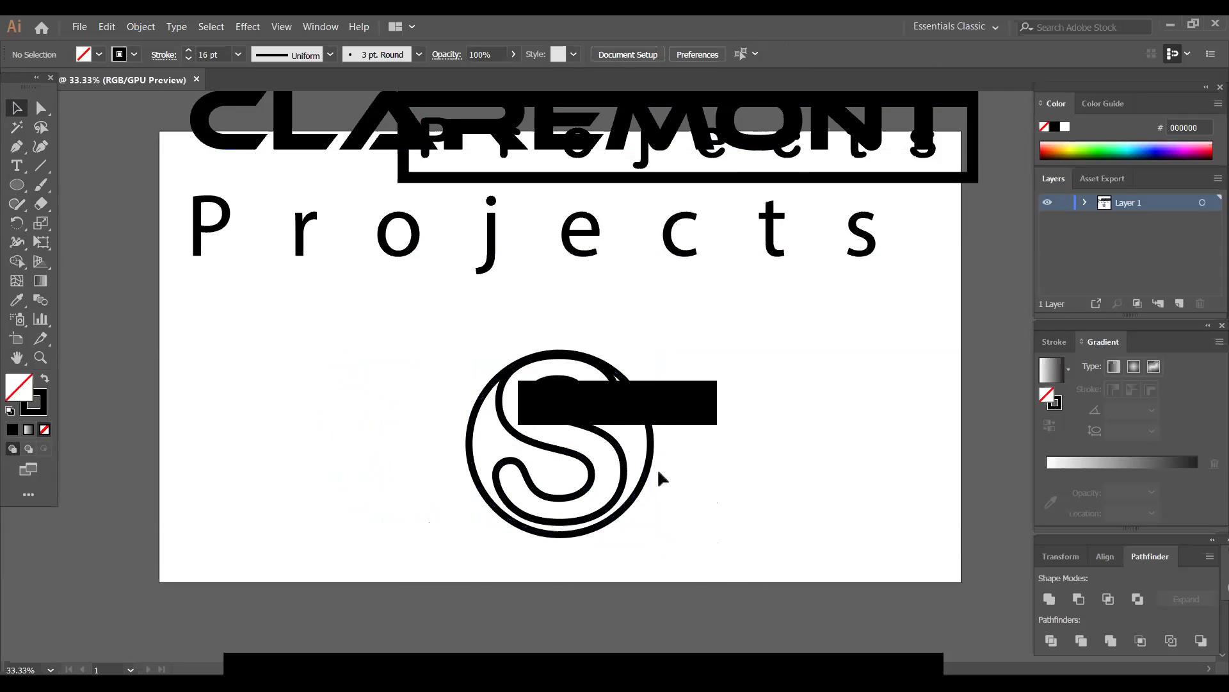
- Centre the circle and the S vertically on the artboard and select the emblem again
drag(446, 317, 663, 538)
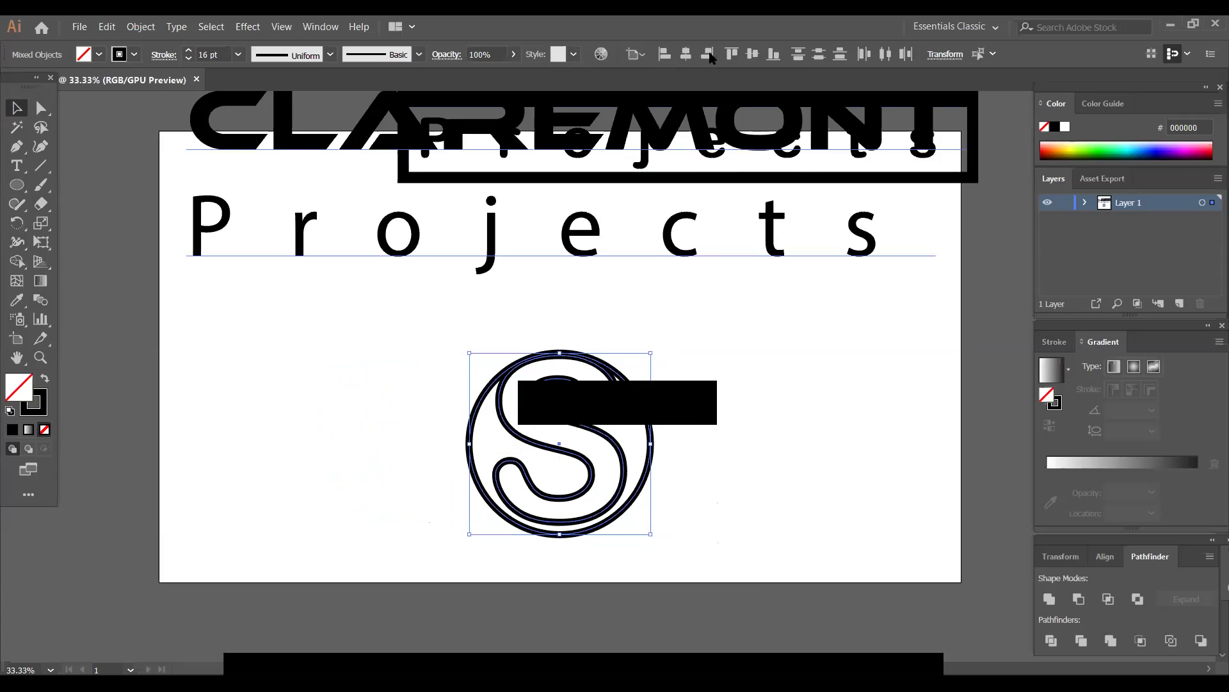
click(750, 55)
click(767, 320)
drag(428, 310, 594, 433)
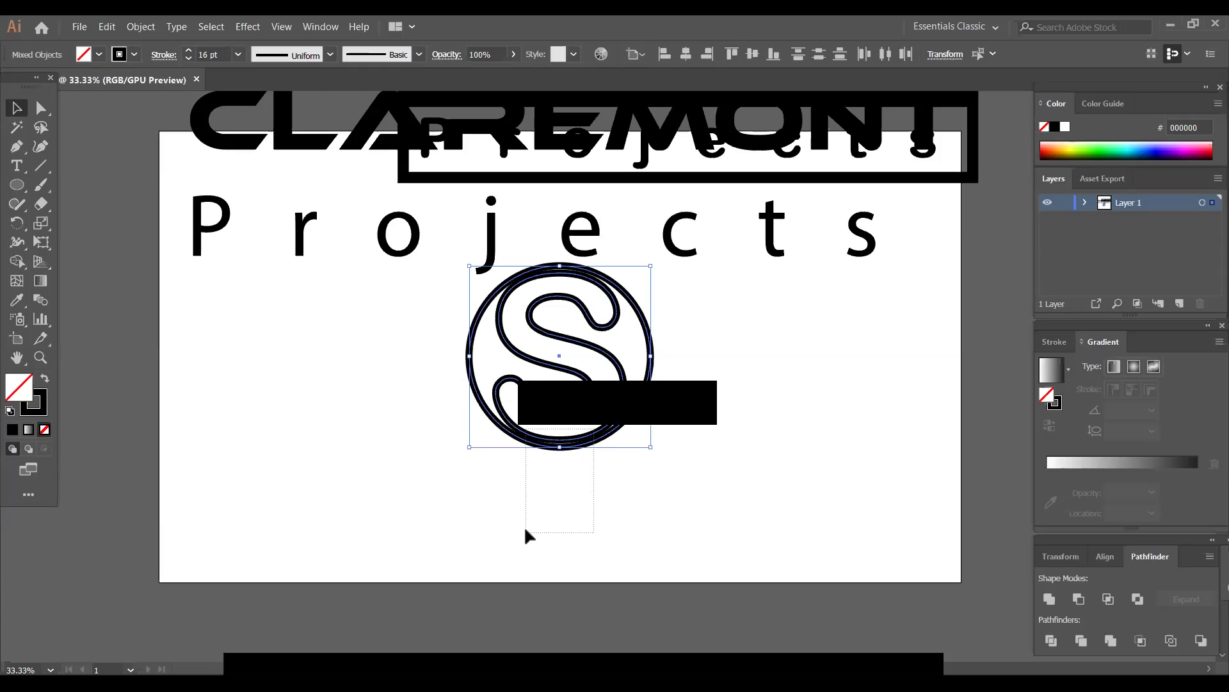
- Move the circled S emblem to the artboard's left edge, below the word Projects and clear of the dark bar
click(382, 378)
drag(741, 467, 744, 464)
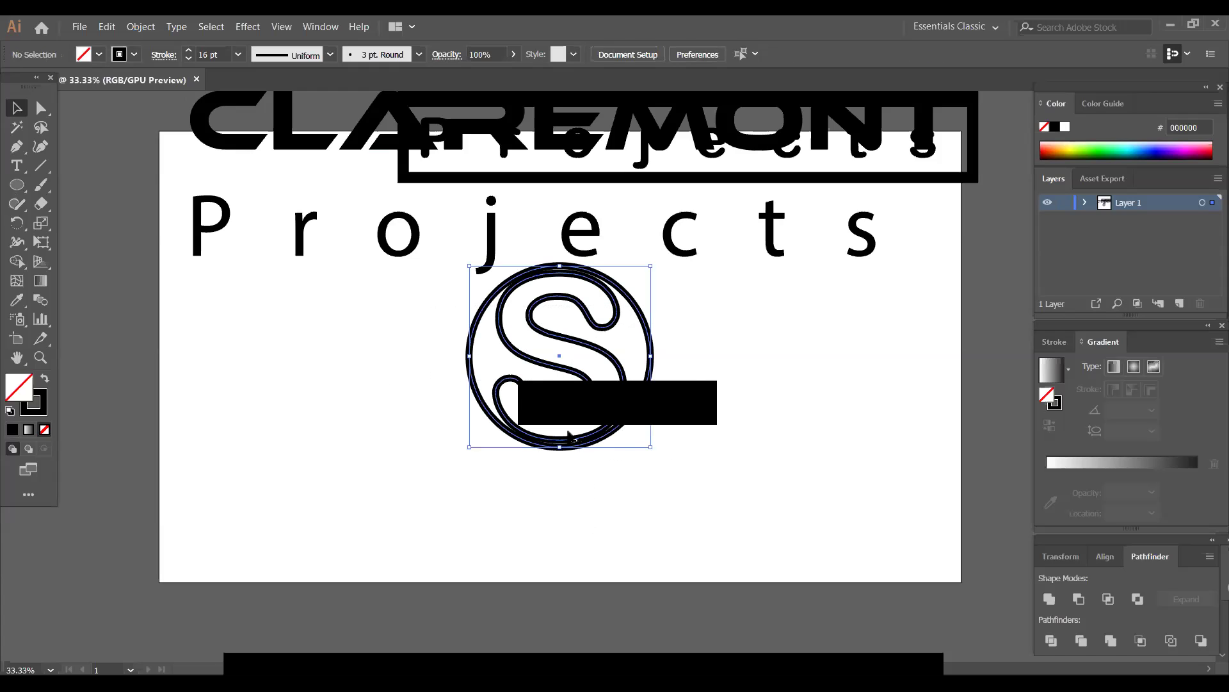
drag(491, 503, 489, 502)
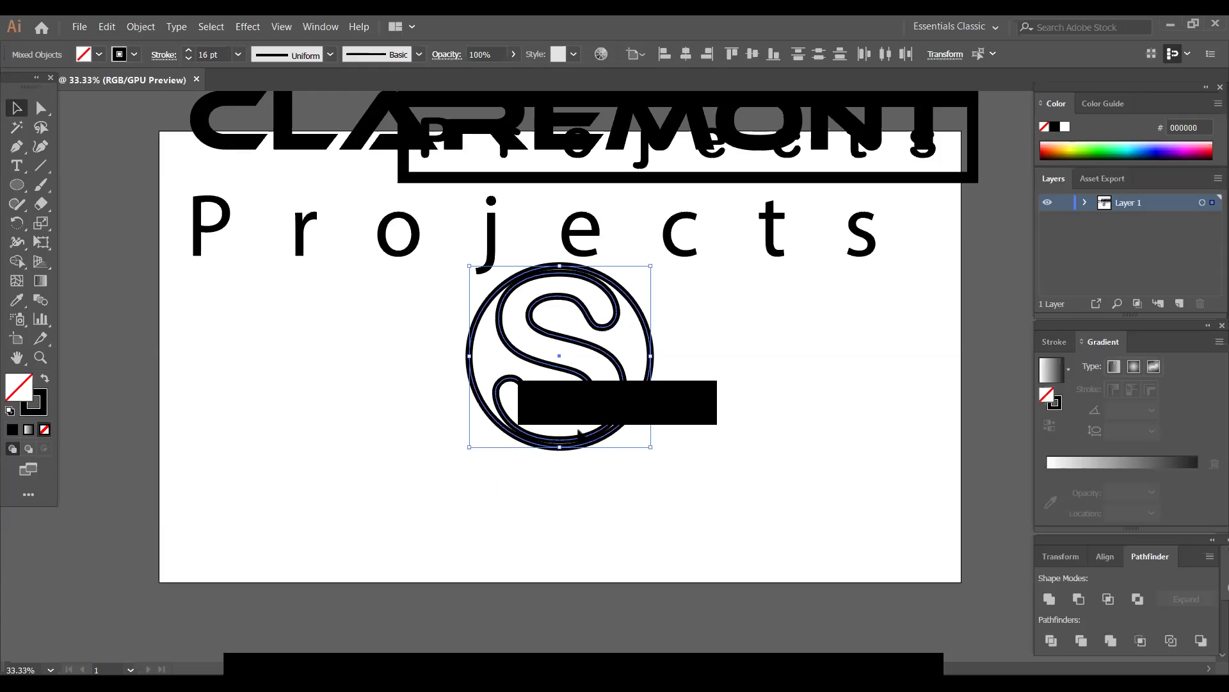
drag(573, 462, 422, 550)
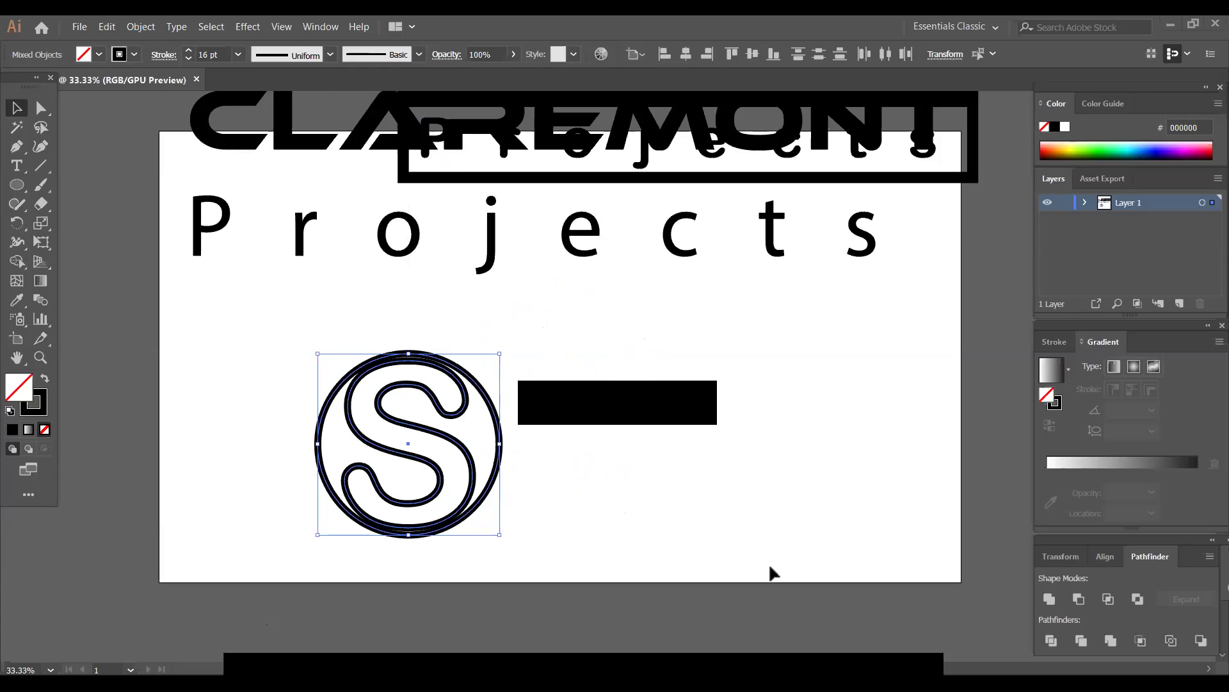
mouse_move(282, 349)
mouse_down()
mouse_move(584, 546)
mouse_move(505, 521)
mouse_up()
click(458, 513)
click(349, 477)
drag(266, 328, 514, 542)
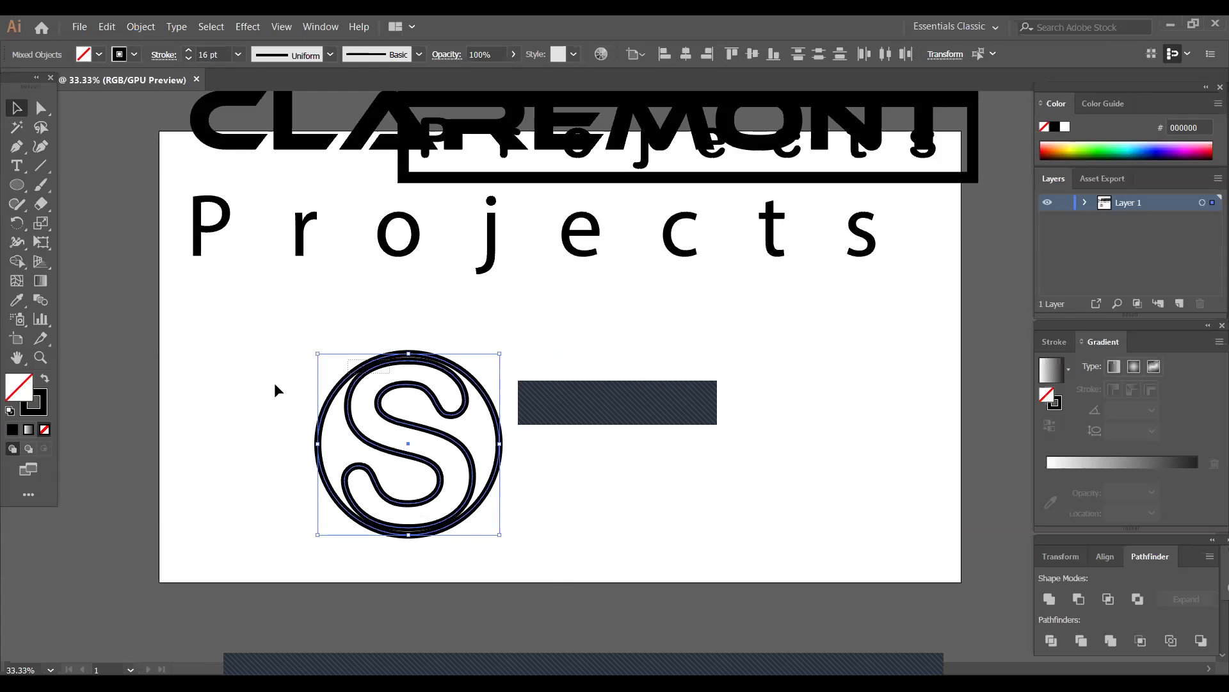
drag(400, 363, 249, 331)
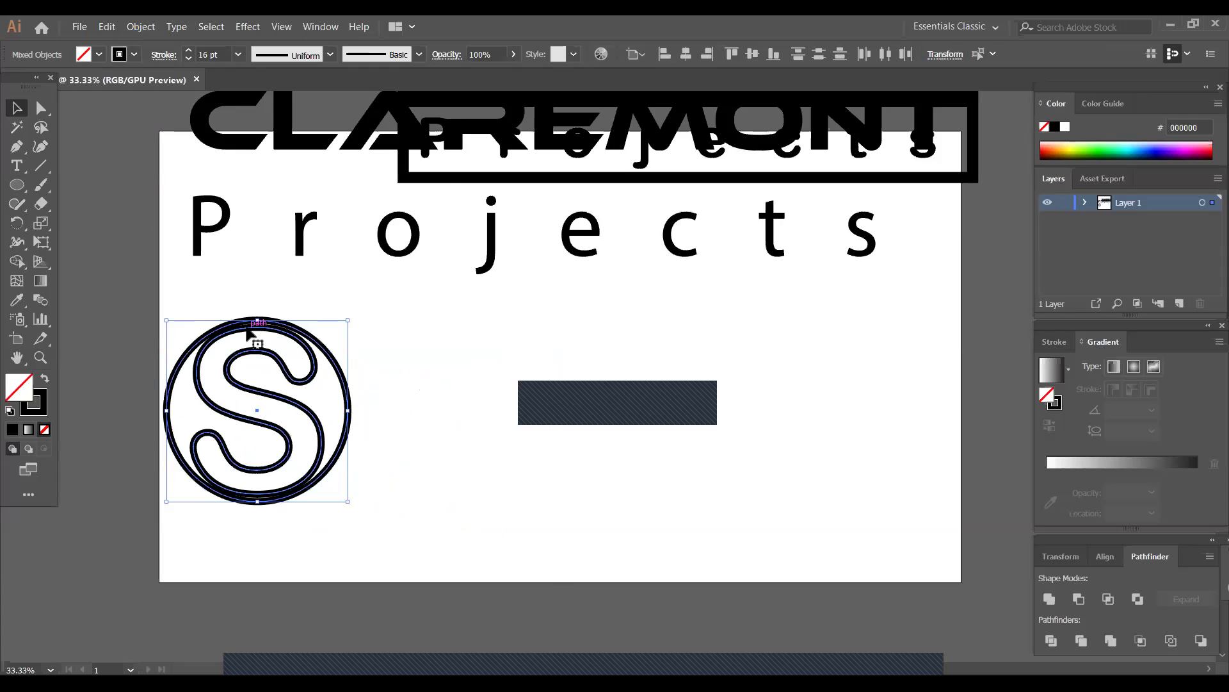
- Shrink the circle around the S slightly about its centre so it sits closer to the letter
click(354, 346)
click(349, 417)
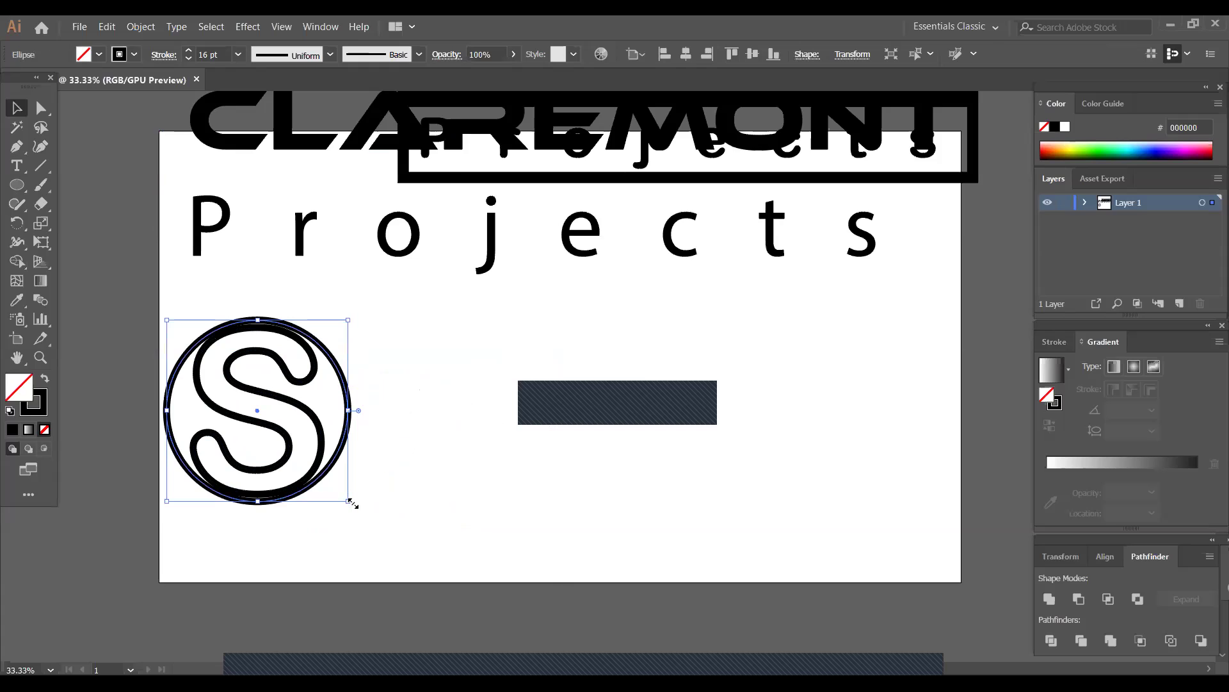
drag(352, 504, 345, 495)
click(392, 396)
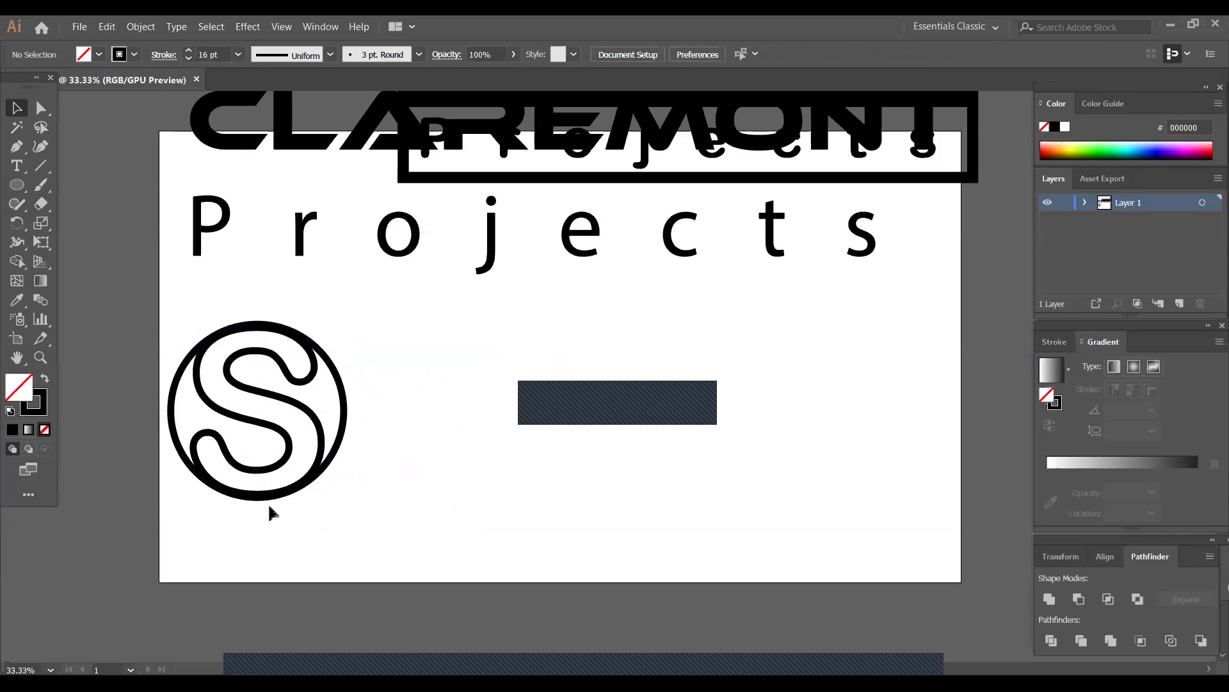
- Expand the strokes of the circle and the S into filled shapes
drag(175, 318, 384, 494)
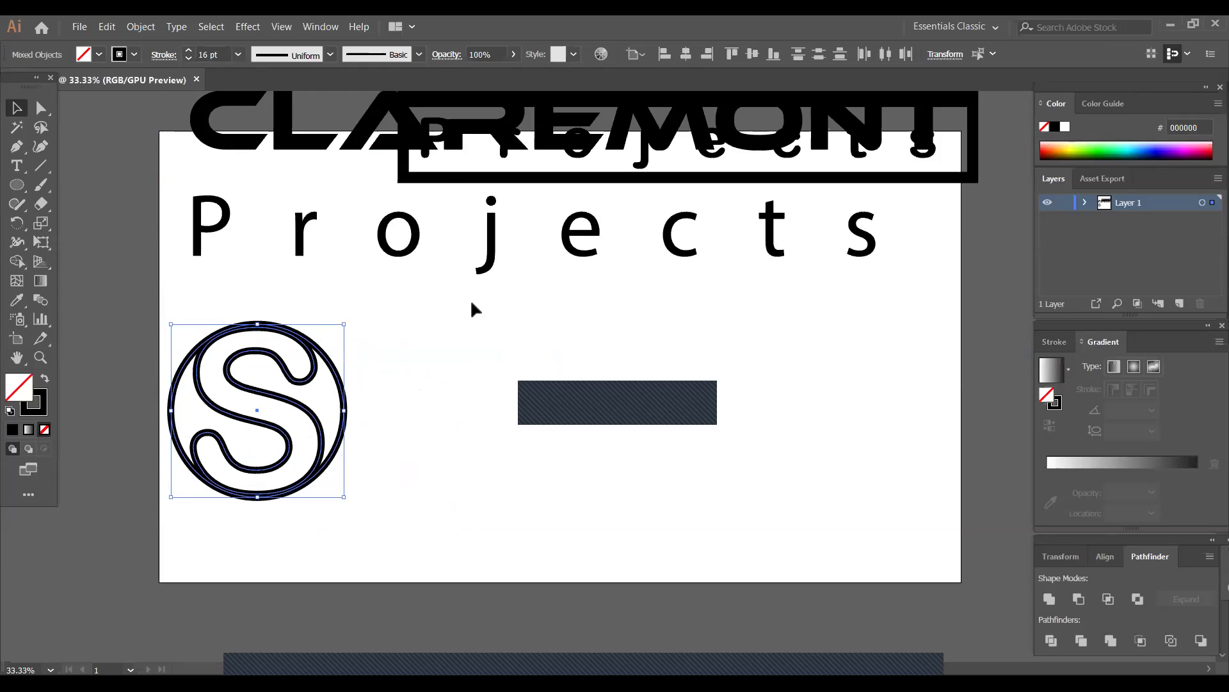
click(141, 28)
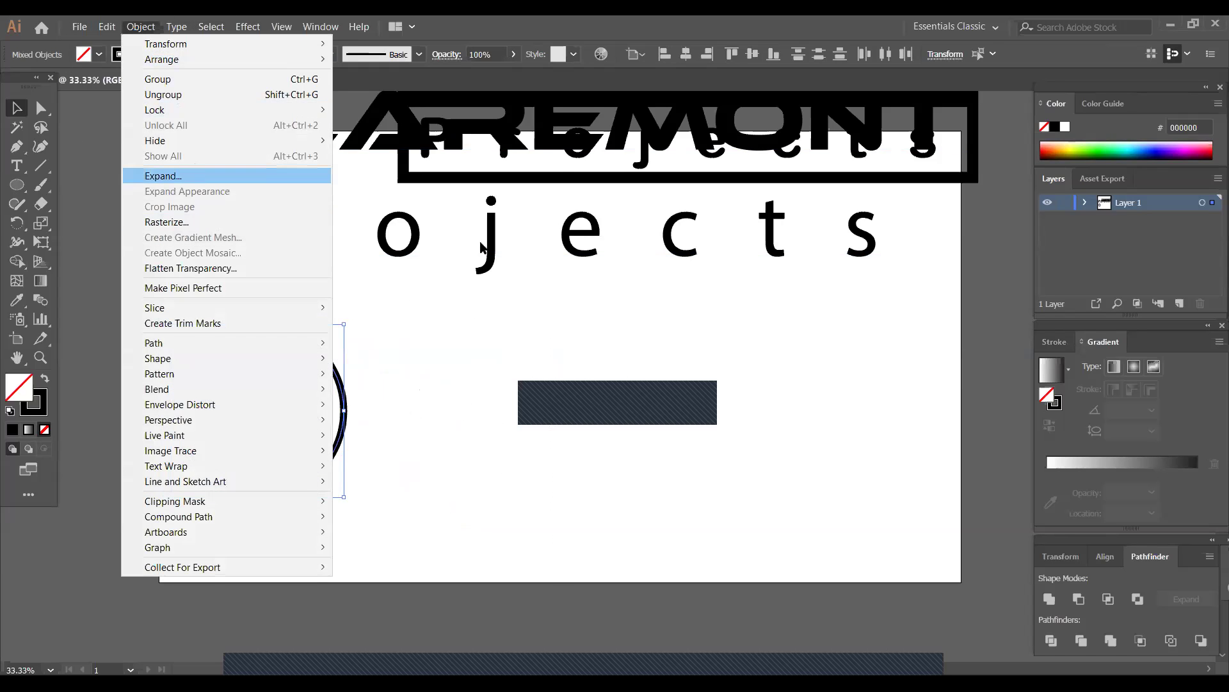
key(Return)
click(433, 280)
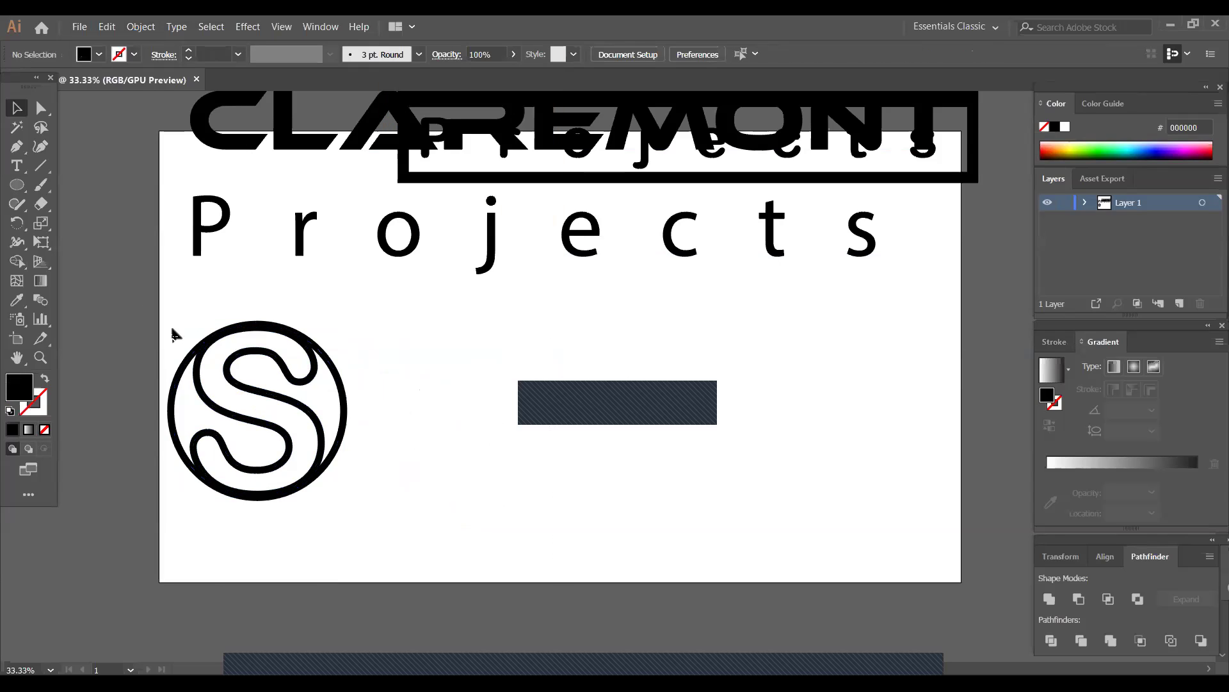
- Try to unite the expanded circle and S into one shape
drag(204, 324, 439, 467)
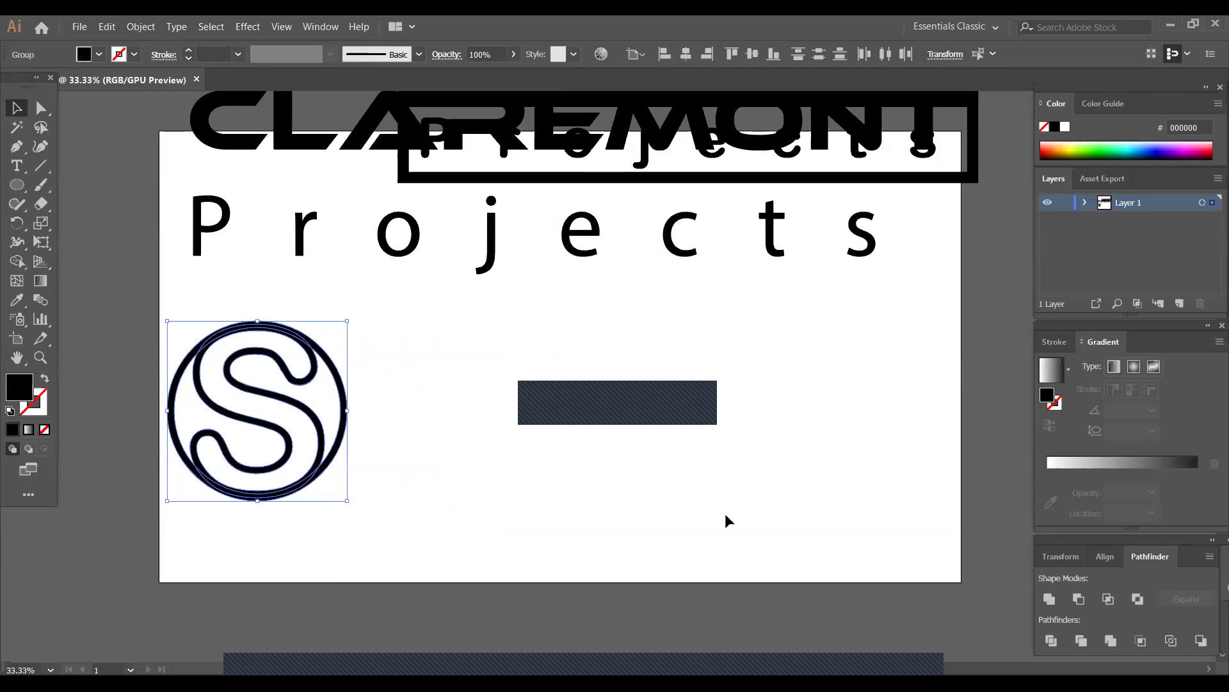
click(1049, 599)
click(475, 434)
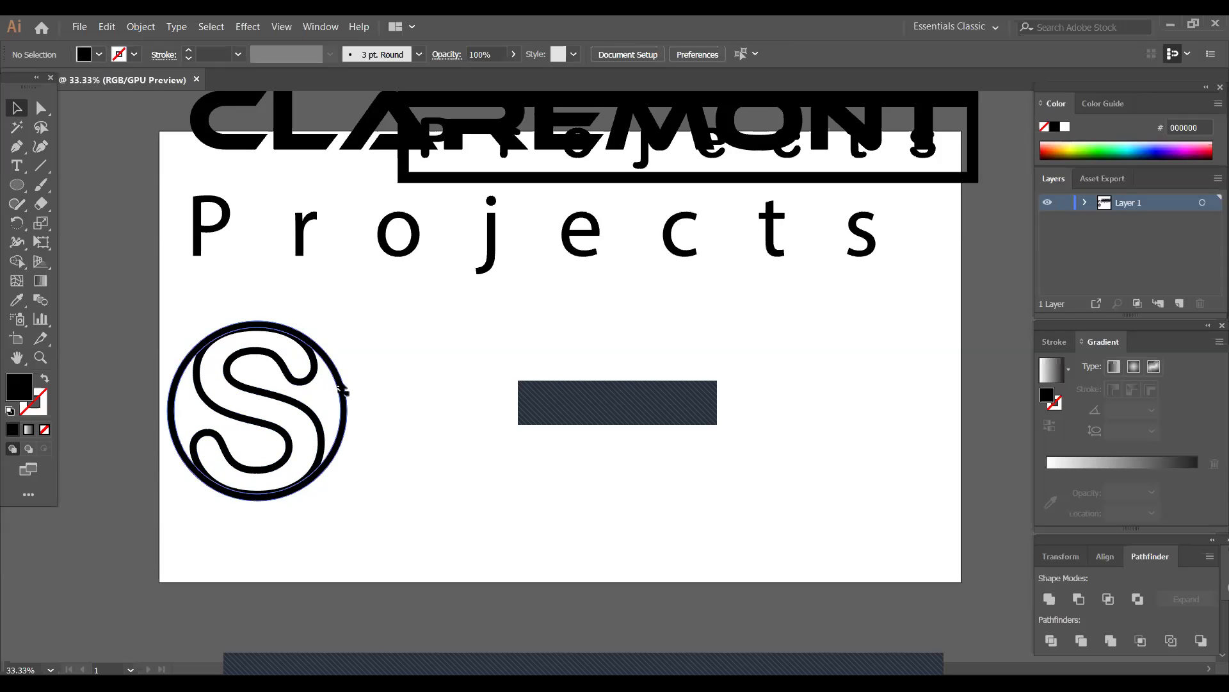
click(344, 391)
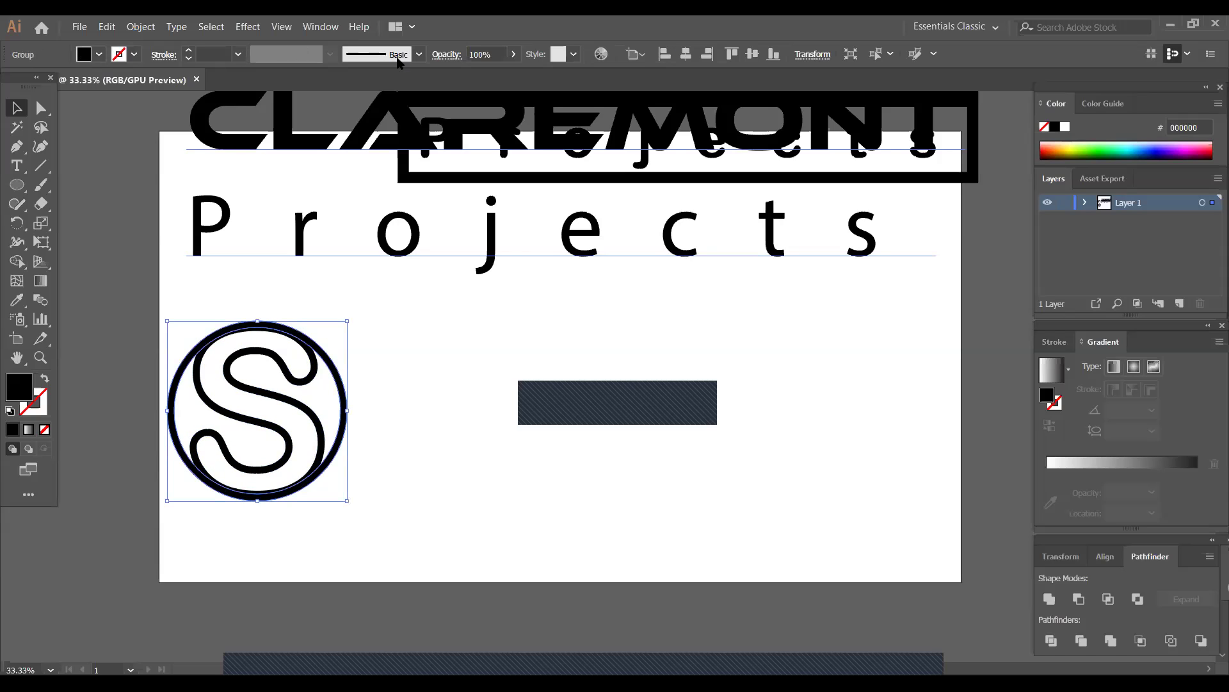
click(420, 55)
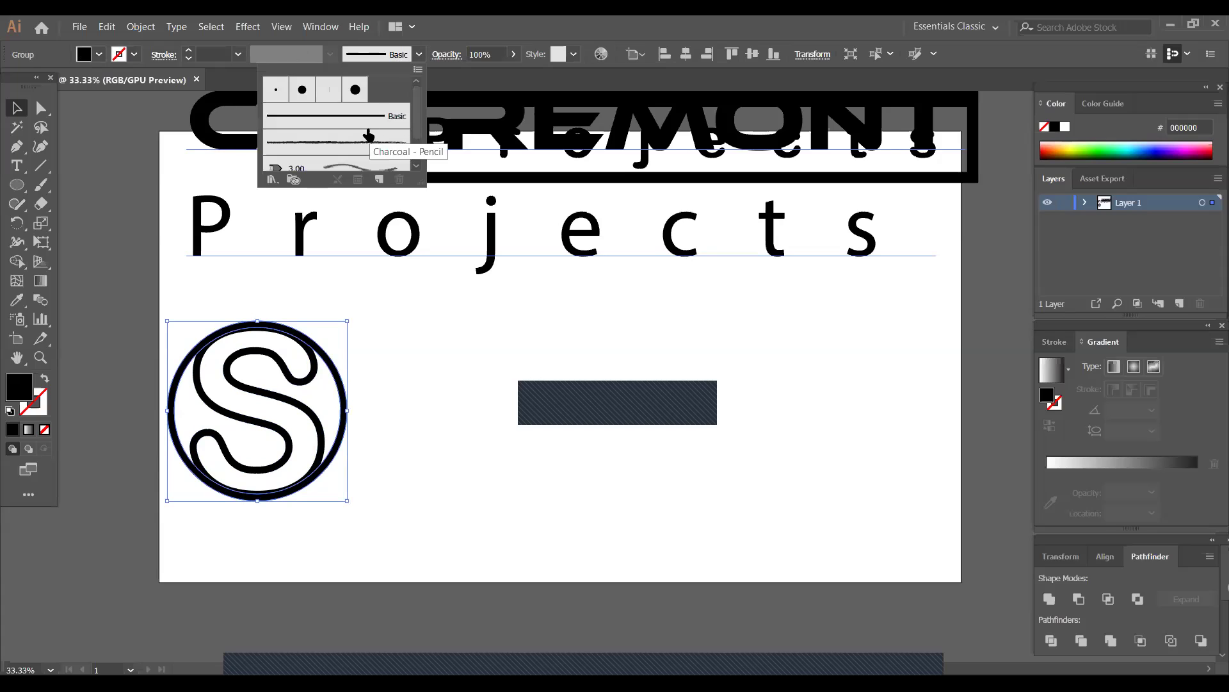
click(419, 55)
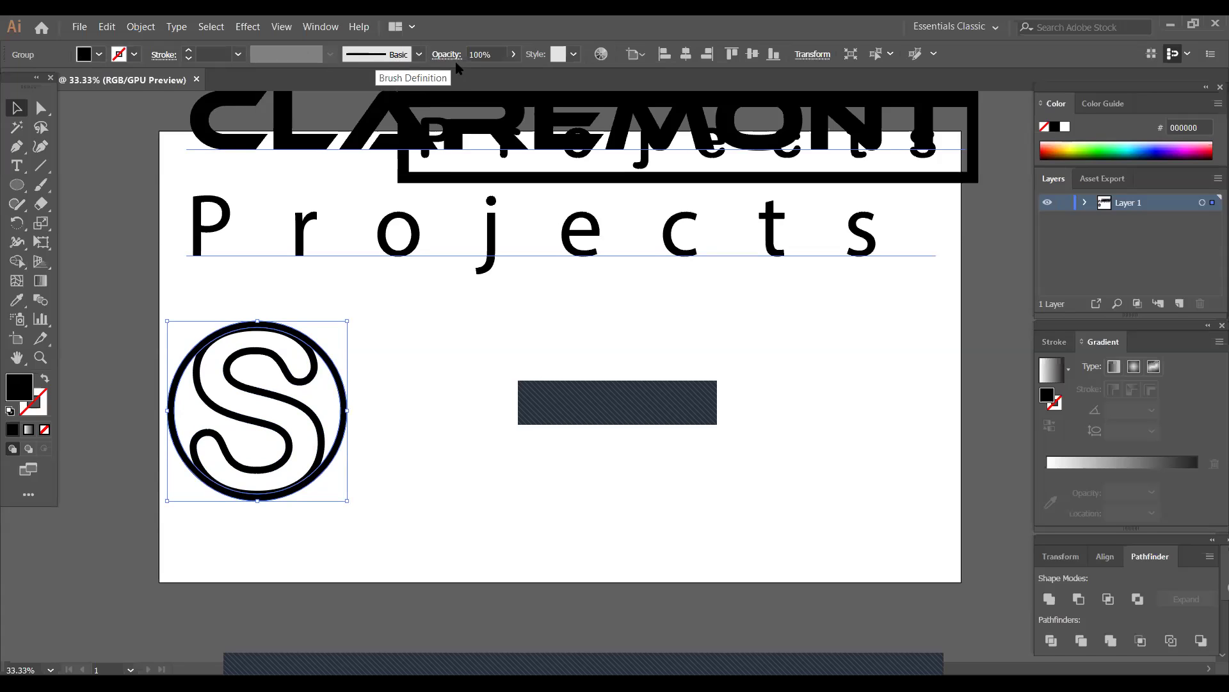
click(496, 443)
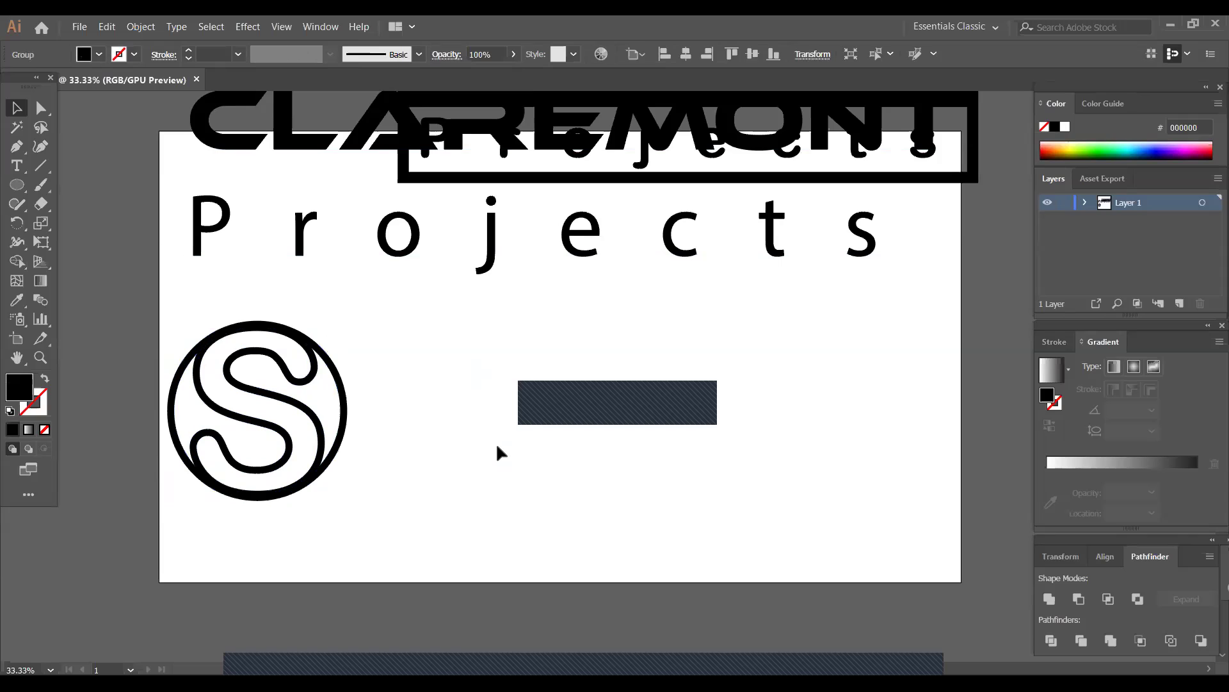
- Undo the unite and expand operations on the circled S emblem
click(347, 397)
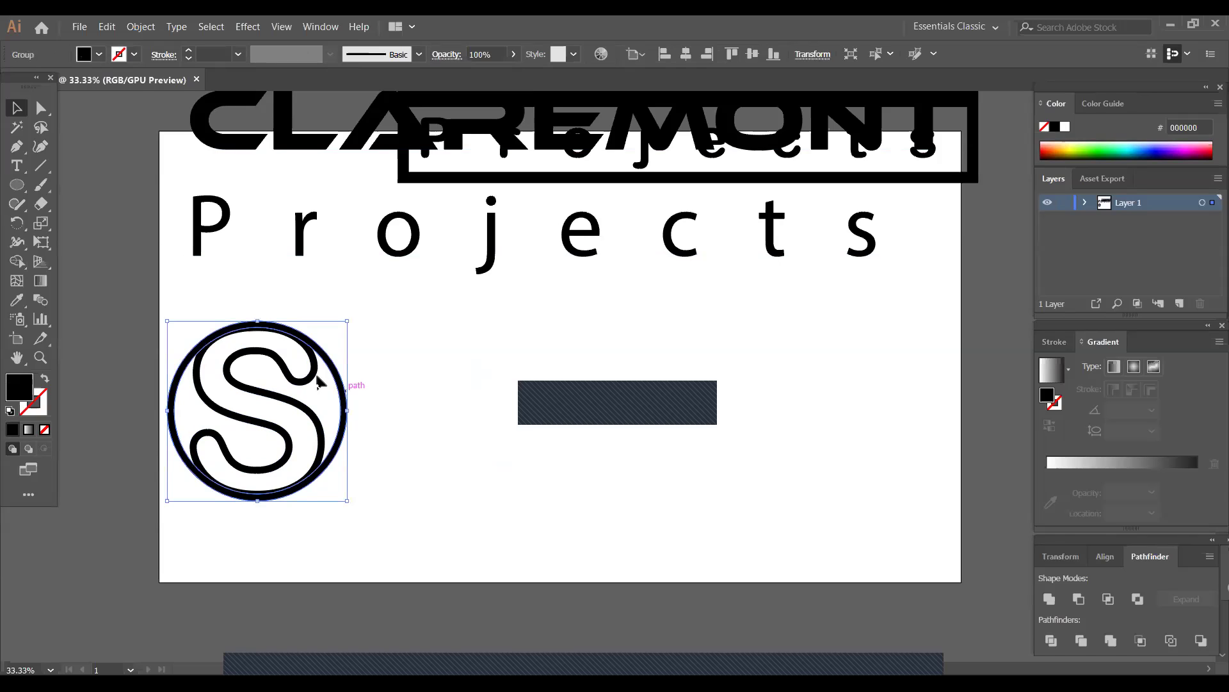
click(48, 185)
click(107, 187)
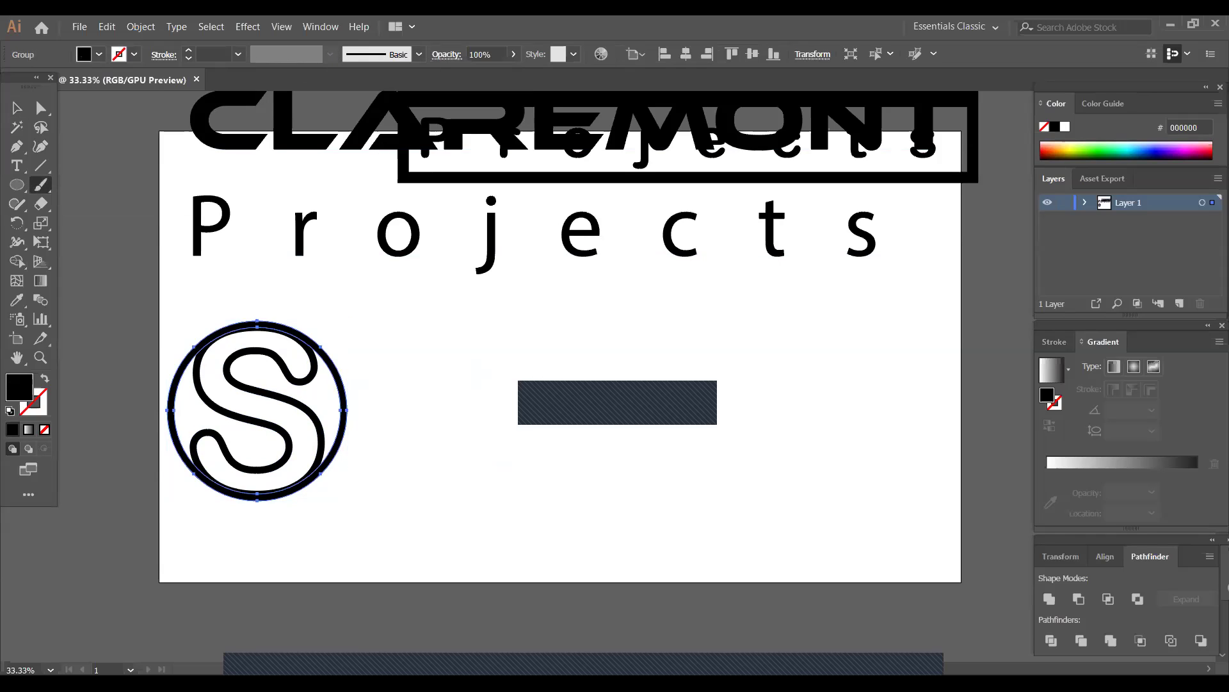
key(ctrl+shift+g)
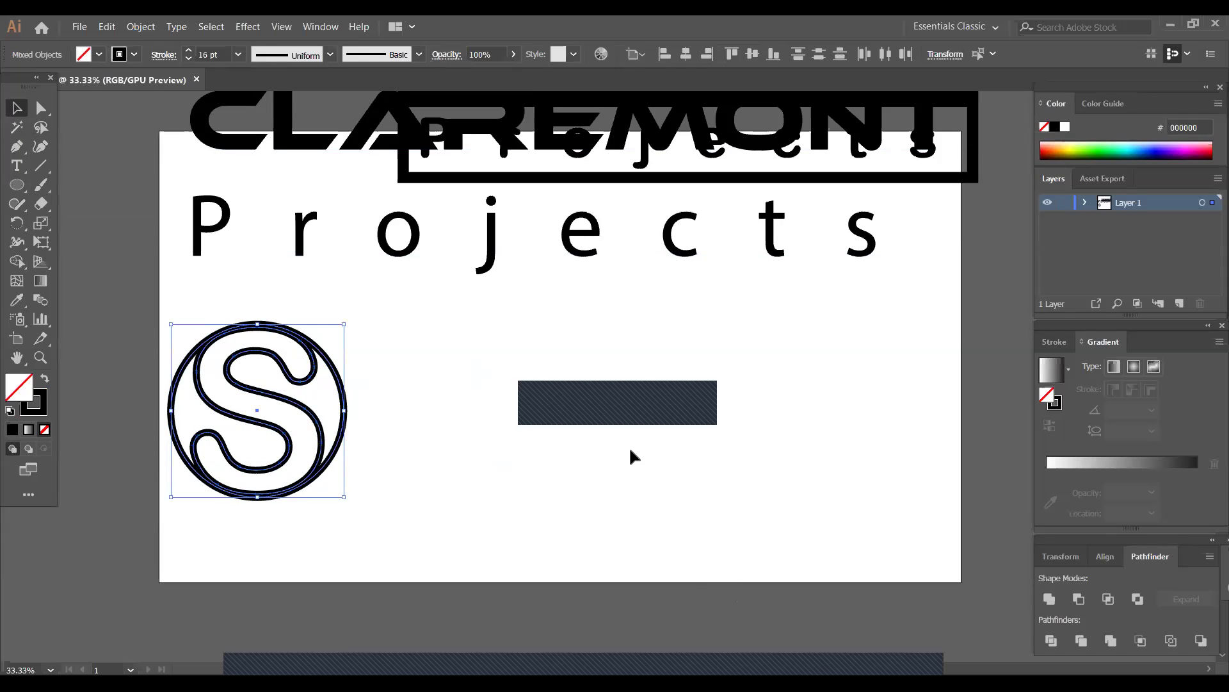
- Try the elliptical variable width profile on the circle's stroke and undo it
click(548, 448)
click(345, 411)
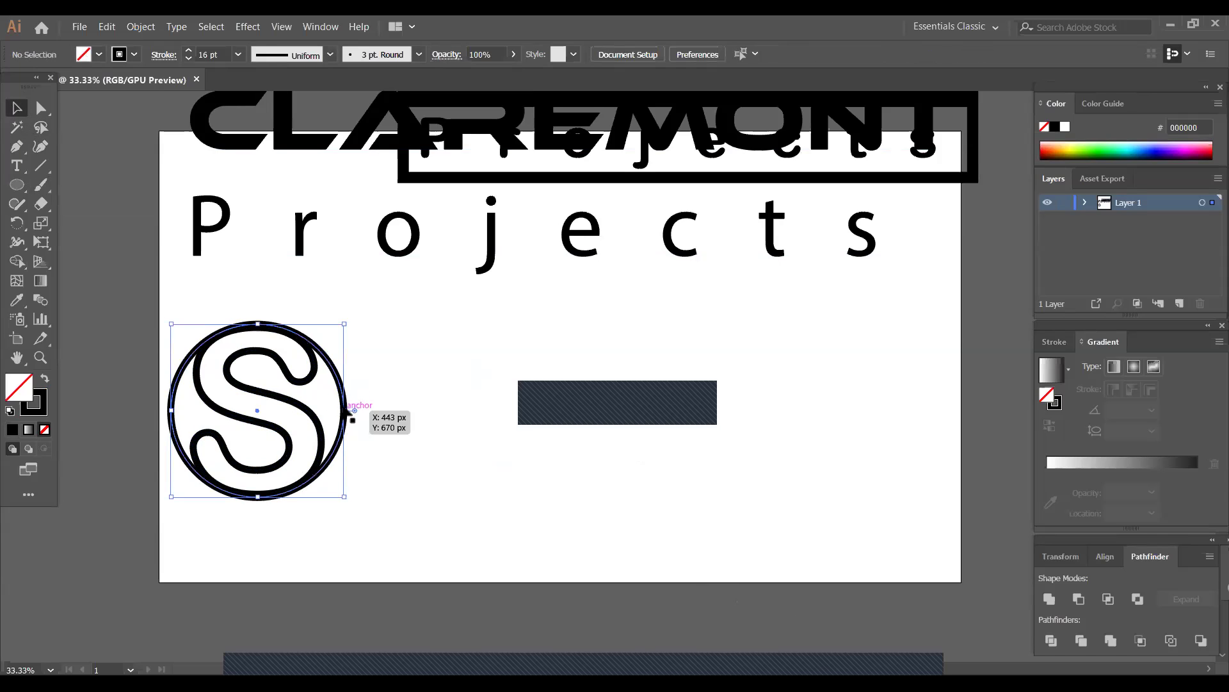
click(329, 56)
click(312, 108)
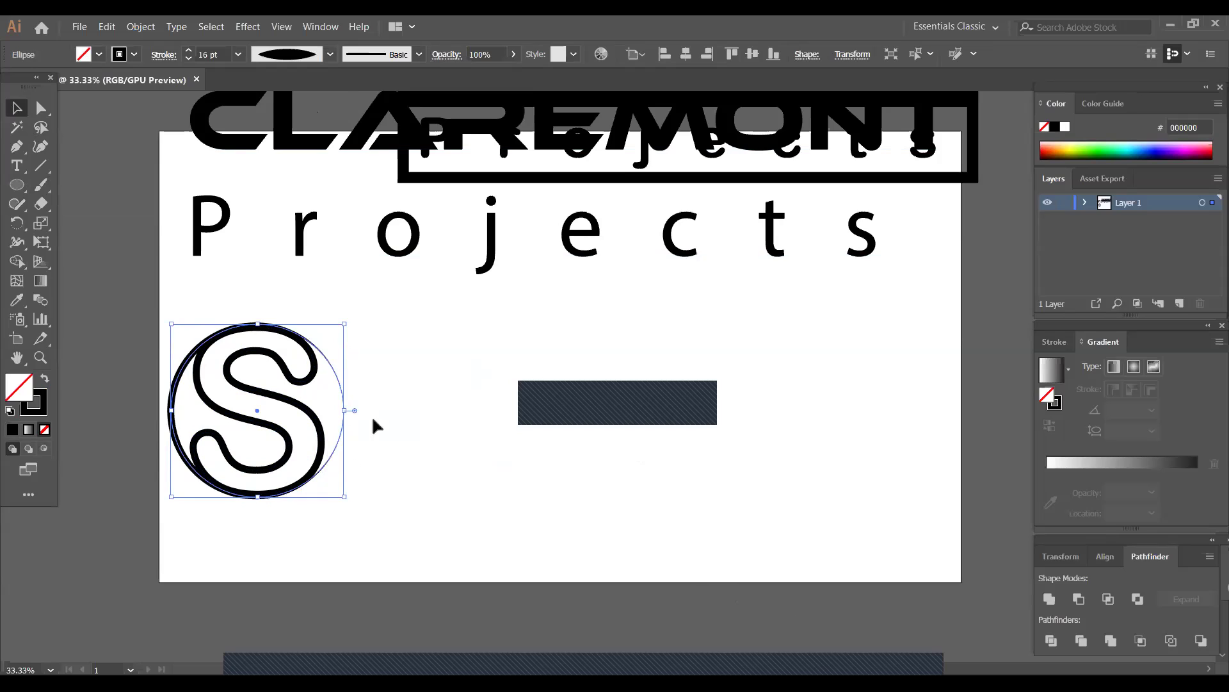
key(ctrl+z)
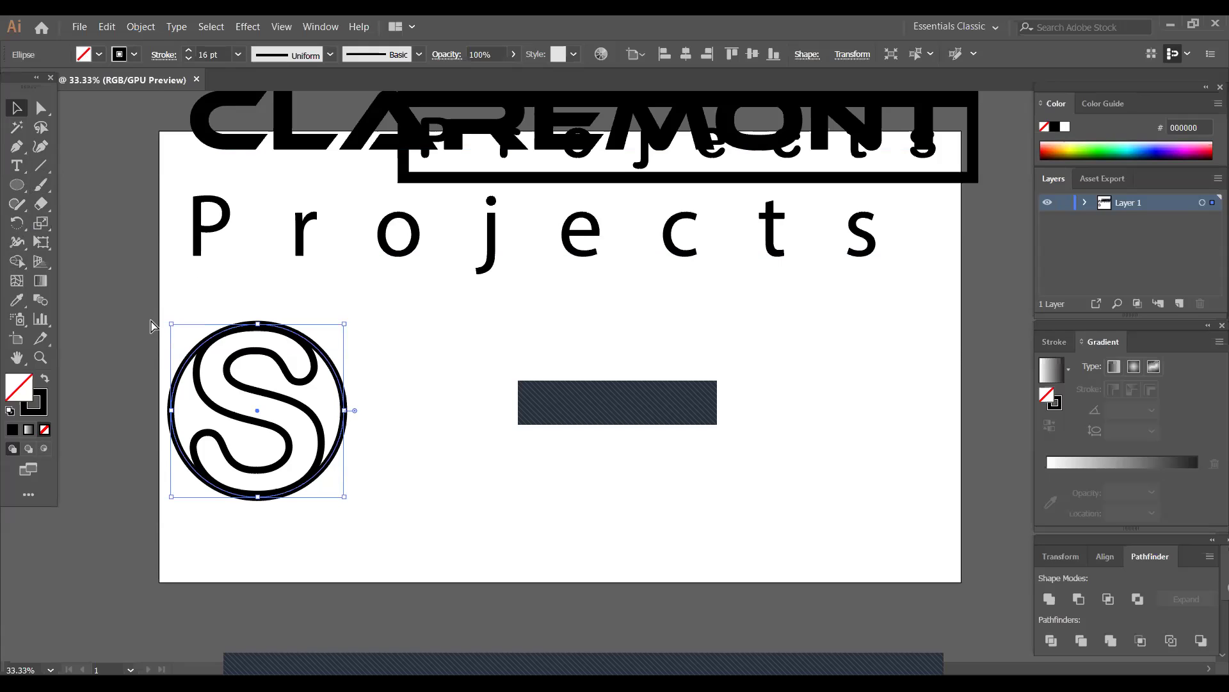
- Cut the circle at its top anchor with the Scissors tool and delete its upper-right quarter arc
key(ctrl+equal)
key(ctrl+equal)
key(ctrl+equal)
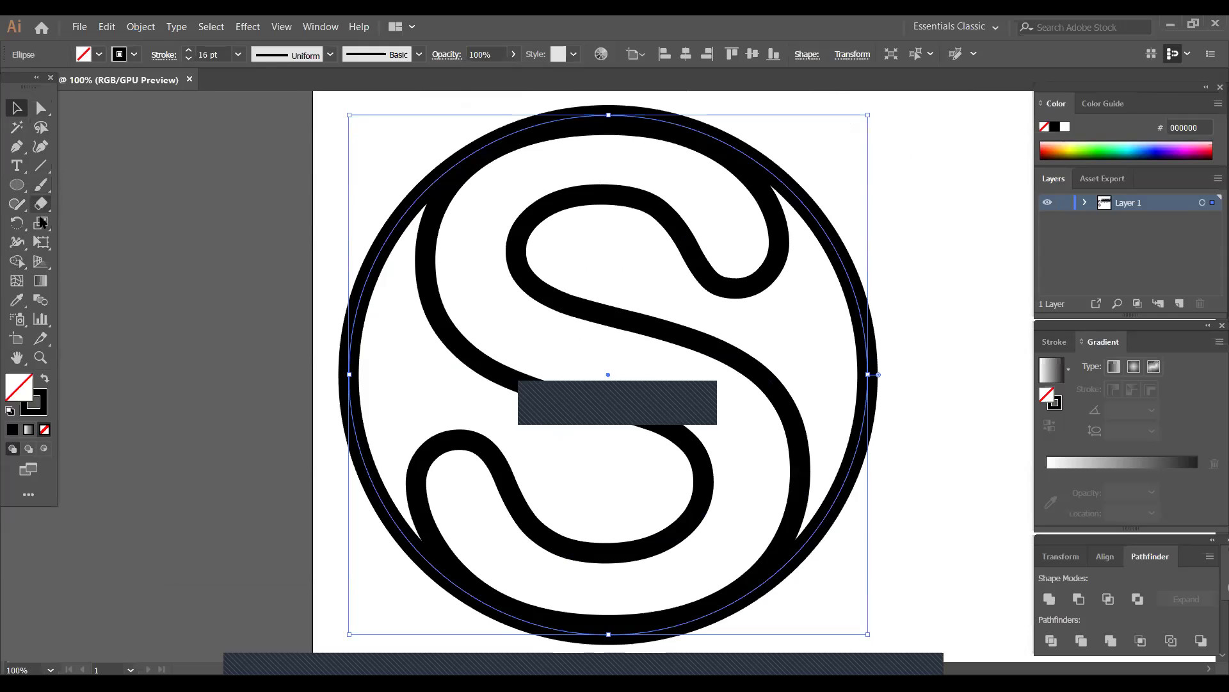
drag(43, 209, 81, 226)
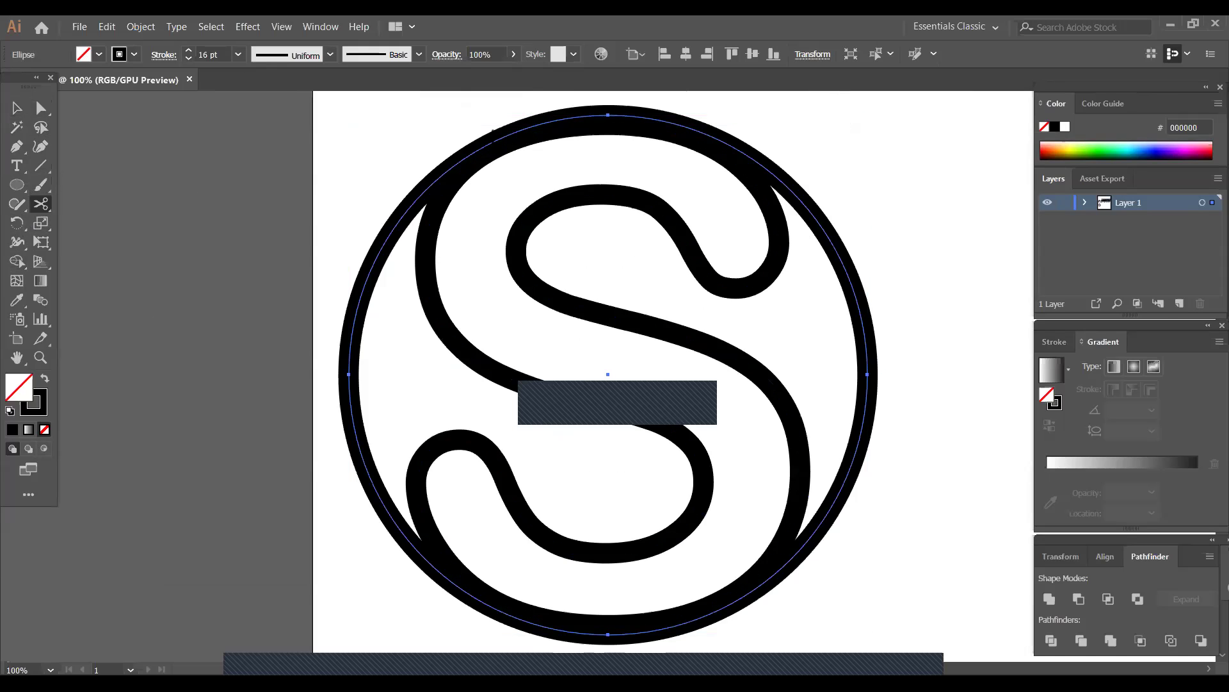
click(584, 259)
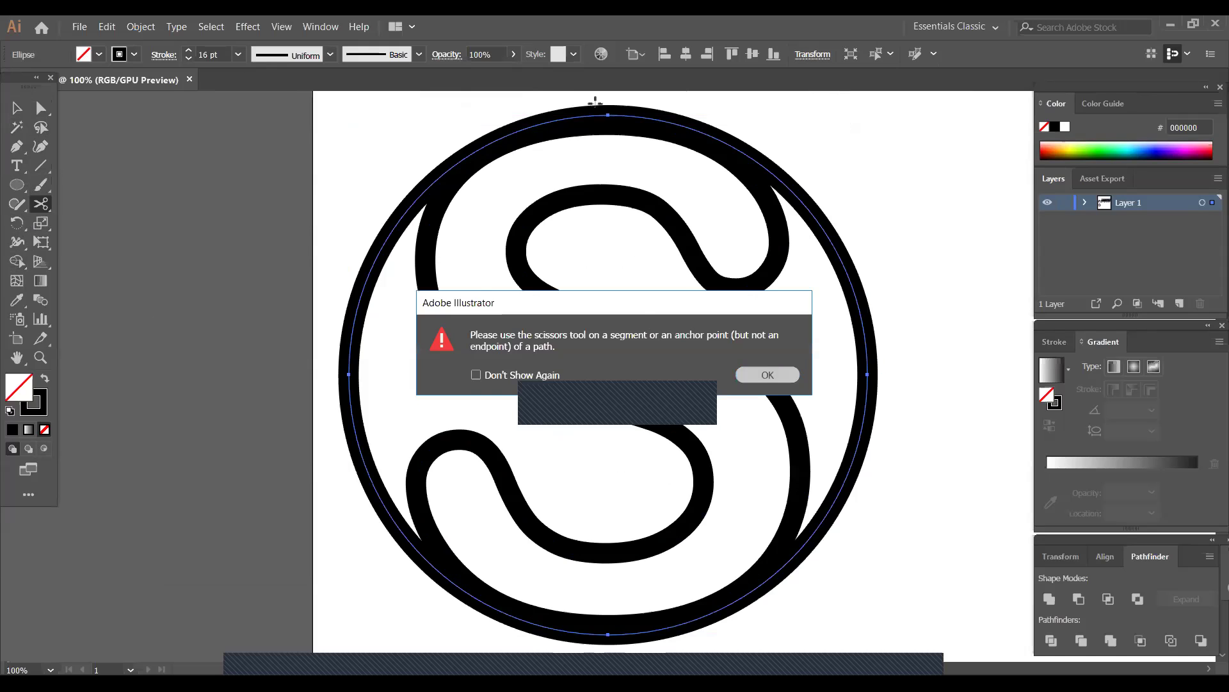
key(Return)
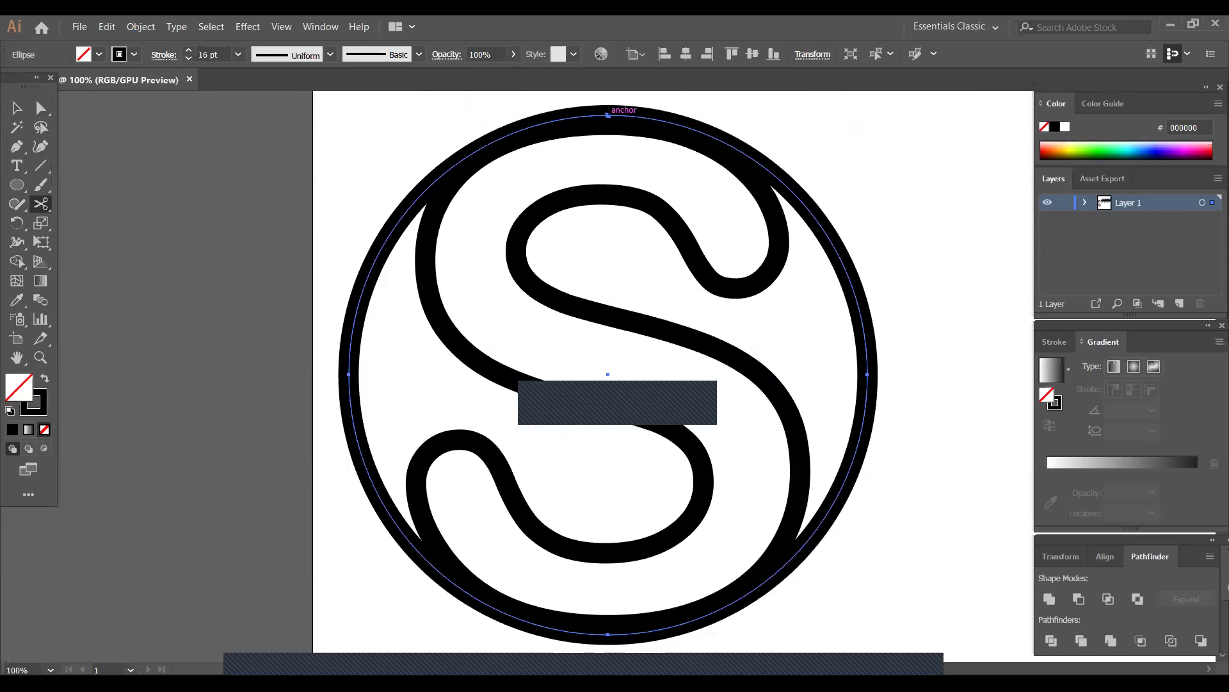
click(608, 116)
key(Delete)
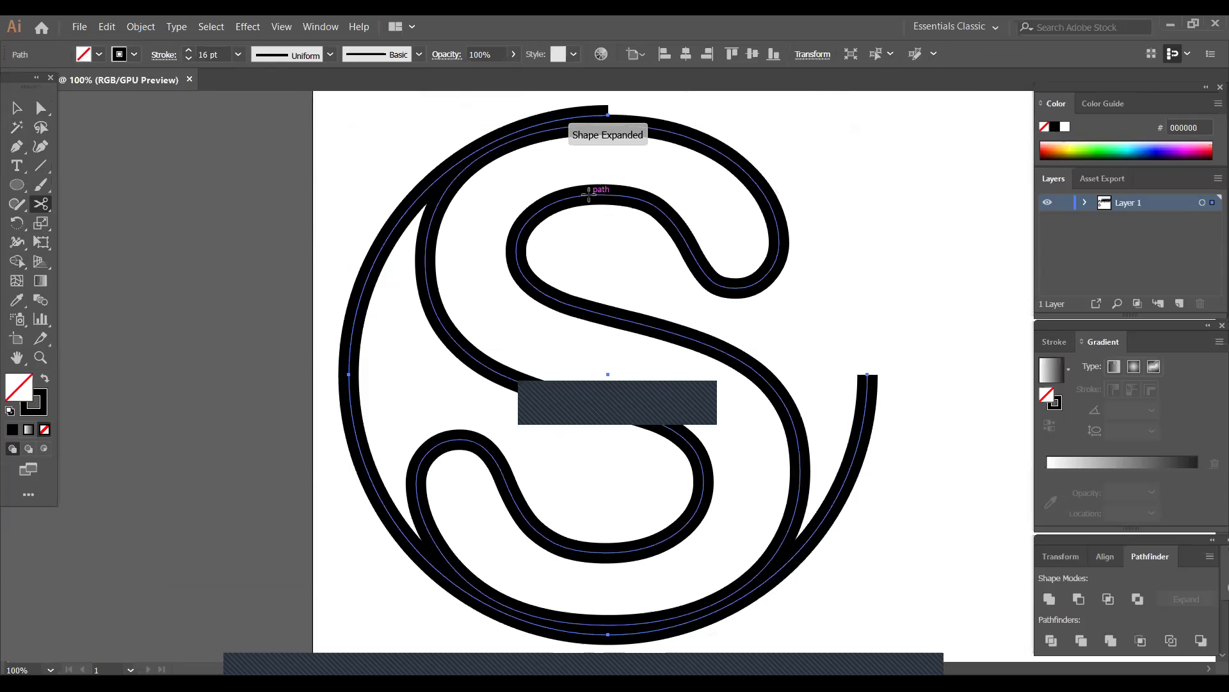
- Cut the S outline's upper curve with the Scissors tool and delete a short segment on its upper right and one on its upper left
click(588, 192)
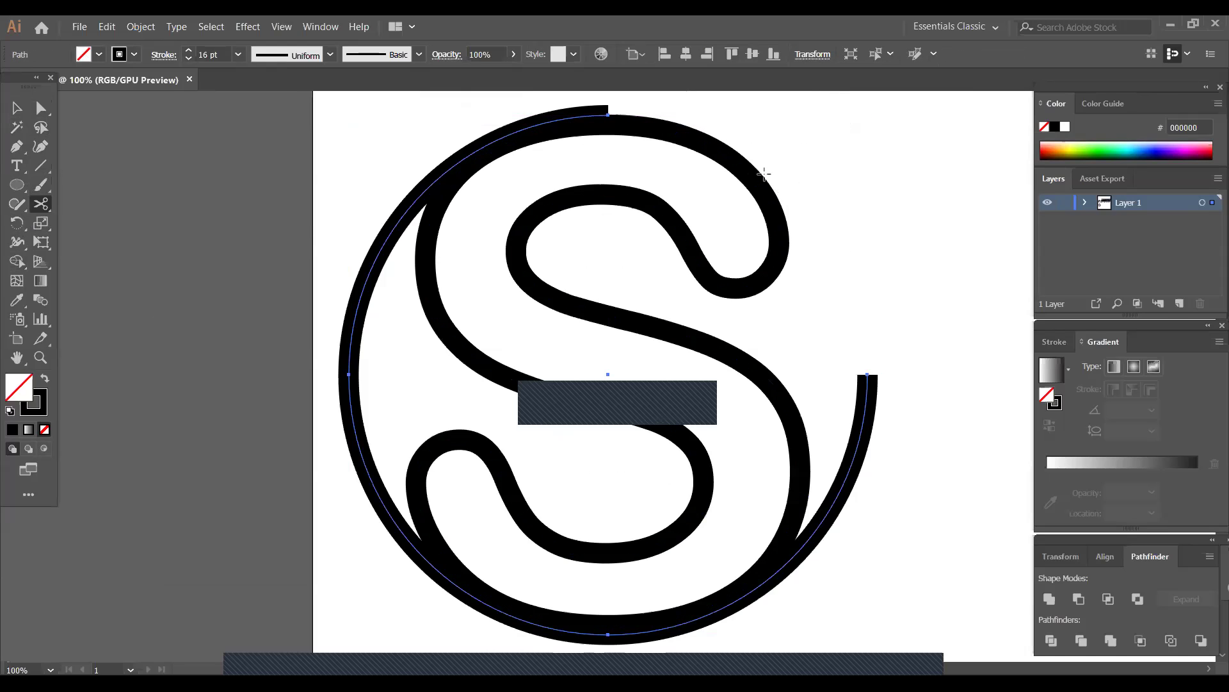
click(725, 152)
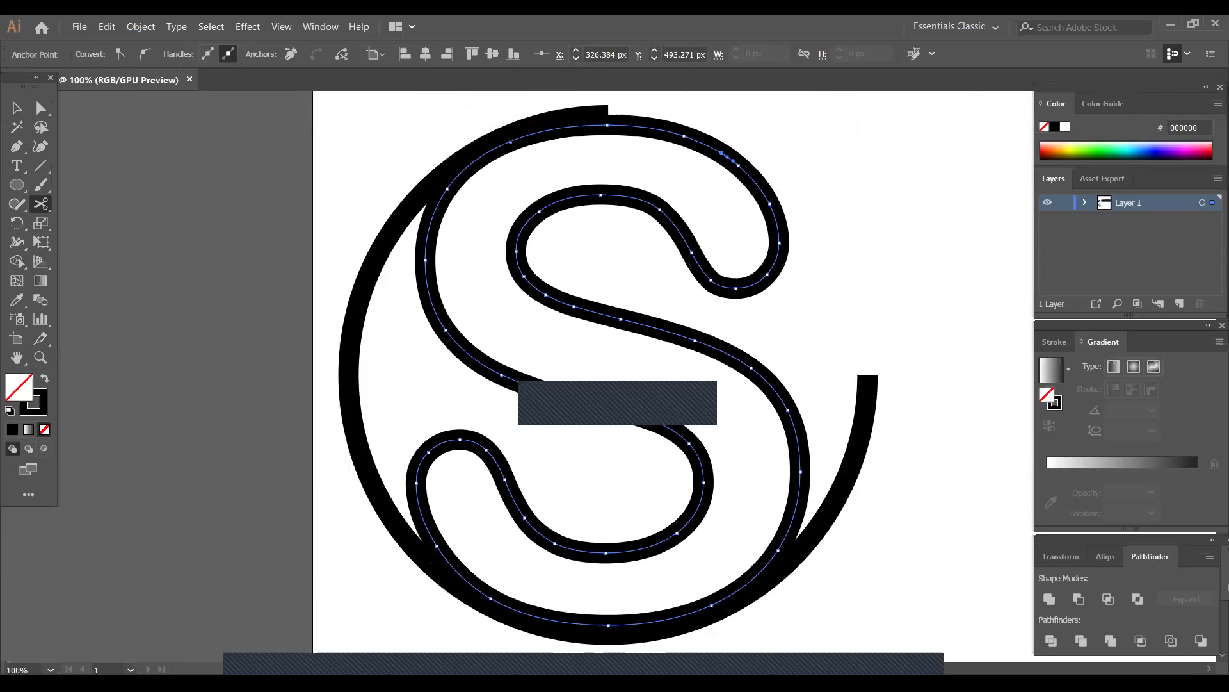
click(512, 152)
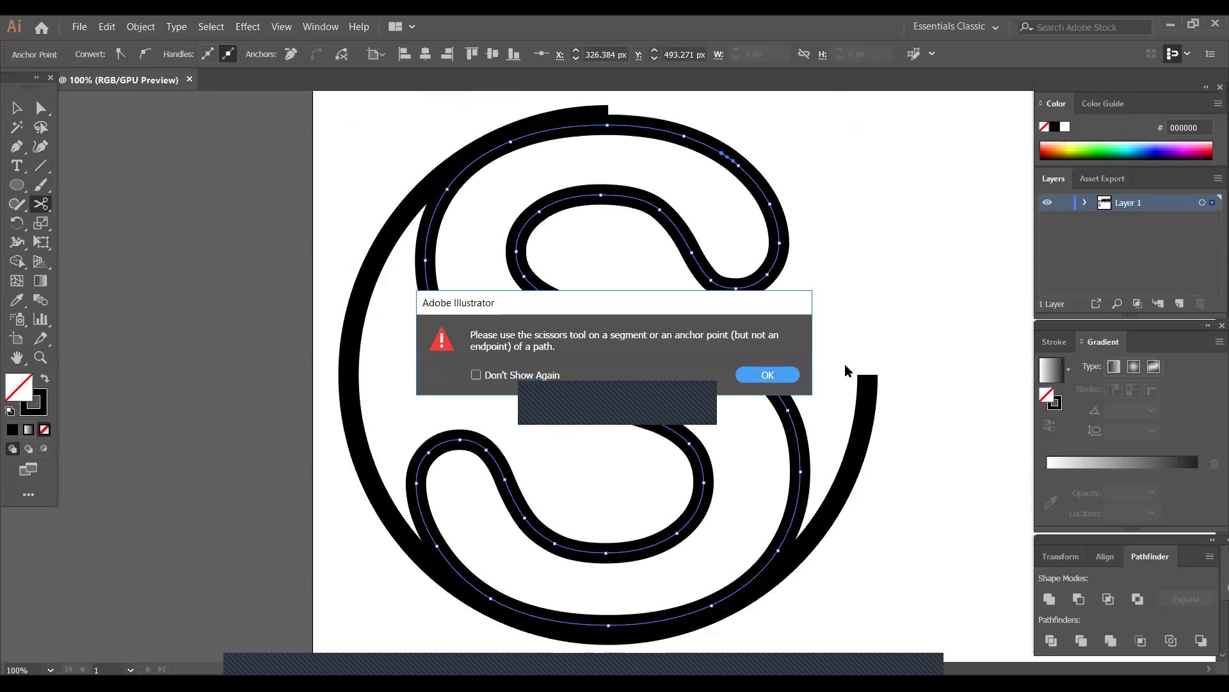
click(786, 373)
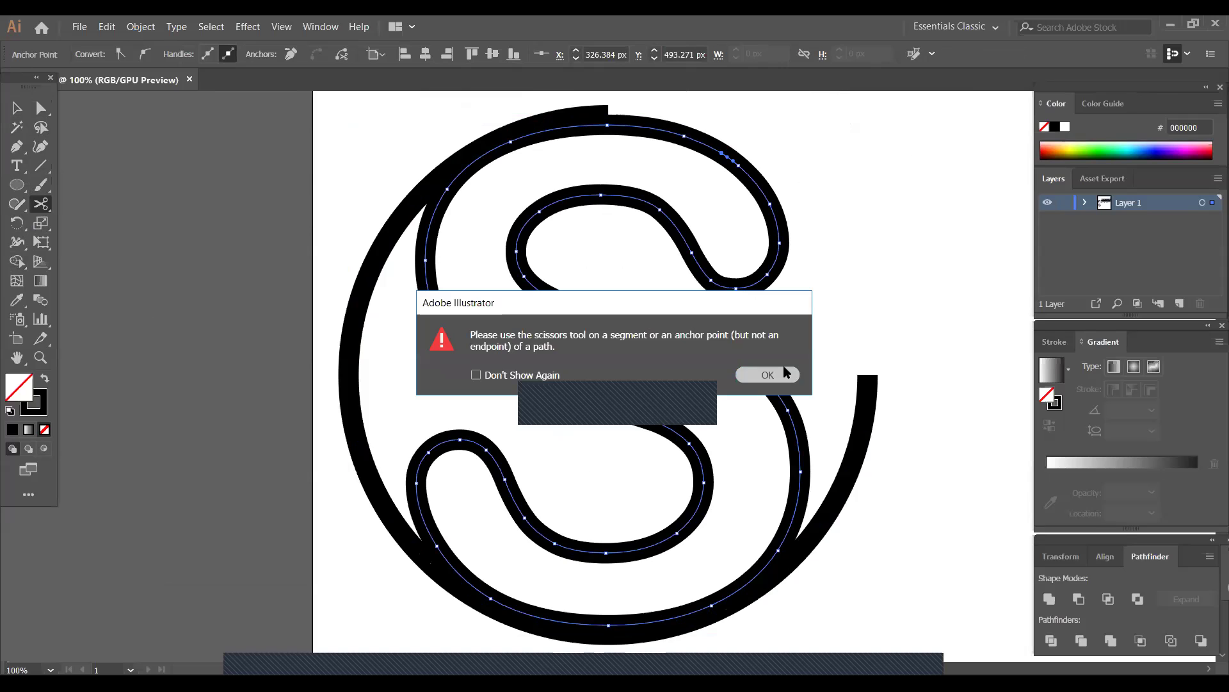
key(Return)
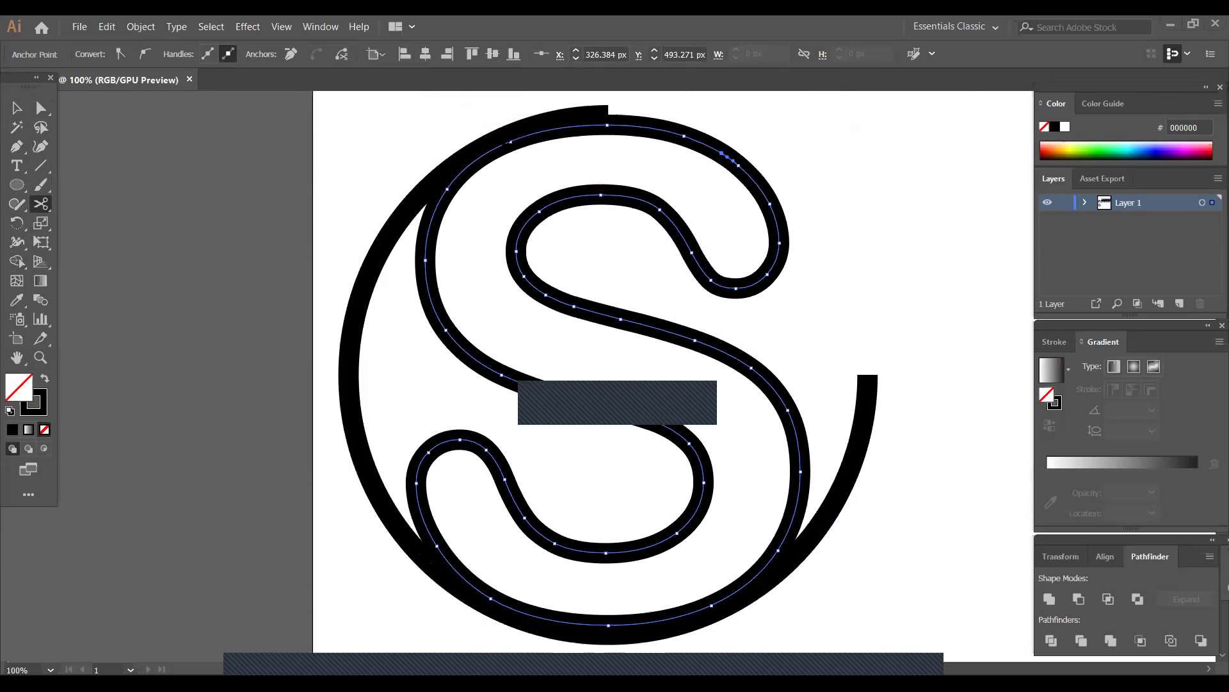
key(Delete)
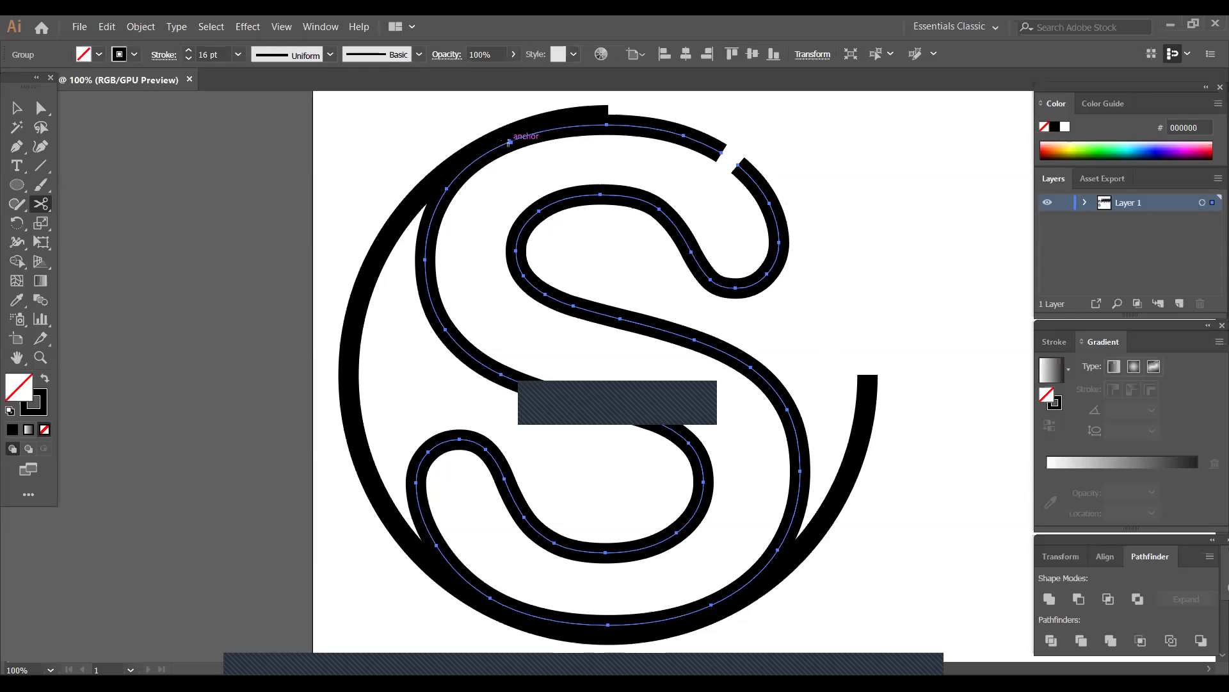
click(483, 152)
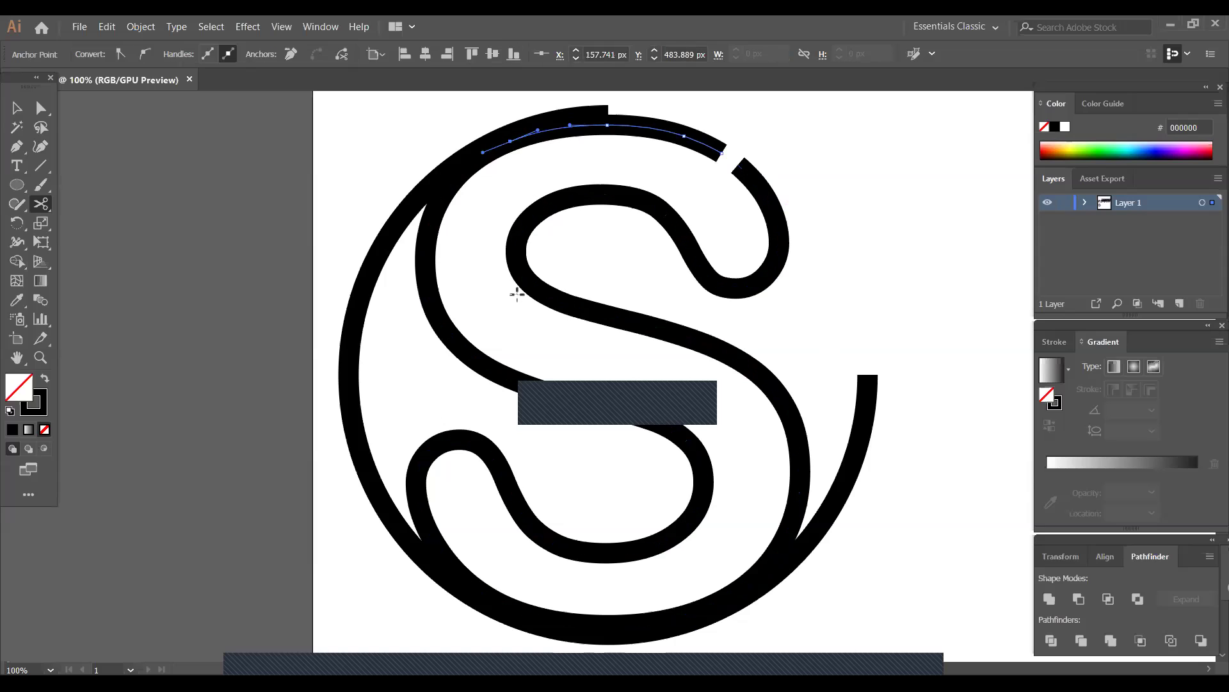
key(Delete)
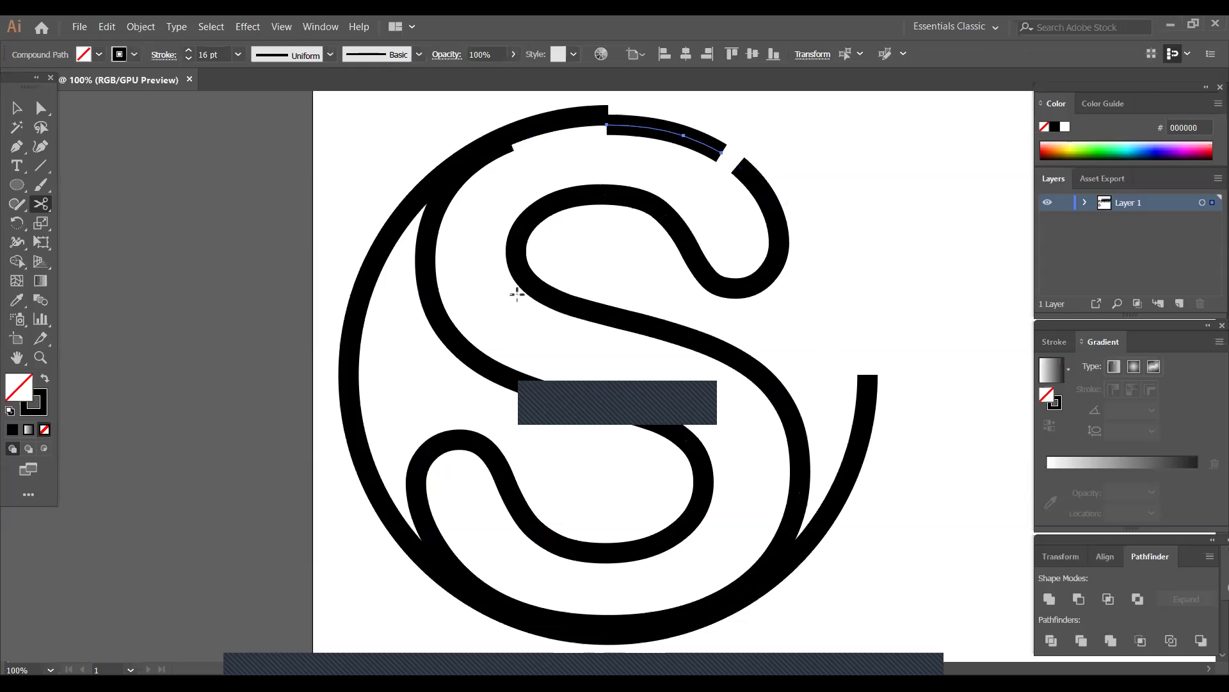
click(11, 113)
click(654, 141)
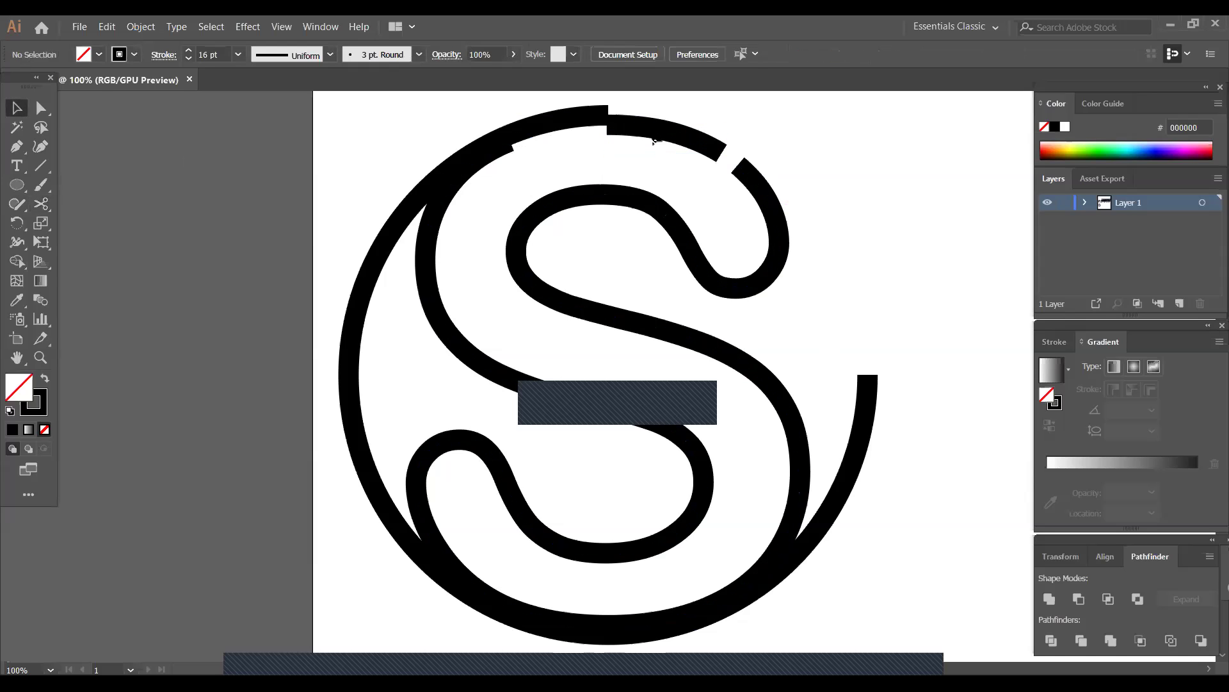
click(673, 146)
click(323, 134)
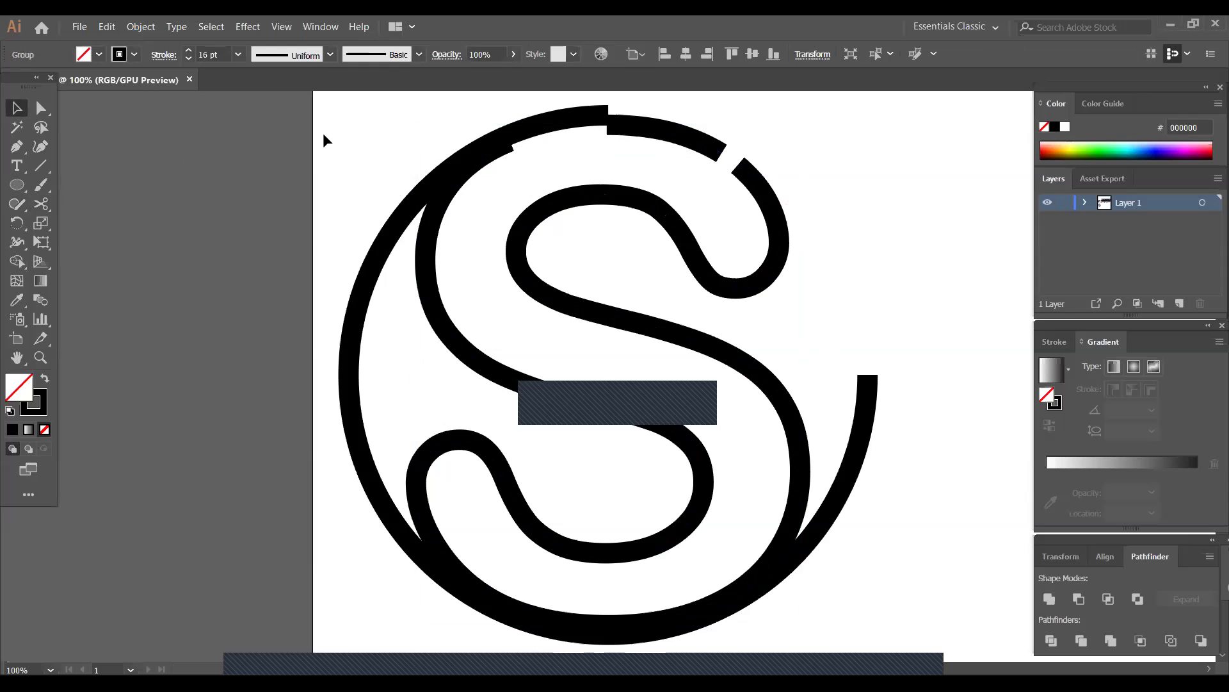
click(645, 130)
right_click(645, 129)
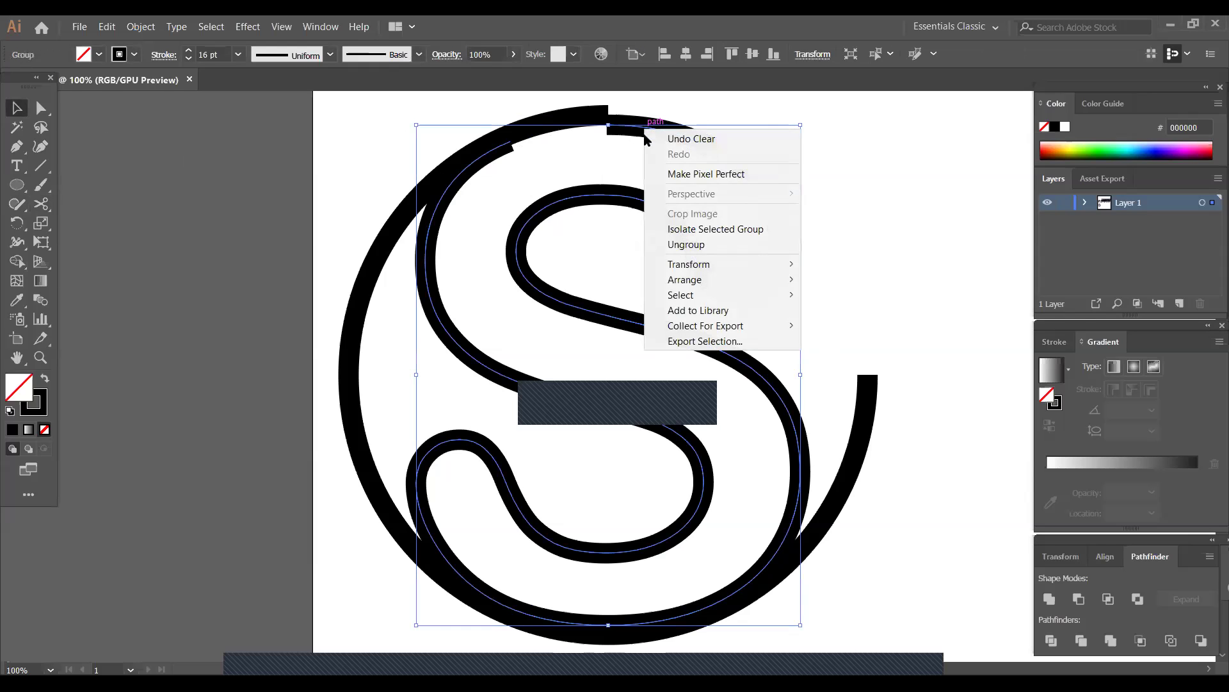
click(906, 202)
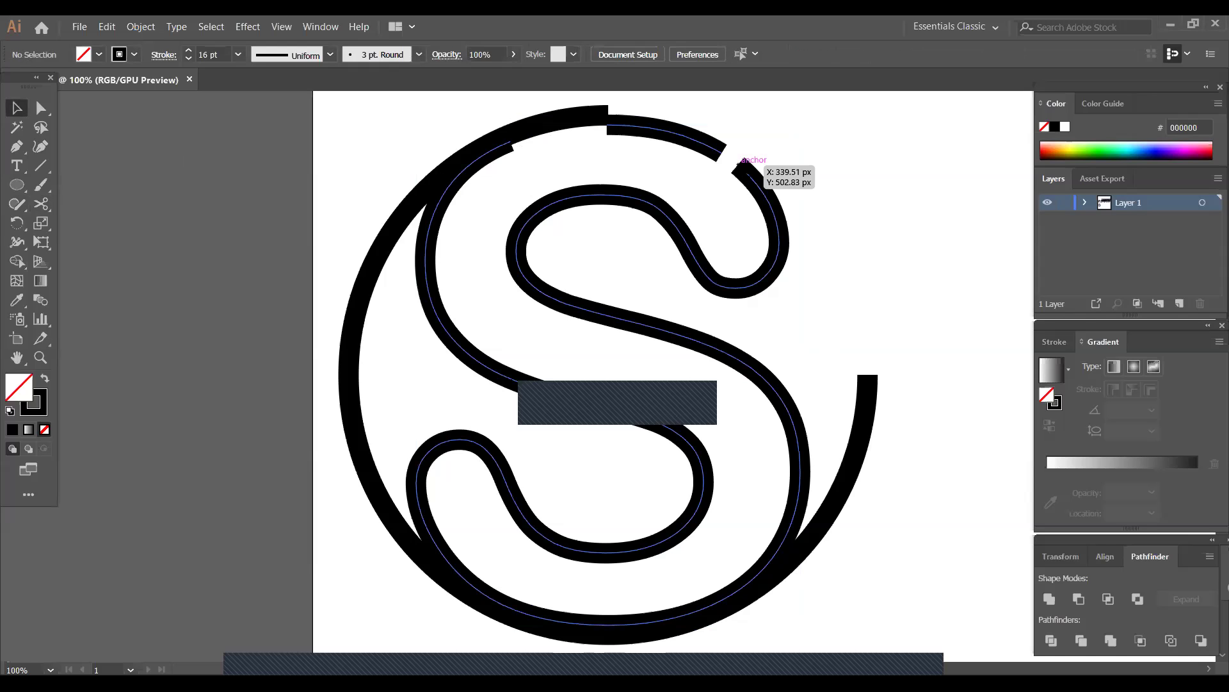
- Cut the S outline's bottom curve with the Scissors tool and delete a short segment on its lower left and one on its lower right
click(644, 633)
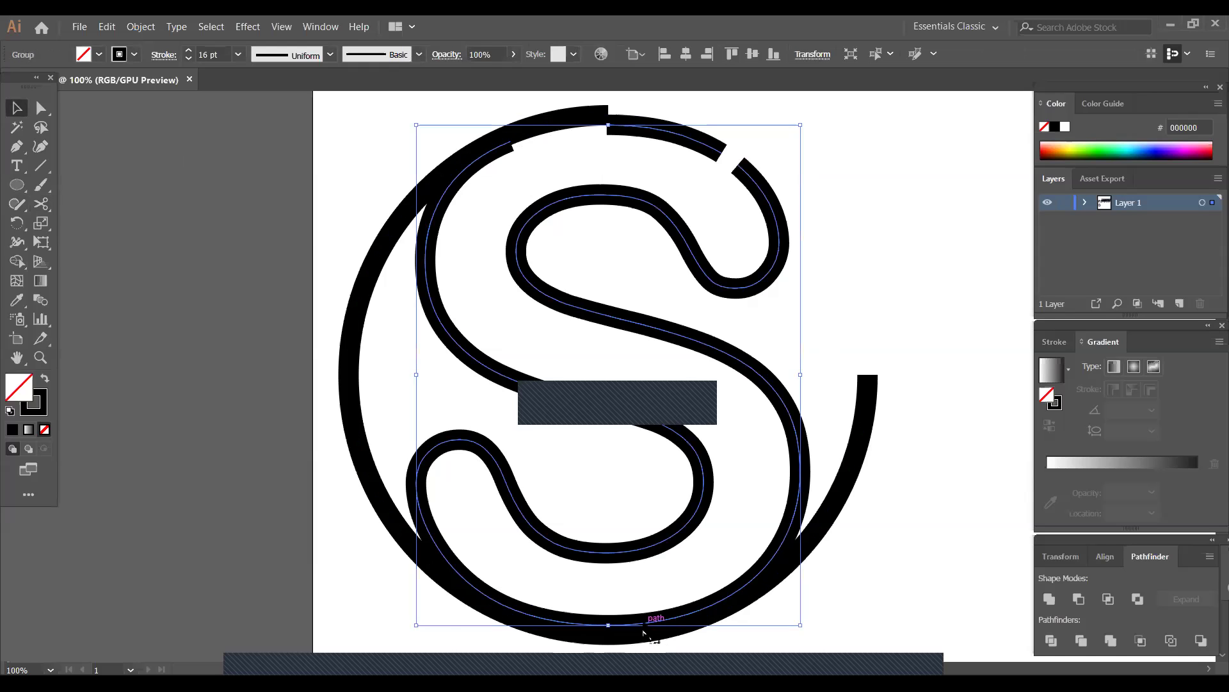
click(41, 203)
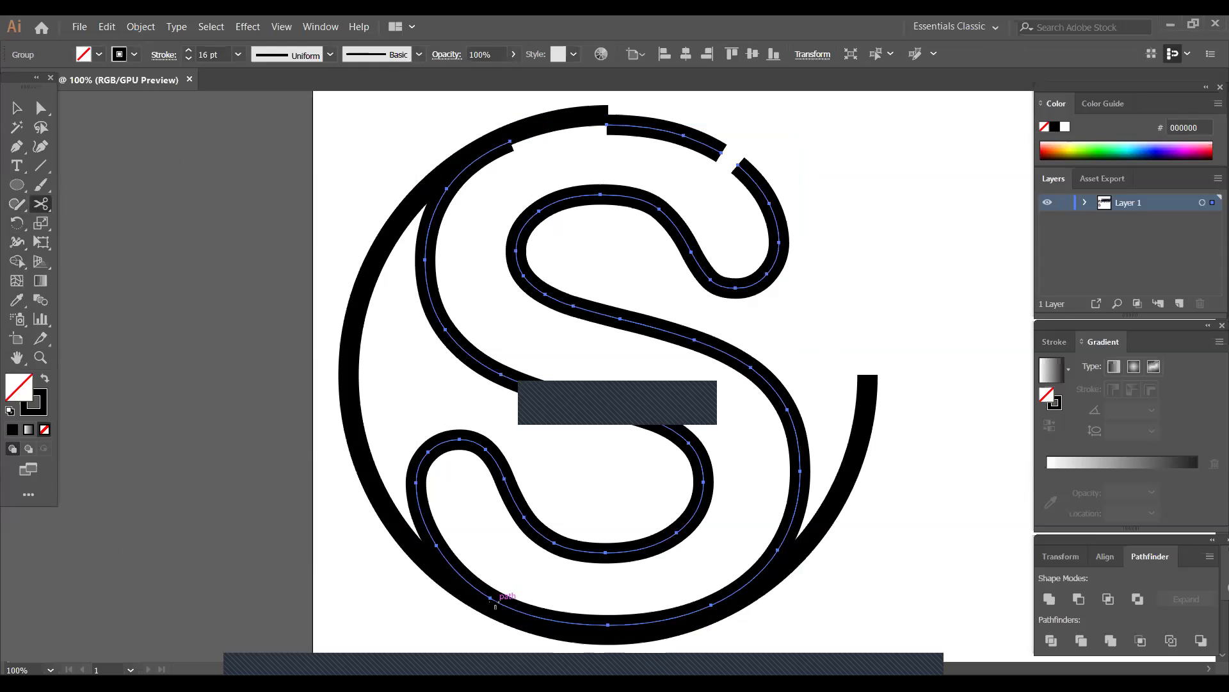
click(490, 597)
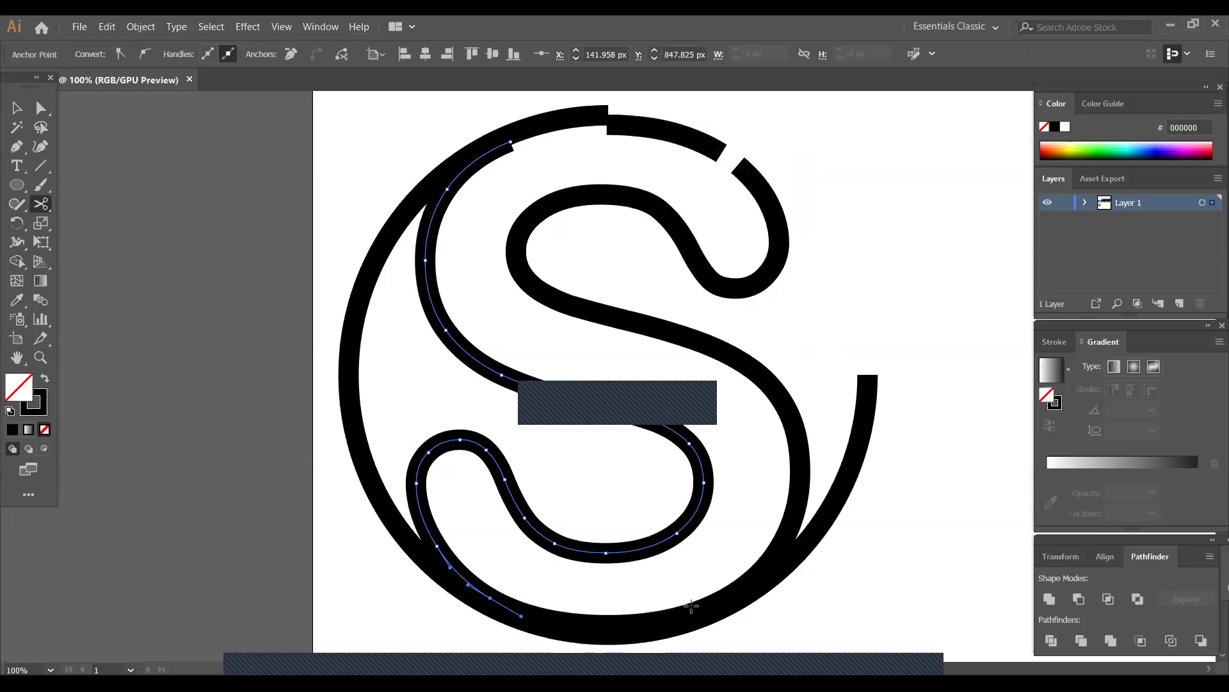
key(Delete)
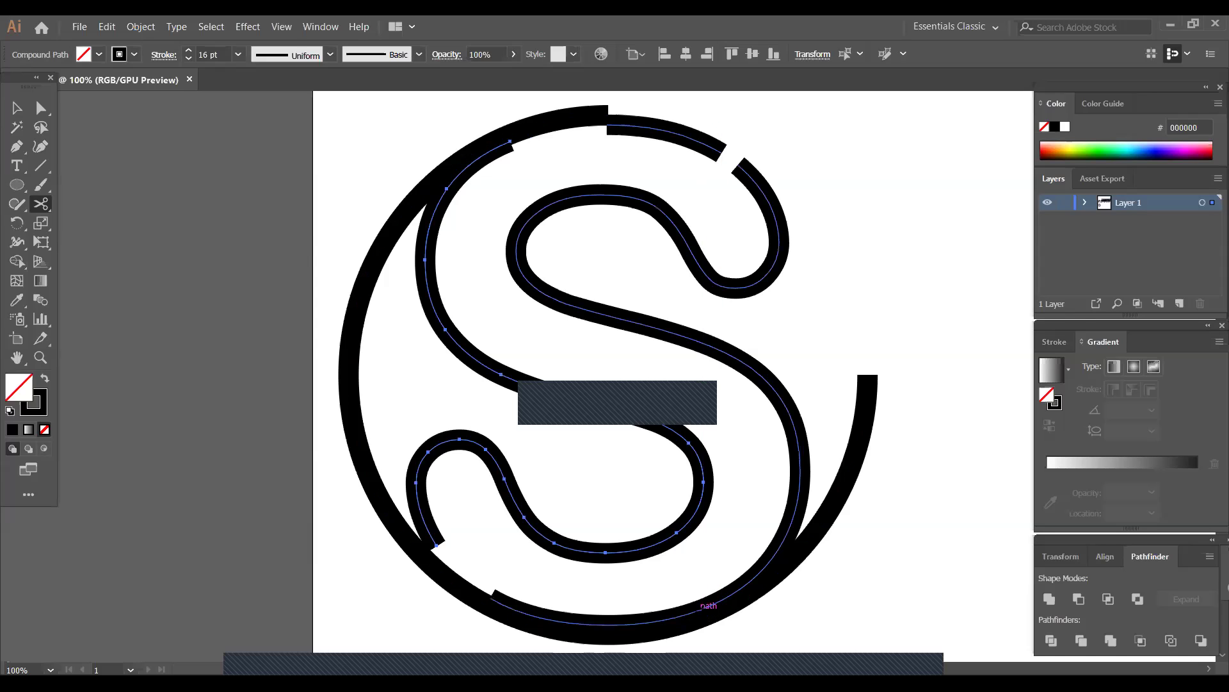
click(703, 608)
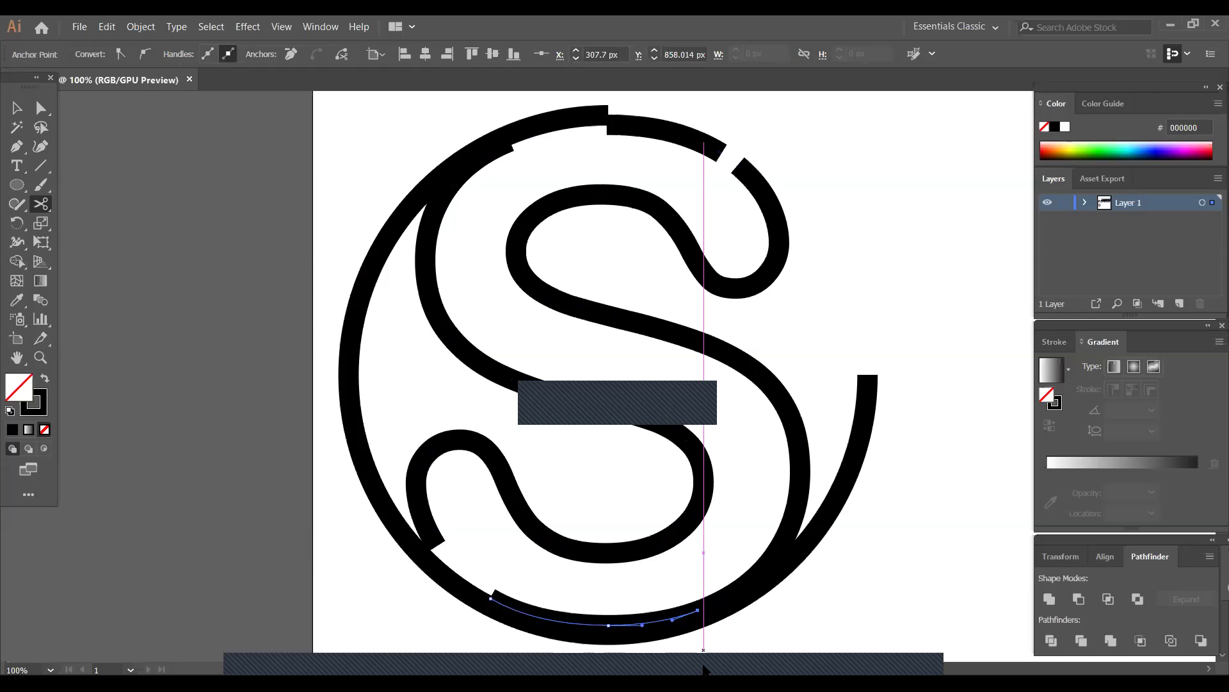
key(Delete)
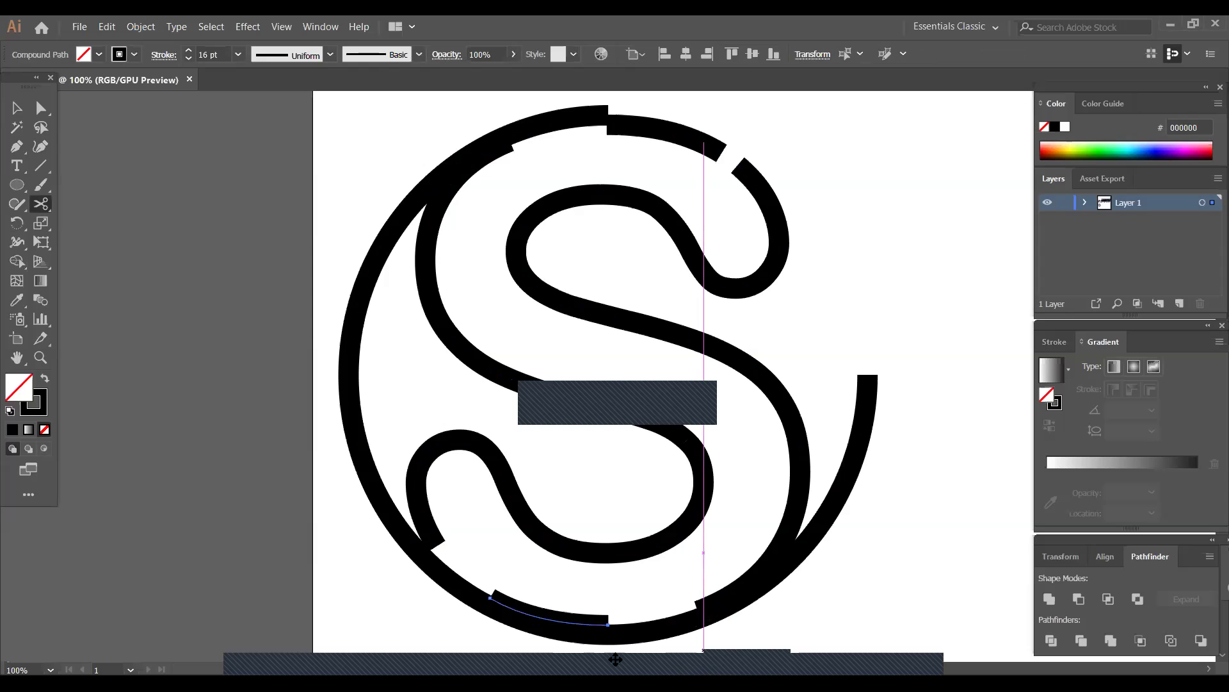
- Ungroup the S outline and deselect it
key(v)
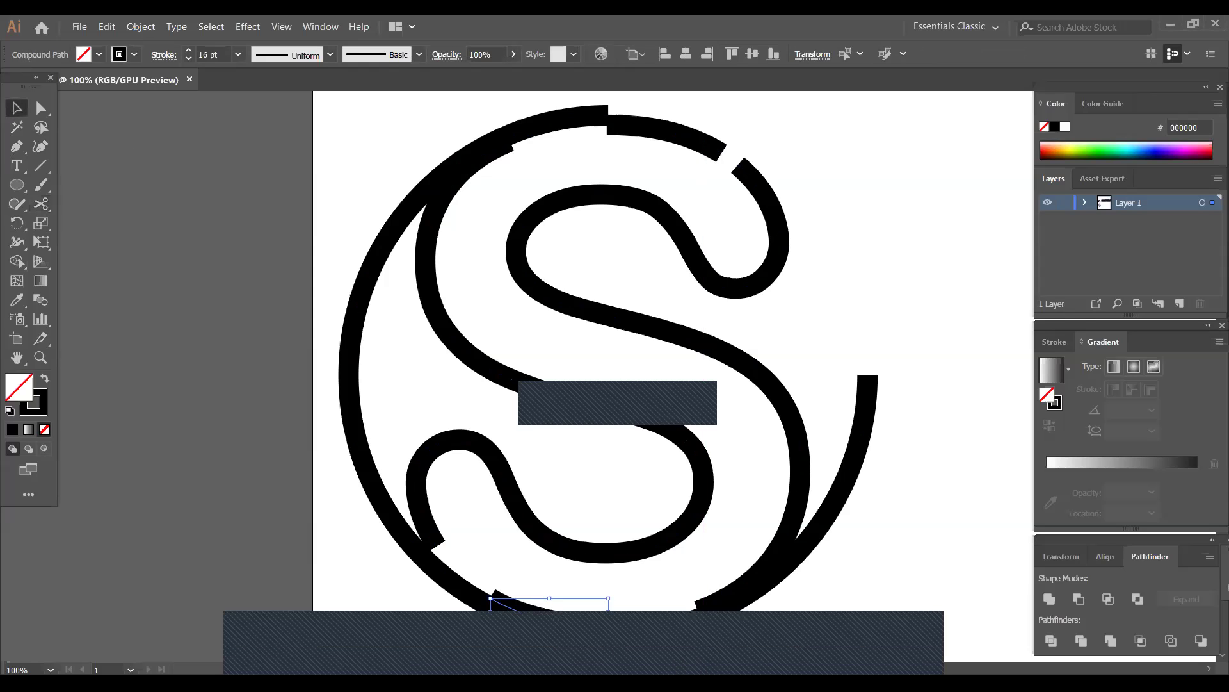
click(647, 333)
right_click(648, 328)
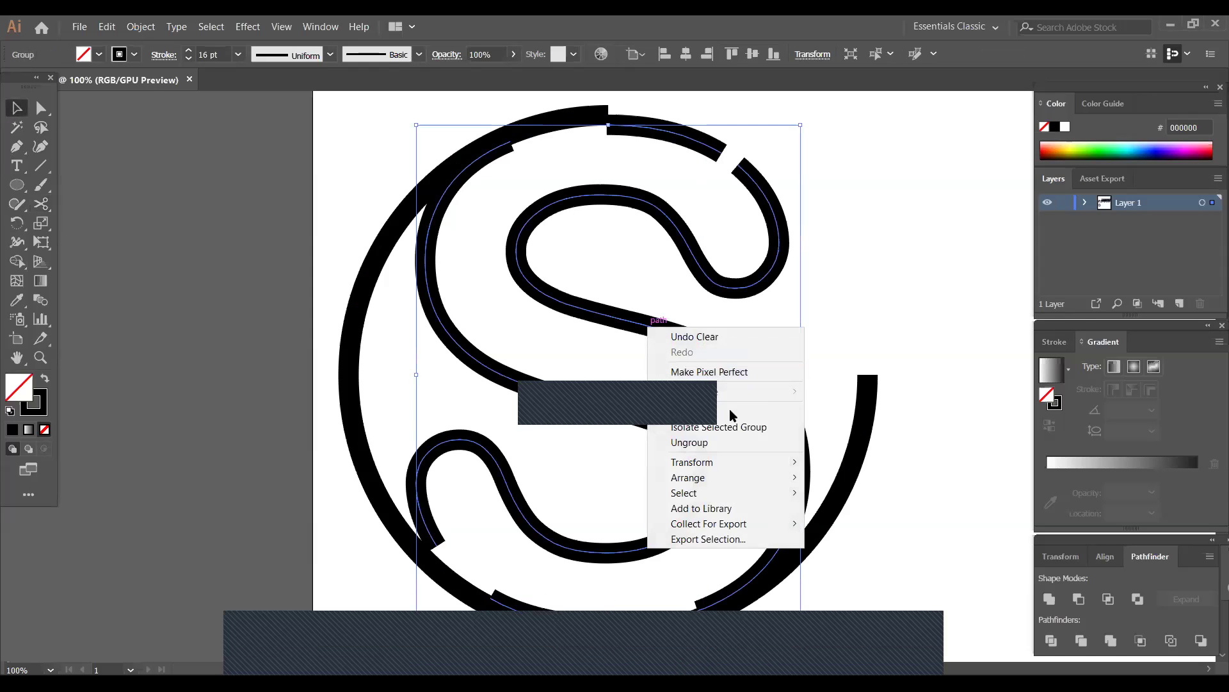
click(724, 444)
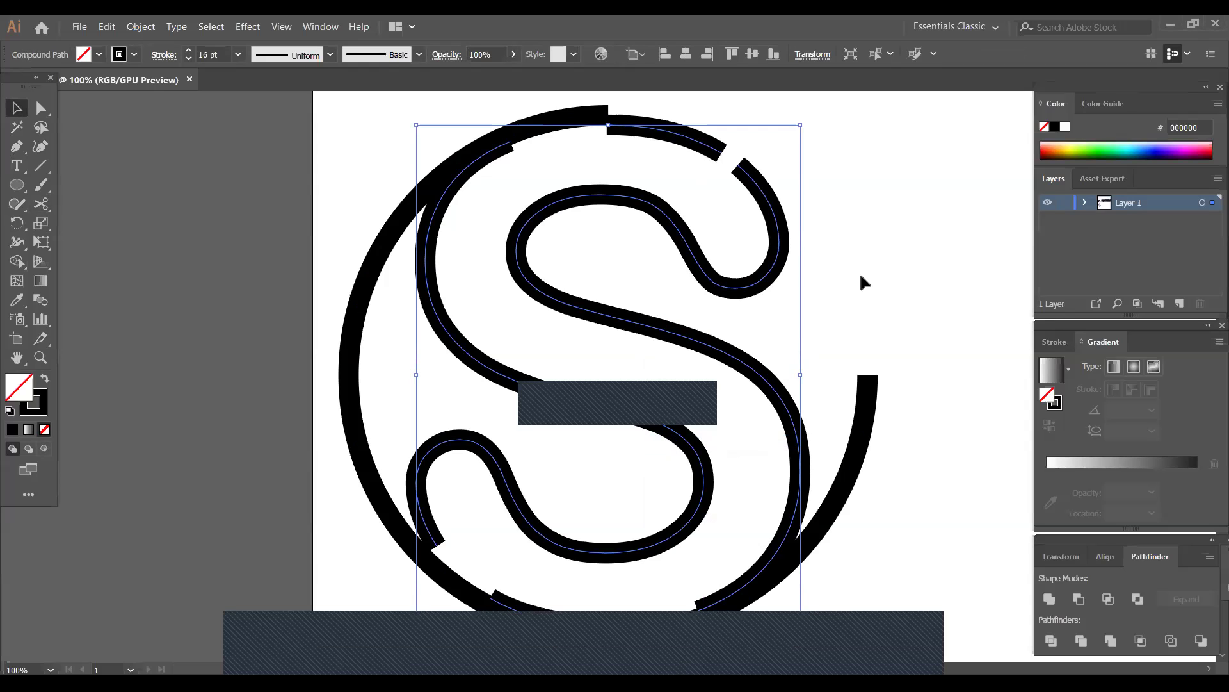
right_click(652, 122)
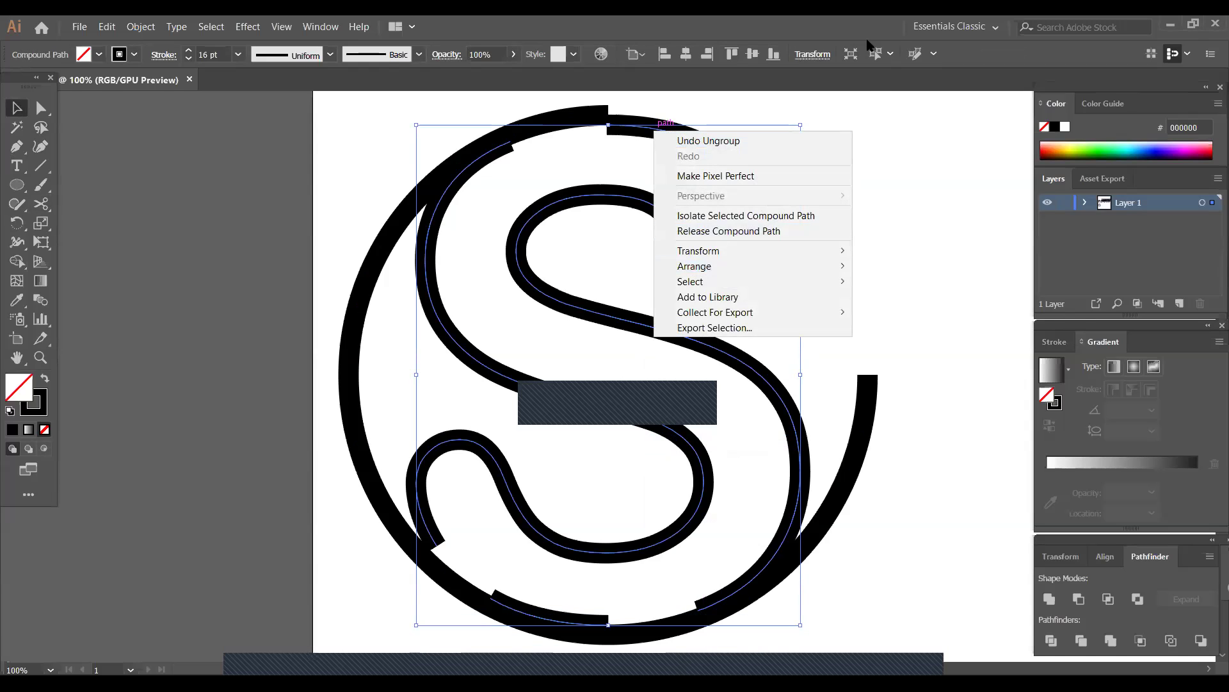
key(Escape)
click(781, 137)
click(718, 161)
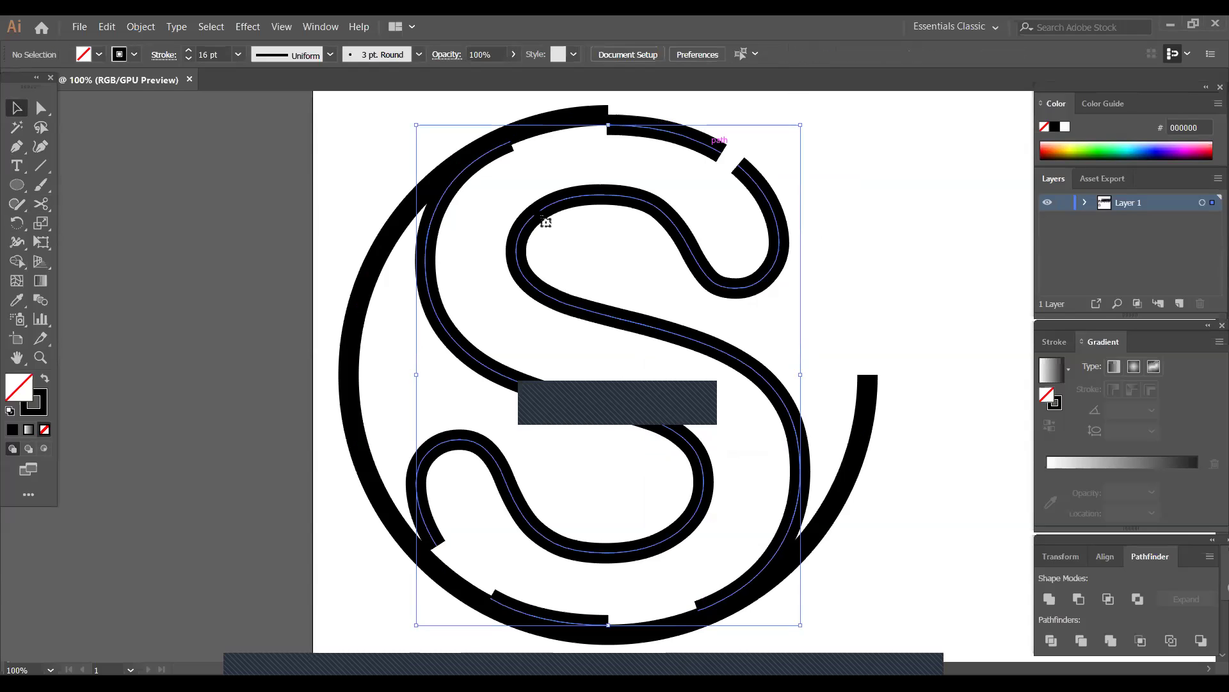
click(119, 194)
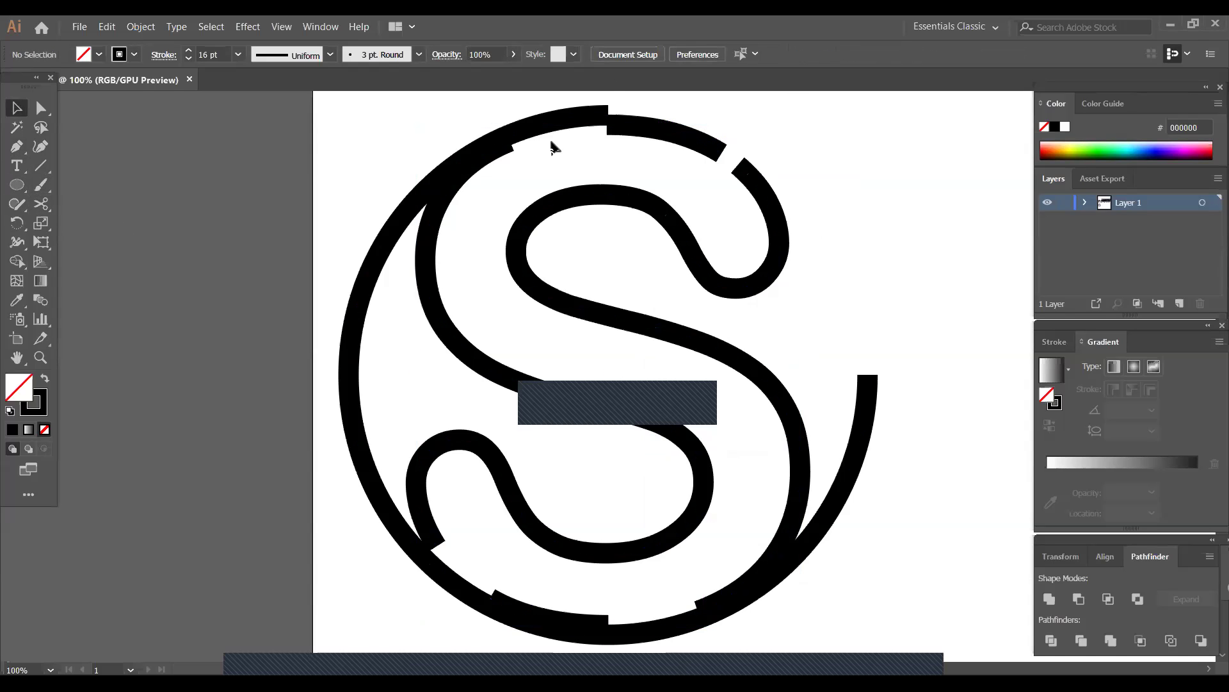
- Move the open three-quarter circle away from the S, off the left side of the artboard
click(667, 130)
key(ctrl+h)
click(916, 346)
drag(856, 480, 190, 567)
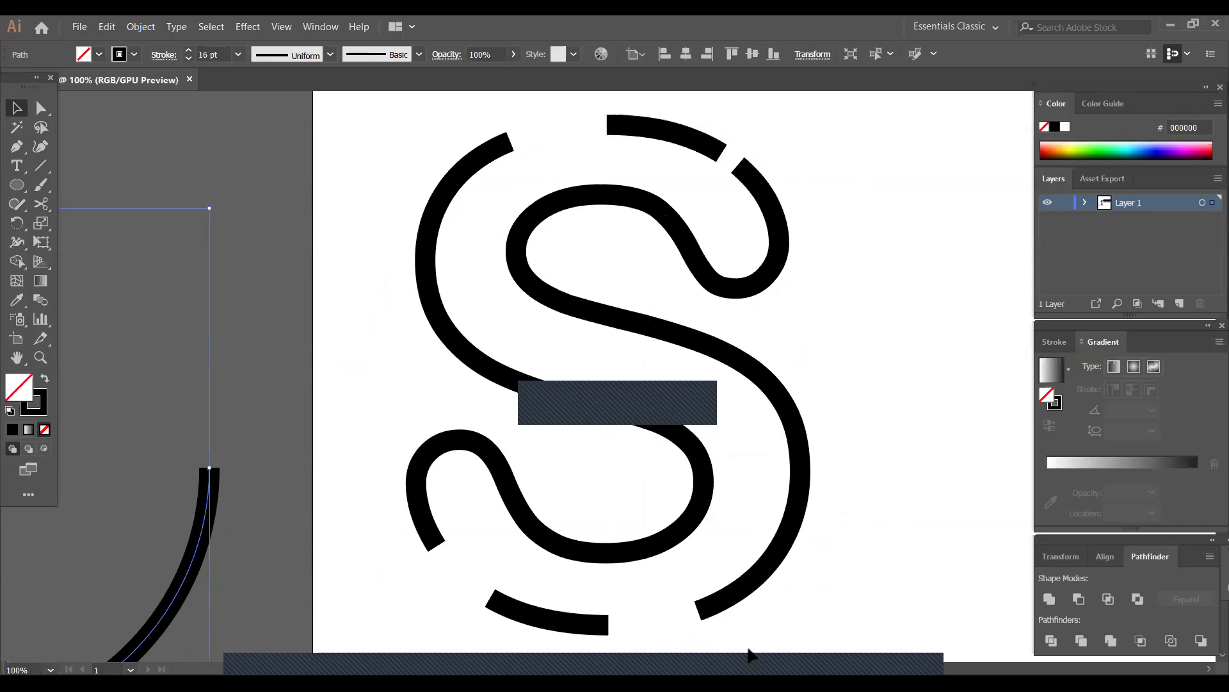
- Delete the leftover arc segments above and below the S with the Direct Selection tool, including the stray anchor points
right_click(576, 619)
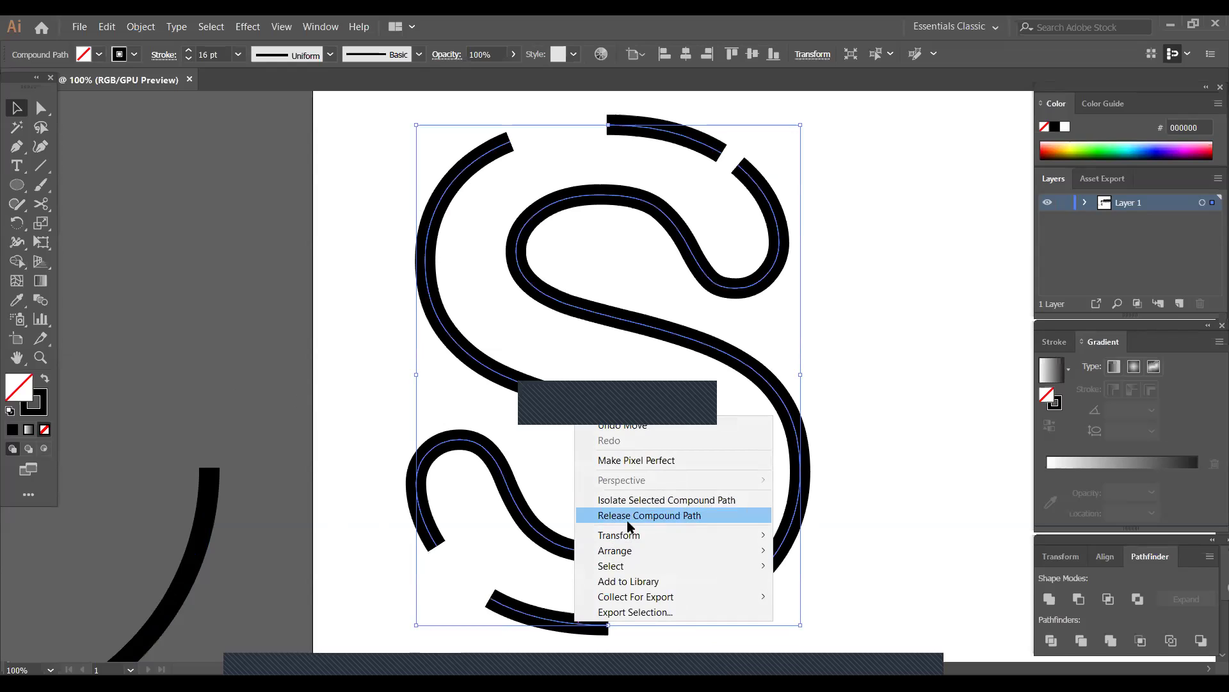
click(223, 344)
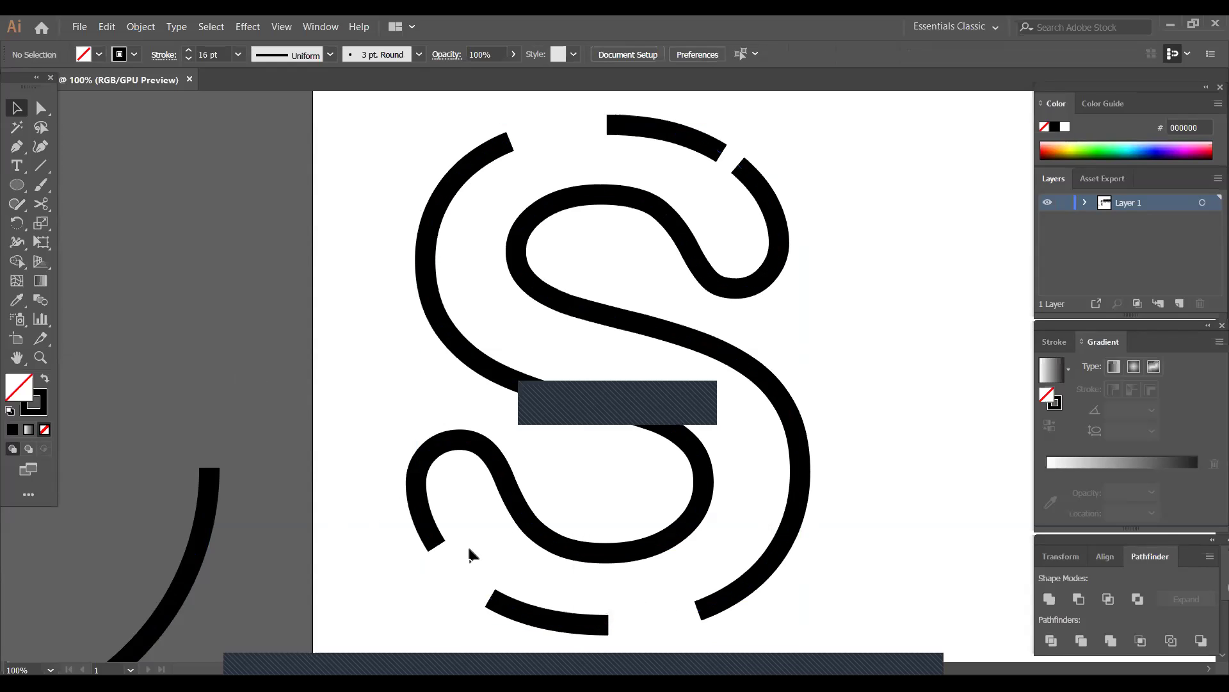
click(39, 109)
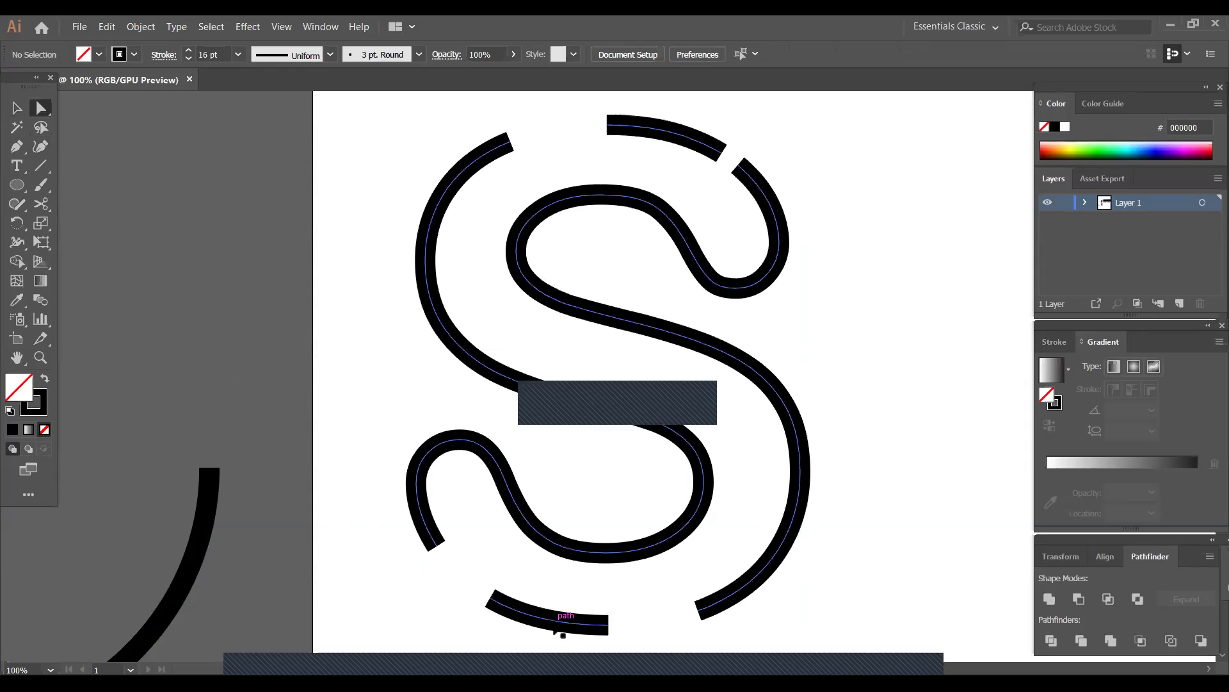
click(557, 626)
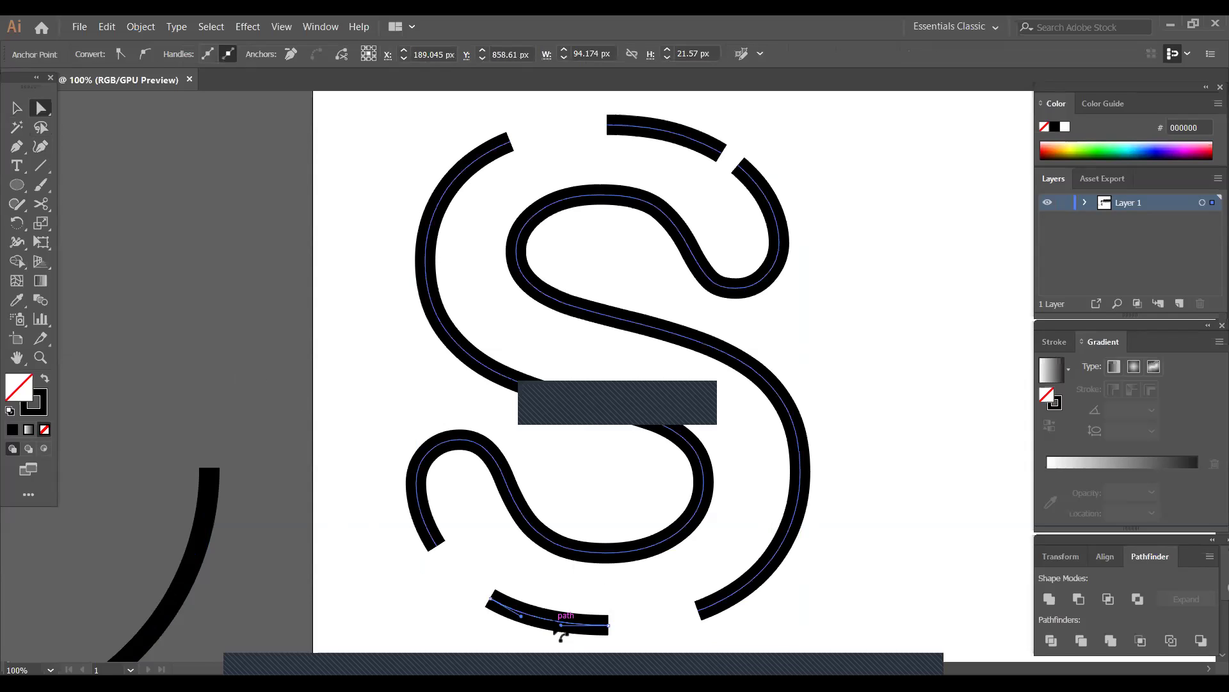
key(Delete)
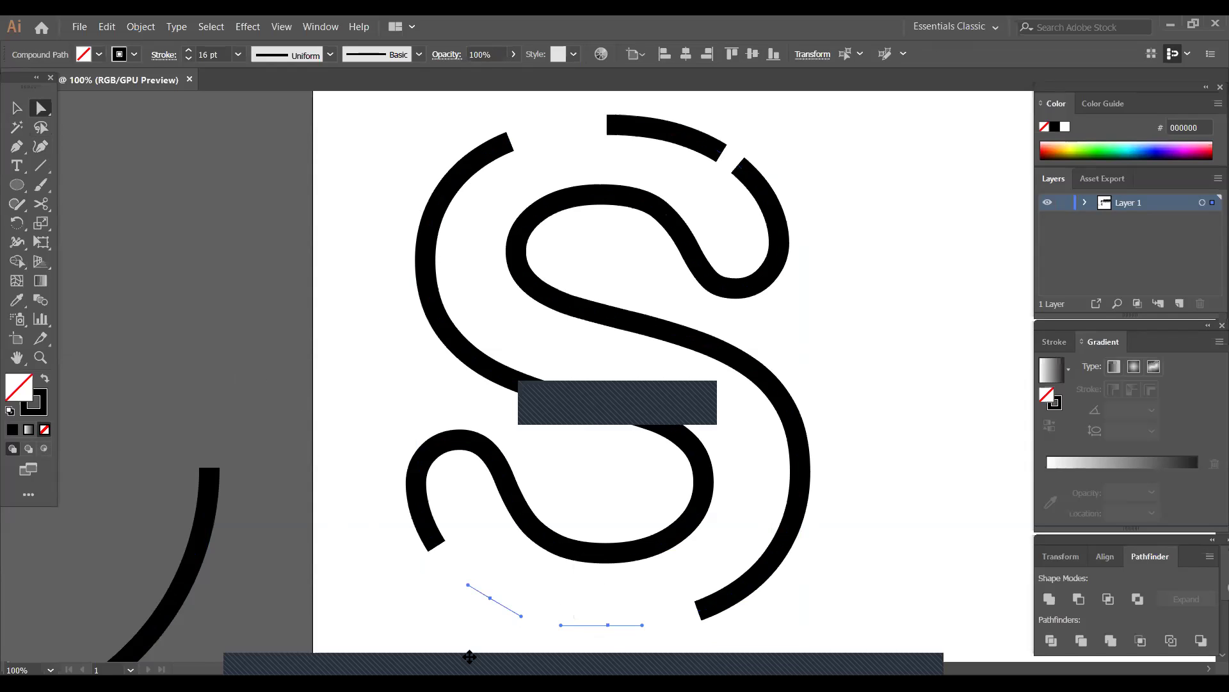
click(675, 145)
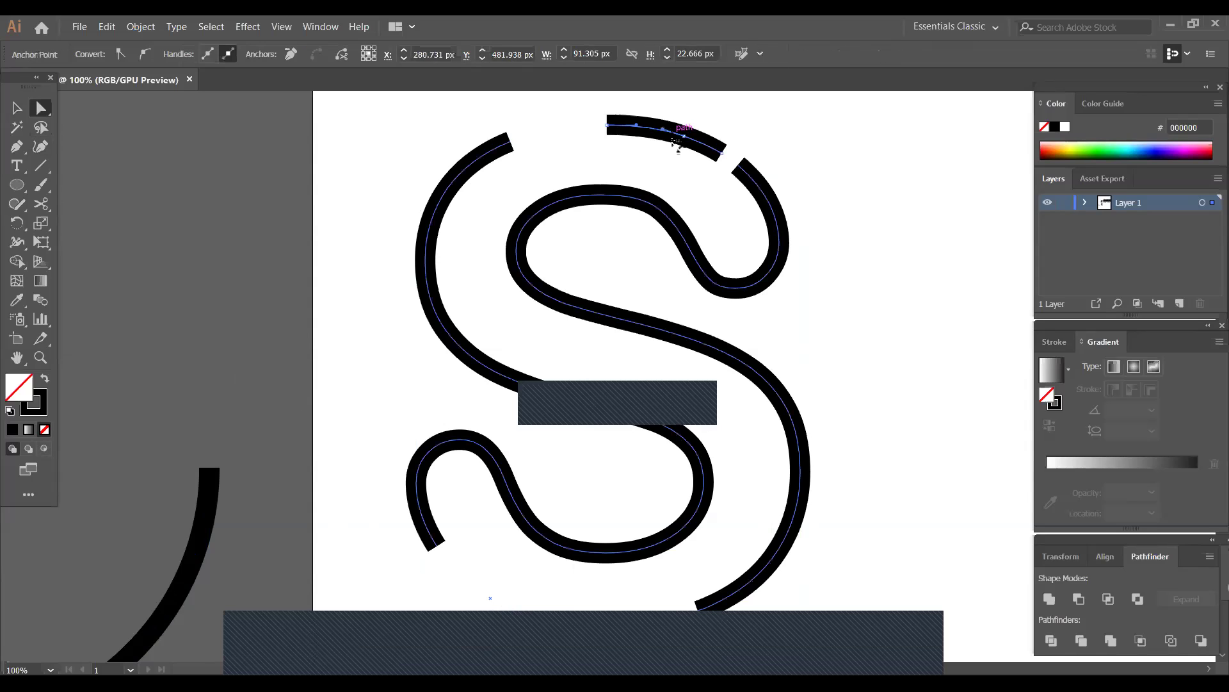
key(Delete)
key(Delete)
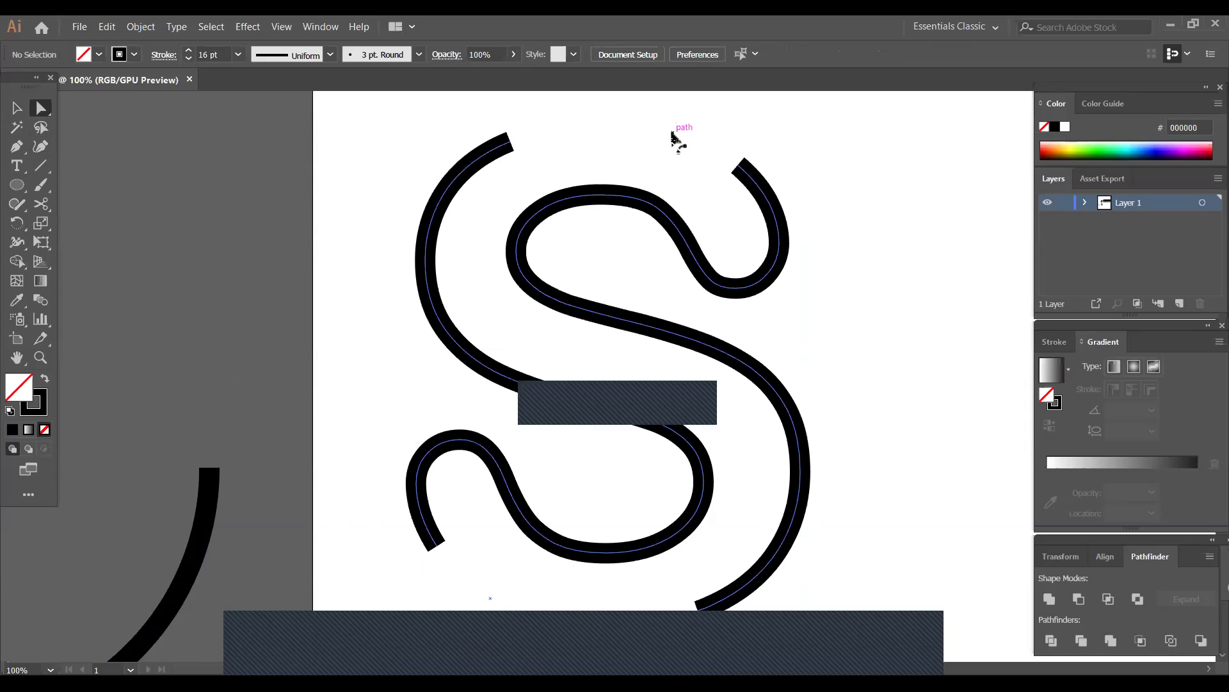
drag(480, 580, 621, 634)
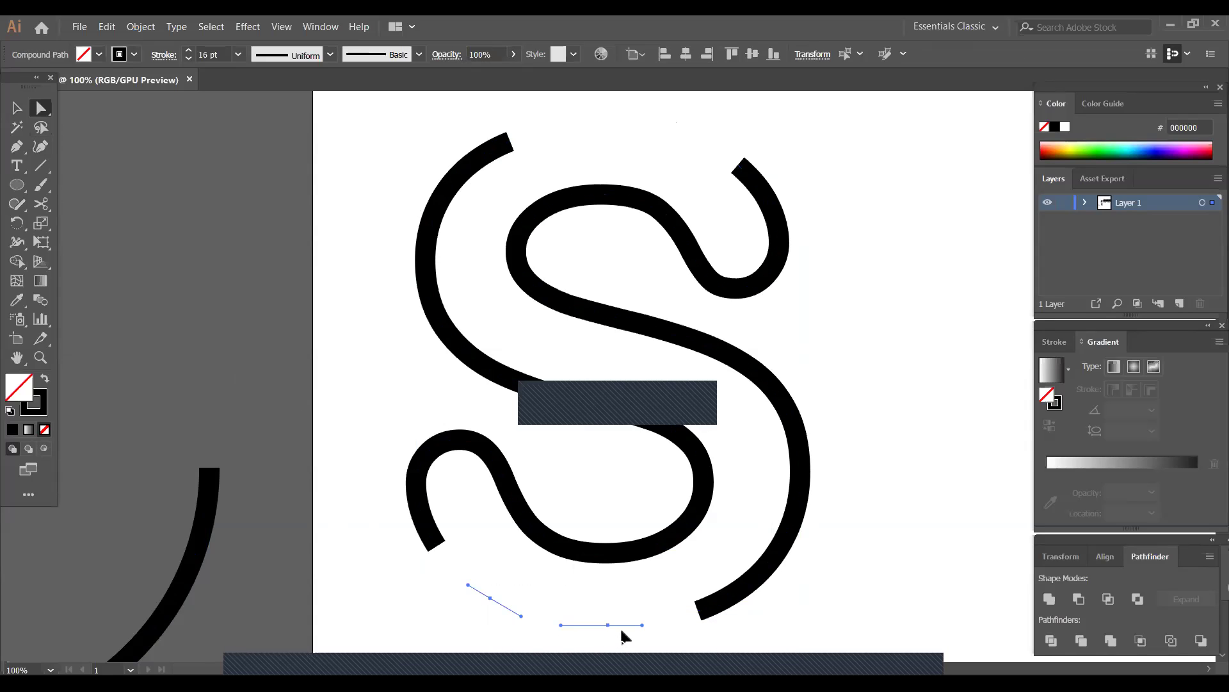
key(Delete)
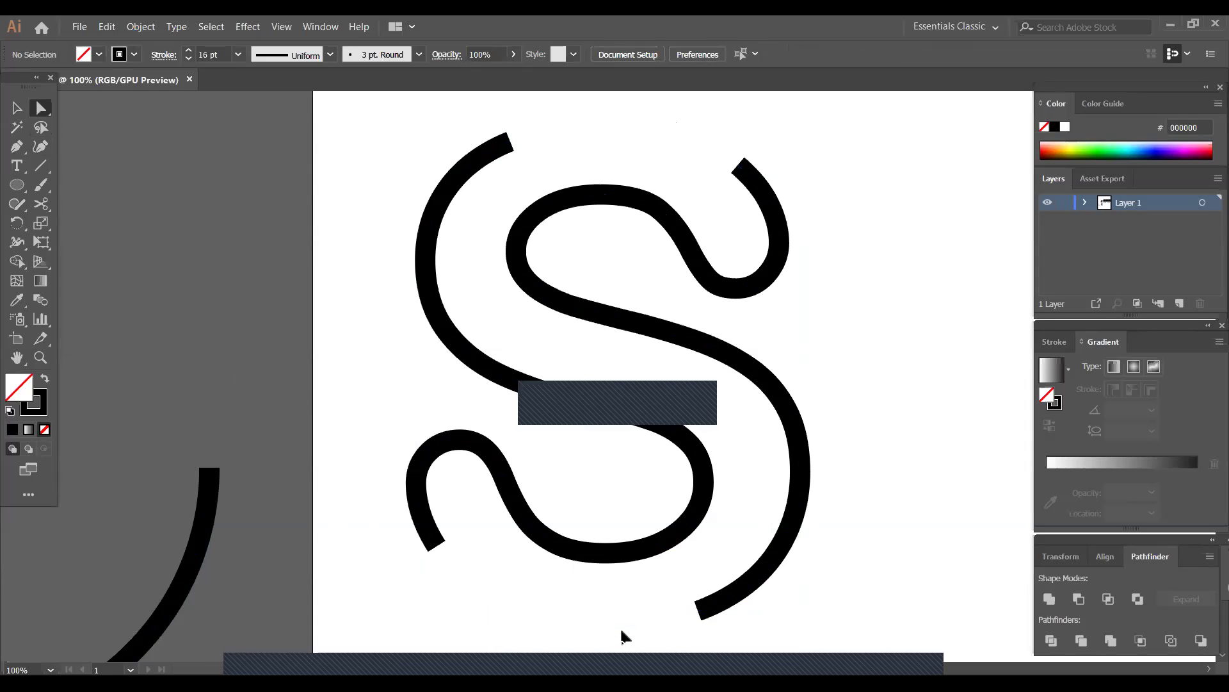
- Delete the open three-quarter circle lying off the artboard
click(211, 466)
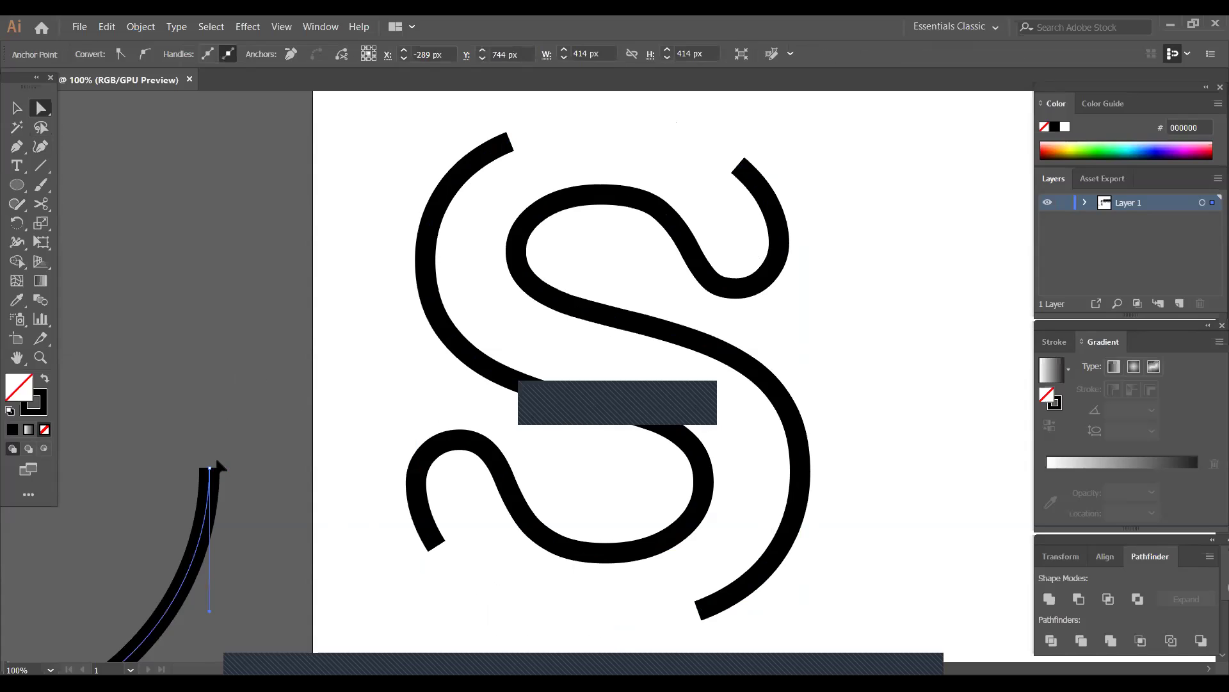
key(Delete)
click(303, 425)
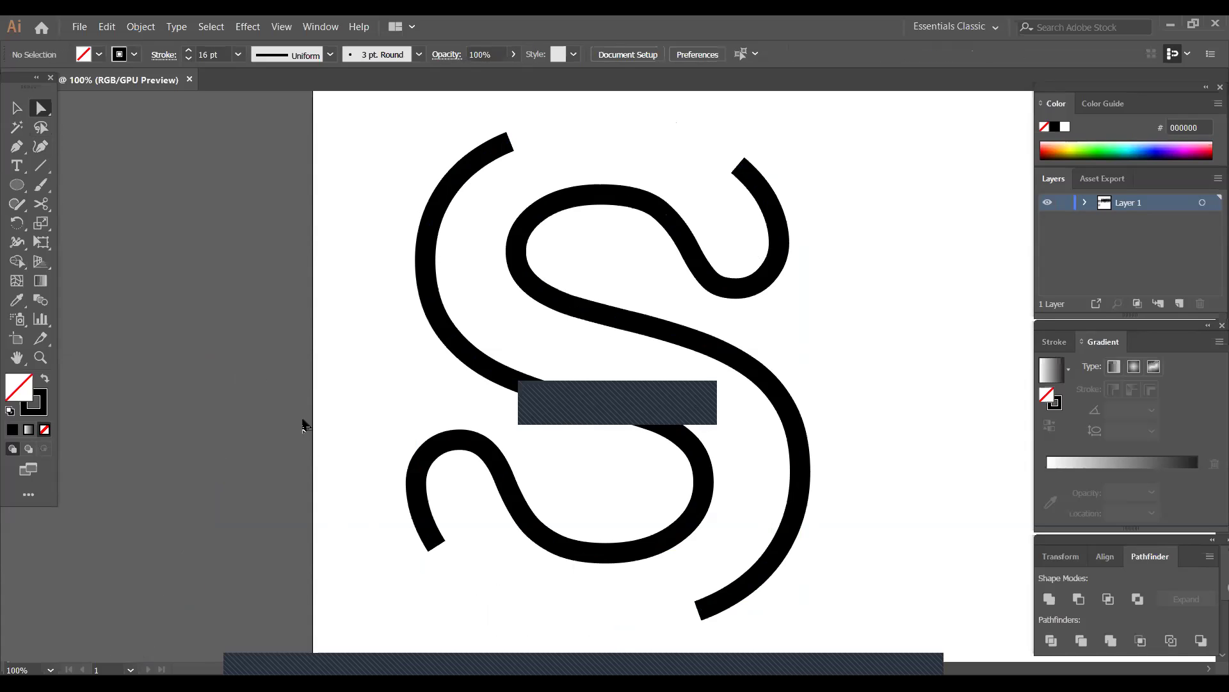
- Draw a new unfilled circle with a 16 pt black stroke around the S and nudge it to the right
click(15, 187)
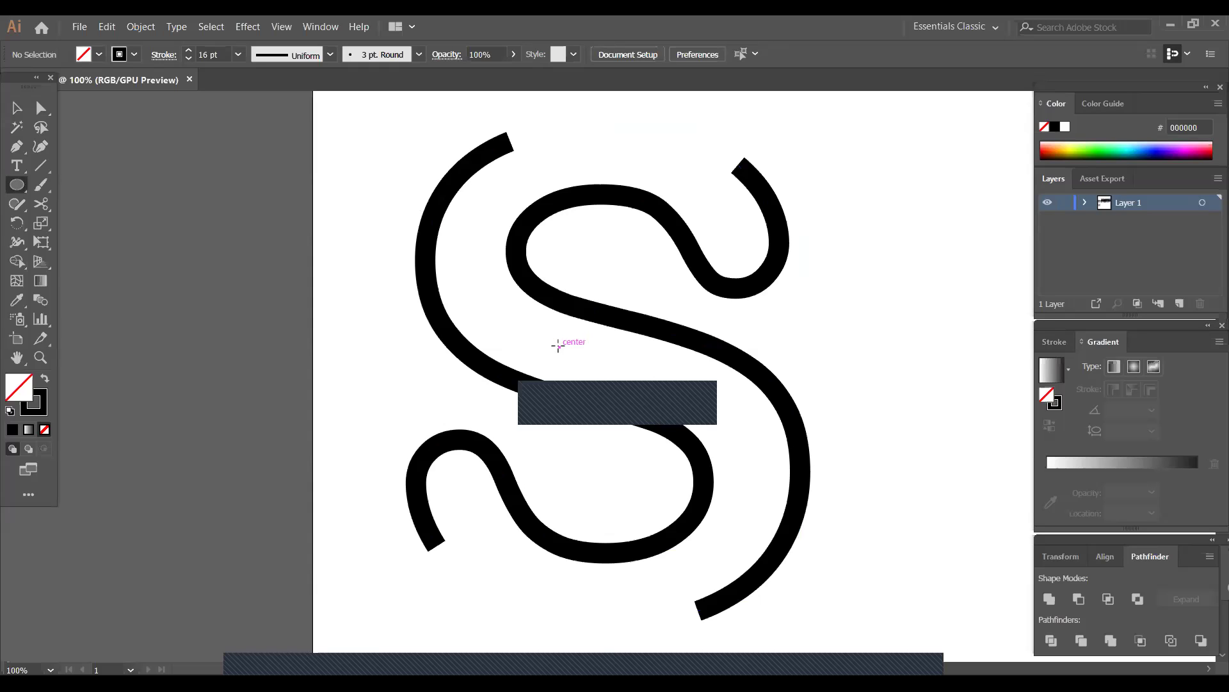
drag(557, 346, 693, 616)
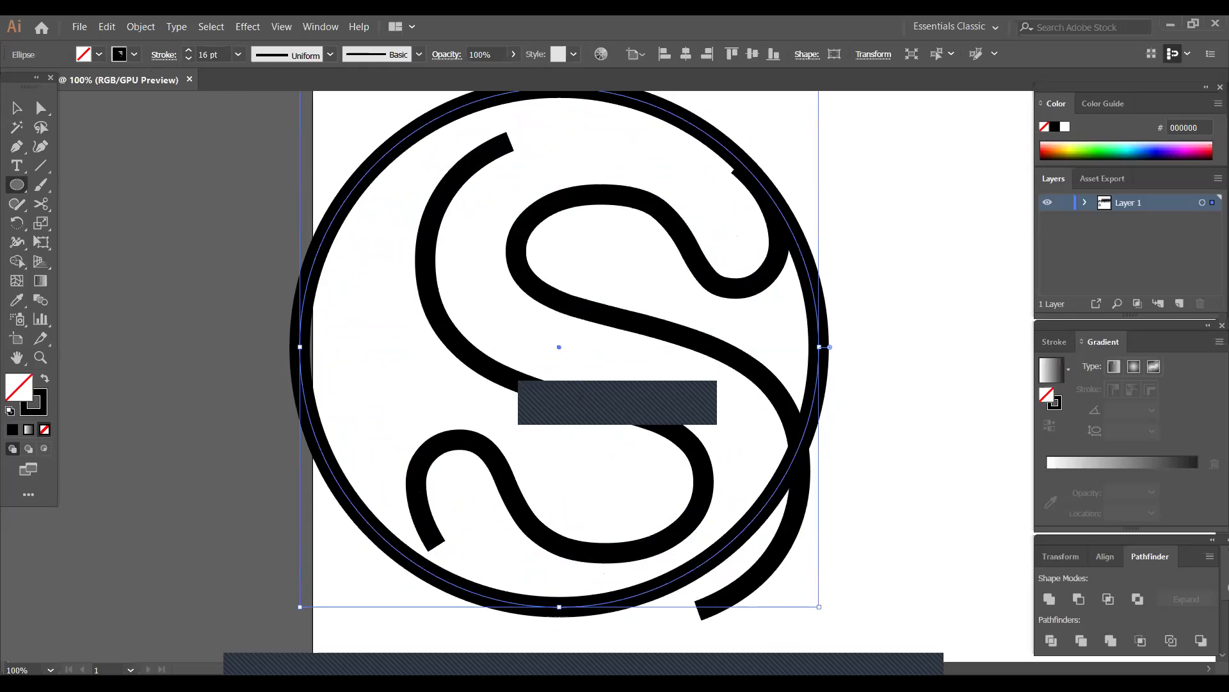
click(17, 108)
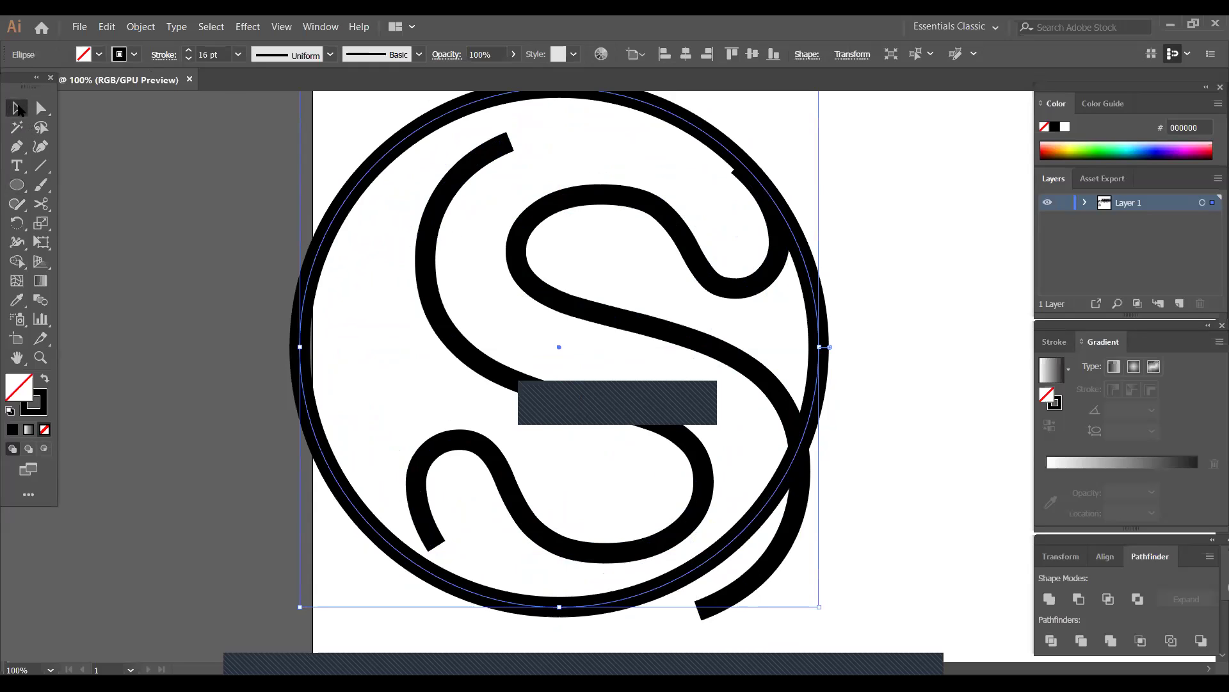
key(Right)
key(Right)
key(Right)
key(Right)
key(Right)
key(Right)
key(Right)
key(Right)
key(Right)
key(Right)
key(Right)
key(Right)
key(Right)
key(Right)
key(Right)
key(Right)
key(Right)
key(Right)
key(Right)
key(Right)
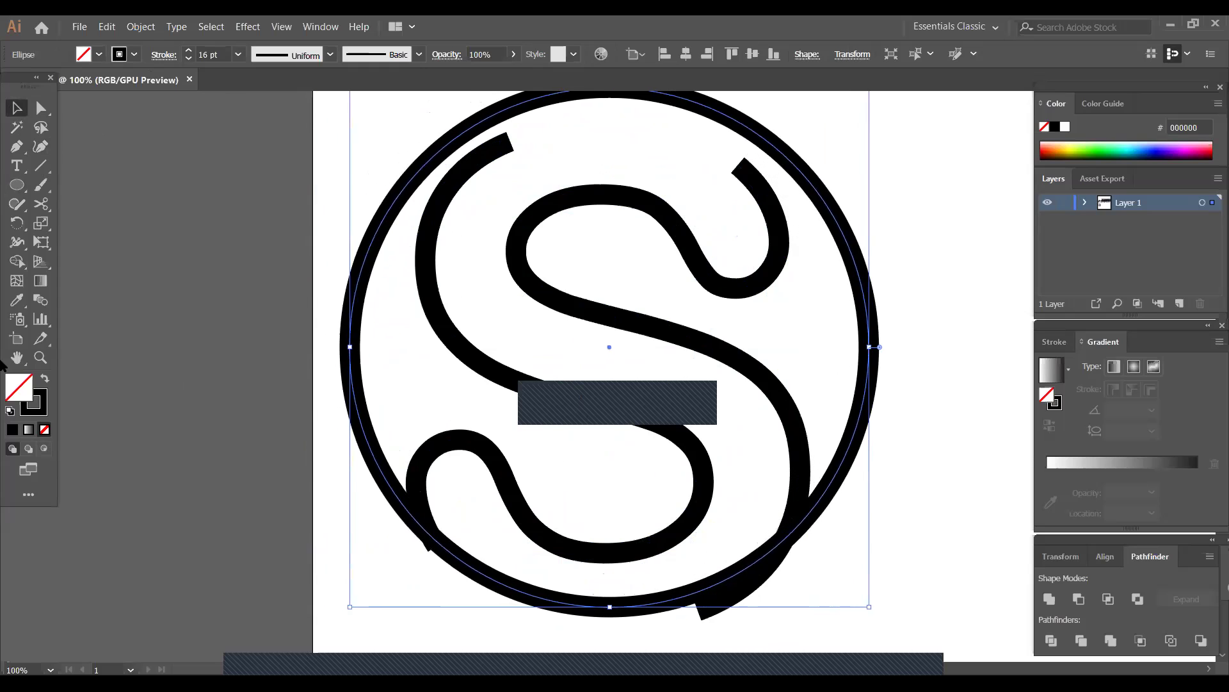
key(Right)
key(Right)
key(Right)
key(Right)
key(Right)
key(Right)
key(Right)
key(Right)
key(Right)
key(Right)
key(Right)
key(Right)
key(Right)
key(Right)
key(Right)
key(Right)
key(Right)
key(Right)
key(Right)
key(Right)
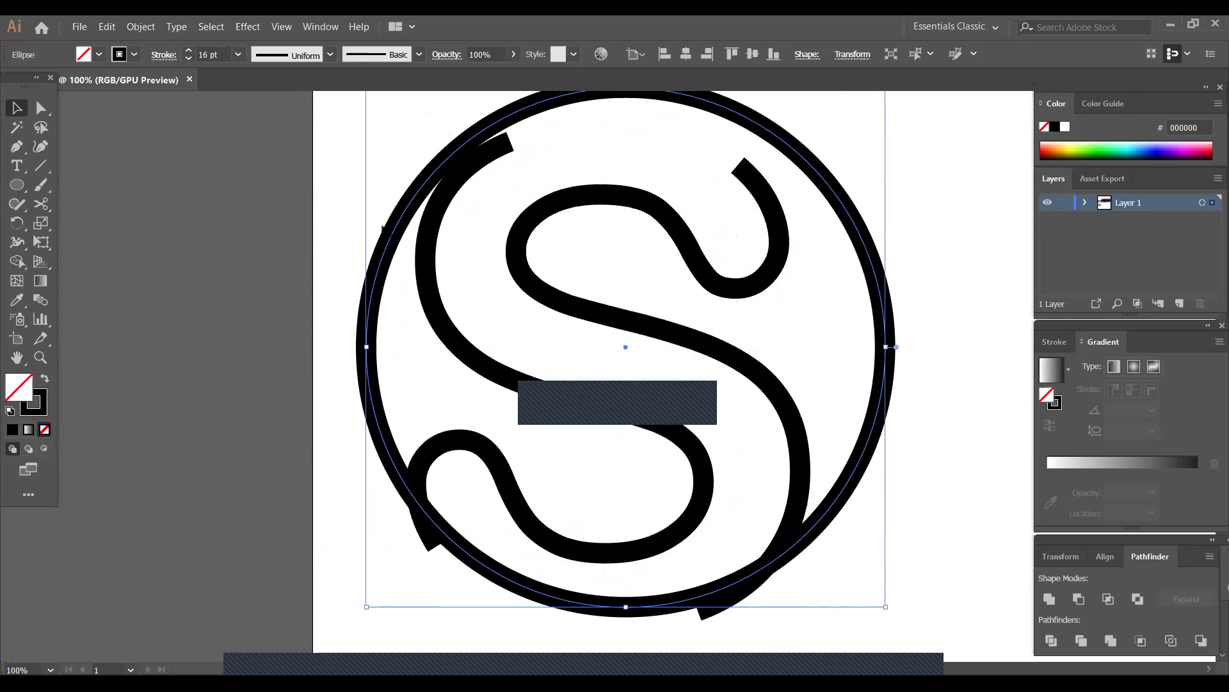
- Select the new circle together with the S outline and align their horizontal centers
drag(326, 166, 651, 435)
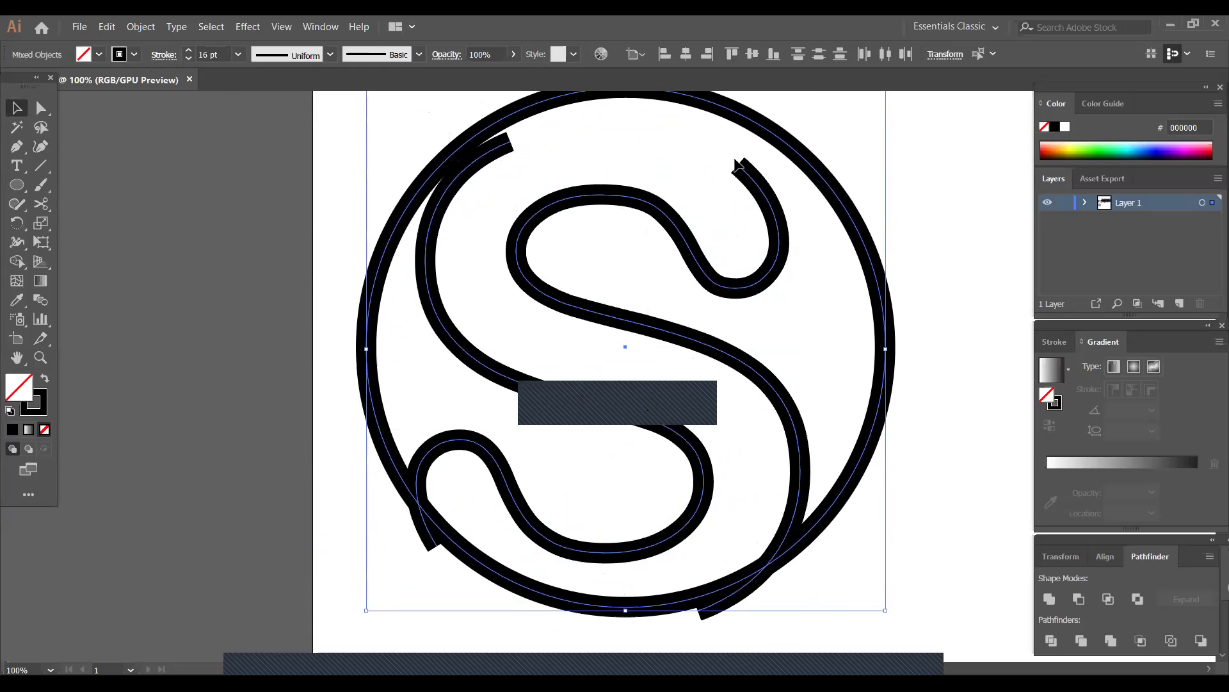
click(684, 58)
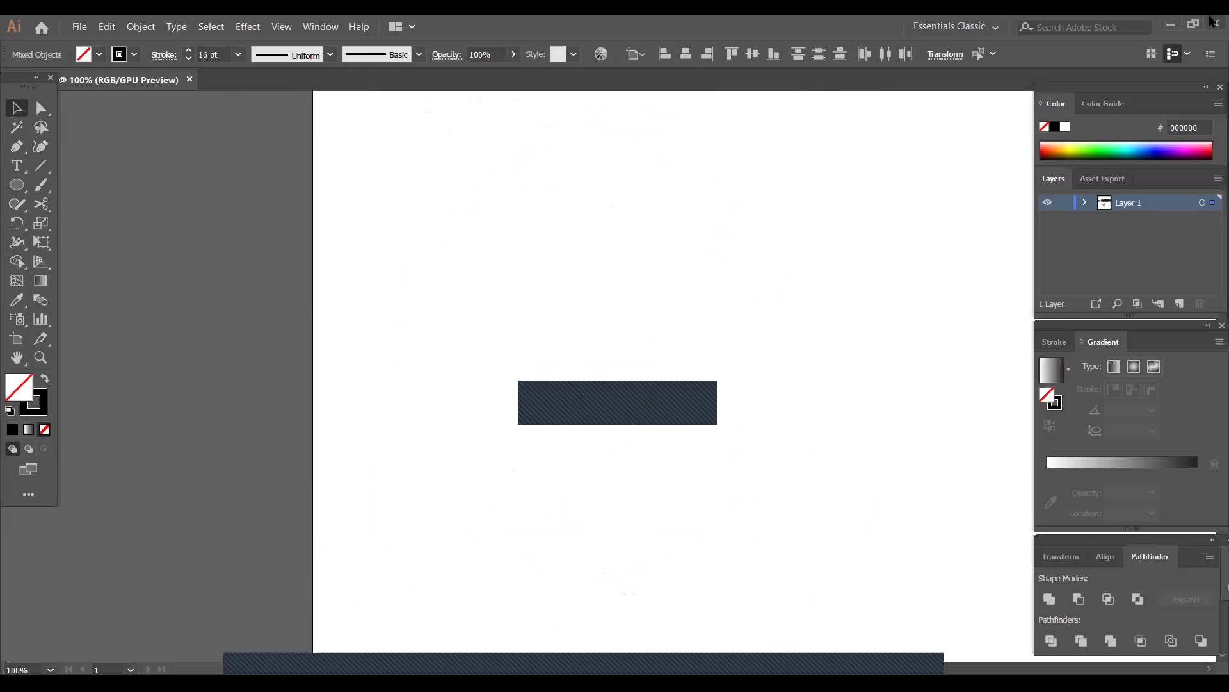
- Align the vertical centers of the selected circle and S outline
key(ctrl+minus)
key(ctrl+minus)
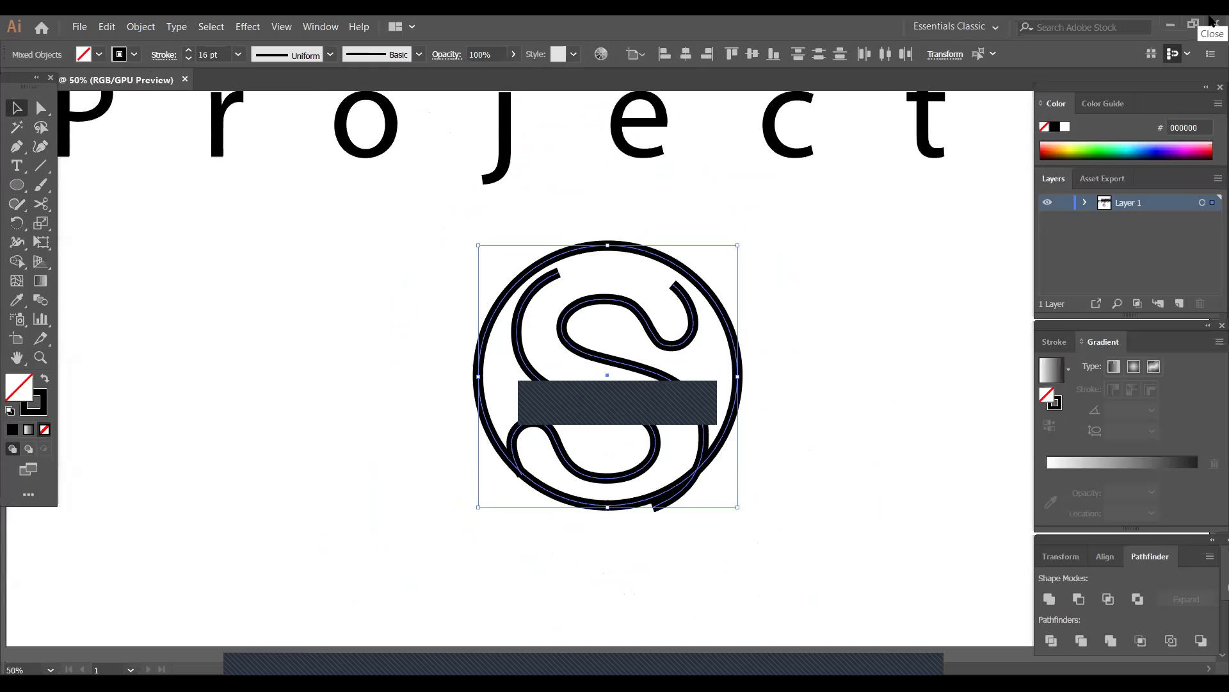
click(742, 55)
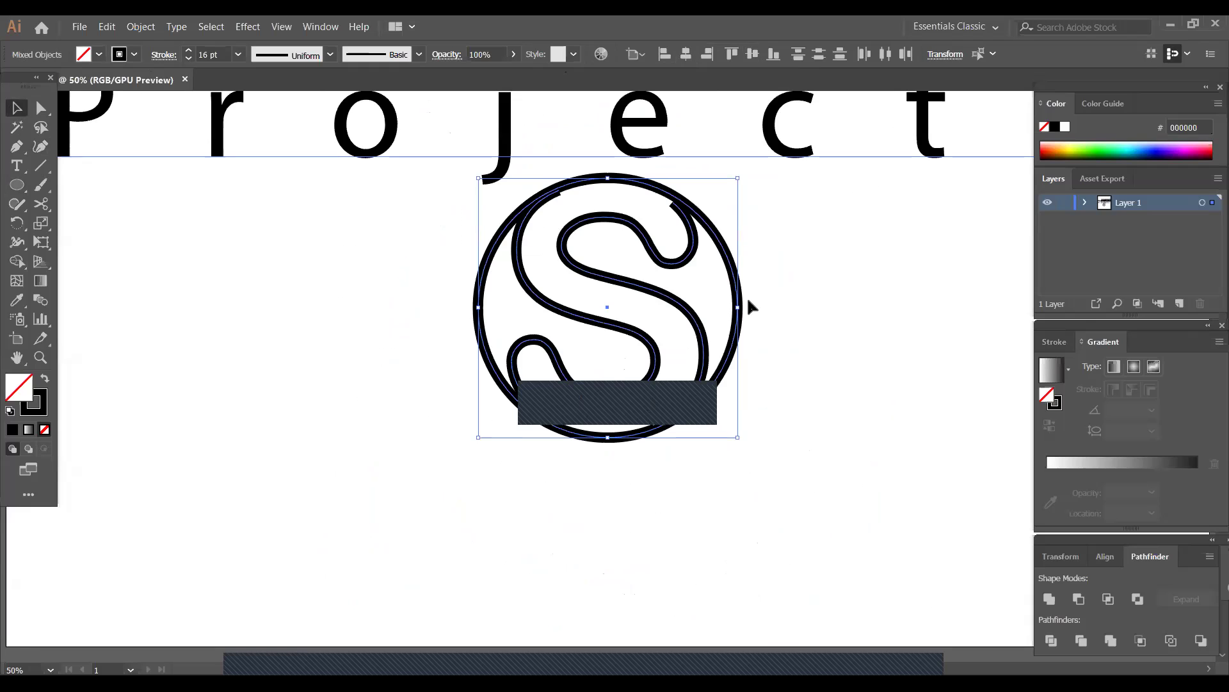
scroll(824, 376, up, 2)
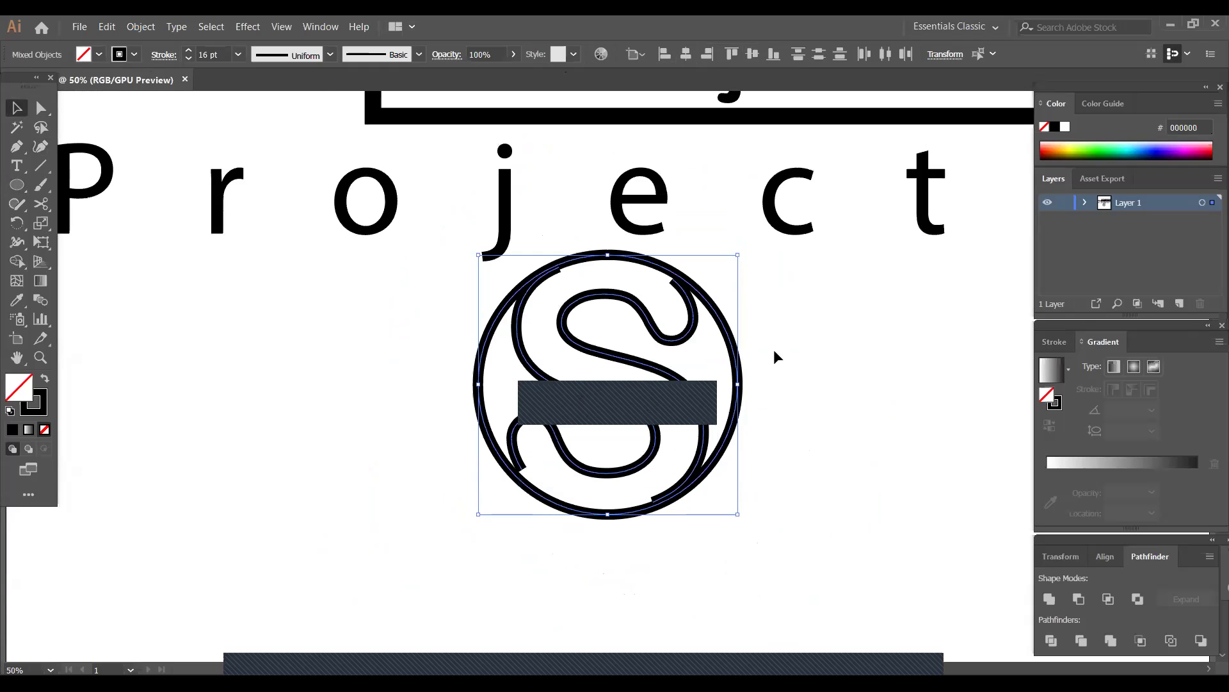
click(833, 370)
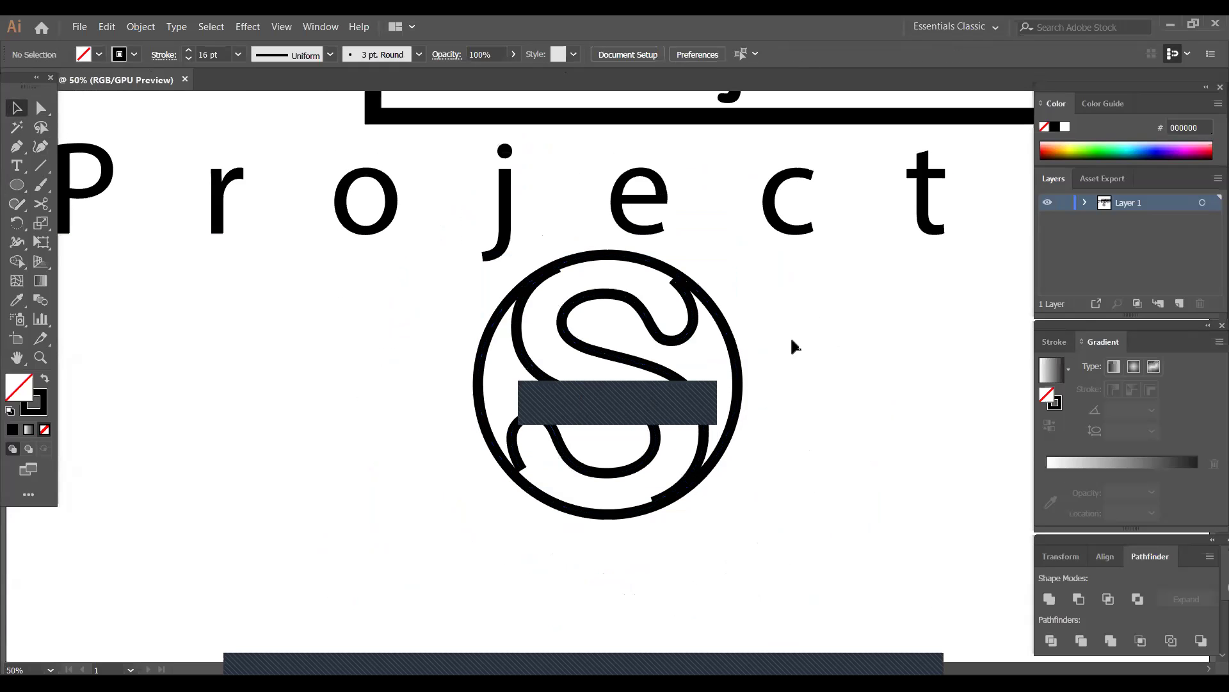
- Delete the widely spaced "Project" text line above the circled S emblem
click(676, 282)
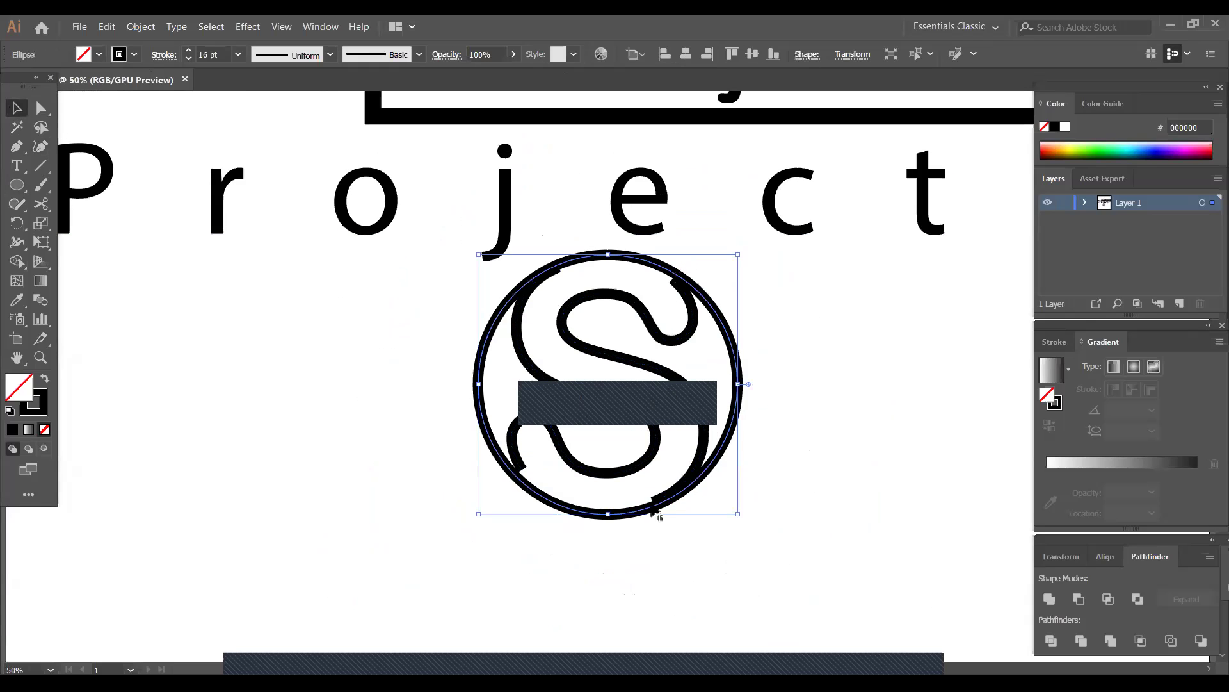
click(266, 547)
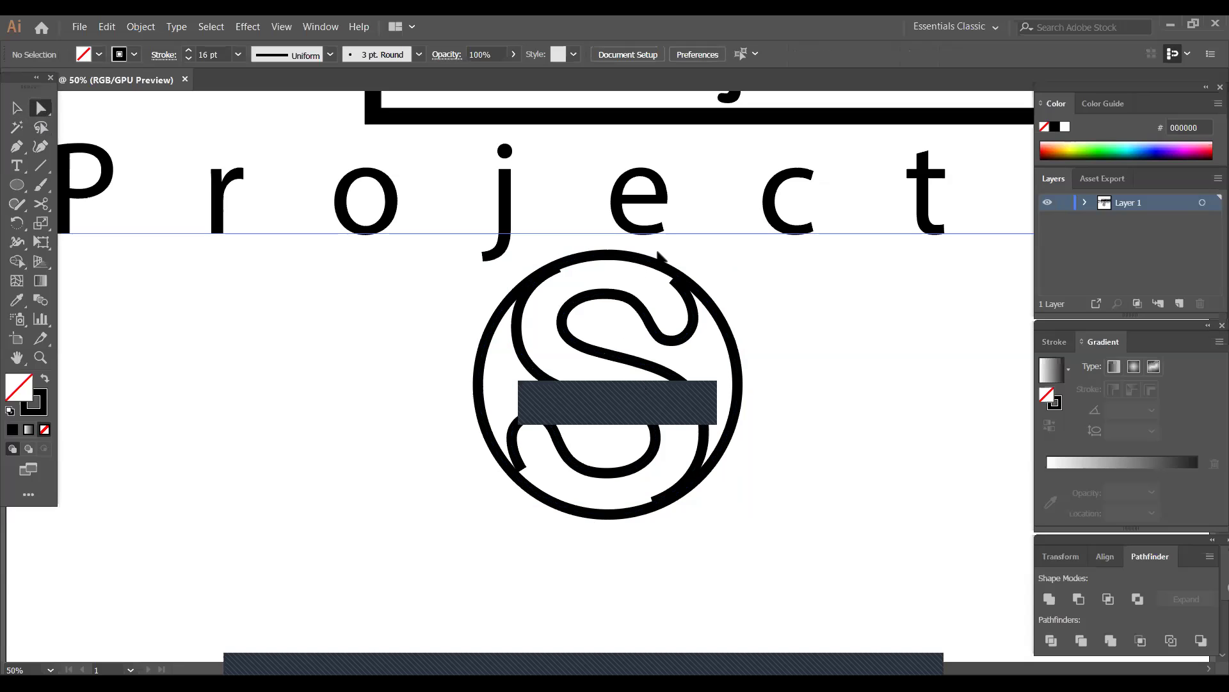
drag(606, 247, 611, 259)
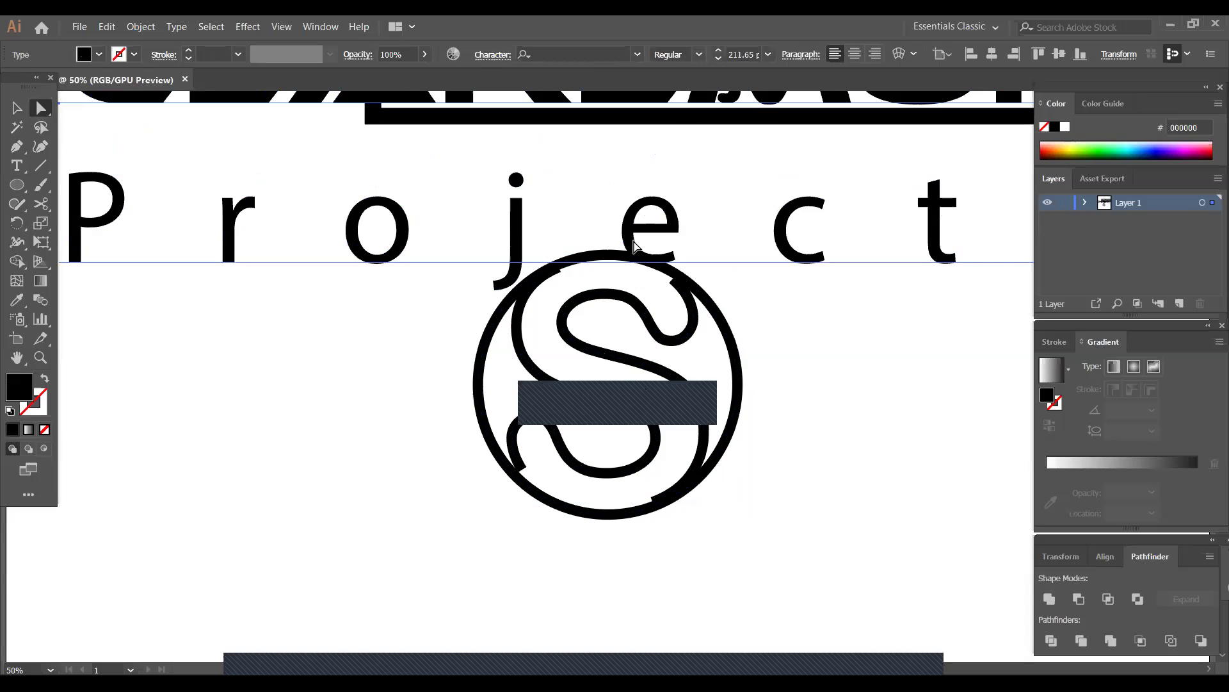
key(Delete)
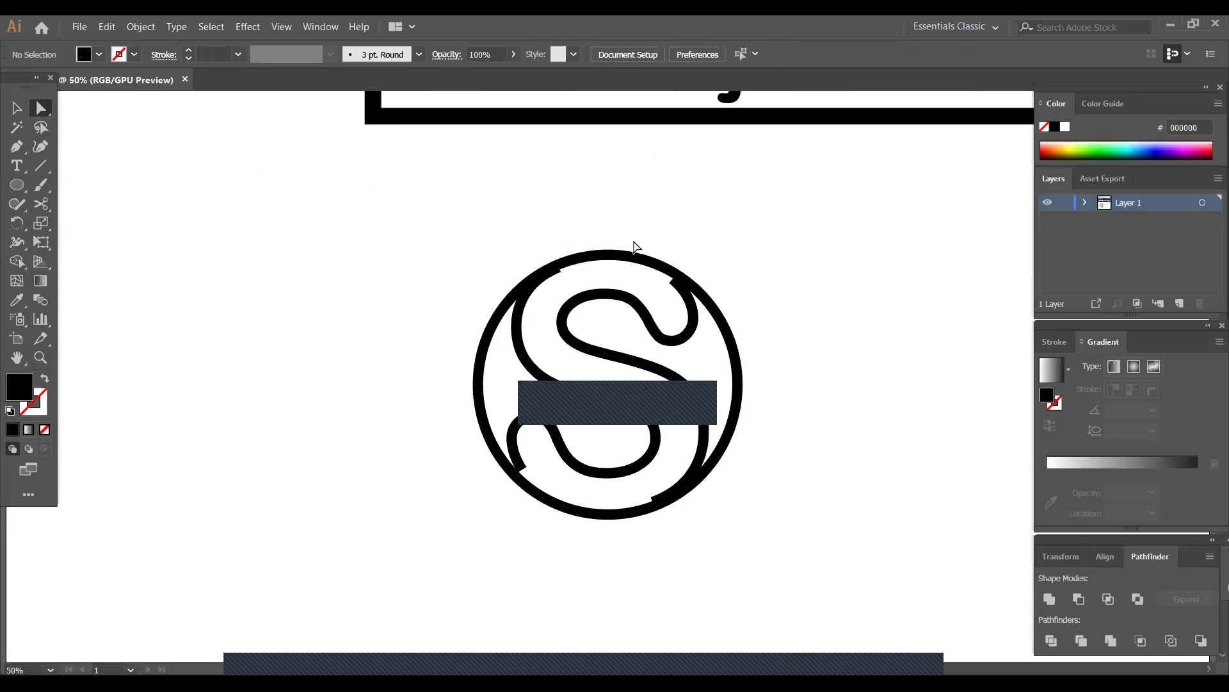
- Try deleting the circle's upper-right and upper-left quarter segments with the Direct Selection tool, undoing each deletion
click(632, 259)
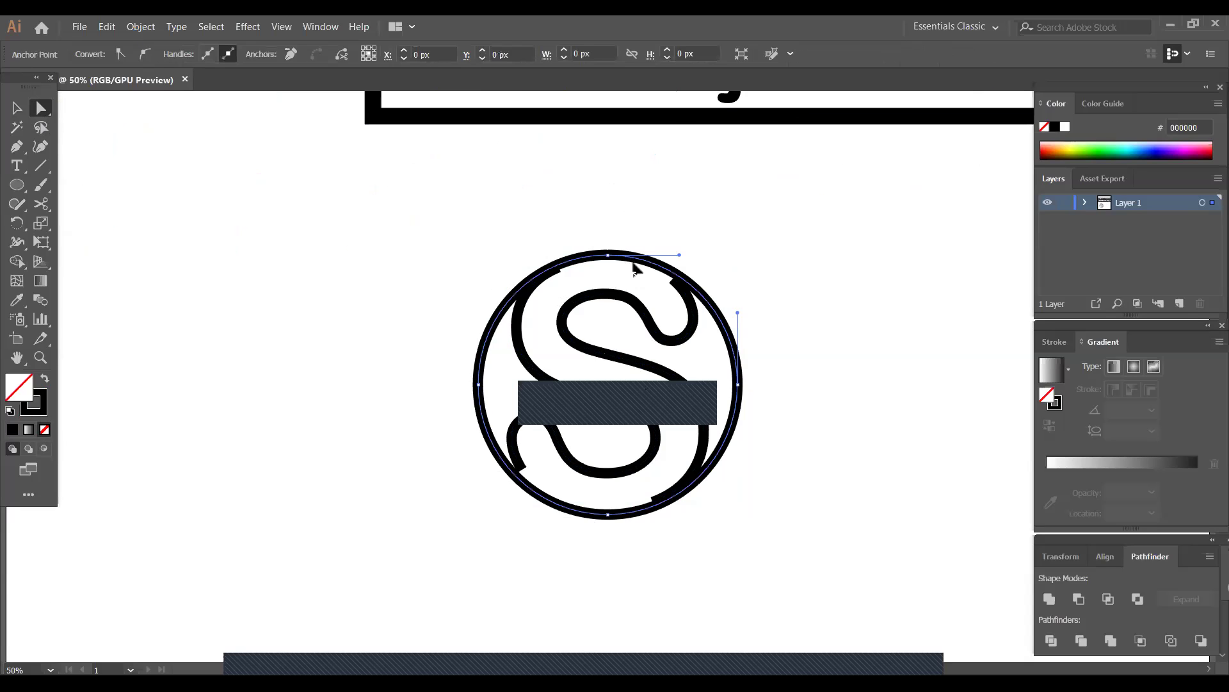
key(Delete)
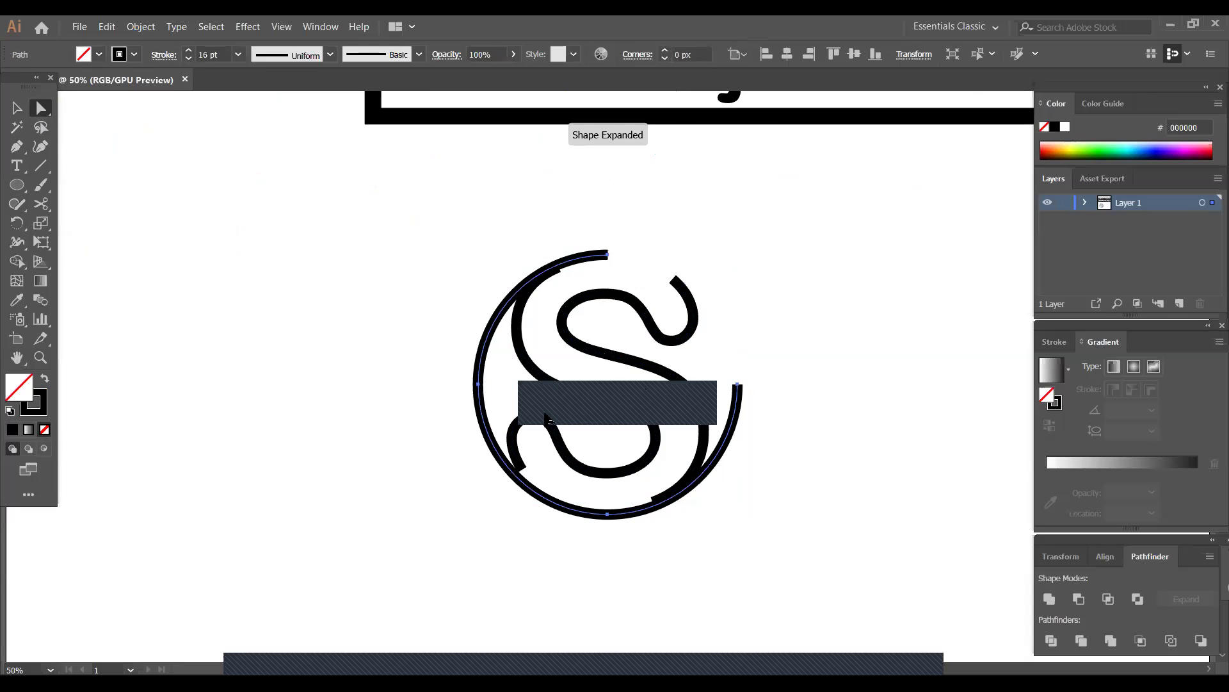
key(ctrl+z)
key(ctrl+z)
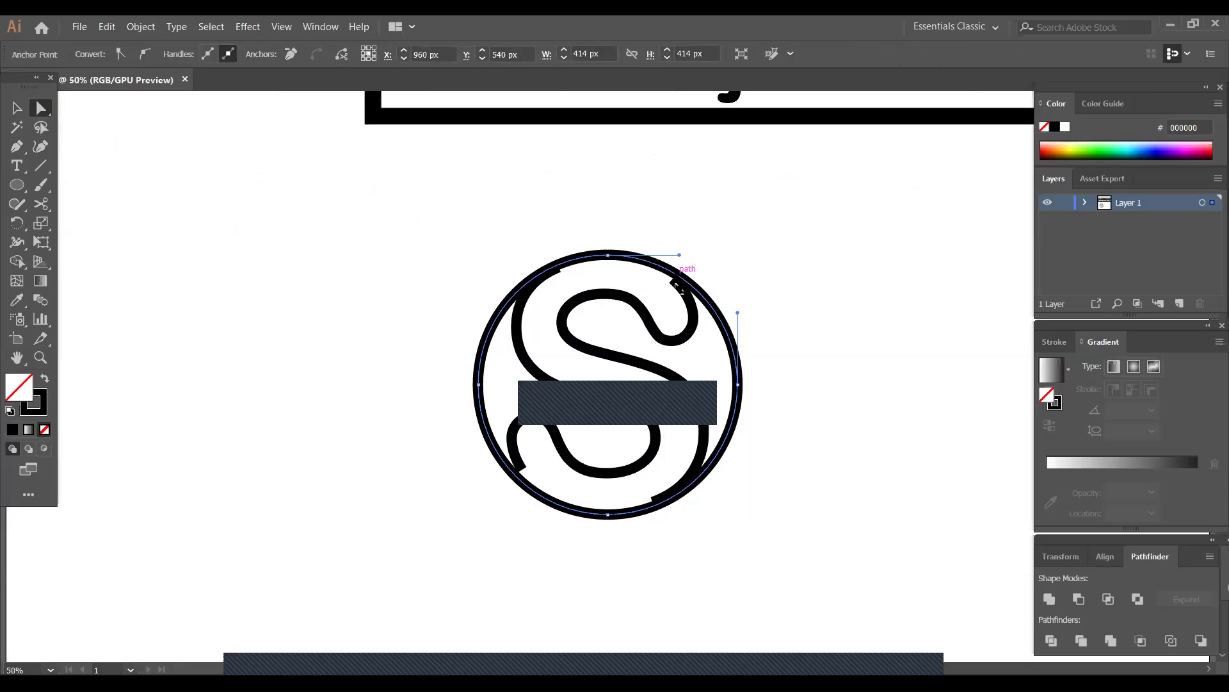
click(692, 241)
click(681, 275)
click(562, 268)
key(Delete)
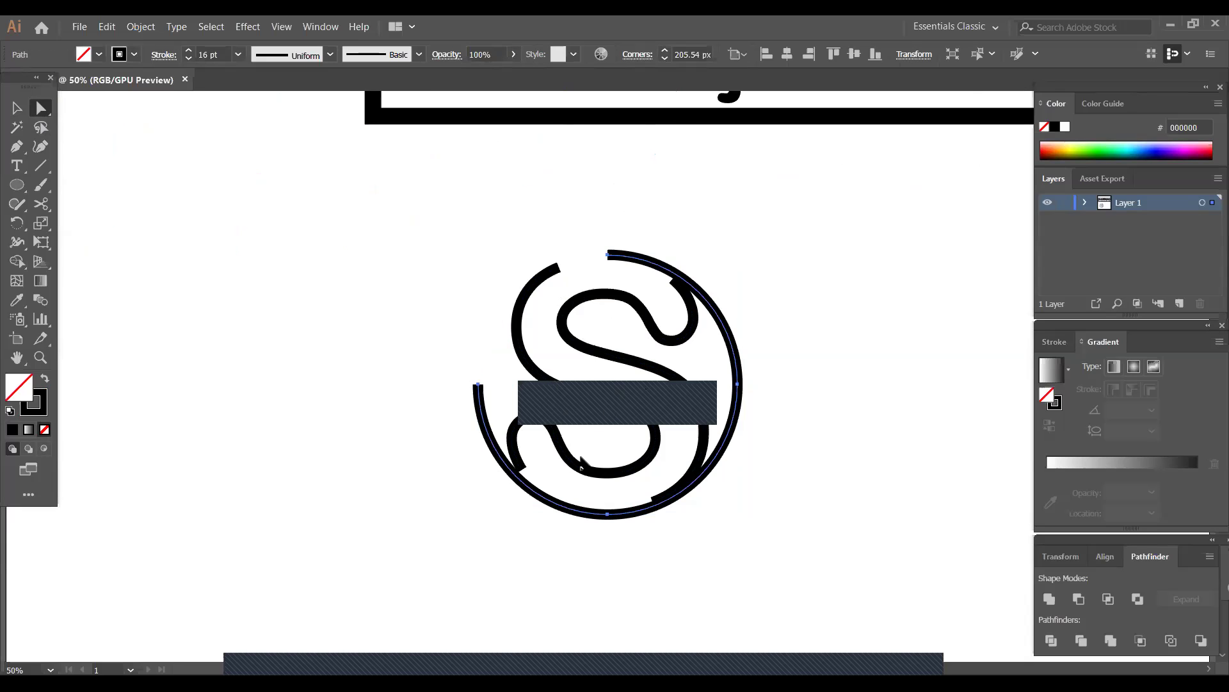
key(ctrl+z)
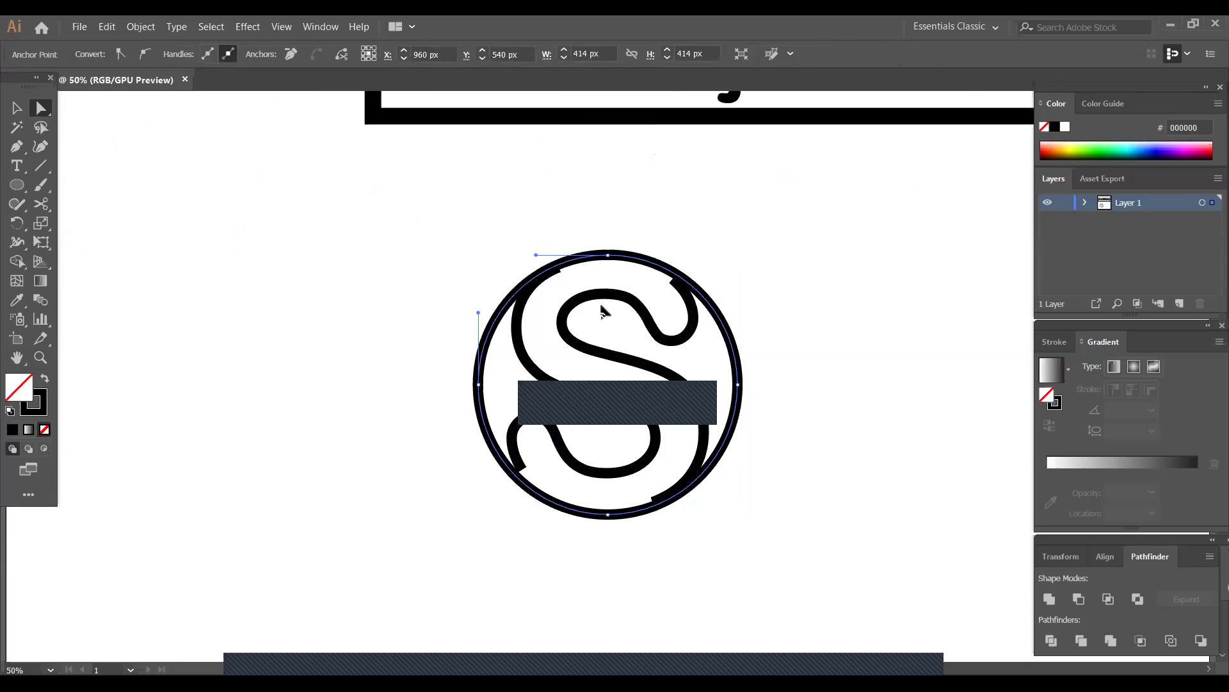
click(16, 109)
click(694, 217)
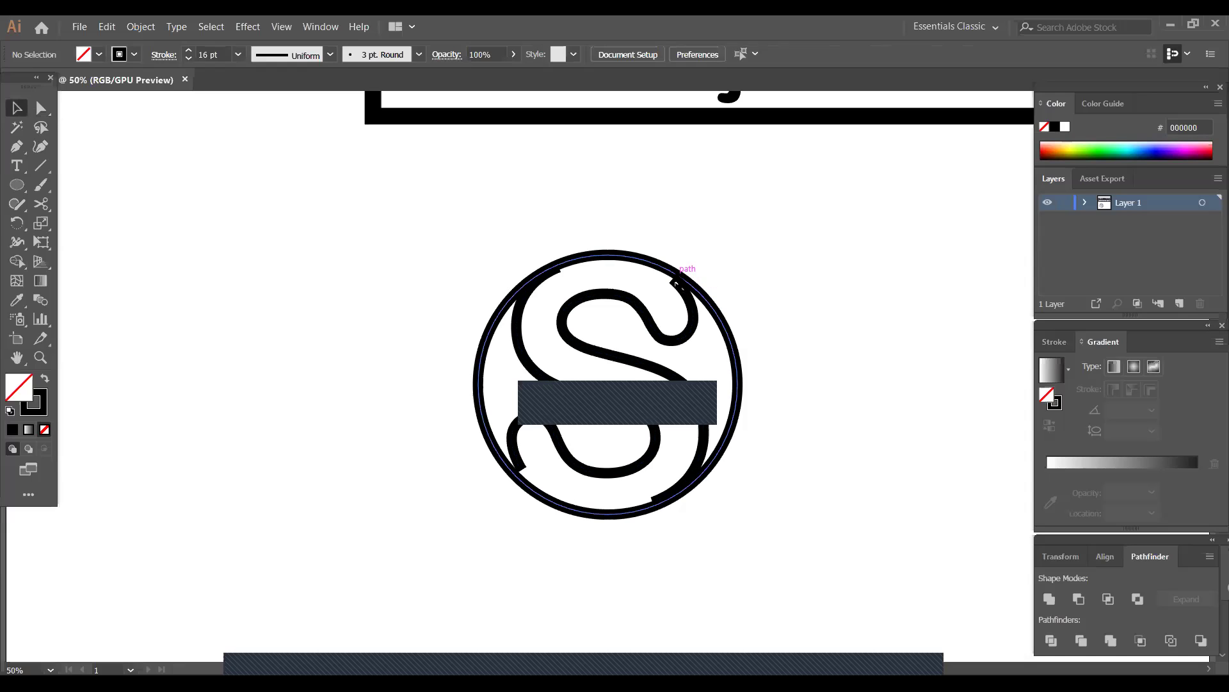
click(568, 271)
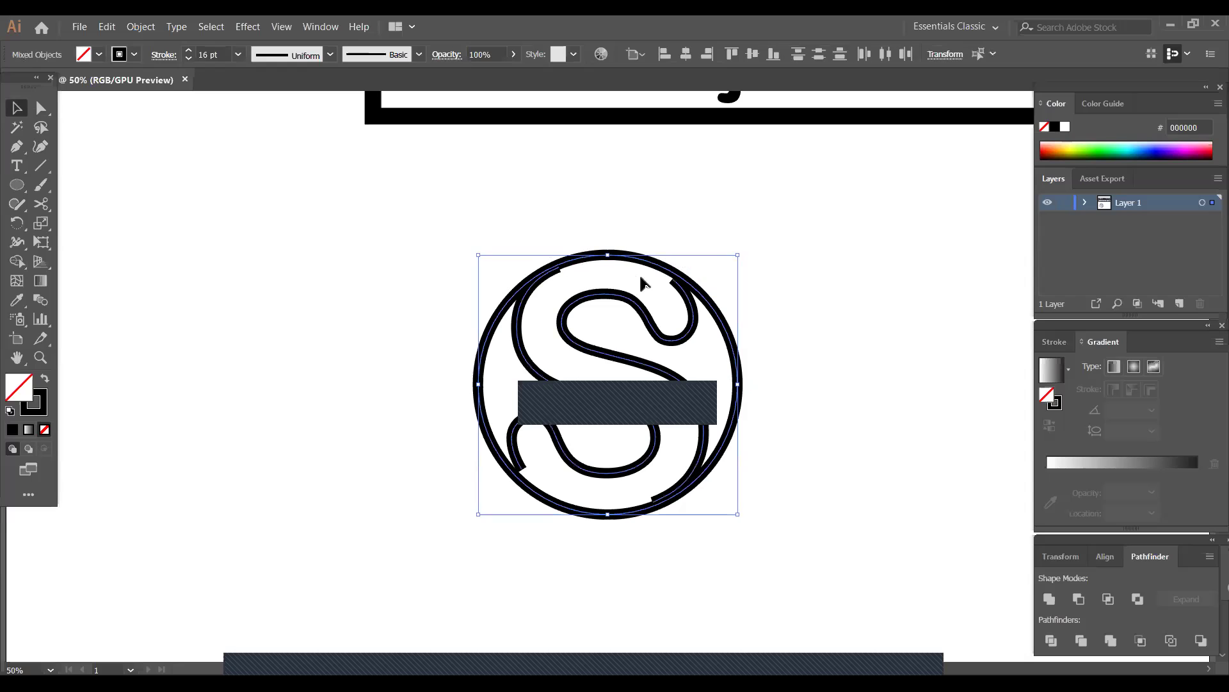
click(778, 217)
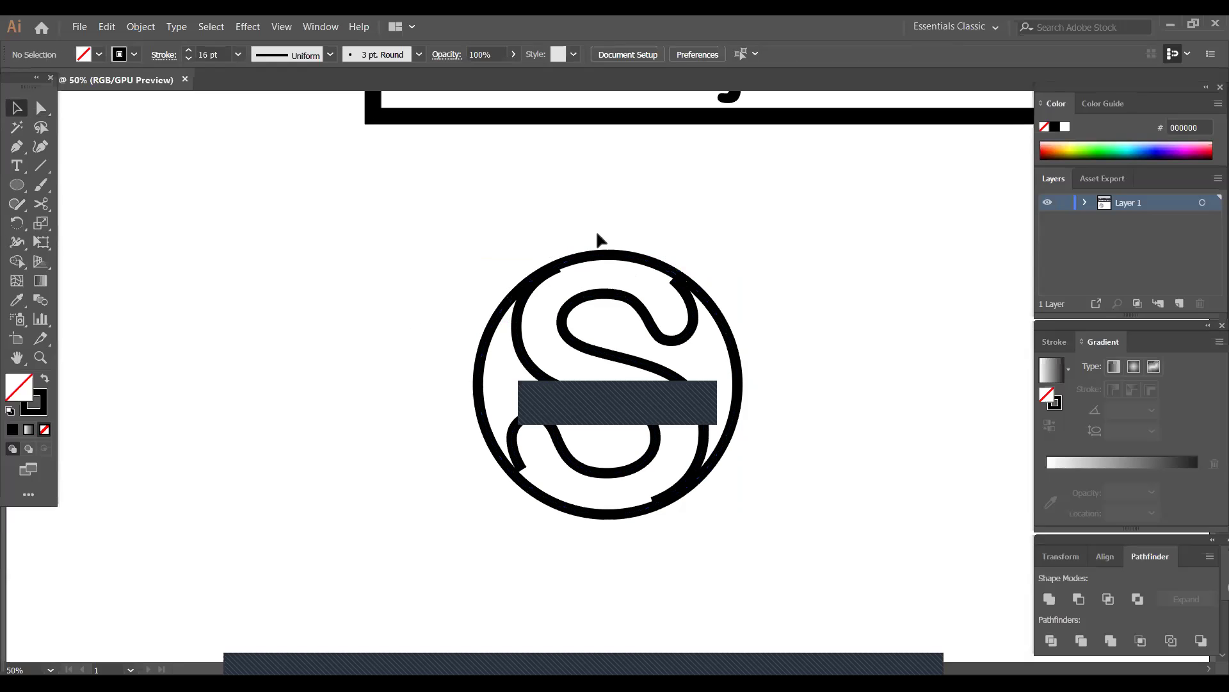
- Try to divide the circle at the two upper S ends with short crossing lines and the Shape Builder tool
click(40, 164)
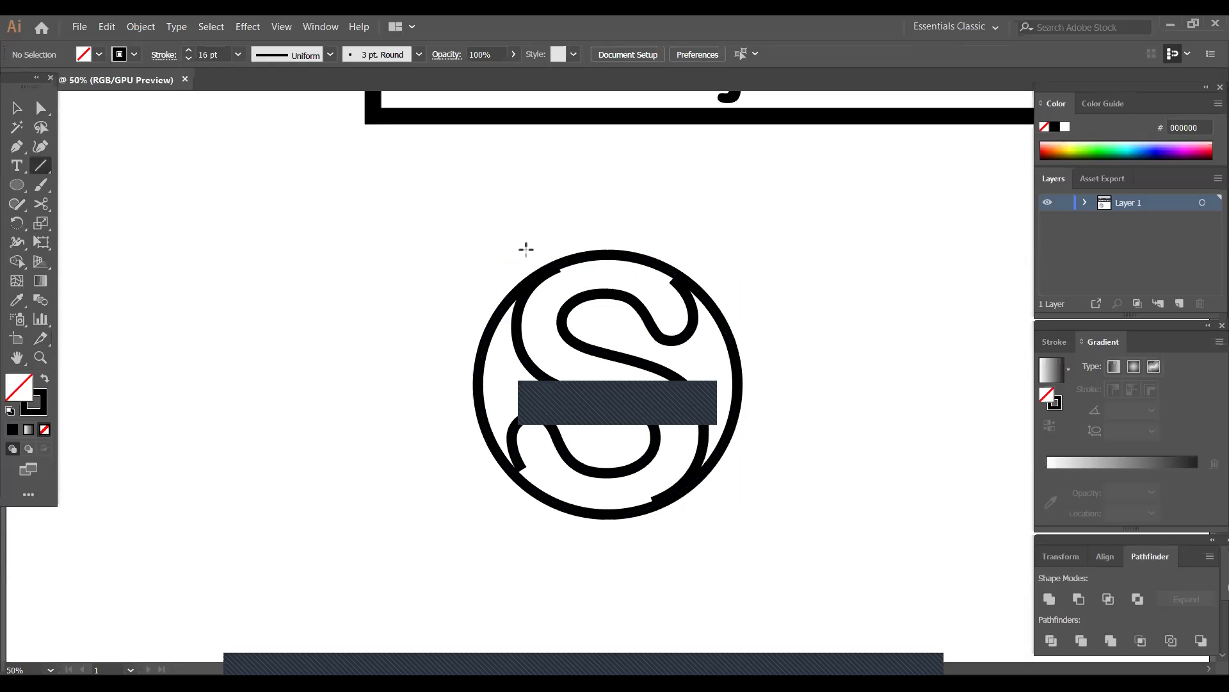
drag(540, 239, 576, 294)
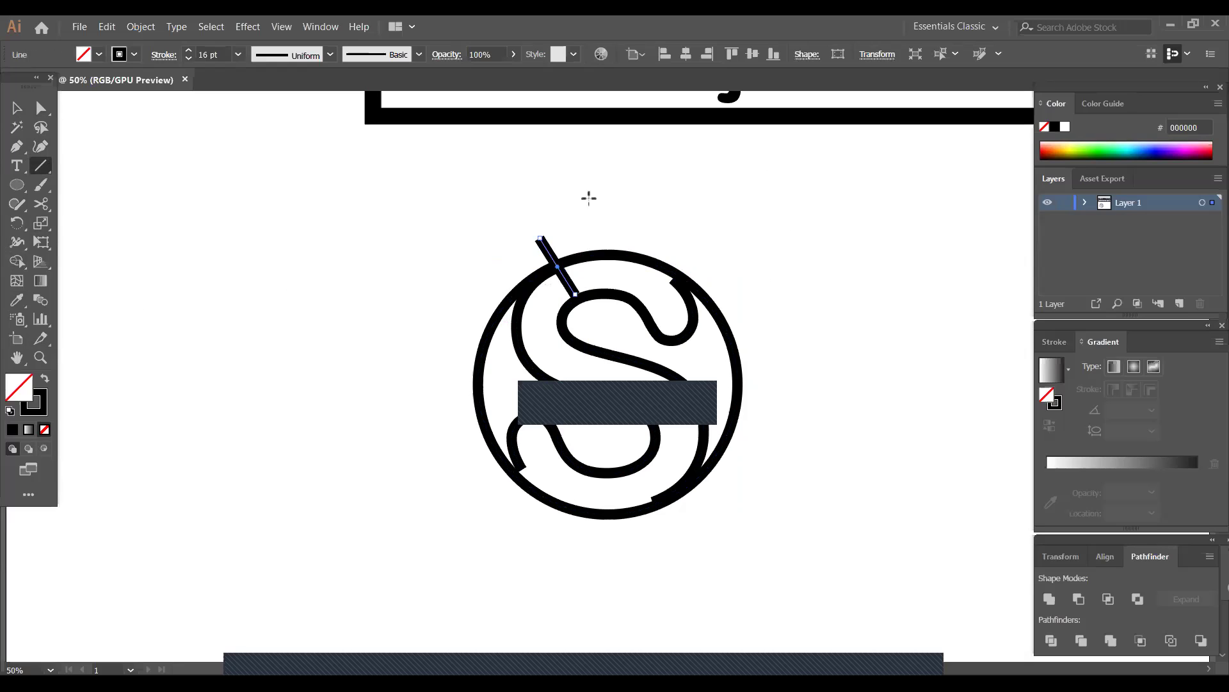
drag(696, 253, 659, 295)
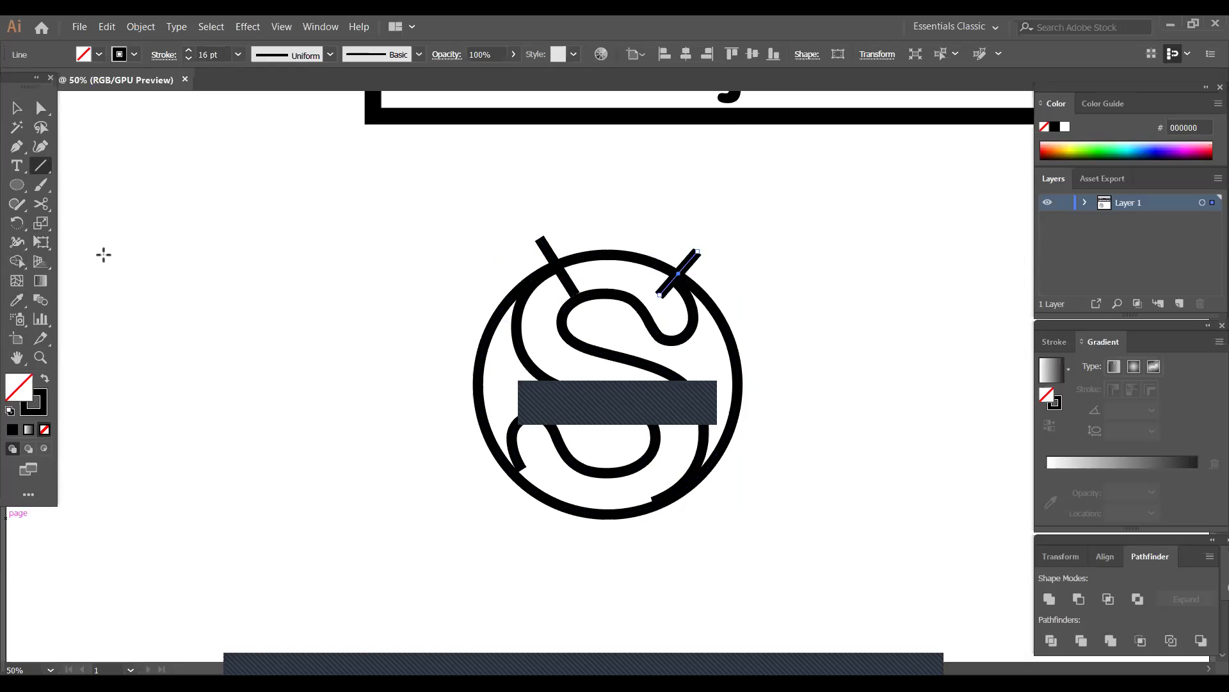
click(17, 108)
drag(412, 198, 956, 610)
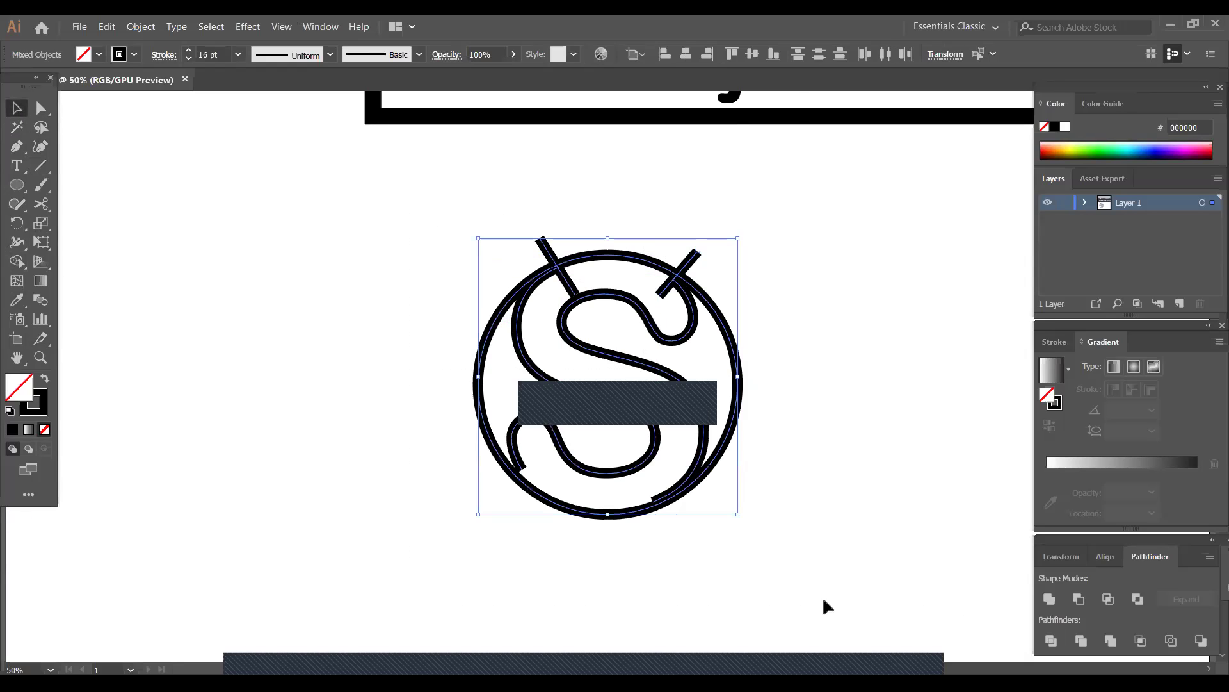
click(16, 261)
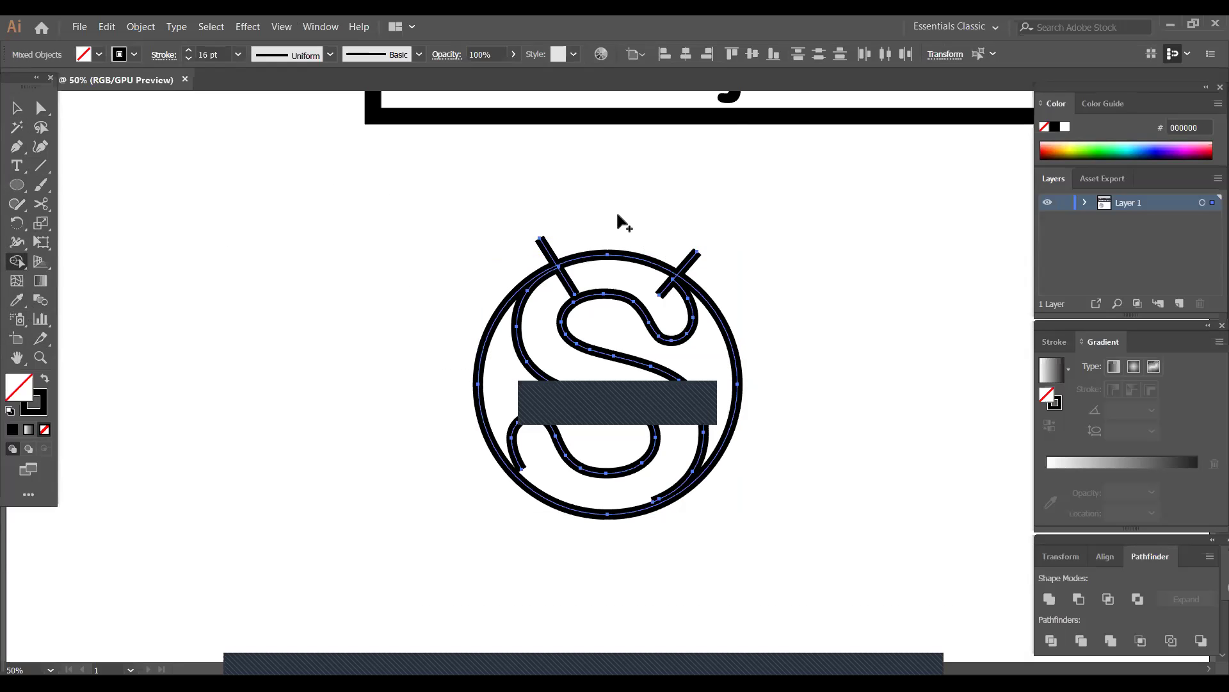
key(ctrl+z)
key(ctrl+z)
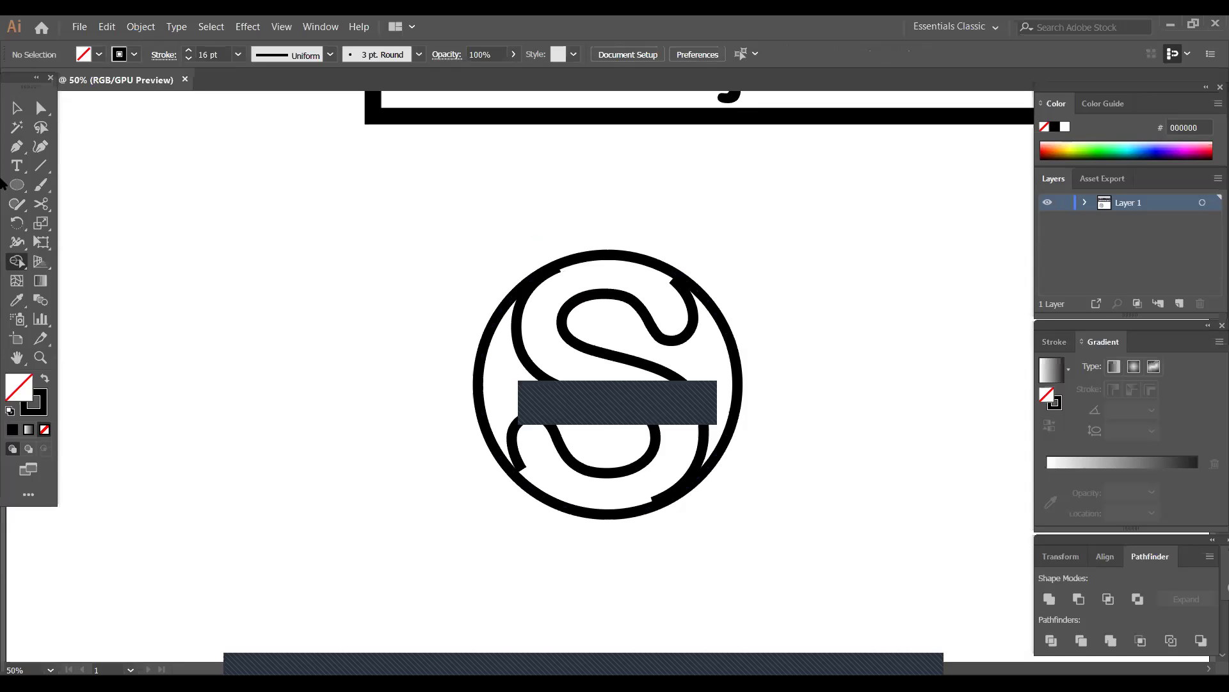
- Cut the circle with the Scissors tool at the S's upper-left end and delete the short arc up to the circle's top anchor
click(16, 107)
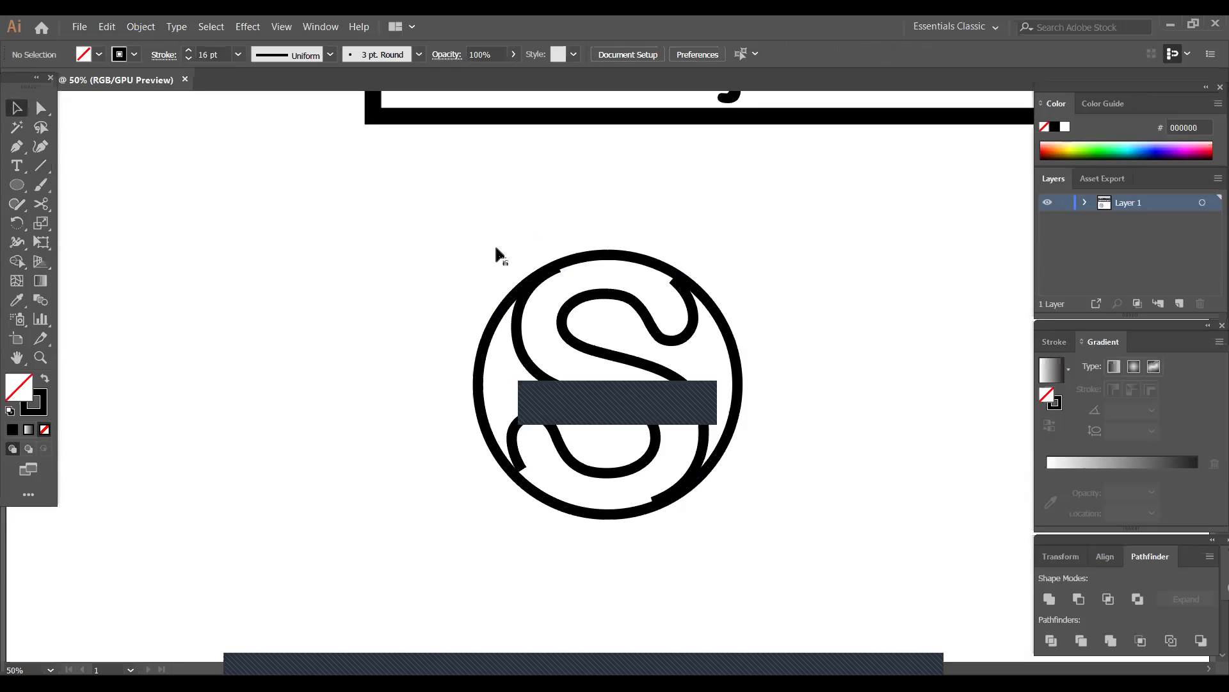
click(571, 262)
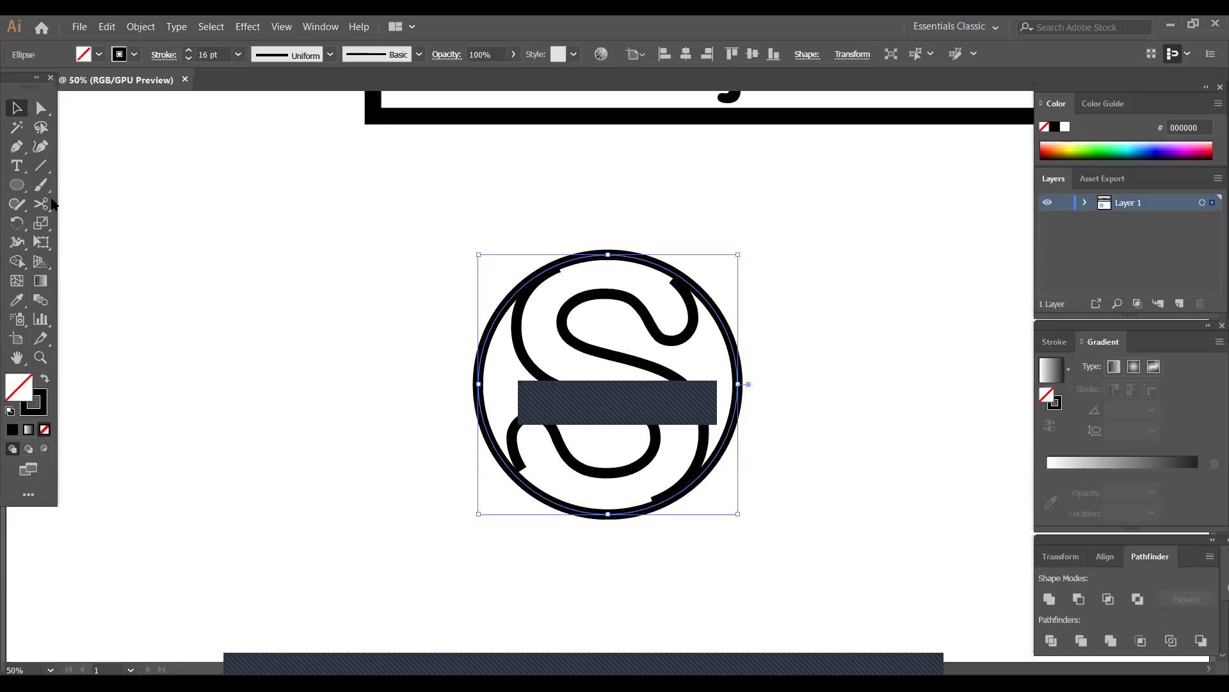
right_click(41, 204)
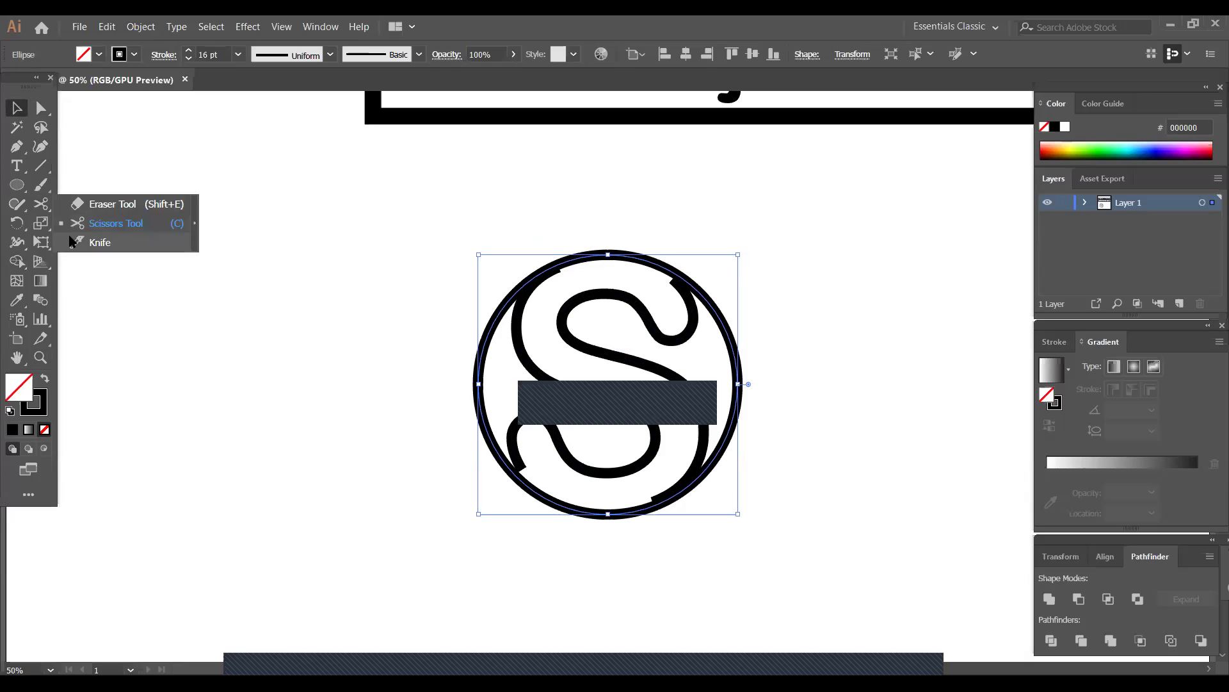
click(112, 223)
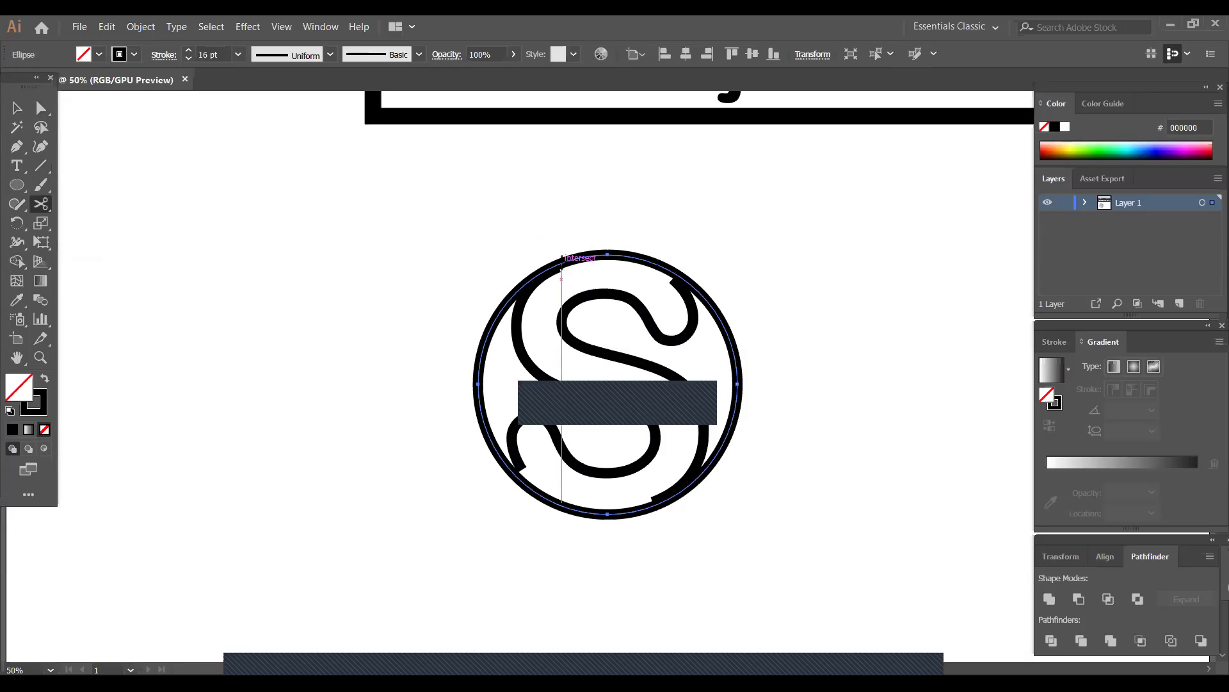
click(562, 259)
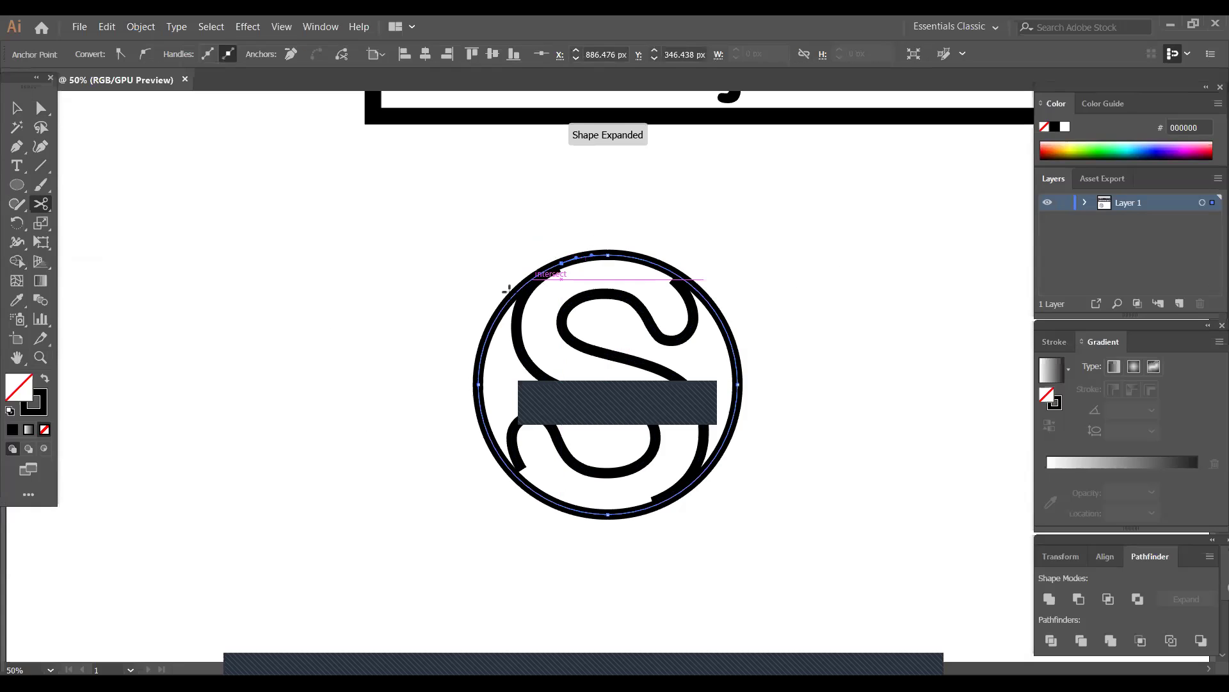
key(Delete)
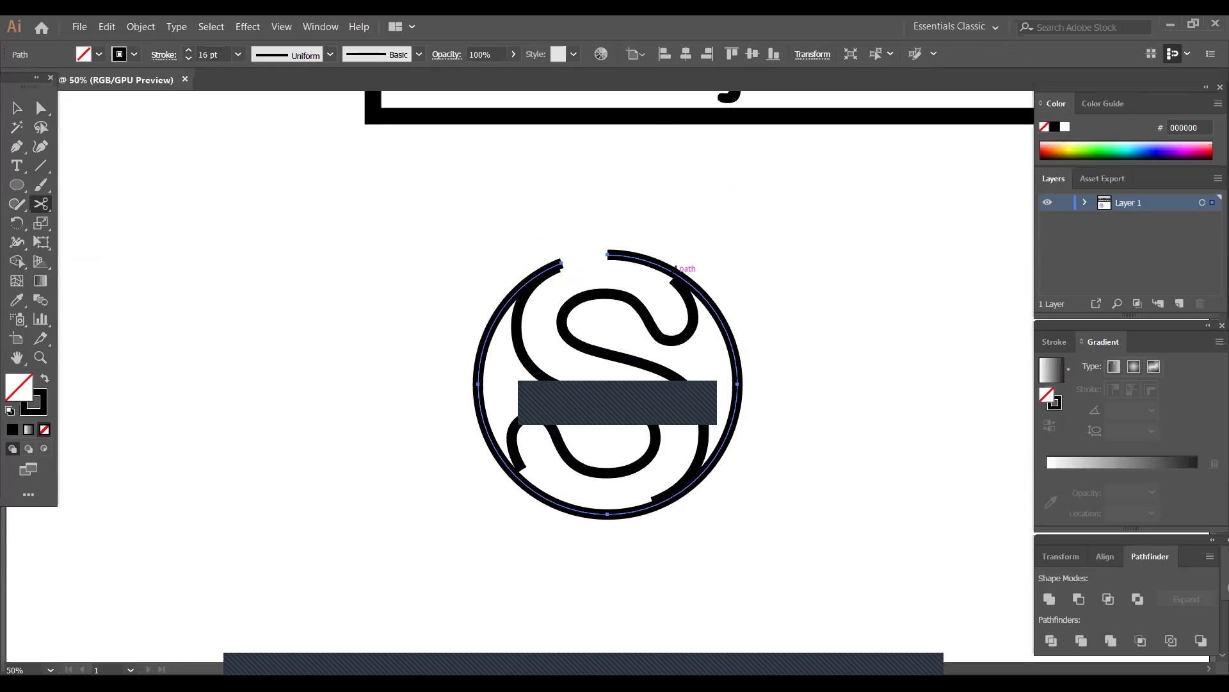
- Cut the circle with the Scissors tool at the S's upper-right end and undo the deletion of the quarter segment beside the cut
click(671, 279)
click(671, 279)
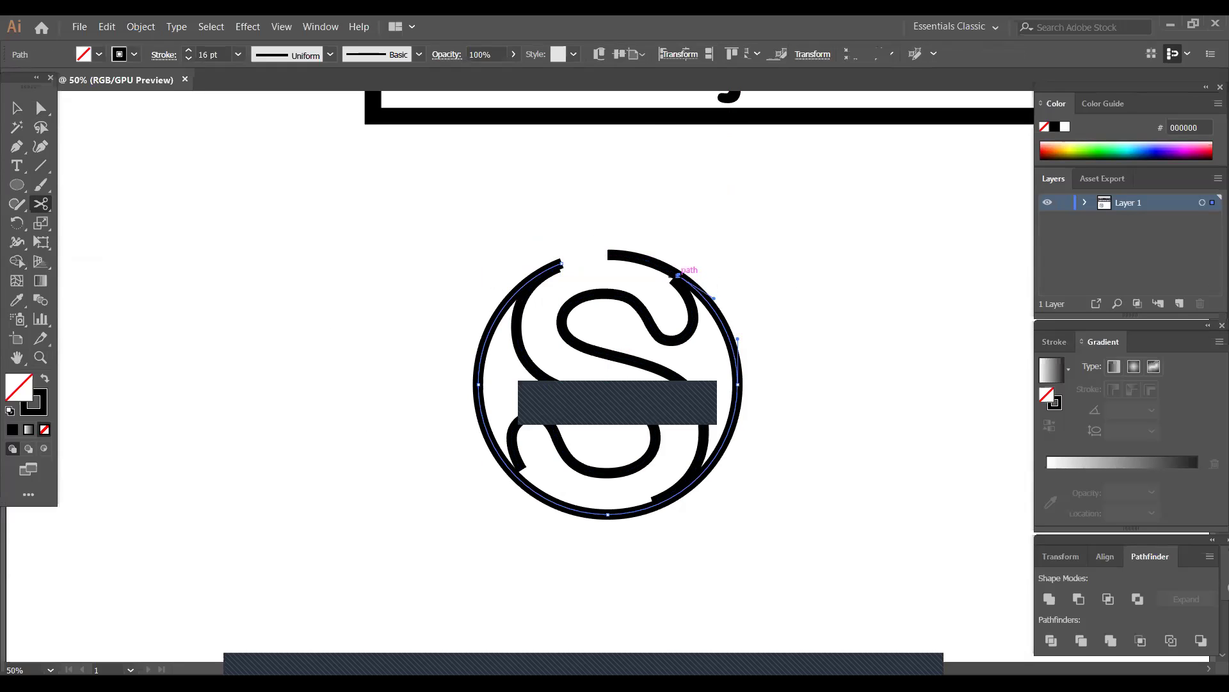
key(Delete)
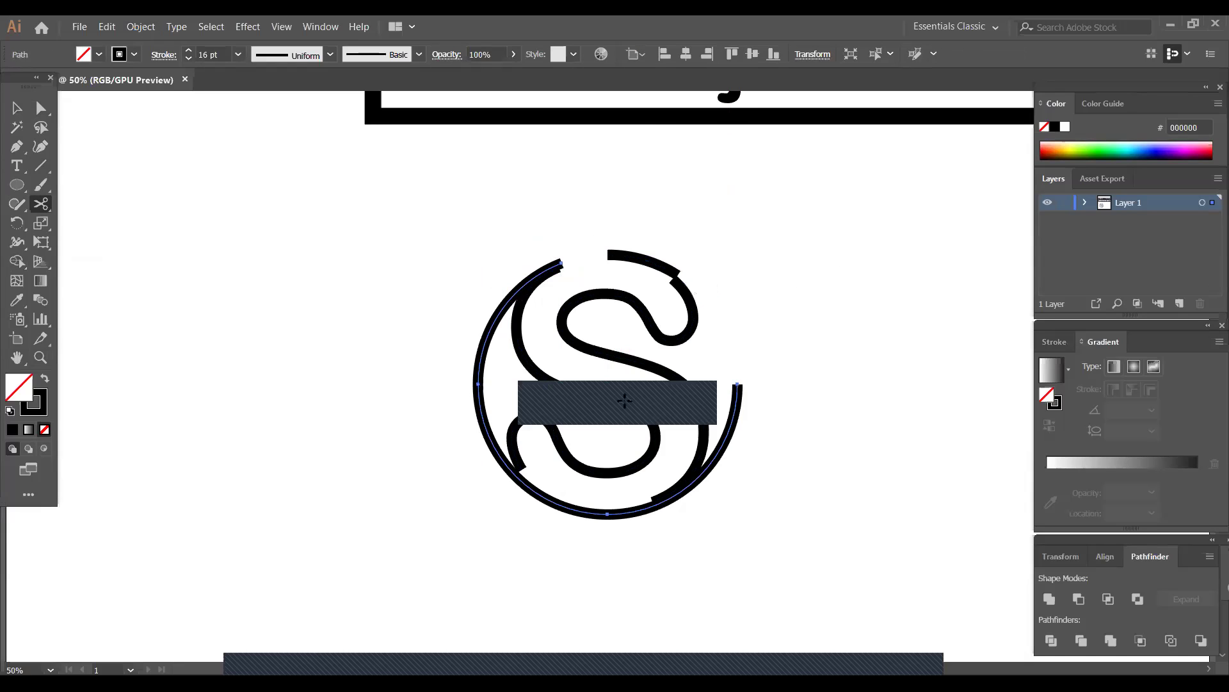
key(ctrl+z)
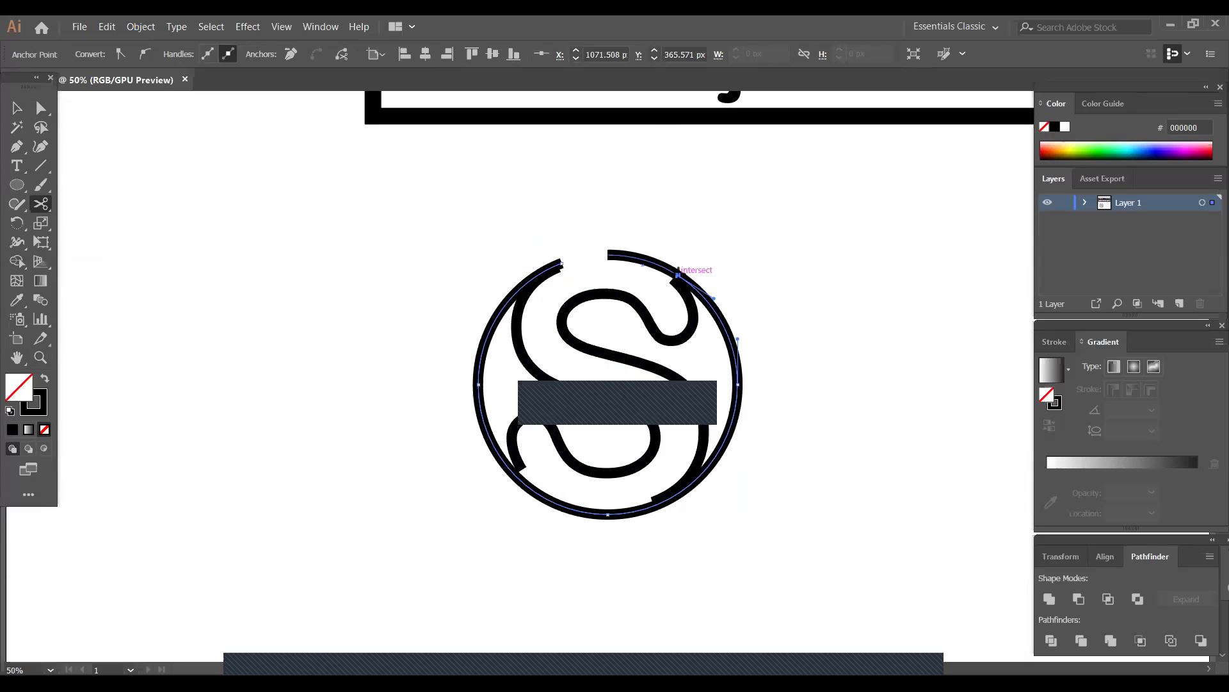
- Delete the cut circle arc between the circle's top anchor and the S's upper-right end
click(735, 333)
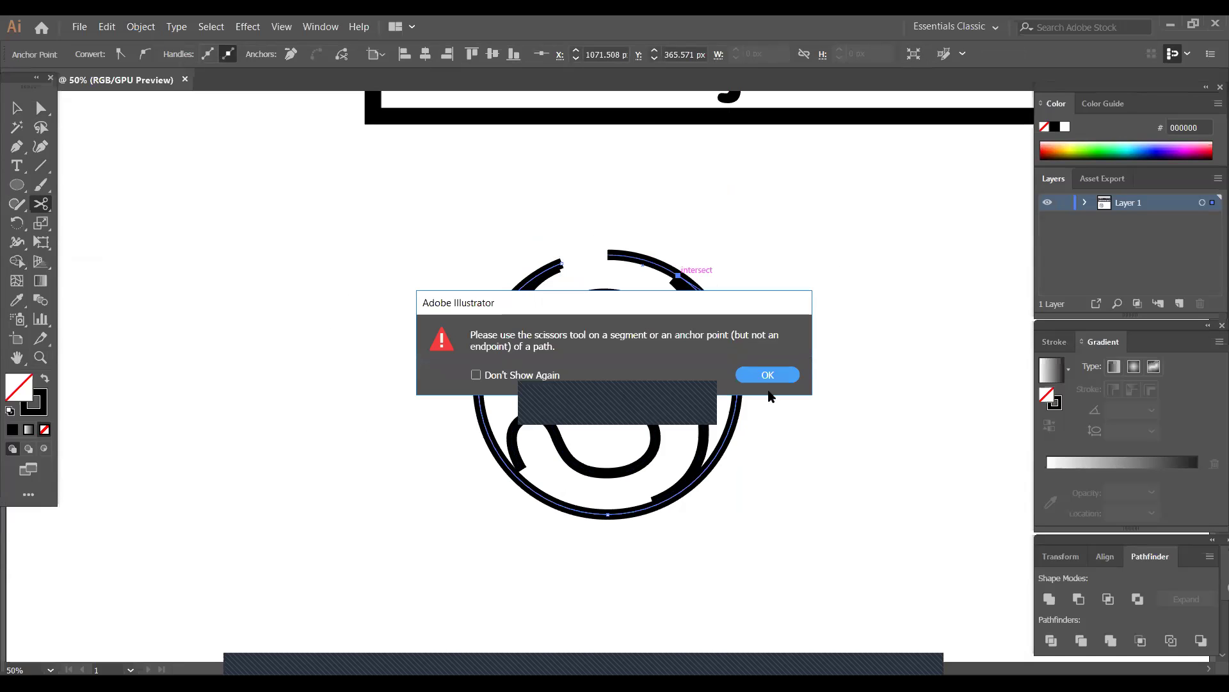
click(766, 374)
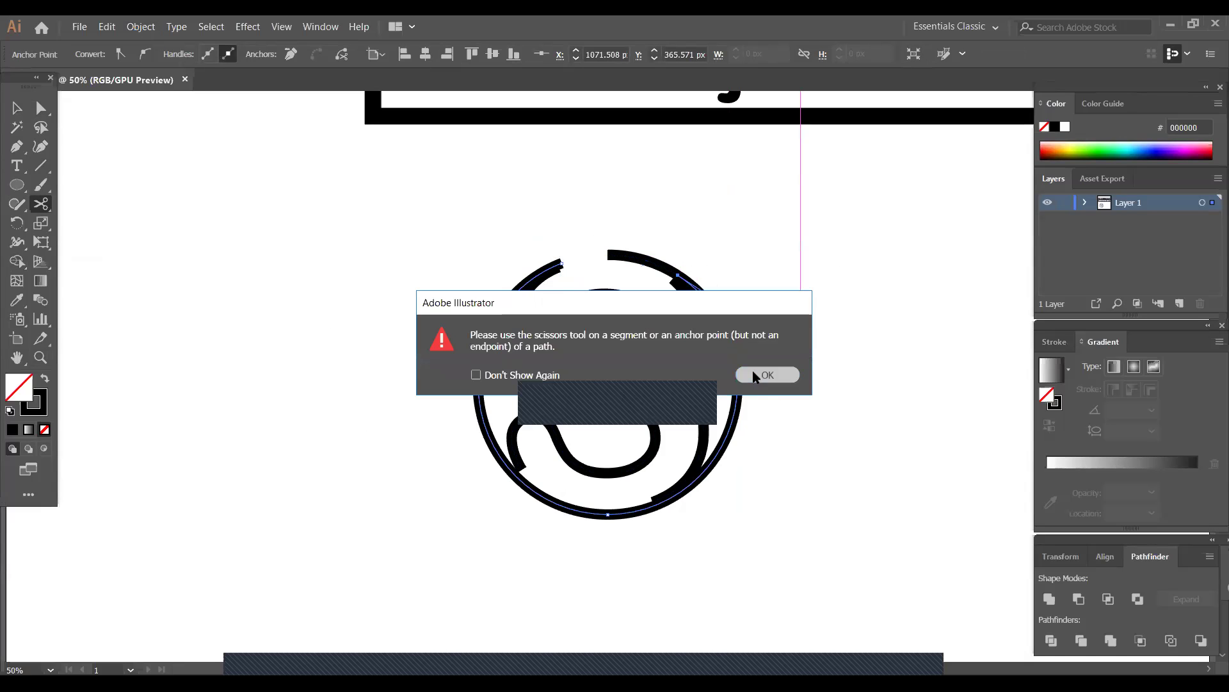
click(24, 112)
click(256, 257)
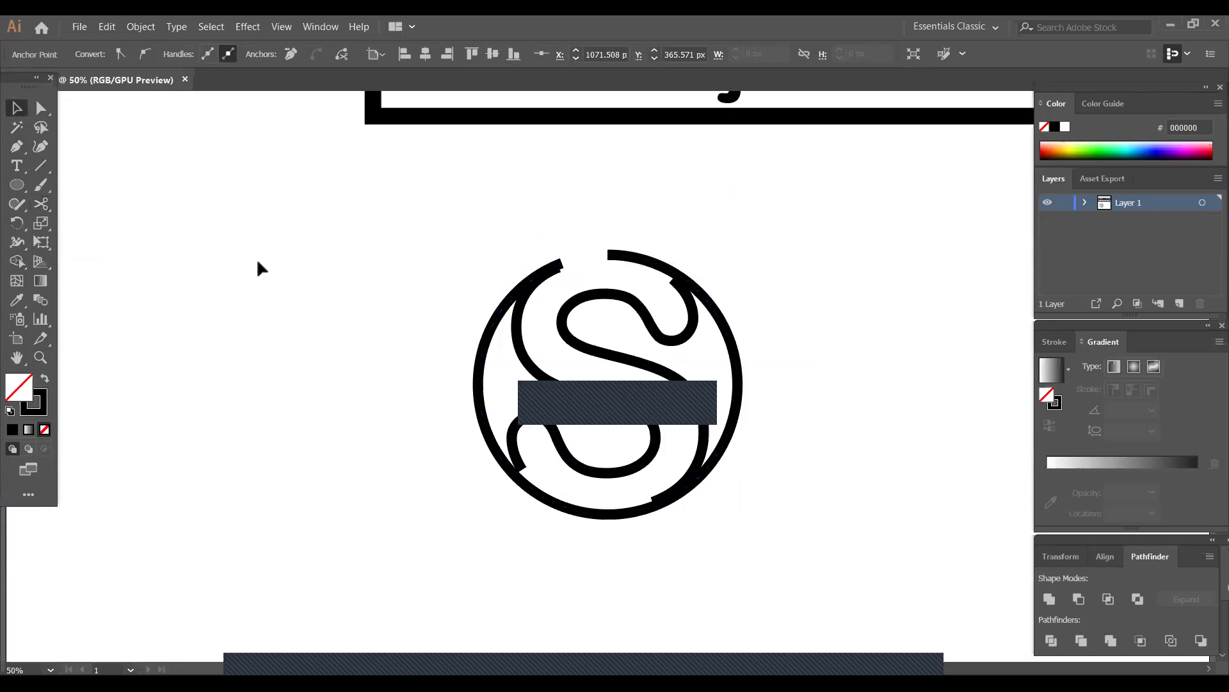
click(676, 273)
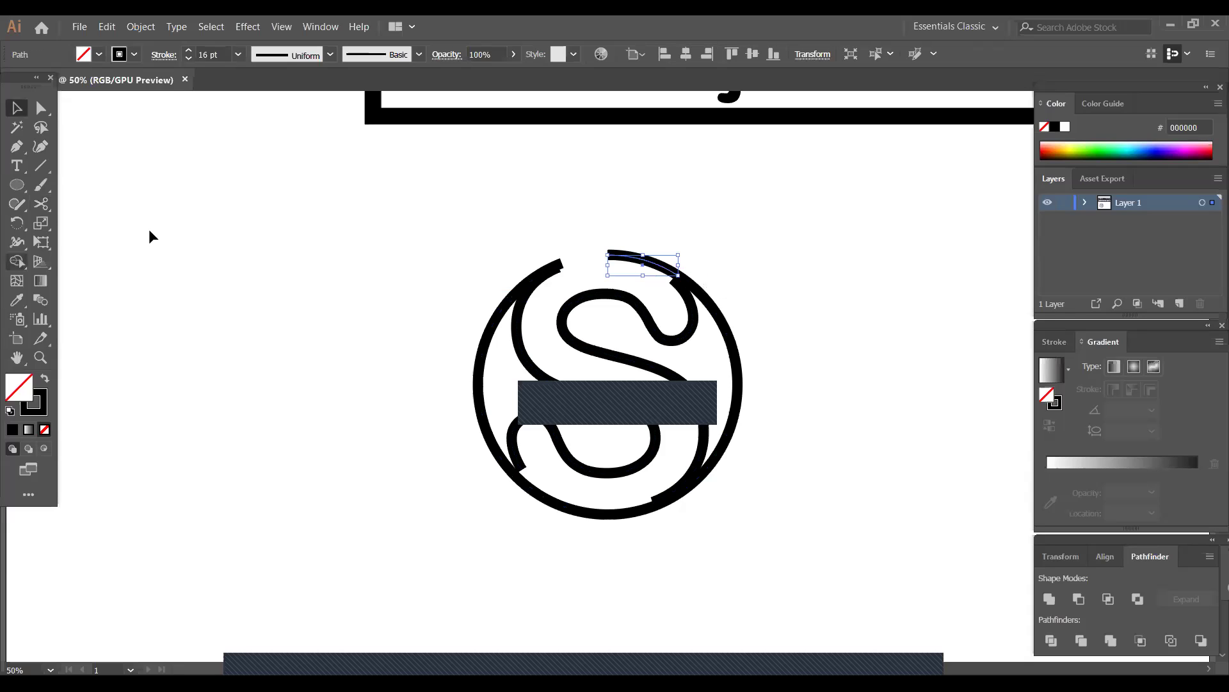
key(Delete)
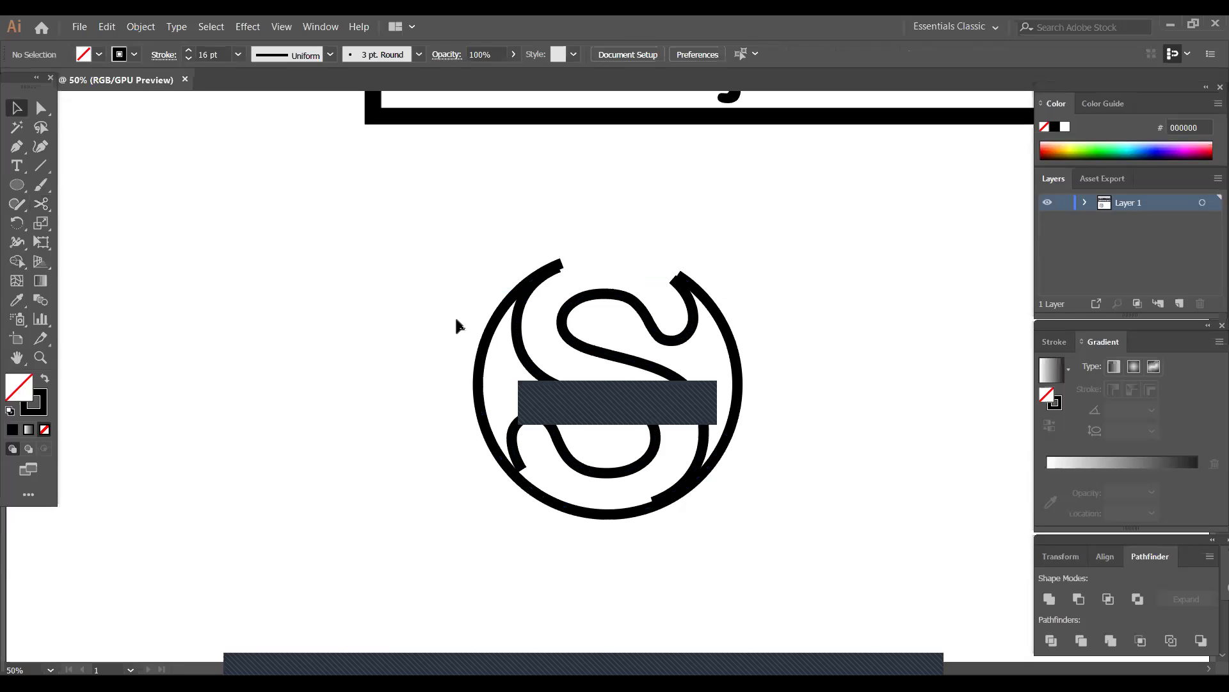
- Cut the circle with the Scissors tool at the S's lower-left end and try another cut at its lower-right end
scroll(623, 452, down, 4)
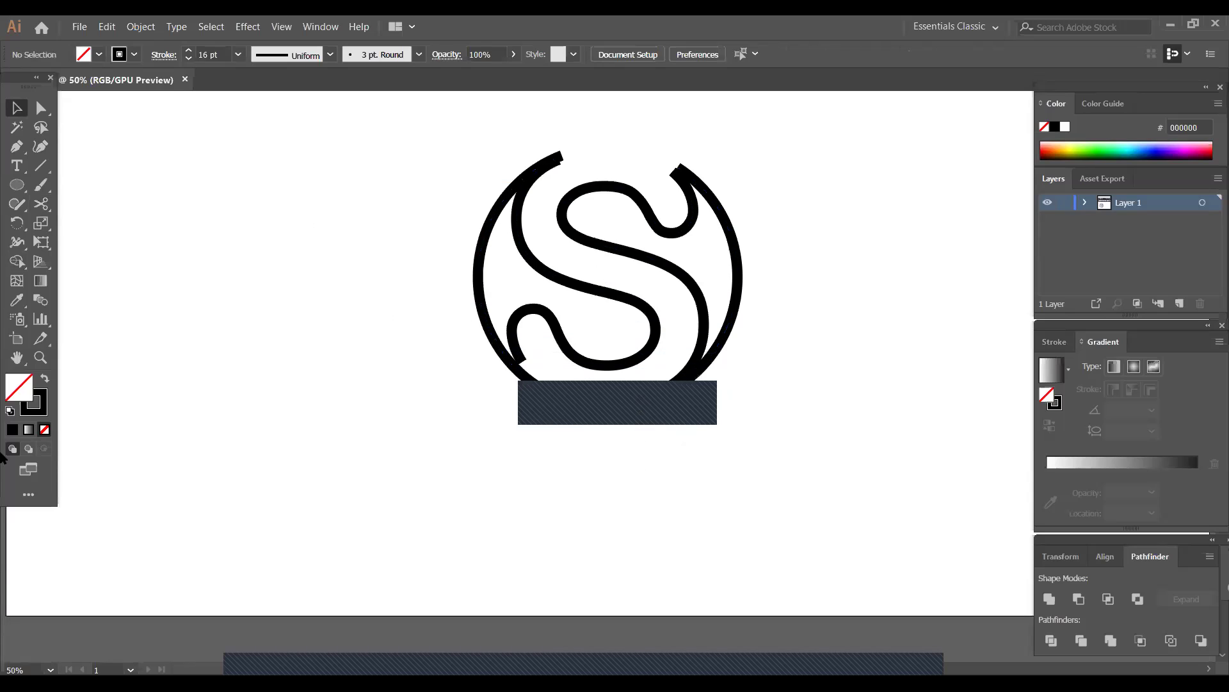
click(41, 205)
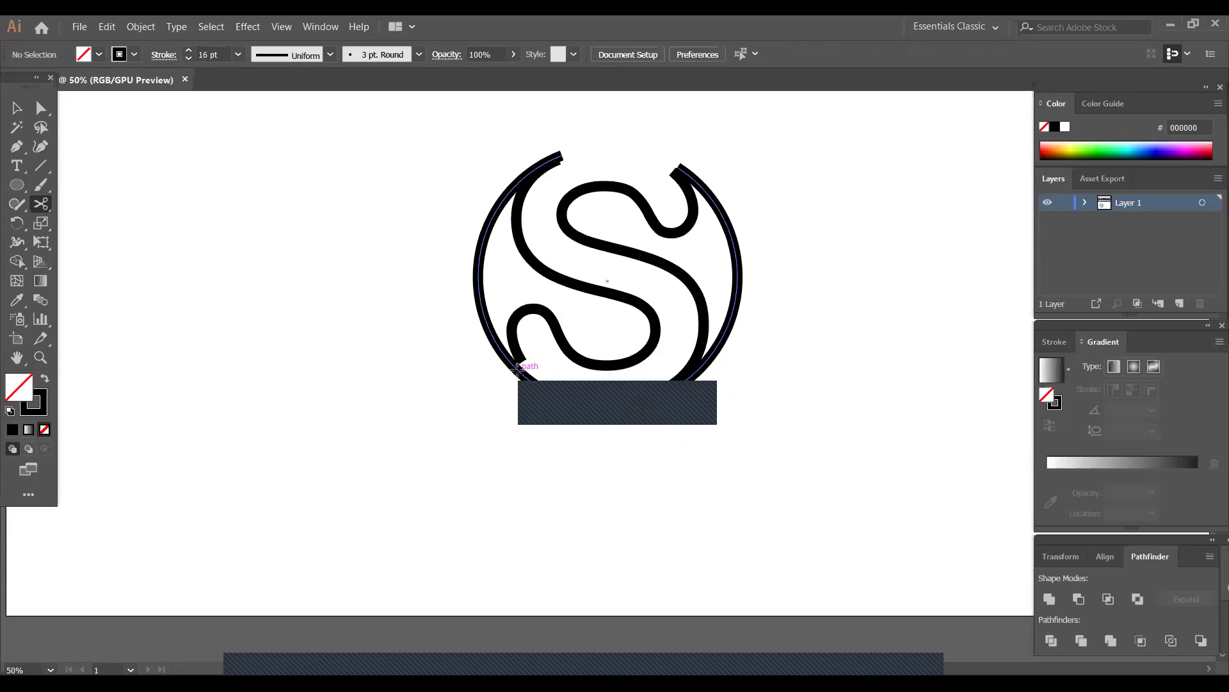
click(514, 364)
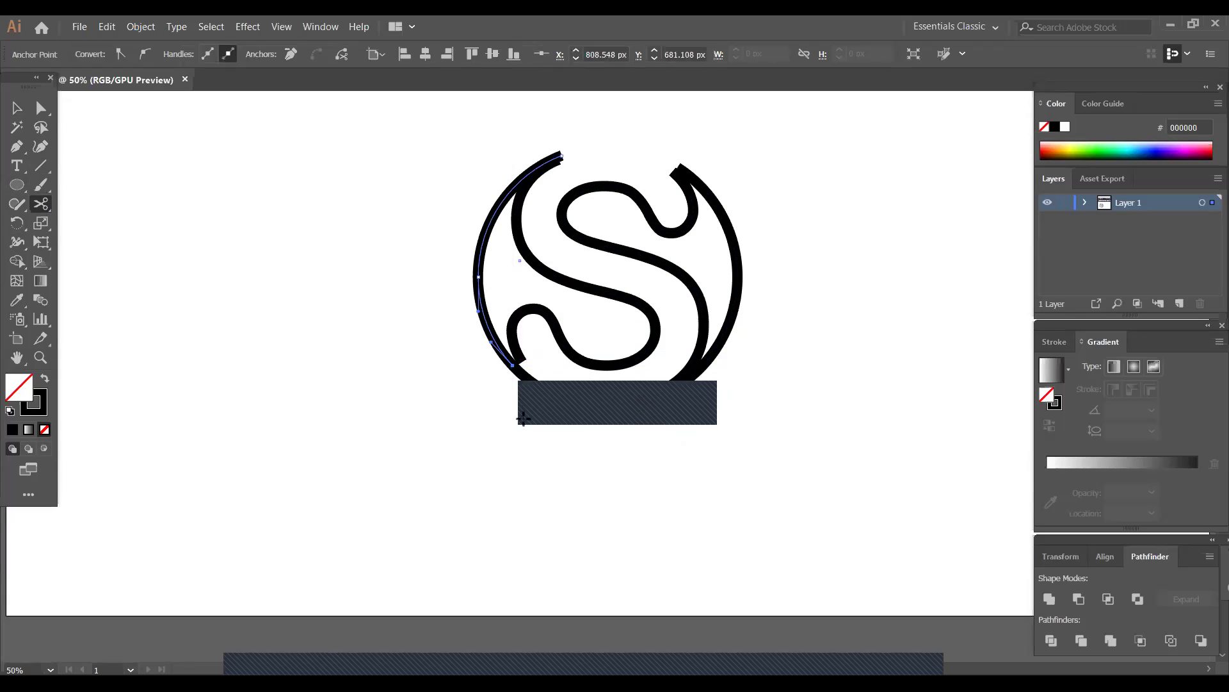
click(651, 393)
click(767, 374)
- Cut the remaining circle path with the Scissors tool at the S's lower-right end and delete the bottom arc
click(16, 108)
click(561, 374)
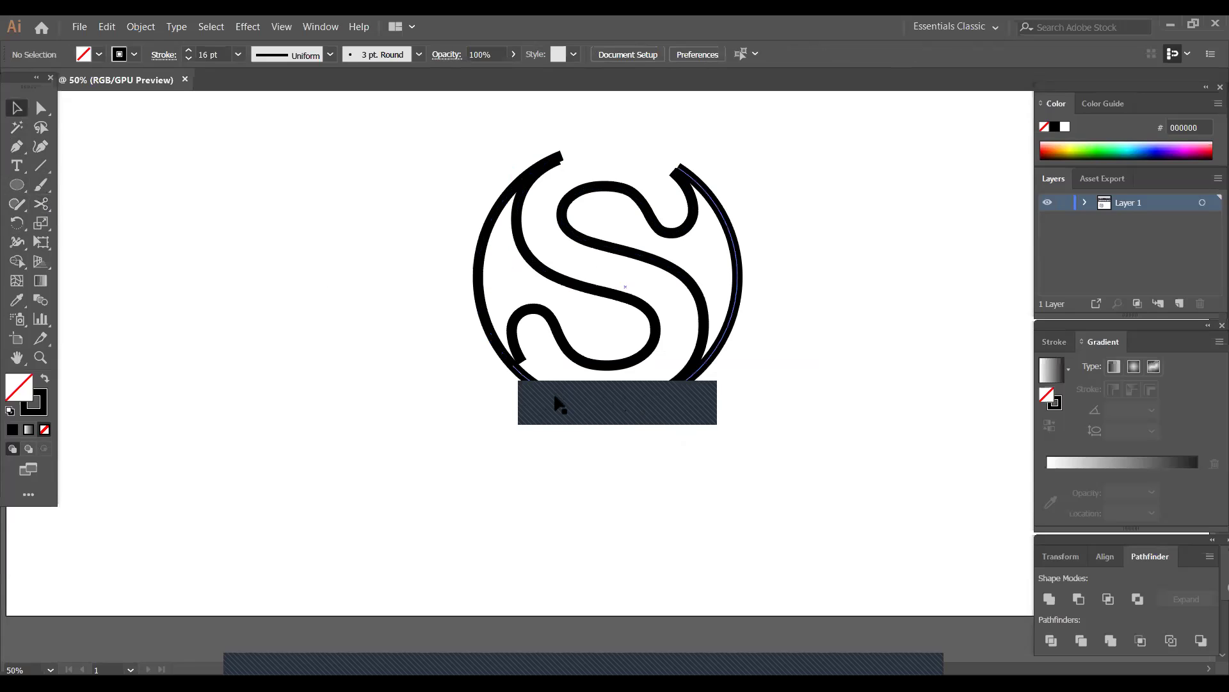
click(555, 398)
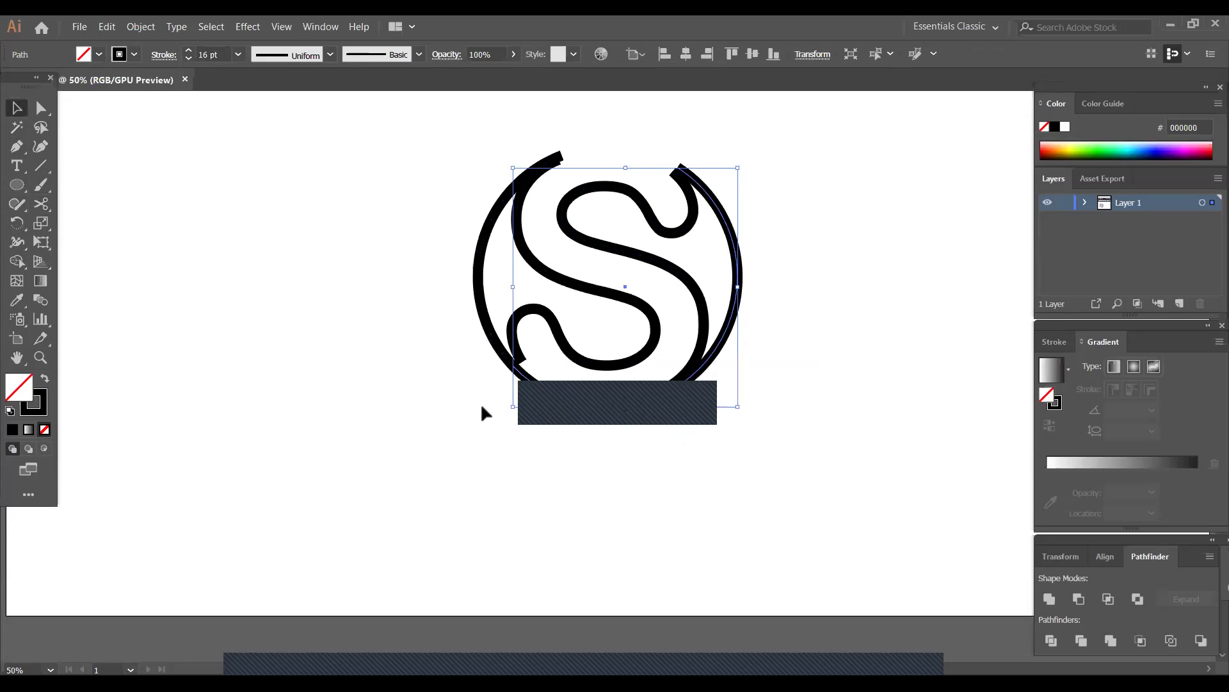
click(504, 346)
click(536, 428)
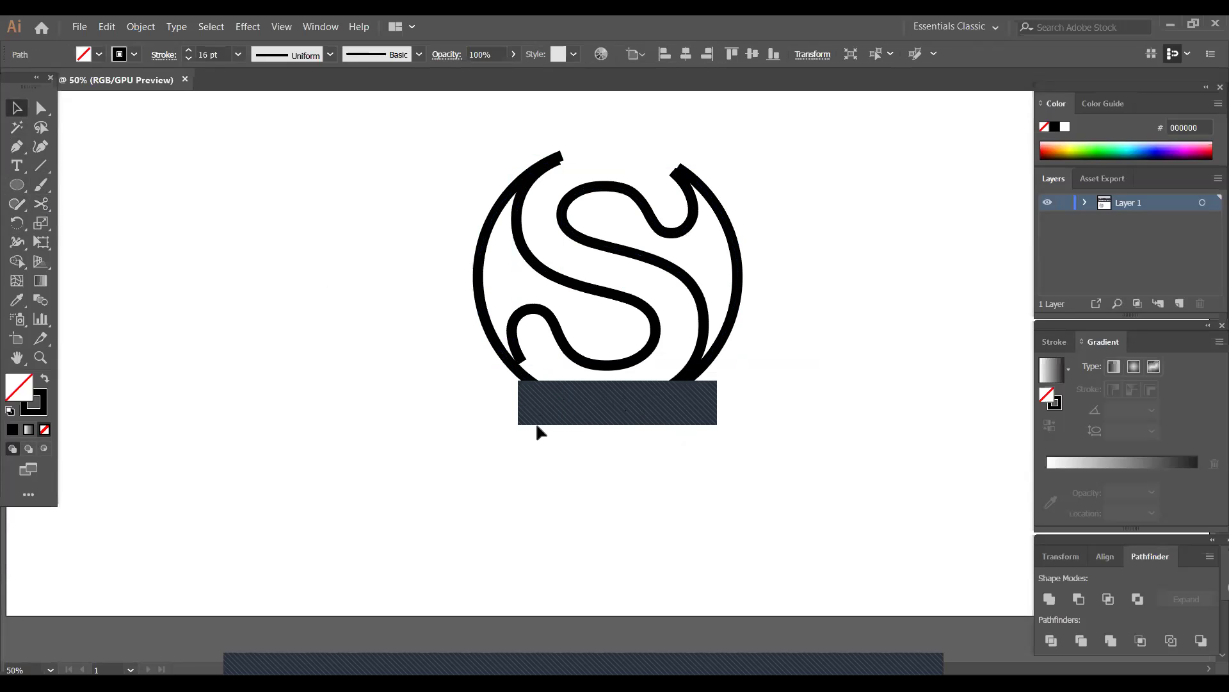
click(571, 408)
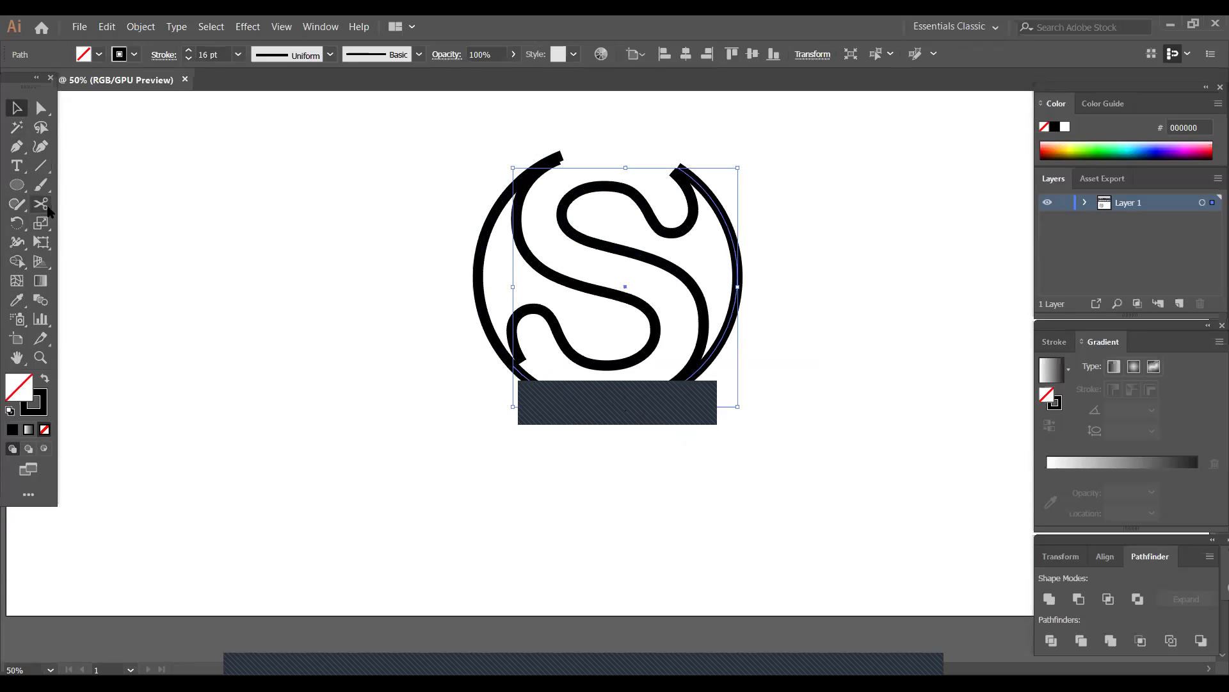
click(41, 204)
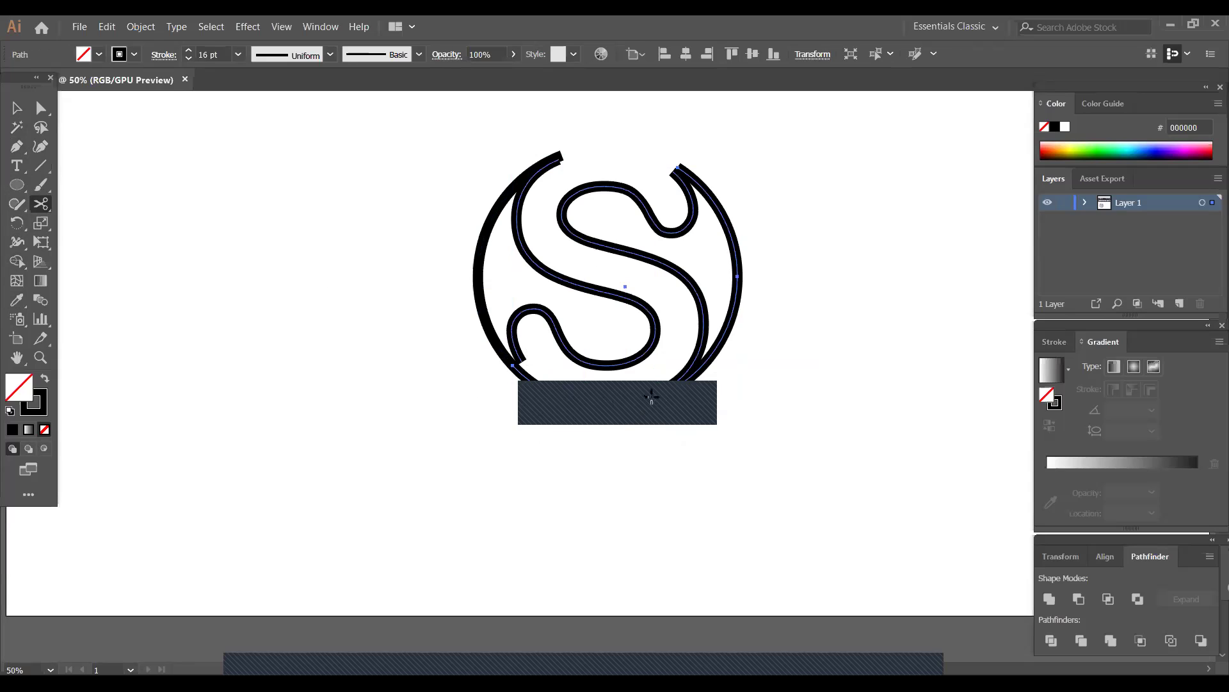
click(653, 398)
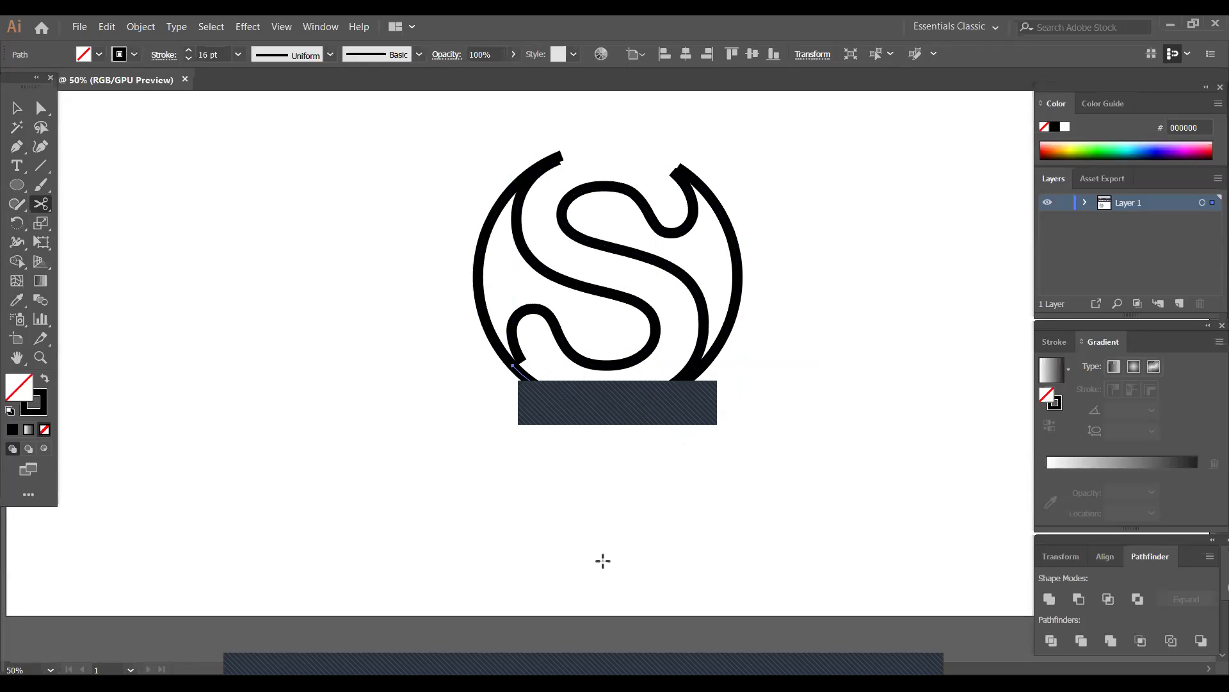
key(ctrl+shift+a)
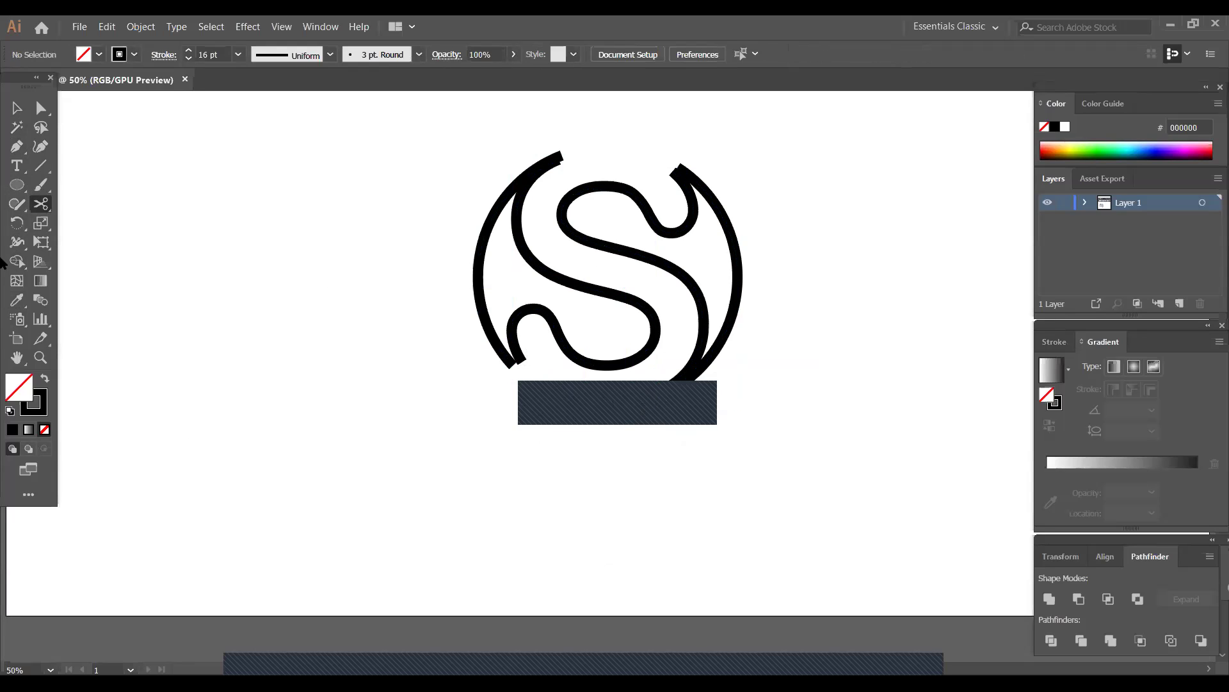
- Apply Width Profile 1 to the stroke of the circle's left arc
click(16, 108)
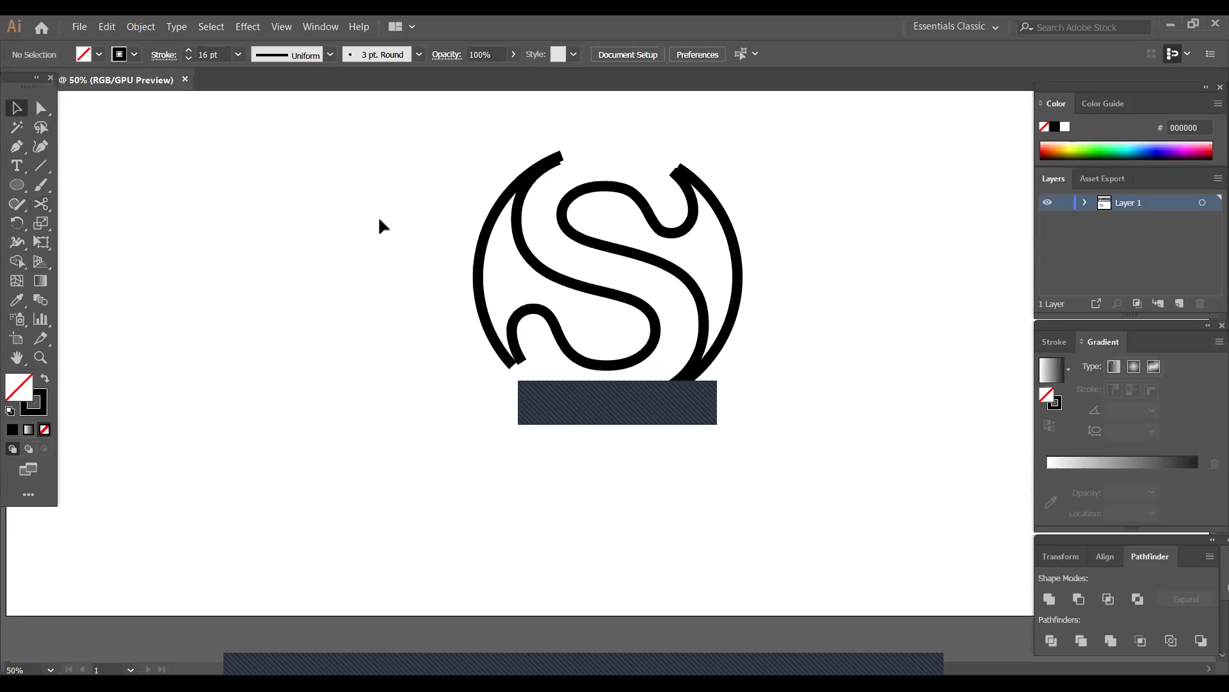
click(482, 265)
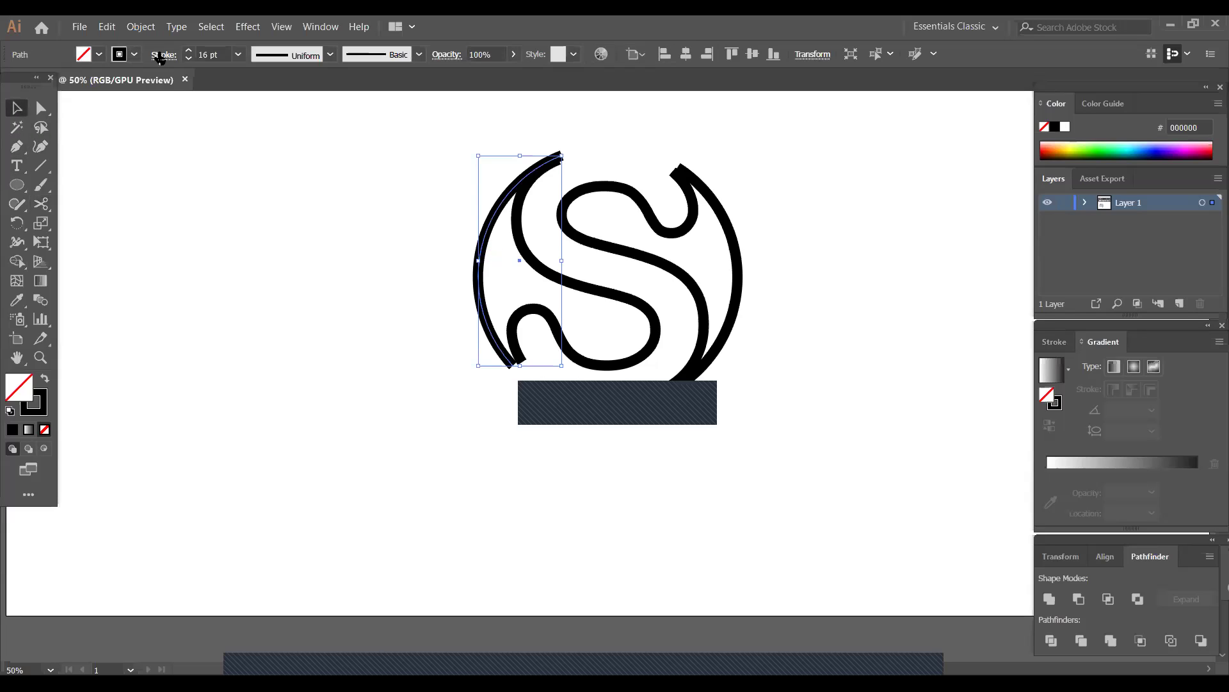
click(330, 55)
click(296, 109)
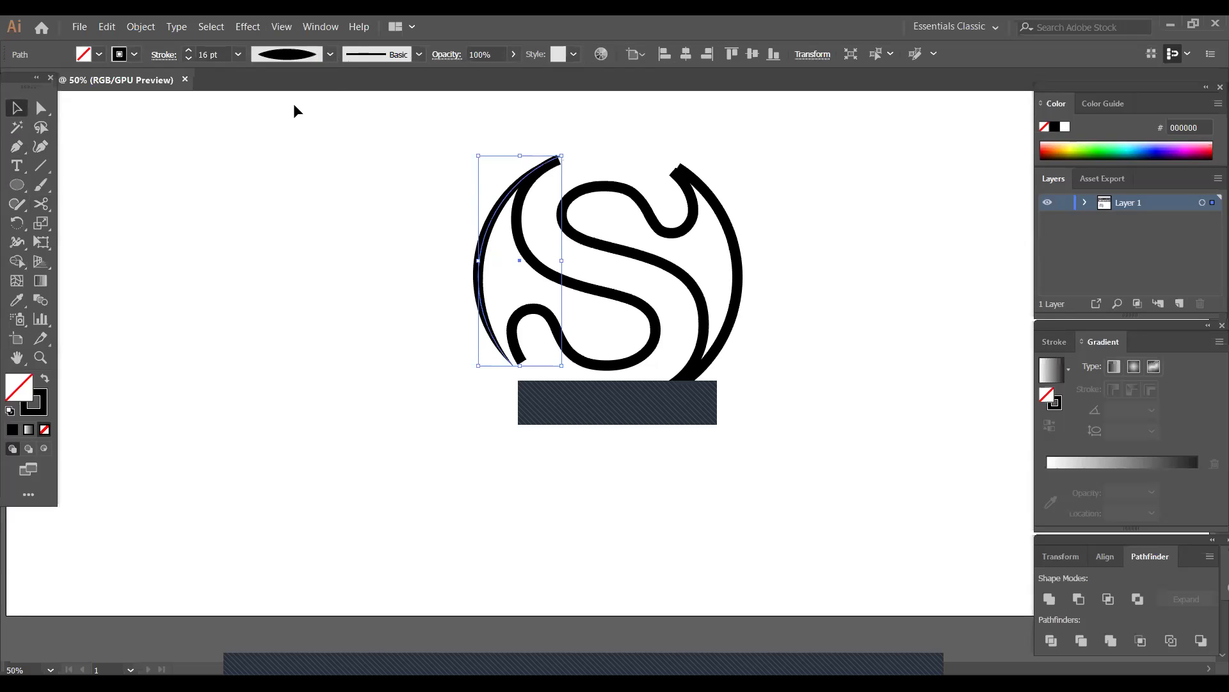
click(407, 362)
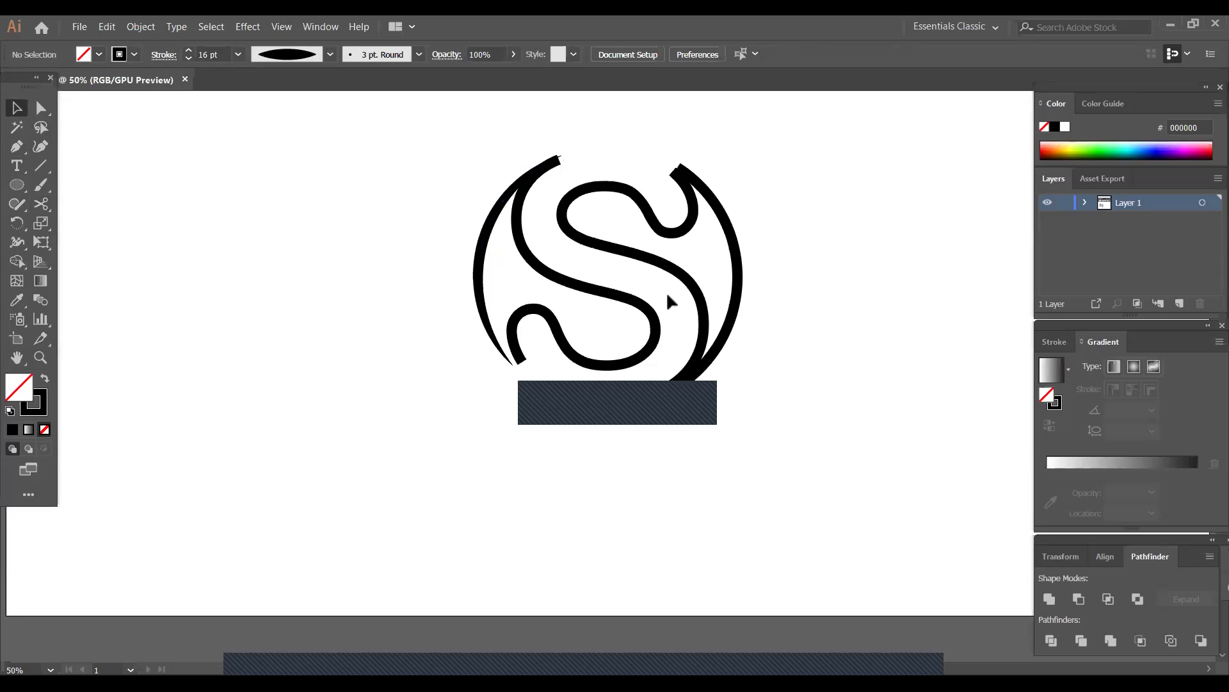
- Apply Width Profile 1 to the stroke of the circle's right arc
click(739, 279)
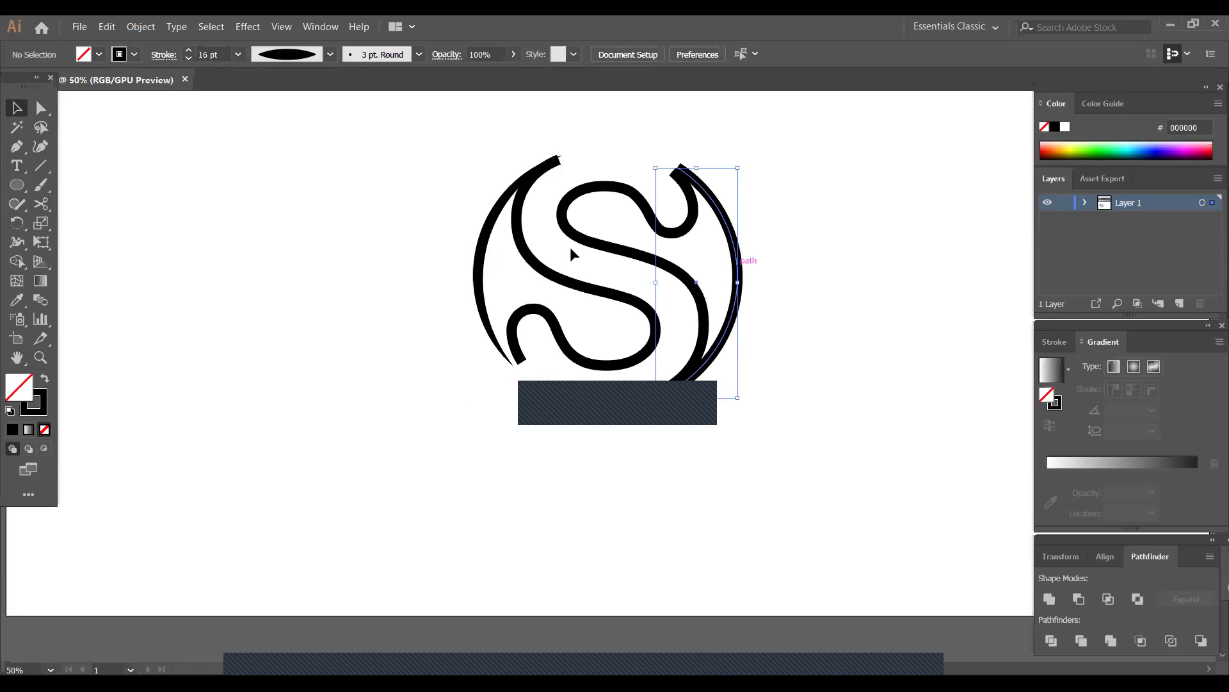
click(328, 55)
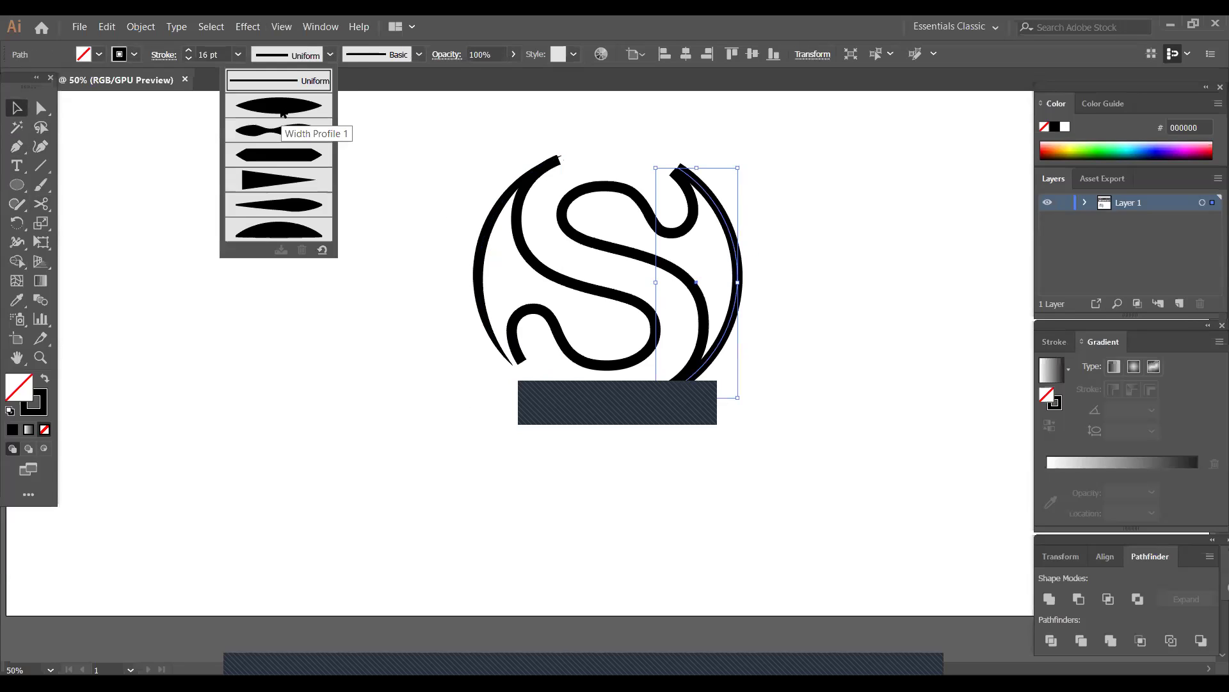
click(283, 108)
click(284, 311)
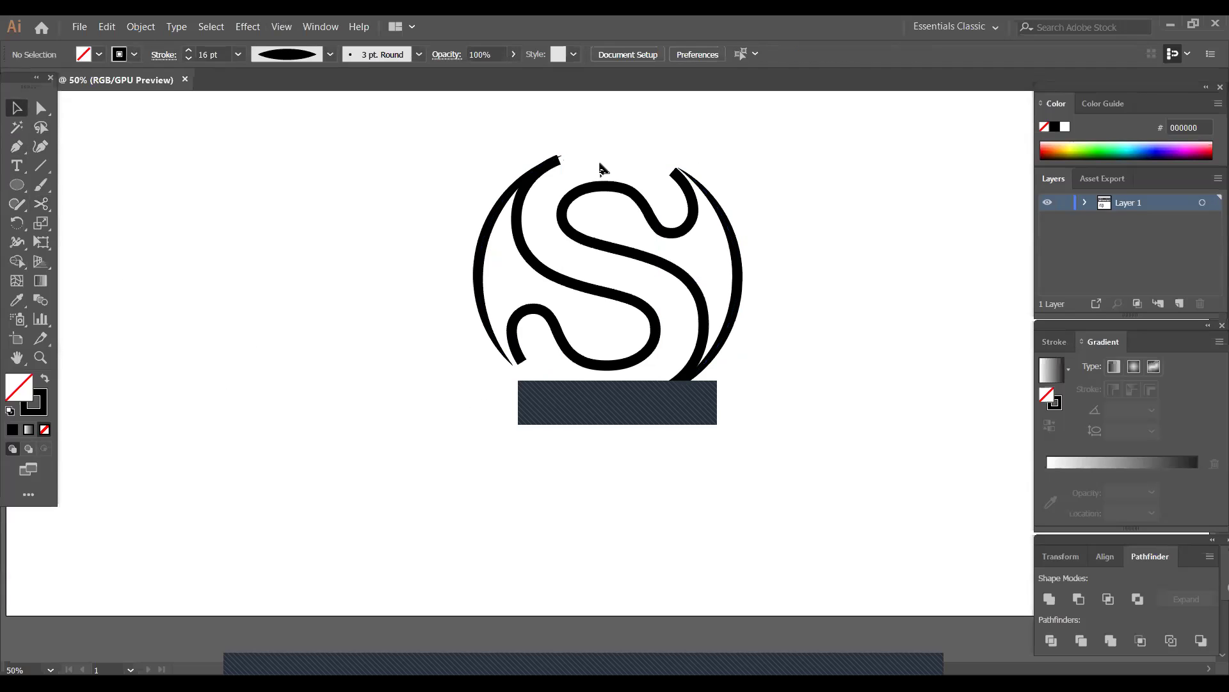
- Nudge the circle's right arc slightly left toward the S outline's ends
click(735, 226)
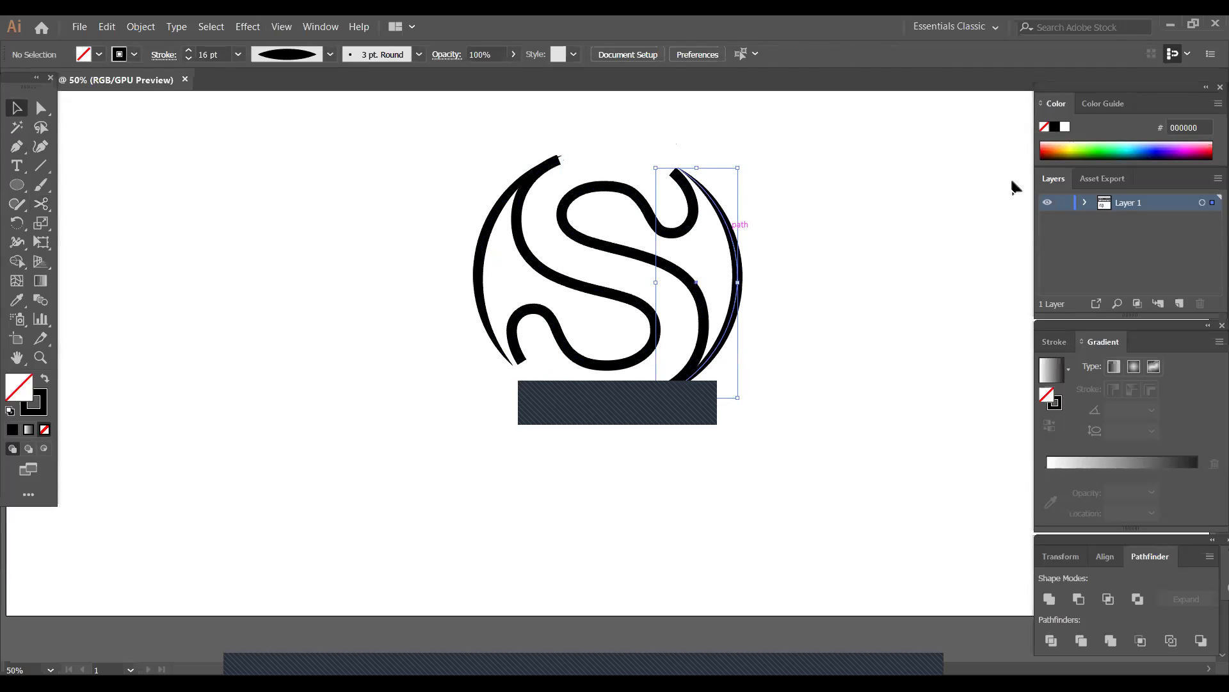
key(Left)
key(Left)
key(Left)
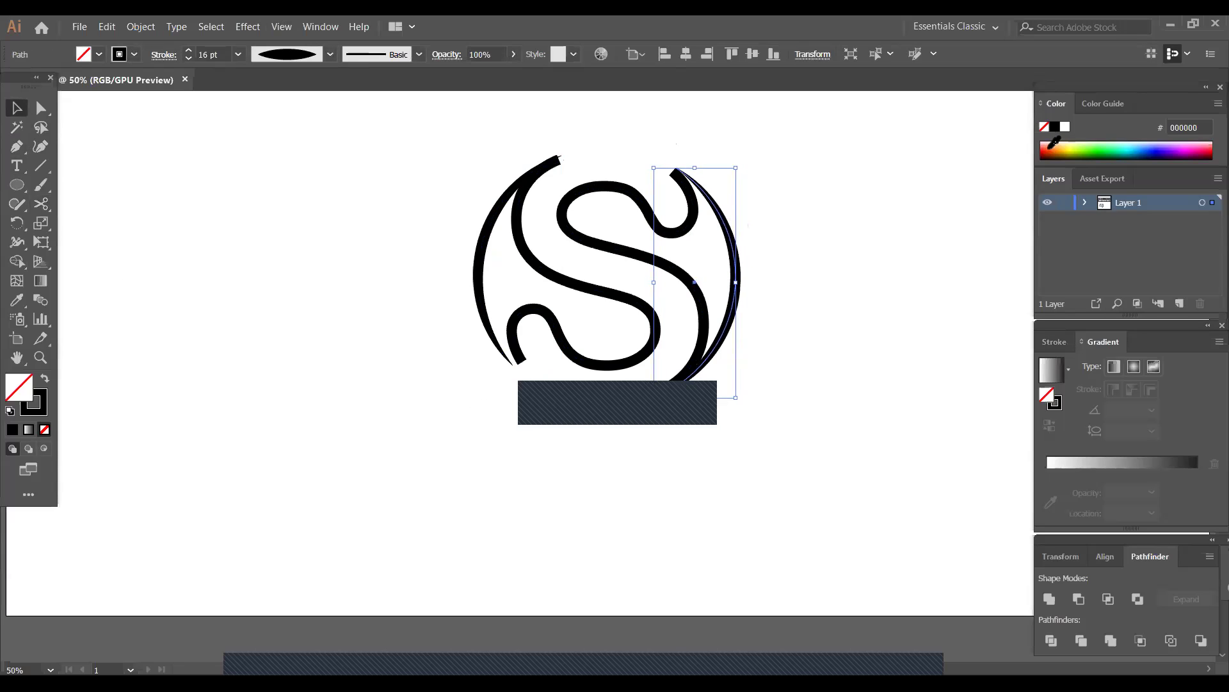
click(427, 483)
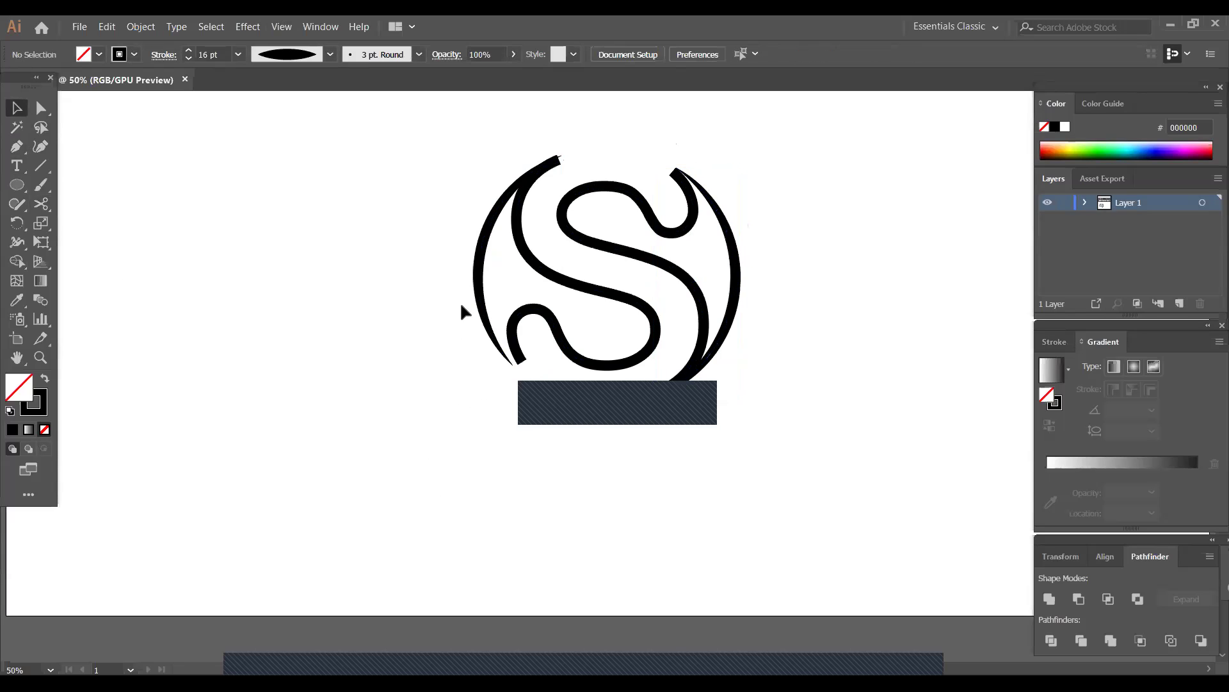
- Nudge the circle's left arc slightly down and right, and rotate it slightly counterclockwise to meet the S's left ends
click(484, 322)
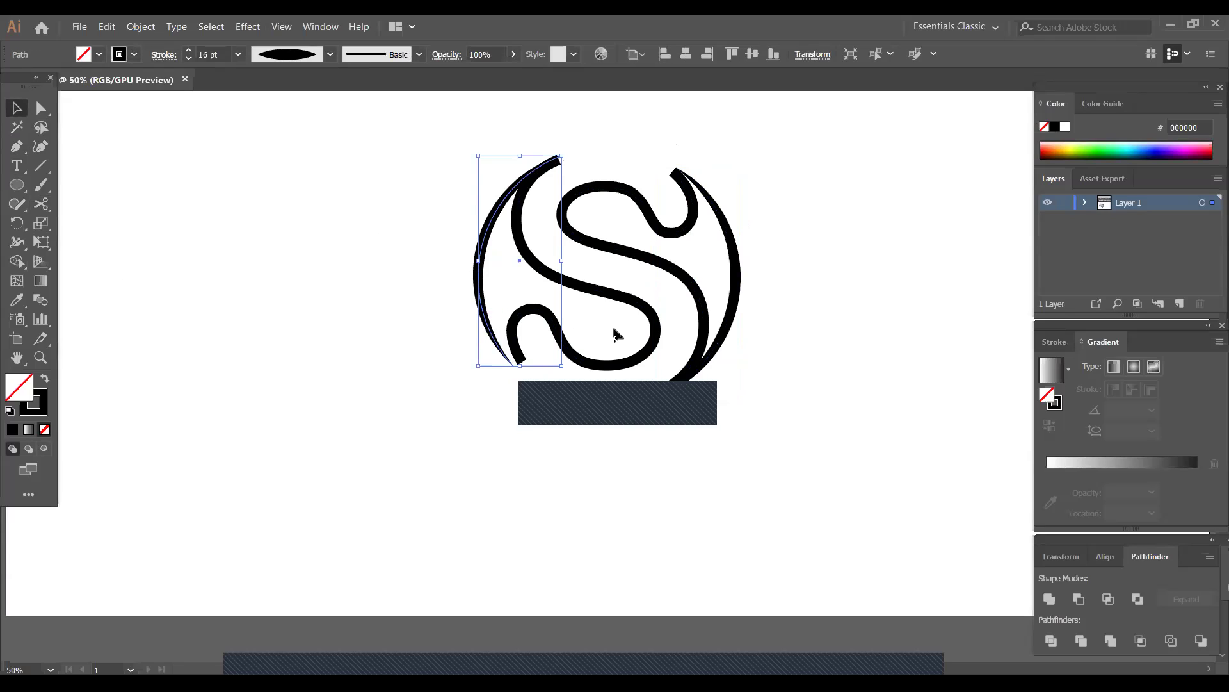
key(Down)
key(Right)
key(Right)
key(Right)
key(Right)
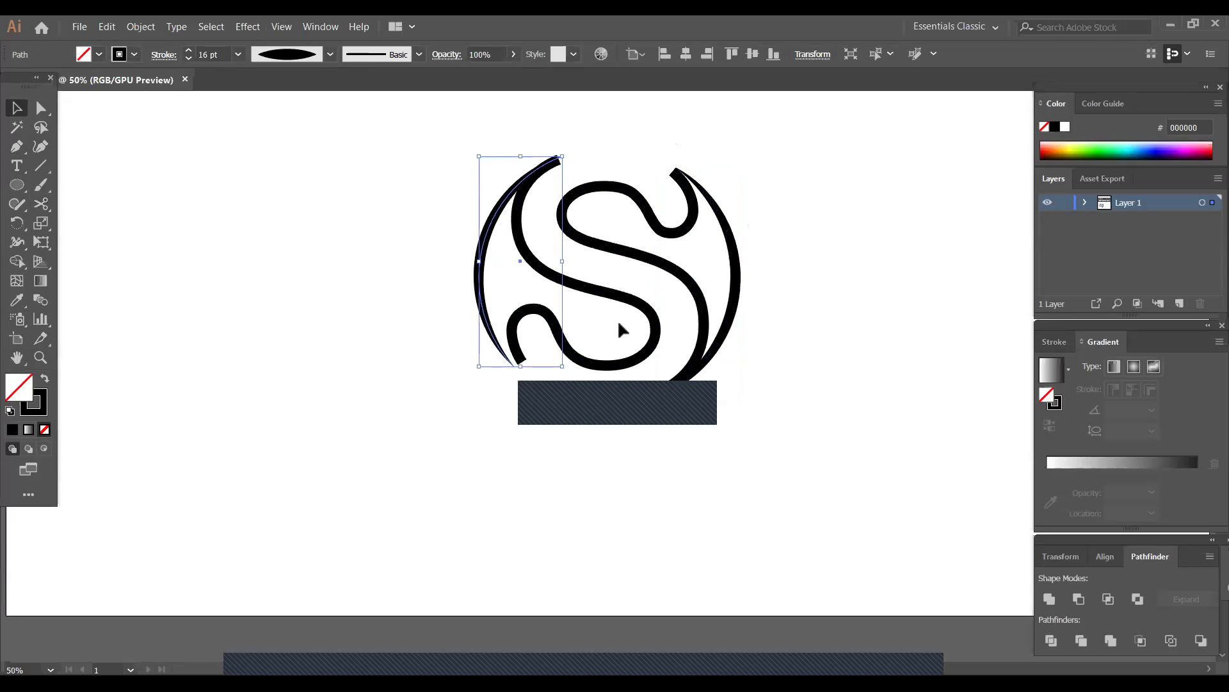
key(Right)
key(Right)
key(Right)
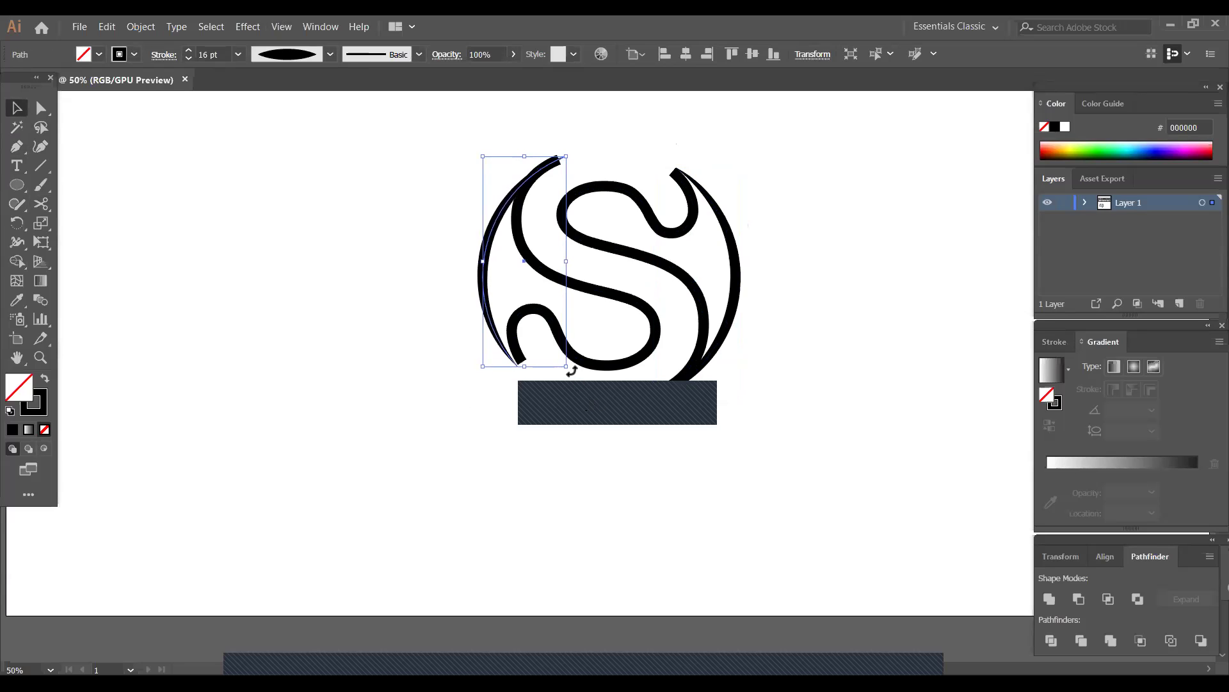
drag(569, 371, 574, 374)
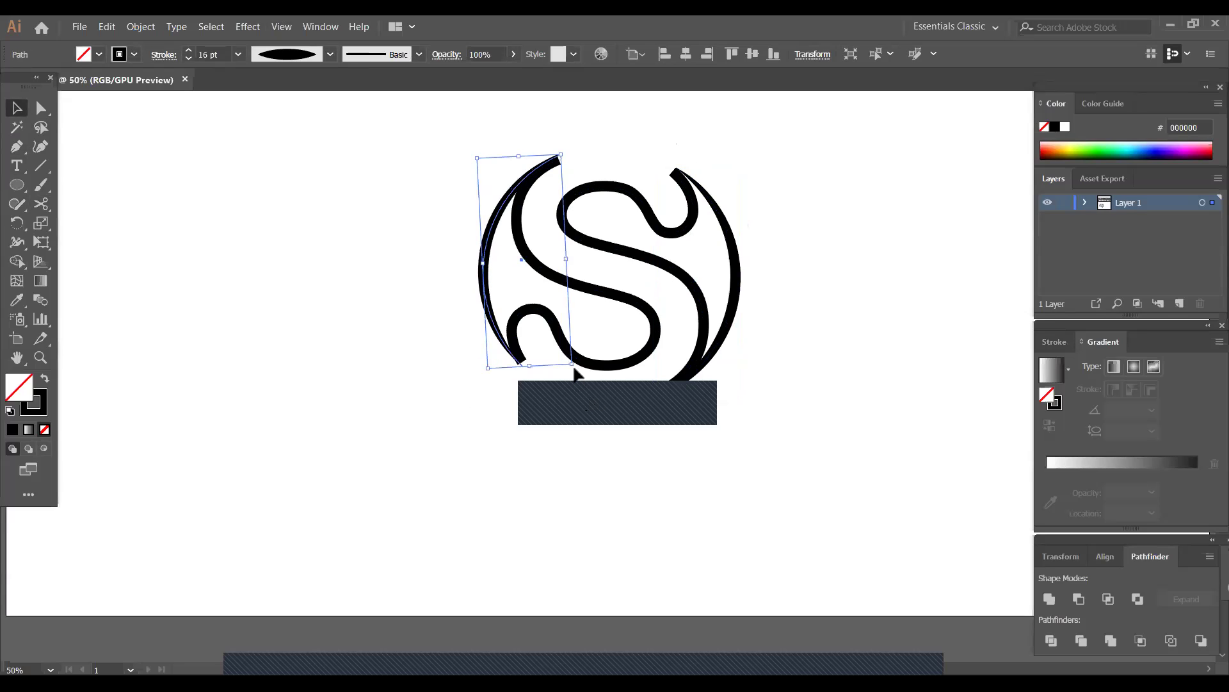
click(547, 437)
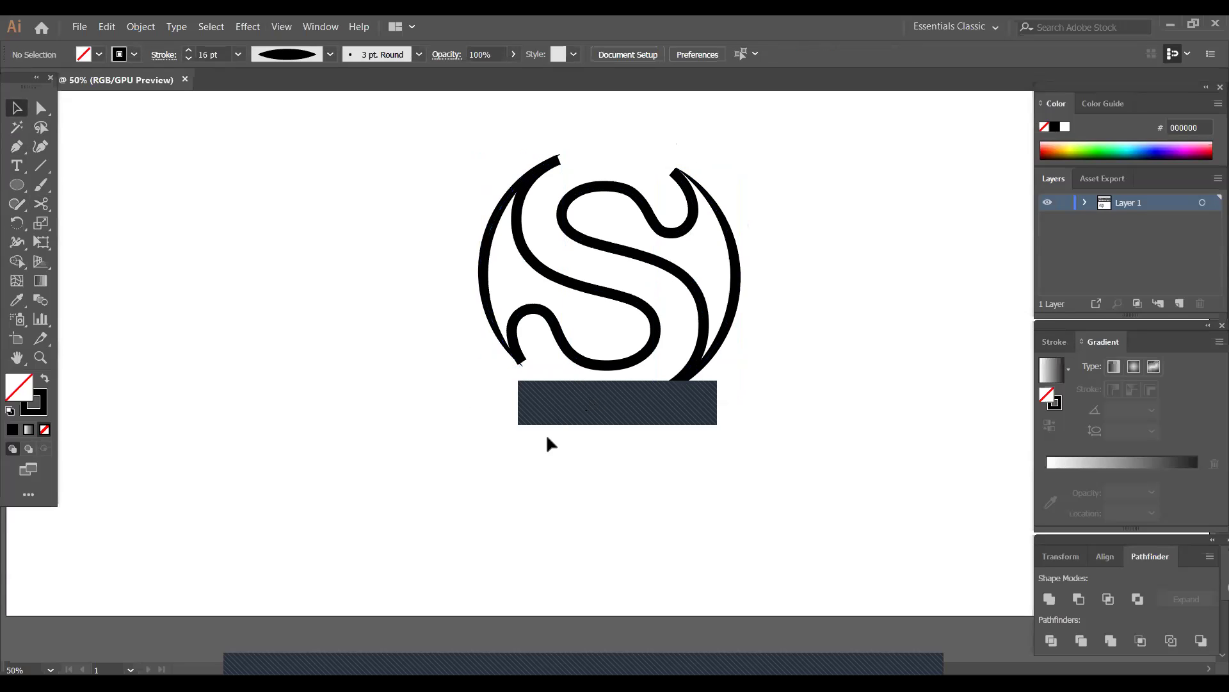
- Apply Width Profile 1 to the stroke of the S outline, tapering its ends
click(600, 370)
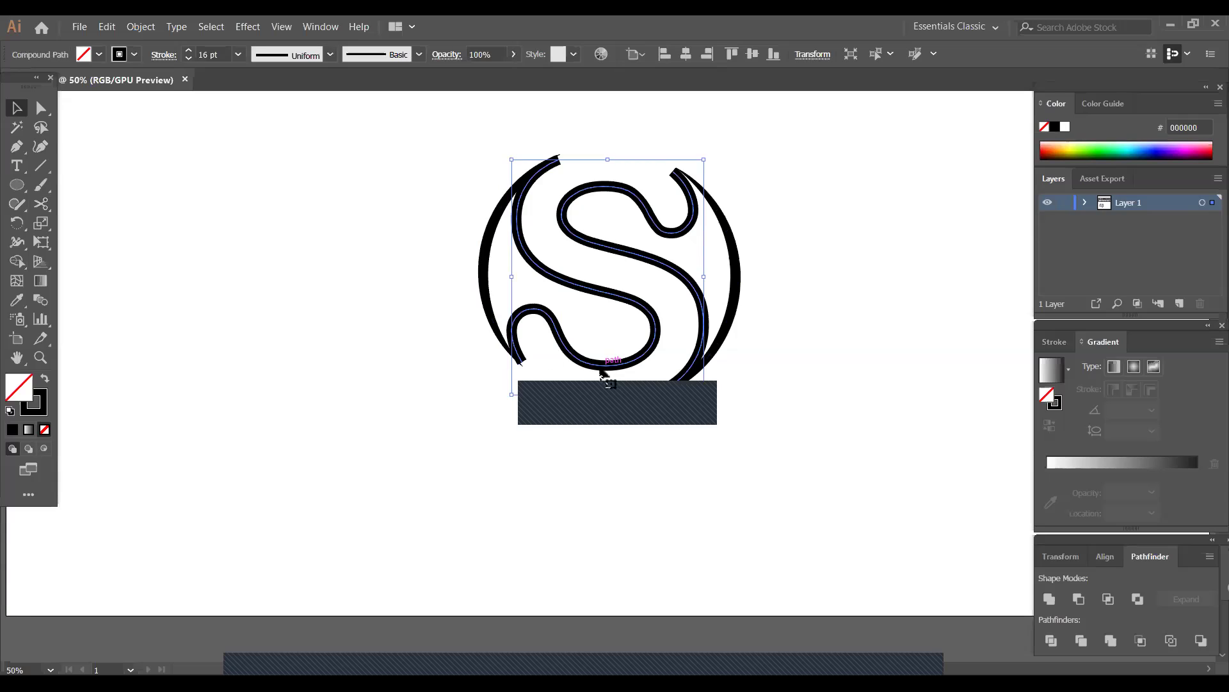
click(330, 56)
click(291, 106)
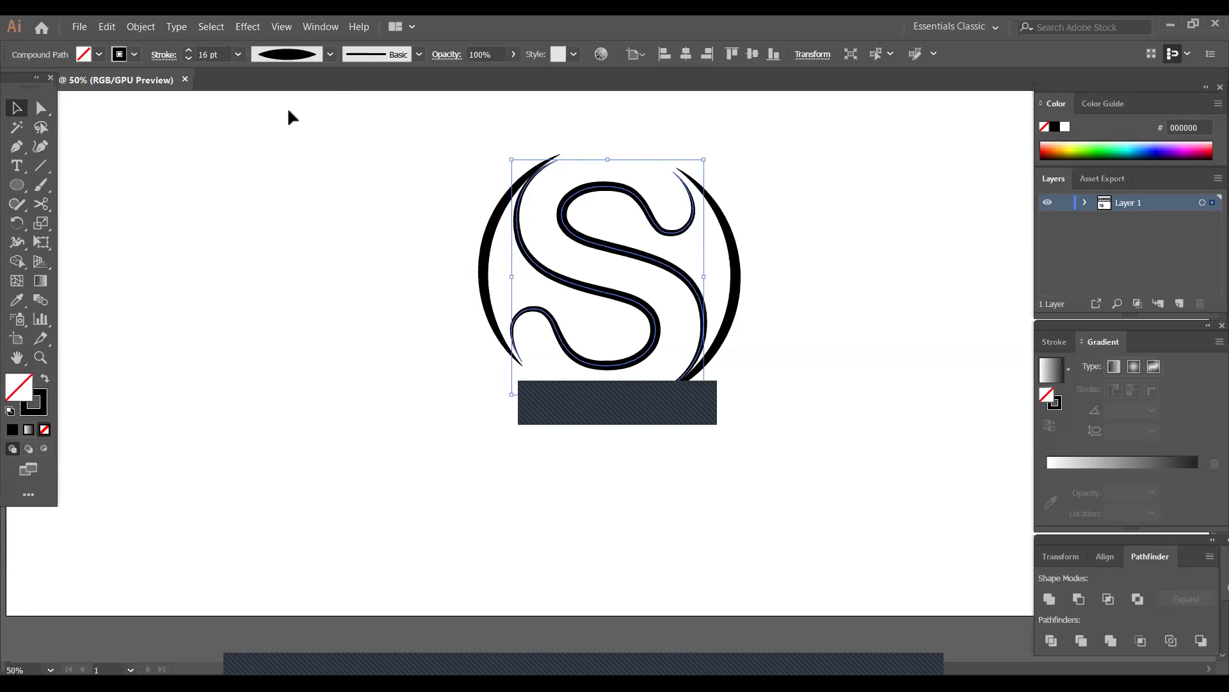
click(582, 441)
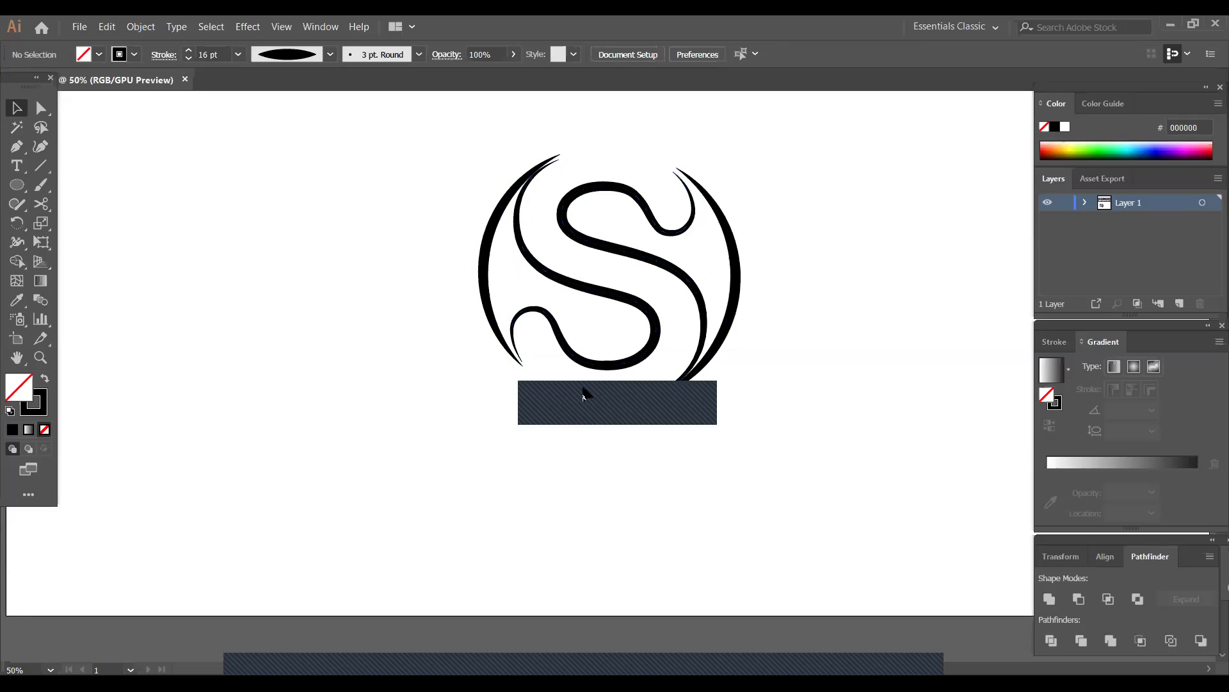
- Nudge the rotated left arc slightly further right toward the tapered S ends
click(494, 308)
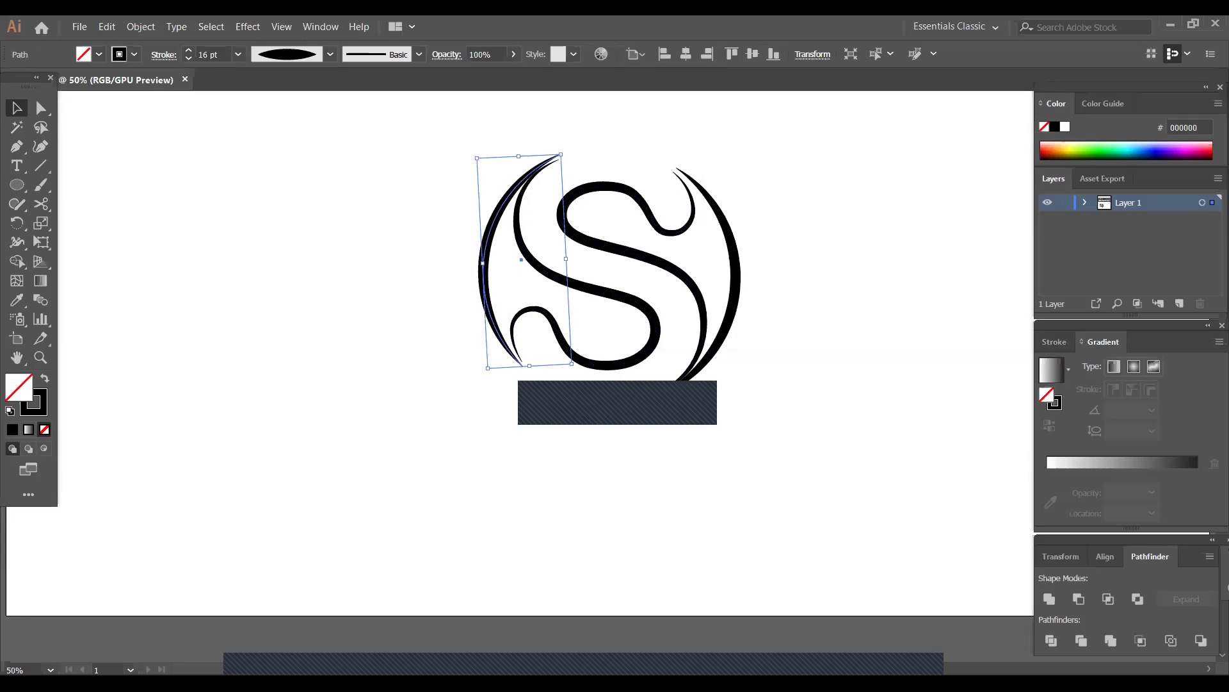
key(Right)
key(Right)
key(Right)
key(Right)
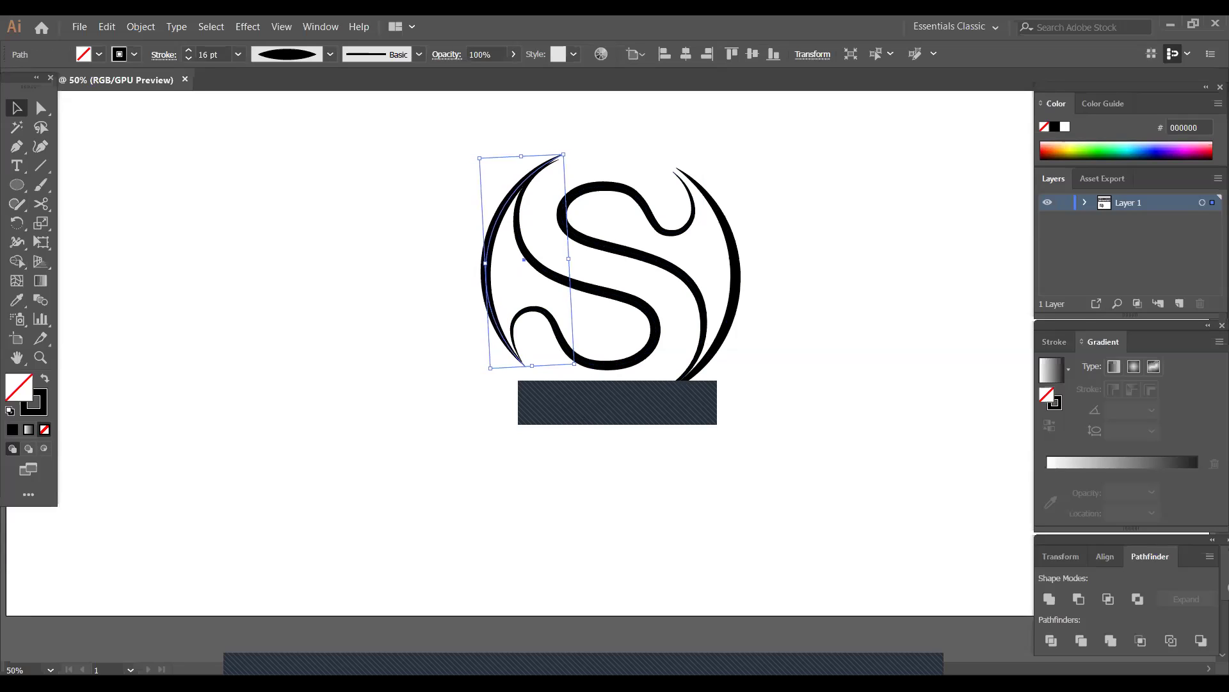
- Nudge the circle's left arc slightly down and to the right along the S outline's tapered ends
key(Down)
key(Down)
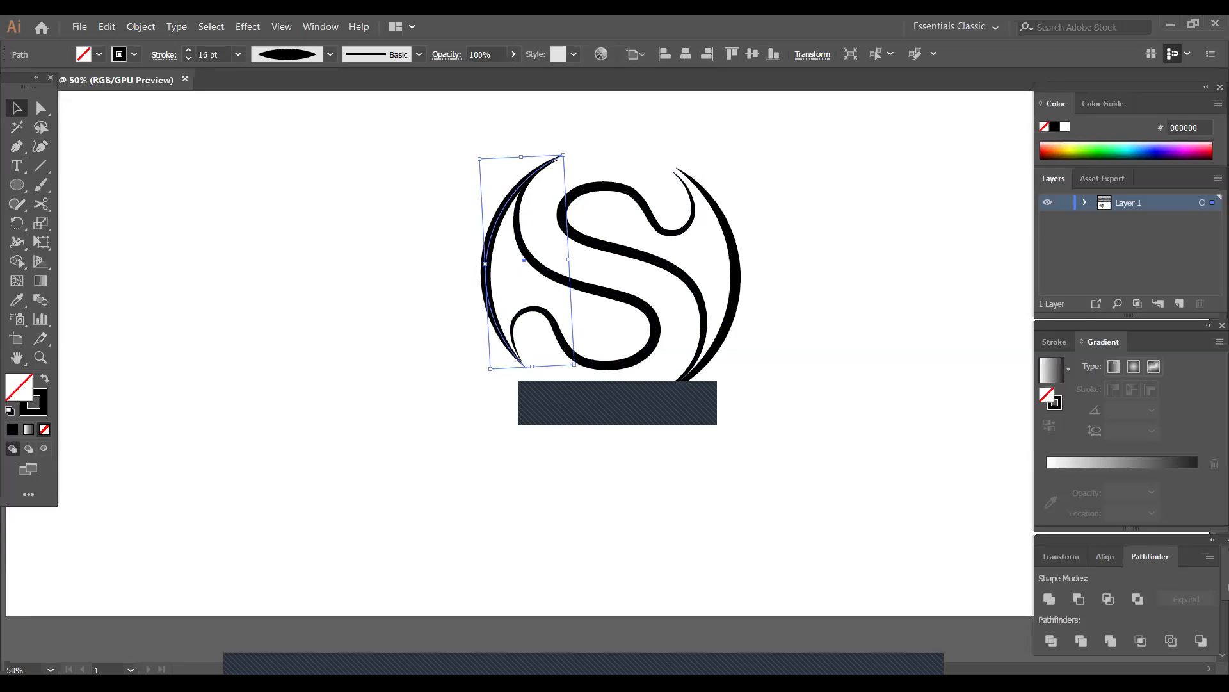
key(Down)
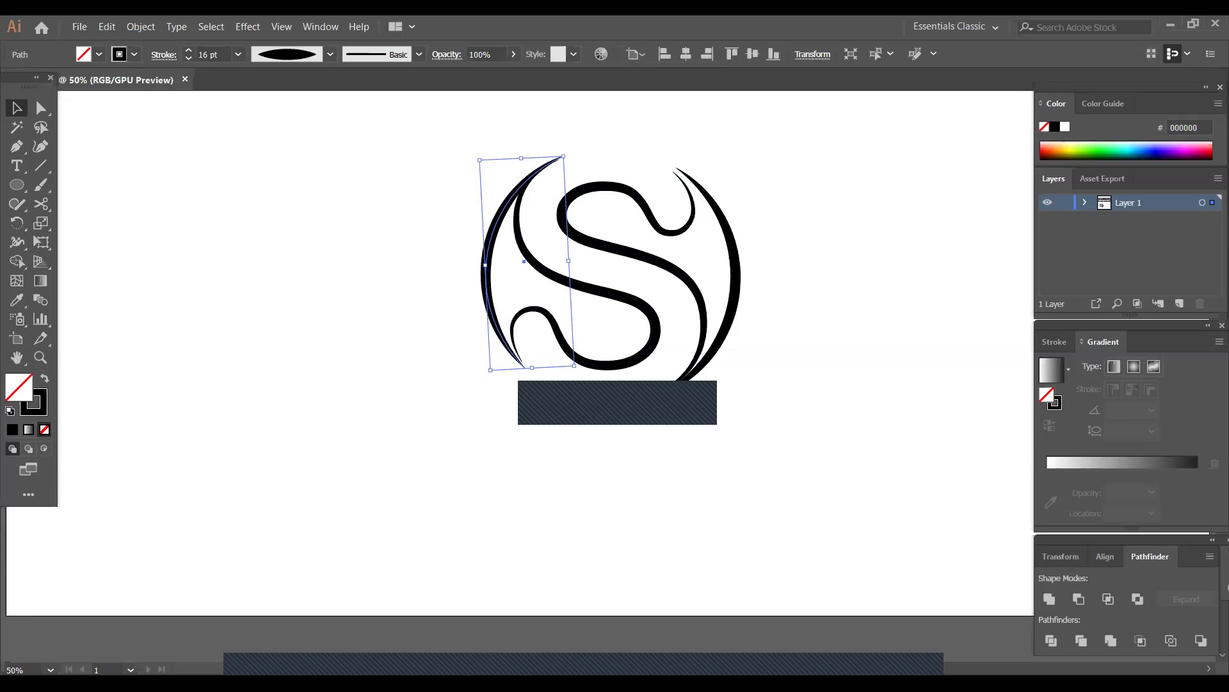
key(Right)
key(Right)
key(Right)
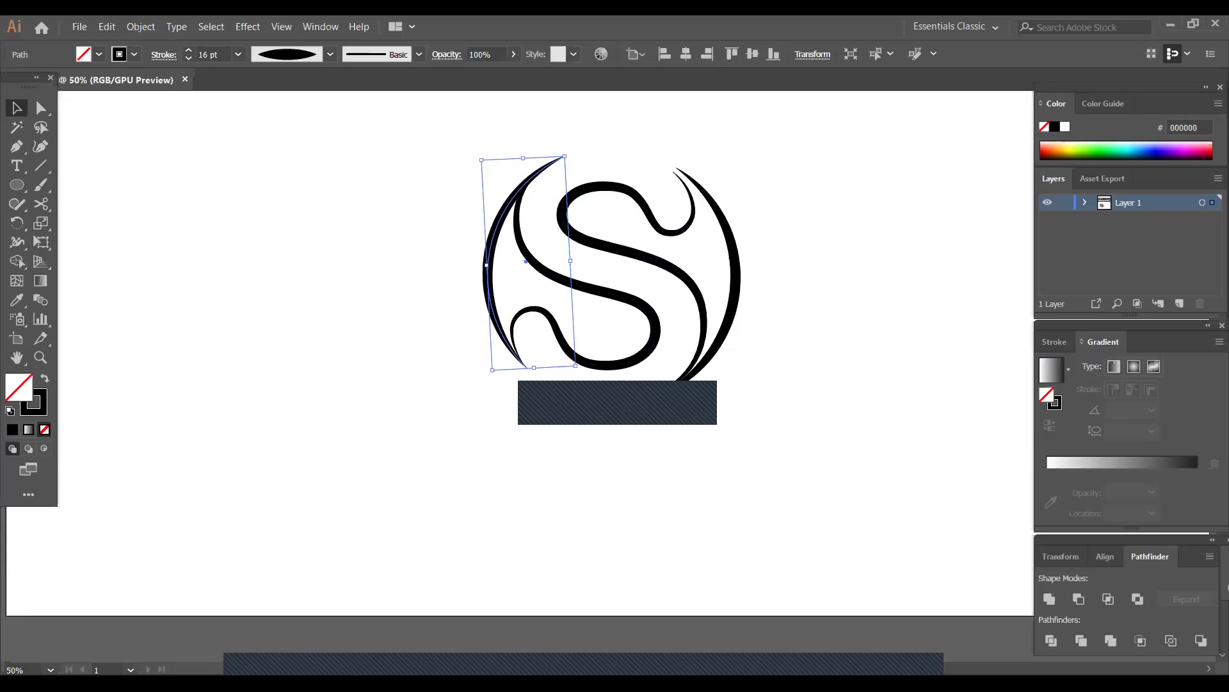
- Nudge the circle's right arc slightly left toward the tapered S ends
click(726, 341)
click(737, 311)
key(Left)
key(Left)
key(Left)
key(Left)
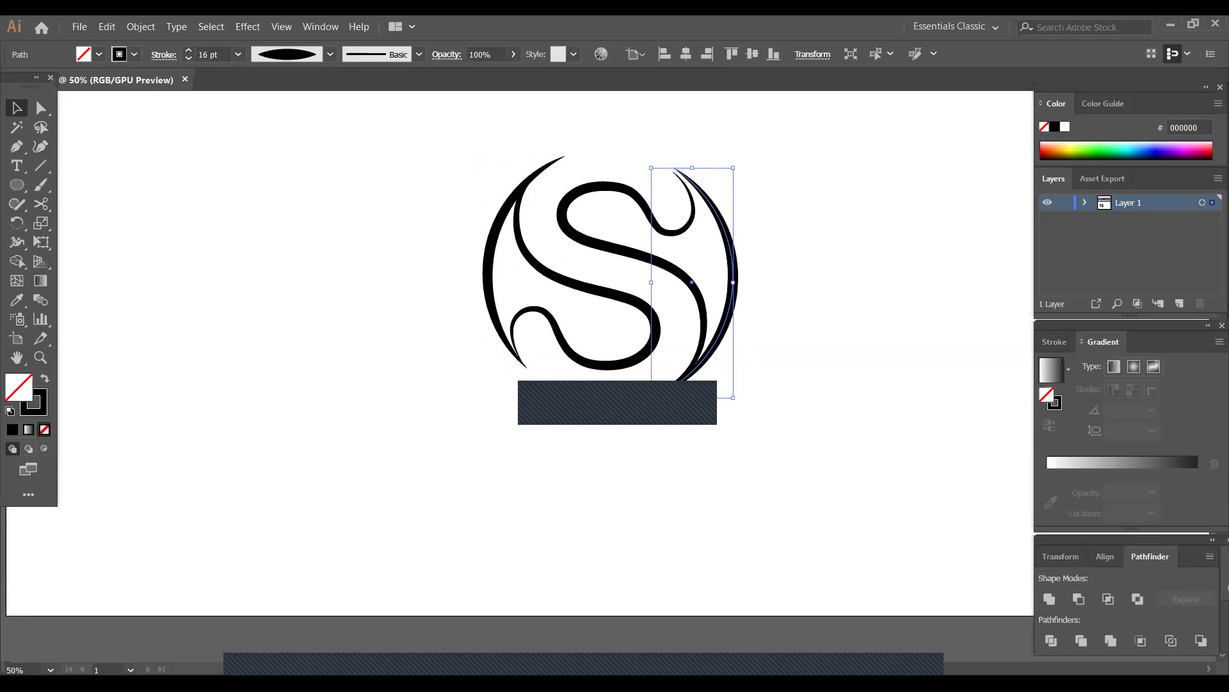
- Rotate the right arc slightly counterclockwise so its upper tip leans toward the S
drag(733, 404, 739, 409)
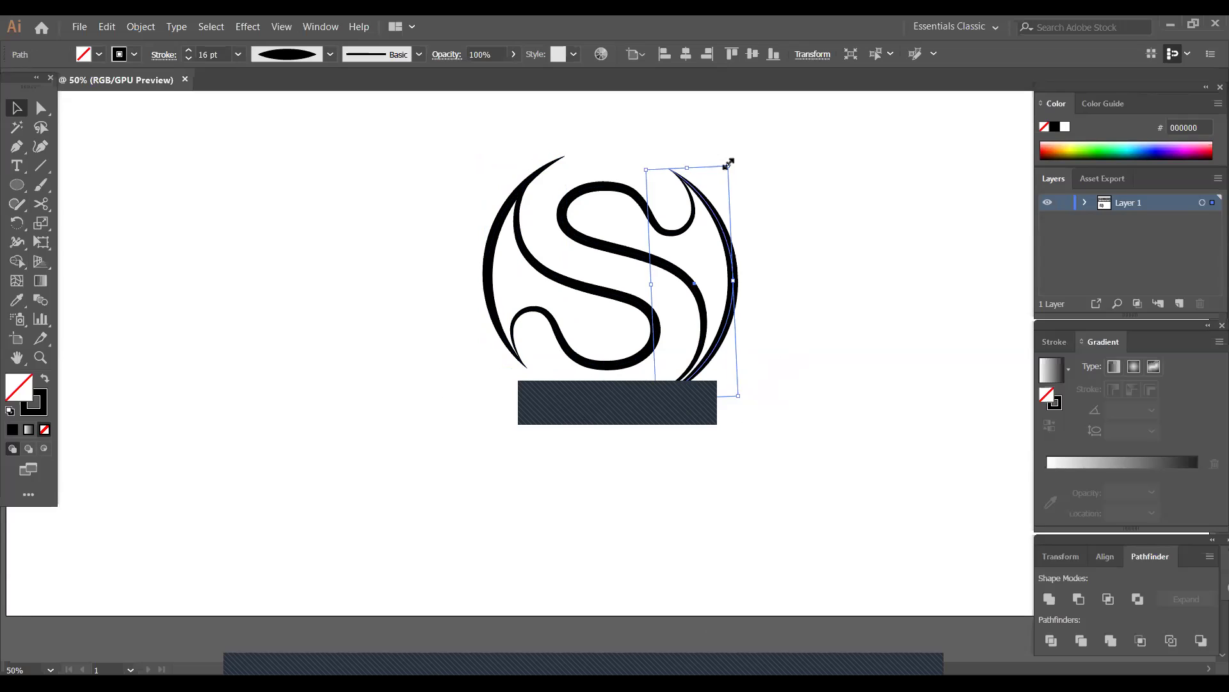
mouse_move(730, 162)
mouse_down()
mouse_move(734, 176)
mouse_move(741, 164)
mouse_up()
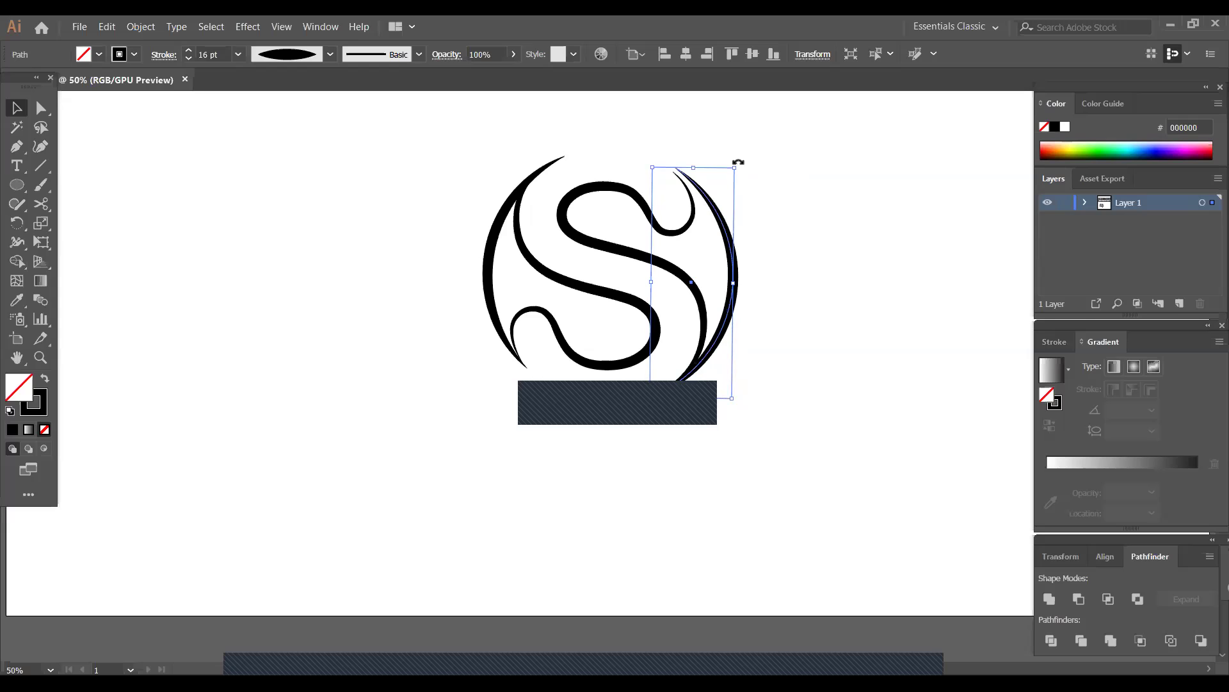
drag(738, 162, 734, 157)
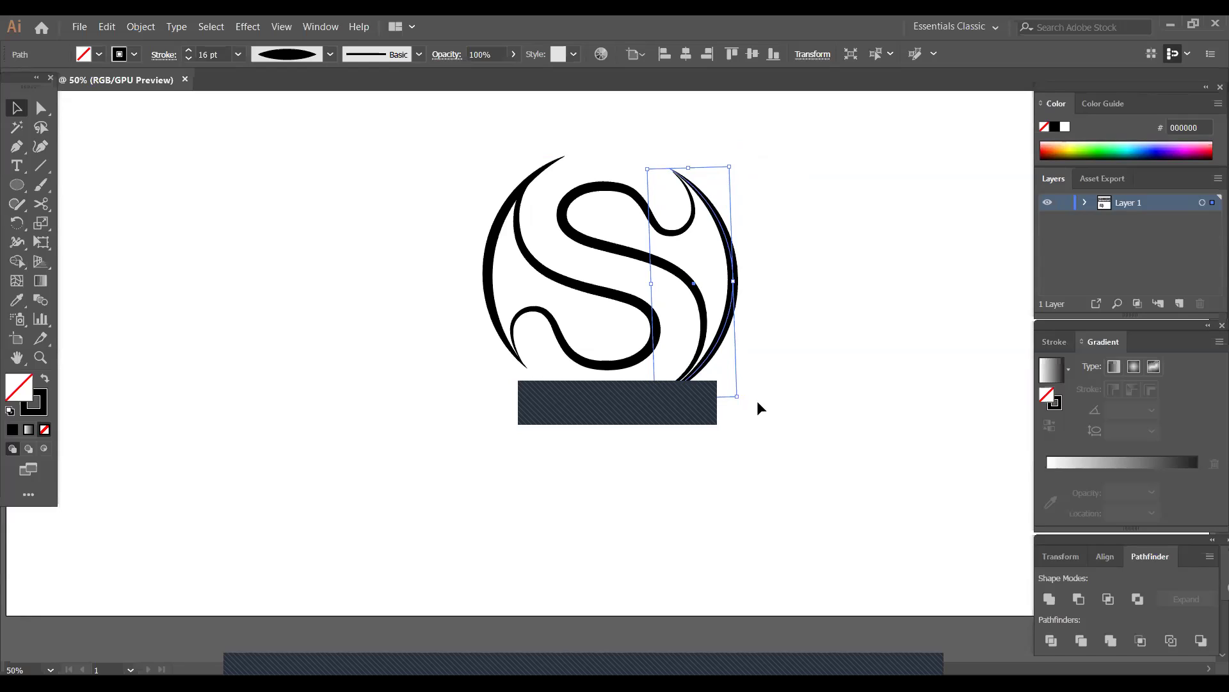
- Nudge the rotated right arc further left until it meets the S outline's right ends
key(Left)
key(Left)
key(Left)
key(Left)
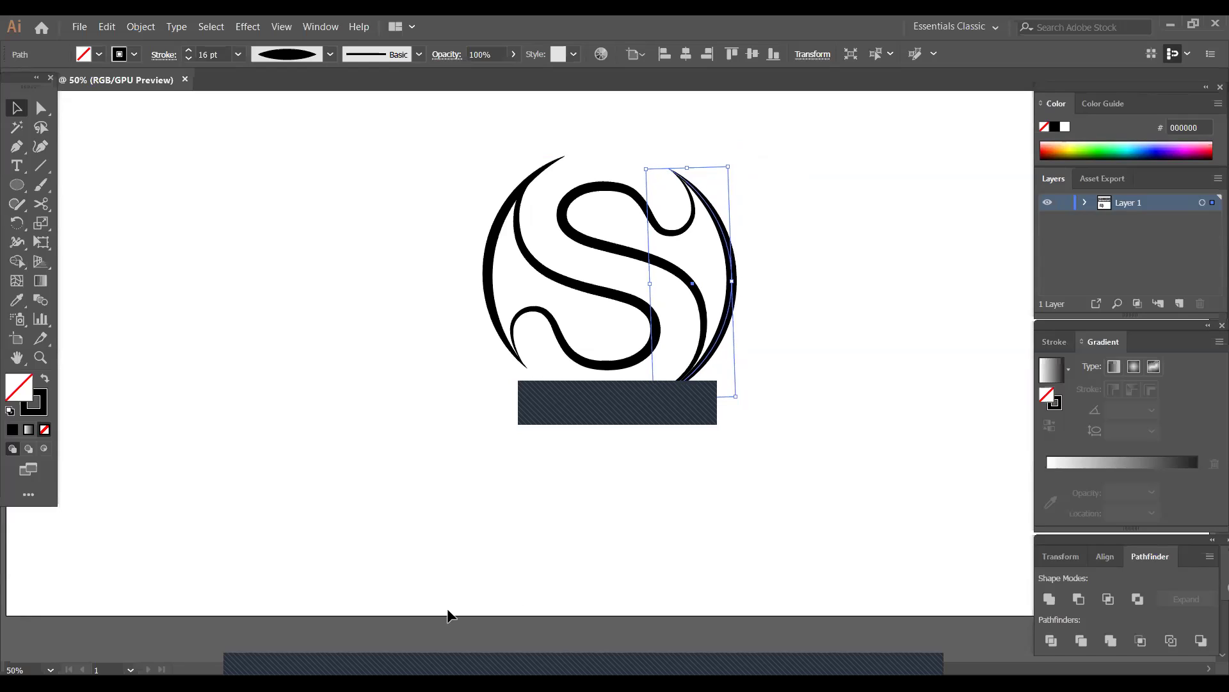
key(Left)
key(Left)
key(Left)
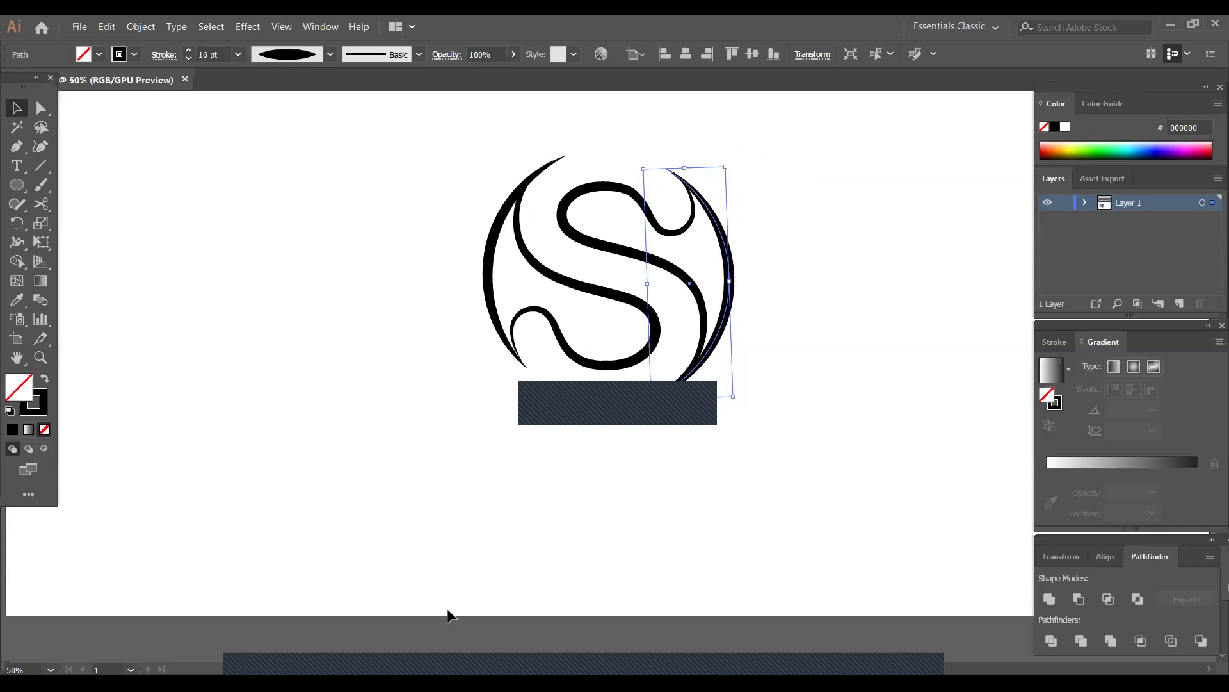
key(Left)
key(Left)
key(Left)
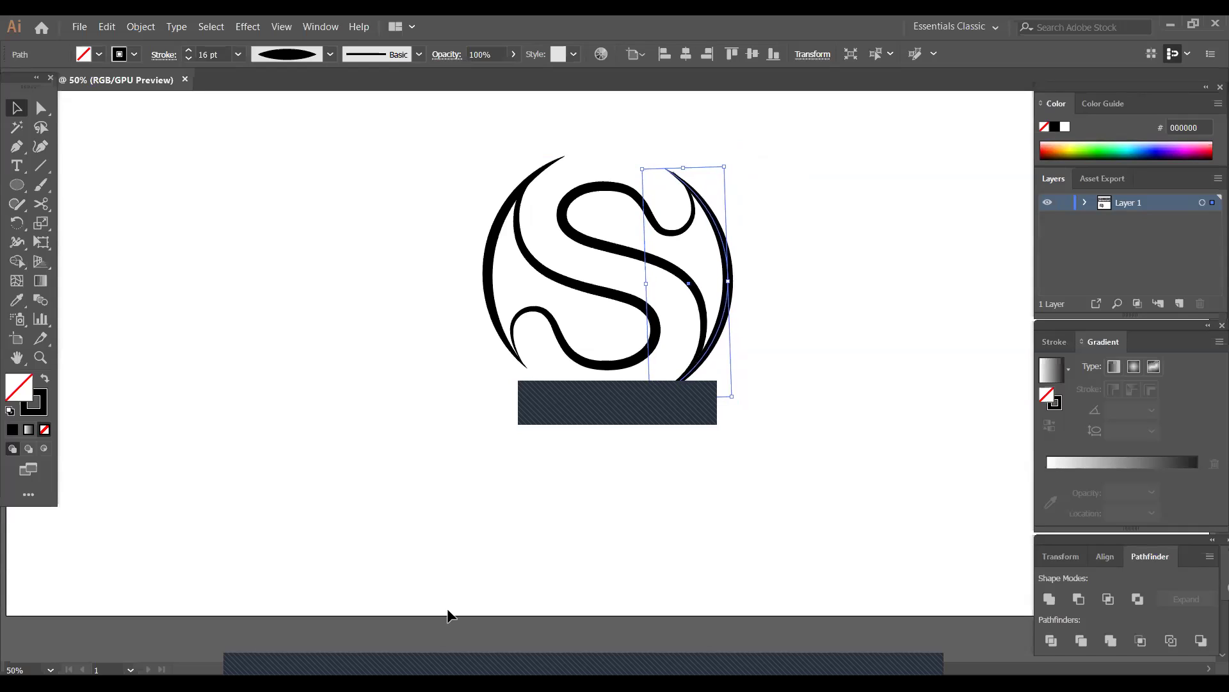
key(Right)
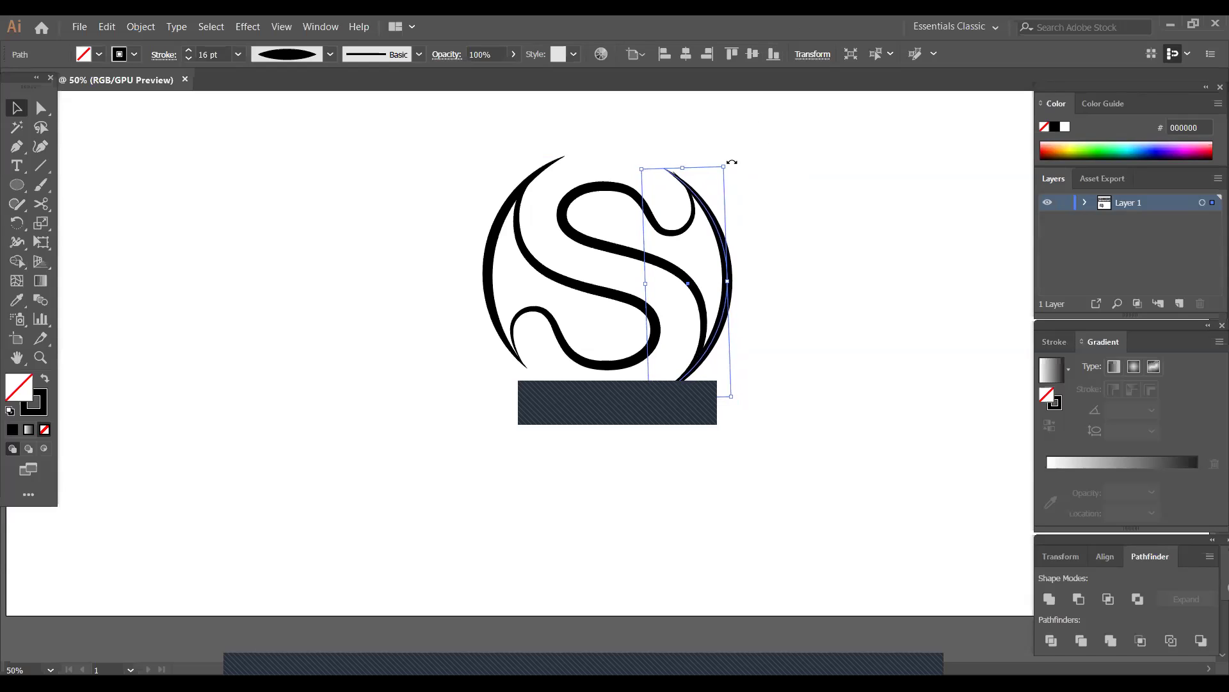
- Set the stroke weight of the S outline and both side arcs to 24 pt
click(801, 258)
drag(429, 139, 791, 434)
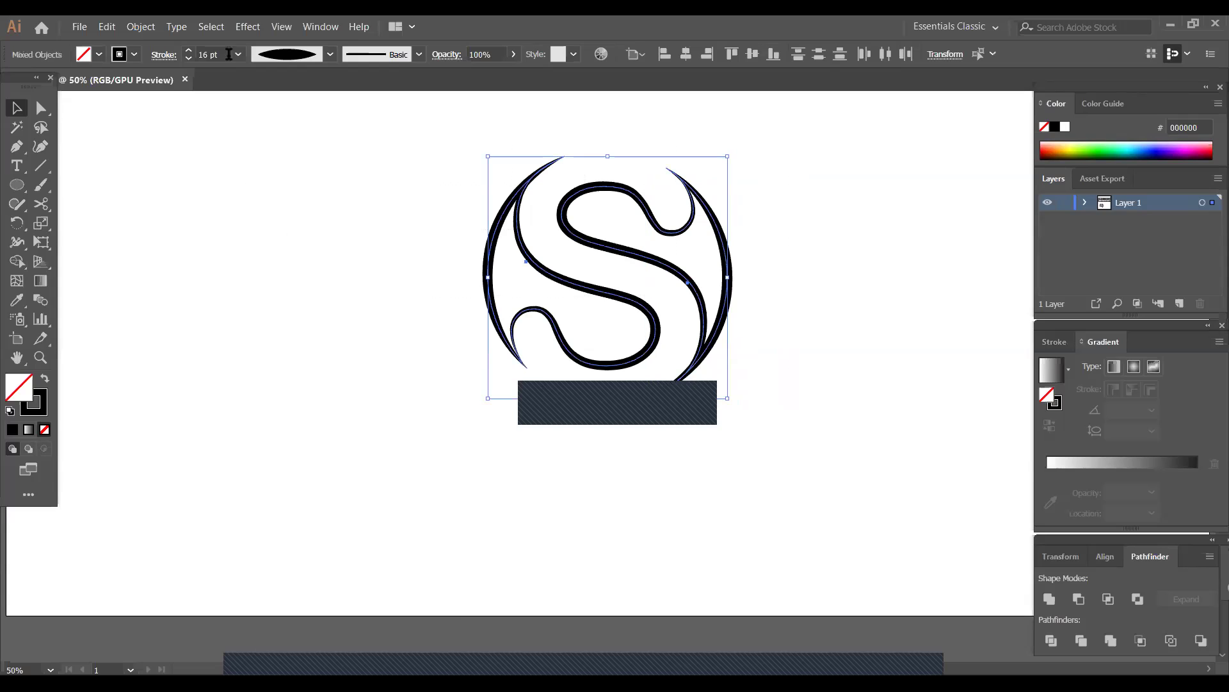
click(188, 50)
click(188, 50)
click(188, 50)
click(188, 50)
click(189, 50)
click(189, 49)
click(188, 50)
click(189, 49)
click(327, 333)
- Expand the appearance of the S outline and both side arcs into filled shapes
drag(367, 173, 826, 482)
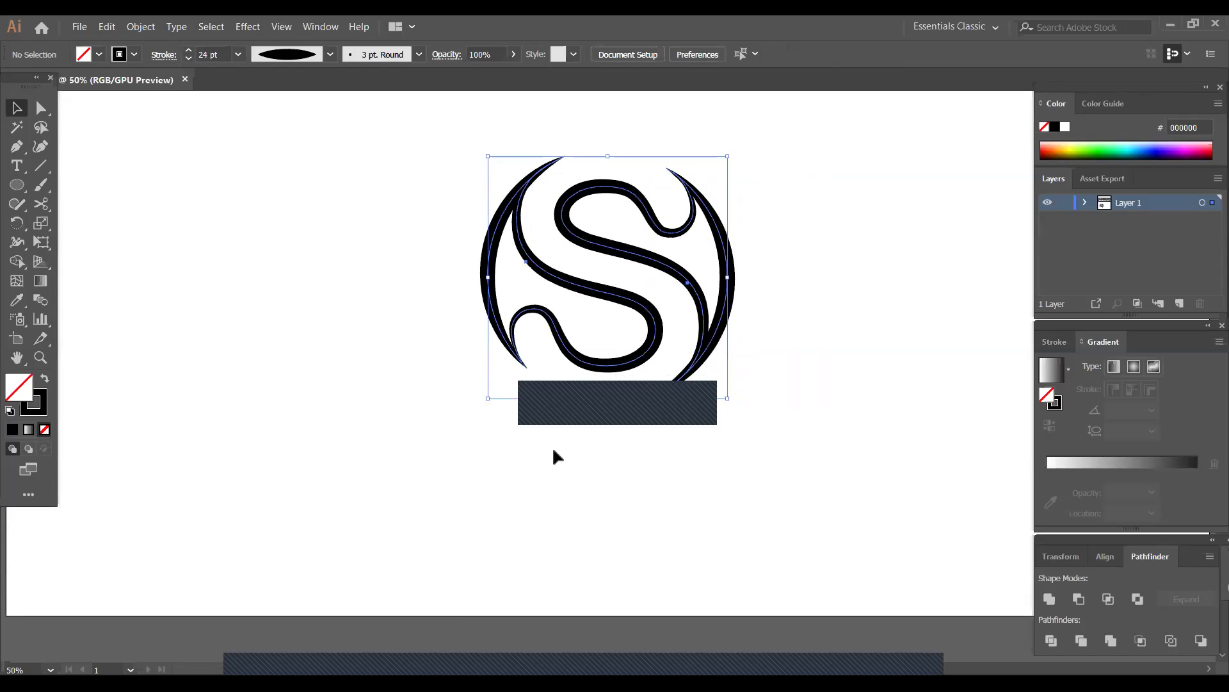
click(146, 25)
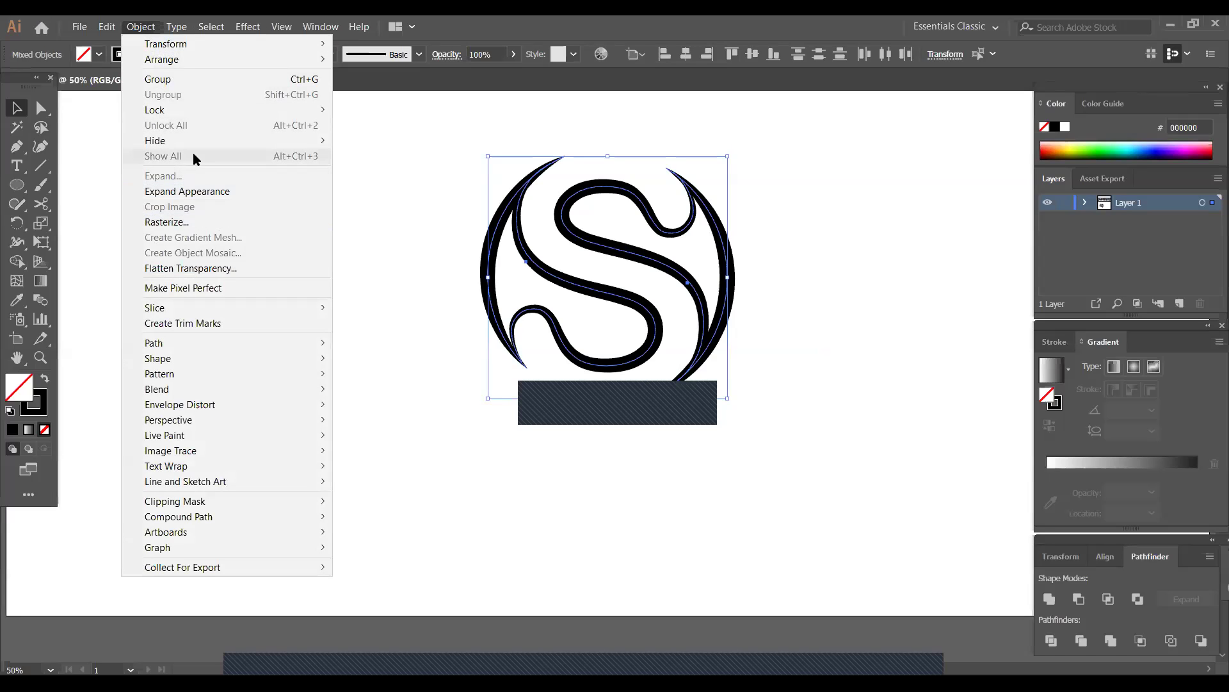
click(185, 191)
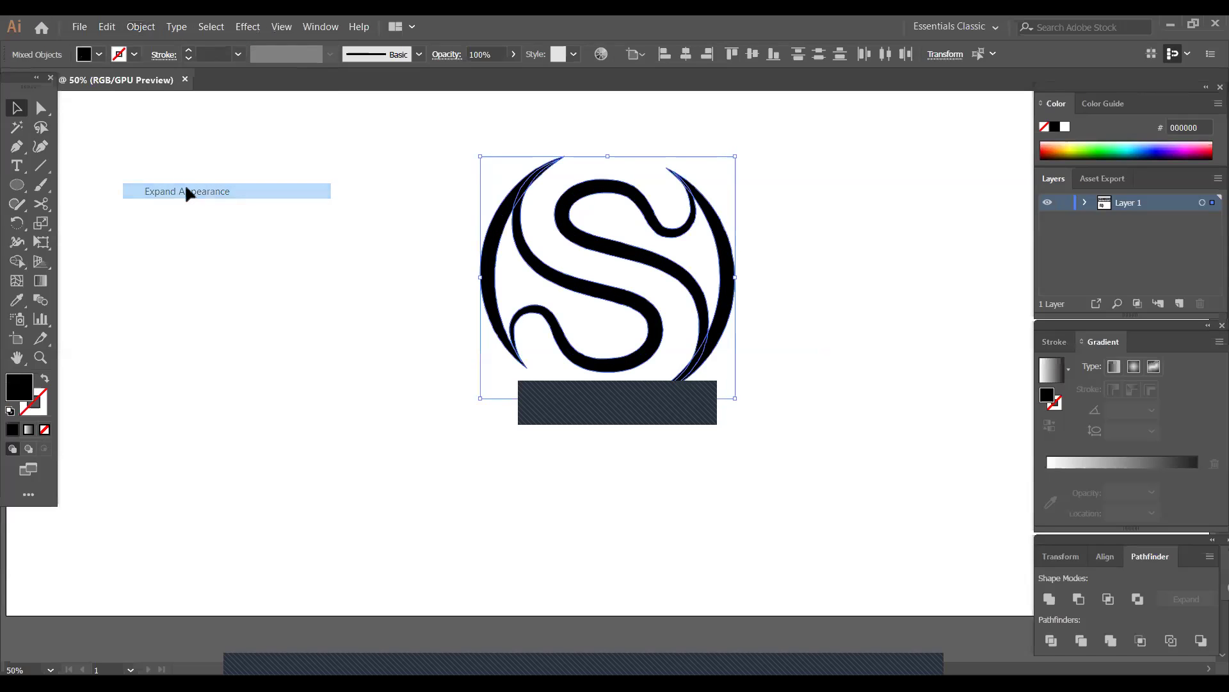
click(146, 25)
click(170, 173)
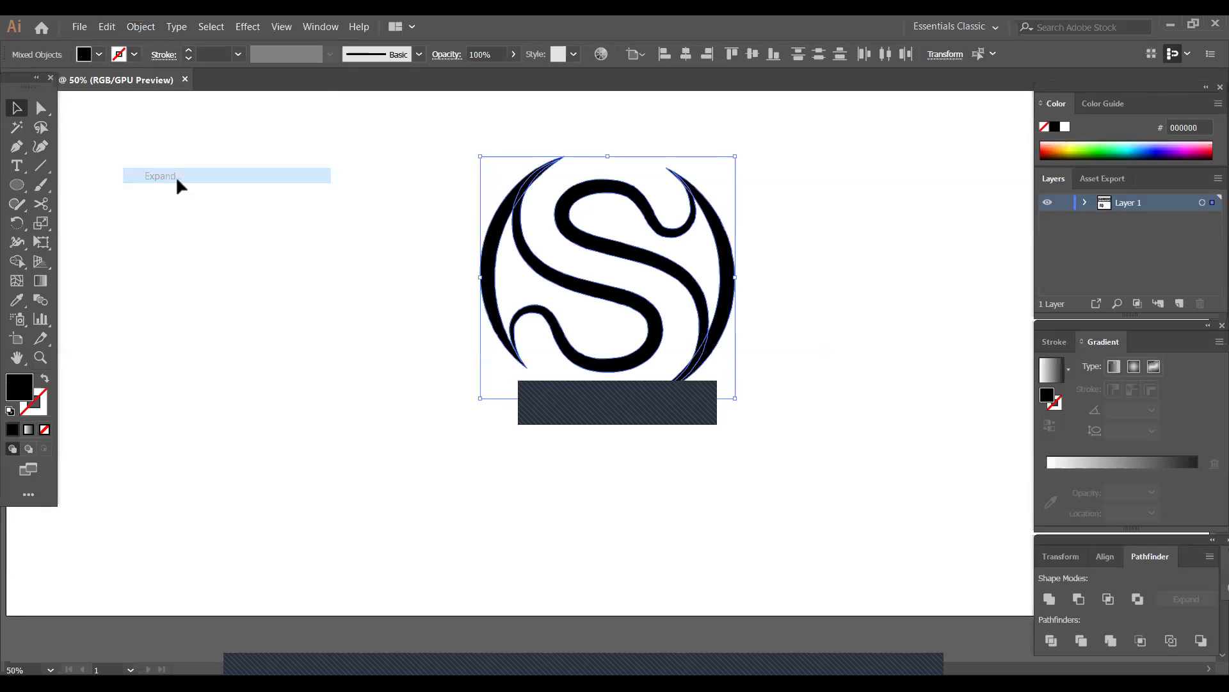
- Move the expanded emblem down and left into clear artboard space and unite its shapes with Pathfinder
click(240, 311)
drag(370, 139, 772, 468)
drag(626, 262, 344, 379)
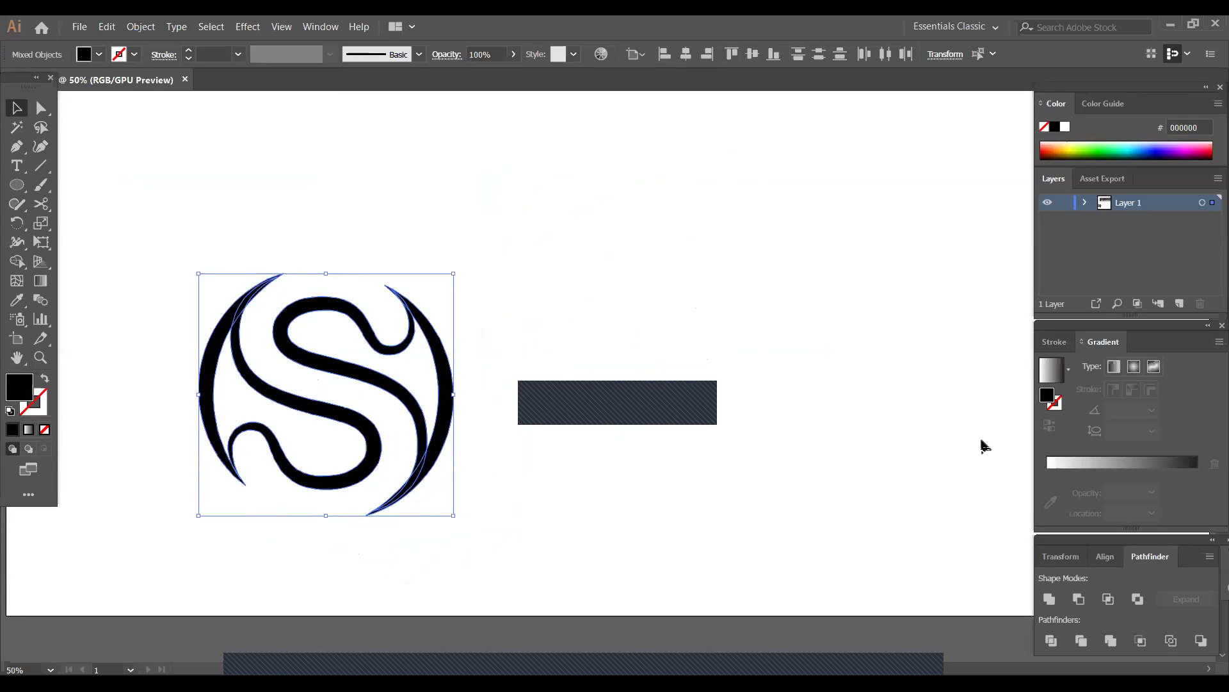
click(1058, 600)
click(563, 305)
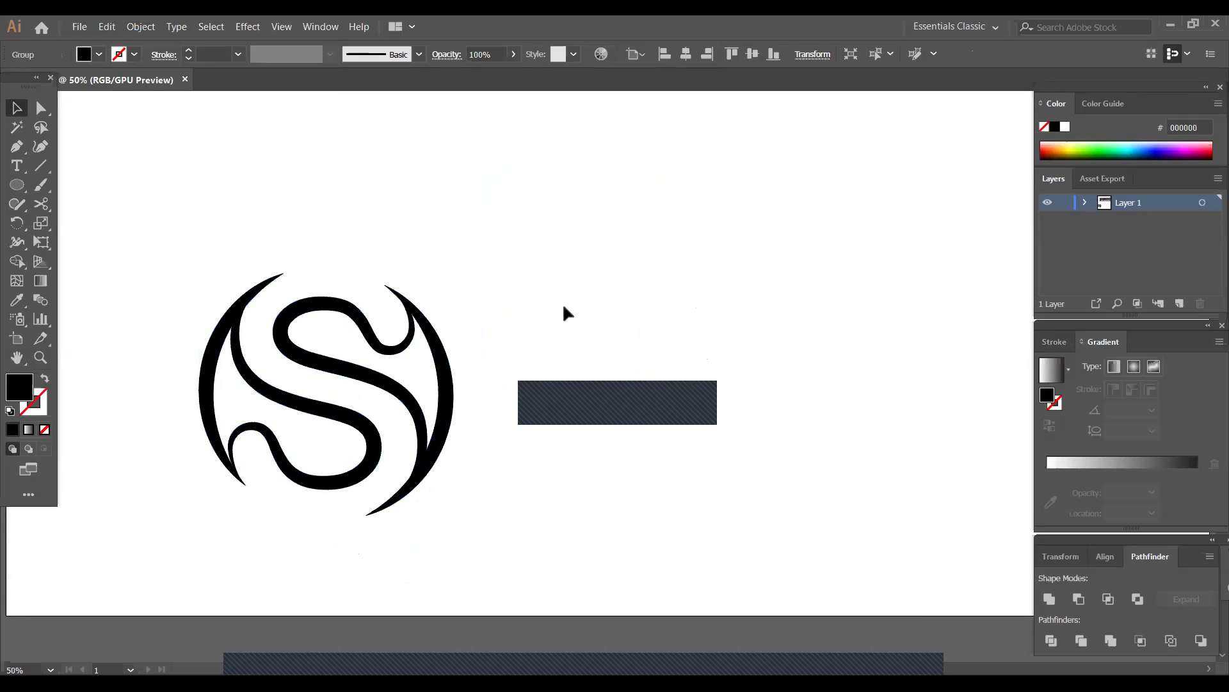
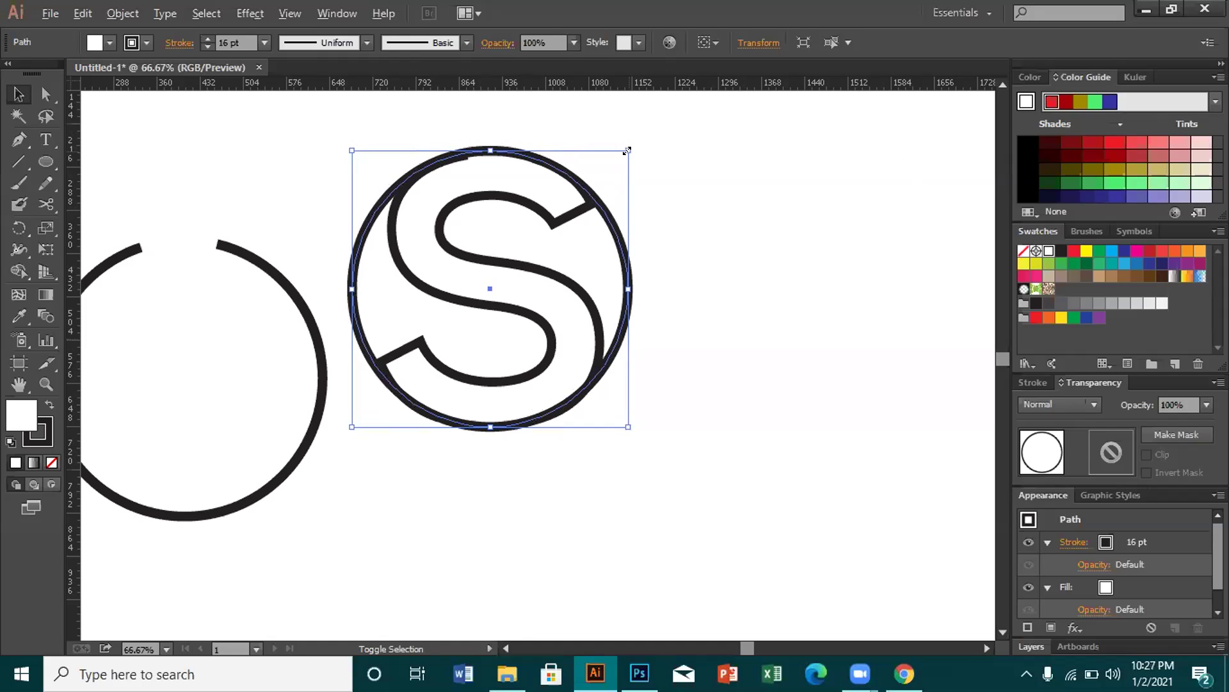
- Scale the circle around the S outline down slightly about its centre, keeping it aligned with the S
drag(627, 145, 626, 152)
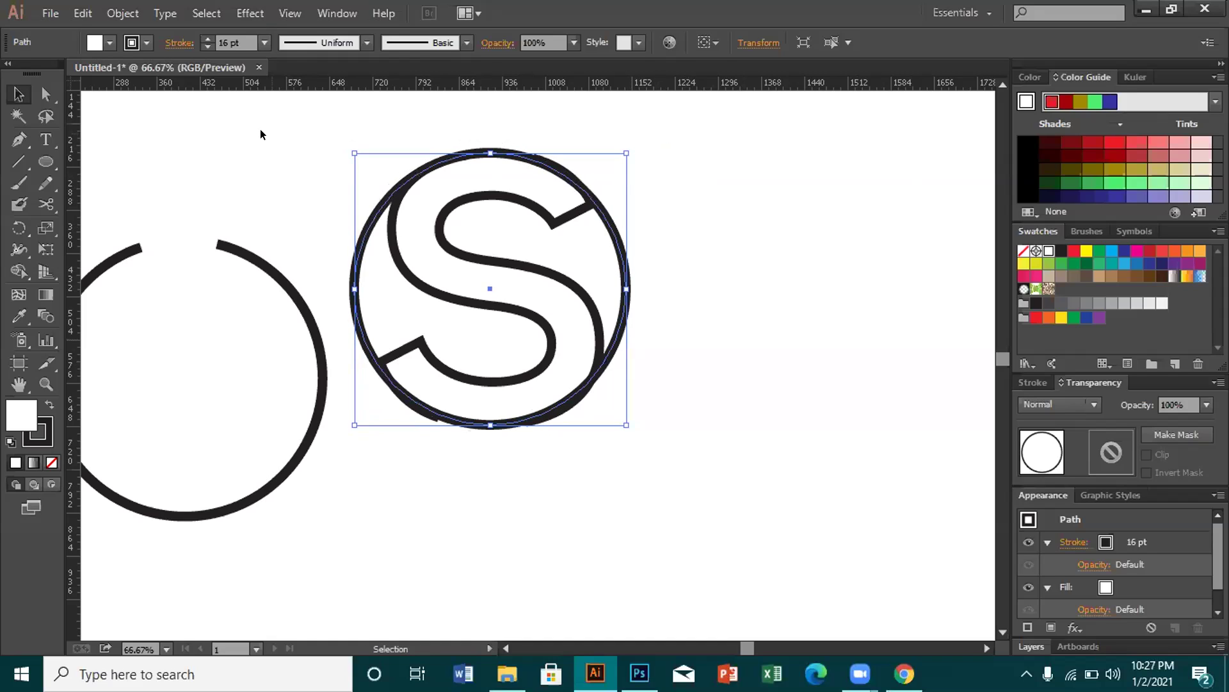
click(118, 137)
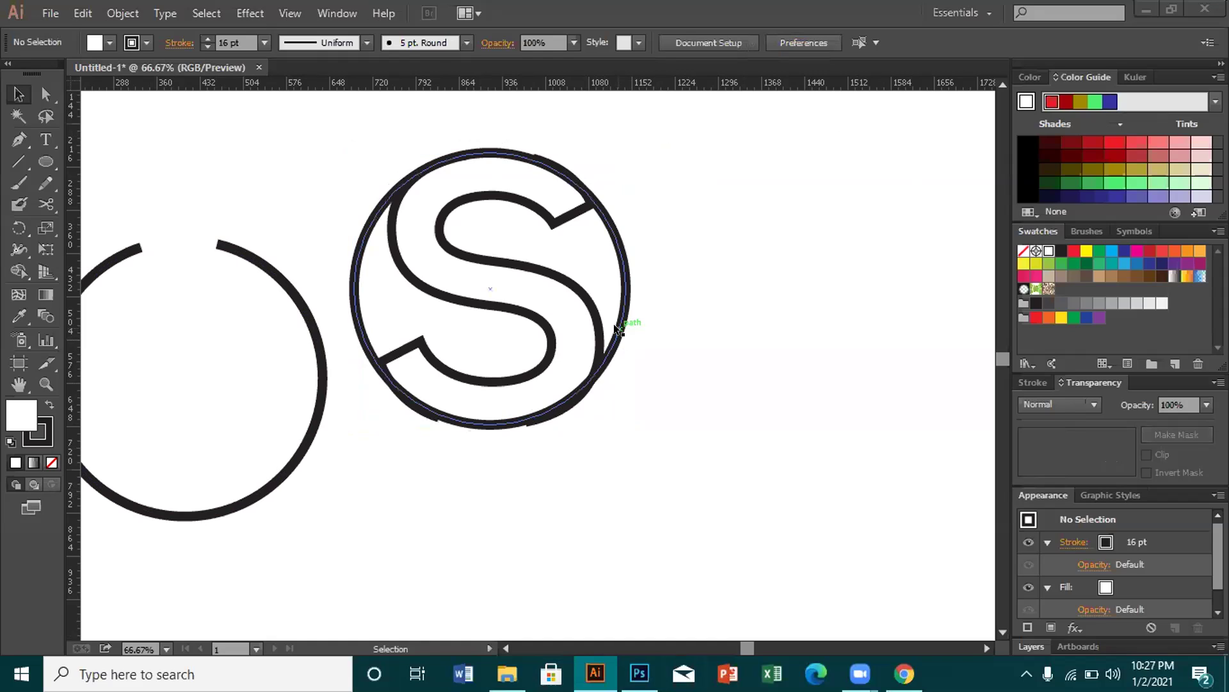
drag(624, 301, 954, 382)
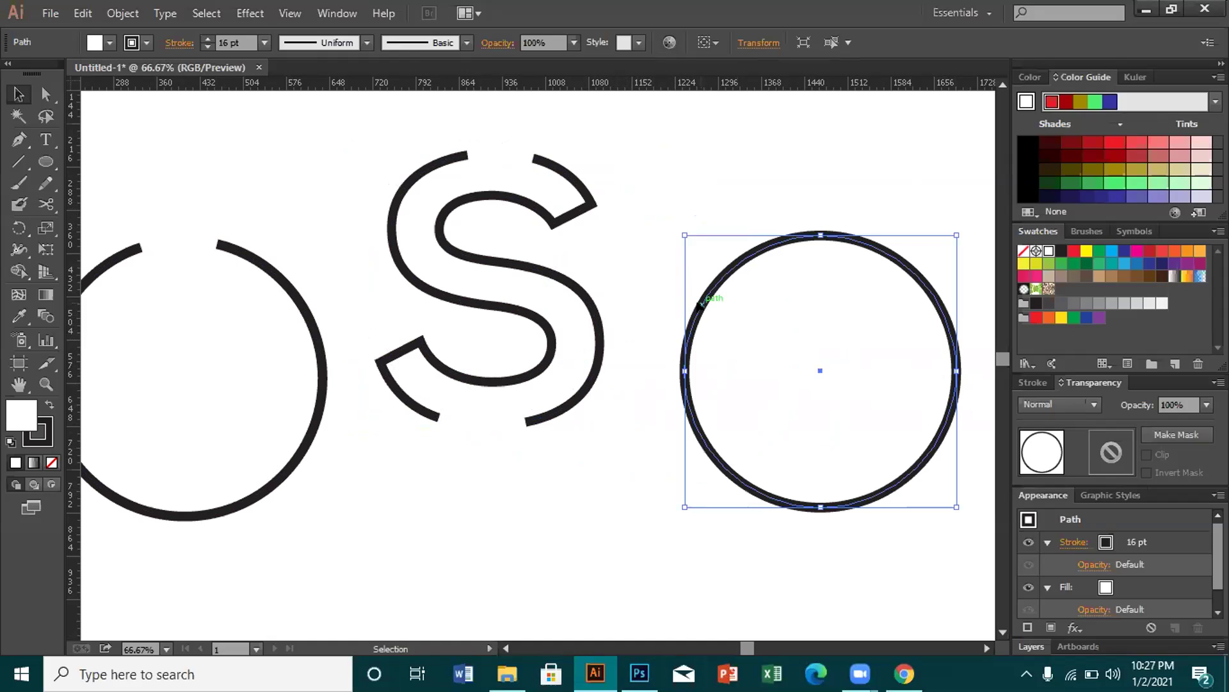
drag(698, 304, 374, 222)
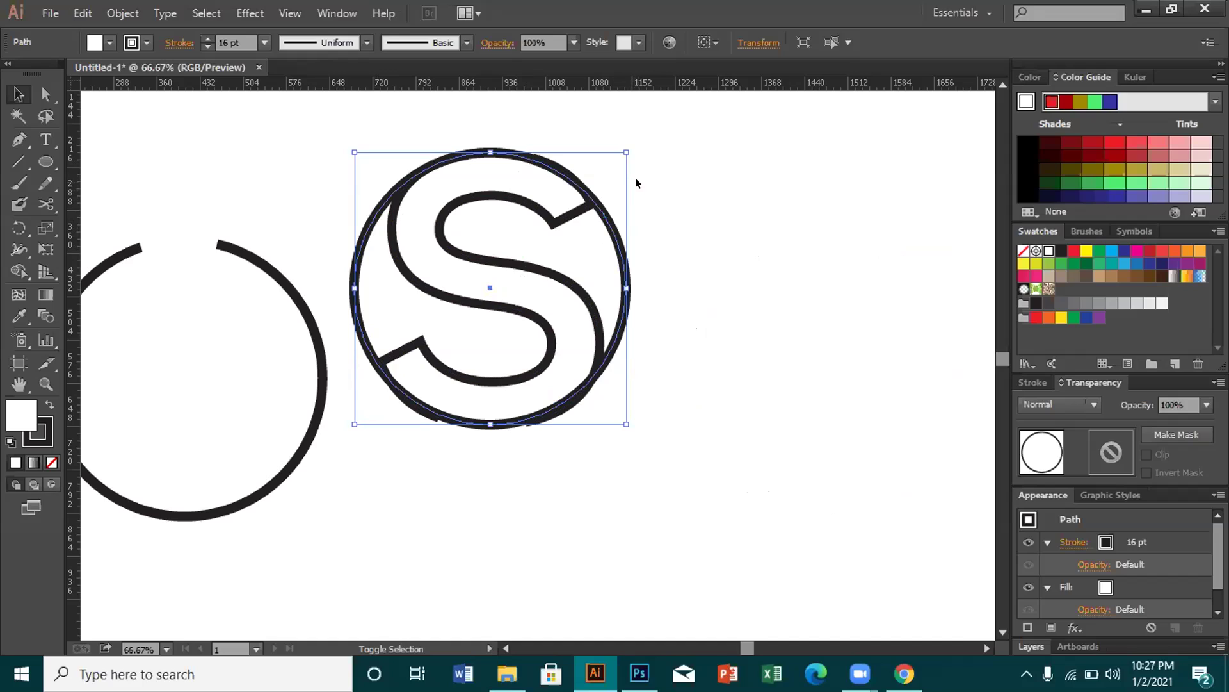
drag(624, 150, 629, 154)
click(677, 182)
- Delete the spare open-topped circle beside the S emblem
drag(289, 172, 376, 441)
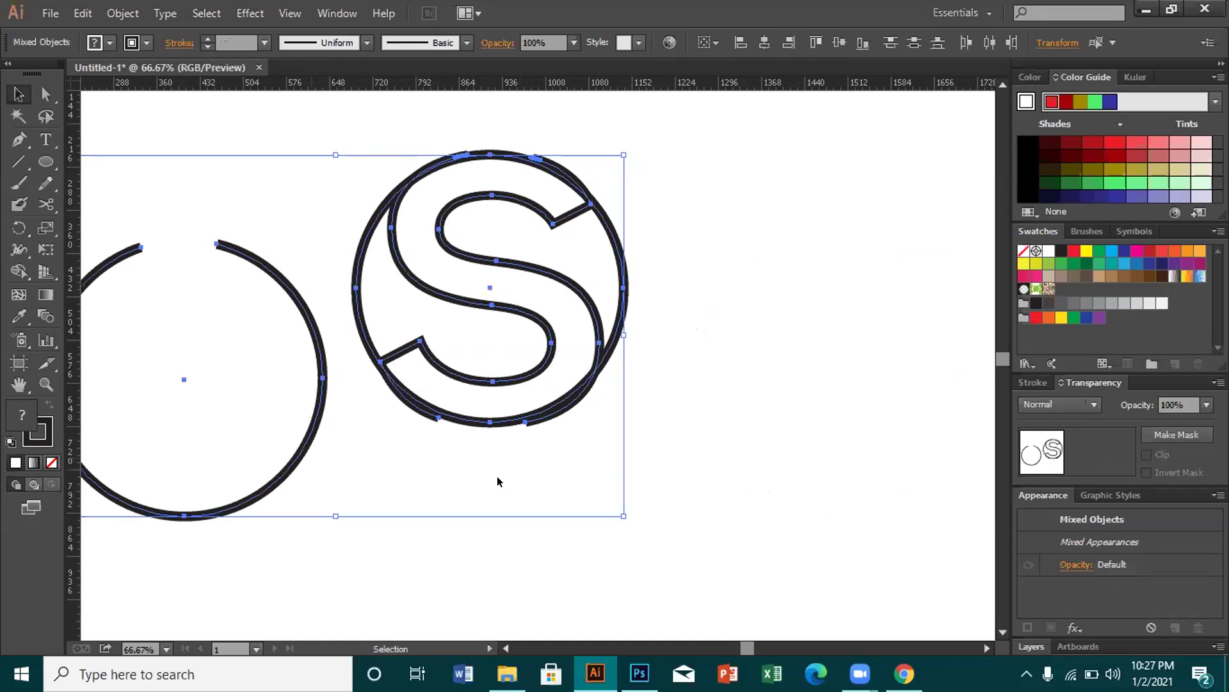
click(694, 453)
click(319, 422)
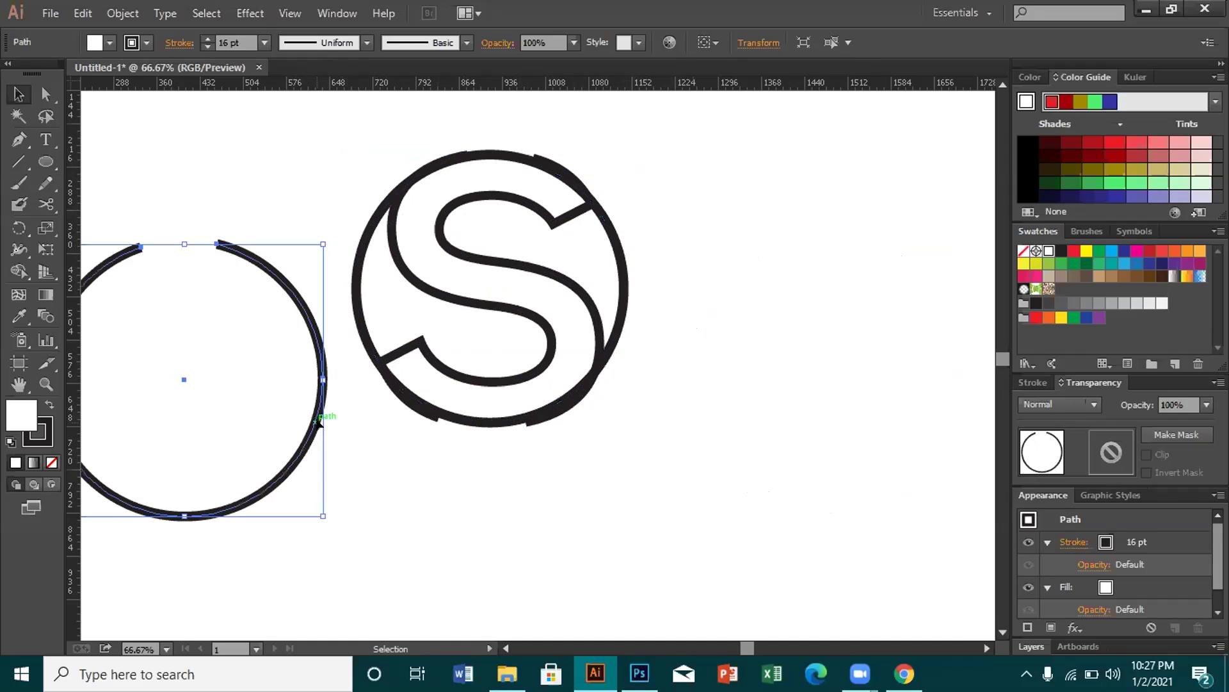
key(Delete)
drag(302, 173, 643, 484)
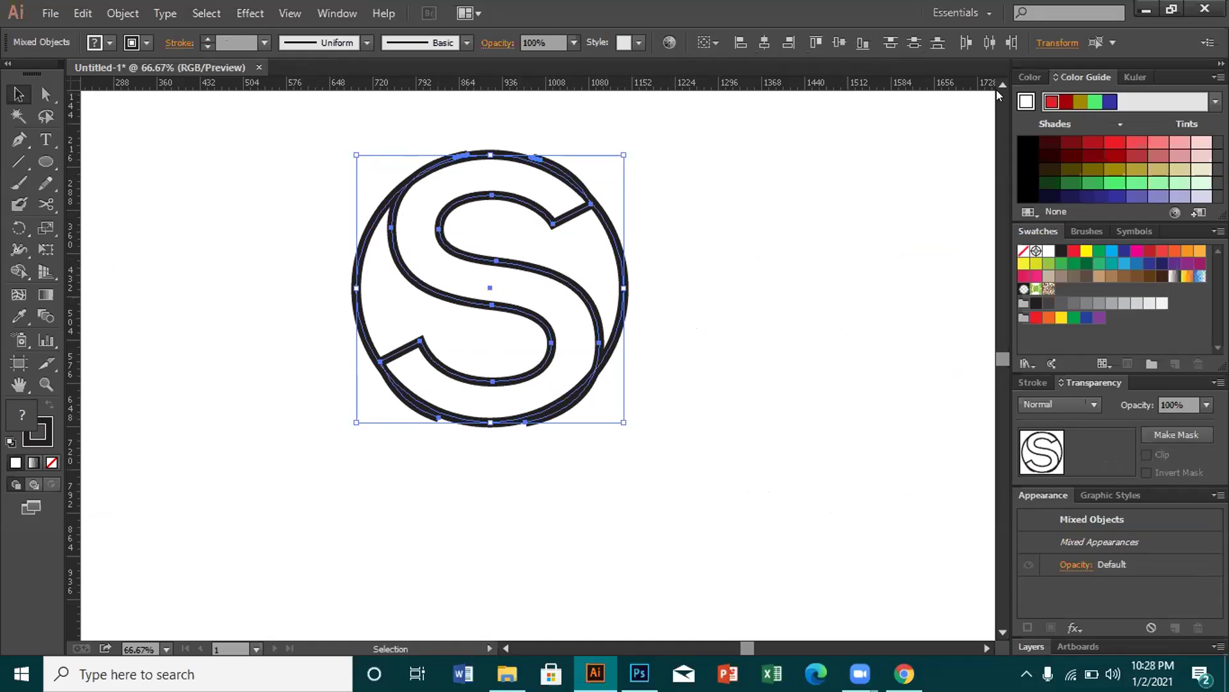
click(912, 287)
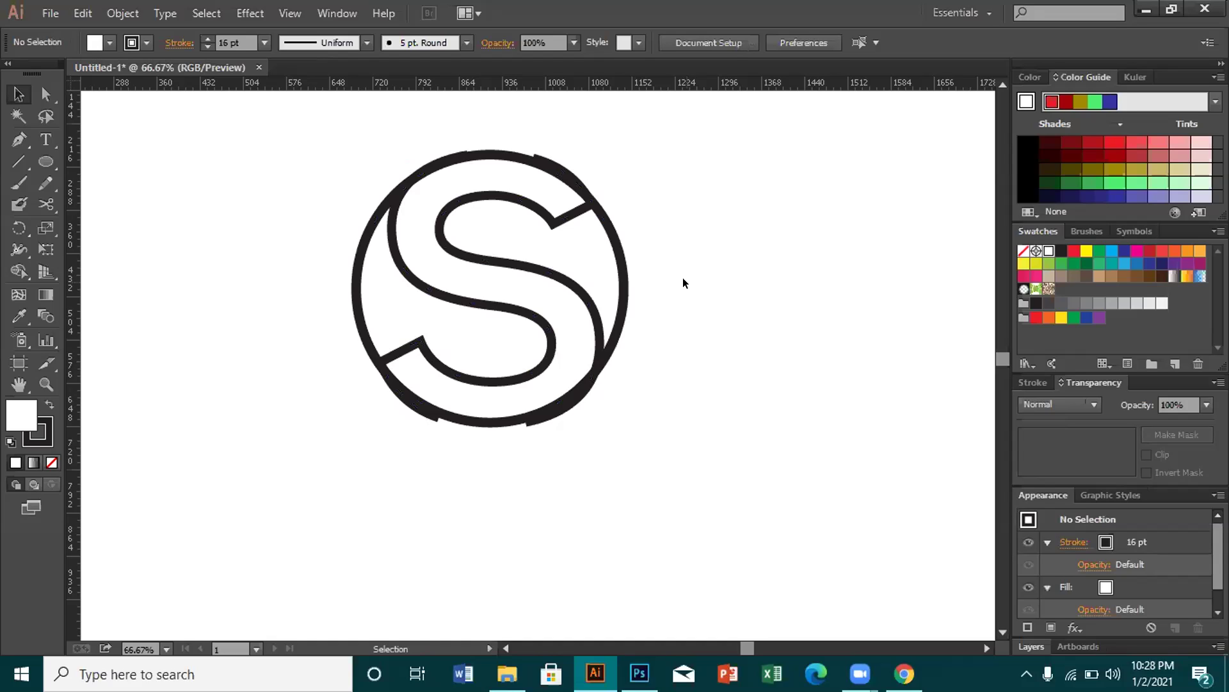
- Scale the S outline down slightly about its centre to fit inside the circle
click(592, 310)
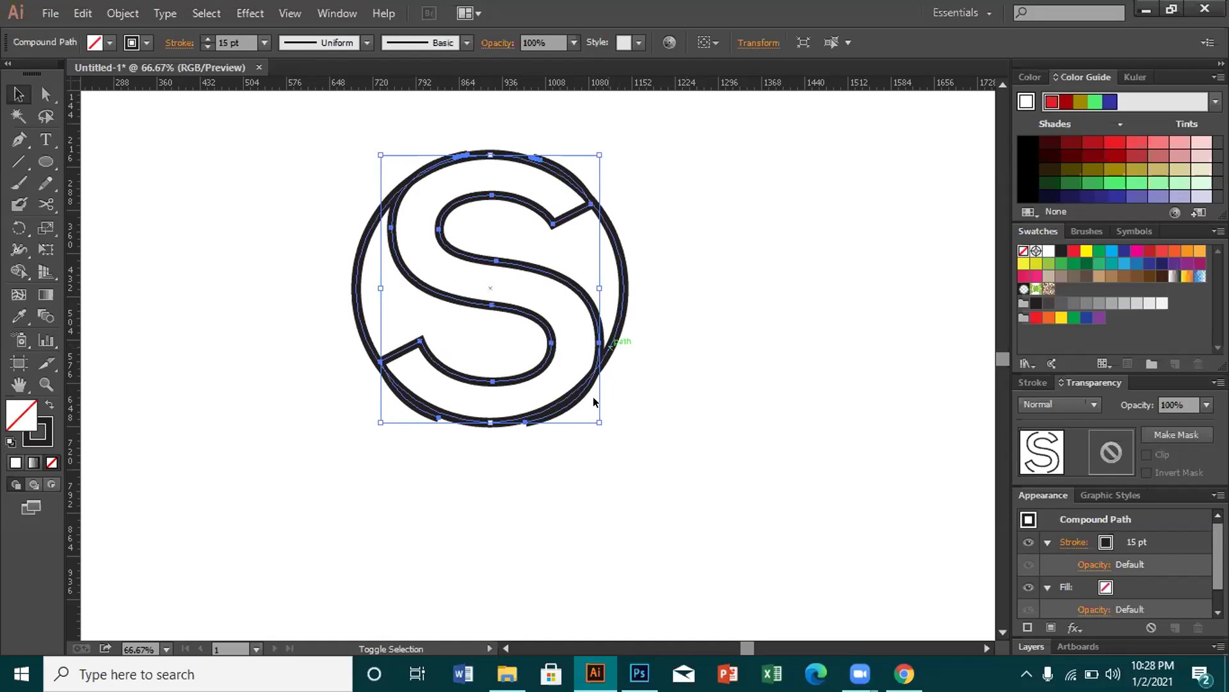
drag(596, 416, 594, 415)
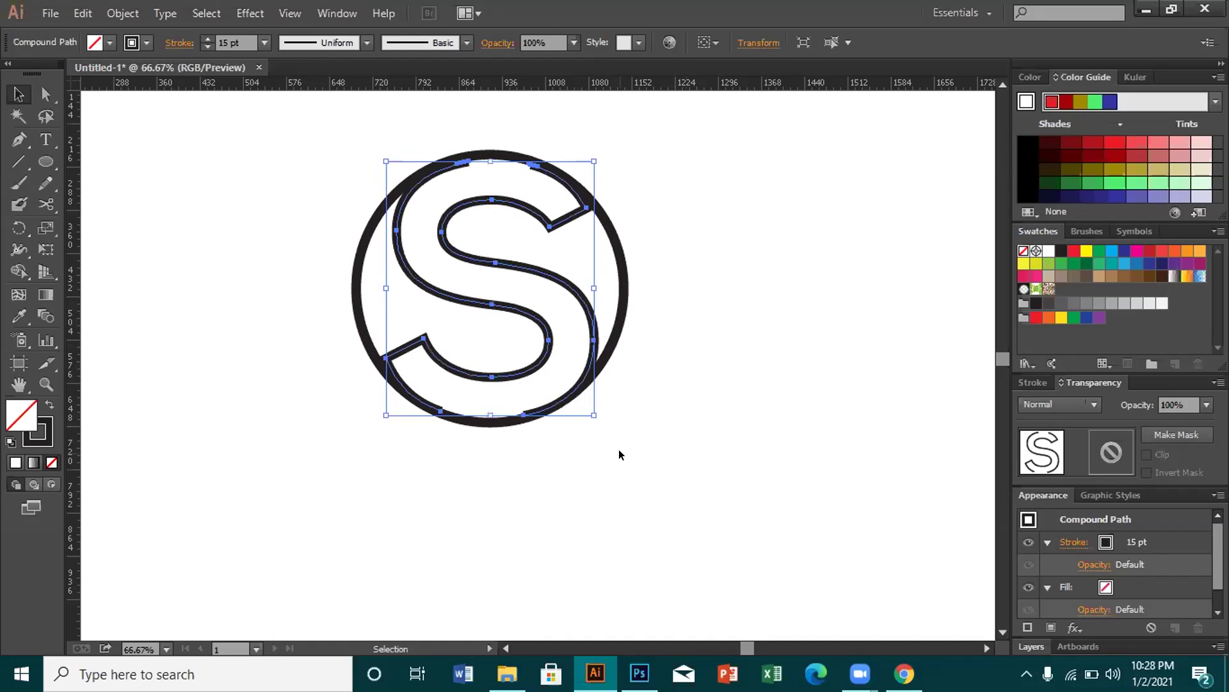
click(619, 453)
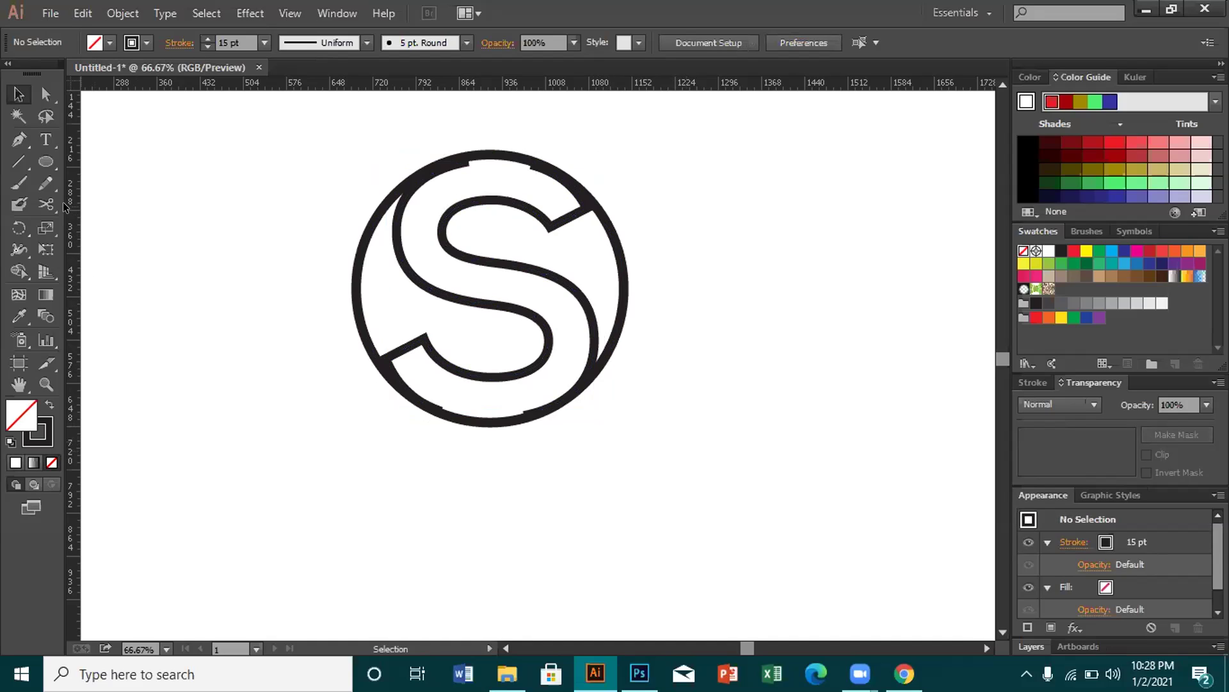
- Cut the circle with the Scissors tool at the right end of the S's bottom opening
click(355, 285)
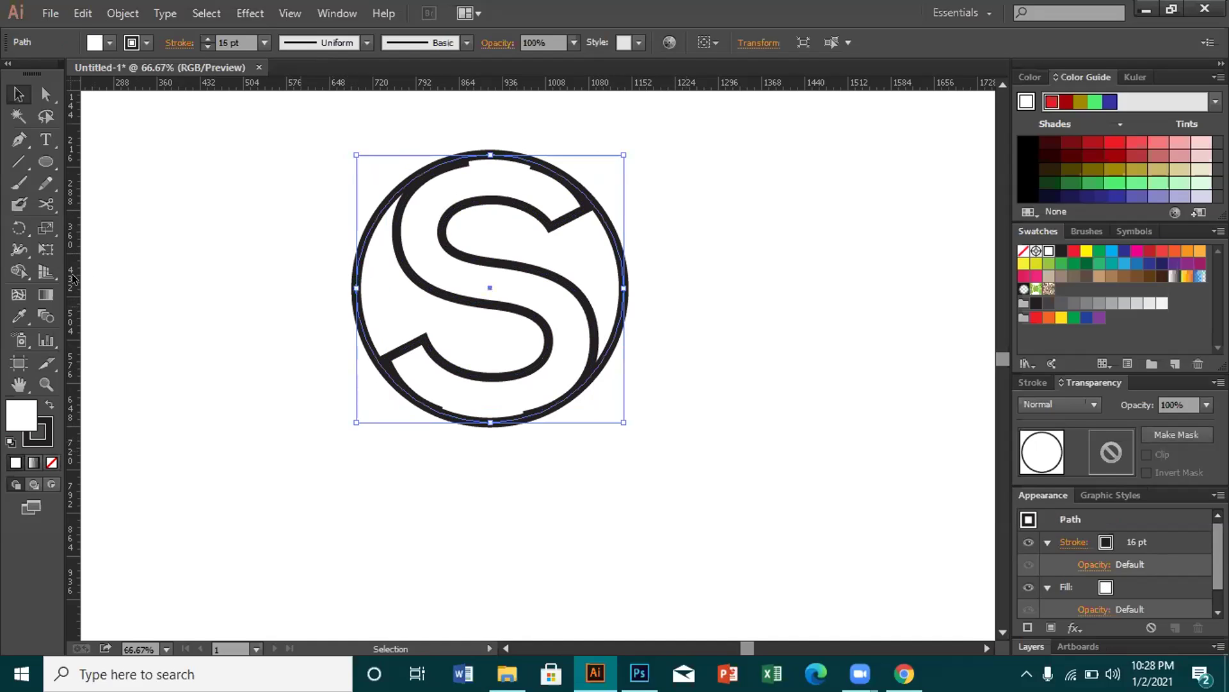
click(45, 203)
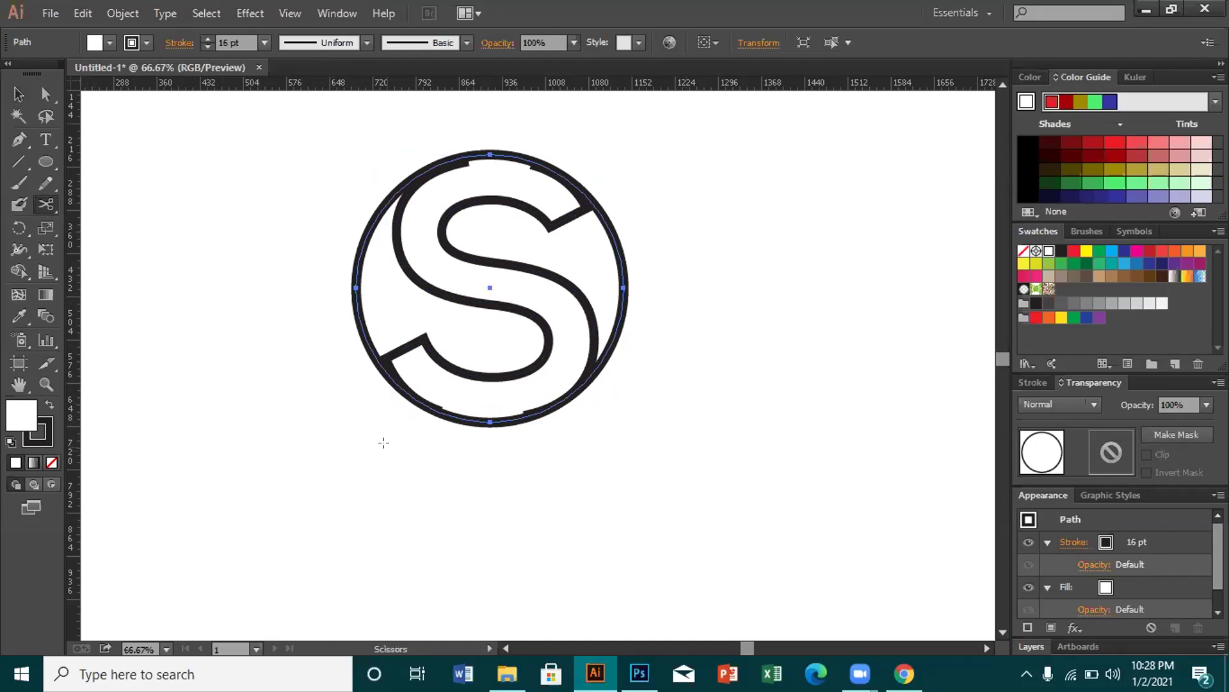
click(441, 412)
click(443, 412)
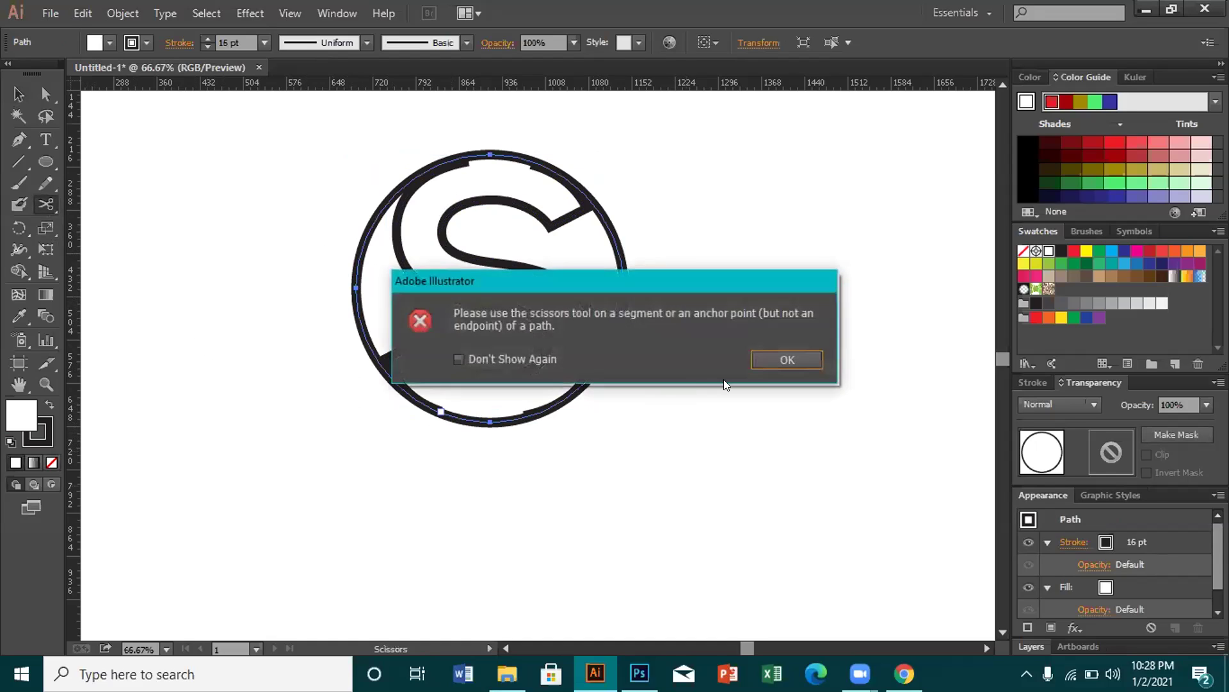
click(786, 359)
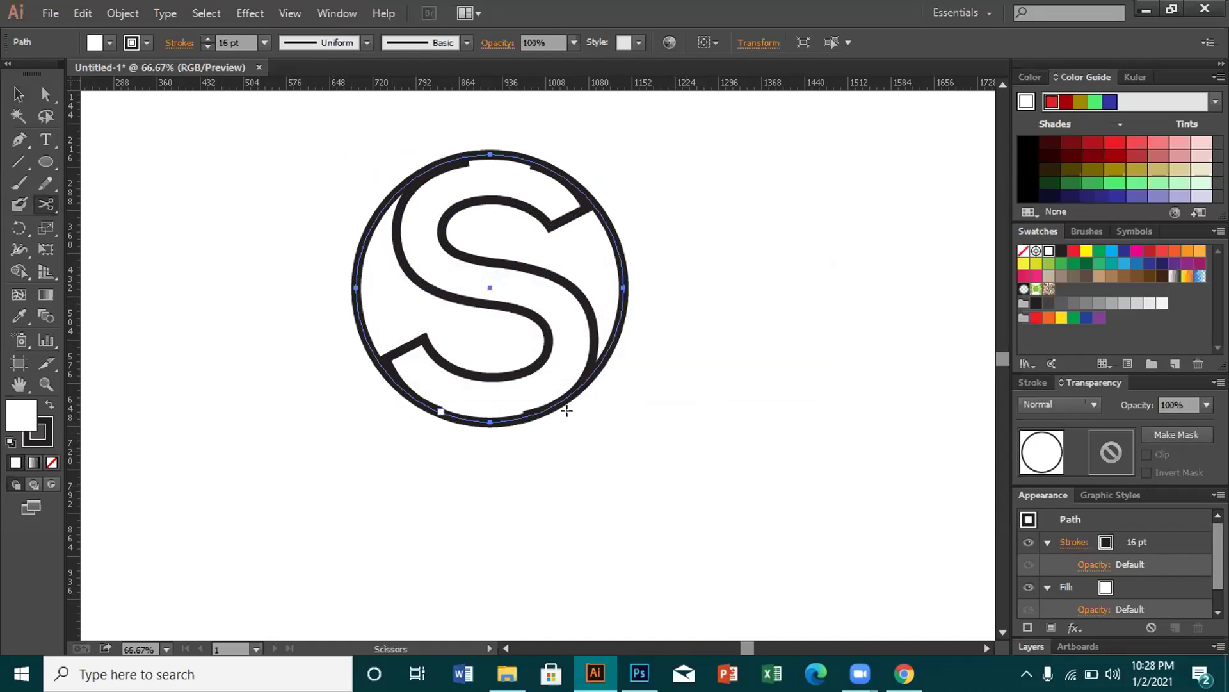
click(522, 420)
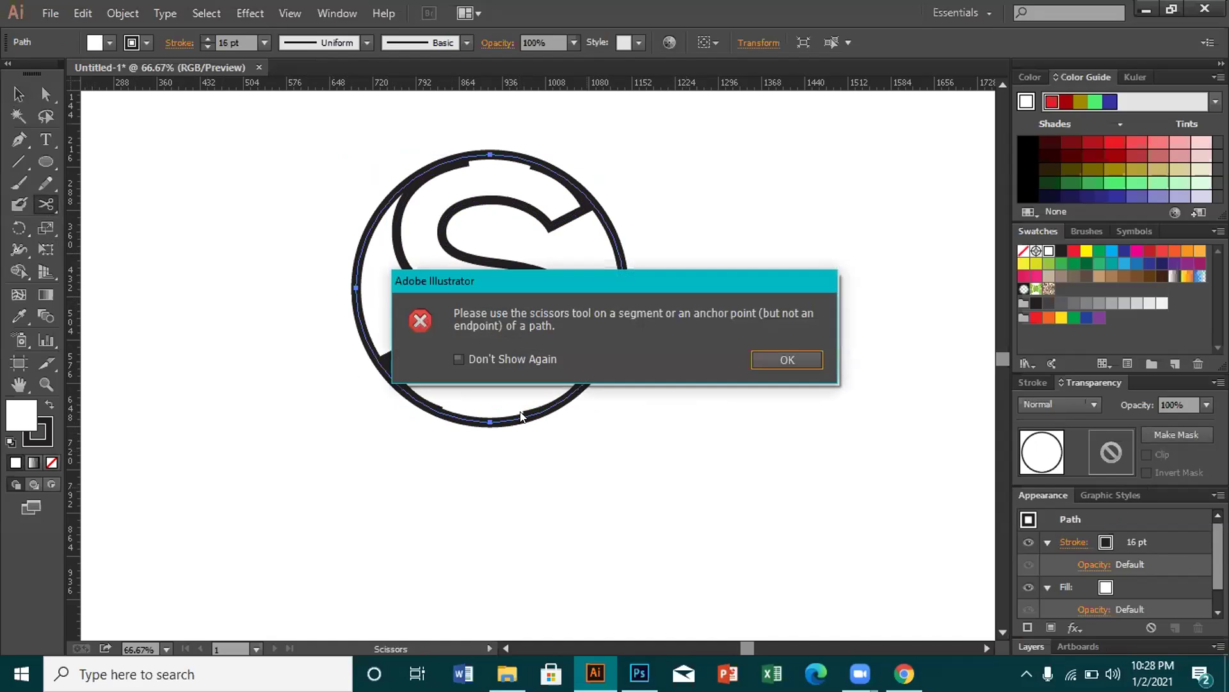
key(Return)
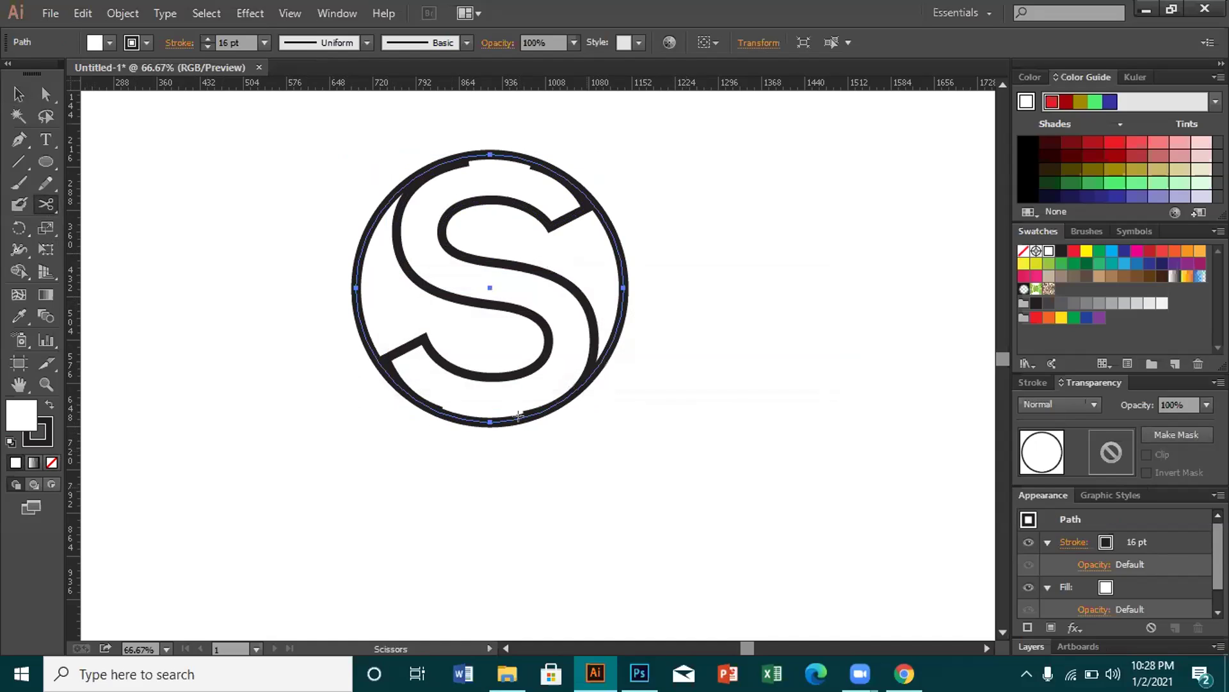
click(519, 415)
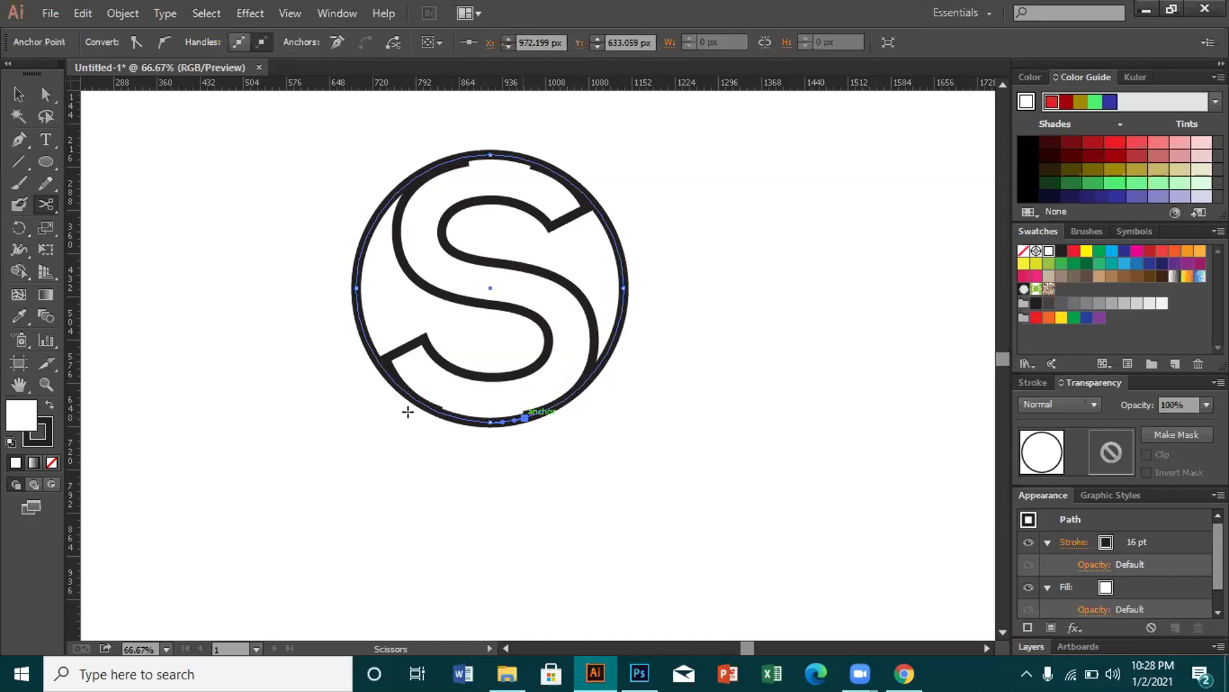
- Try to cut the circle at the left end of the S's bottom opening
click(440, 412)
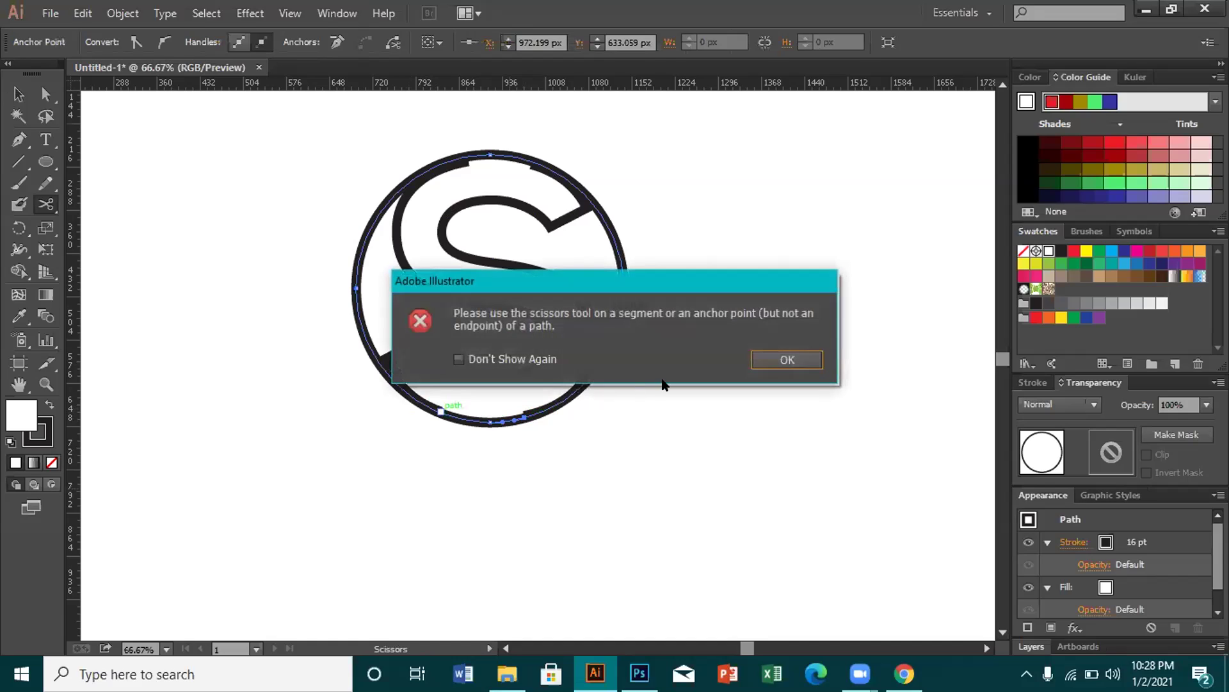
click(754, 359)
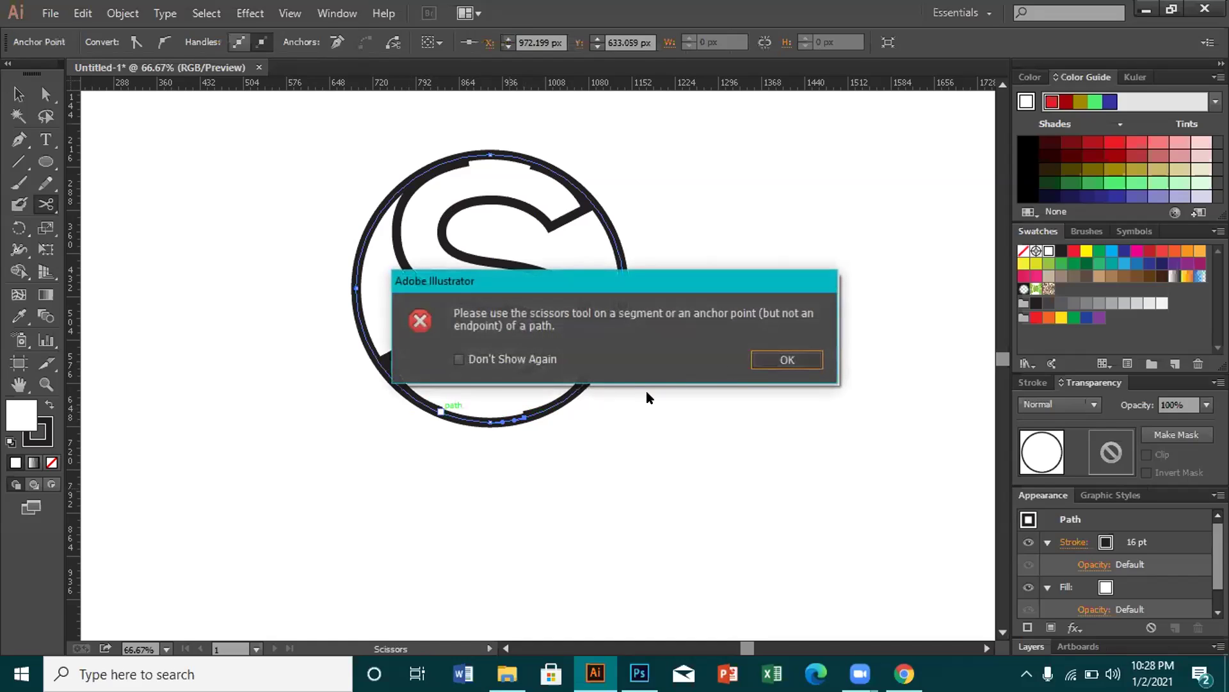
click(441, 412)
click(757, 360)
click(439, 413)
click(756, 359)
key(v)
click(221, 390)
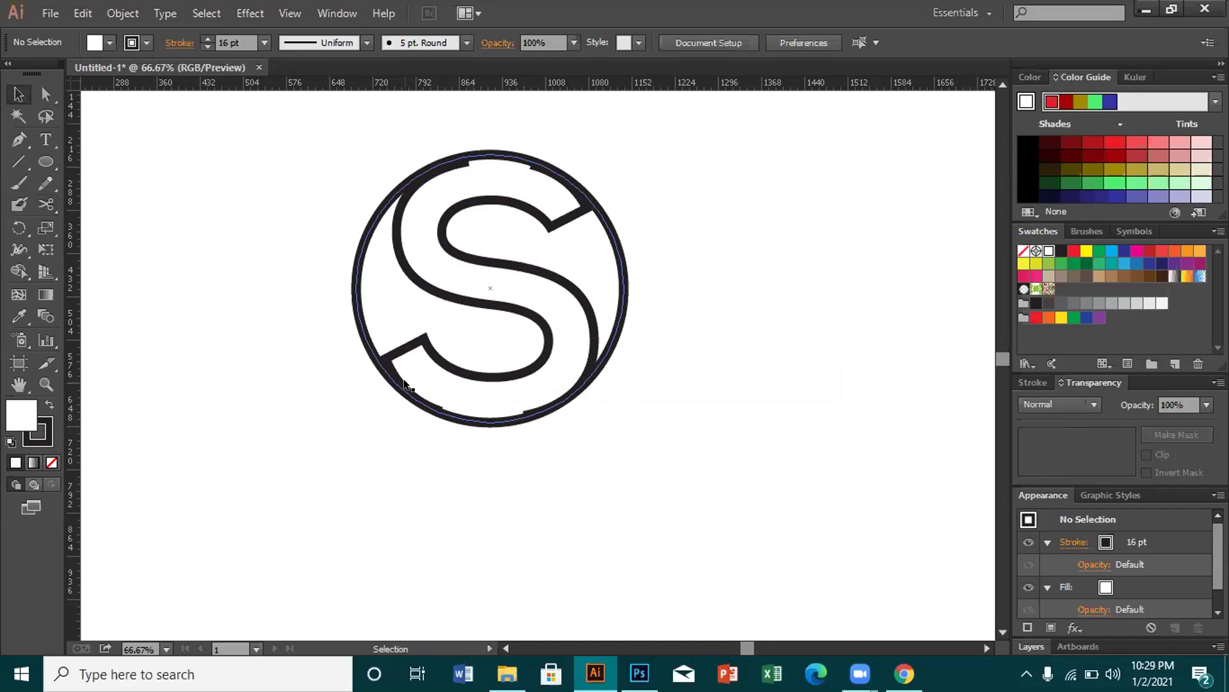
- Cut the circle with the Scissors tool at both ends of the S's top opening
click(46, 203)
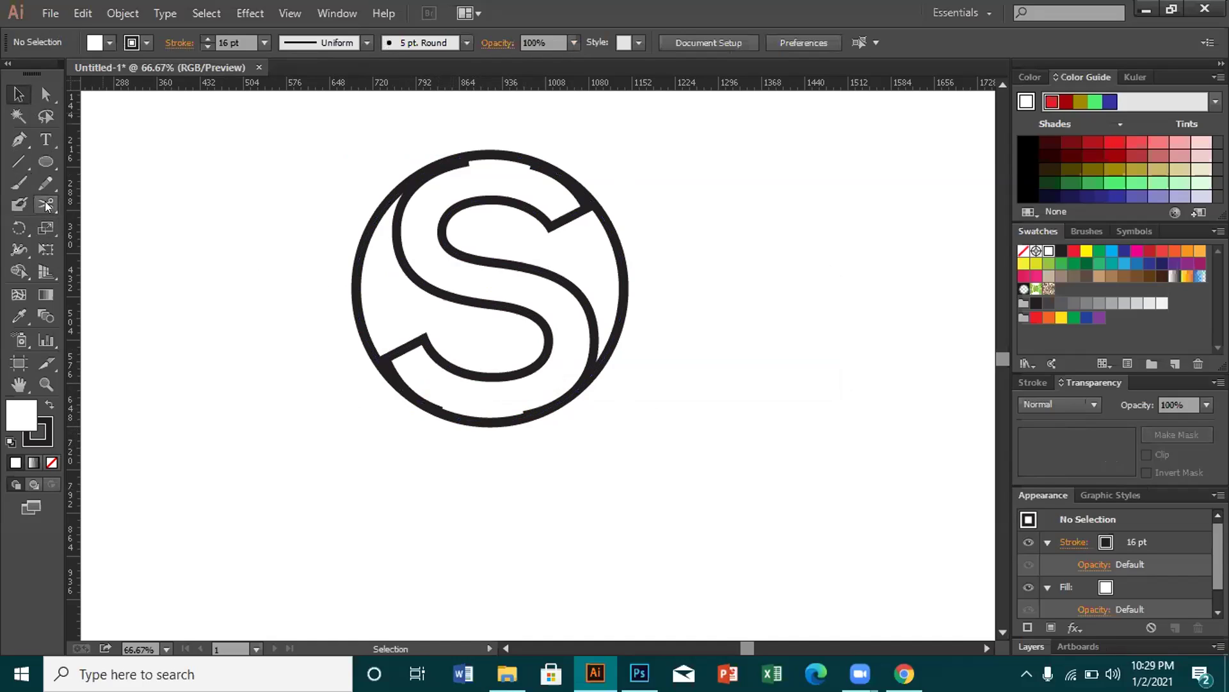
click(13, 92)
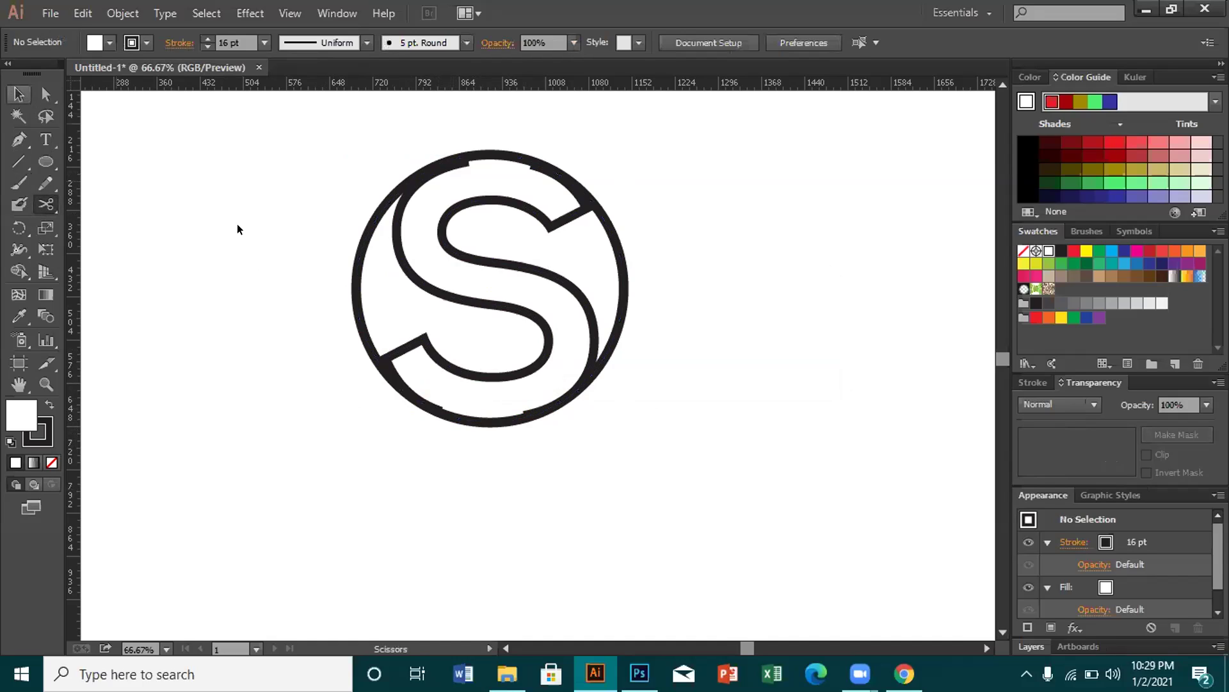
click(363, 266)
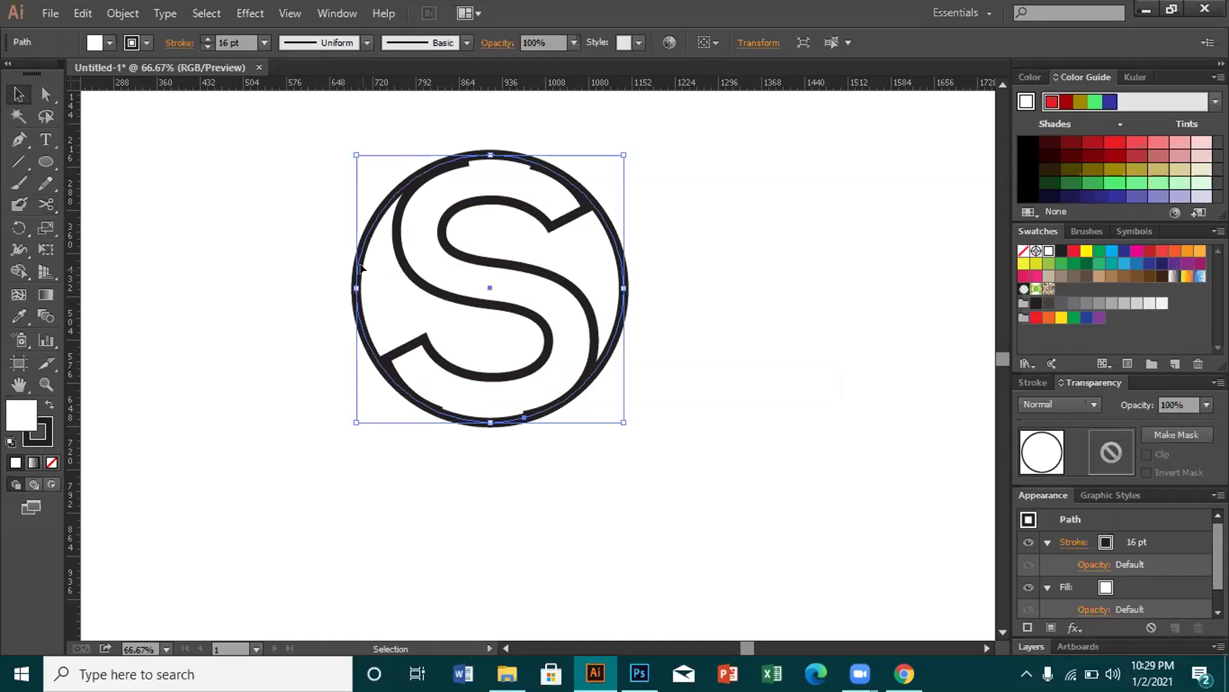
click(46, 203)
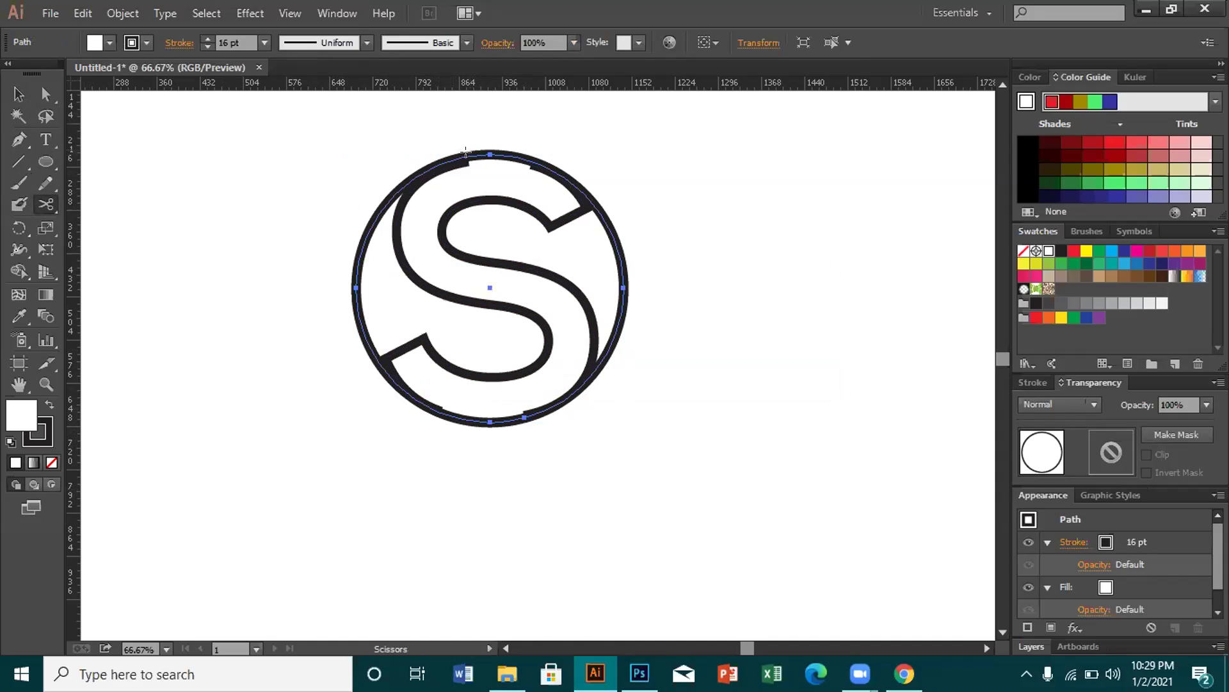
key(ctrl+plus)
key(ctrl+plus)
key(ctrl+plus)
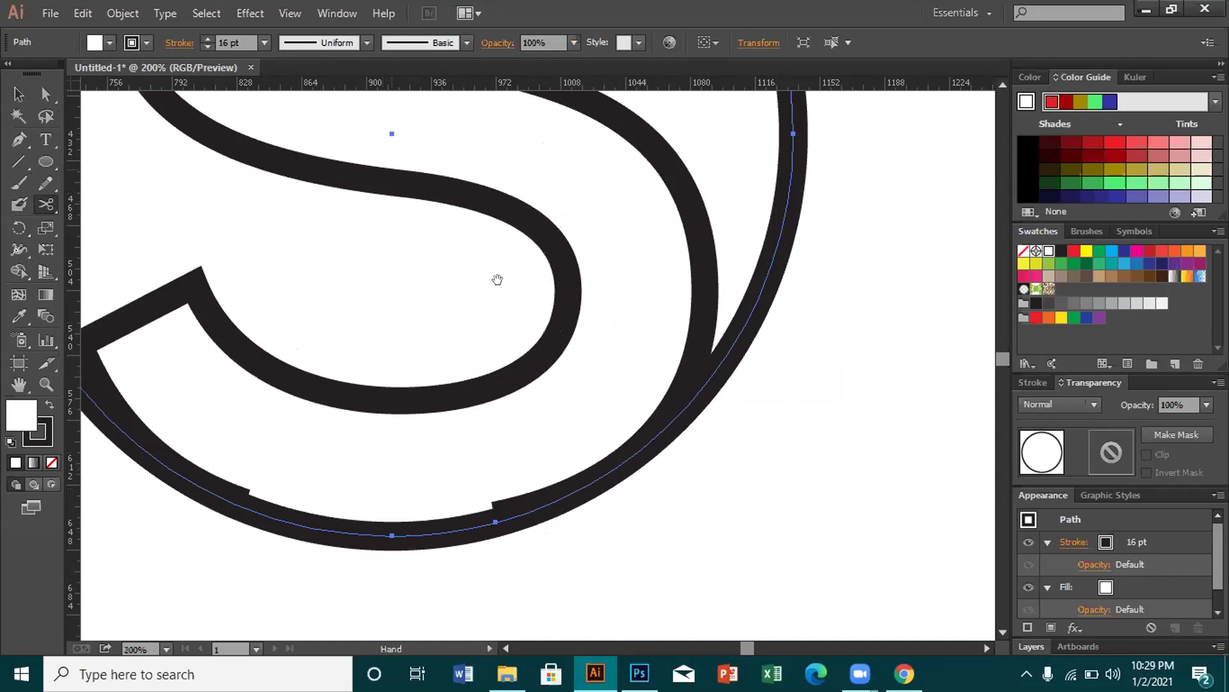
scroll(497, 277, up, 8)
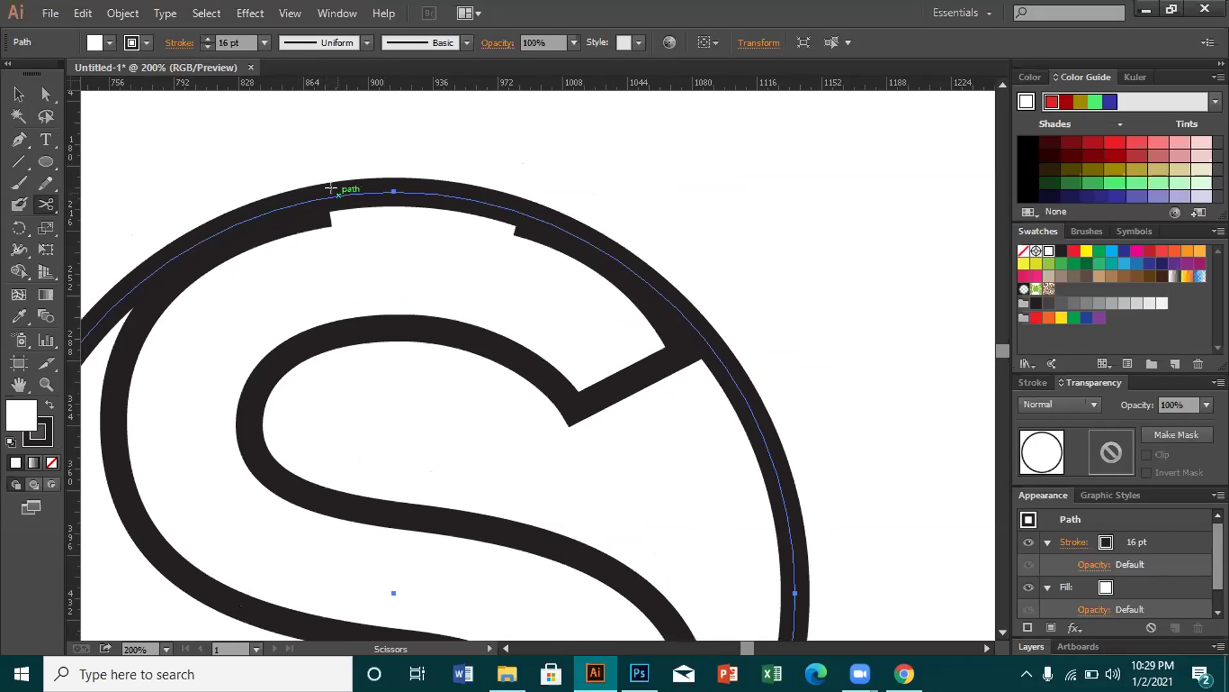
click(338, 191)
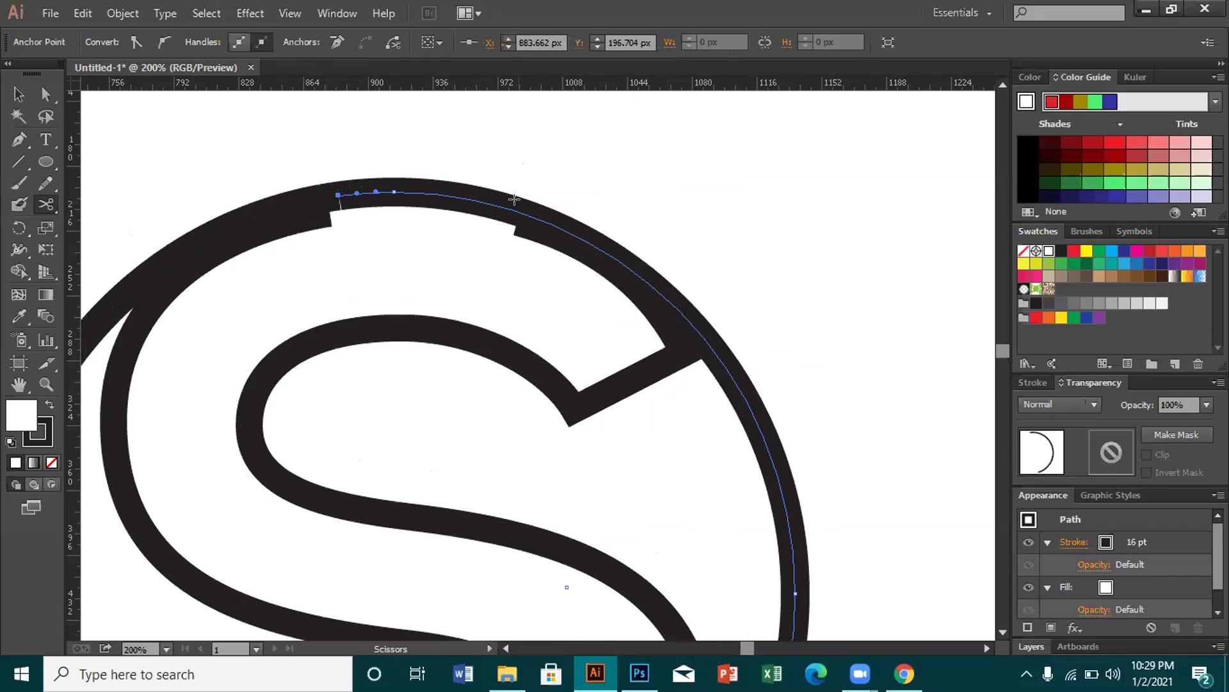
click(512, 204)
- Delete the short circle arc that bridges the S's top opening
click(19, 94)
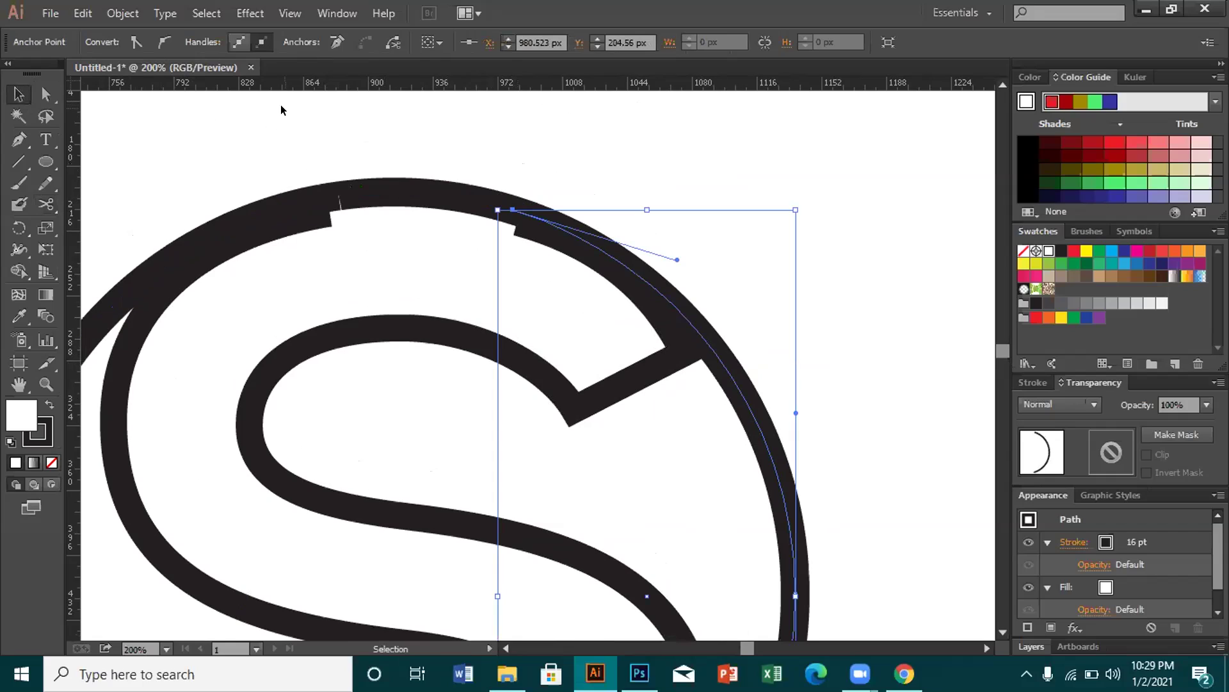
click(405, 198)
key(Delete)
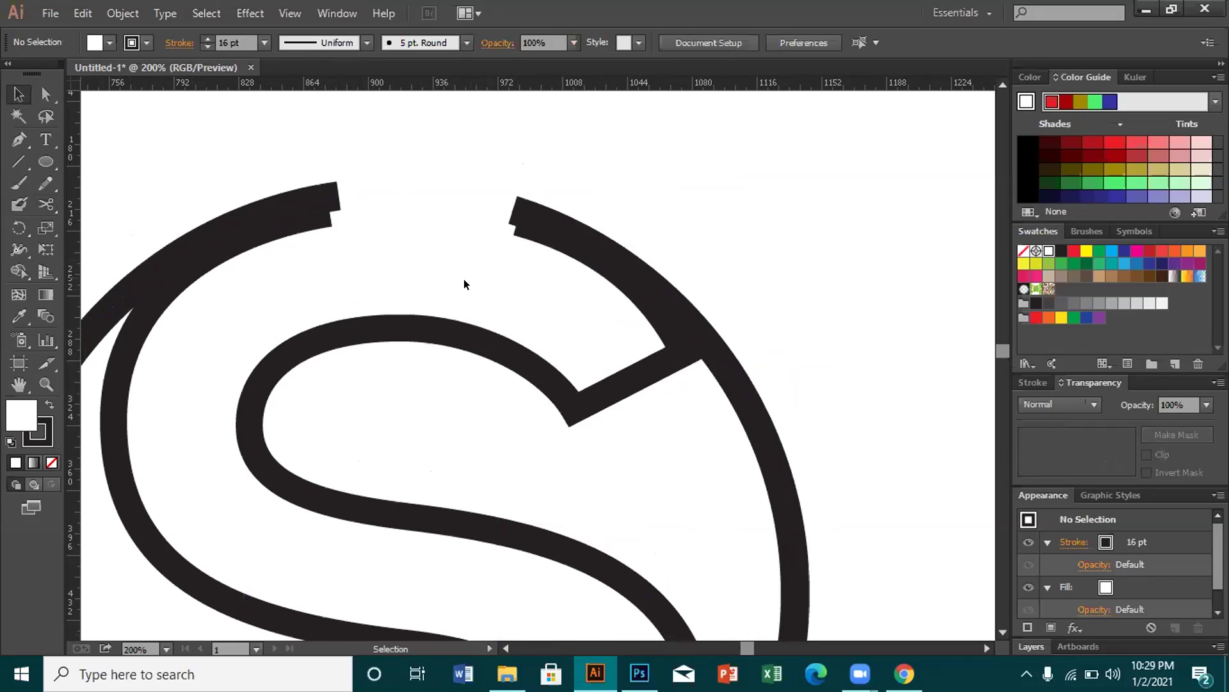
- Cut the remaining circle path with the Scissors tool at the left end of the S's bottom opening
scroll(497, 239, down, 5)
scroll(486, 387, left, 3)
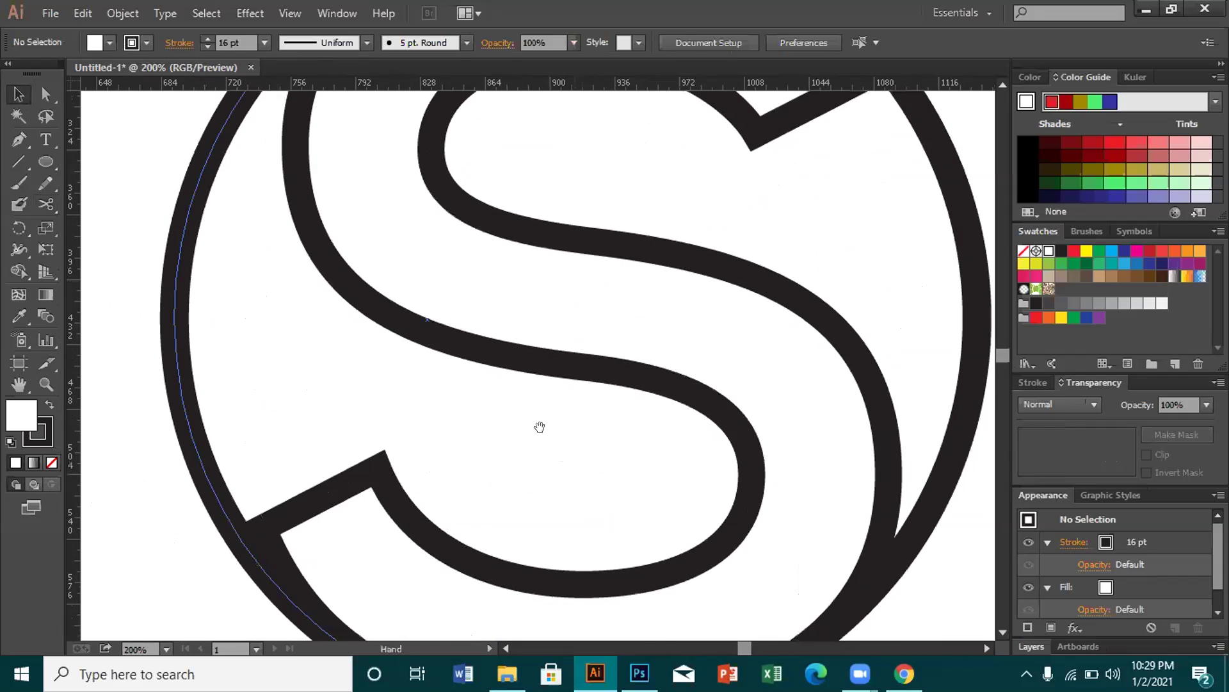
scroll(546, 357, down, 3)
scroll(441, 294, right, 2)
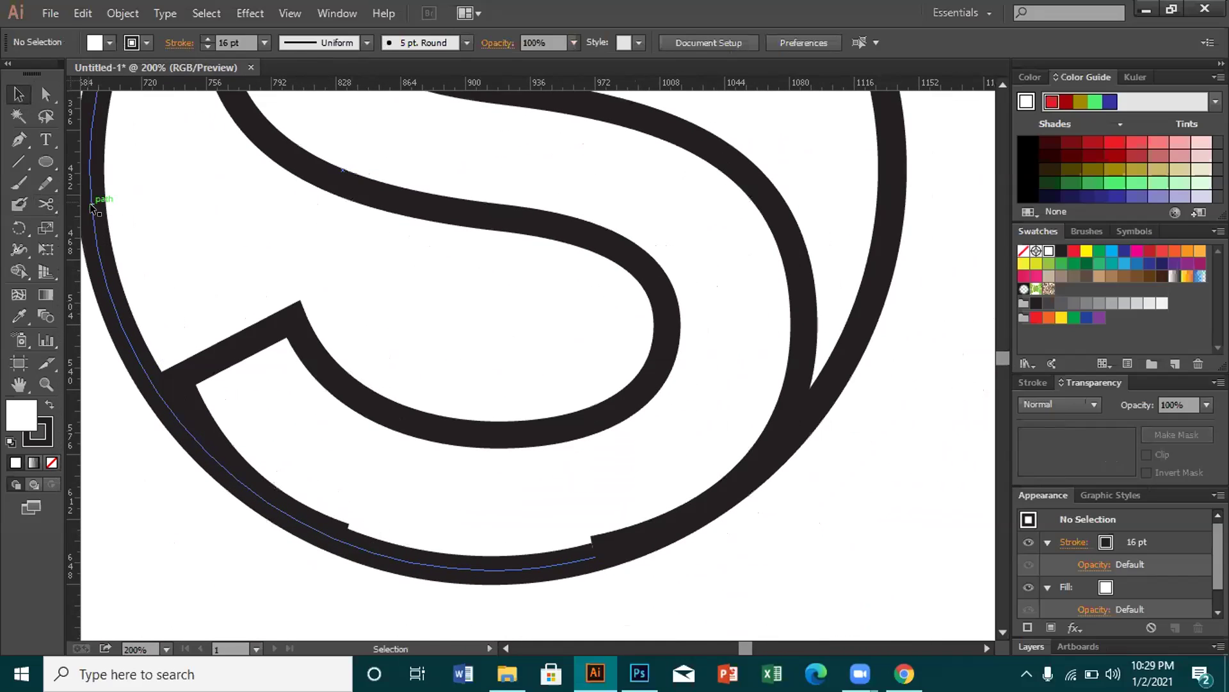
click(130, 352)
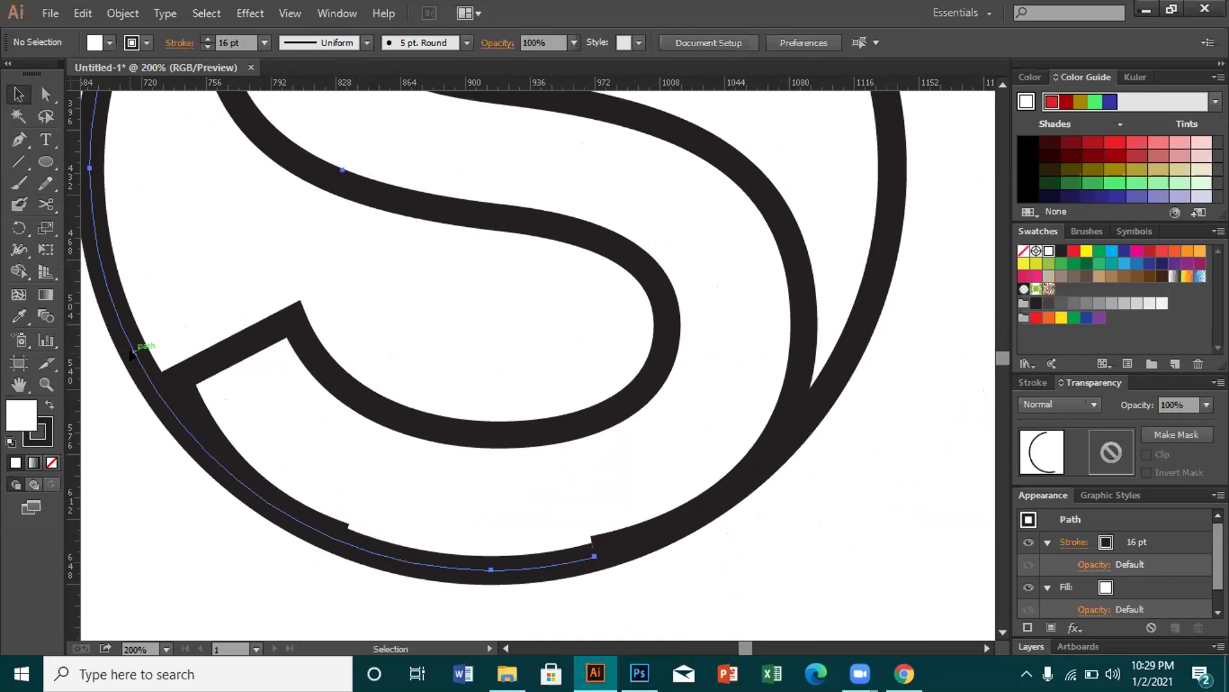
click(45, 205)
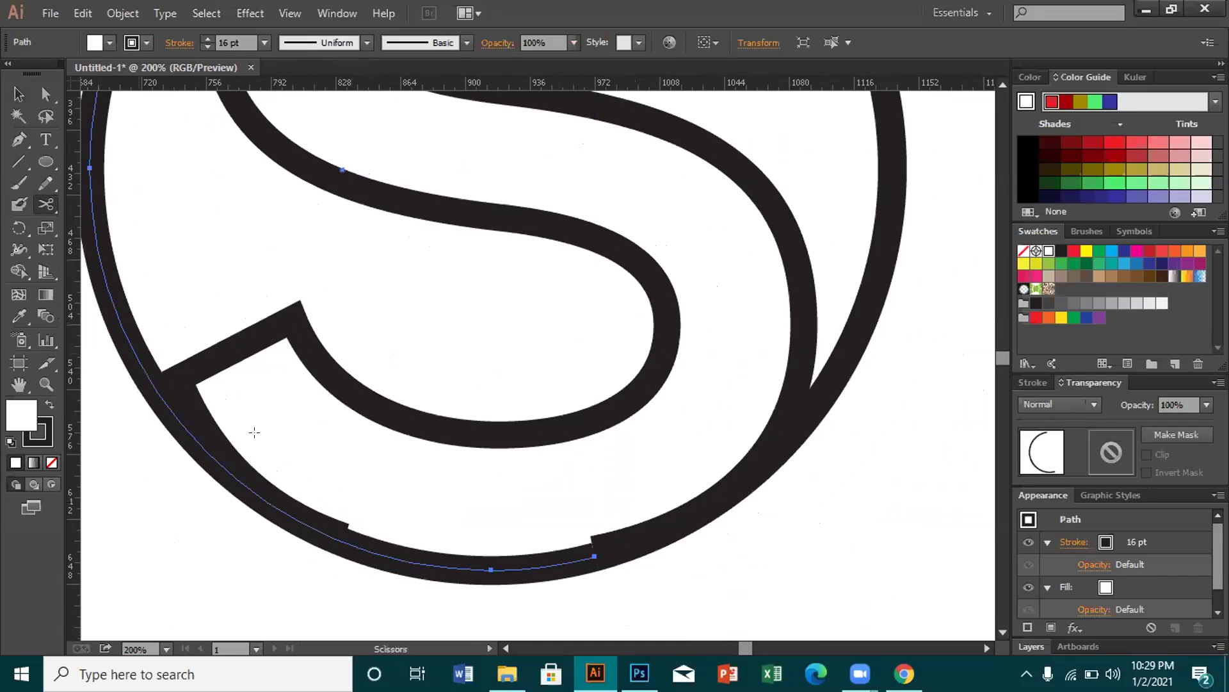
click(349, 544)
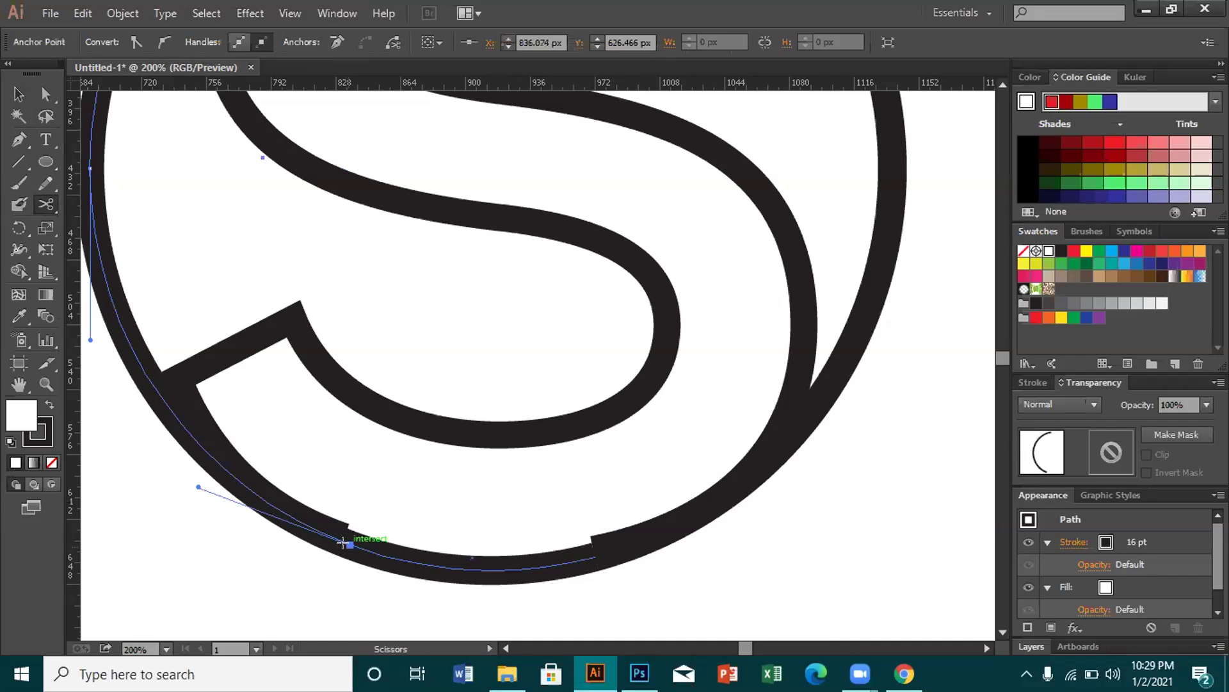
click(587, 553)
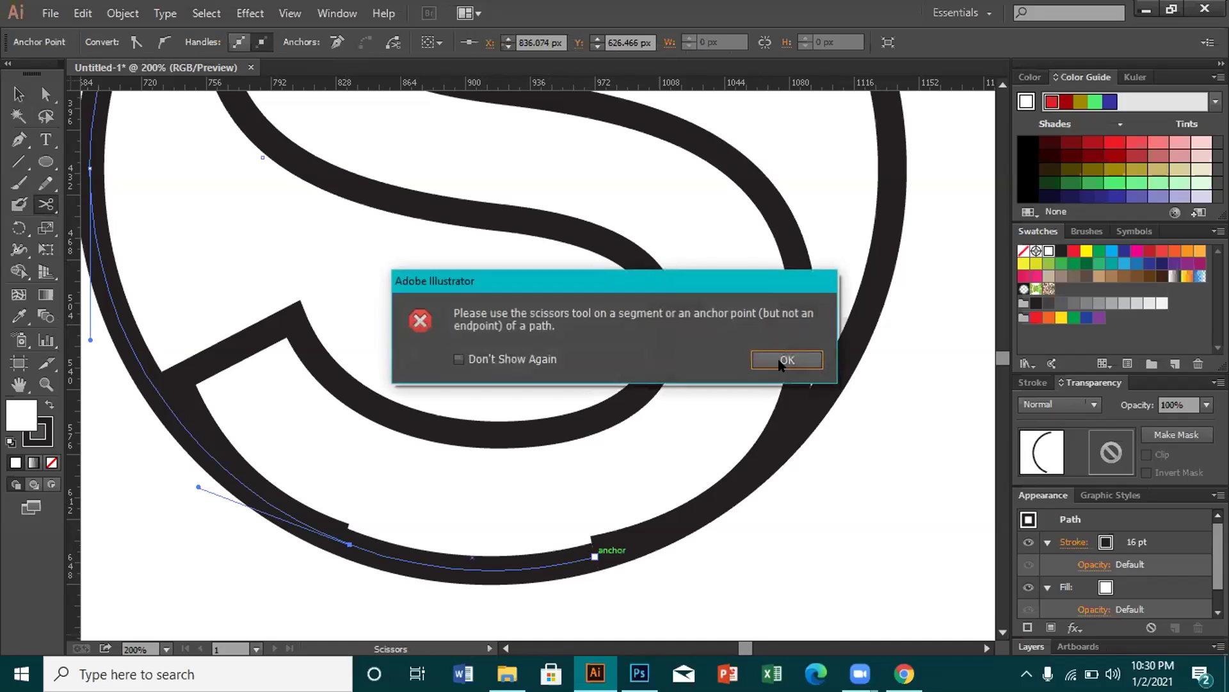
key(Return)
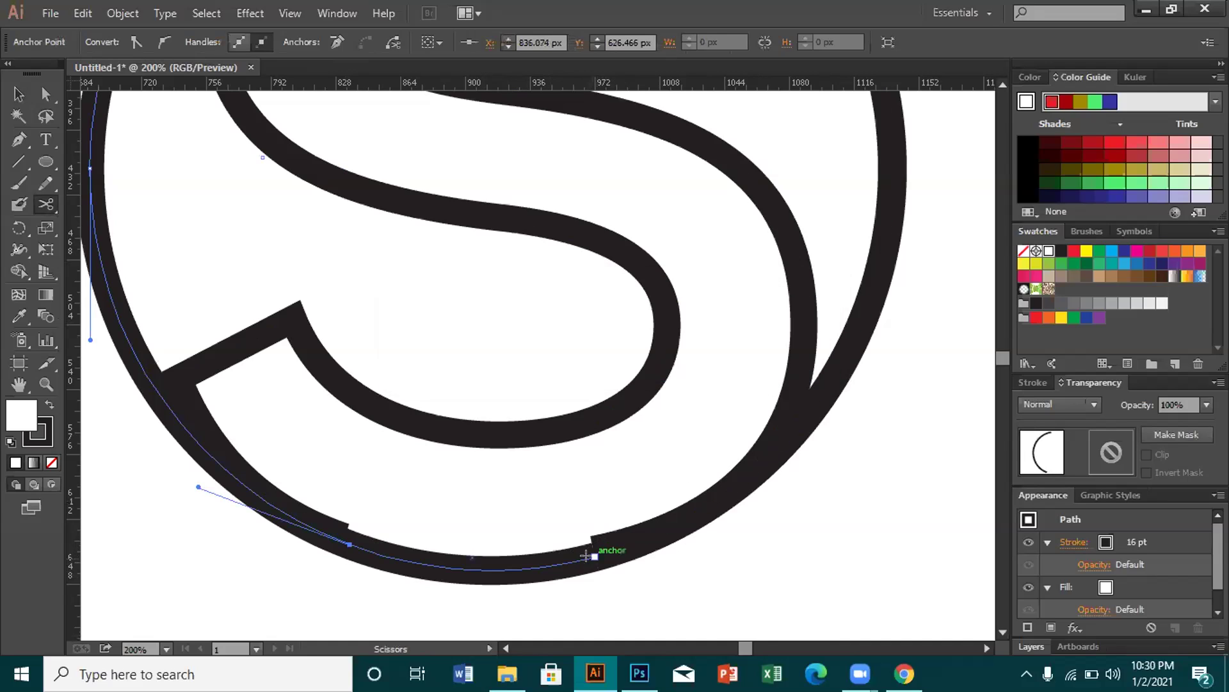
- Delete the short circle arc that bridges the S's bottom opening
click(23, 96)
click(475, 568)
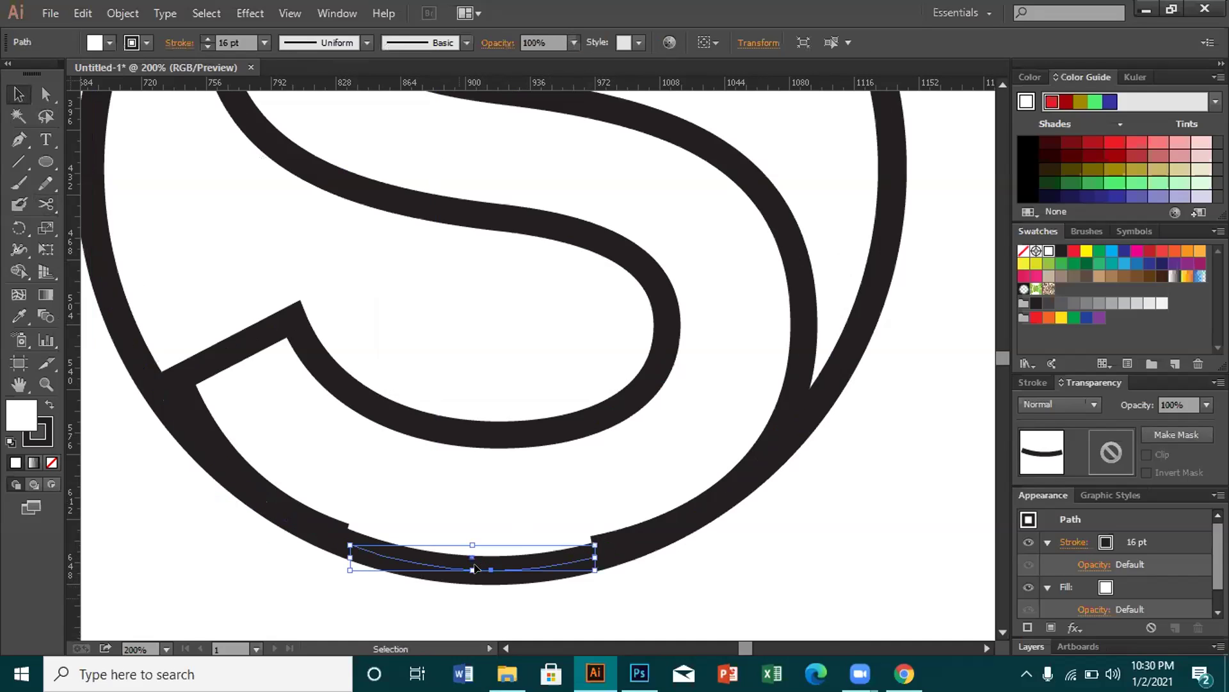
key(Delete)
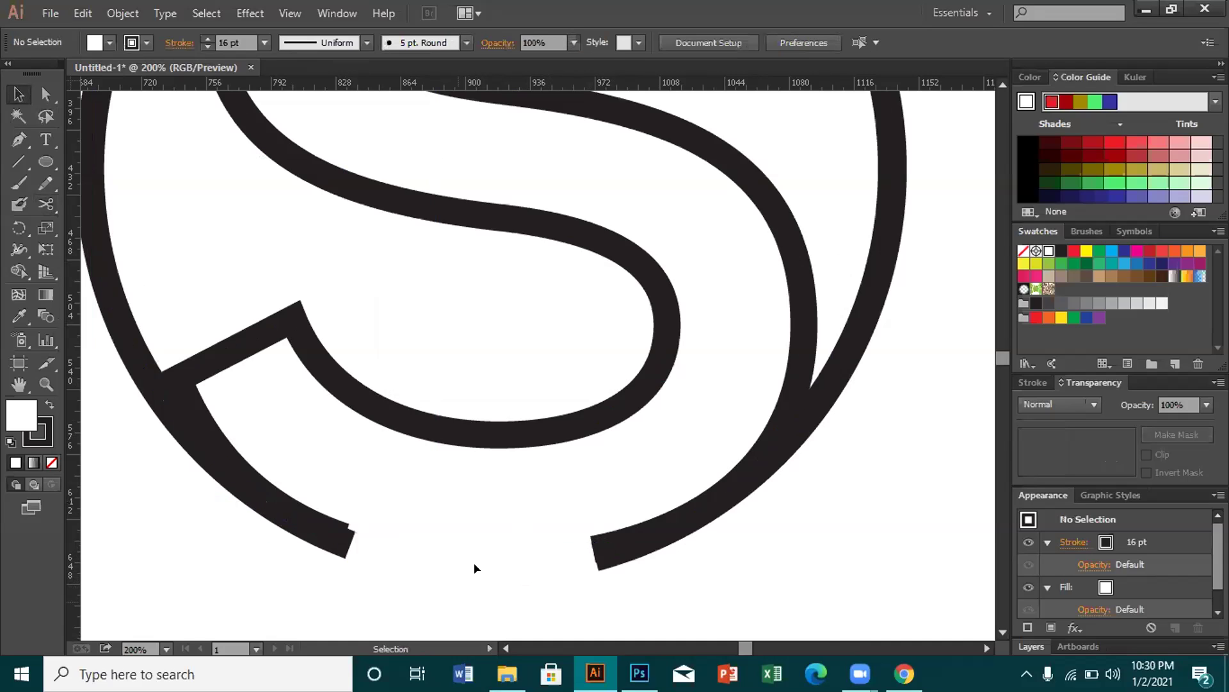
- Cut off and delete the circle stub protruding past the S outline at the left side of the top opening
key(ctrl+minus)
key(ctrl+minus)
key(ctrl+minus)
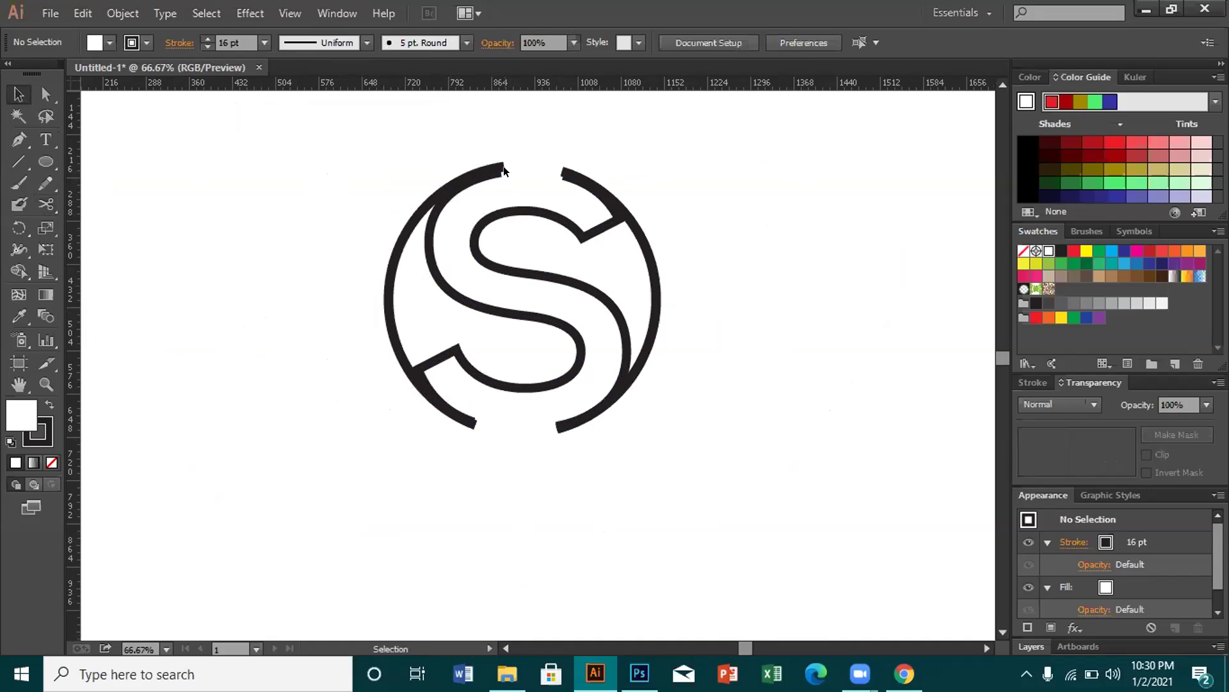
drag(500, 164, 505, 165)
key(ctrl+plus)
key(ctrl+plus)
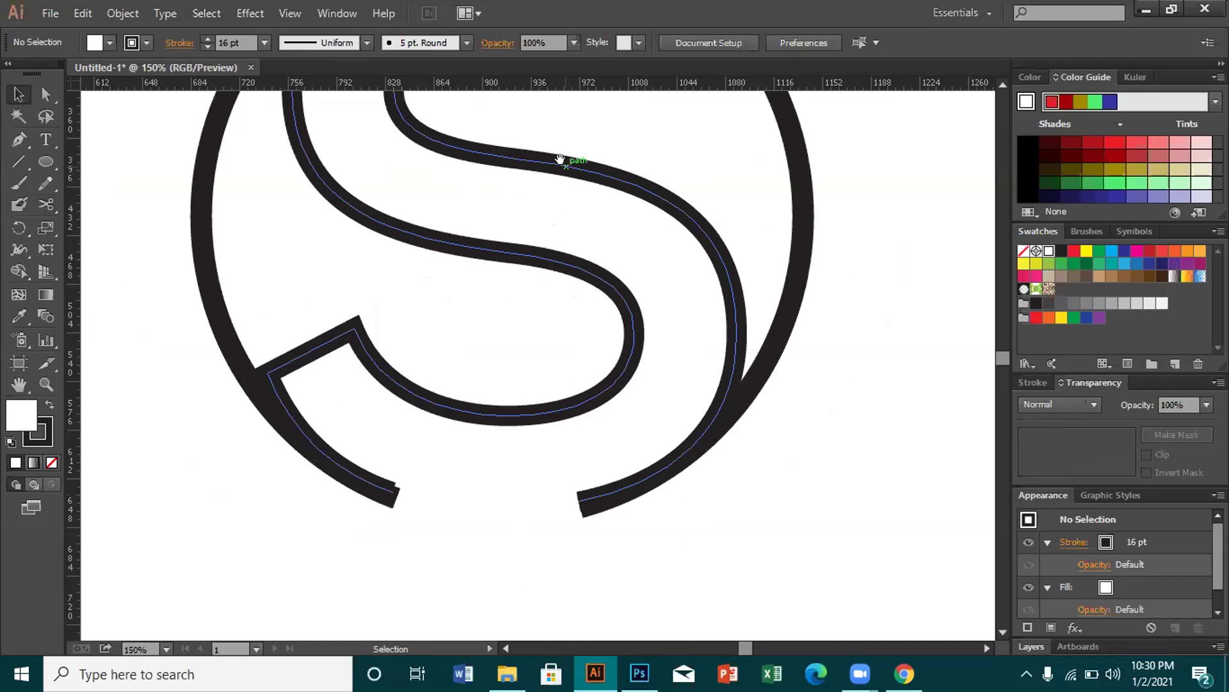
drag(543, 208, 490, 391)
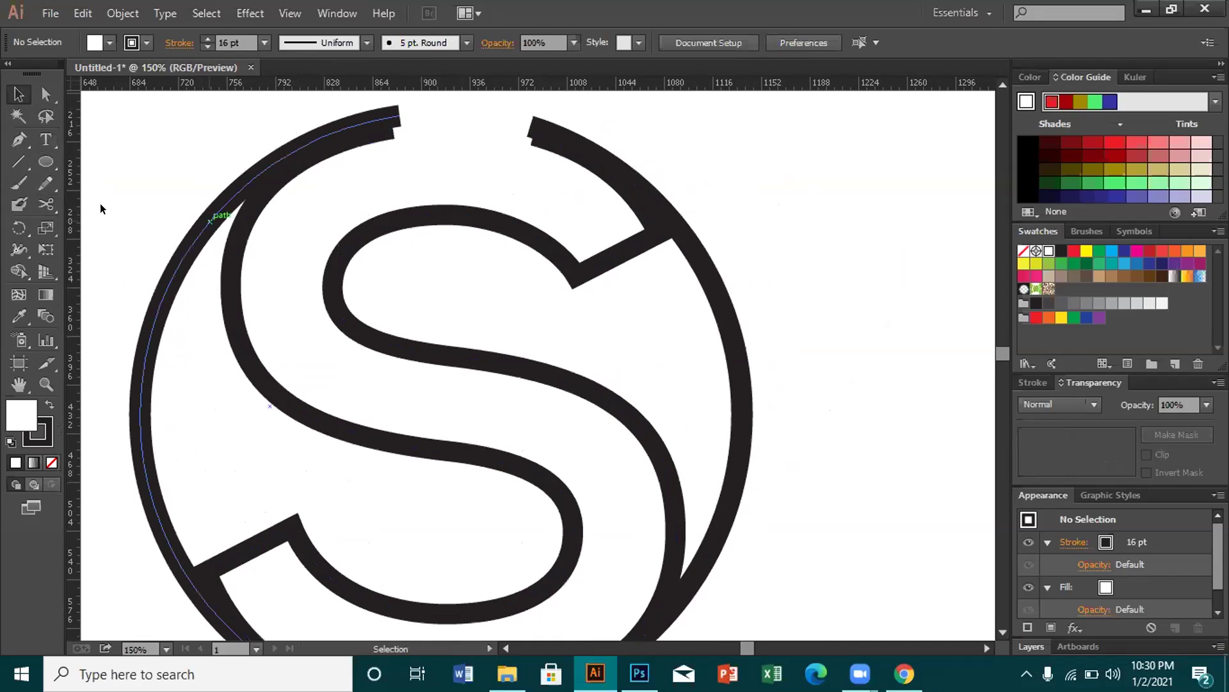
click(46, 204)
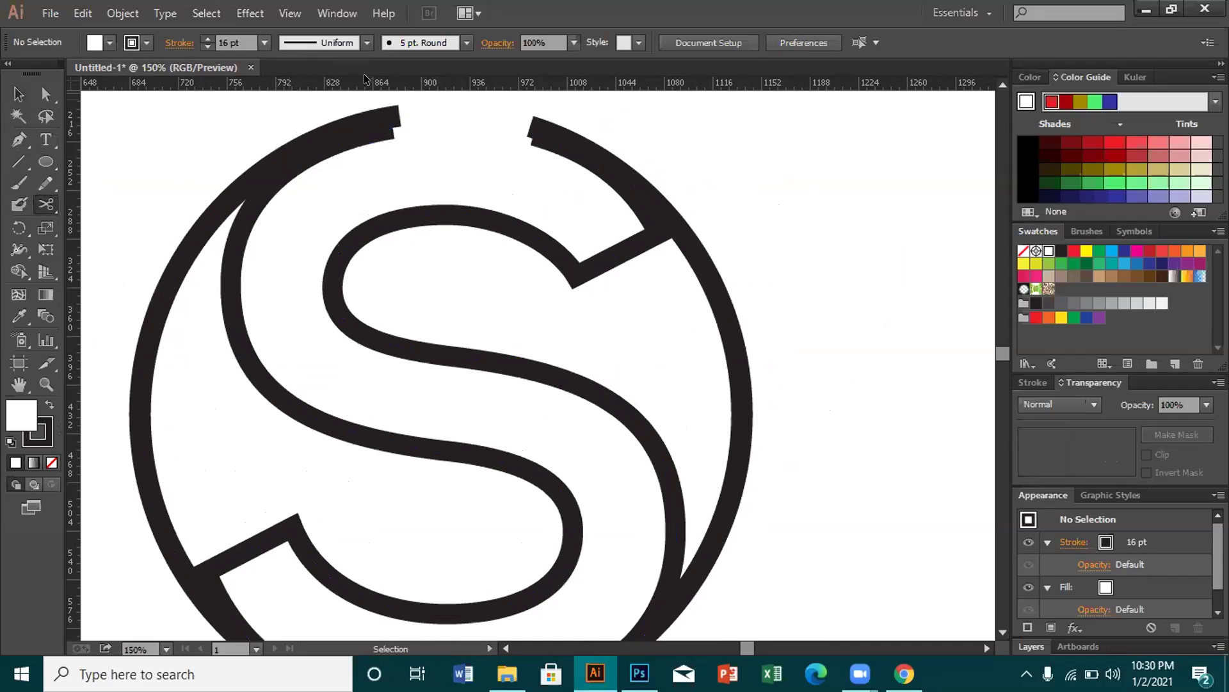
click(386, 112)
click(18, 95)
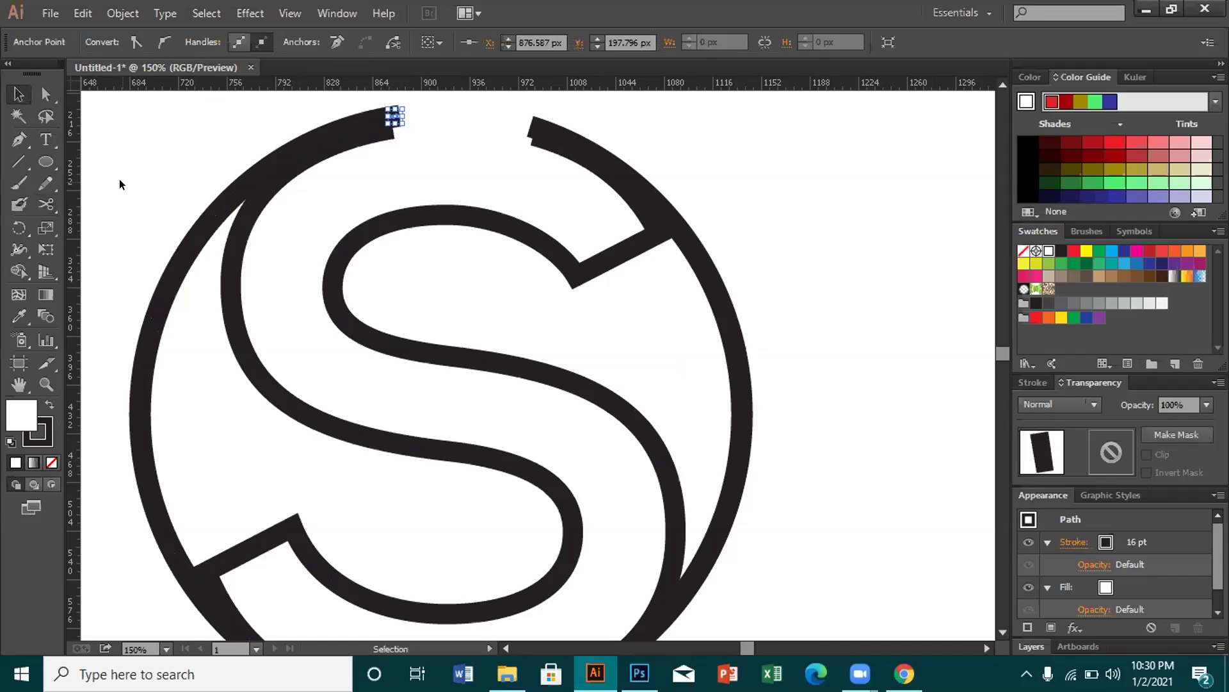
click(477, 146)
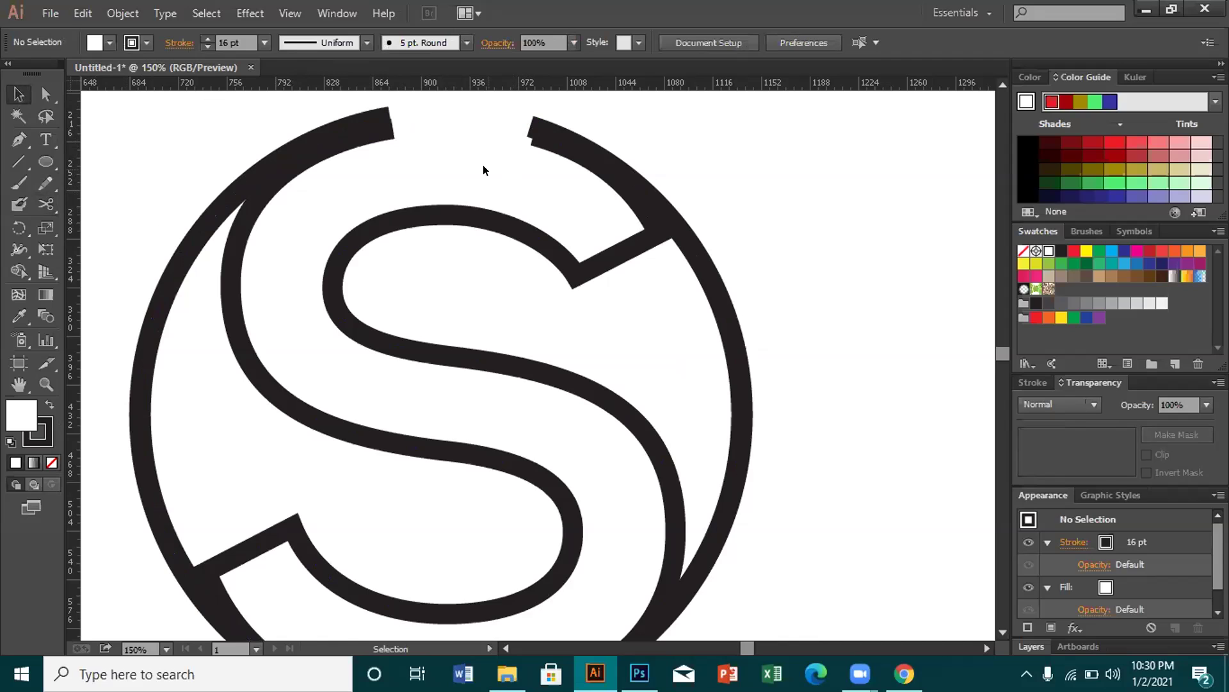
- Cut off and delete the circle stub protruding past the S outline at the right side of the top opening
key(ctrl+plus)
key(ctrl+plus)
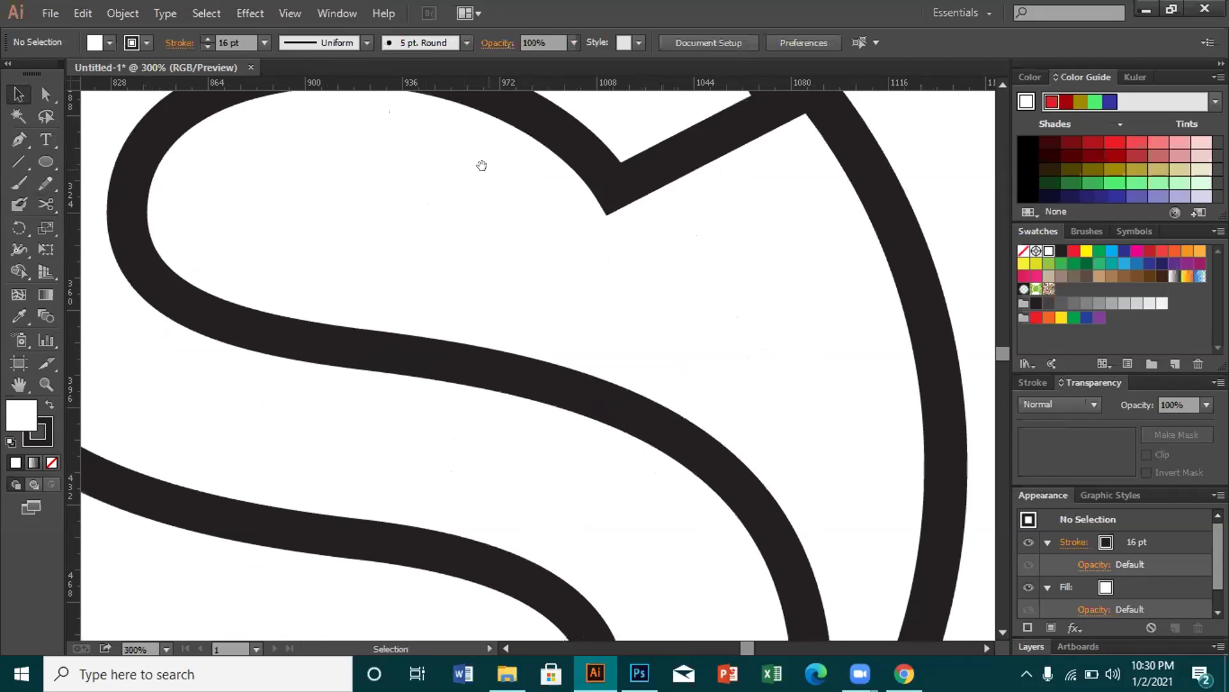
scroll(446, 313, up, 5)
scroll(447, 313, right, 1)
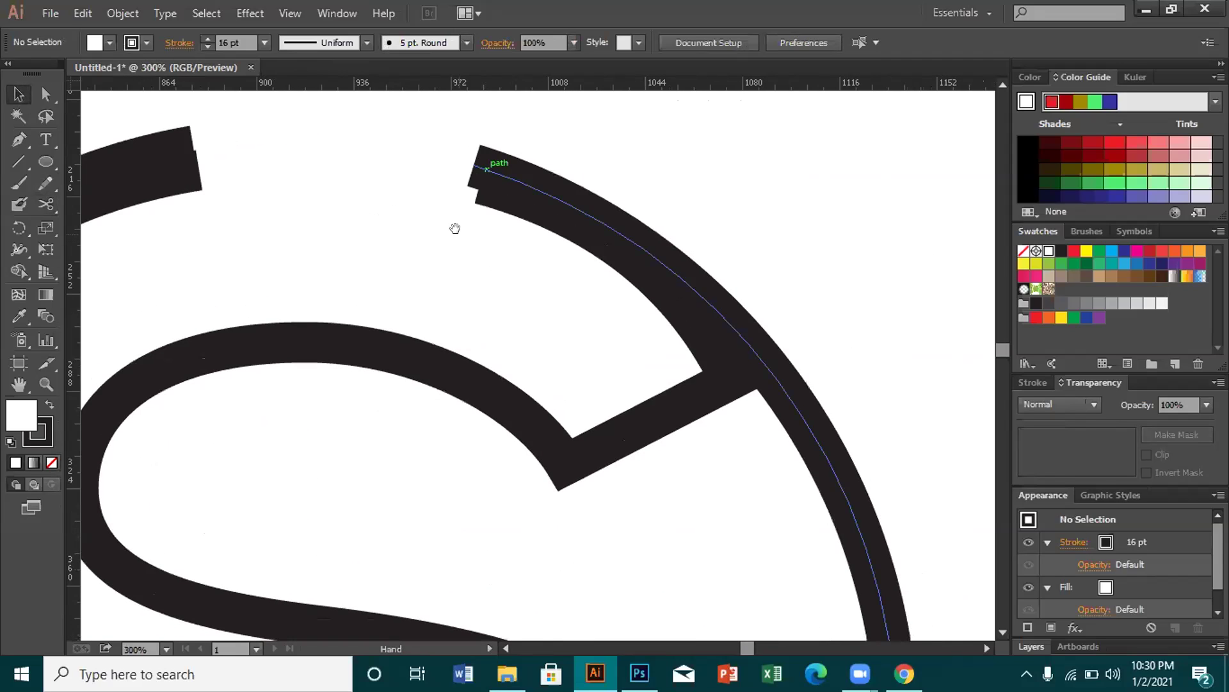
scroll(448, 256, up, 1)
scroll(445, 281, up, 1)
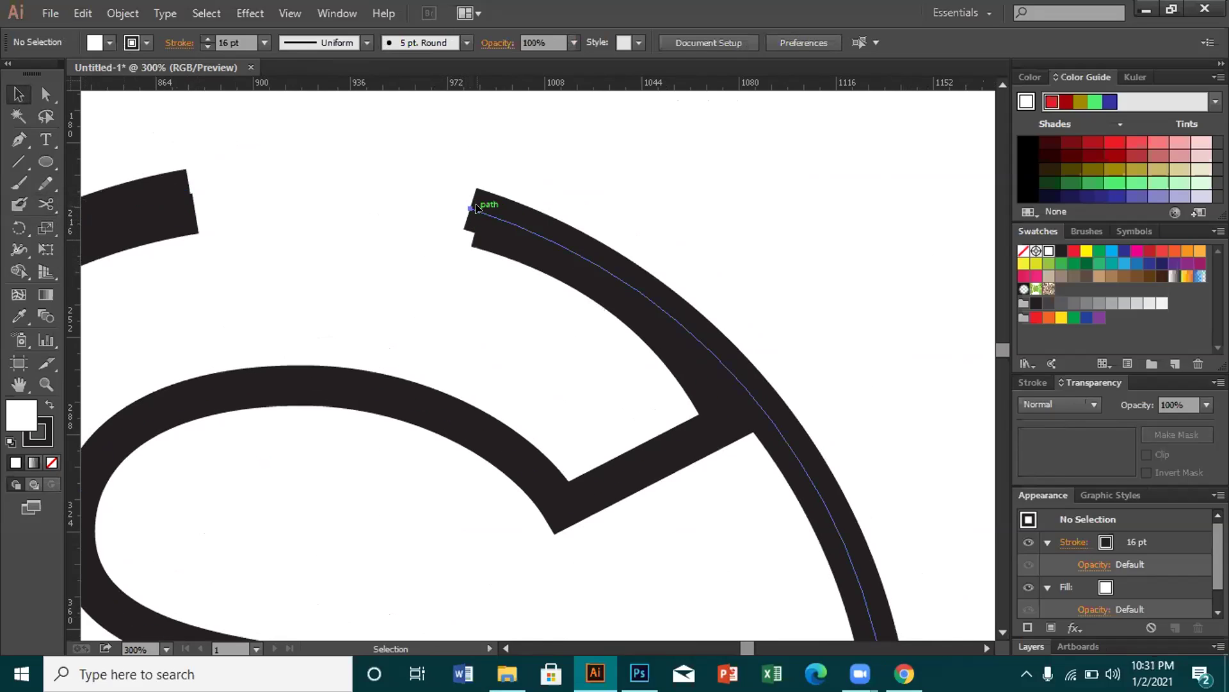
click(477, 208)
click(46, 204)
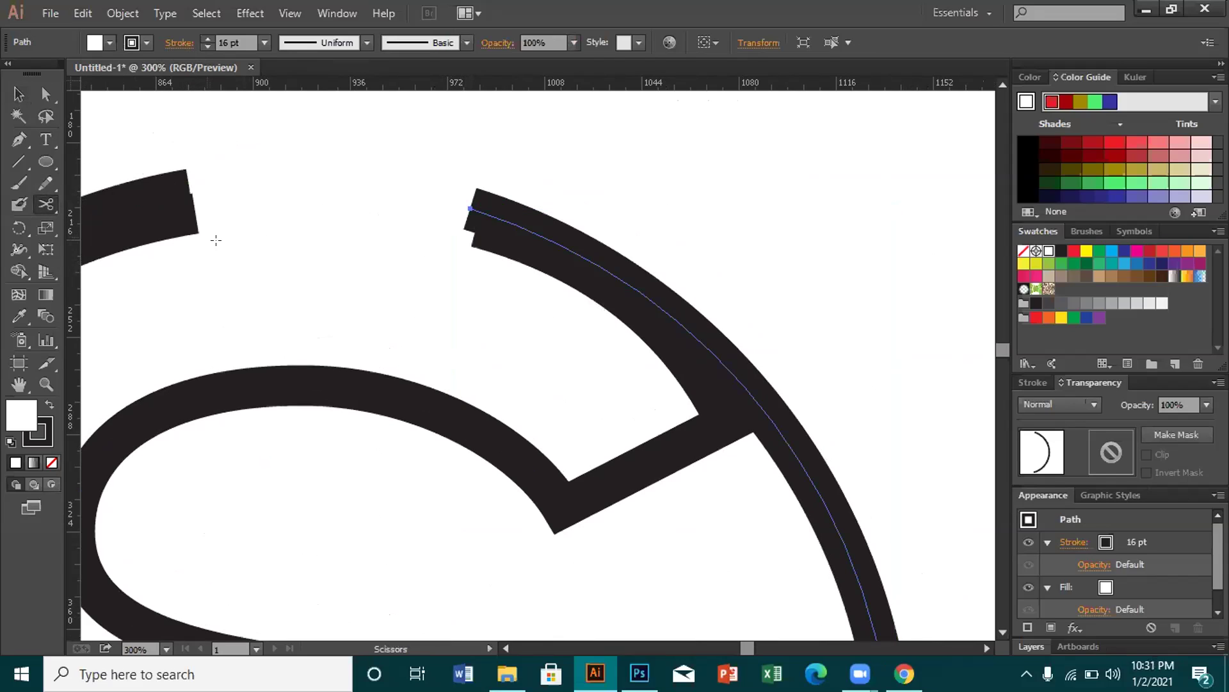
click(473, 207)
key(v)
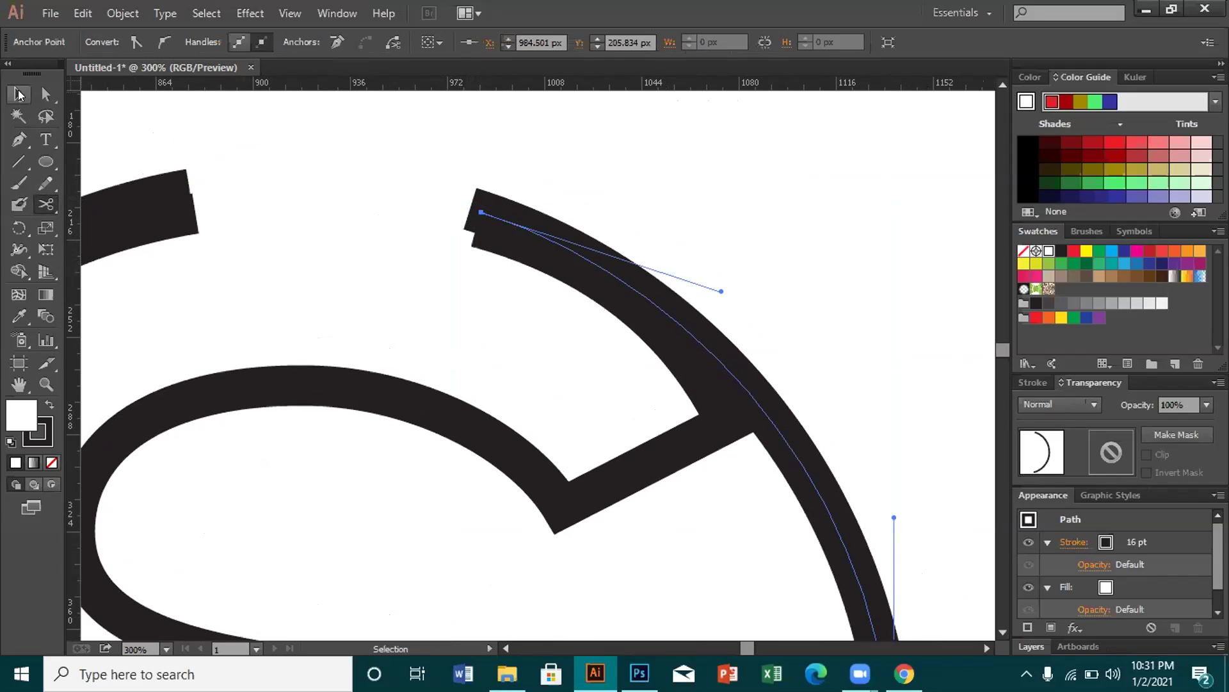
click(455, 211)
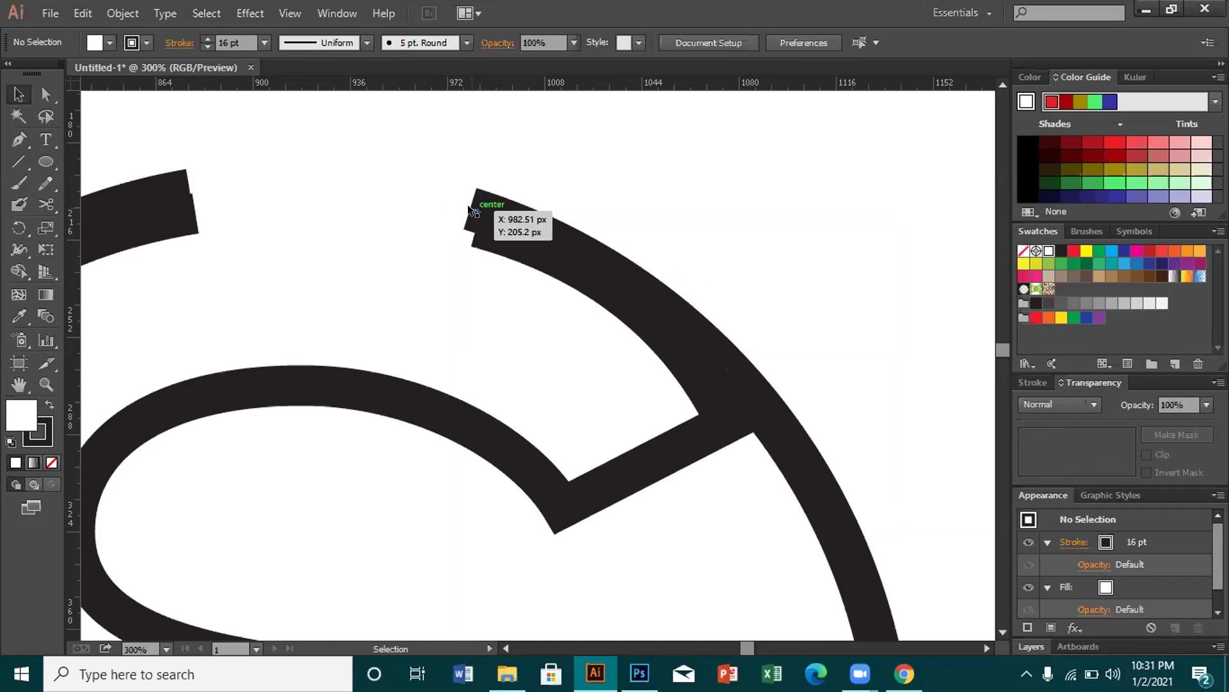
drag(475, 198, 455, 225)
key(Delete)
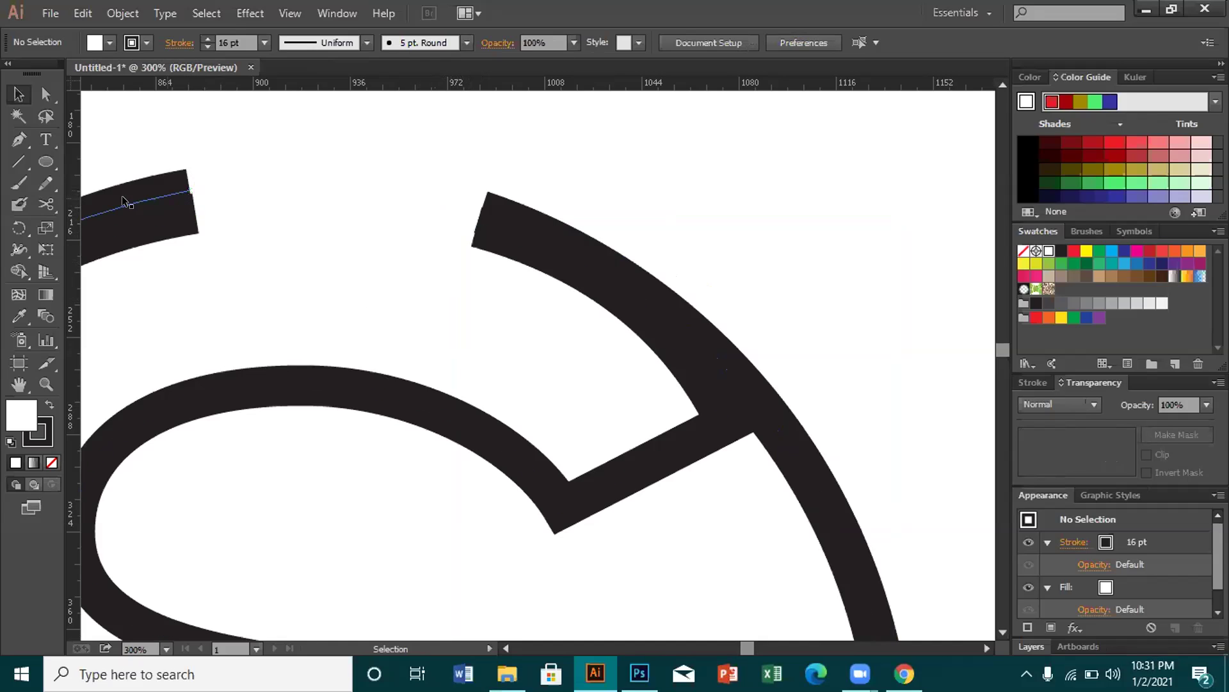
- Try to trim the S outline's end at the left side of the top opening with the Scissors tool
click(155, 222)
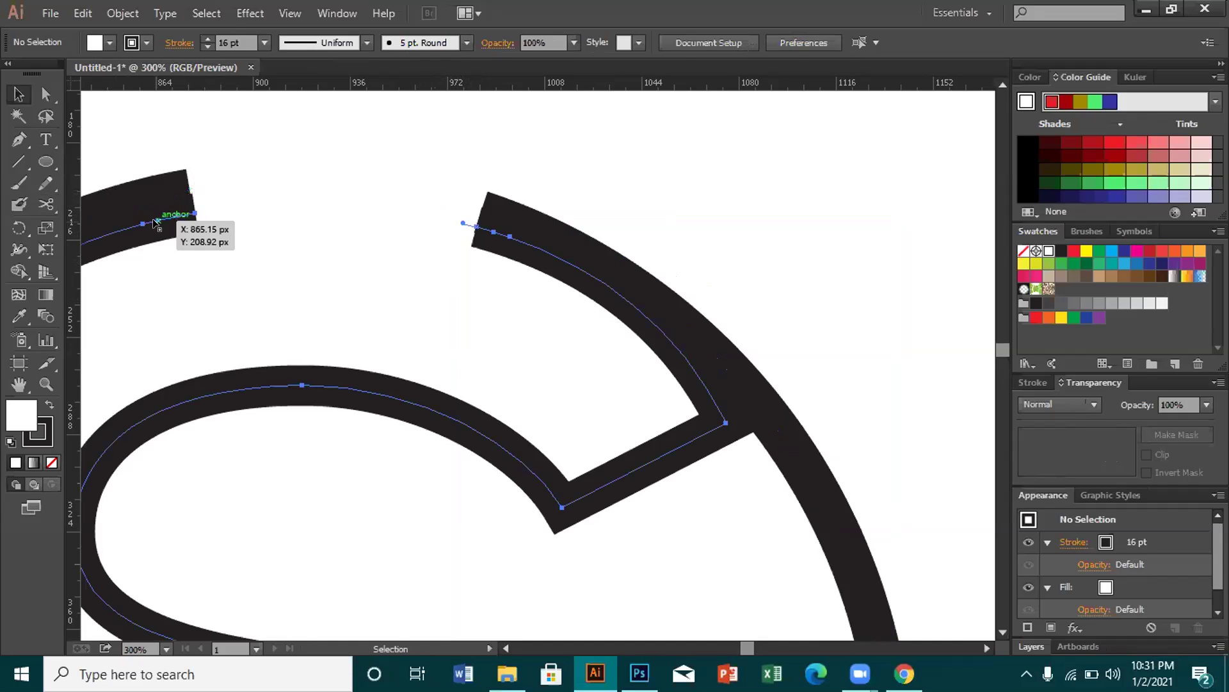
click(46, 204)
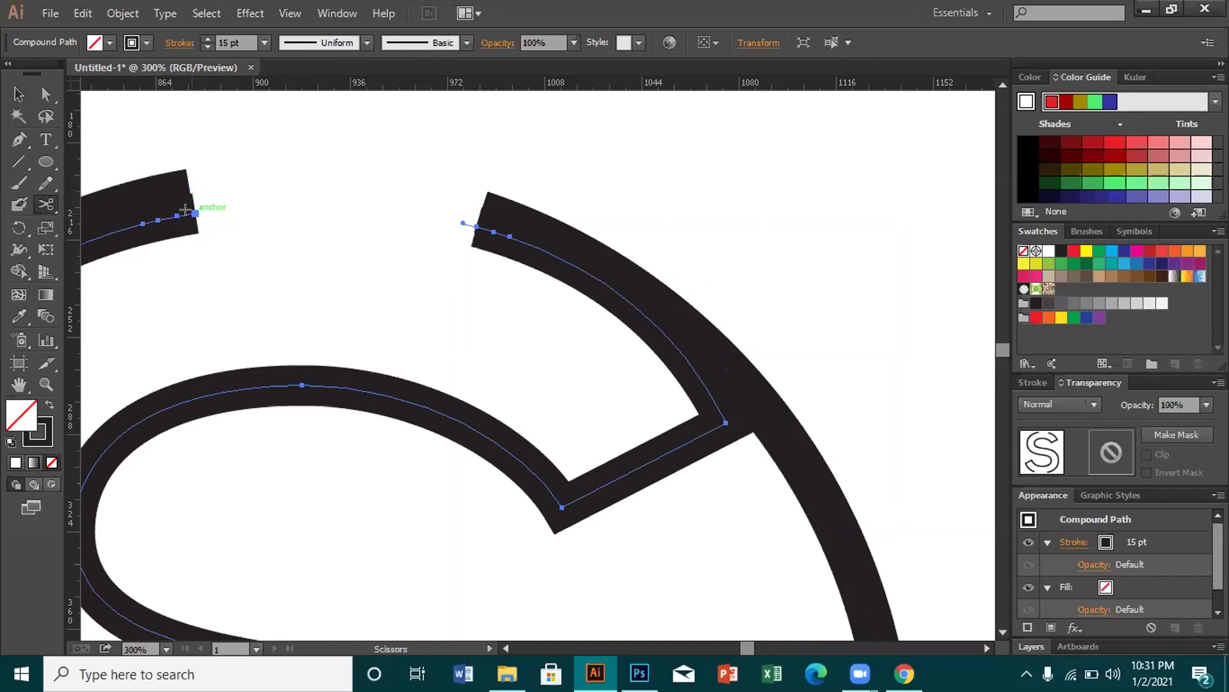
click(185, 208)
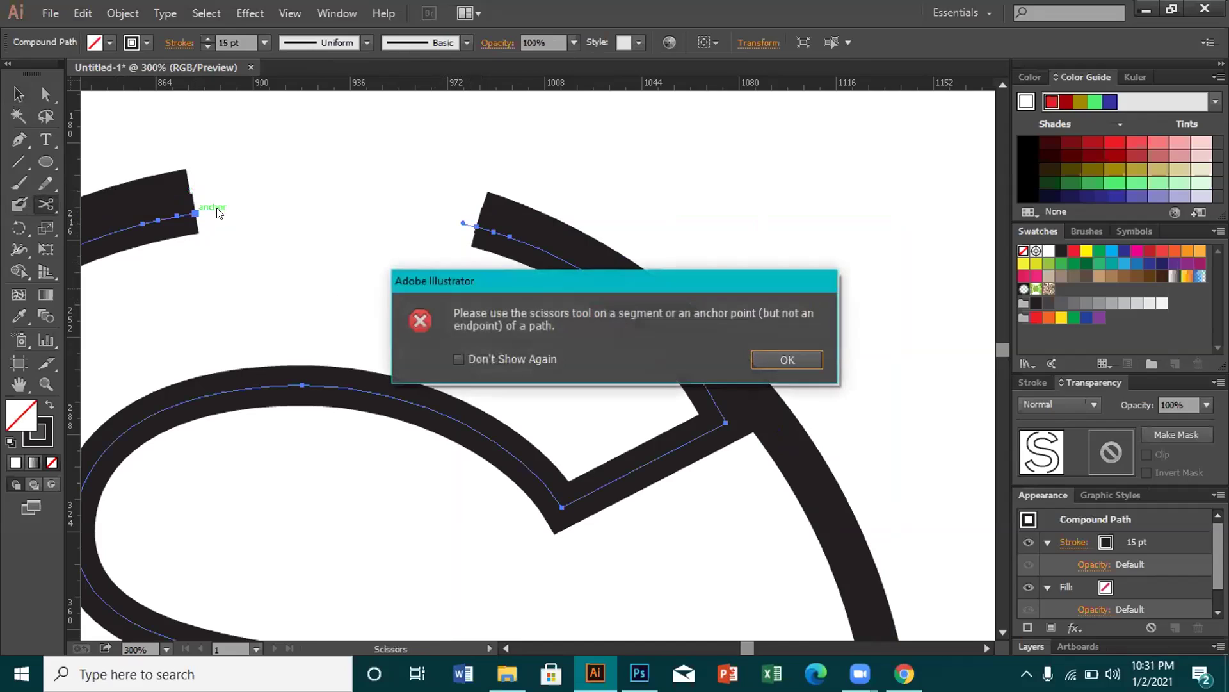
click(787, 359)
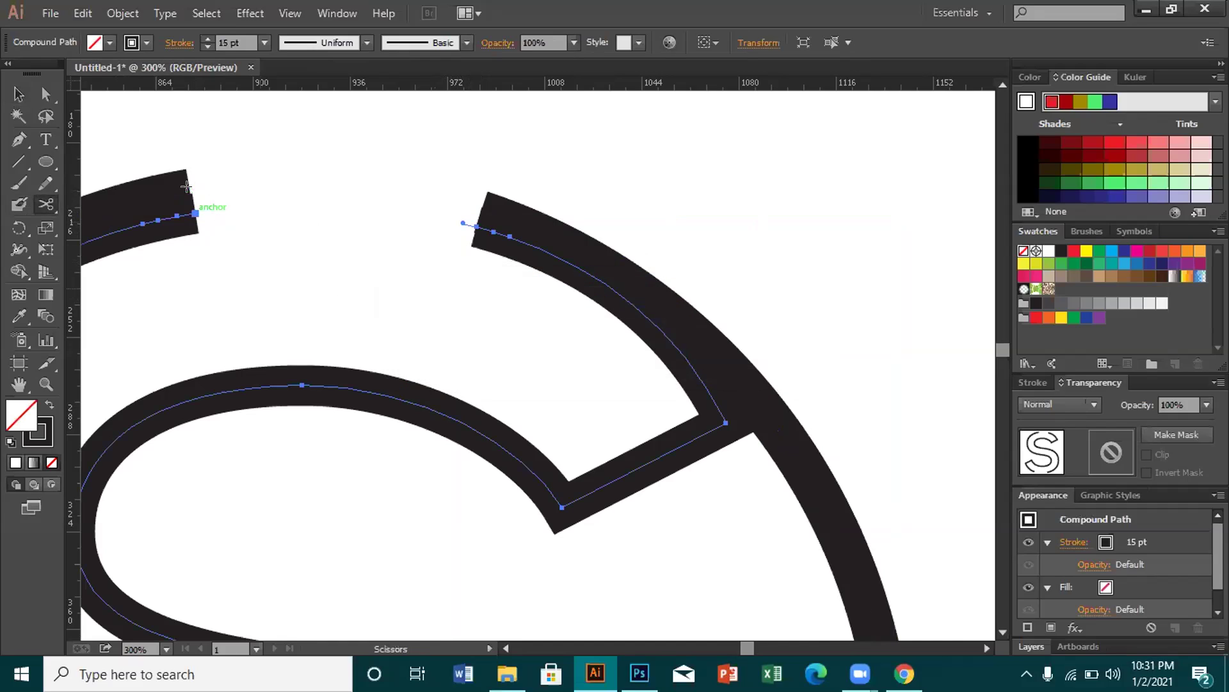
key(v)
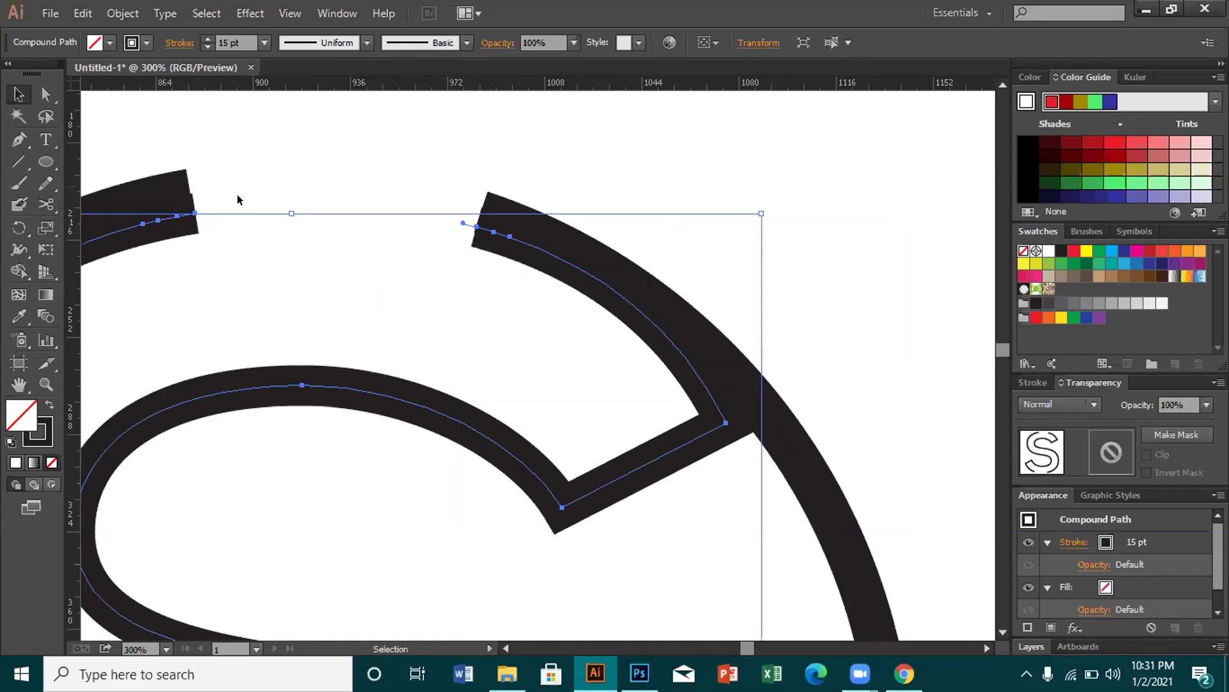
drag(192, 208, 195, 225)
click(46, 203)
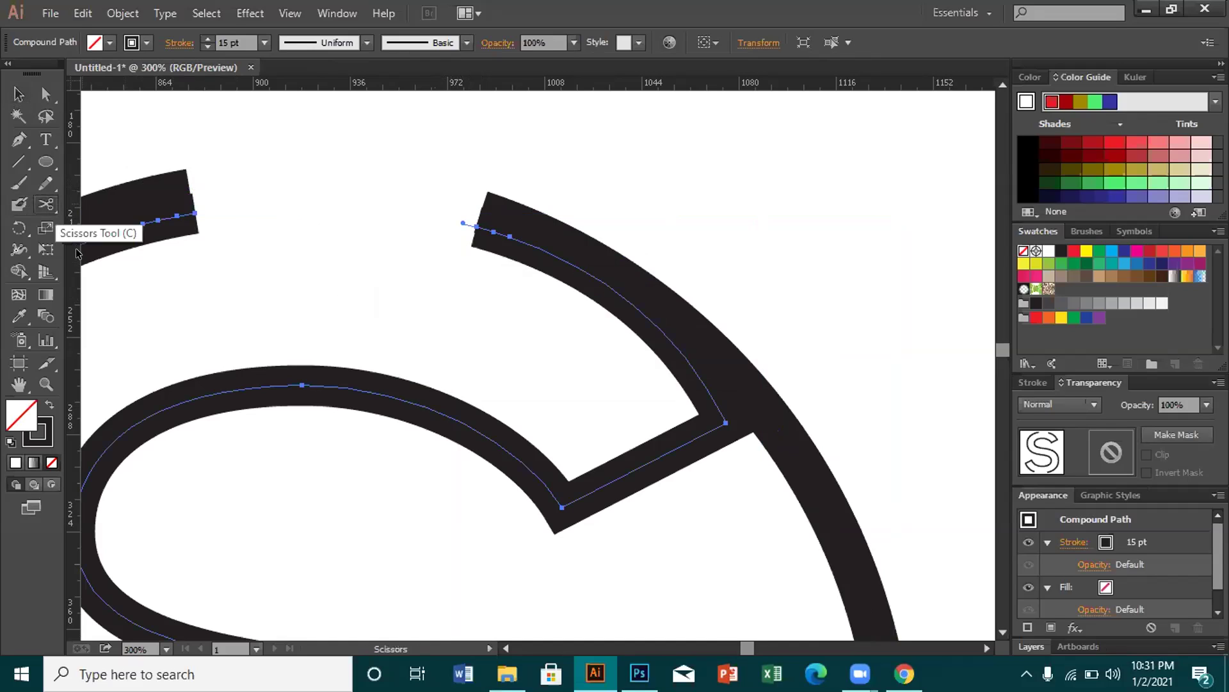
click(184, 212)
click(19, 94)
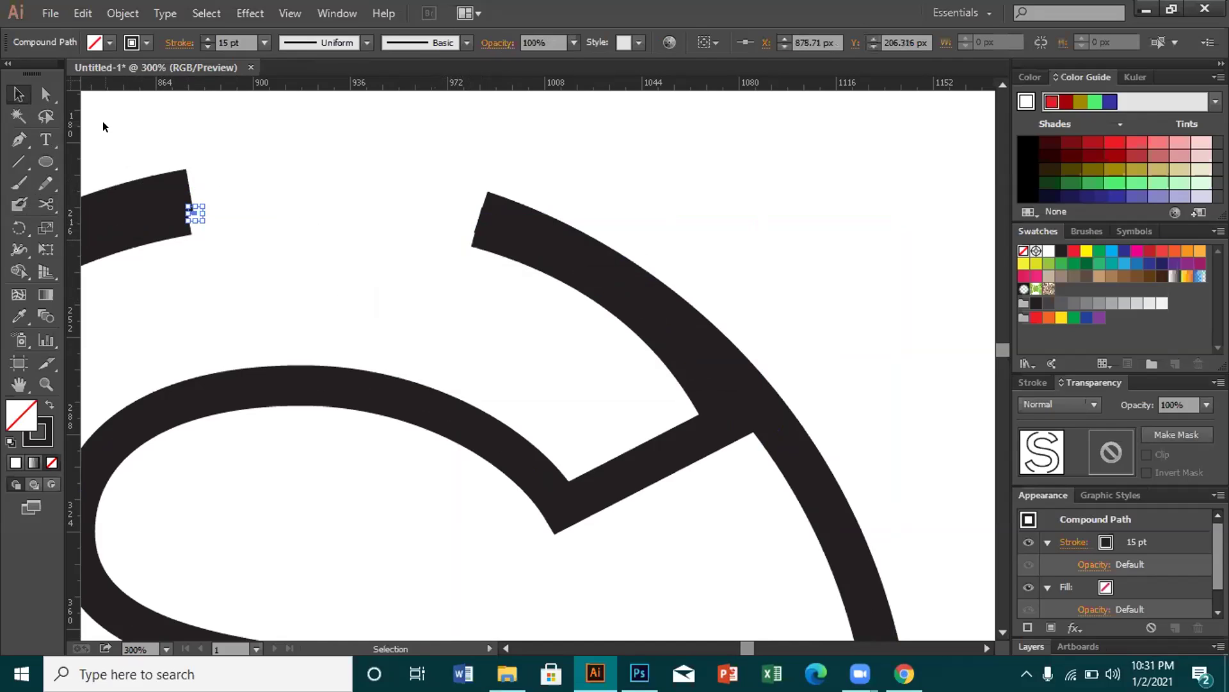
click(304, 168)
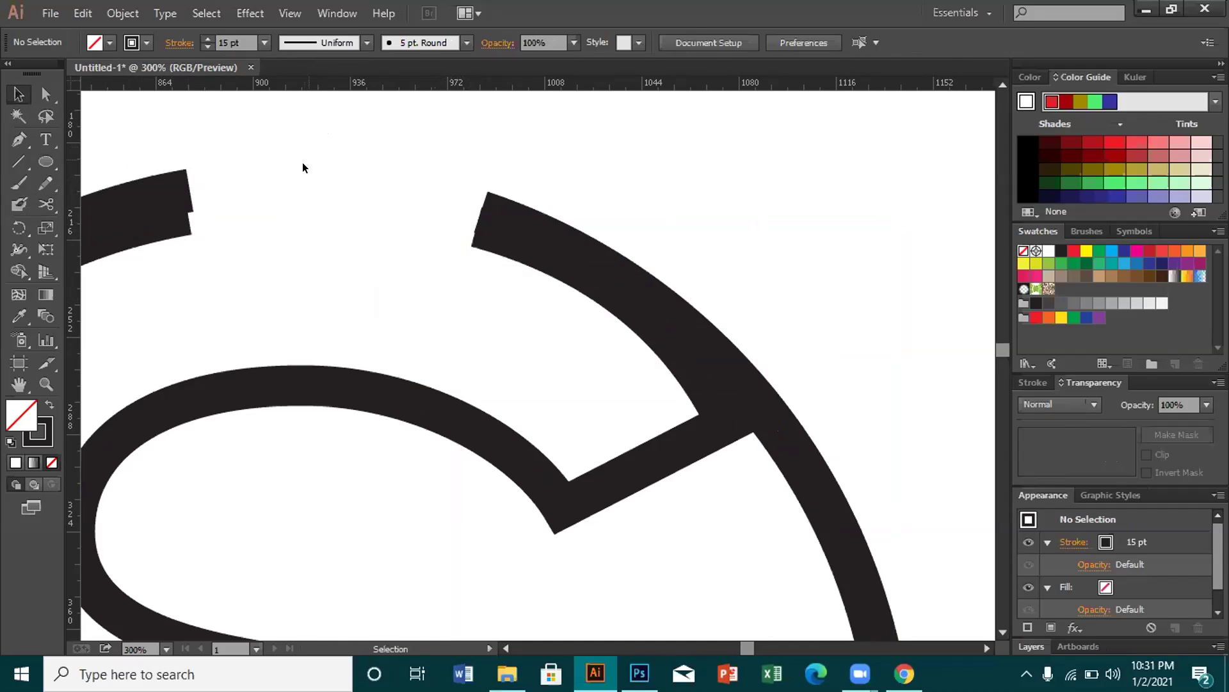
click(215, 211)
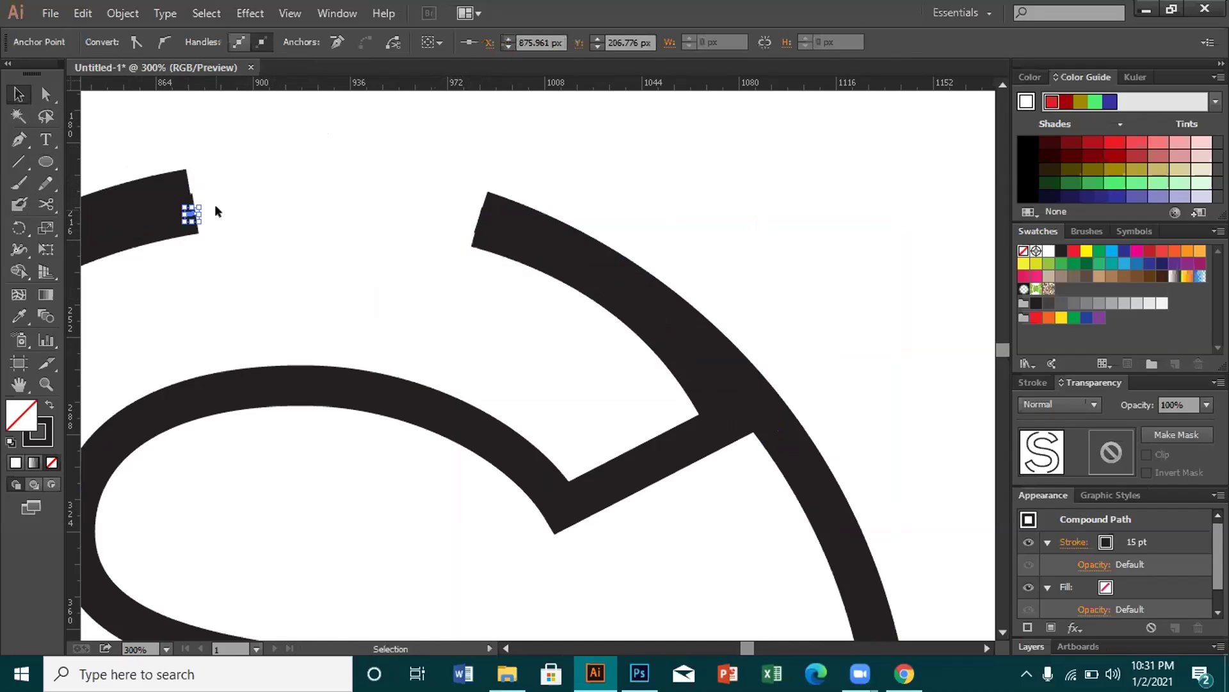
click(224, 197)
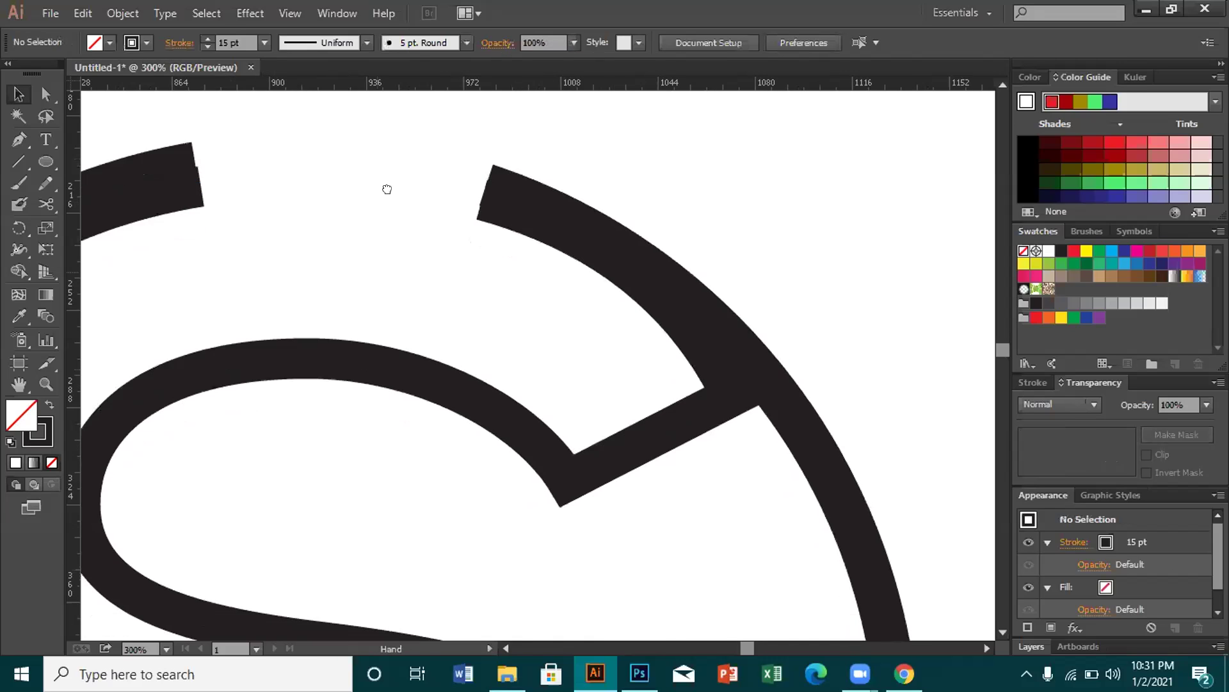
- Cut off and delete the circle stub protruding past the S outline at the left side of the bottom opening
scroll(384, 189, down, 10)
scroll(384, 189, left, 5)
scroll(544, 396, down, 12)
scroll(544, 396, left, 1)
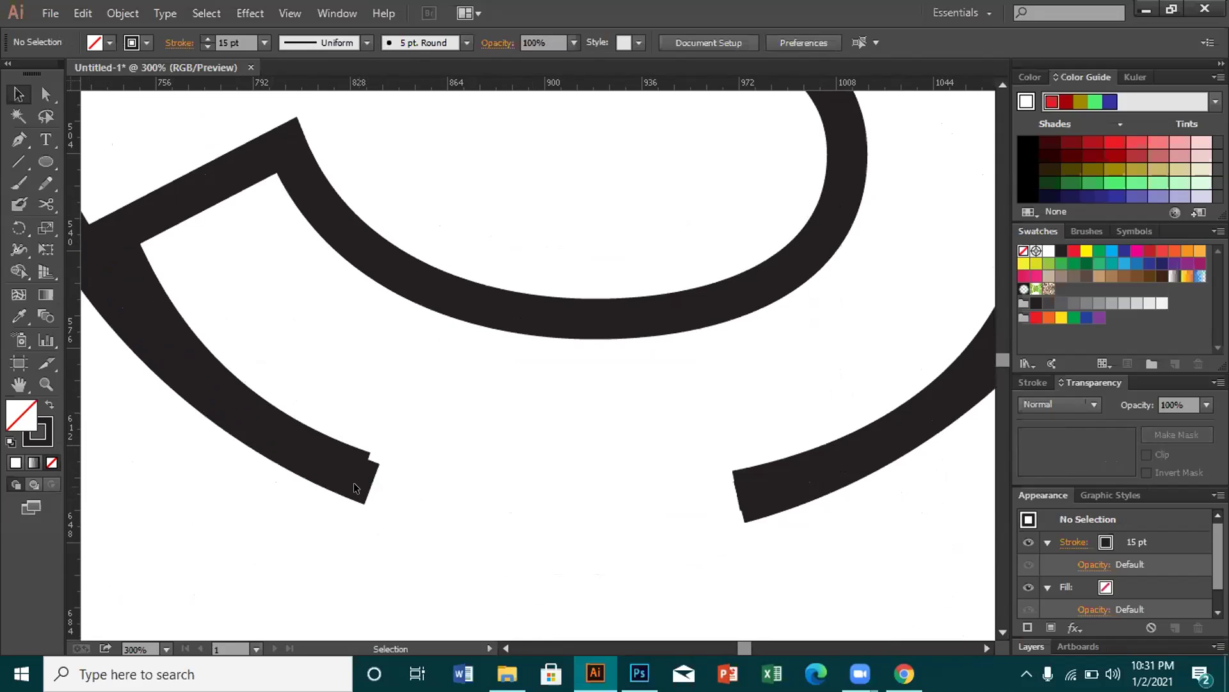
click(180, 365)
click(42, 207)
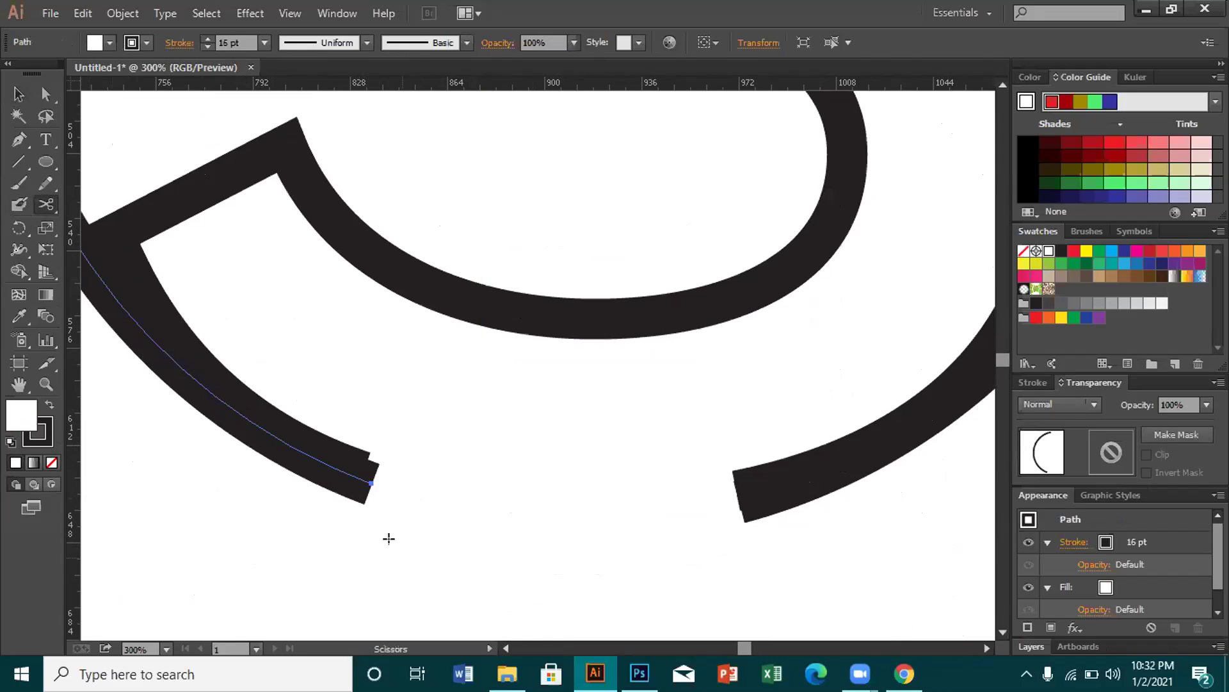
click(359, 475)
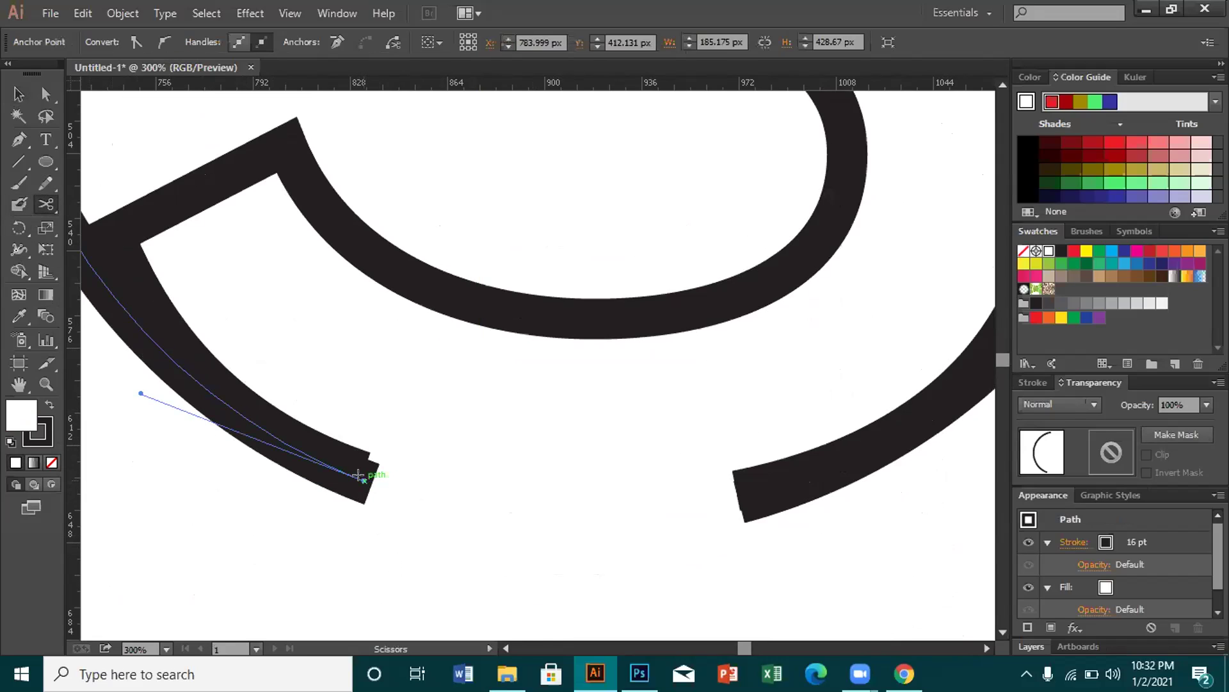
key(v)
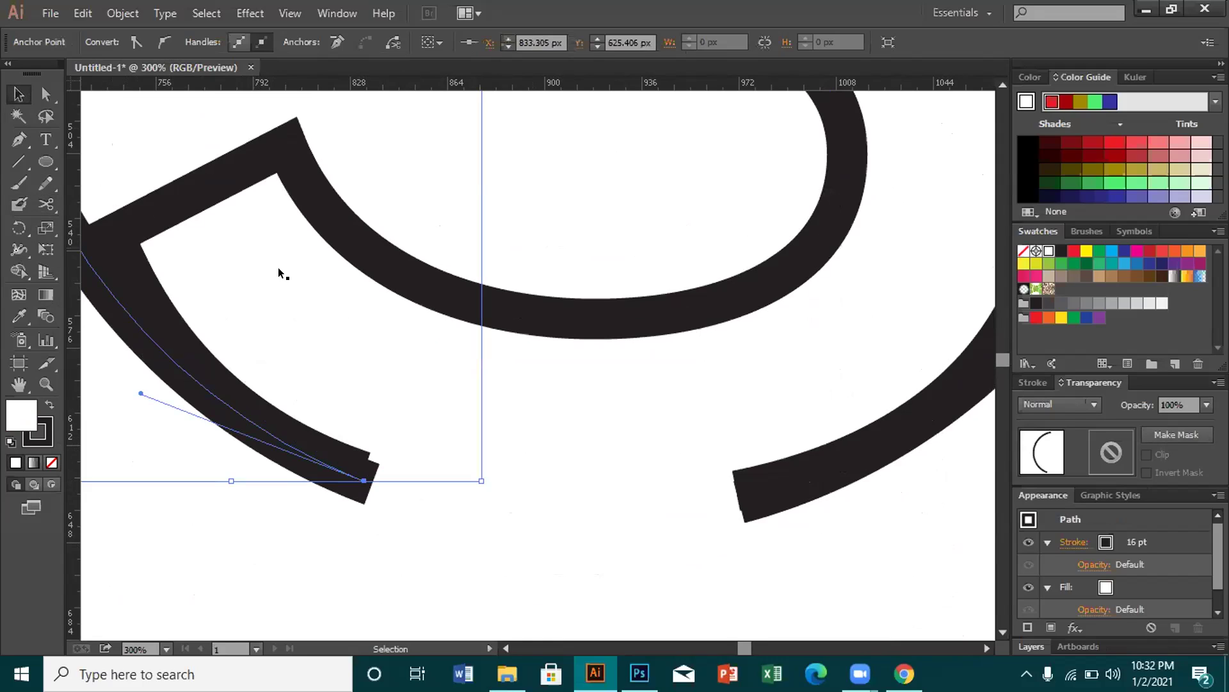
click(369, 332)
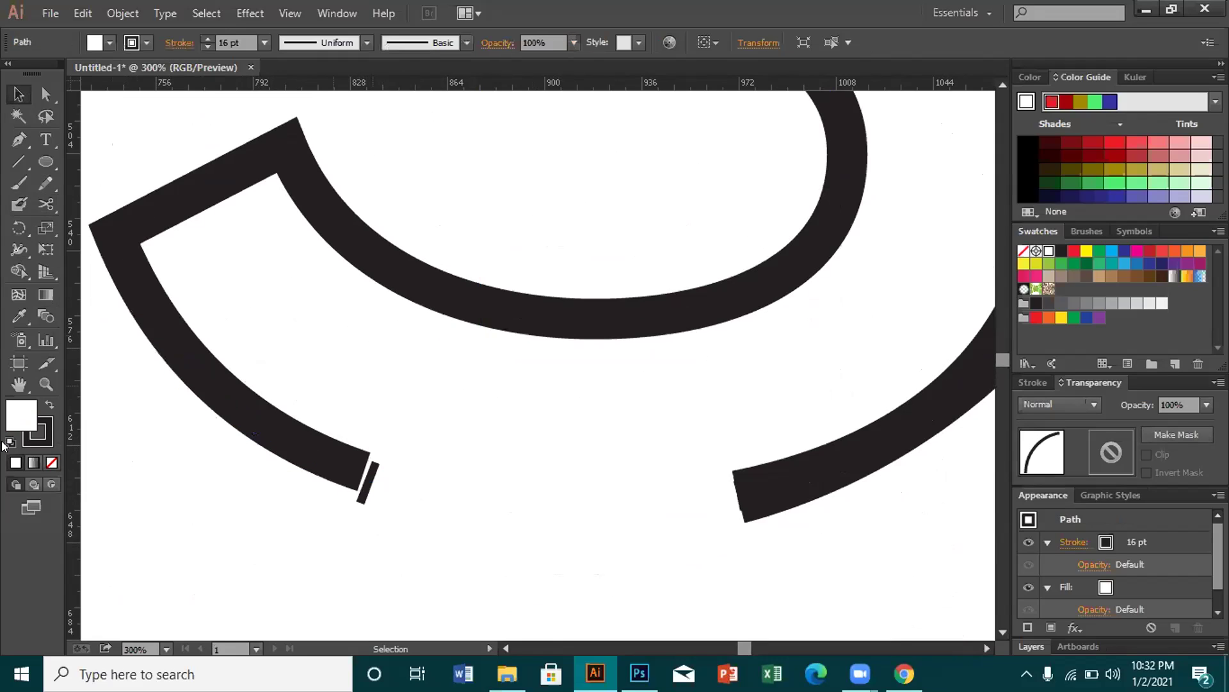
key(ctrl+j)
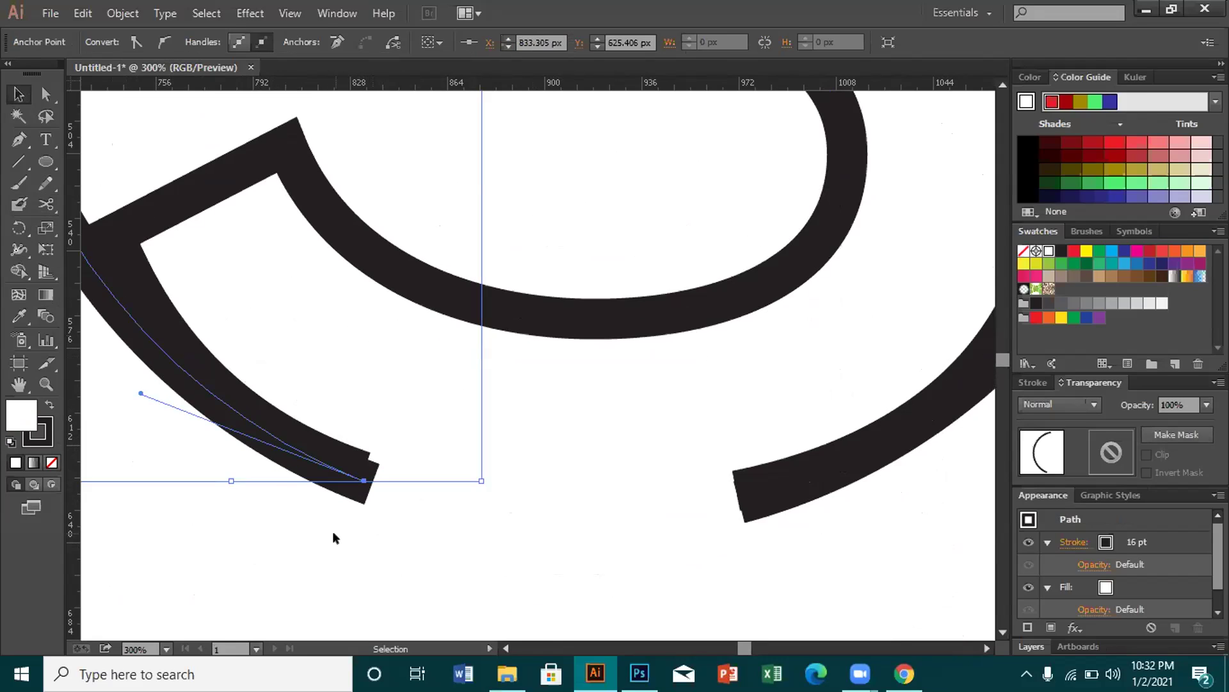
click(374, 483)
click(370, 482)
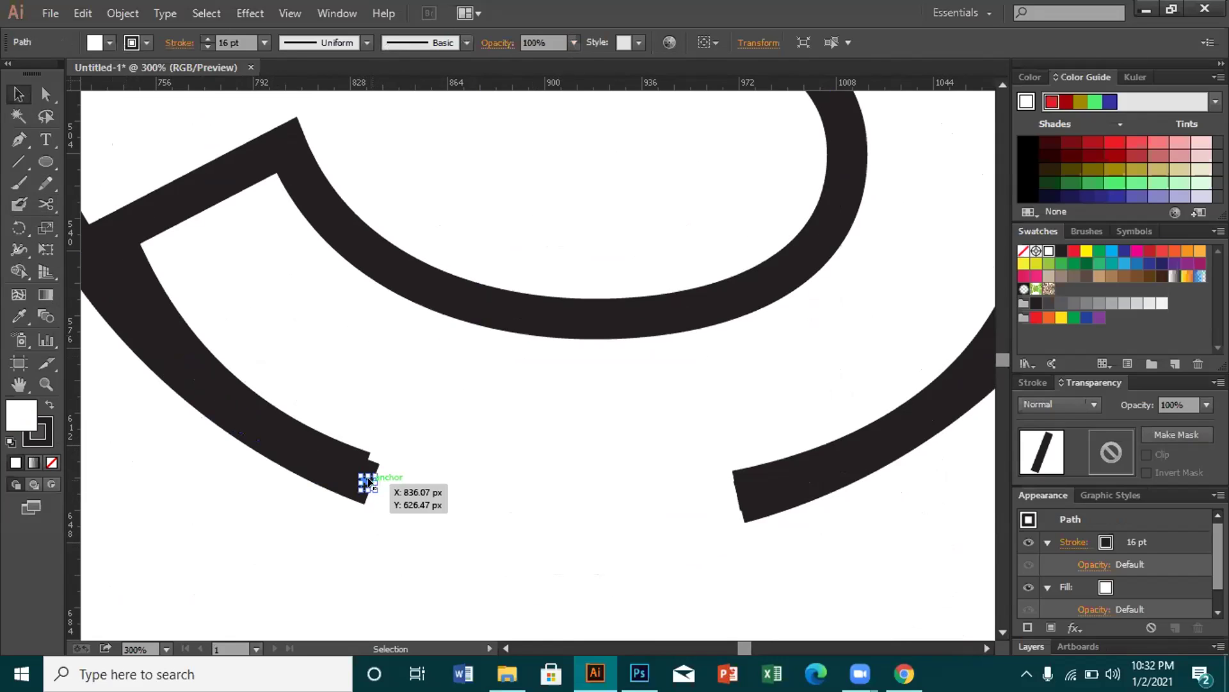
click(370, 484)
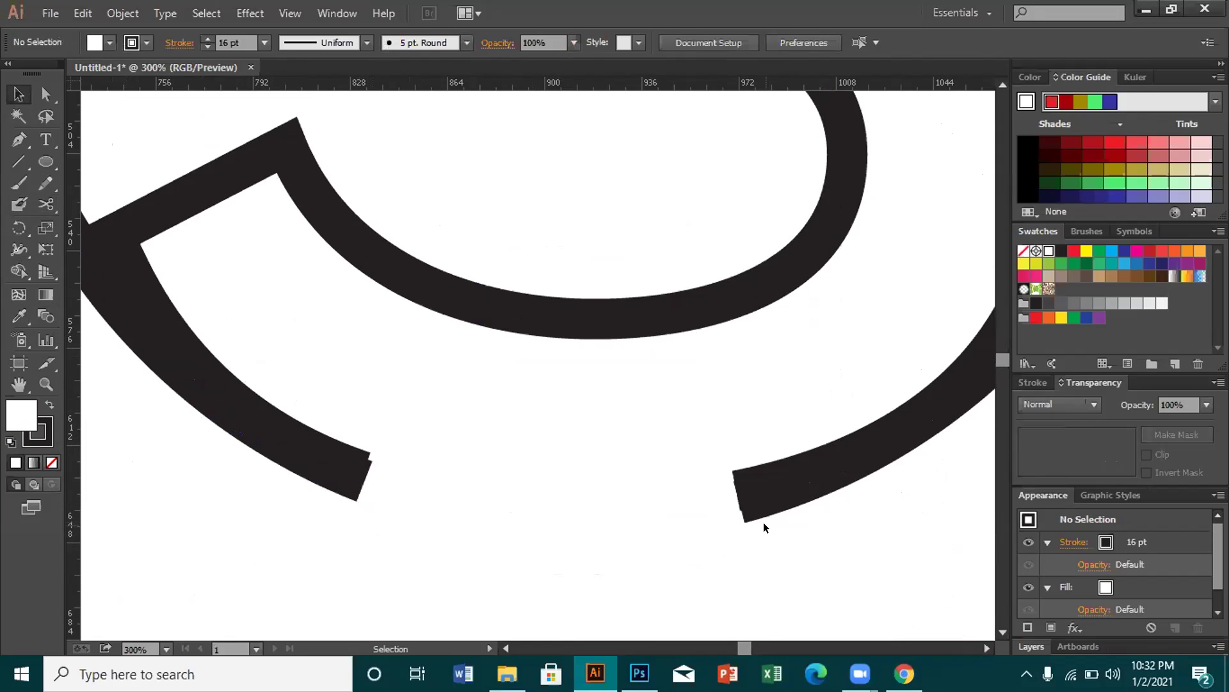
- Apply Width Profile 1 to the stroke of the circle arc on the left side of the emblem
key(ctrl+1)
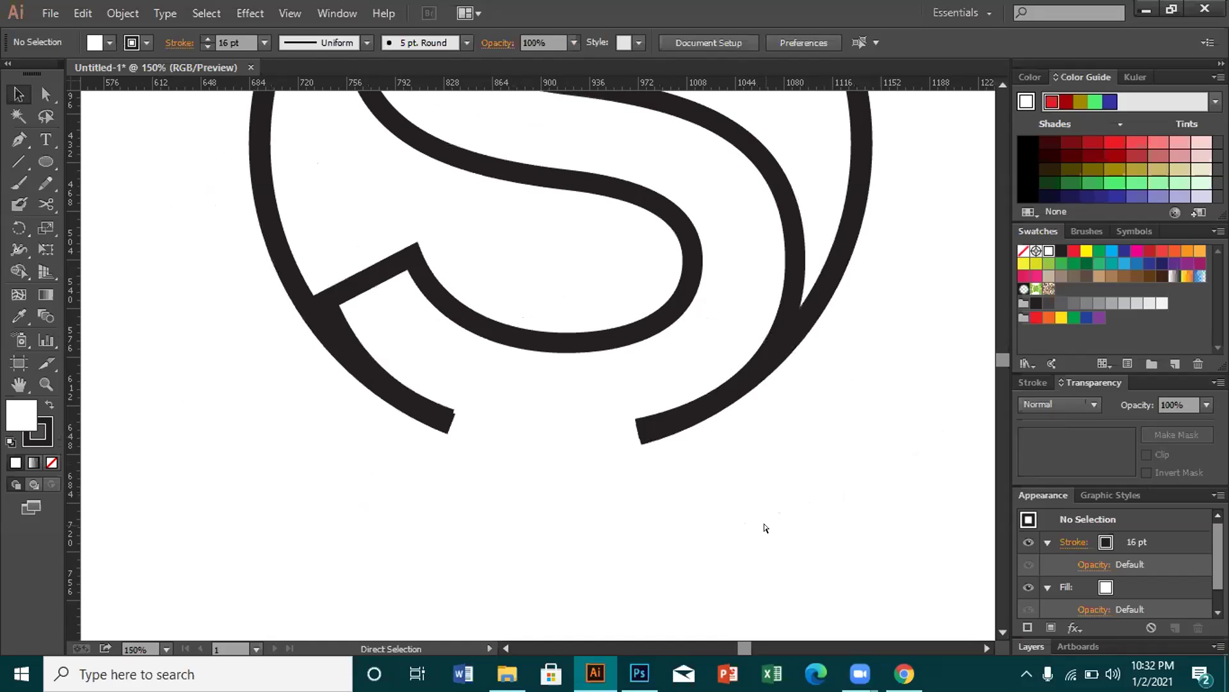
key(ctrl+minus)
key(space)
drag(770, 512, 738, 557)
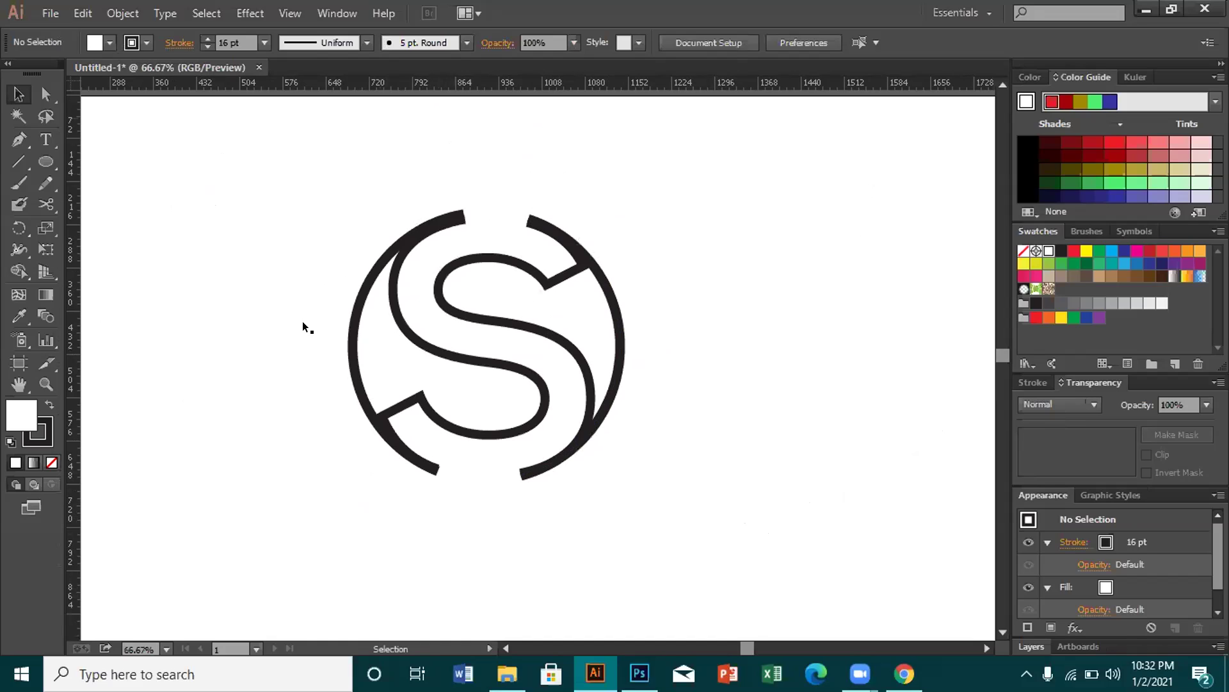
click(392, 309)
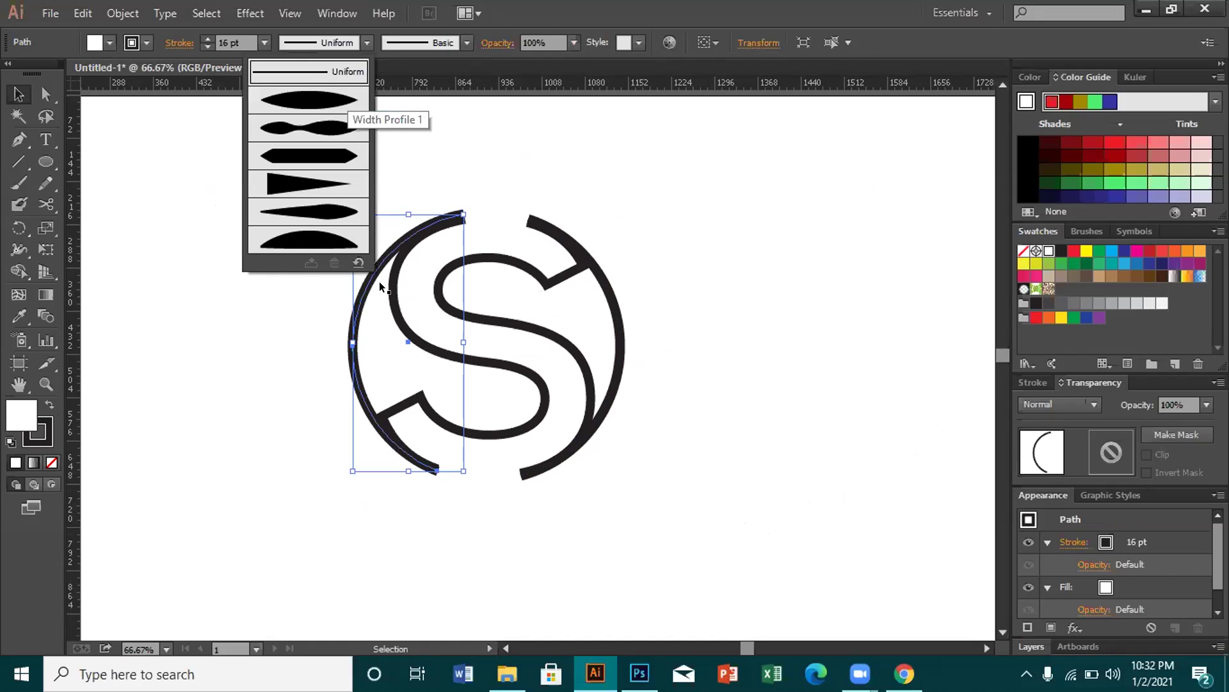
click(309, 157)
key(ctrl+z)
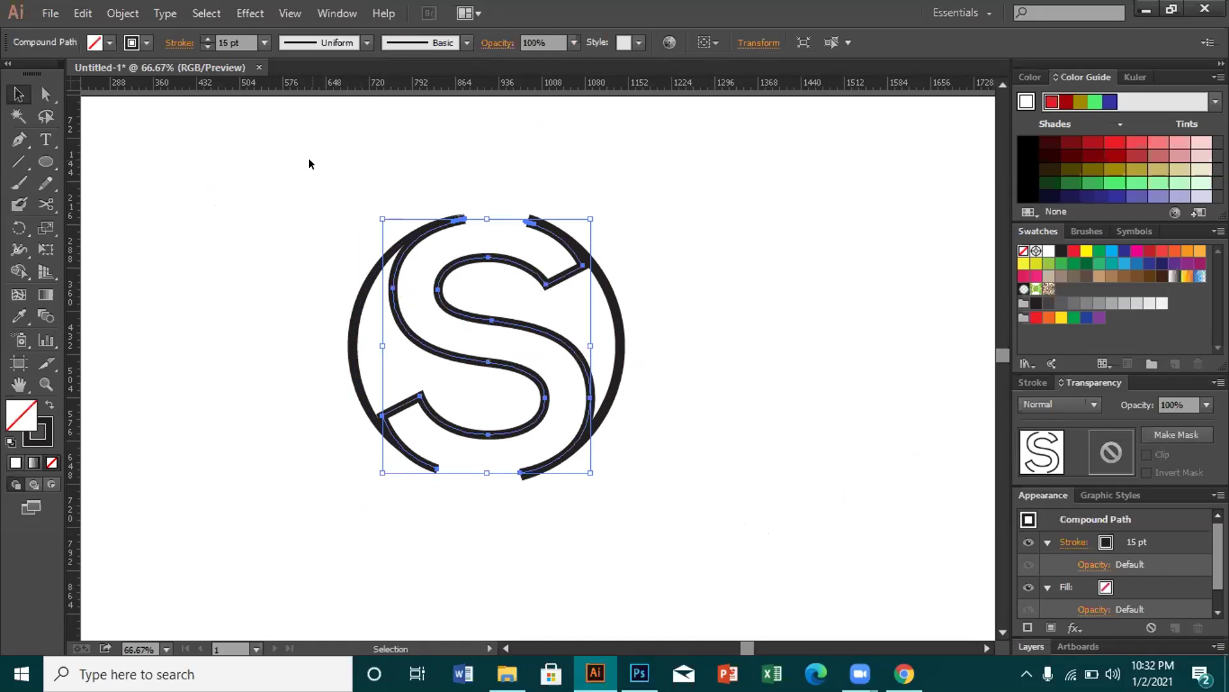
click(292, 295)
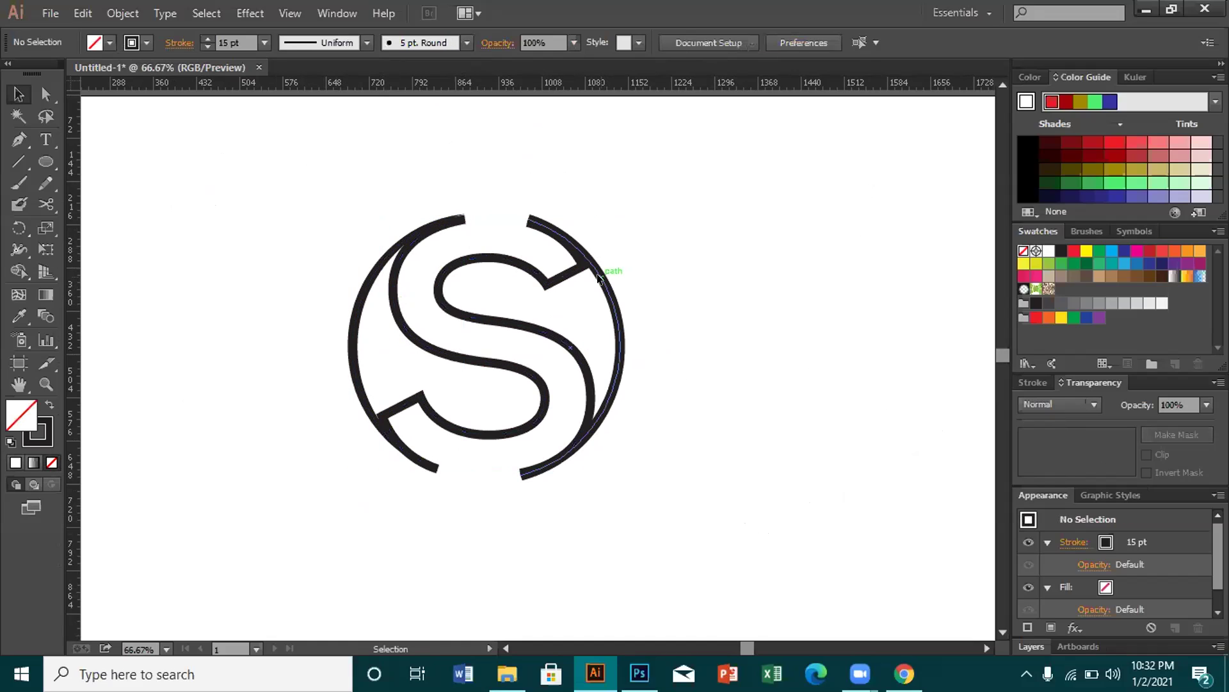
- Apply Width Profile 1 to the stroke of the circle arc on the right side of the emblem
click(596, 273)
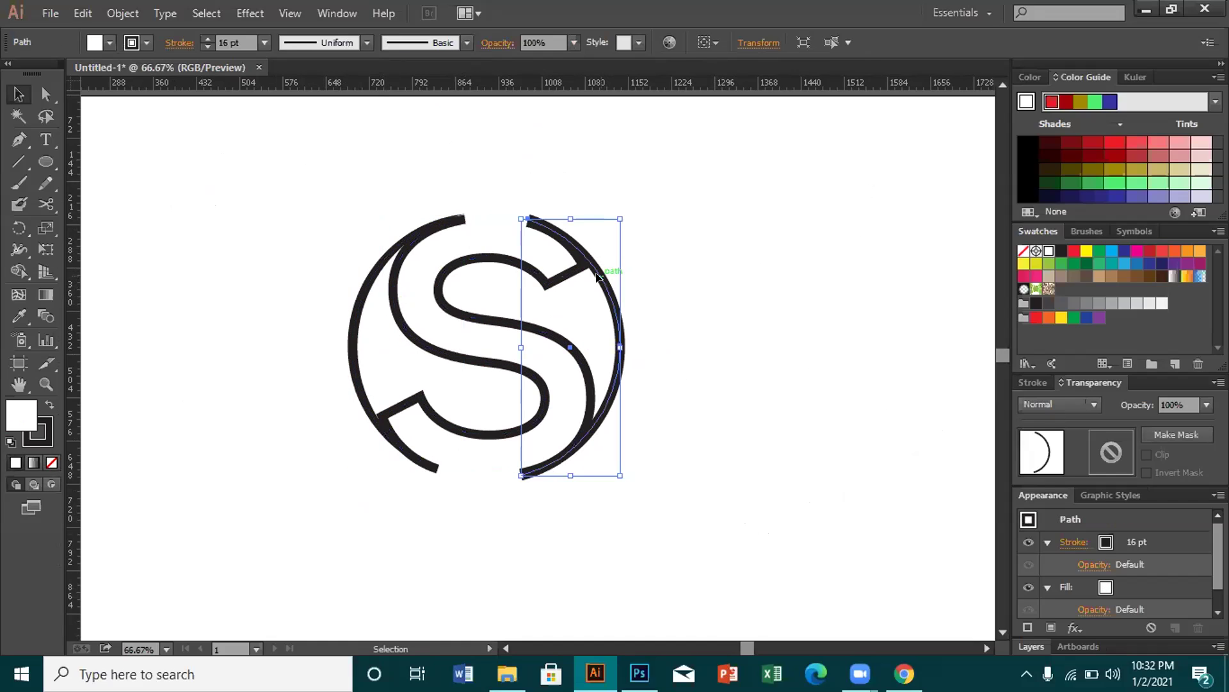
click(354, 42)
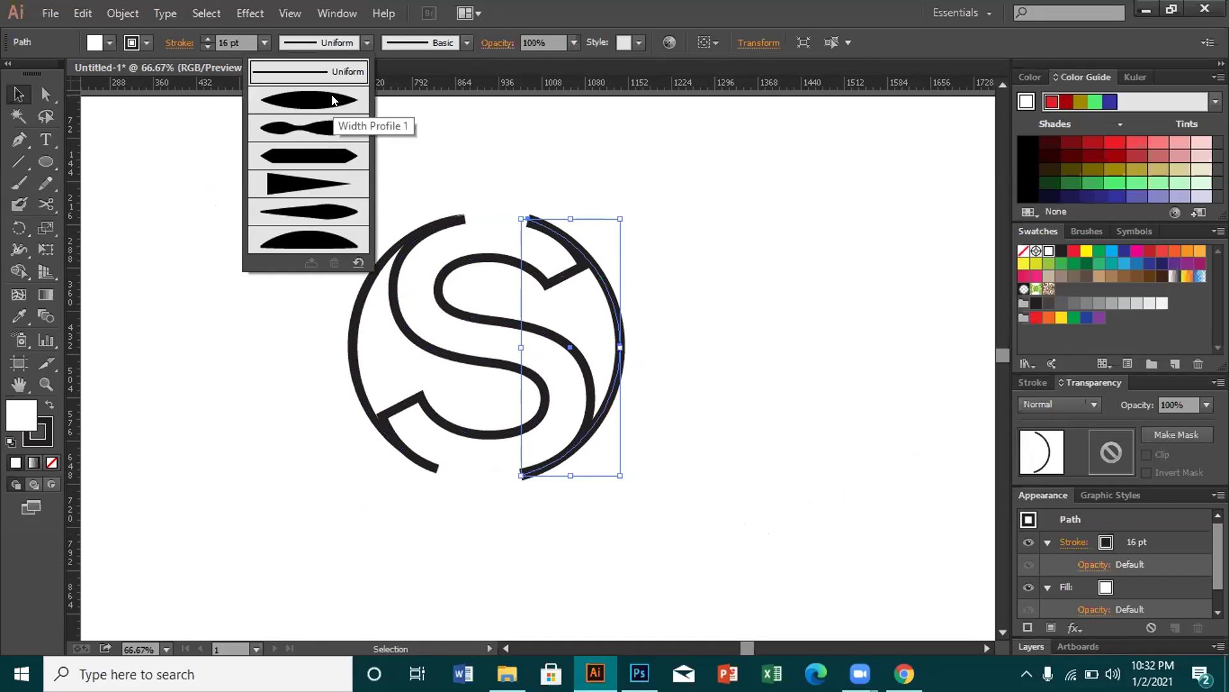
click(333, 102)
click(308, 181)
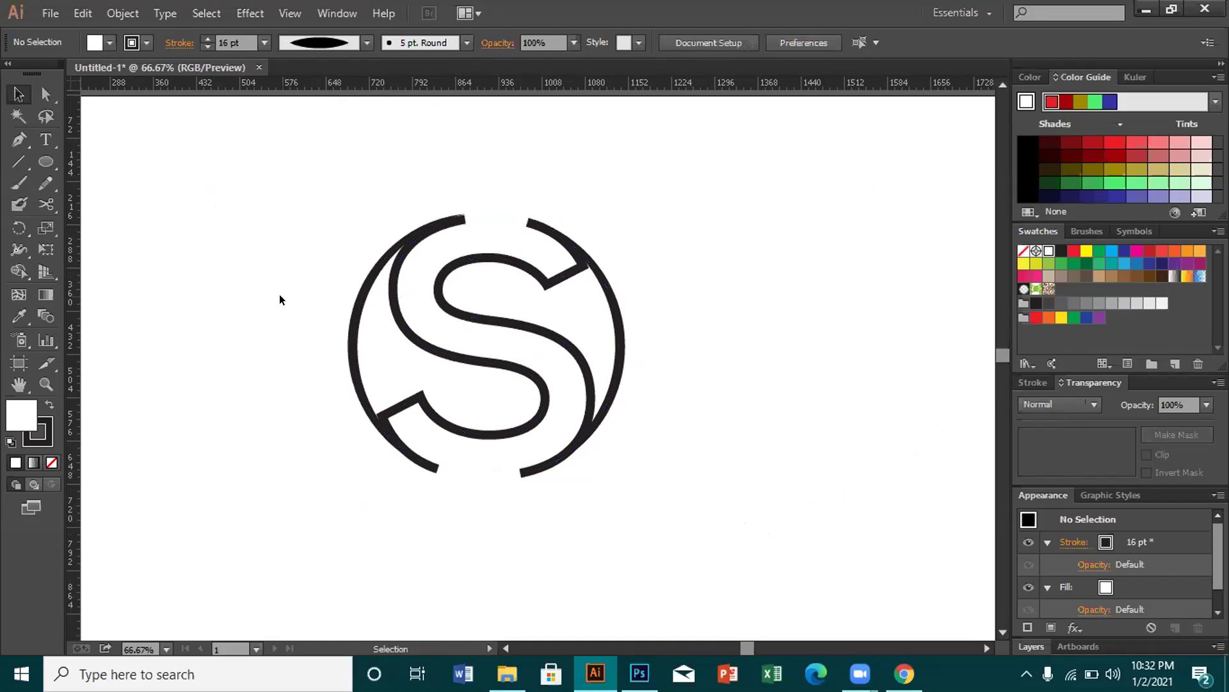
- Try Width Profile 1 on the stroke of the S outline
click(423, 402)
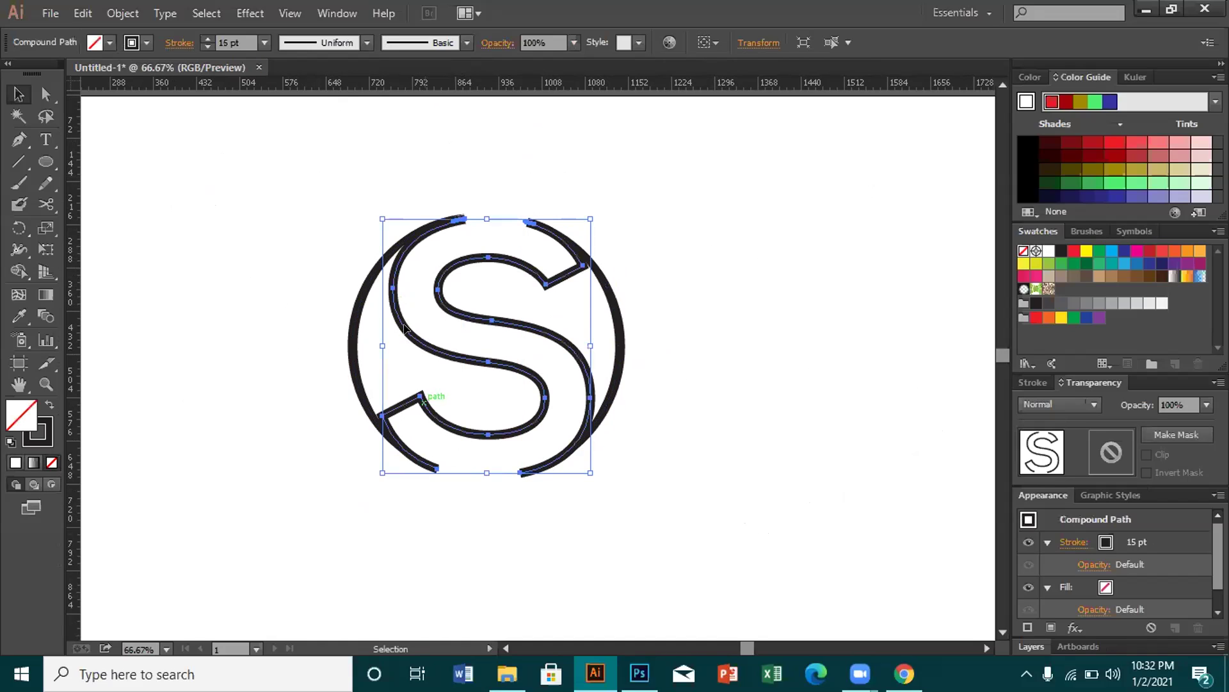
click(334, 42)
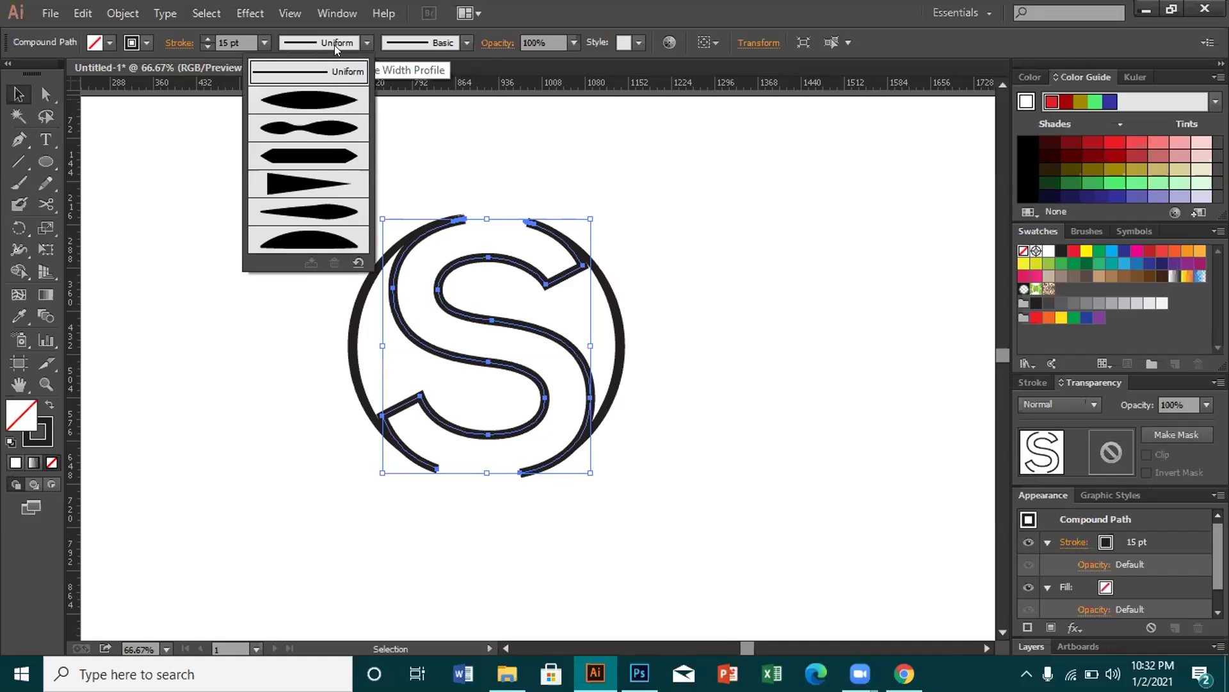
click(329, 102)
click(280, 211)
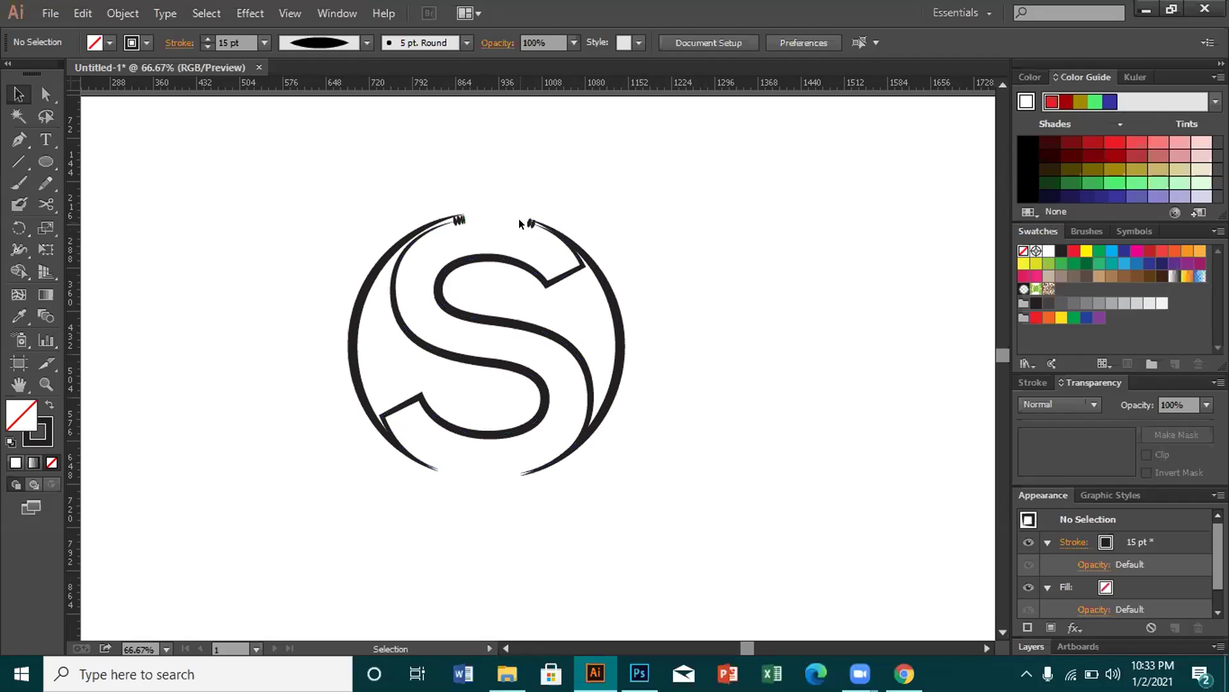
- Inspect the tapered stroke ends at the top opening and undo the width profile on the S outline
key(ctrl+equal)
key(ctrl+equal)
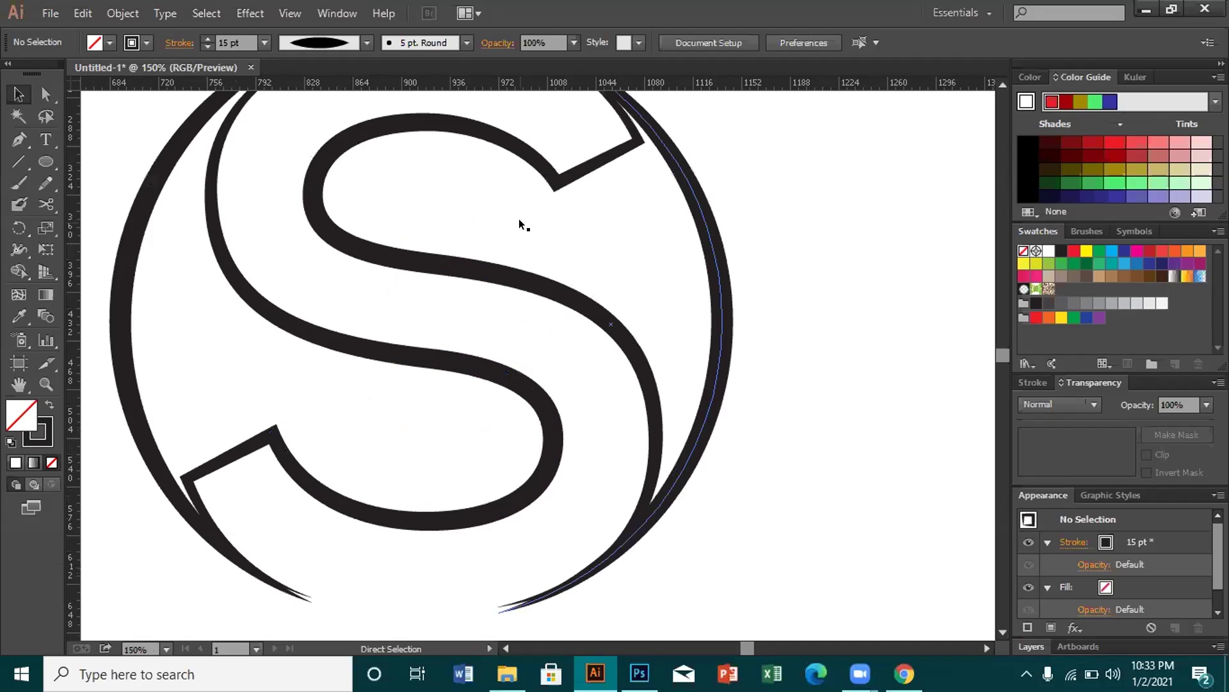
drag(512, 245, 563, 350)
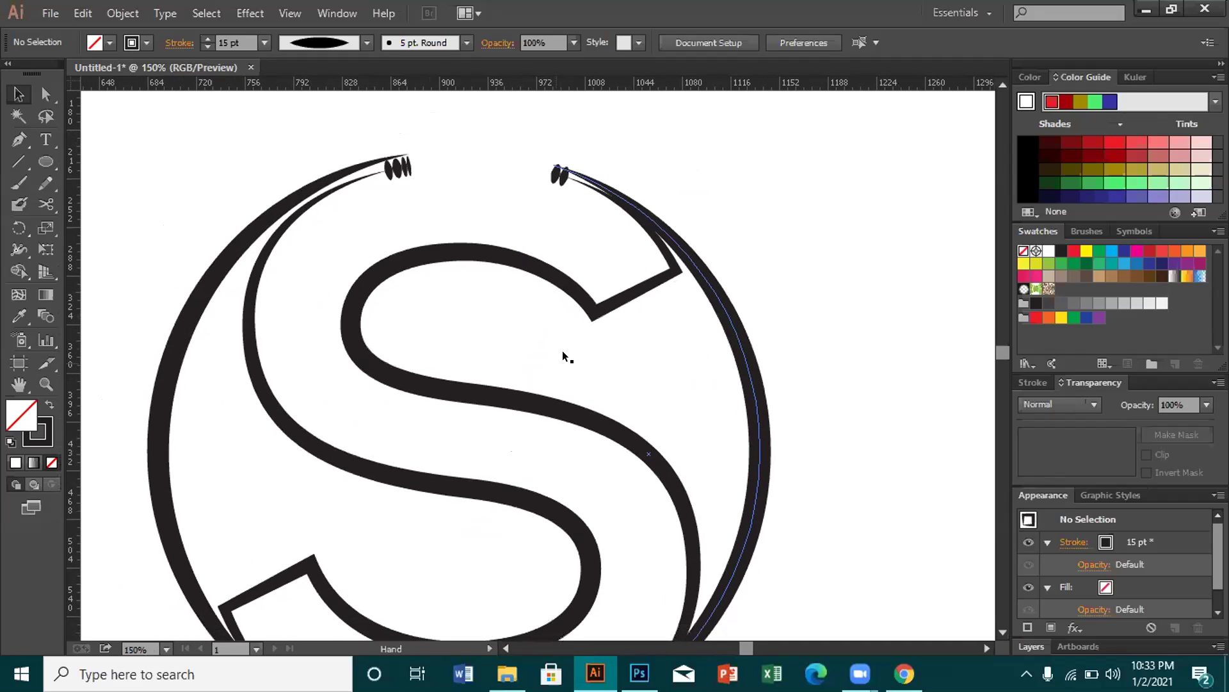
drag(552, 372, 565, 321)
key(ctrl+z)
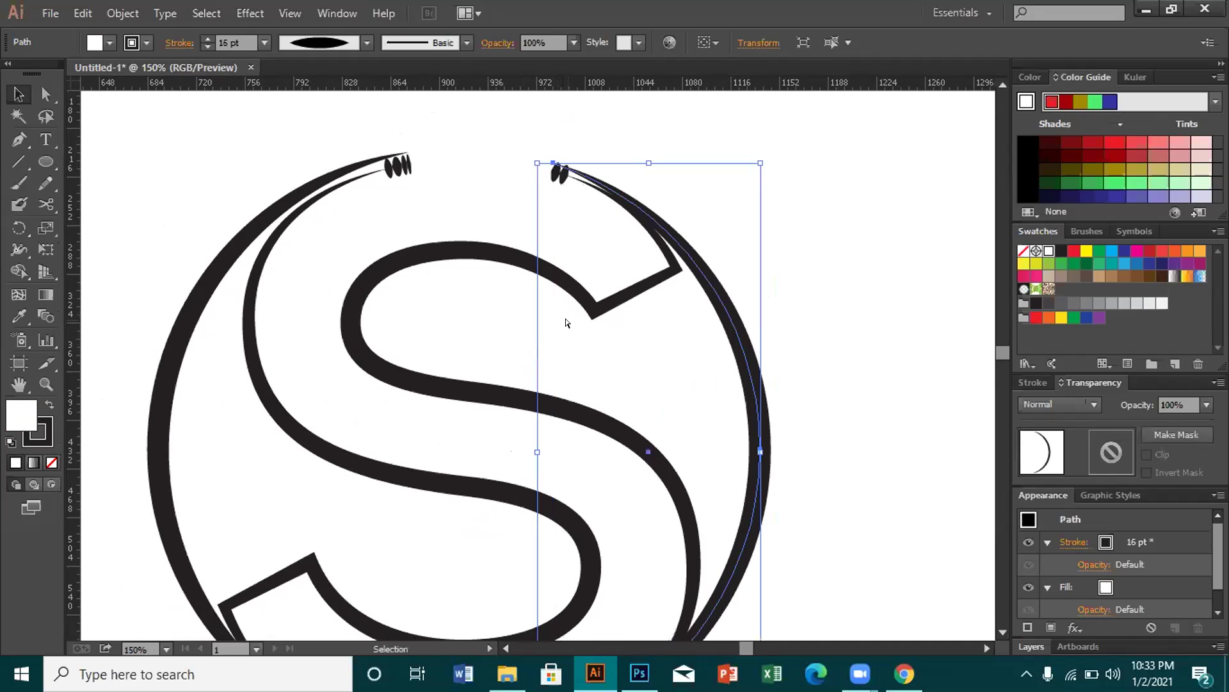
key(ctrl+minus)
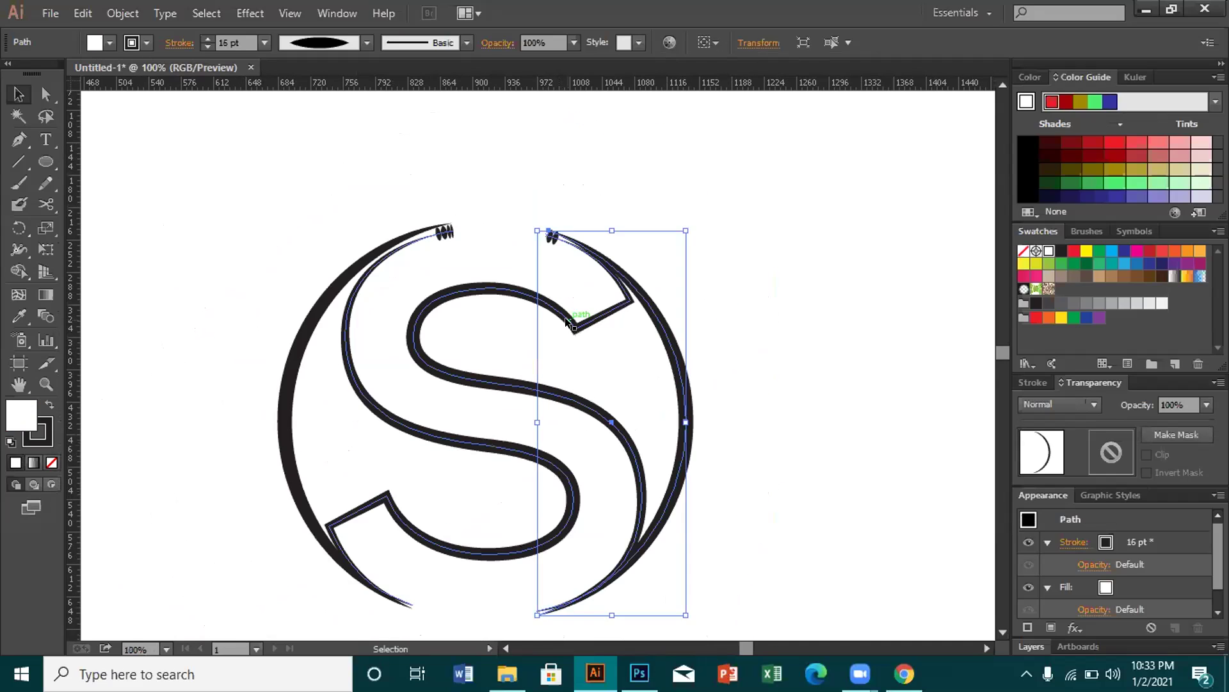
click(297, 227)
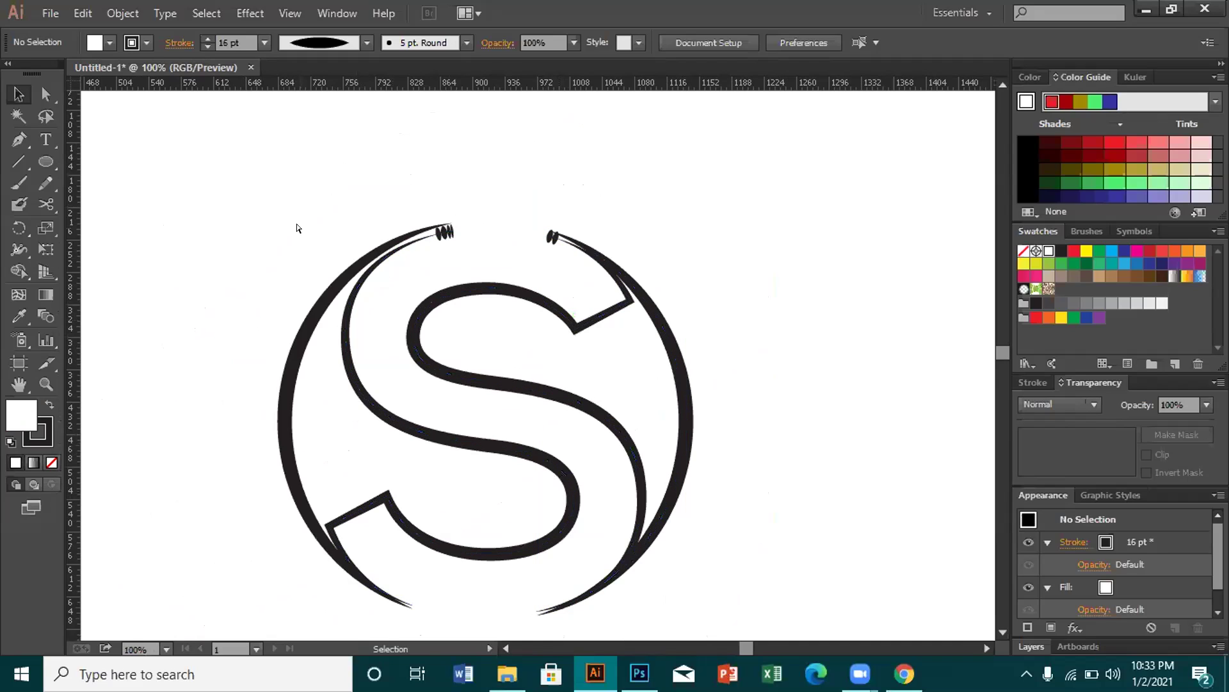
key(ctrl+z)
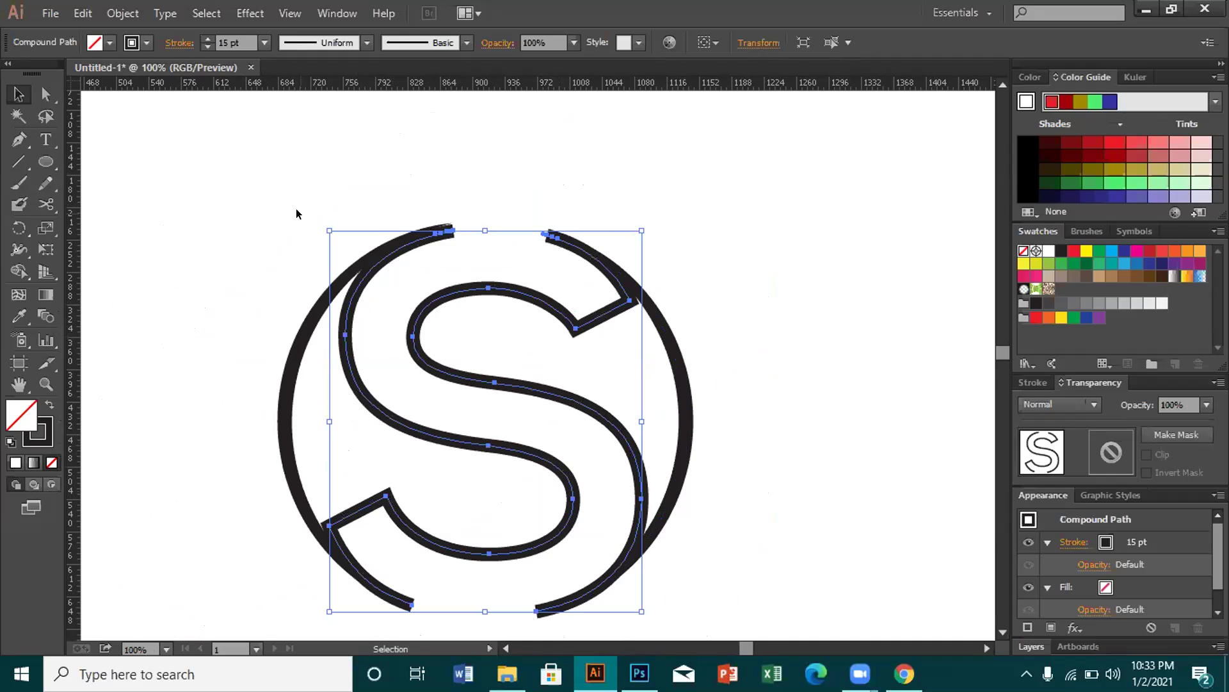
click(436, 215)
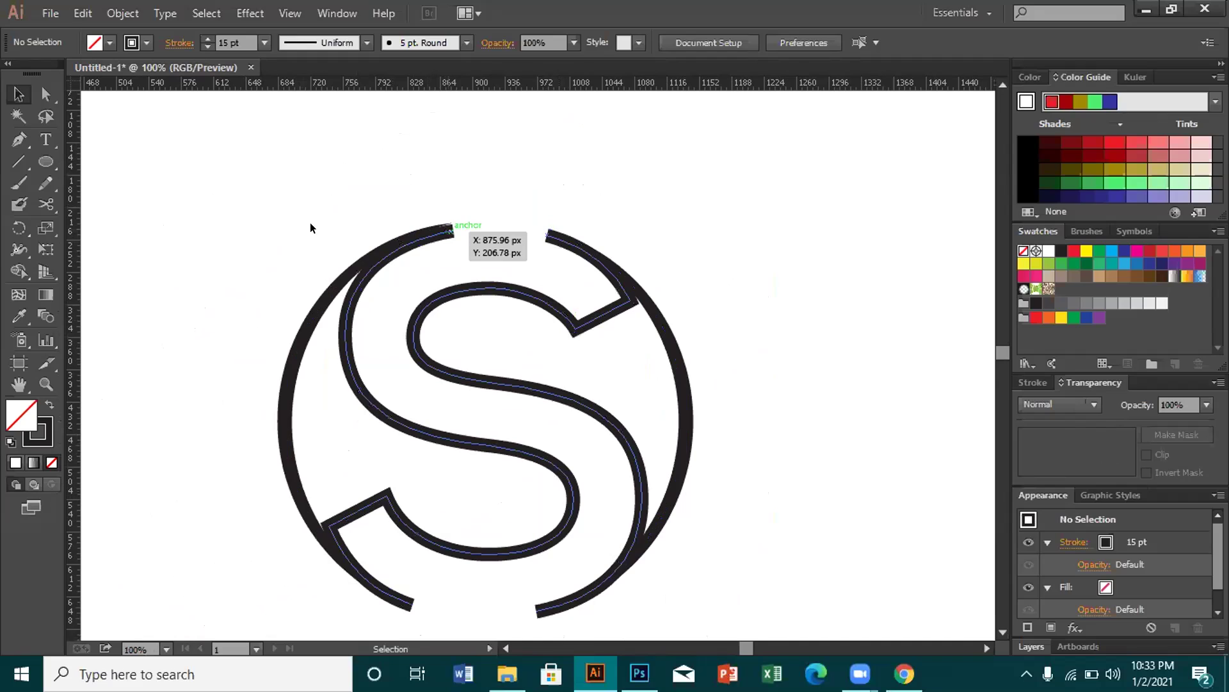
drag(356, 213, 591, 263)
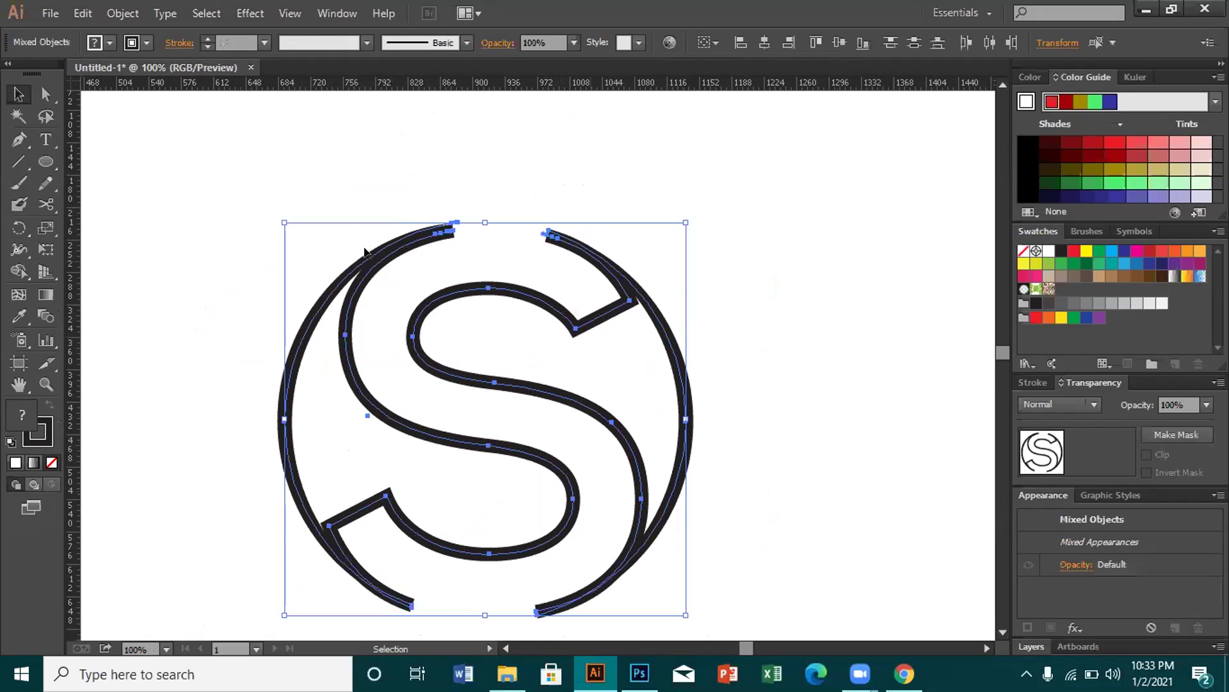
click(19, 271)
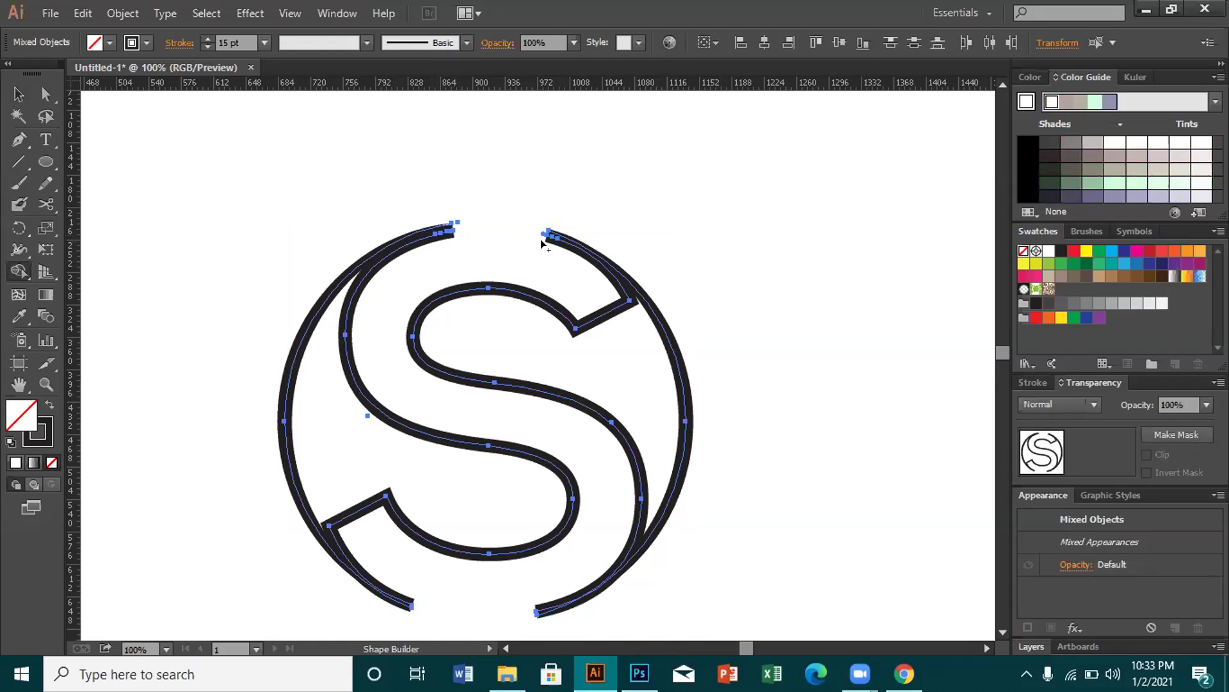
click(19, 95)
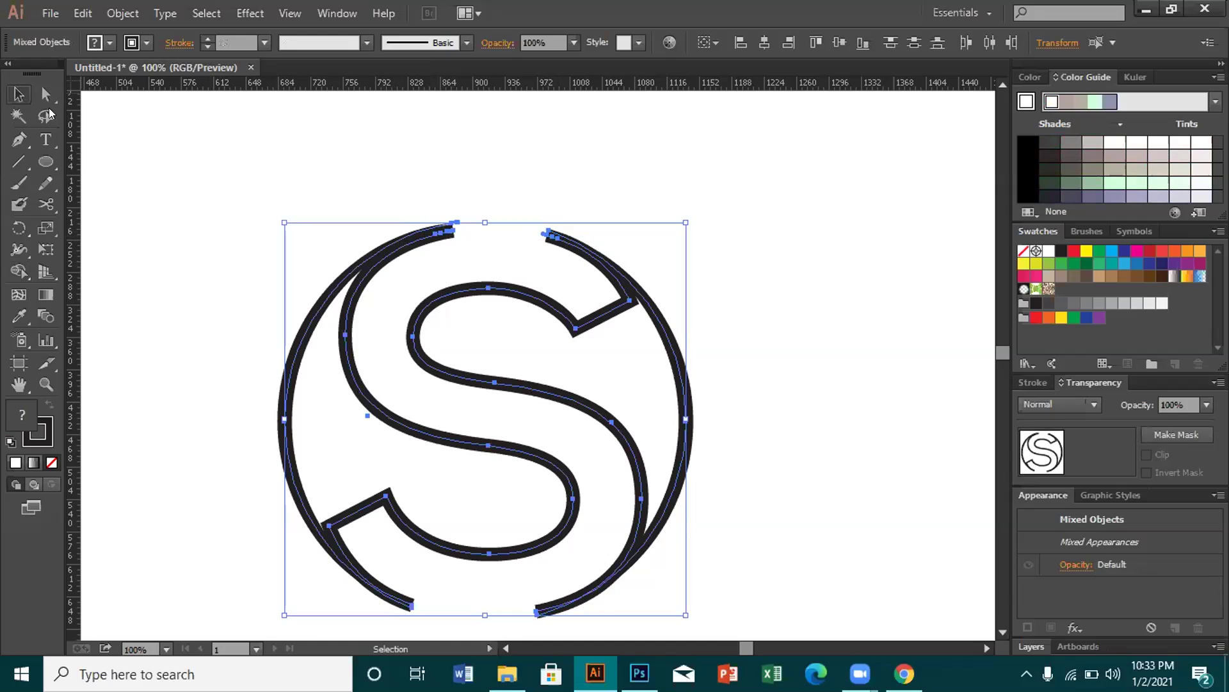
click(197, 163)
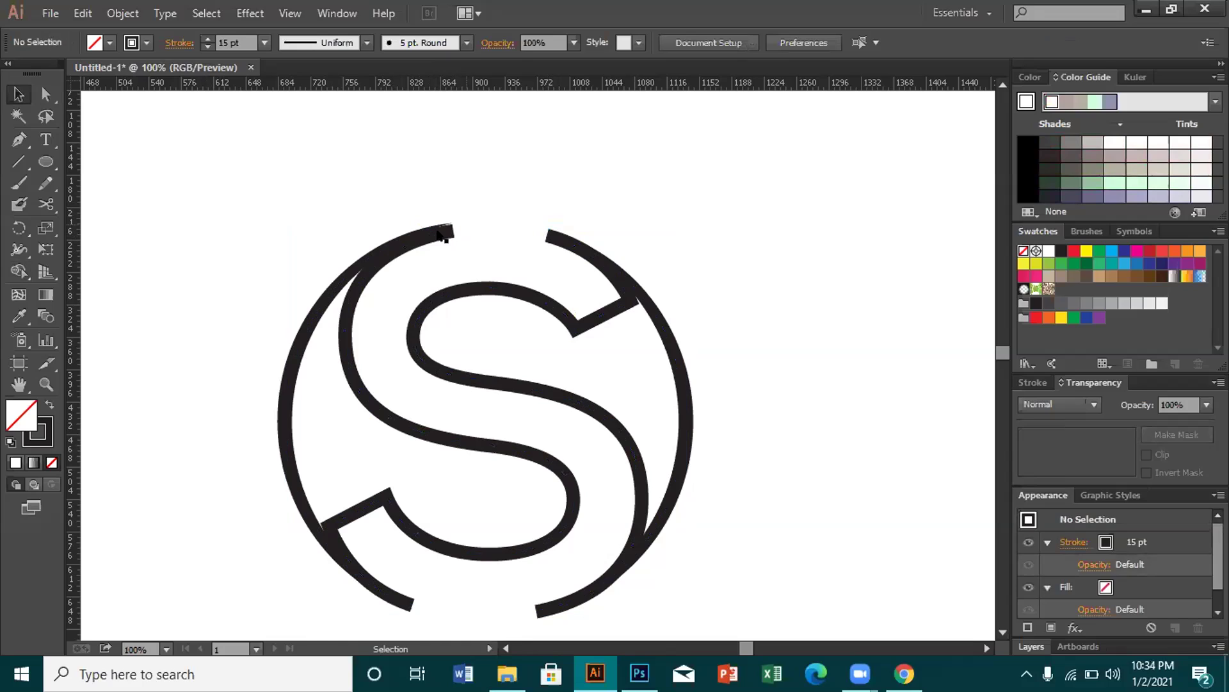
key(ctrl+y)
key(ctrl+y)
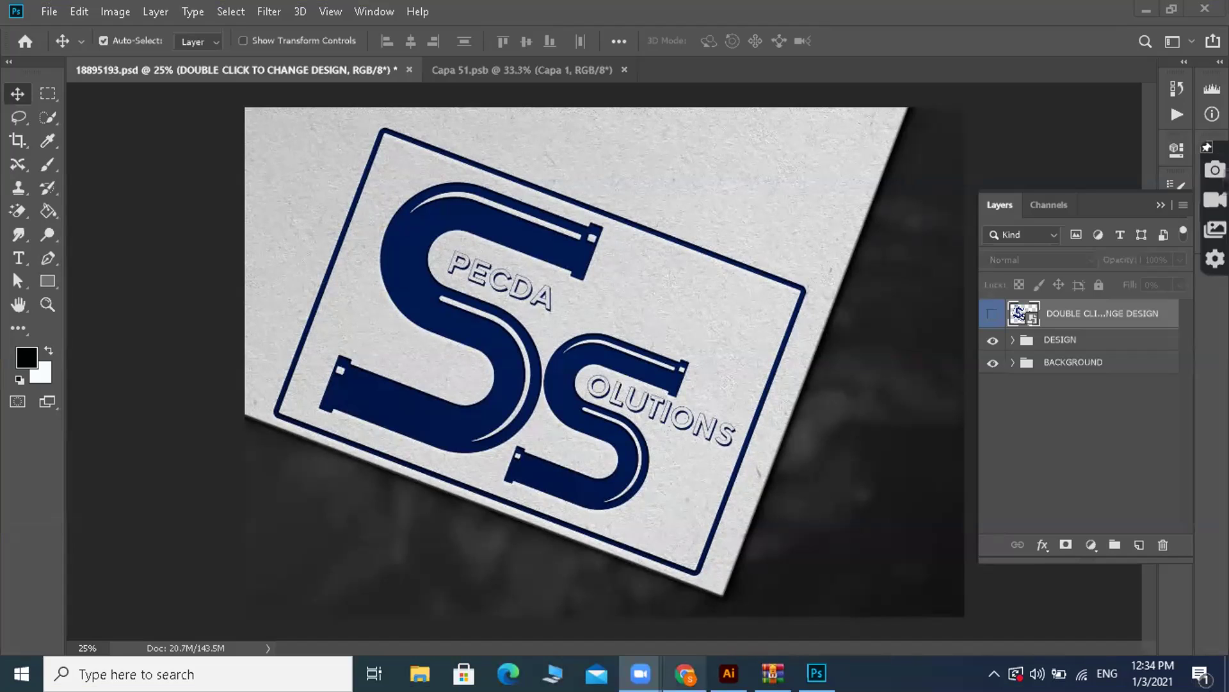
- Switch to the Freelancer contest entry in Chrome and extend its description with ". If you want any changes in them please let me know."
click(685, 672)
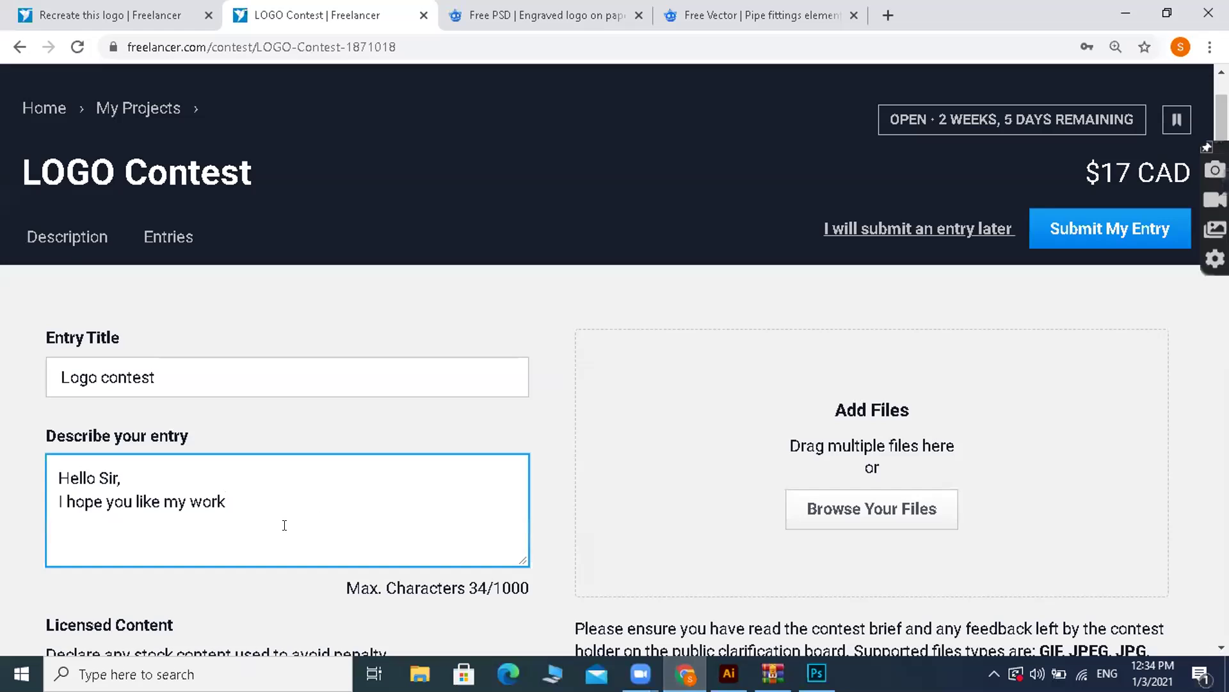
text(. If you want a)
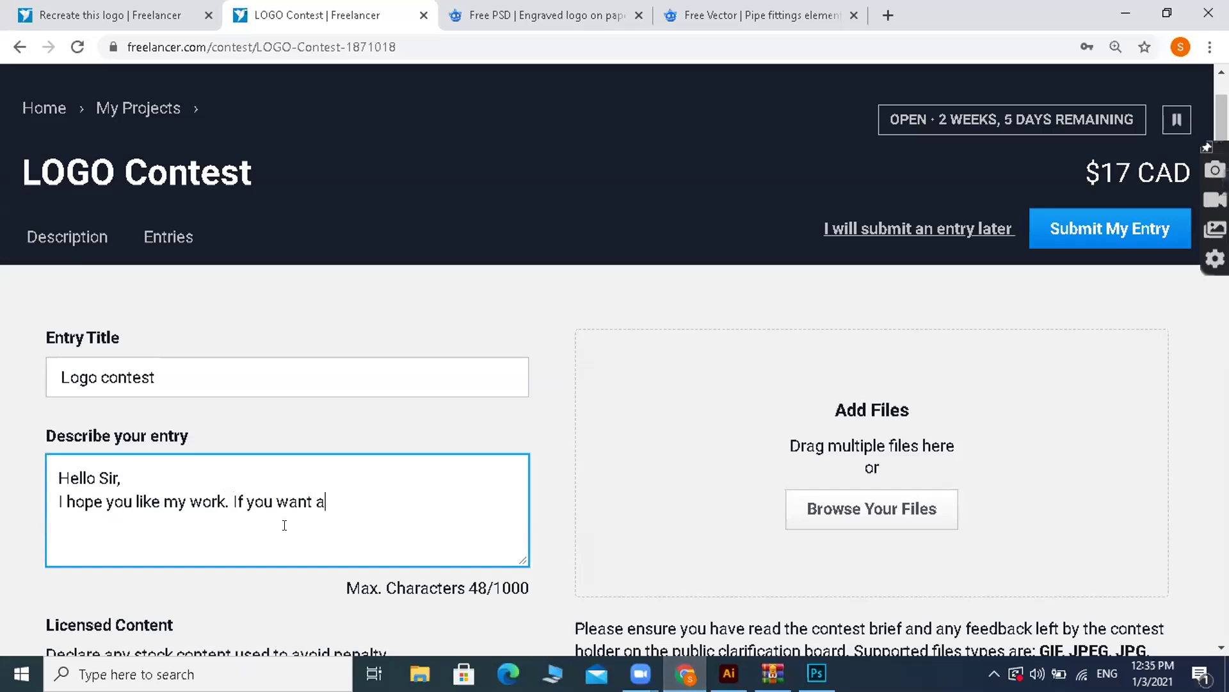
text(ny changes in t)
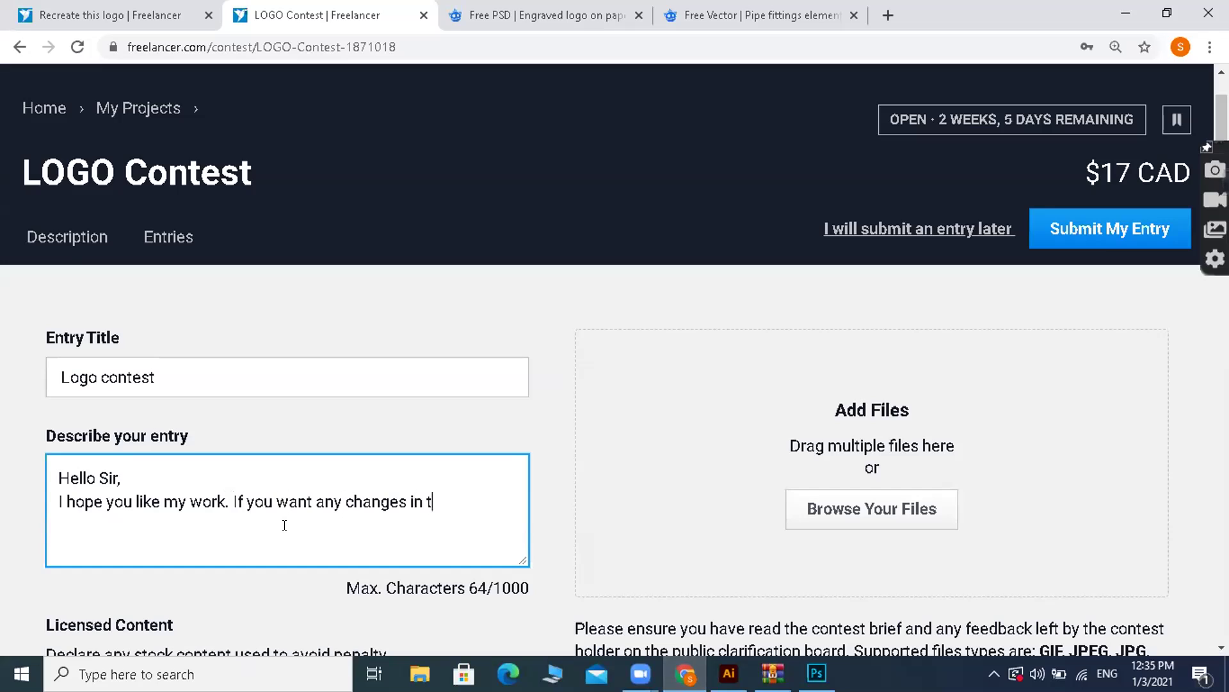
key(BackSpace)
text(them please let me know.)
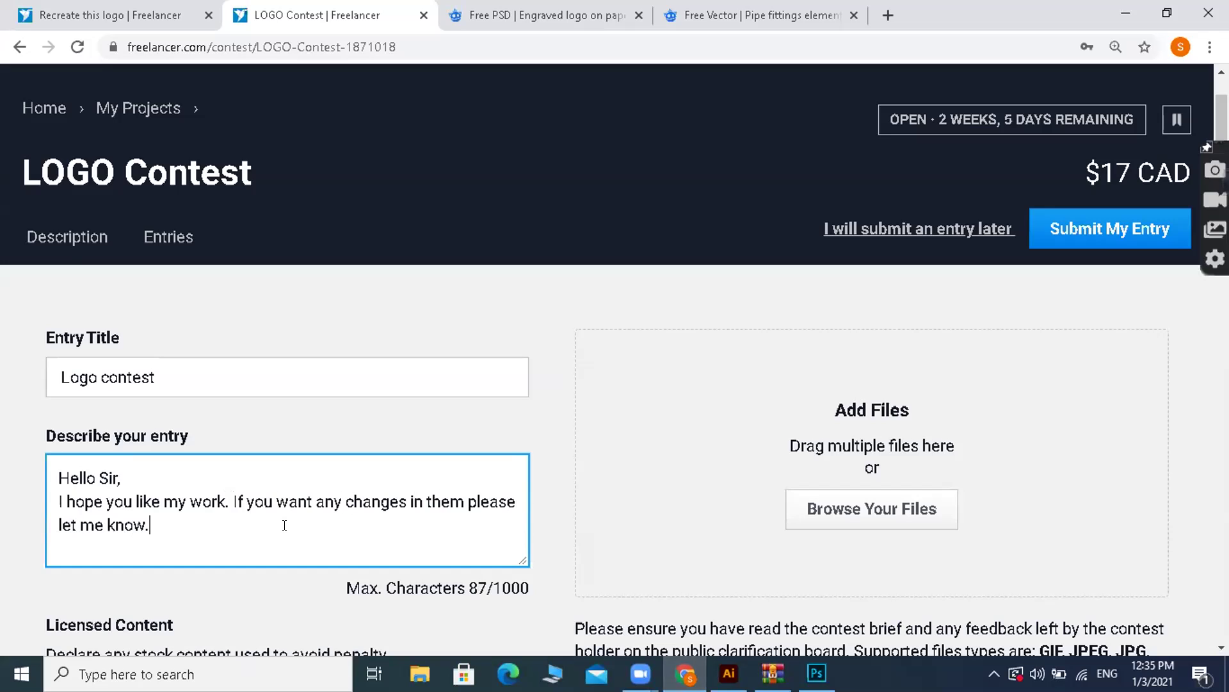
- Close the entry description with a separate paragraph reading "Thanks in advance", followed by the designer's full name on its own line
key(Return)
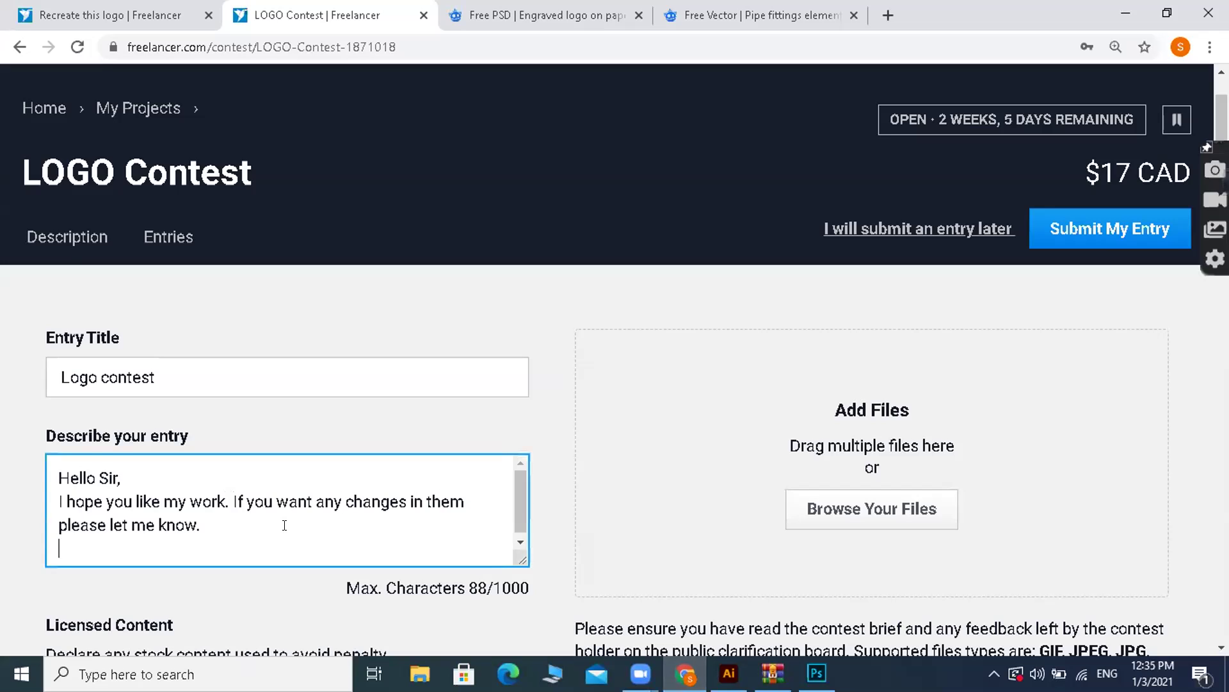
key(Return)
text(R)
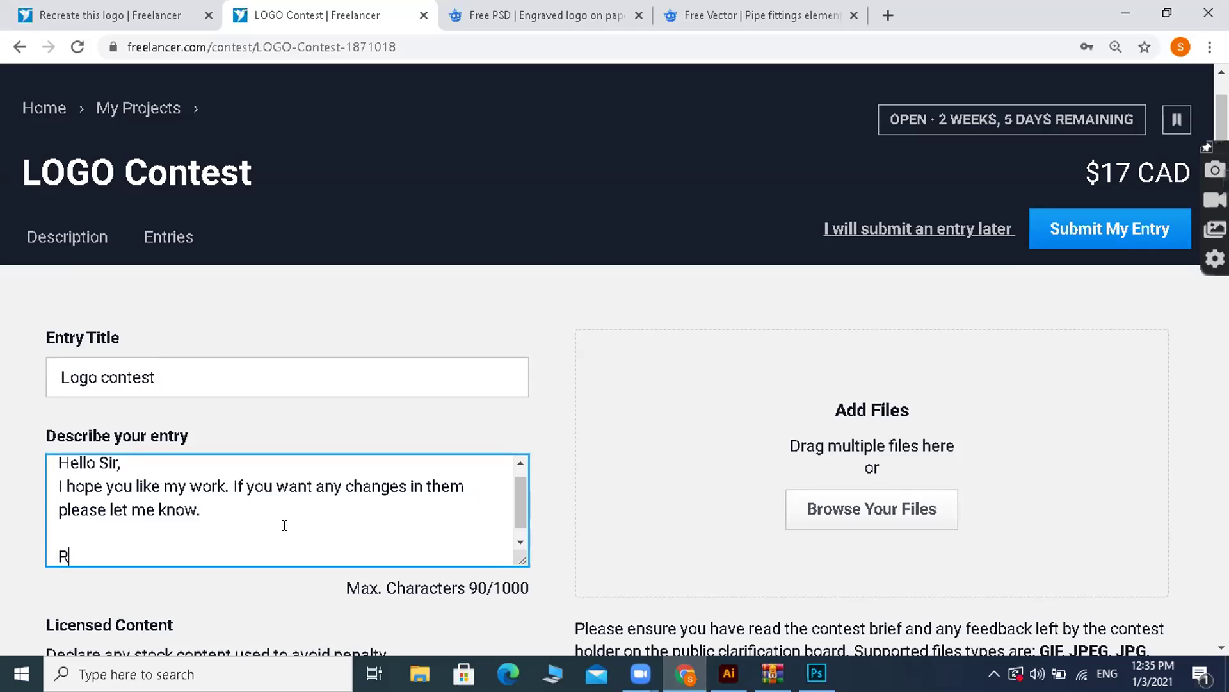
key(BackSpace)
text(Than)
key(BackSpace)
text(nks in ad)
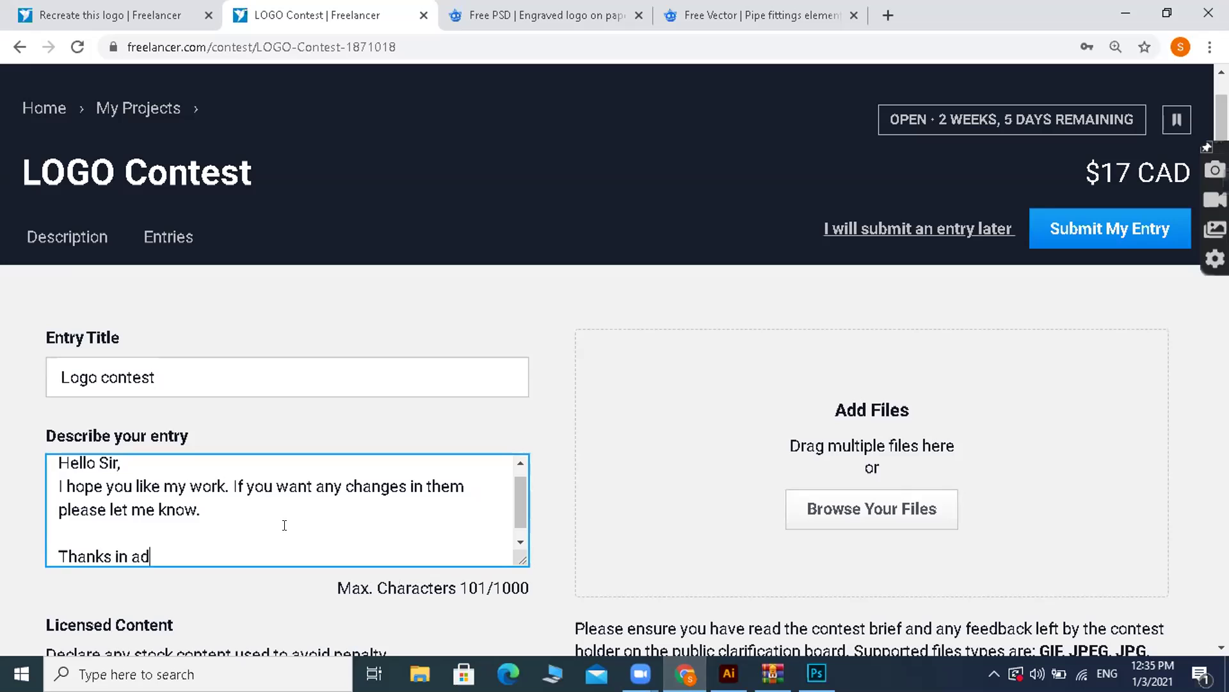
text(vance)
key(Return)
text(Sa)
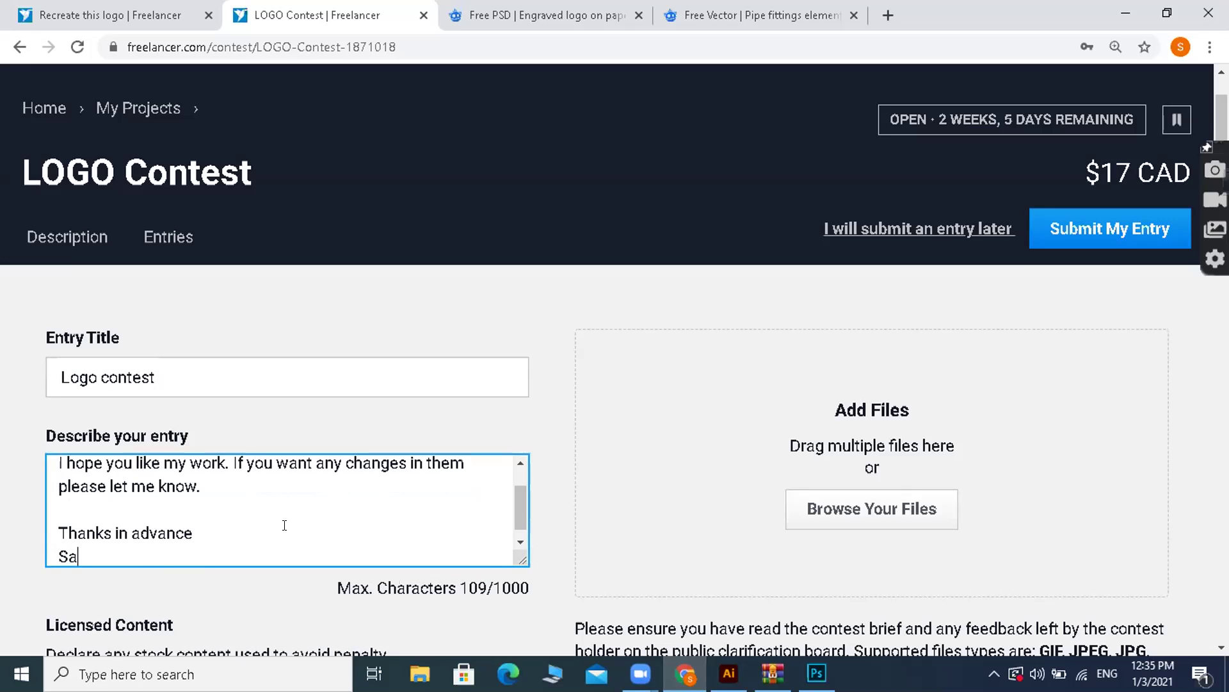
text(biha Su)
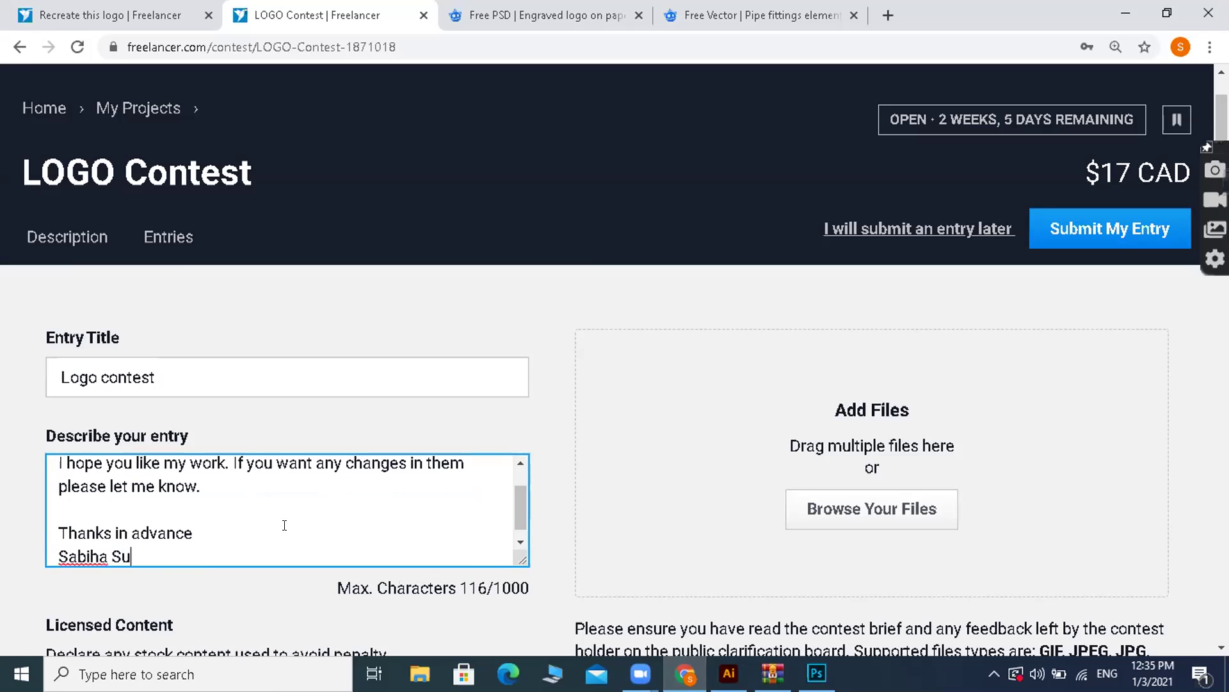
text(ltana)
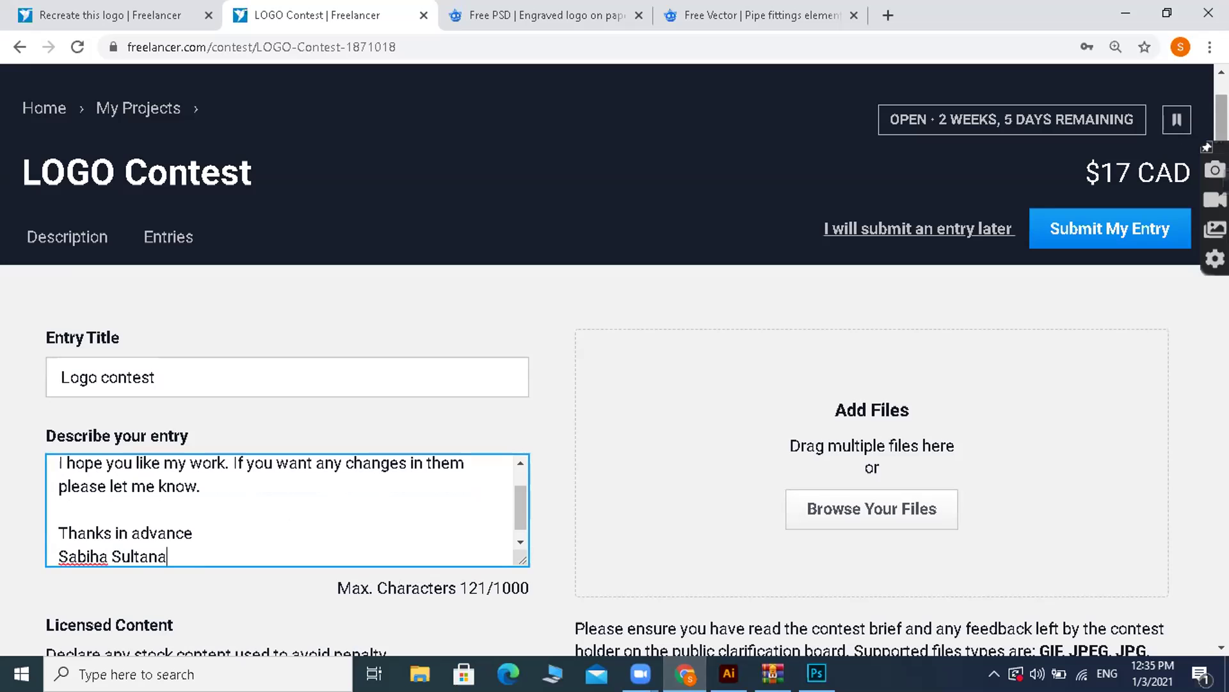
- Set the entry sell price to 17 CAD
scroll(1154, 146, down, 2)
scroll(615, 358, down, 4)
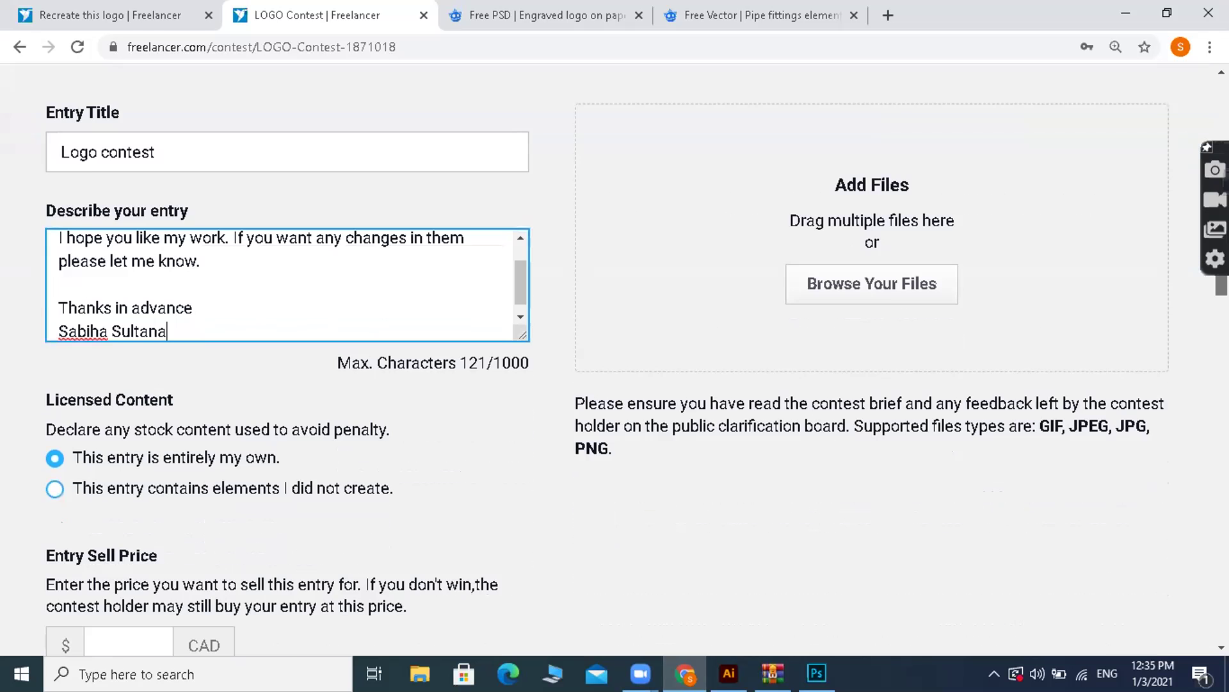
scroll(419, 321, up, 6)
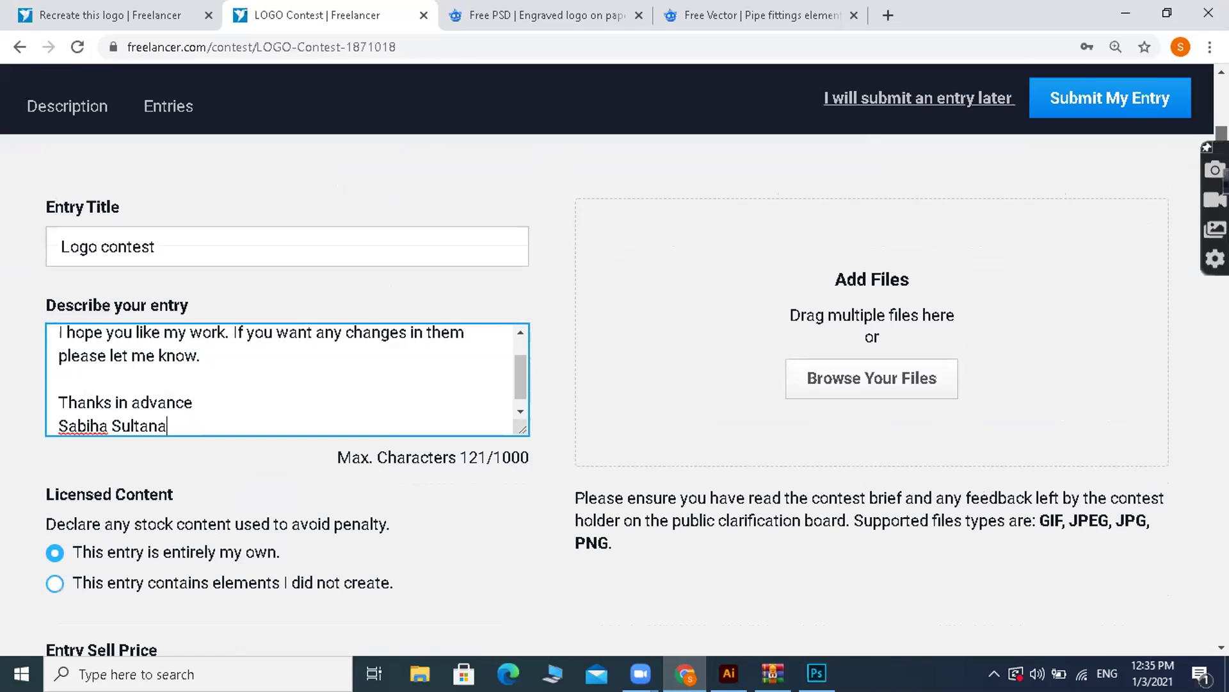
scroll(420, 321, down, 6)
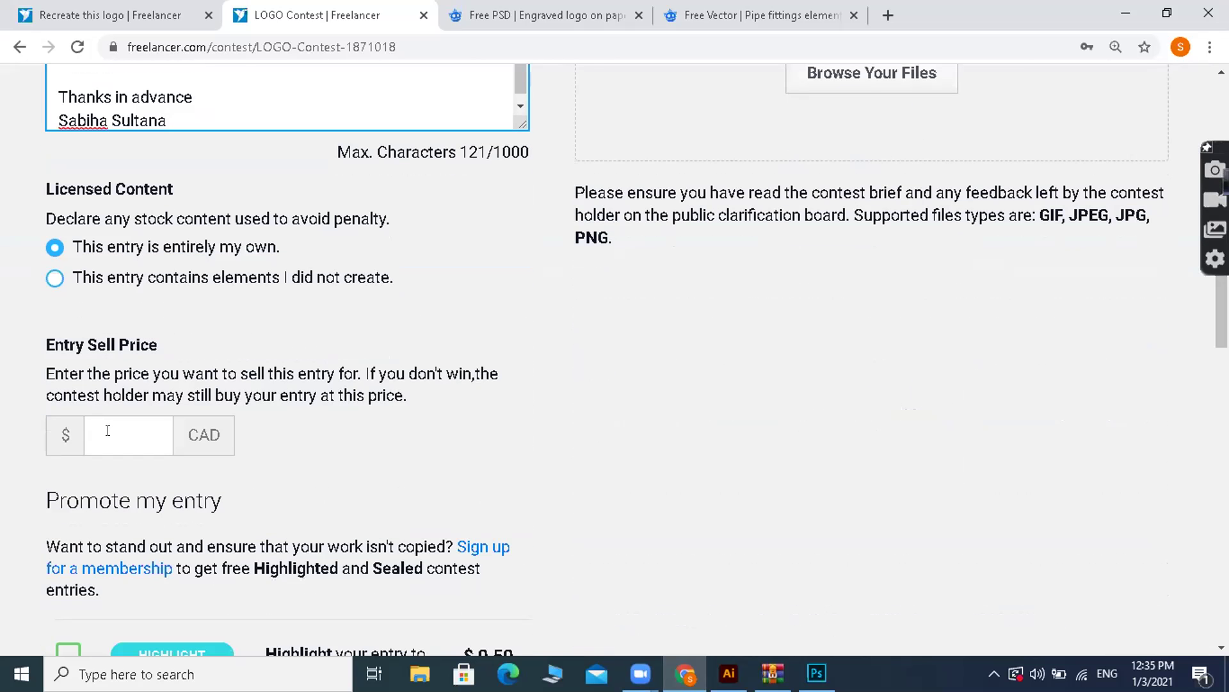
click(102, 434)
text(17)
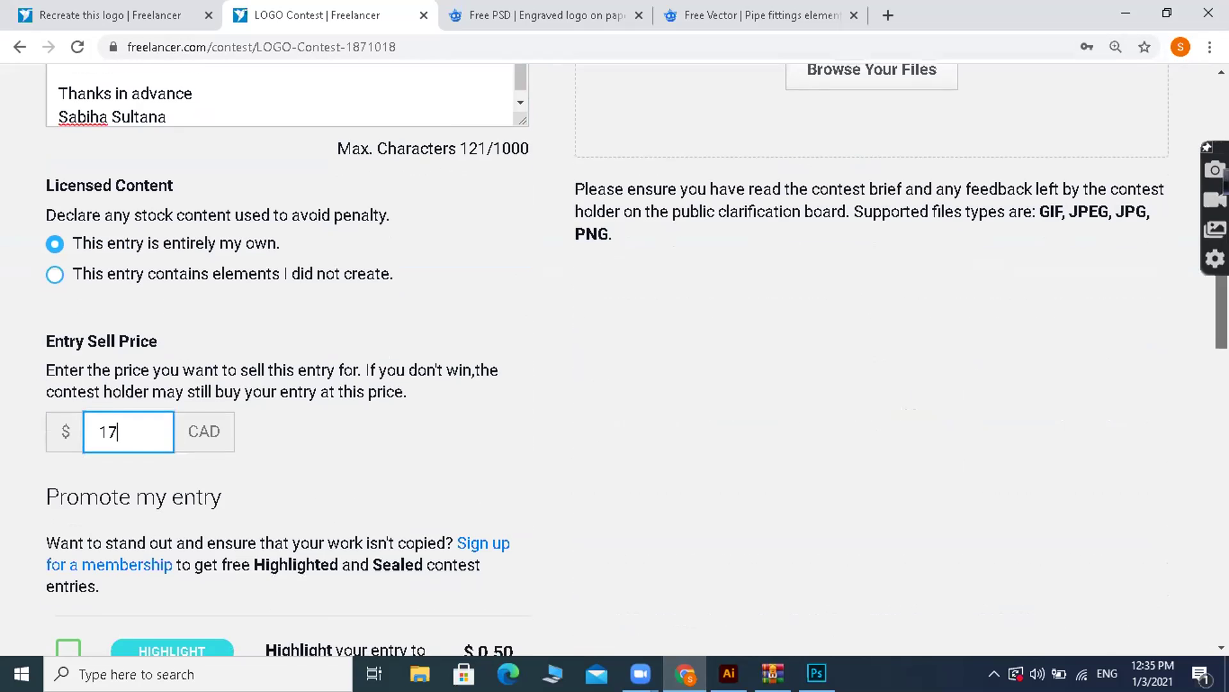
- Upload the contest JPG from the Desktop as the entry's file
scroll(420, 359, down, 7)
scroll(842, 390, up, 11)
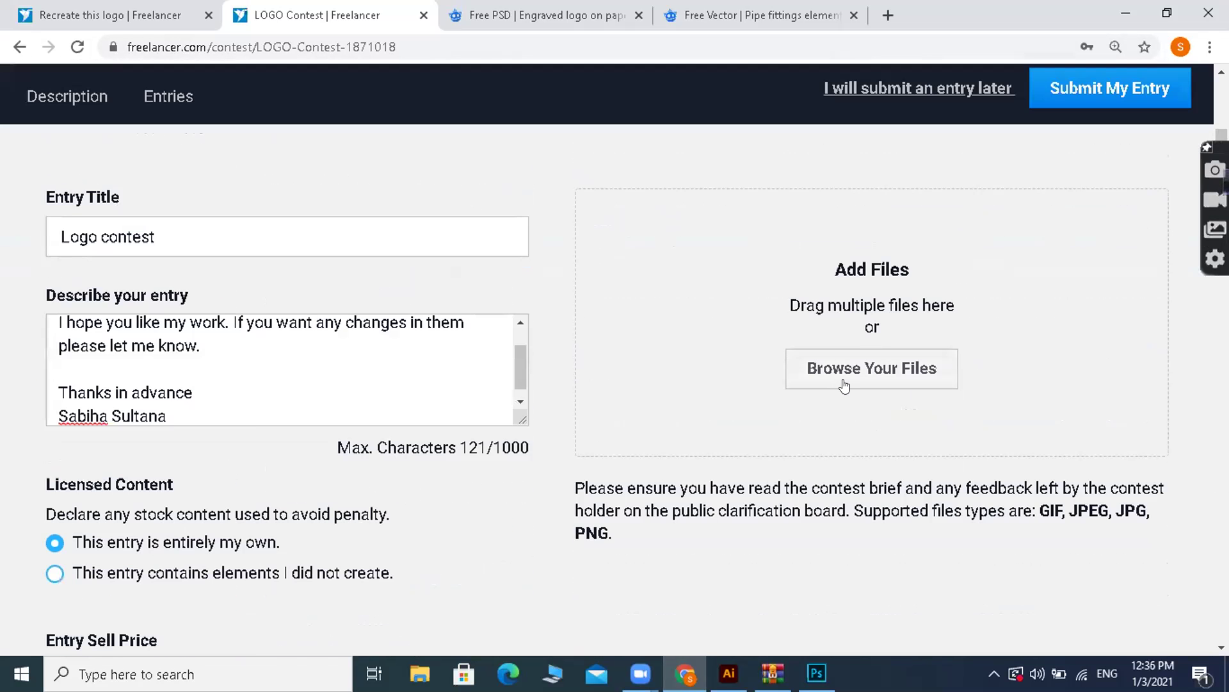
click(842, 379)
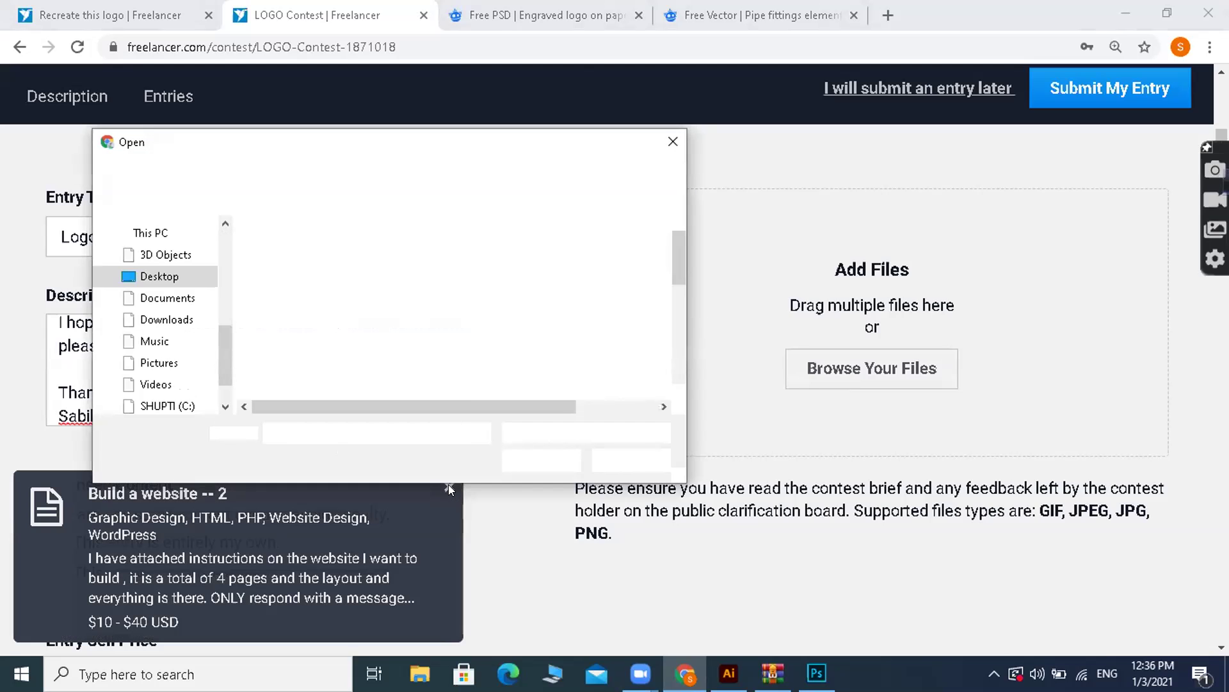
click(679, 308)
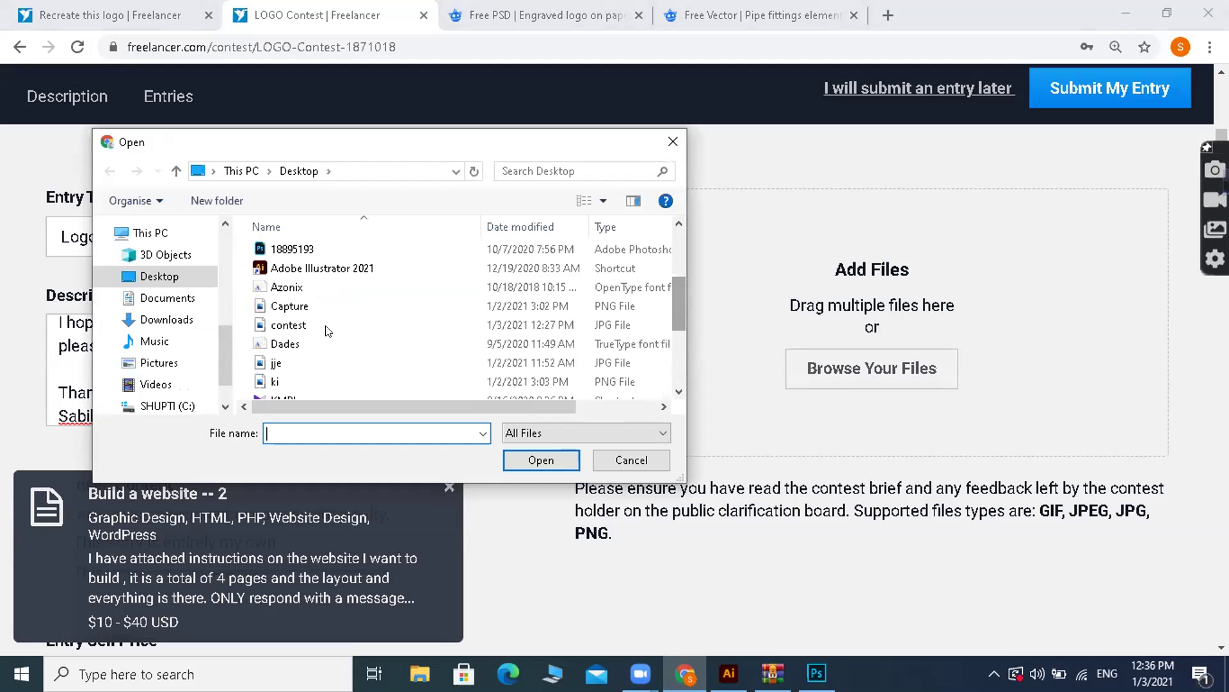
double_click(288, 325)
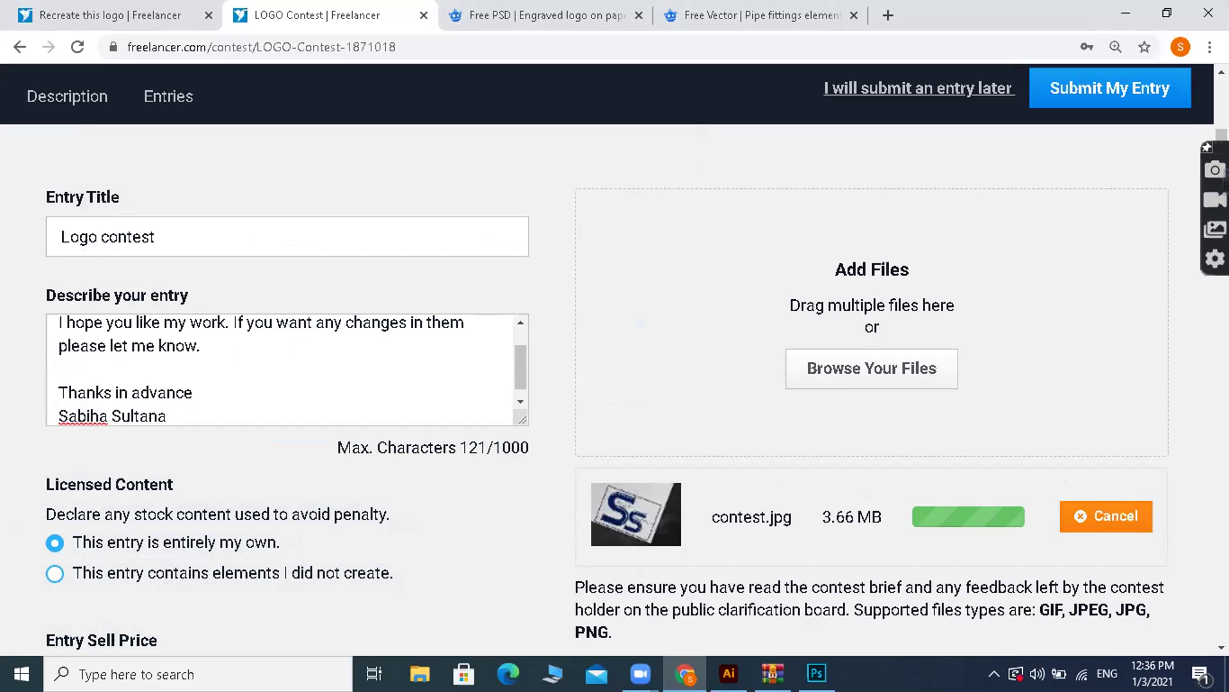
scroll(614, 359, down, 2)
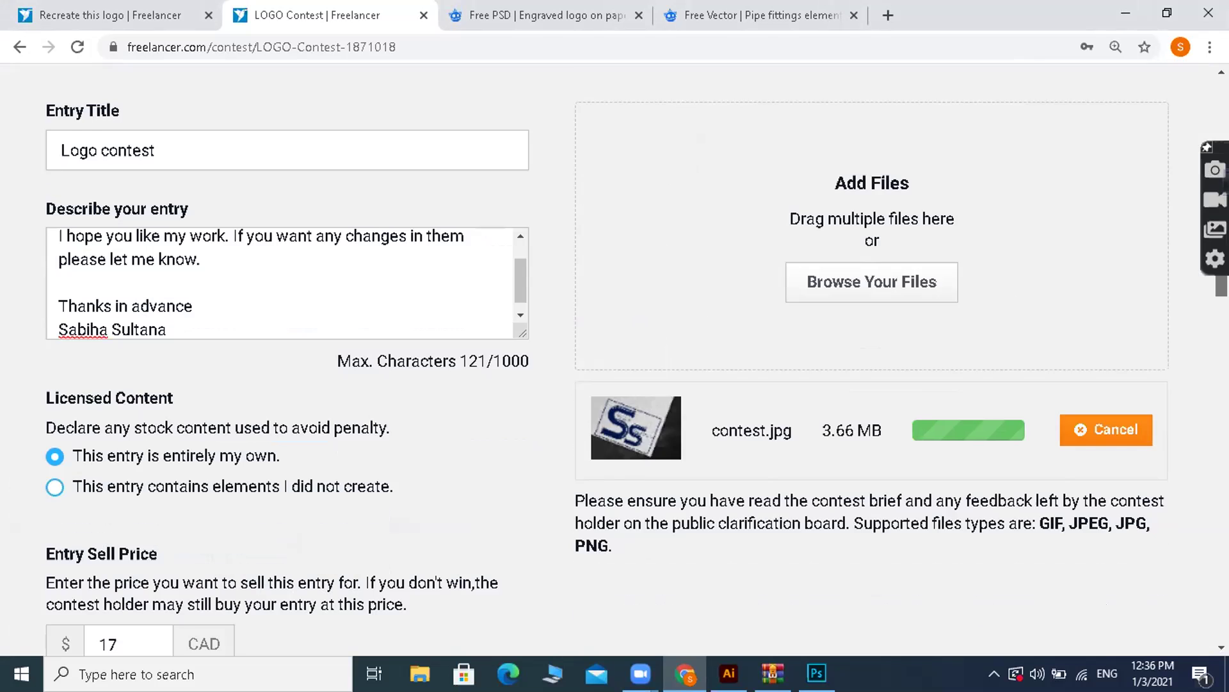
scroll(615, 358, down, 1)
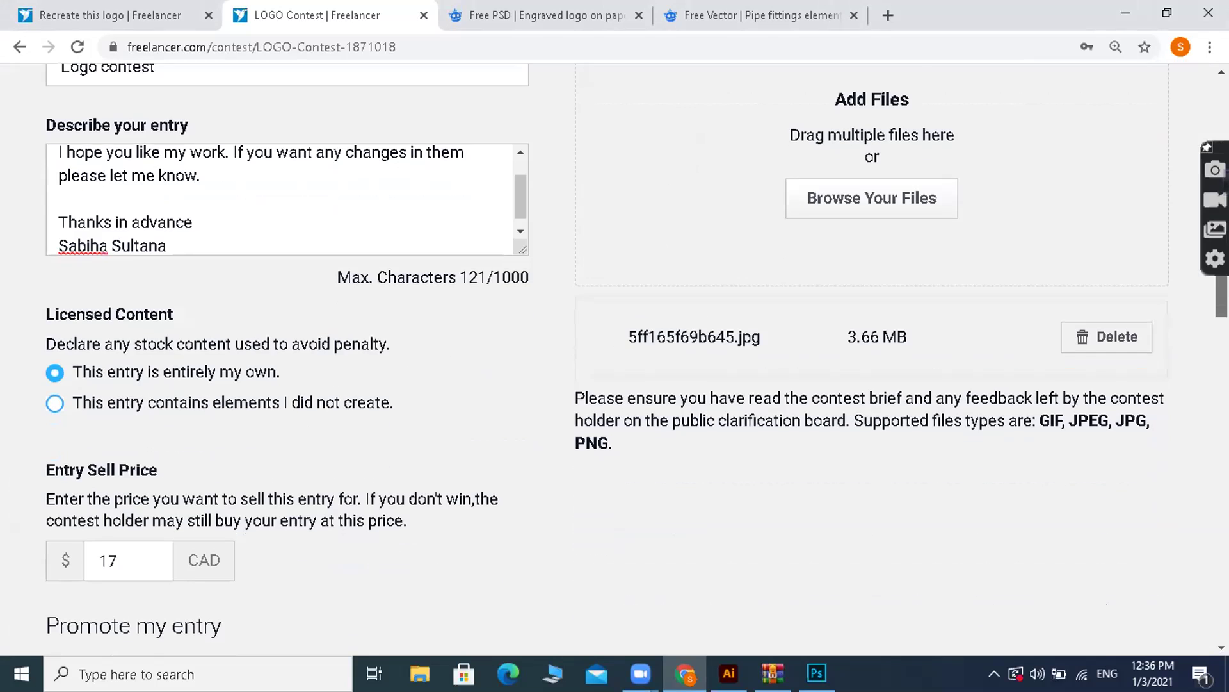
- Review the filled-in logo contest entry form and submit the entry
scroll(615, 359, up, 3)
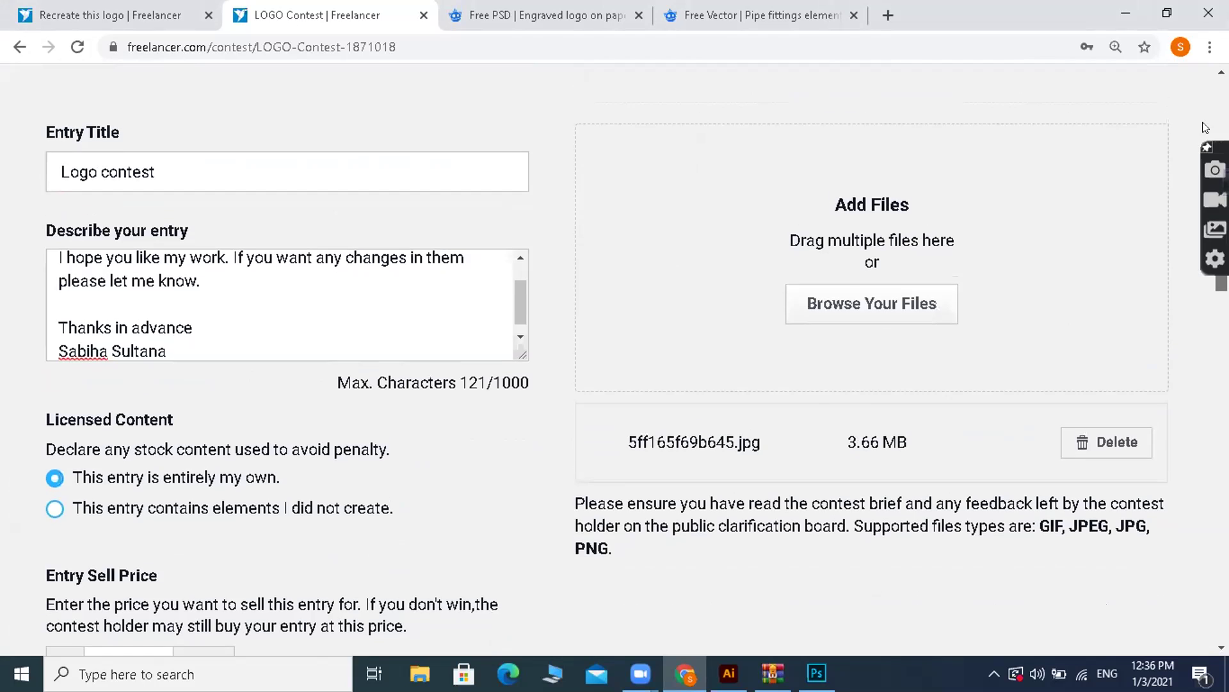
scroll(615, 359, down, 2)
scroll(615, 358, down, 3)
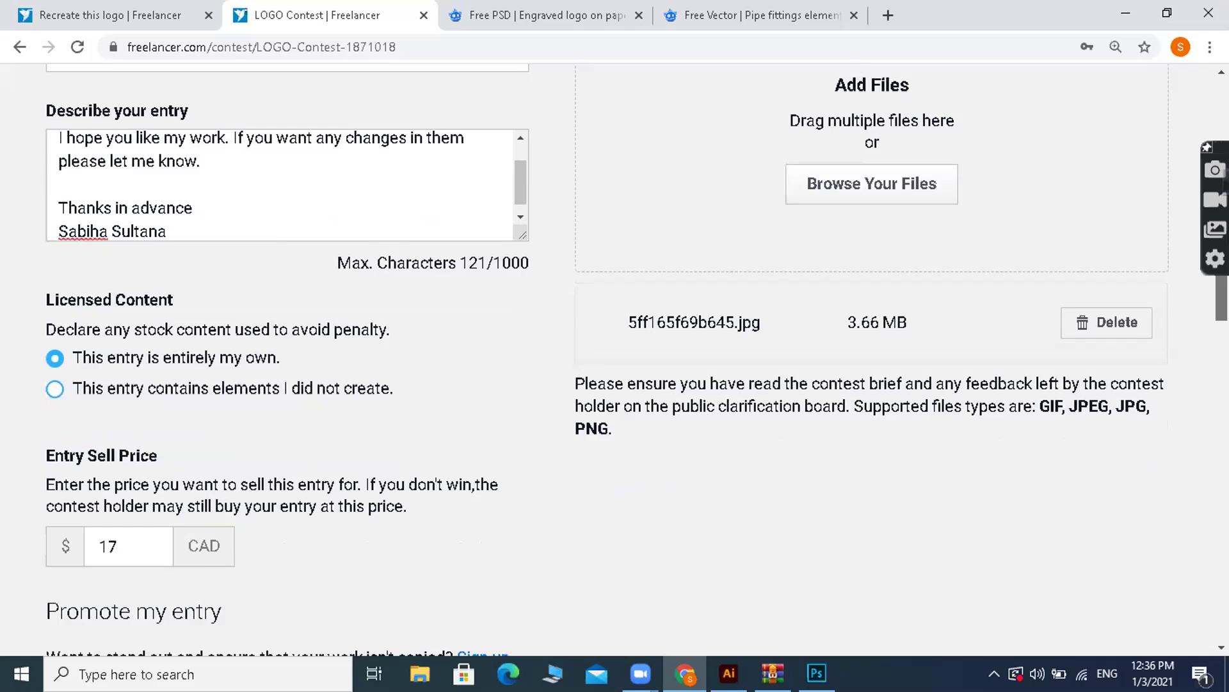
scroll(630, 354, down, 9)
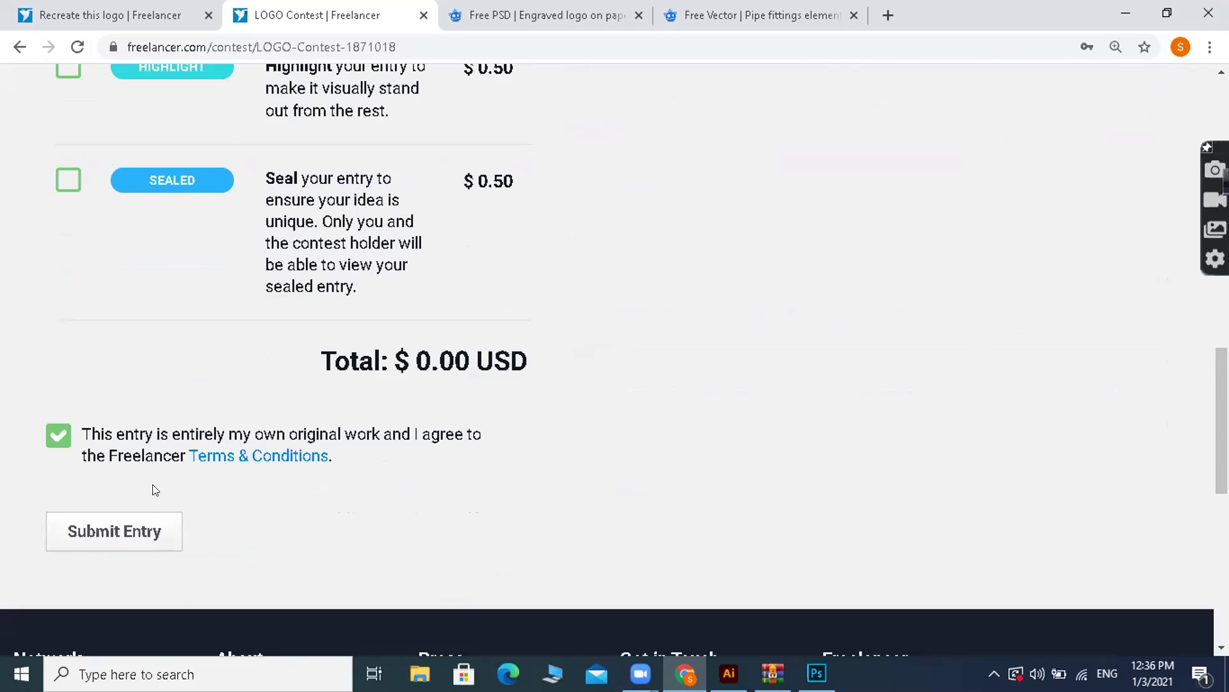
click(128, 531)
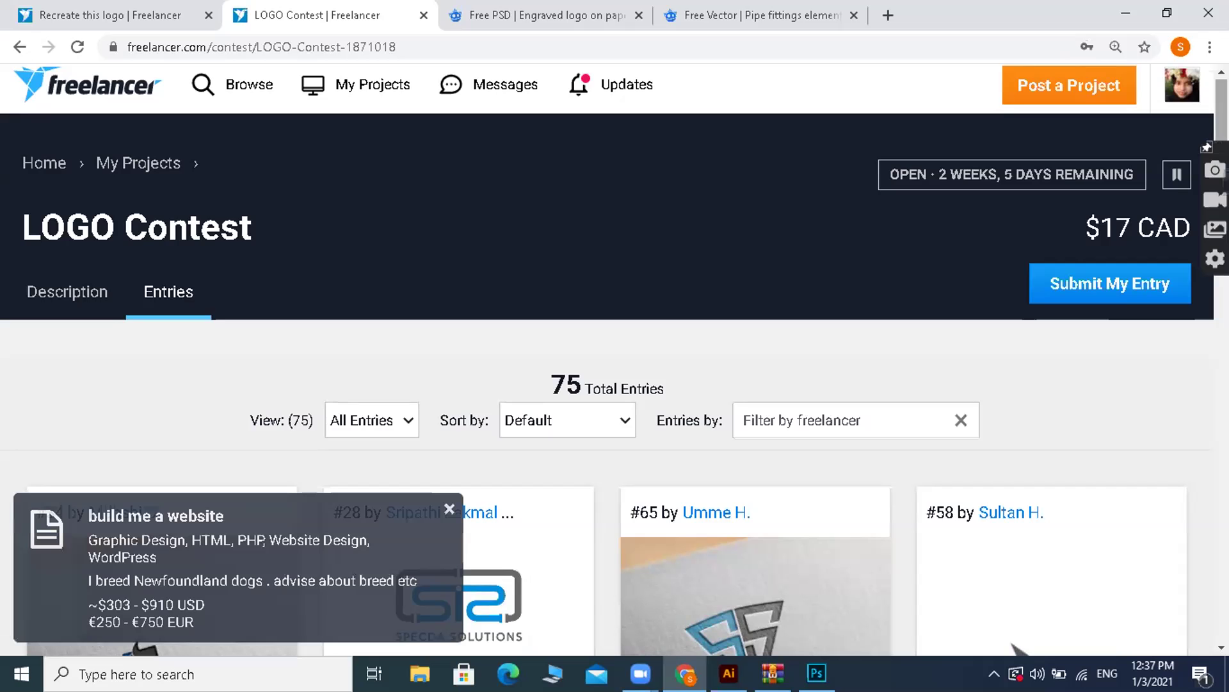
- Filter the contest's entry list to My Entries and dismiss the project notification pop-ups
scroll(423, 158, down, 5)
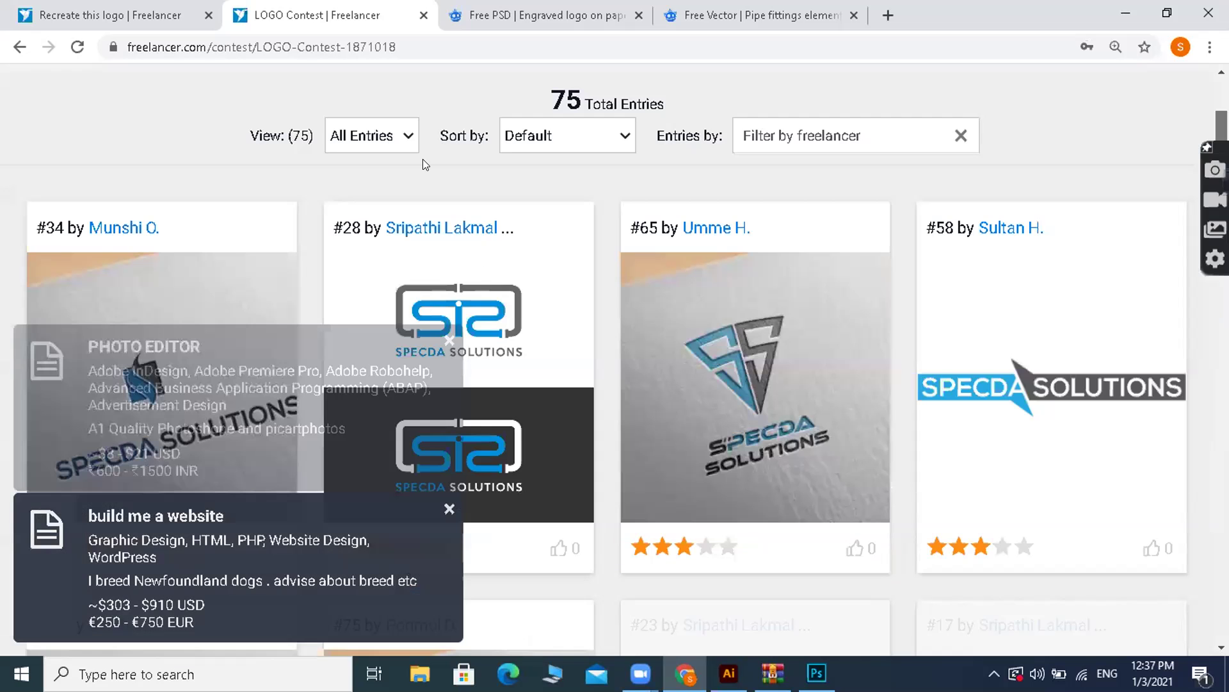
click(405, 117)
click(381, 155)
click(447, 340)
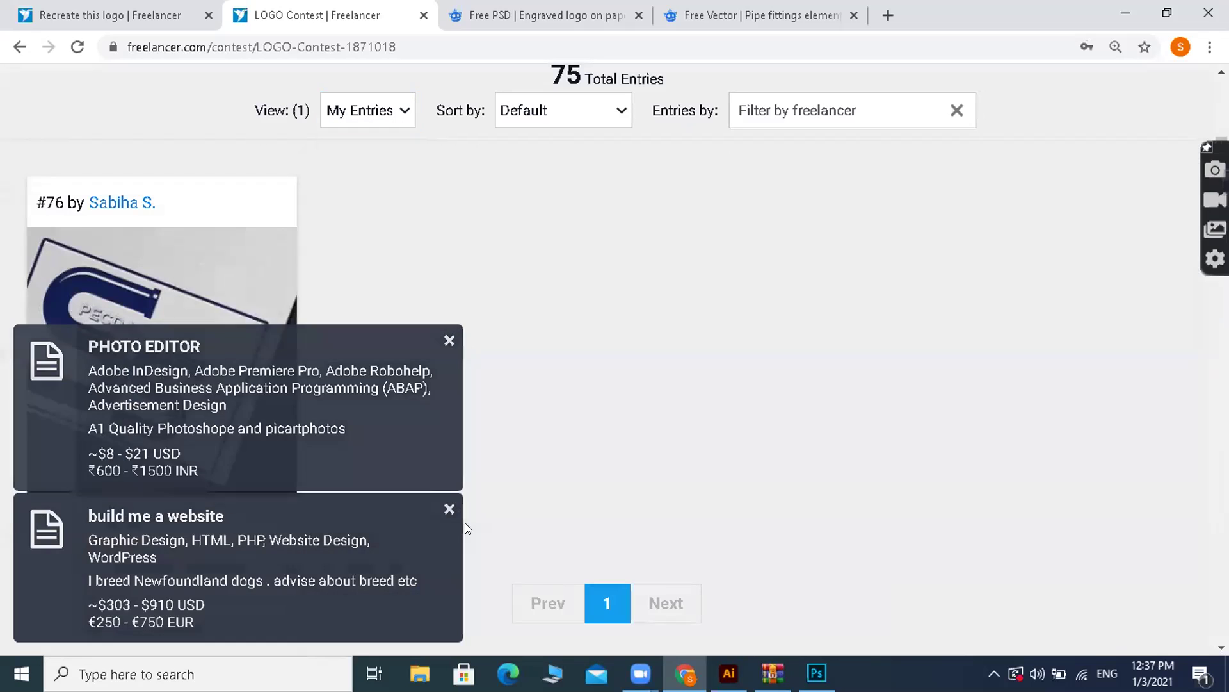
click(451, 512)
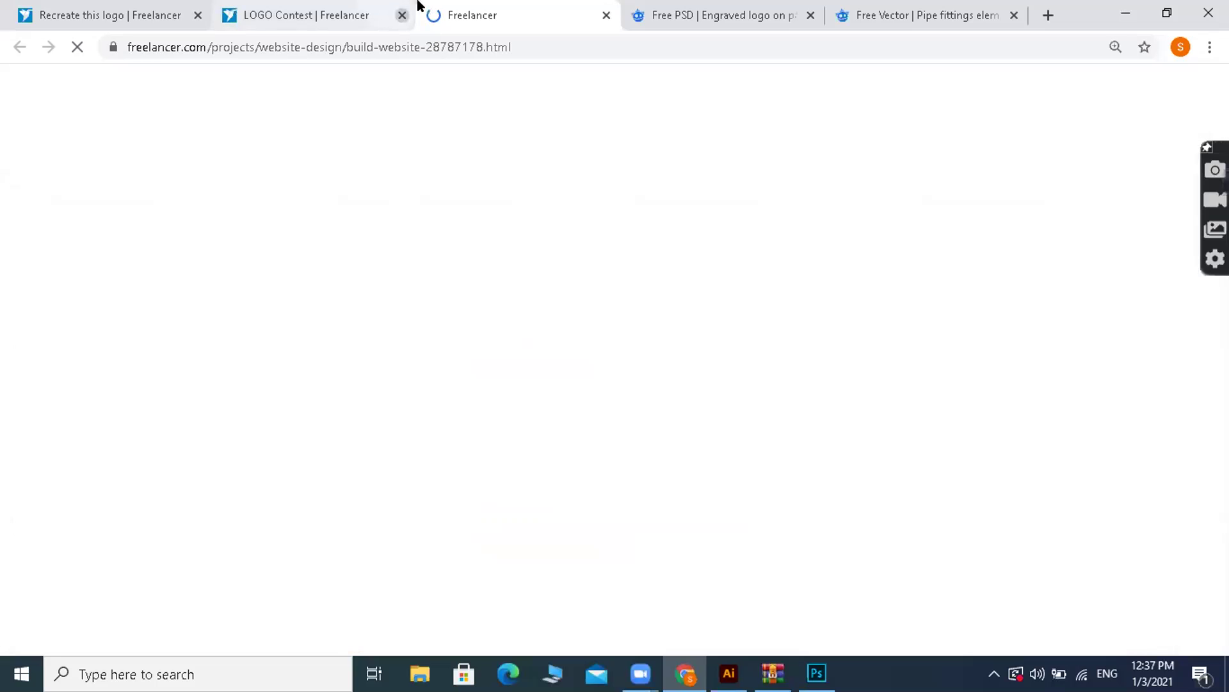
- Close the contest page, reload the website project page, and close the two stock-graphics pages
click(401, 15)
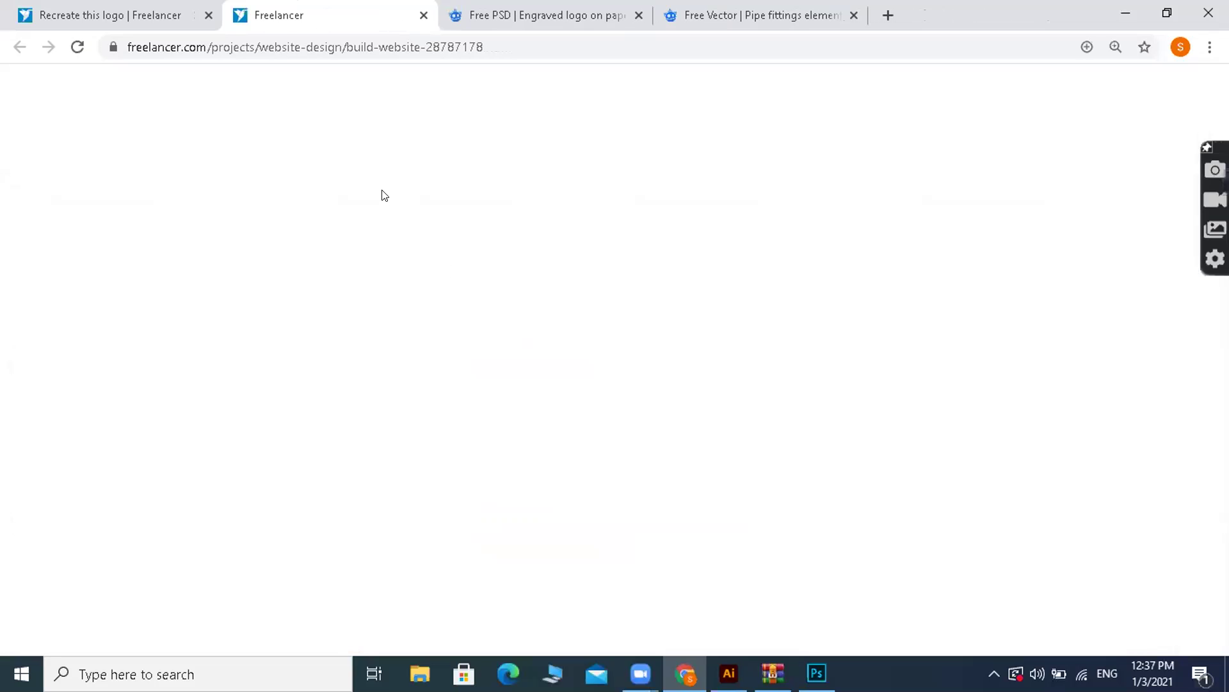
click(522, 49)
key(Return)
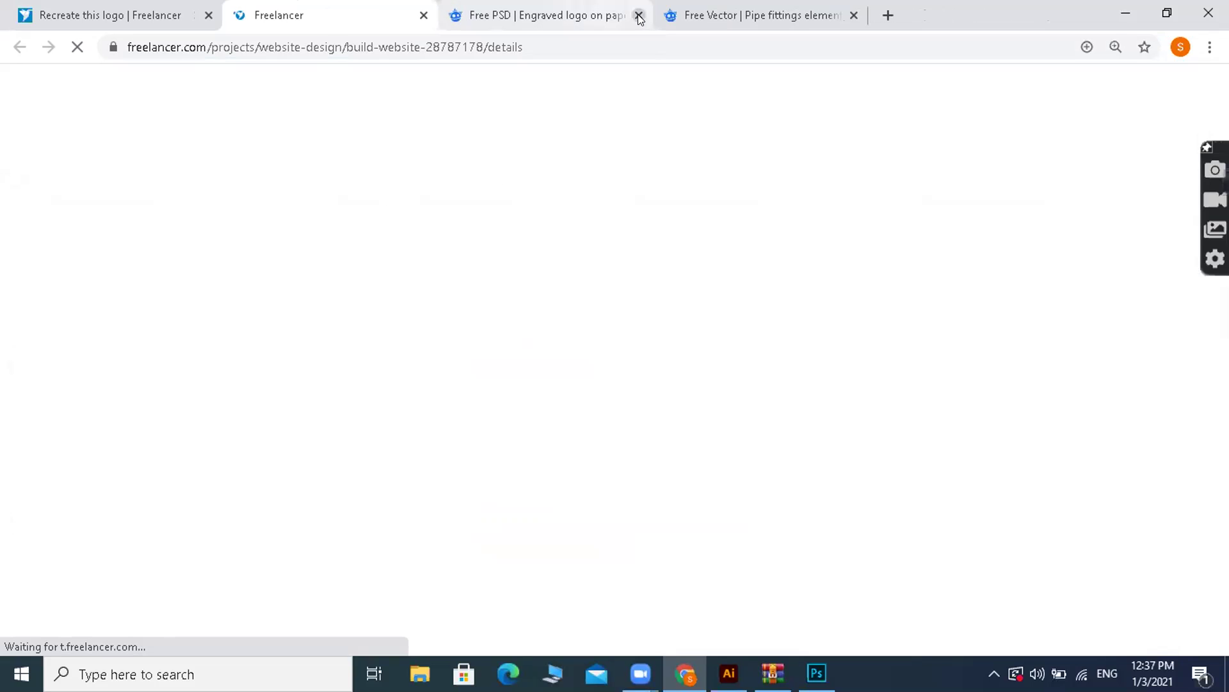
click(638, 17)
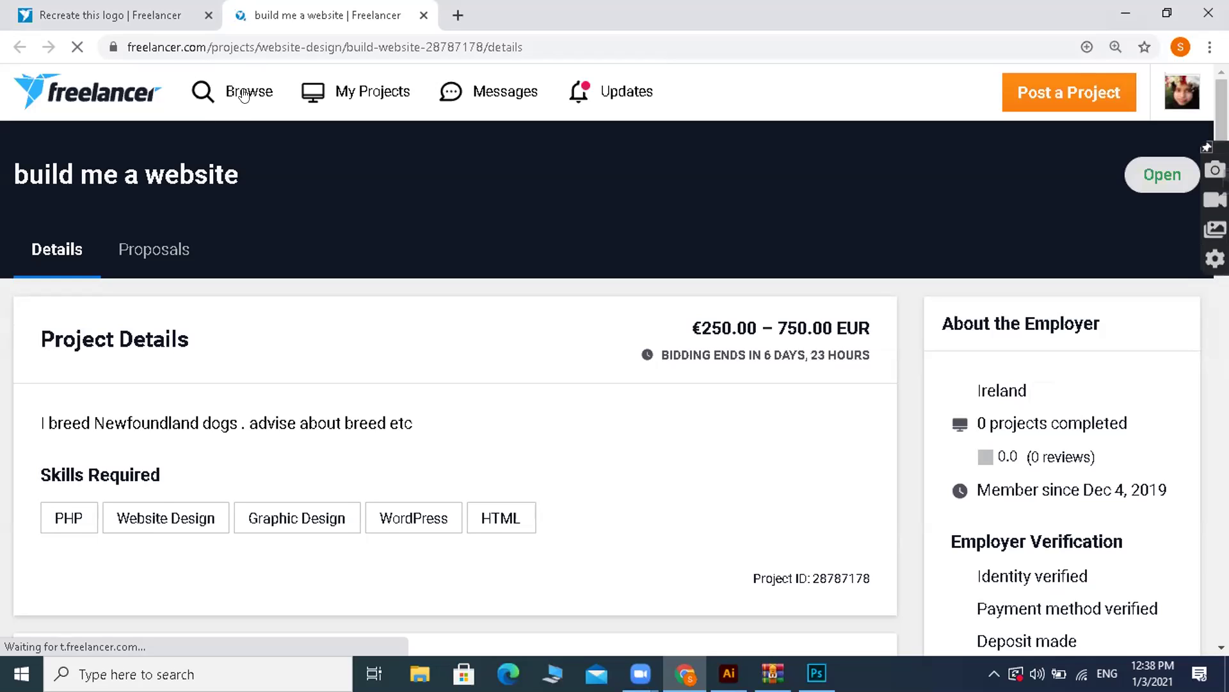
- Reopen LOGO Contest from the recent projects and filter its entries to My Entries
click(340, 96)
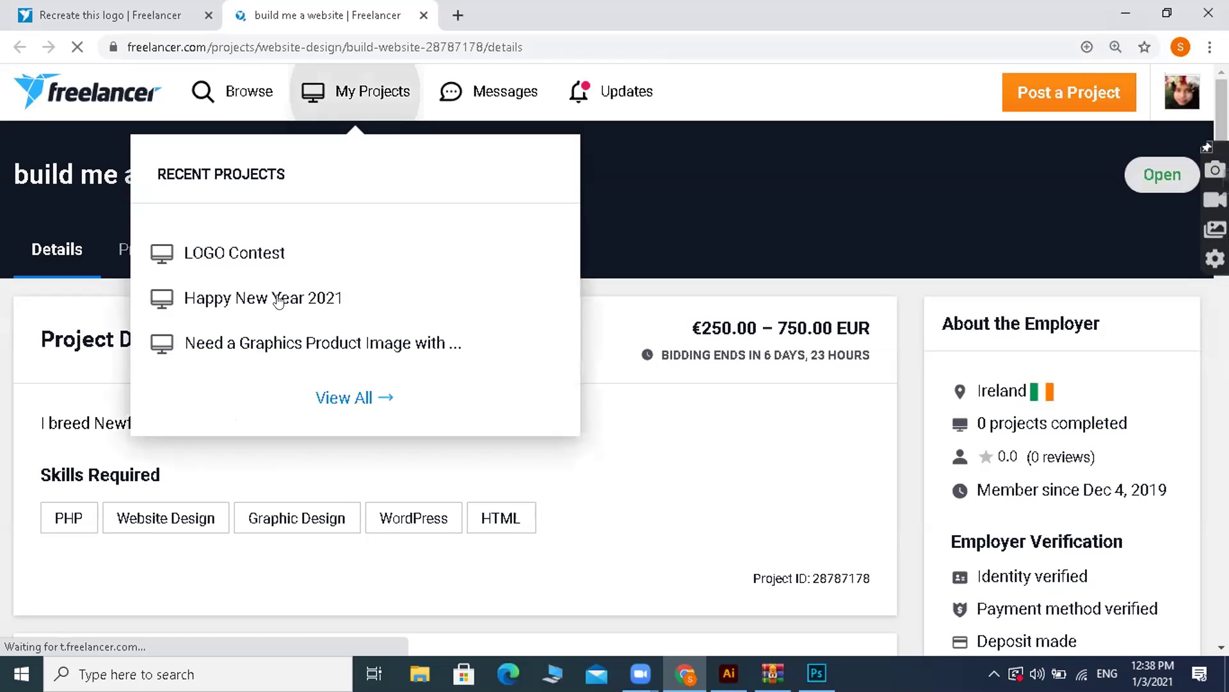
click(273, 253)
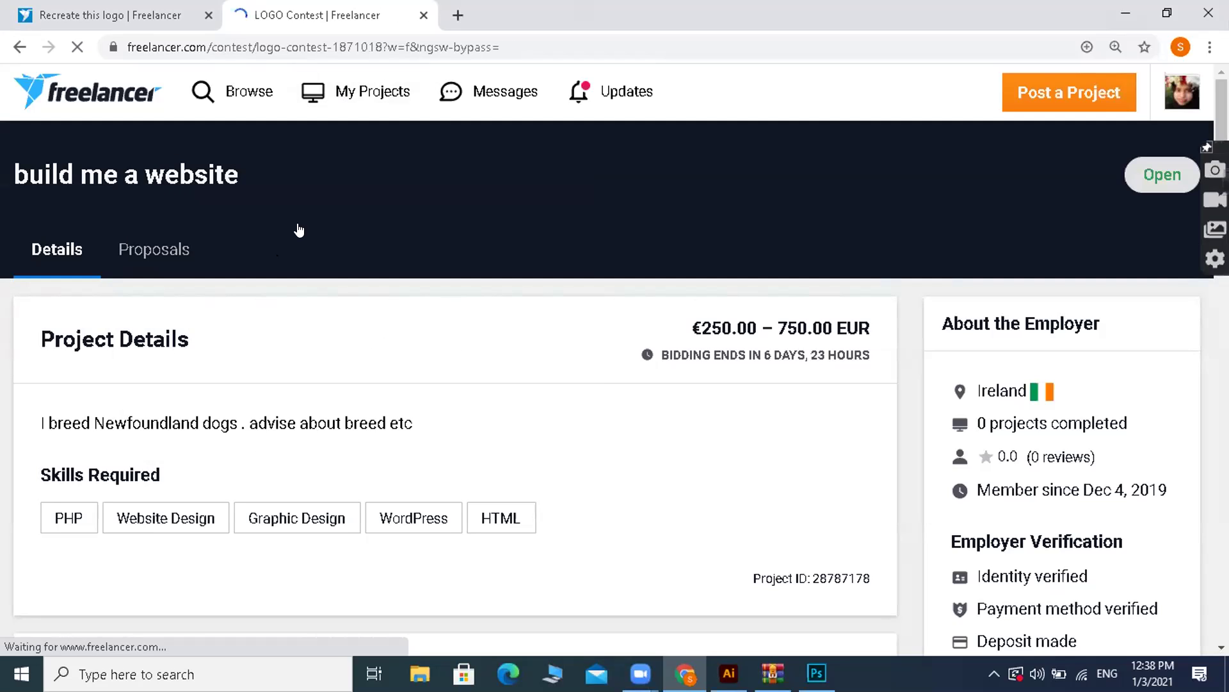
click(170, 301)
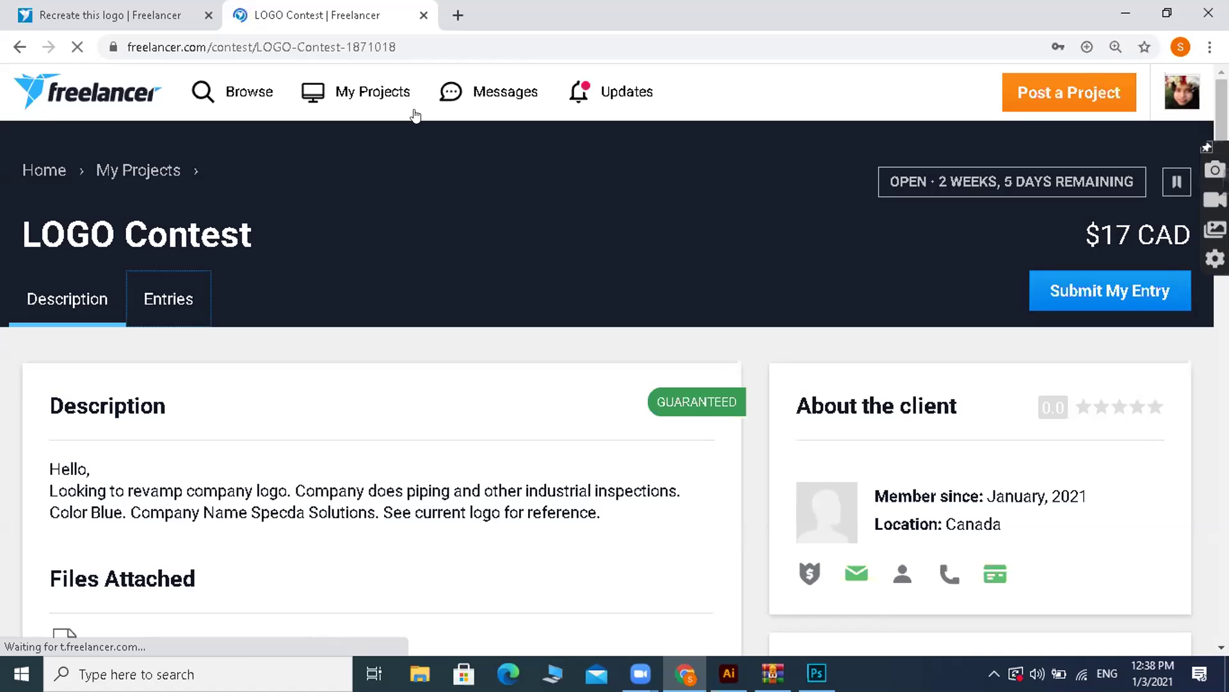
click(156, 299)
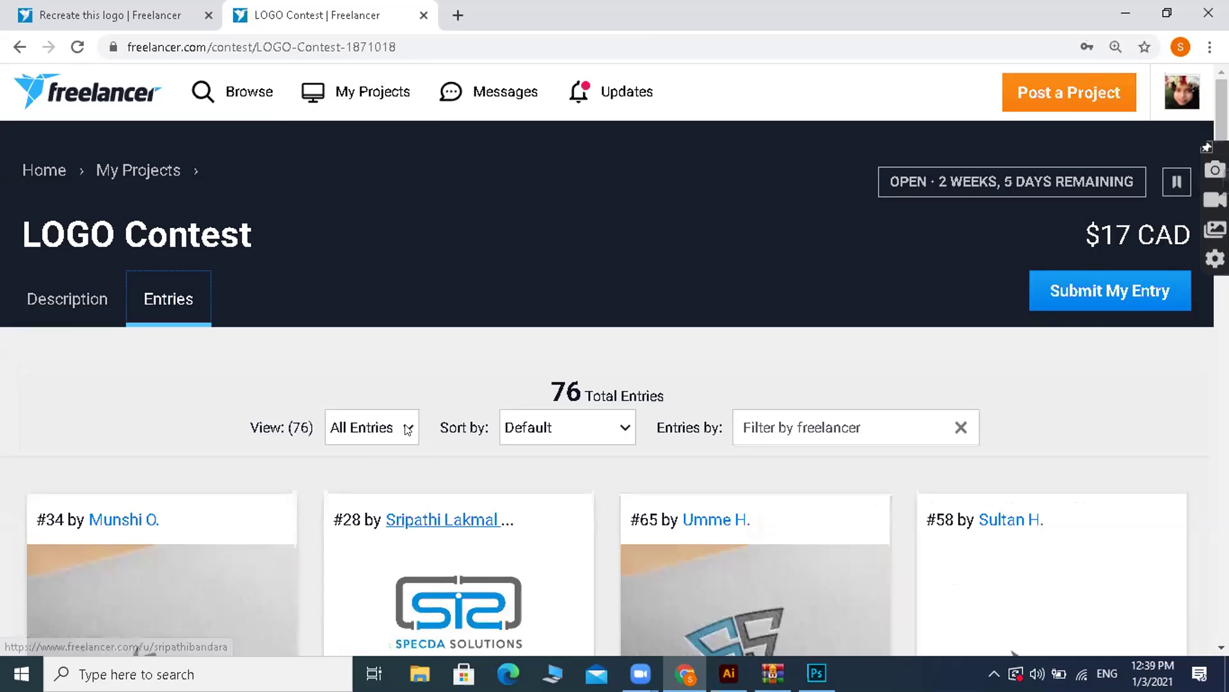
click(408, 427)
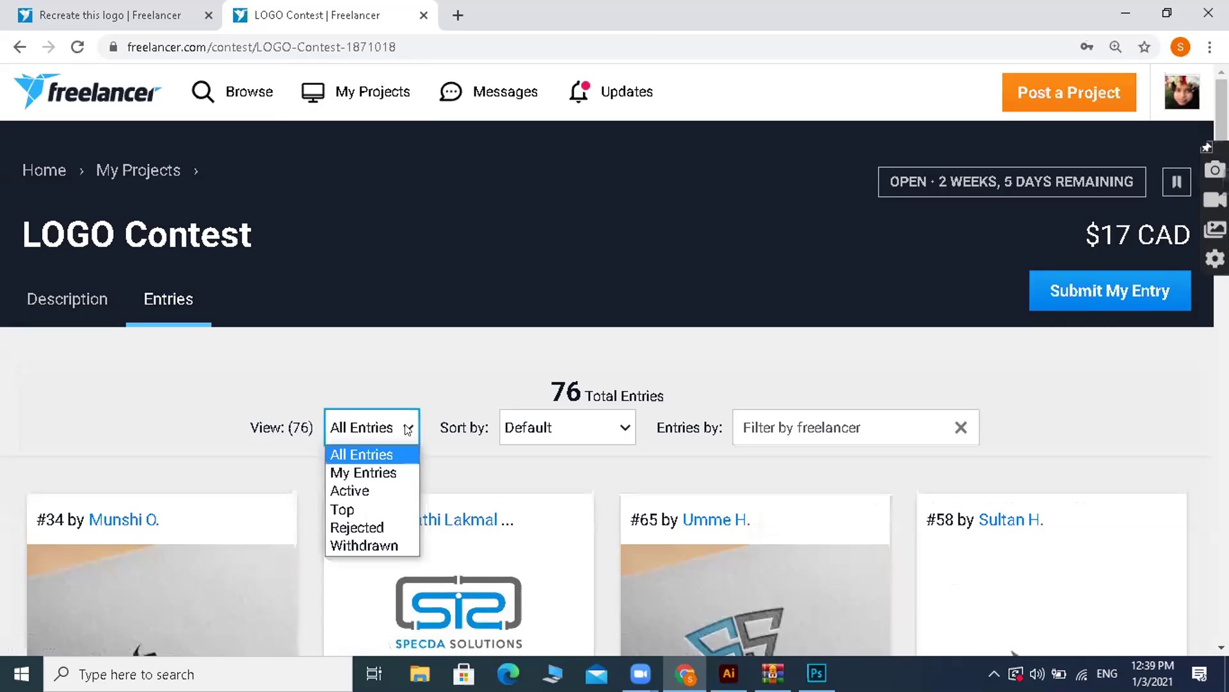
click(380, 474)
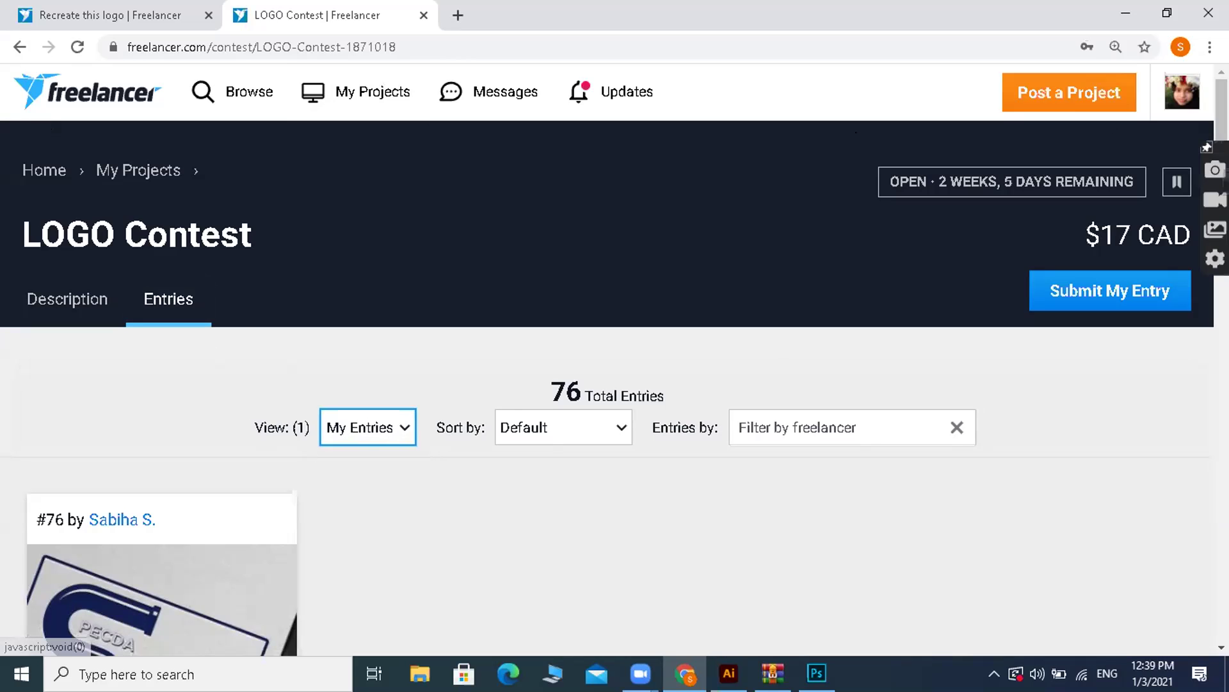
- Post the comment "Sir please check my entry #76" on the contest's Public Clarification Board
scroll(316, 292, down, 8)
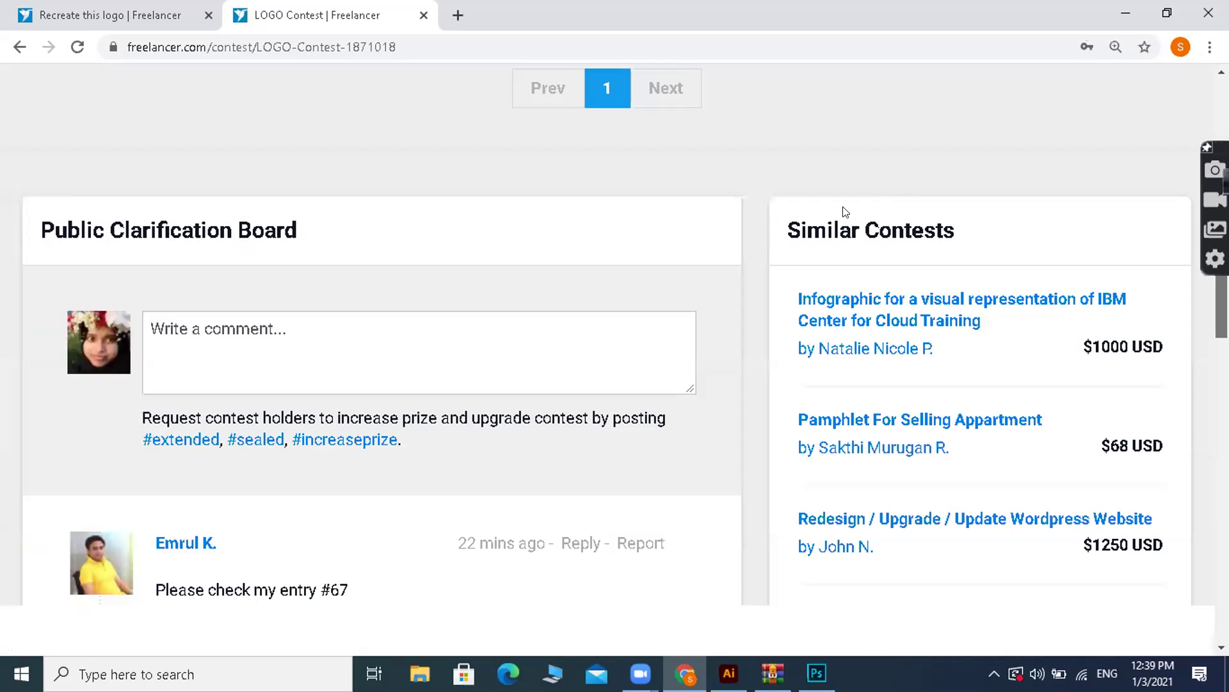
click(288, 324)
text(Sir )
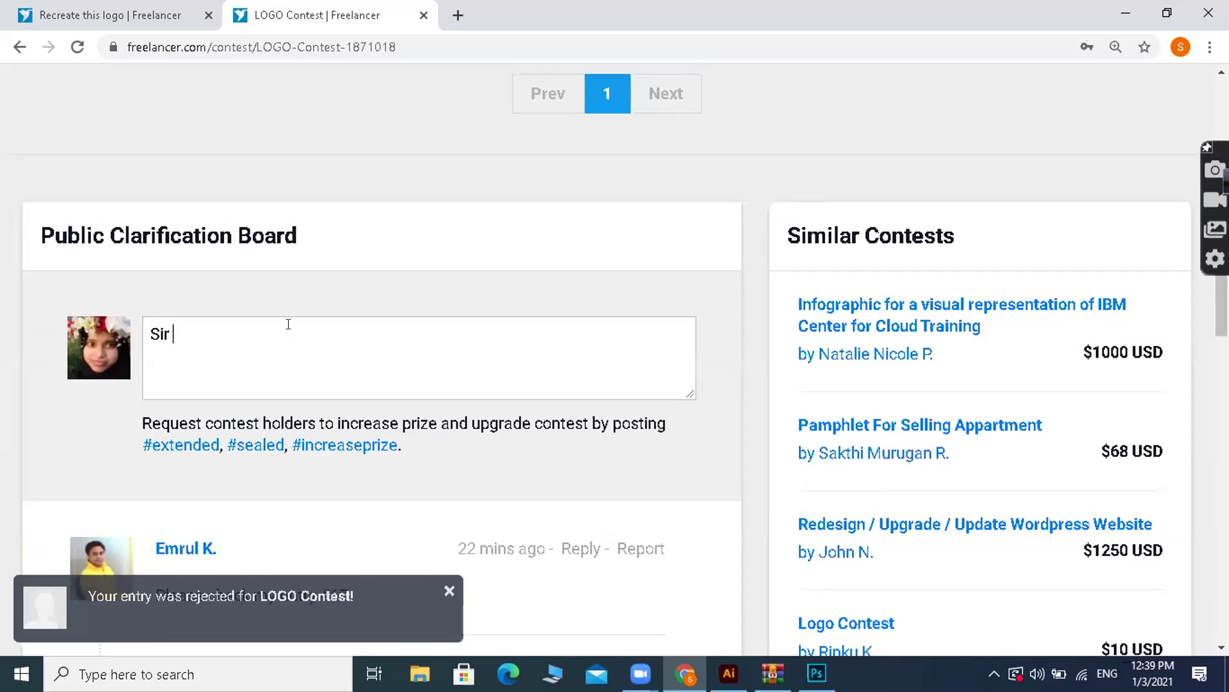
text(please check my en)
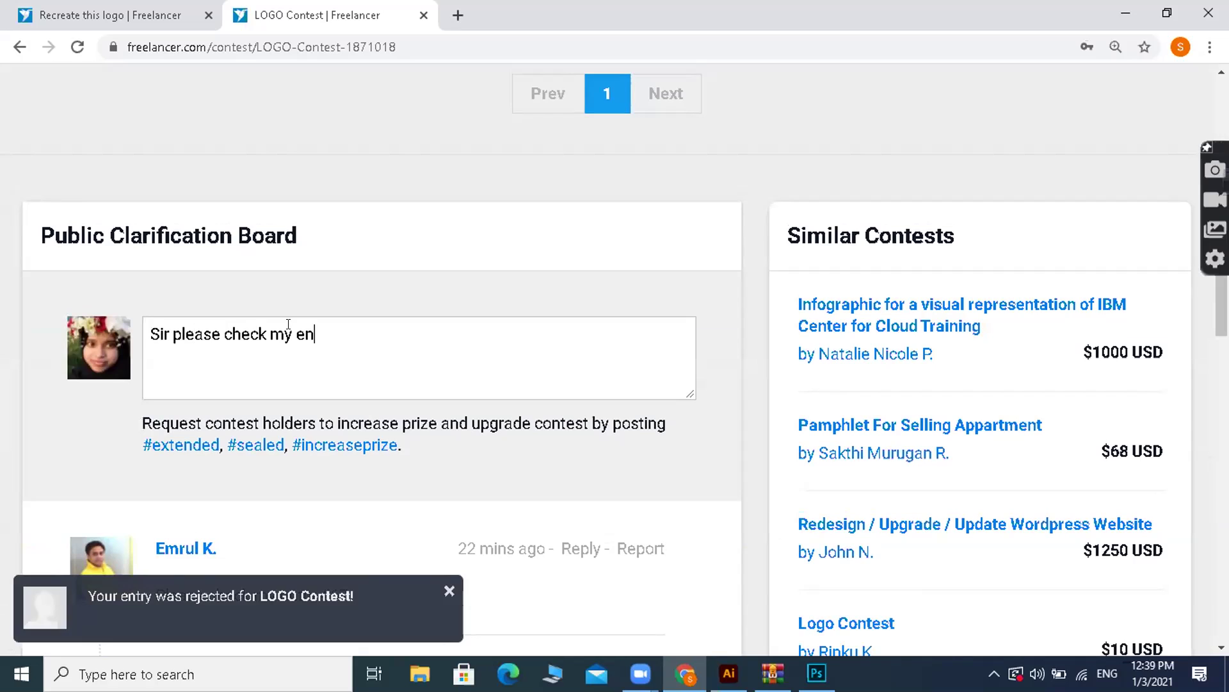
text(try )
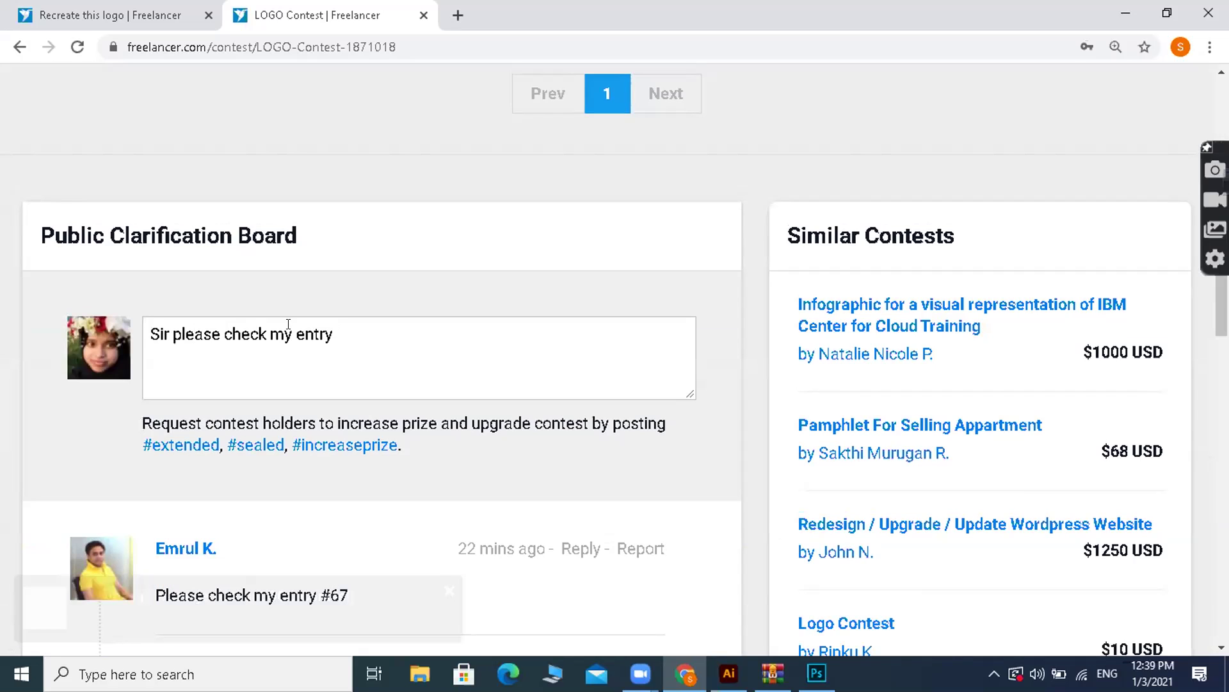
text(#76)
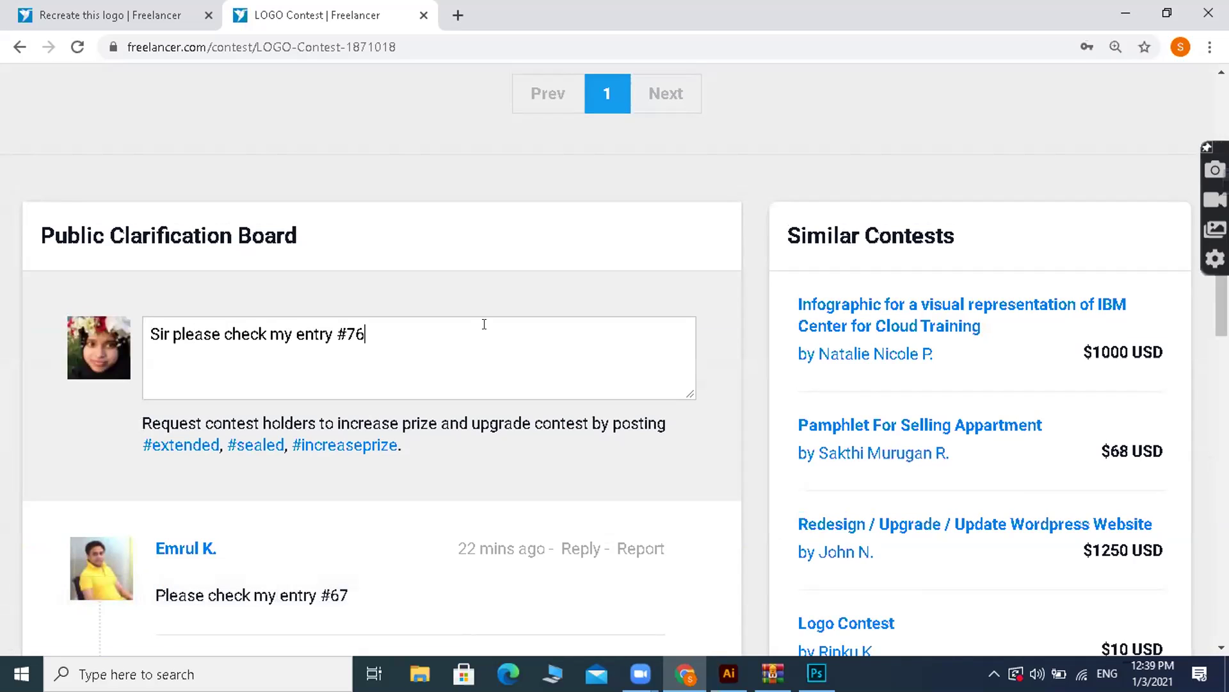
key(Return)
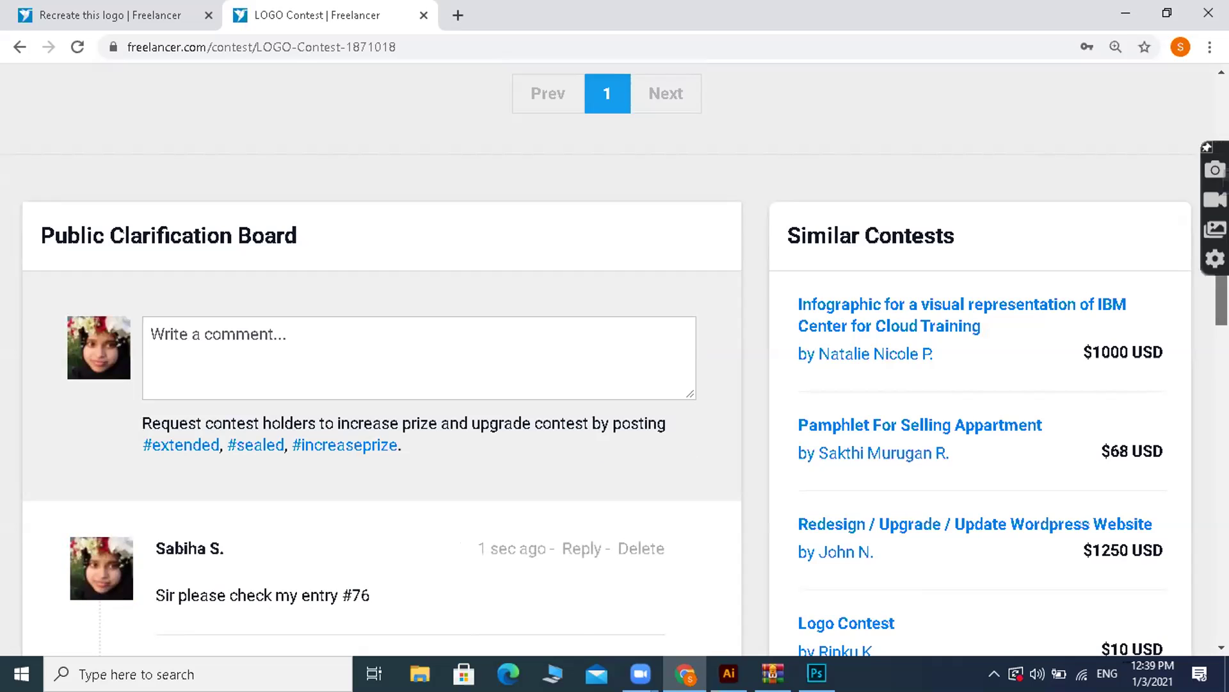
scroll(615, 358, up, 10)
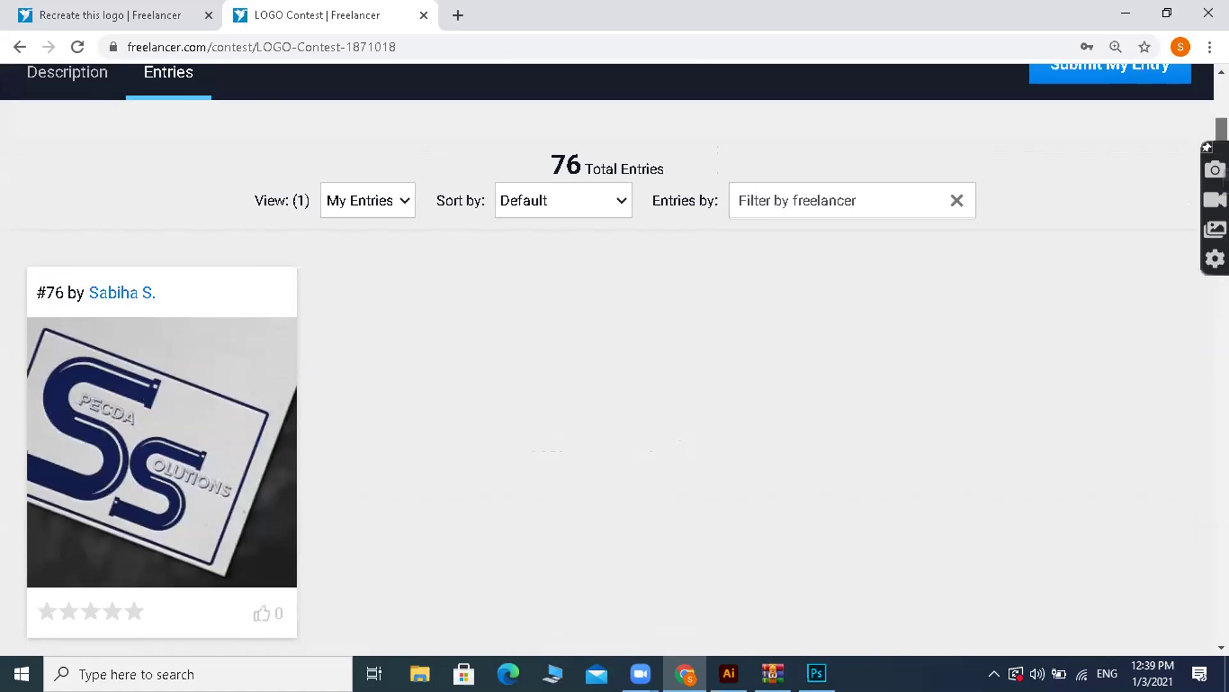
scroll(615, 358, down, 10)
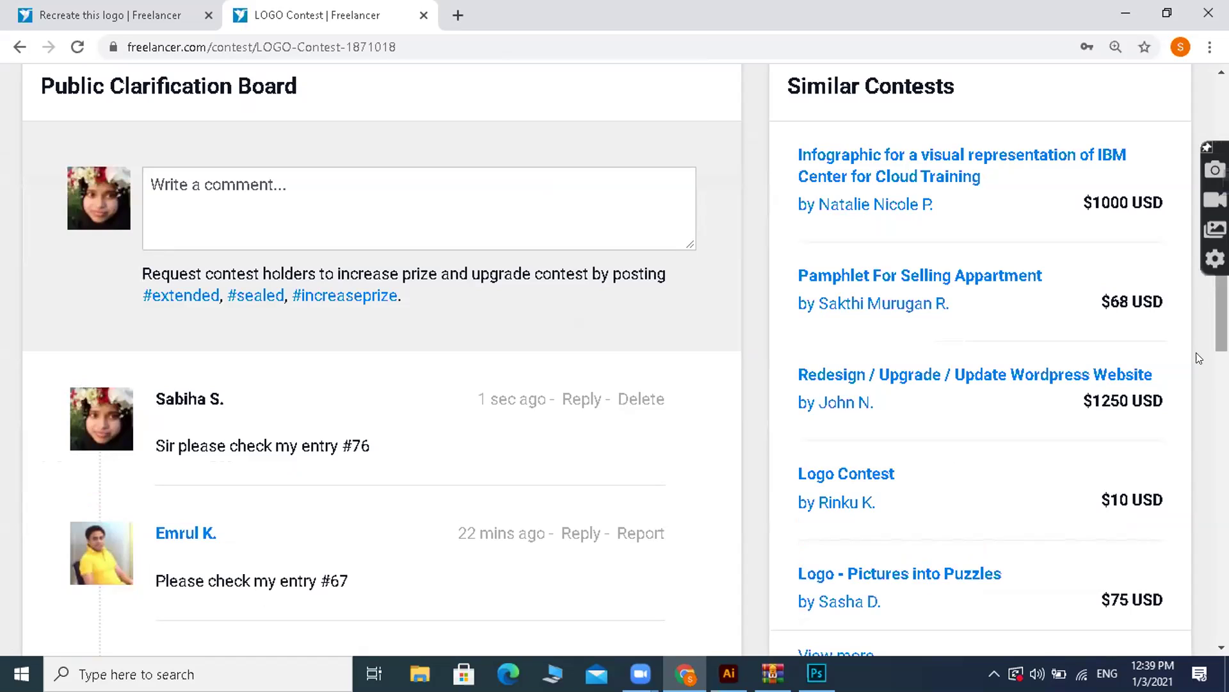
scroll(615, 359, up, 10)
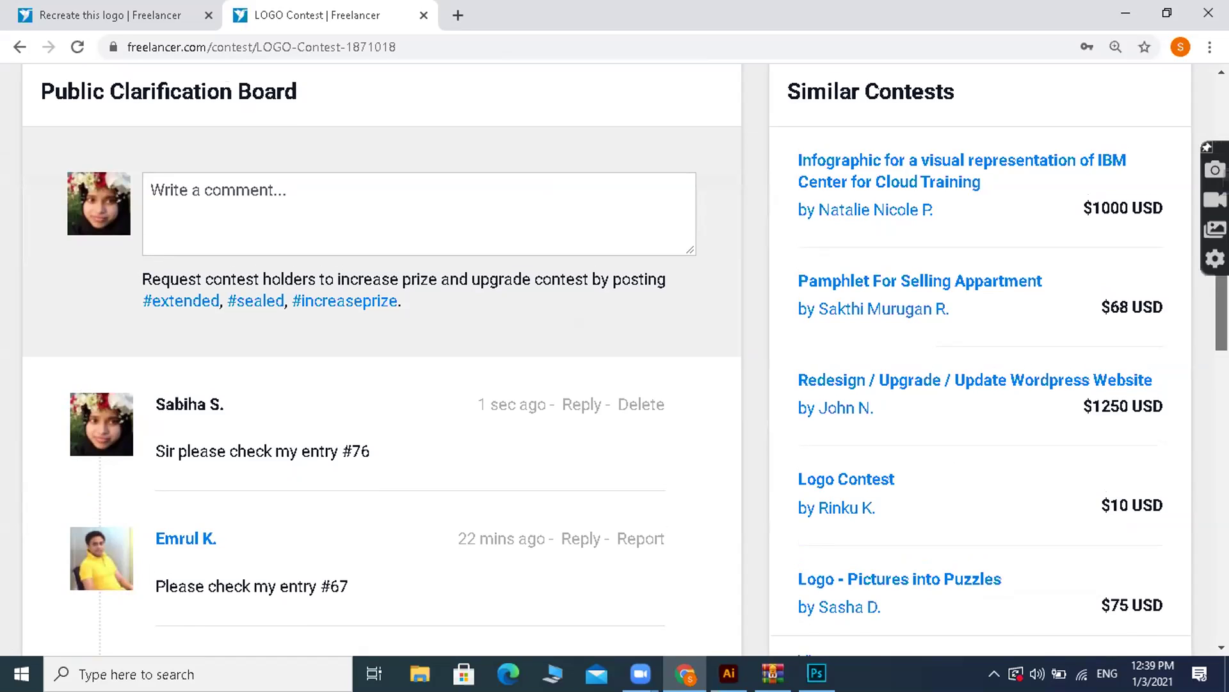
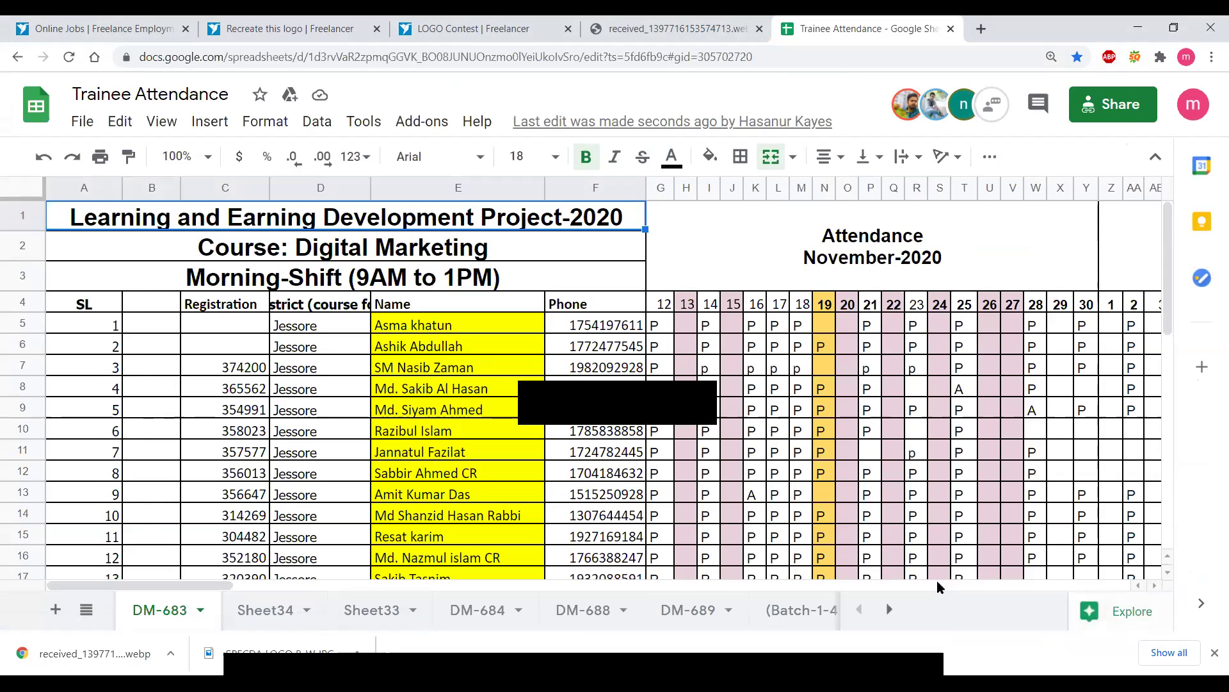
- Find the (Batch-50-700)Jashore_GraphicDesign sheet among the workbook's batch sheets and open it
click(887, 612)
click(887, 612)
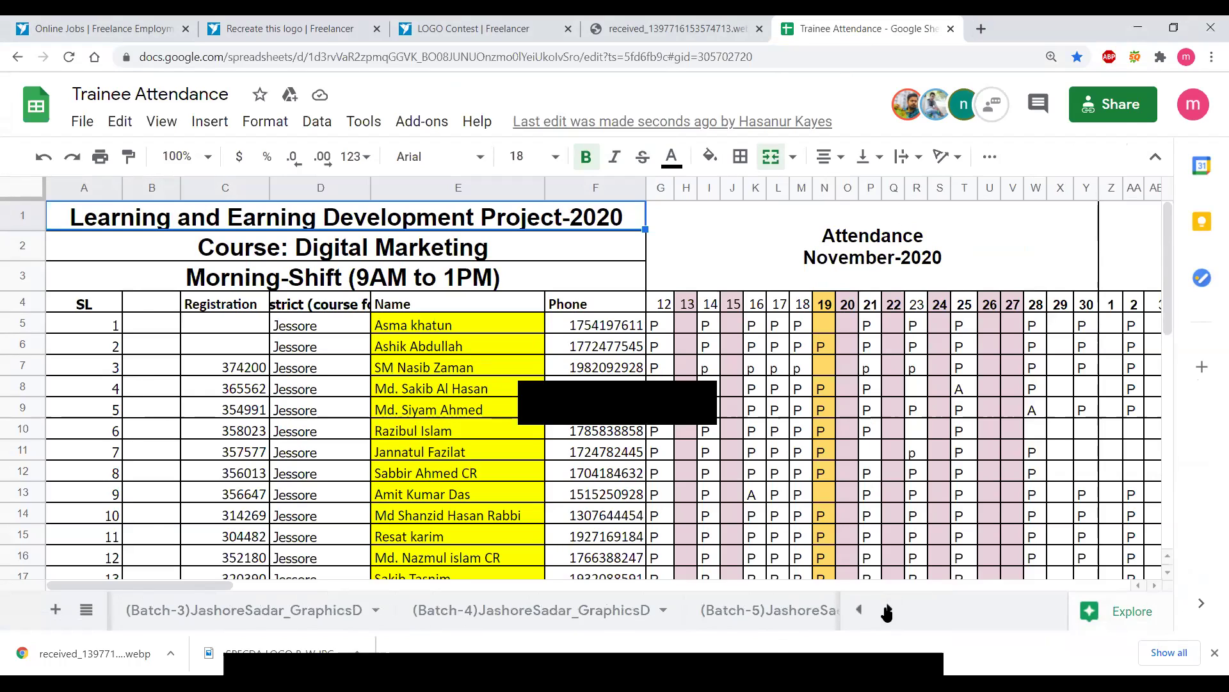
click(887, 612)
click(887, 611)
click(887, 612)
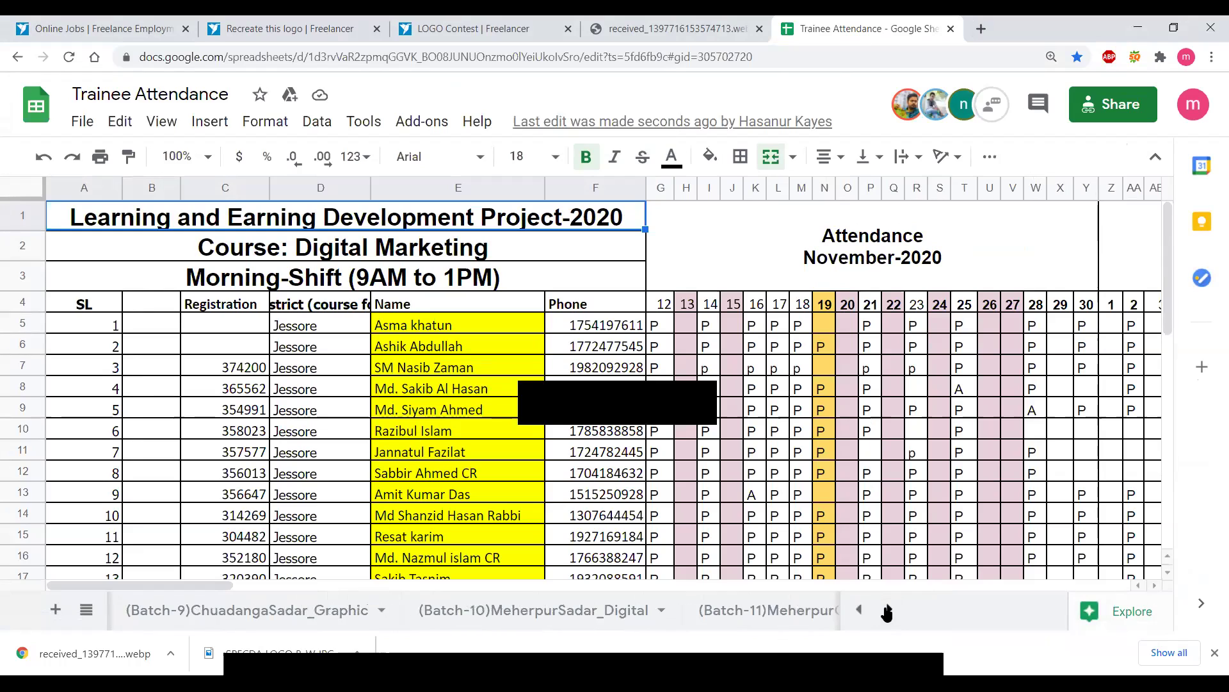
click(887, 612)
click(887, 611)
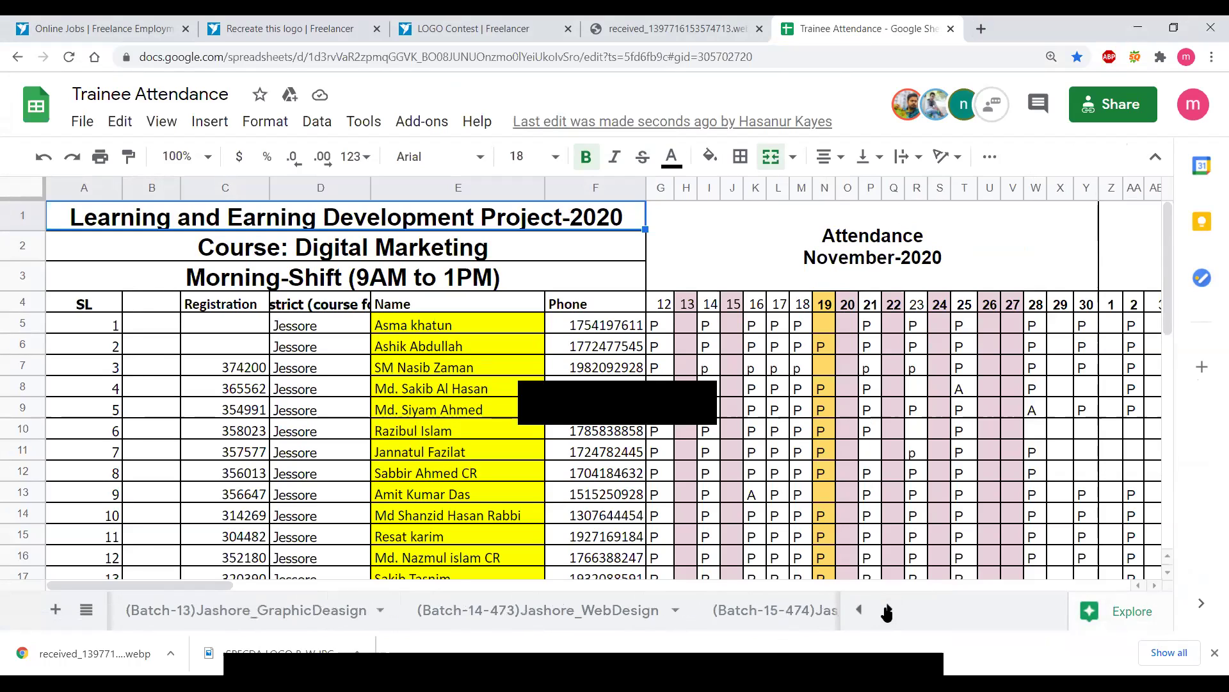
click(887, 611)
click(886, 612)
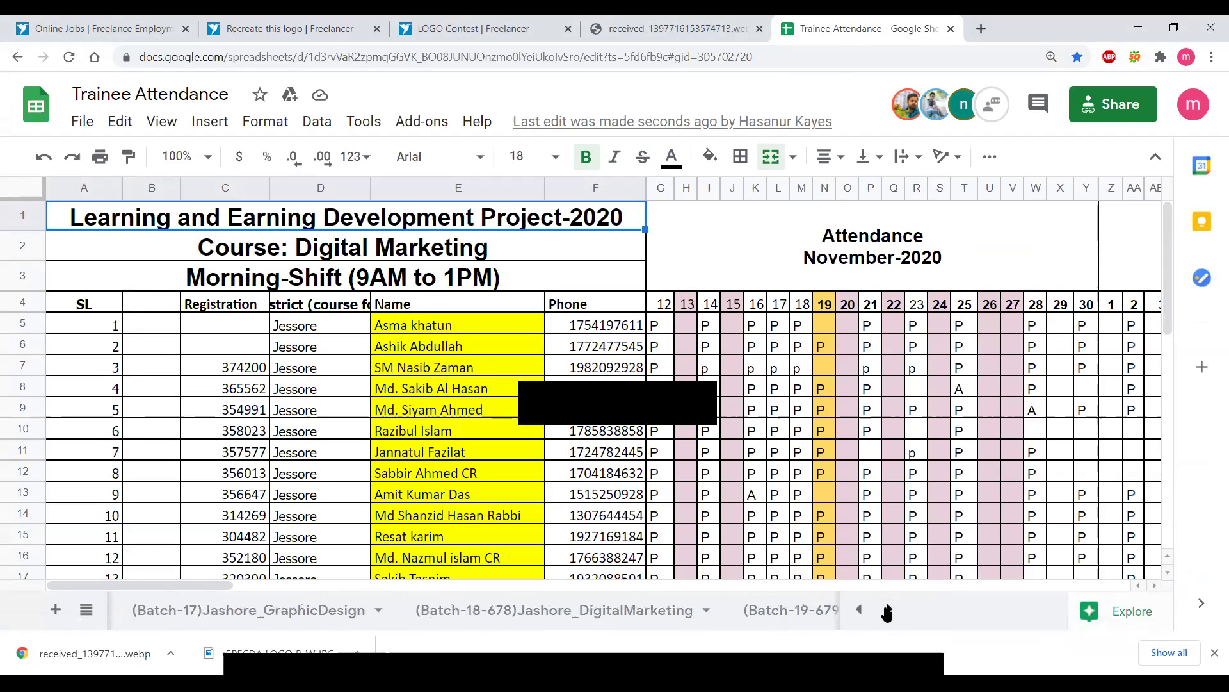
click(887, 611)
click(887, 611)
click(887, 611)
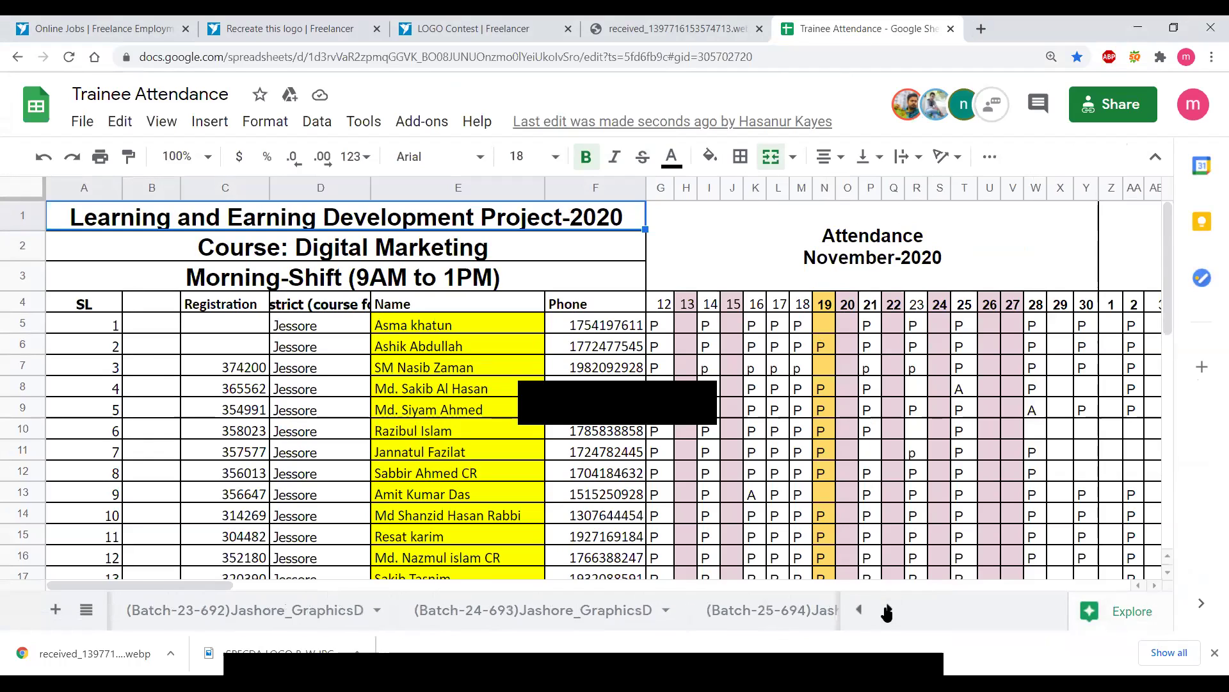
click(887, 612)
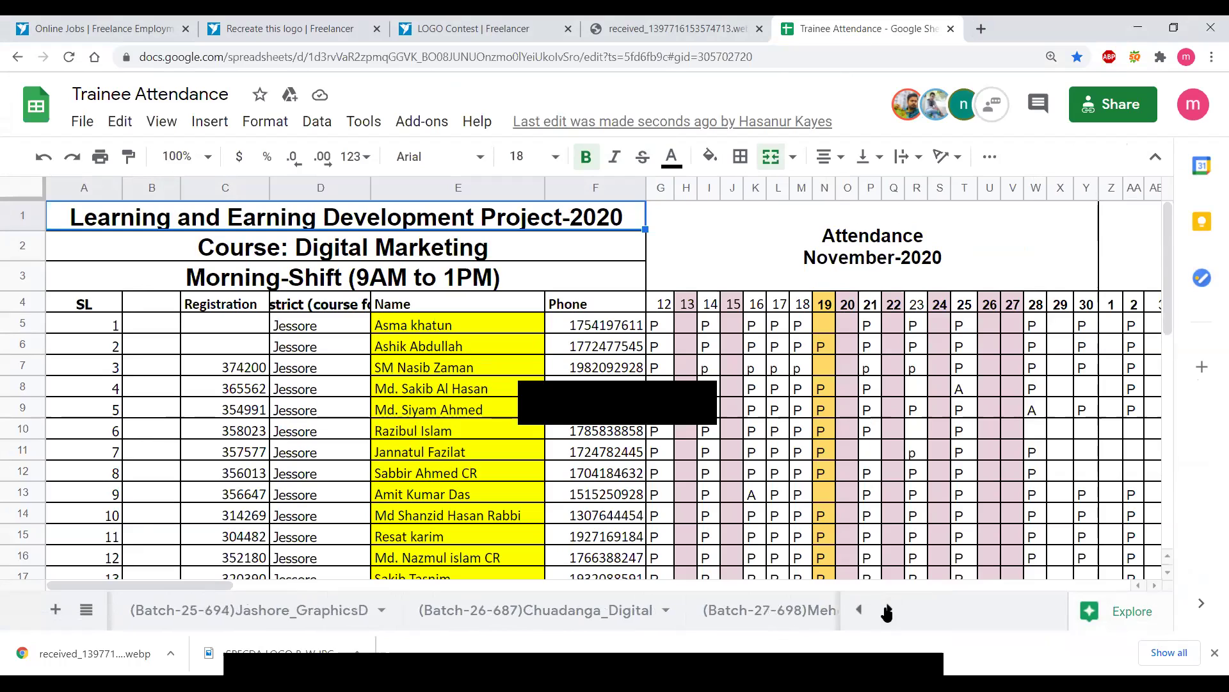
click(886, 611)
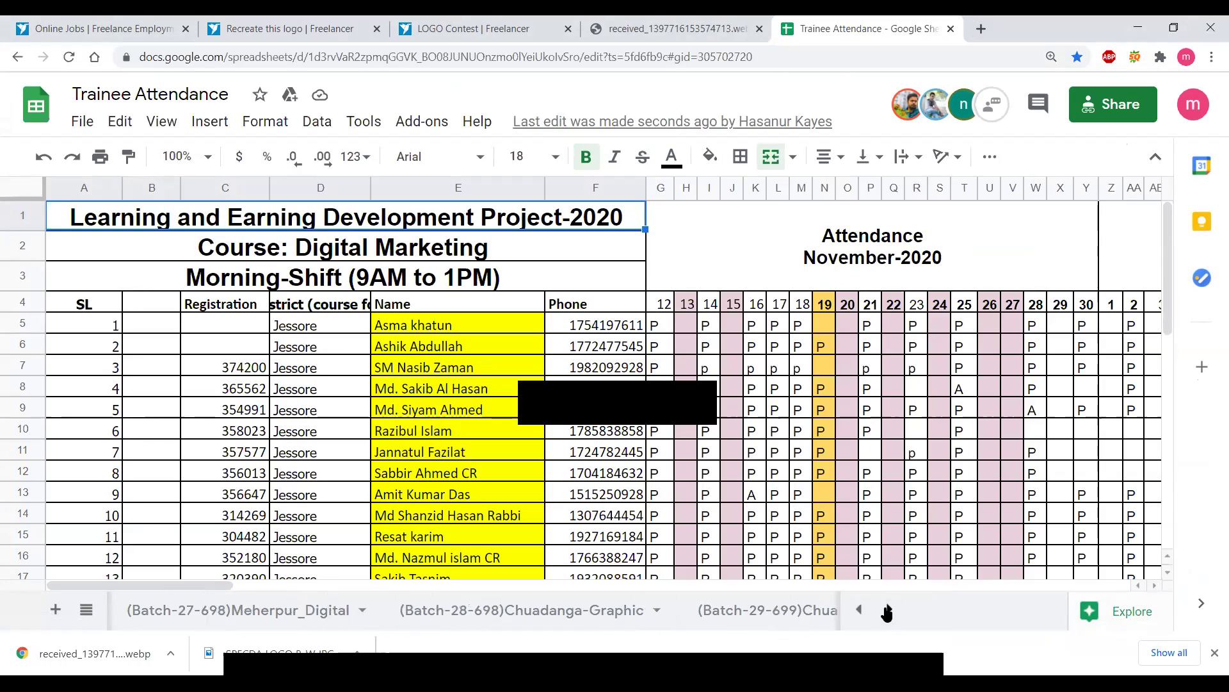
click(887, 612)
click(886, 612)
click(887, 612)
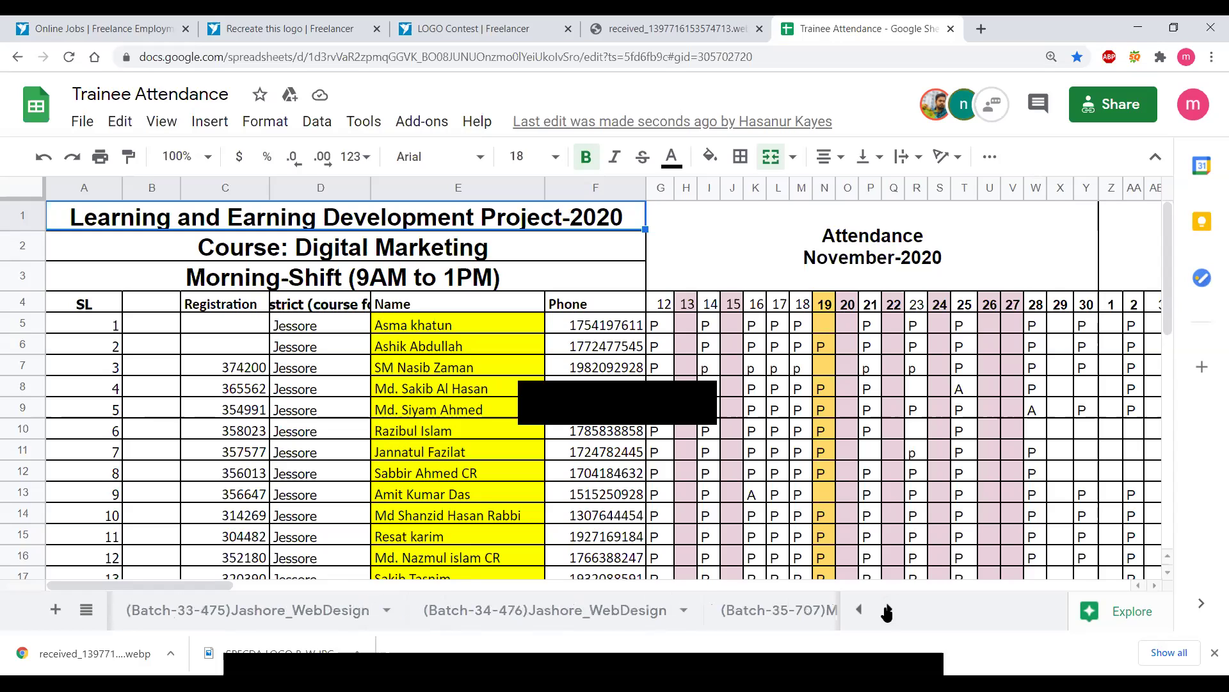
click(887, 612)
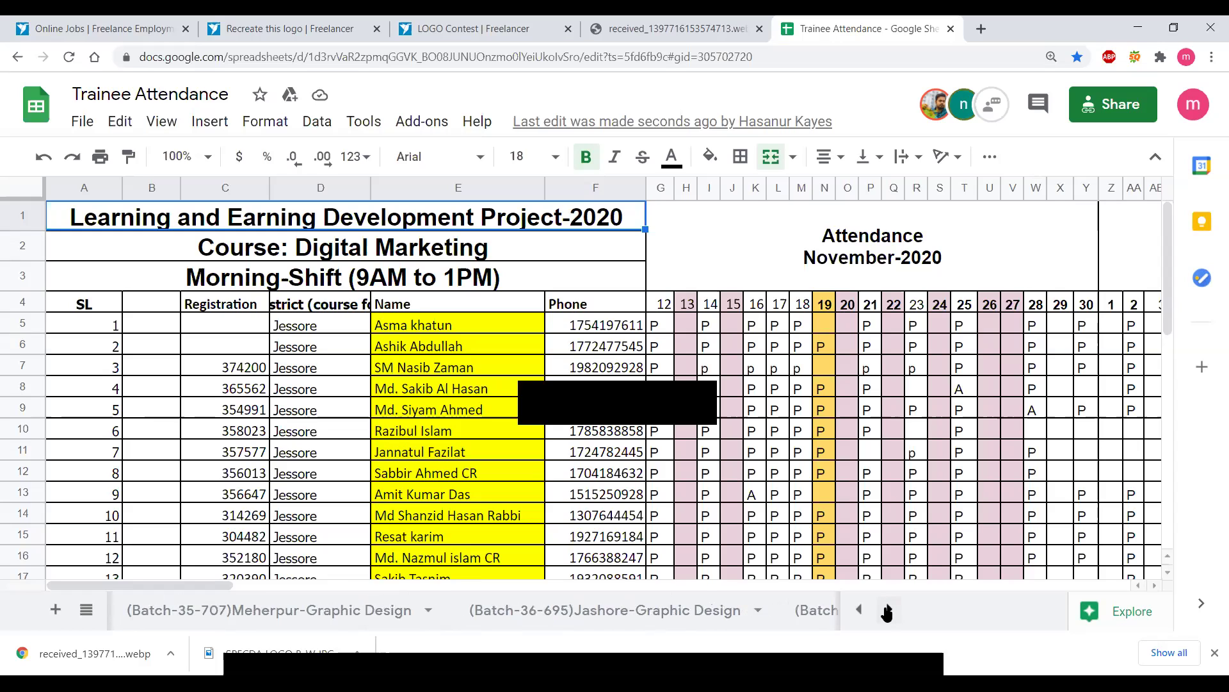
click(887, 612)
click(887, 611)
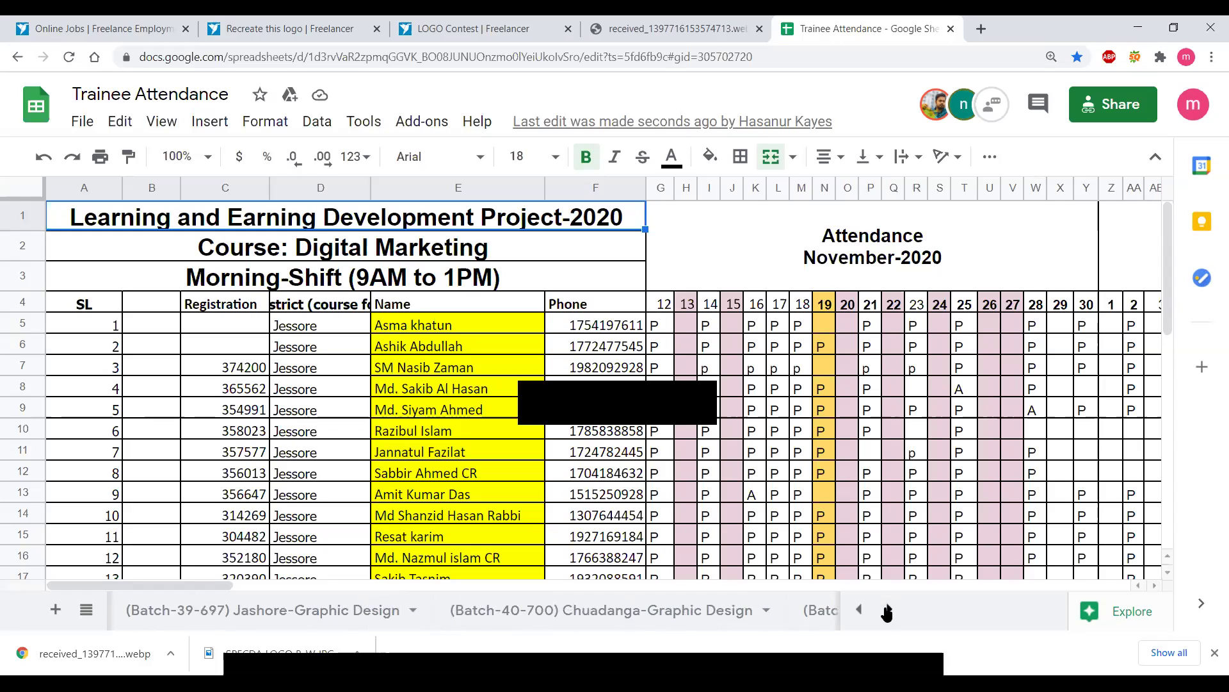
click(887, 611)
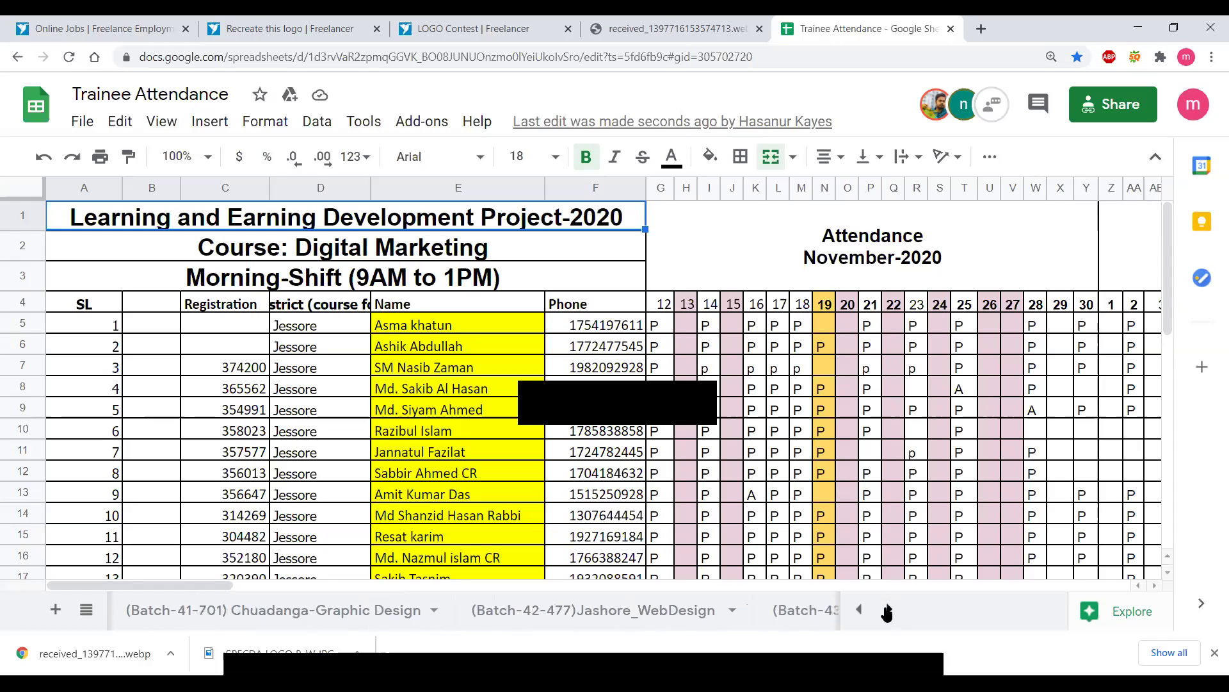
click(887, 611)
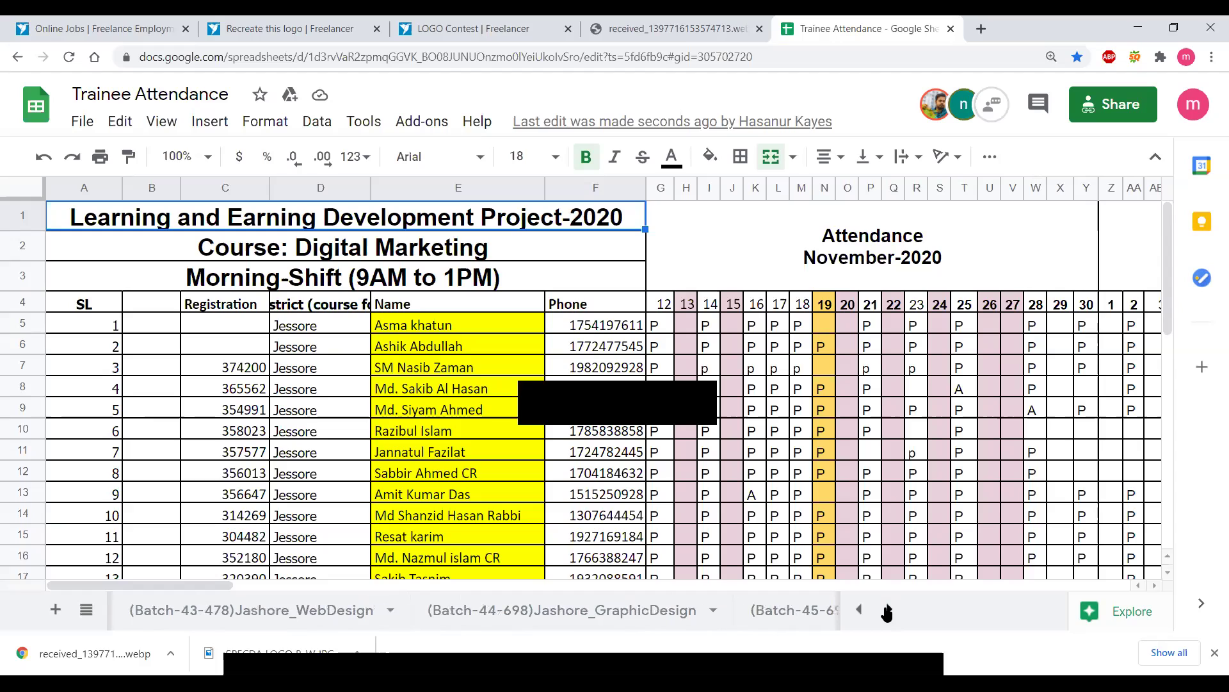
click(860, 609)
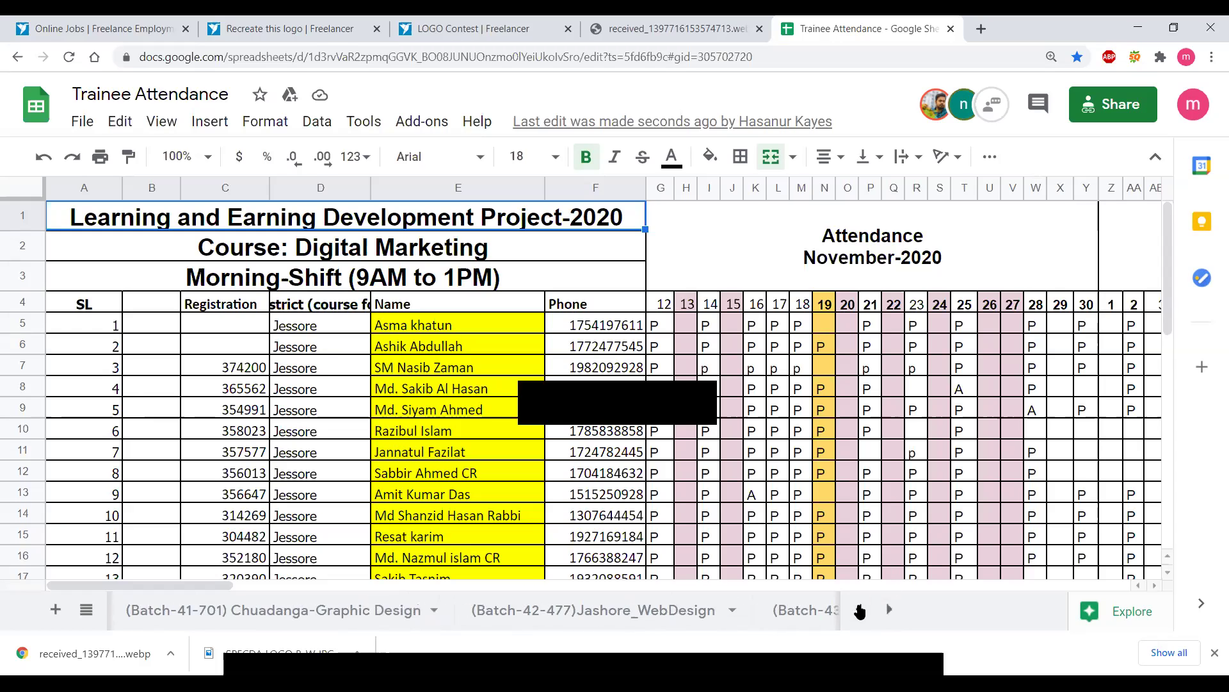
click(889, 610)
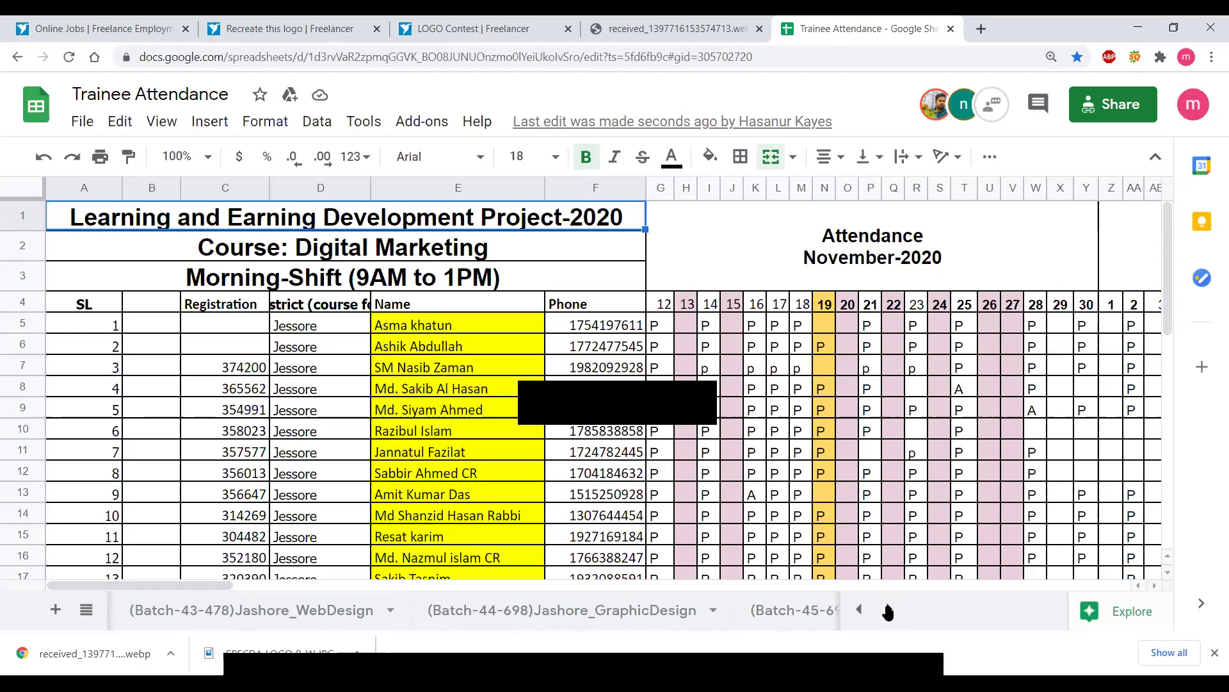
click(889, 610)
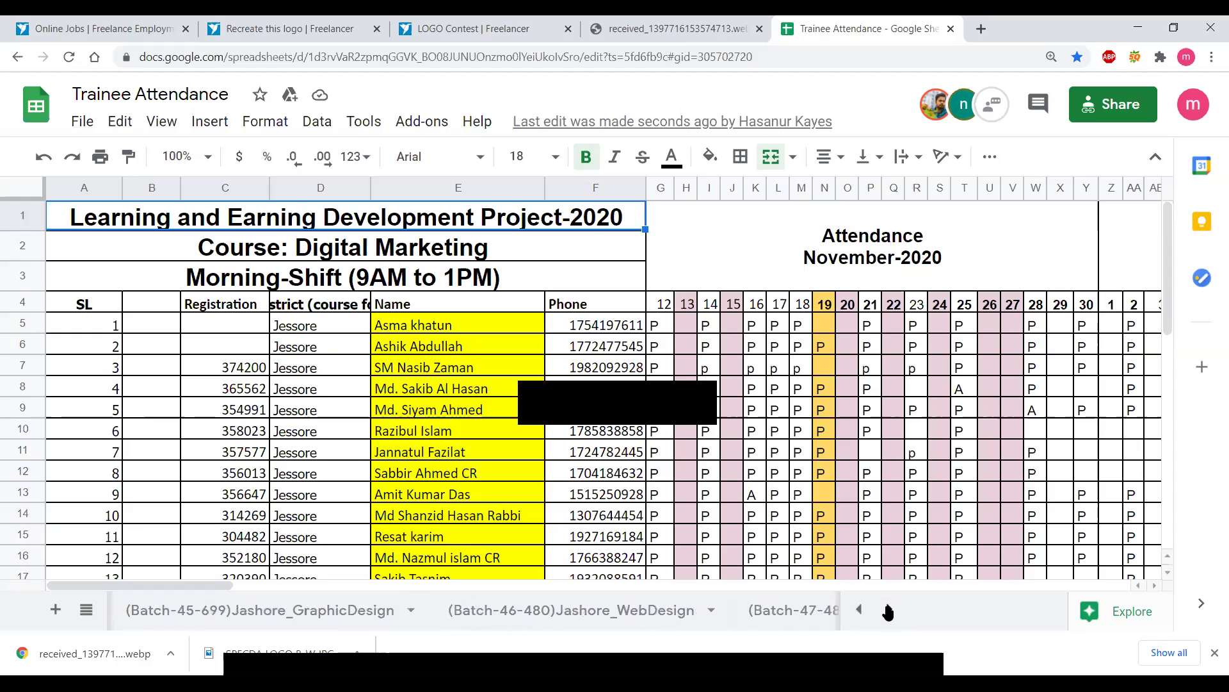
click(889, 610)
click(889, 610)
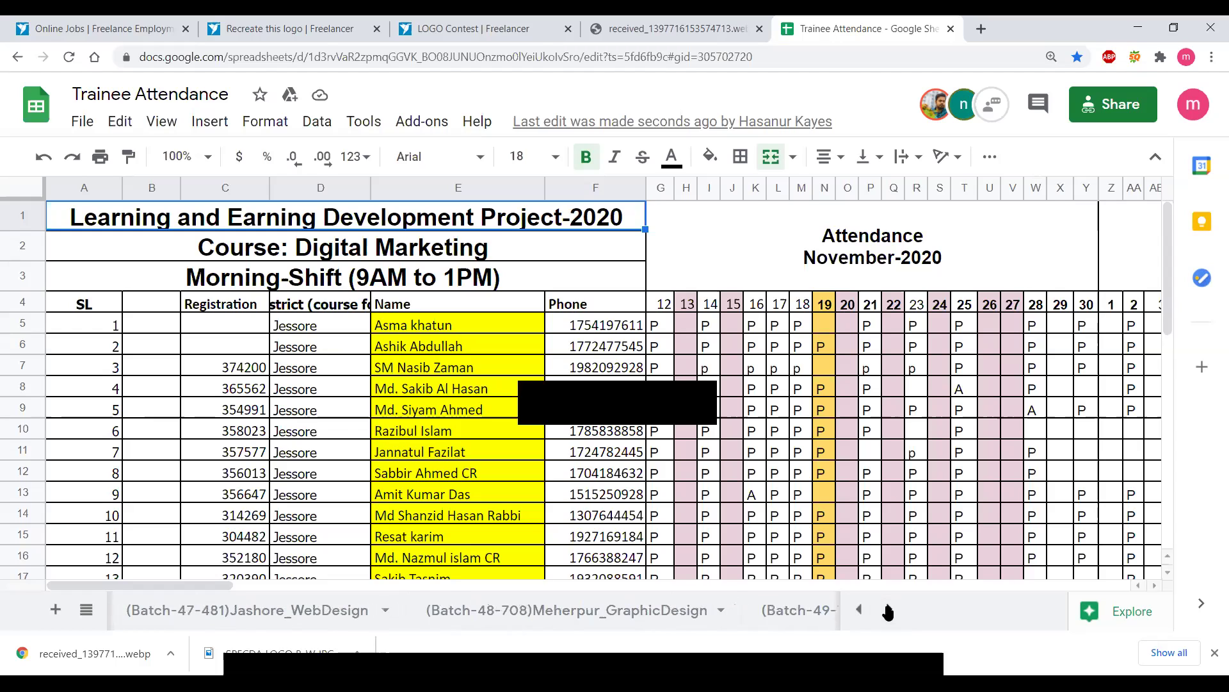
click(889, 610)
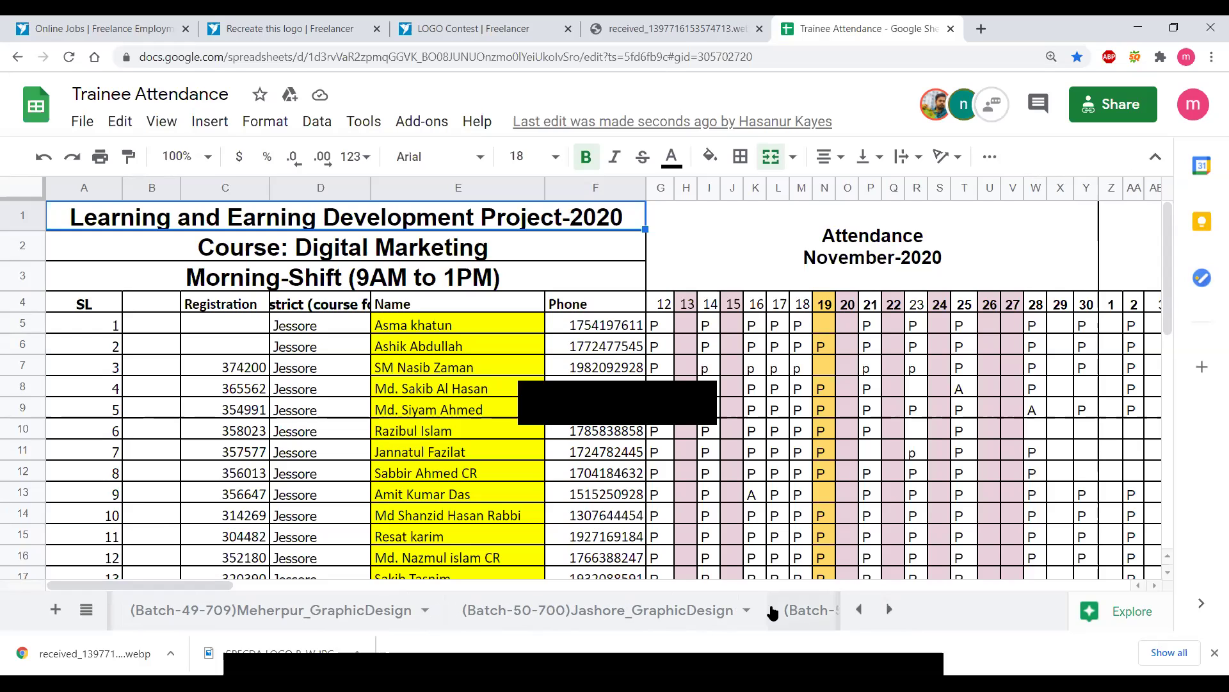
click(683, 613)
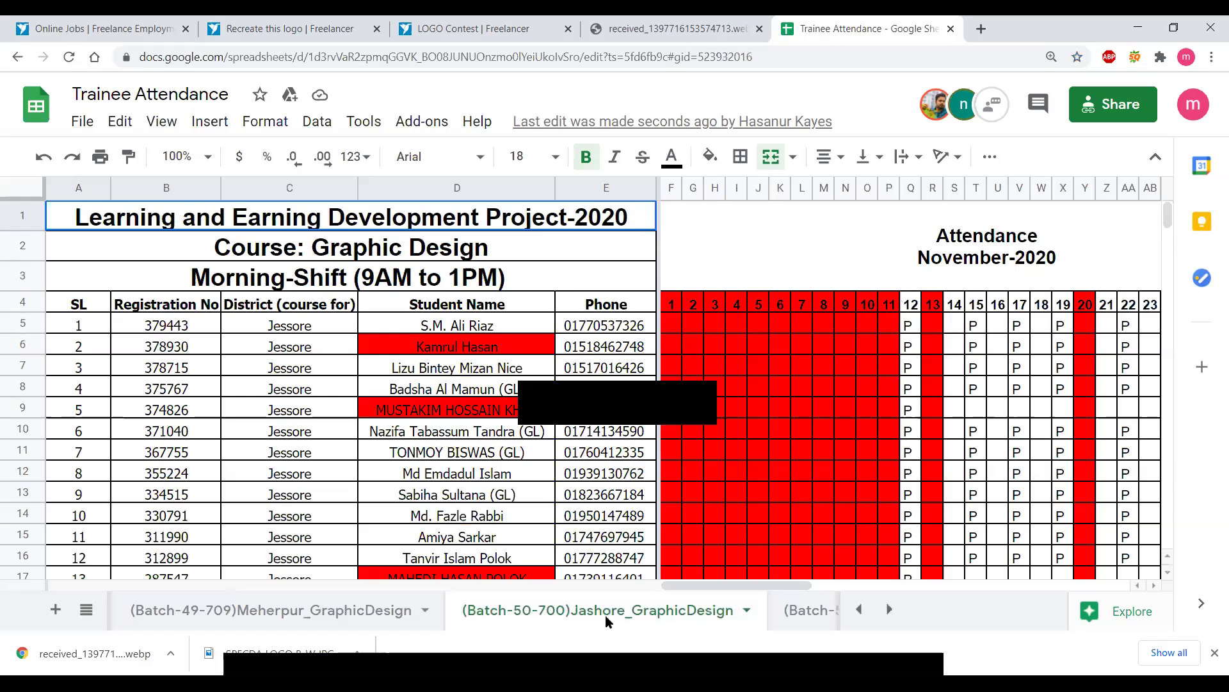
- Add day 3 as a new date heading in cell BQ4, after day 2
drag(680, 586, 1066, 562)
click(972, 304)
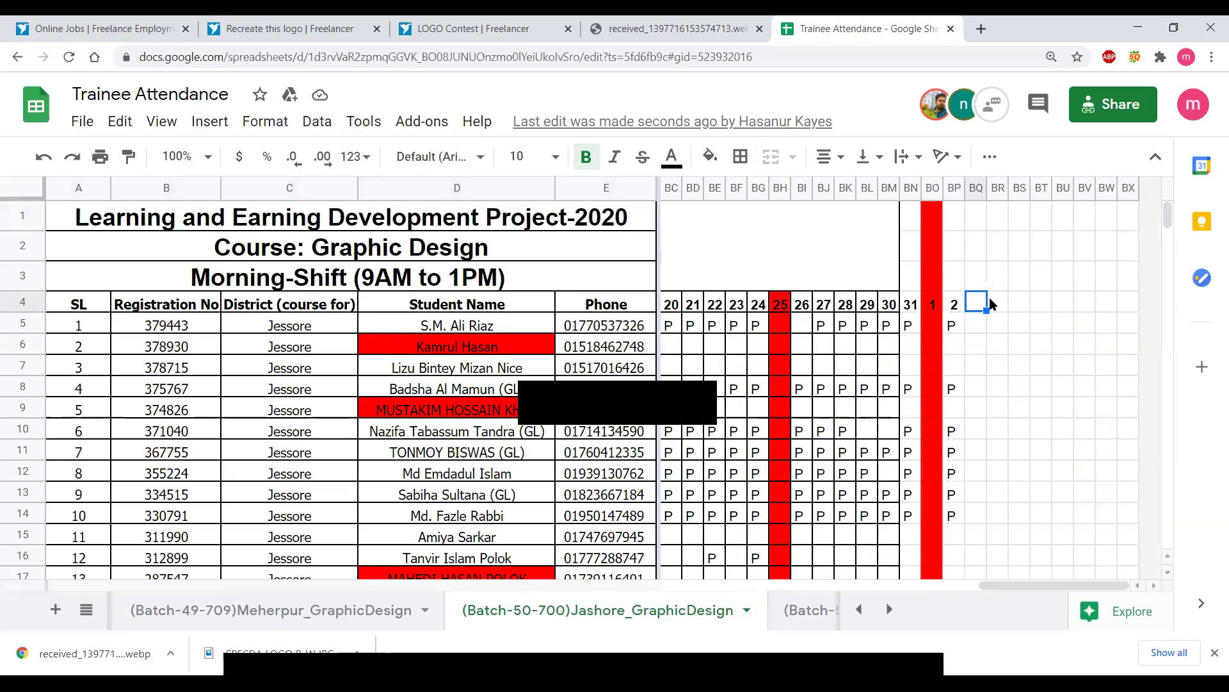
text(4)
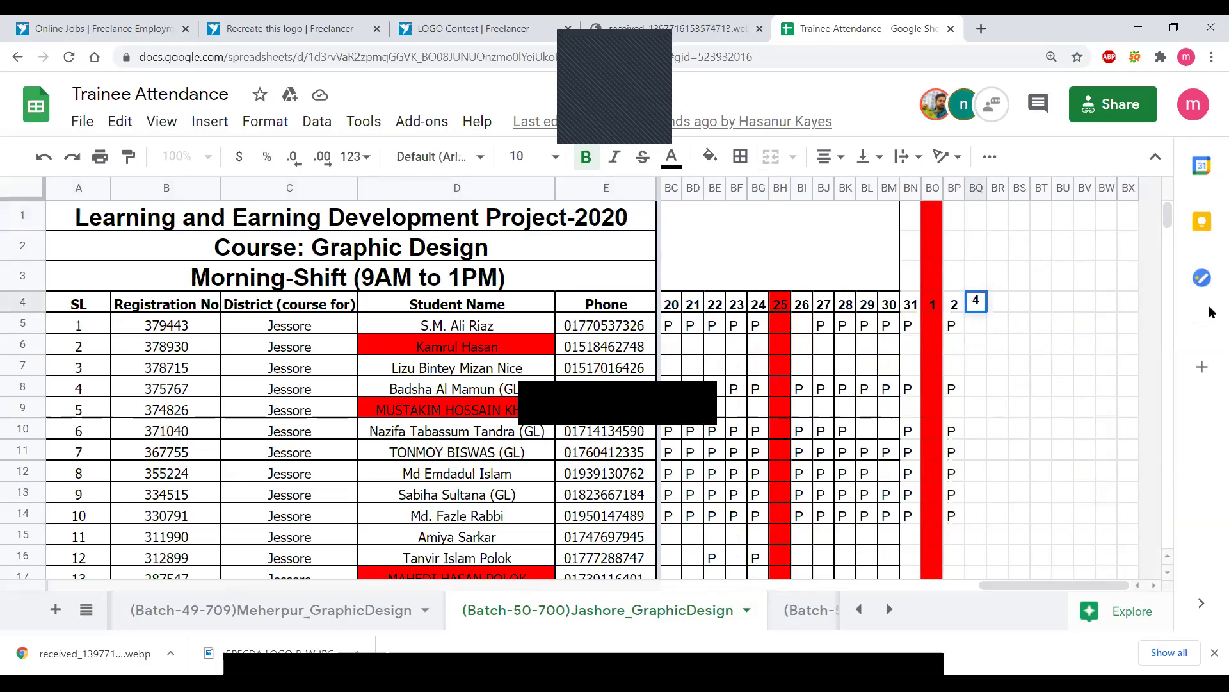
key(BackSpace)
text(3)
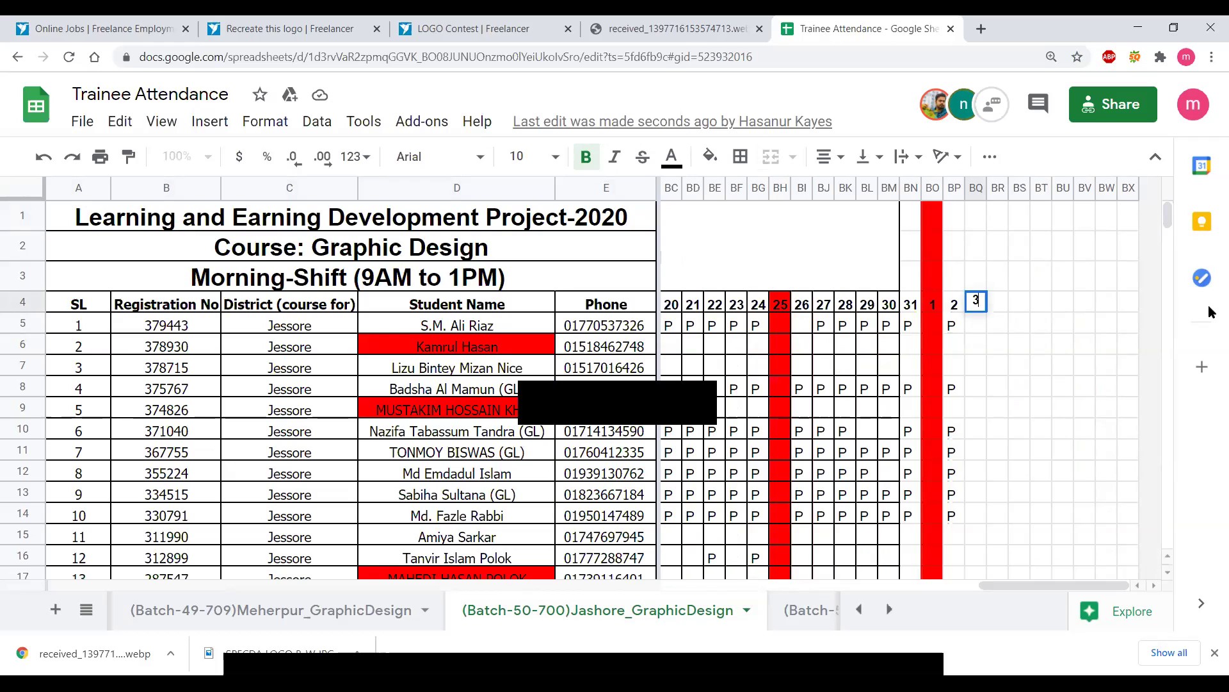
key(Return)
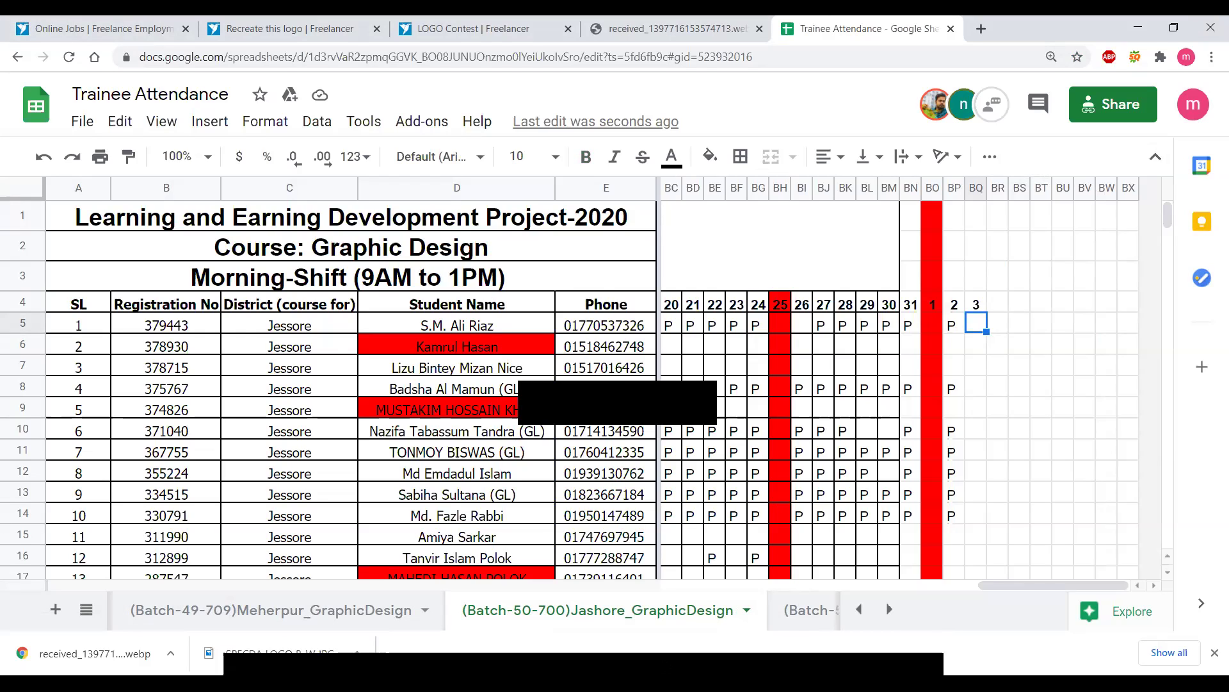
- Mark the students with serial numbers 1, 4 and 6 as present (P) under day 3
click(262, 651)
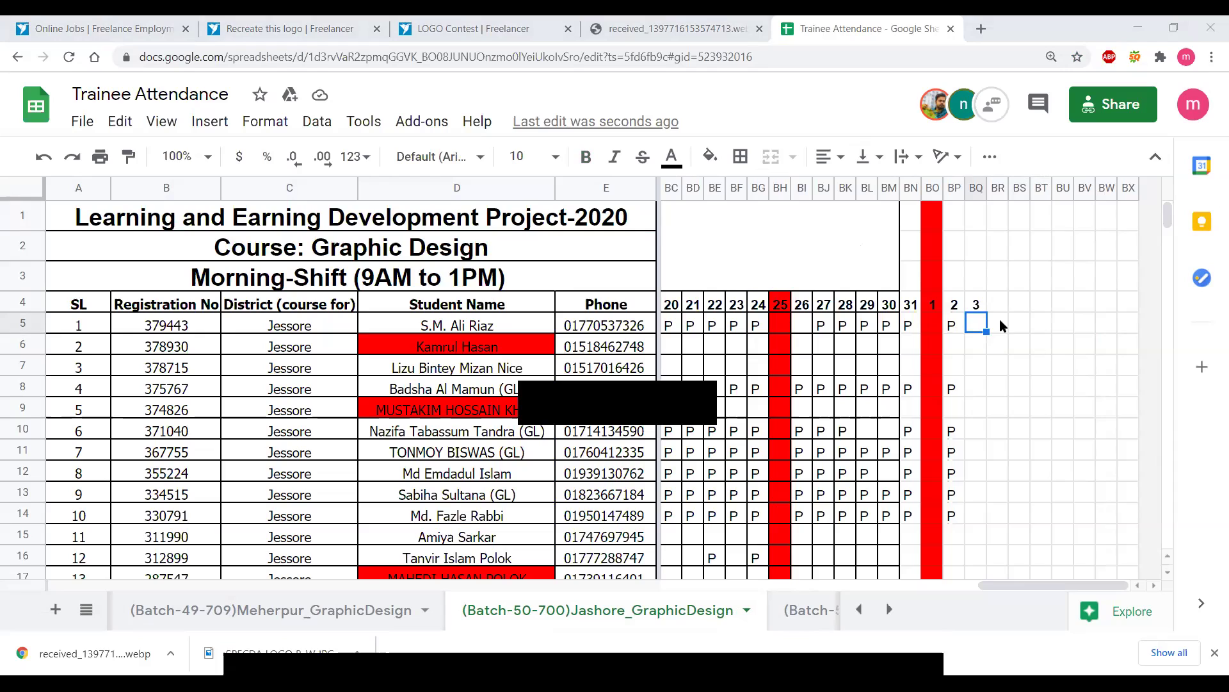
text(PP)
key(BackSpace)
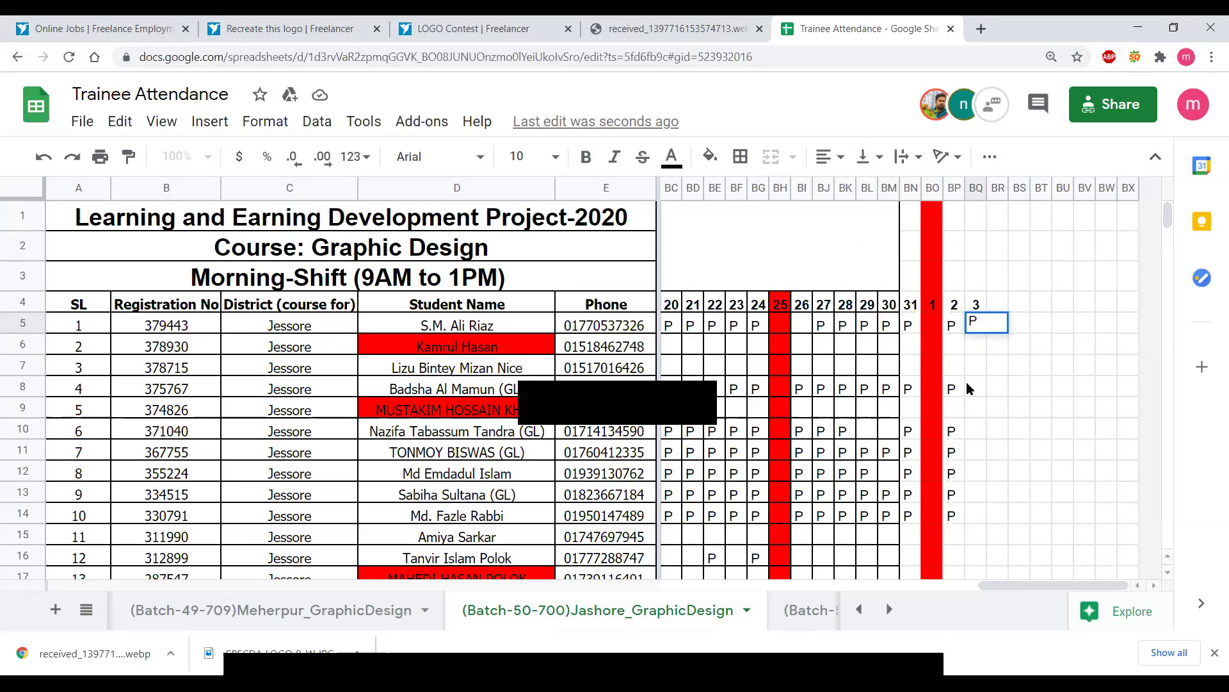
key(Return)
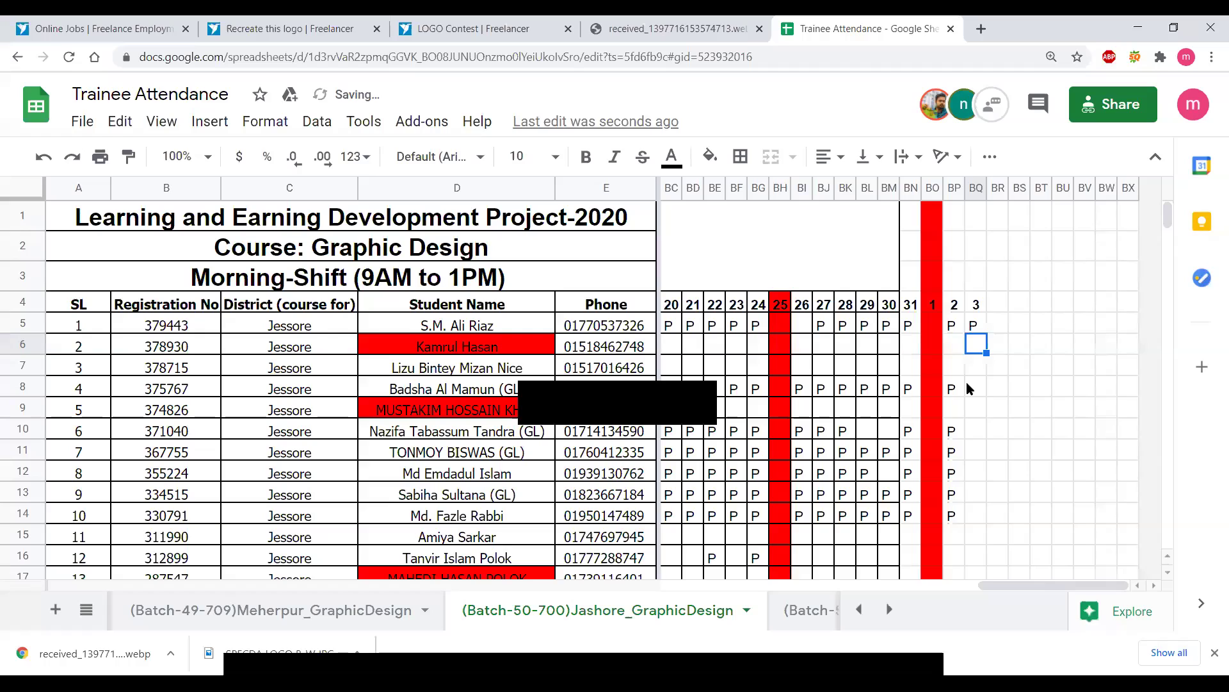
key(Down)
key(Down)
text(P)
key(Return)
key(Down)
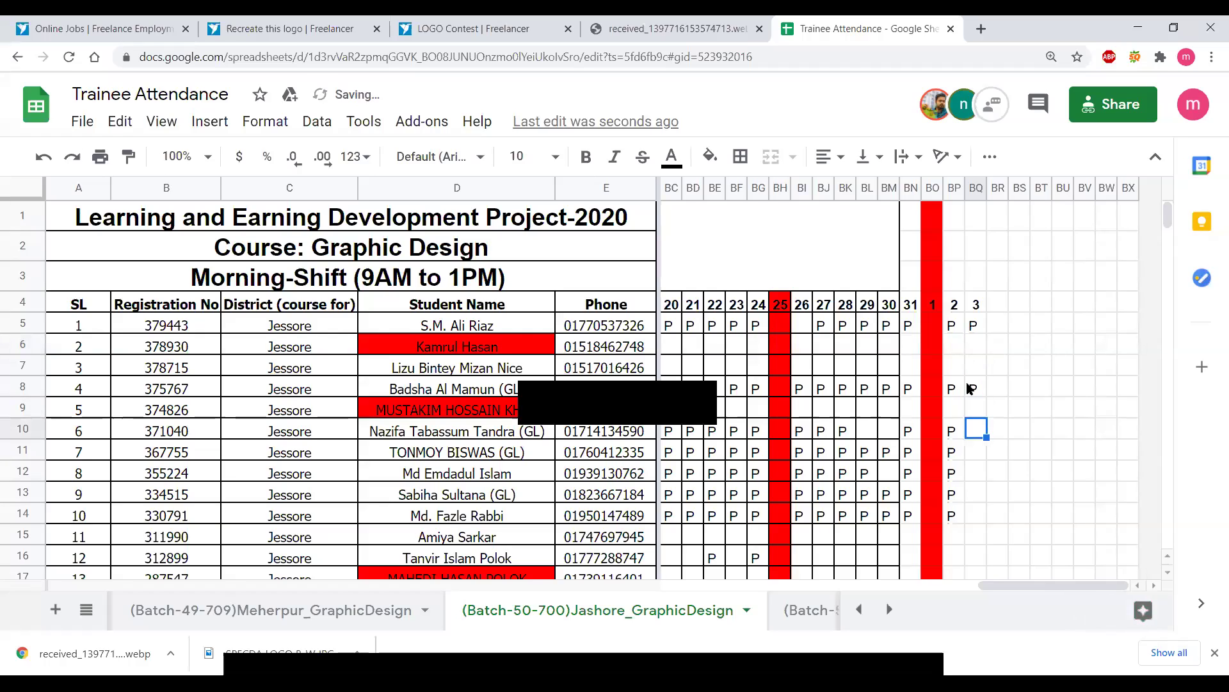
text(P)
key(Return)
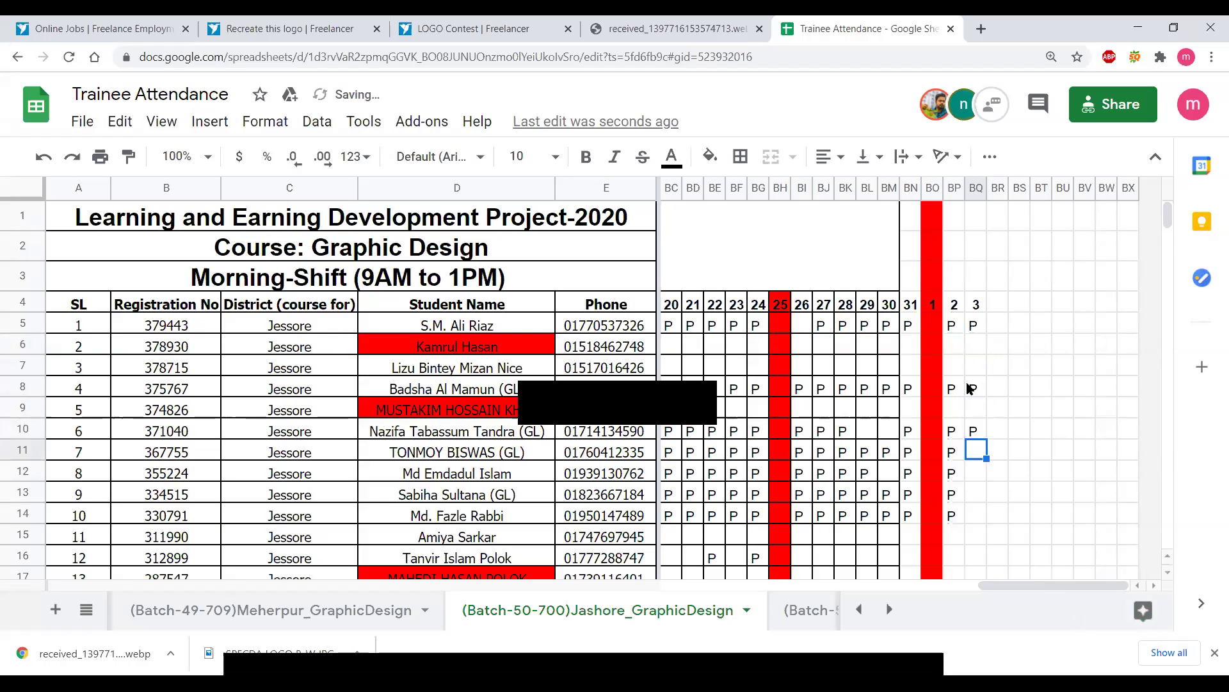
- Enter P under day 3 for serial numbers 8, 9 and 10, leaving serial number 7 blank
key(Down)
text(P)
key(Return)
text(P)
key(Return)
text(P)
key(Return)
- Enter P in the day 3 column for serial numbers 14 and 15
key(Down)
key(Down)
key(Down)
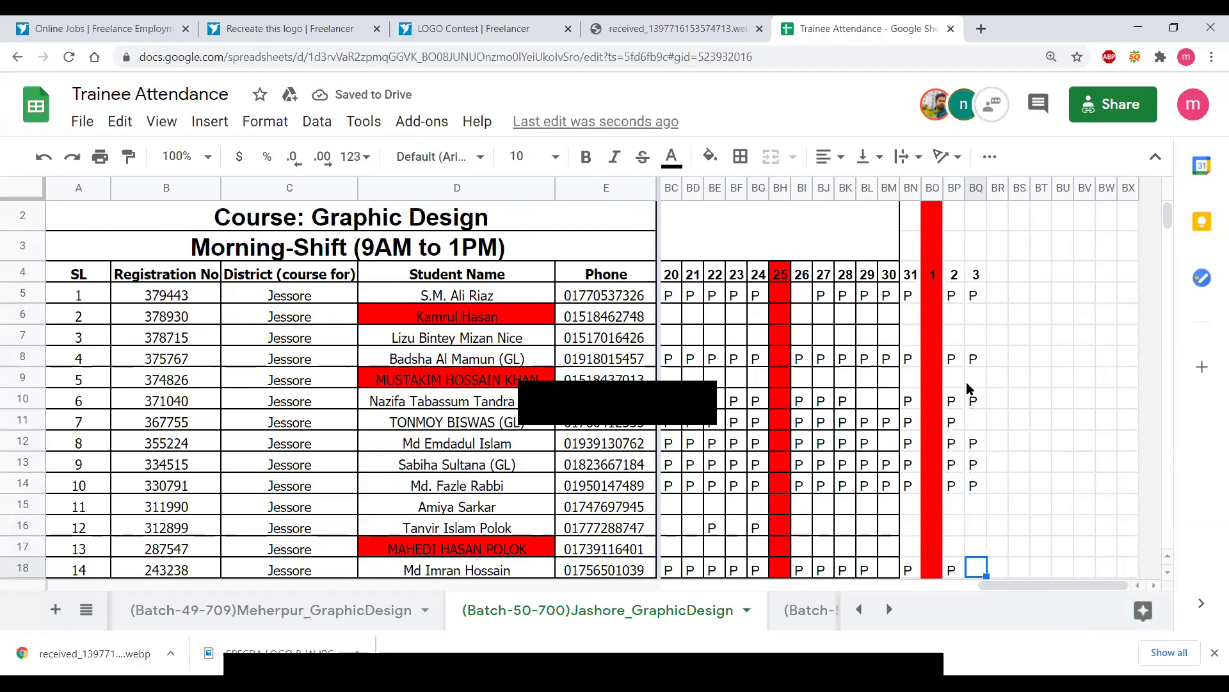
text(P)
key(Return)
key(Down)
key(Down)
key(Down)
key(Down)
key(Down)
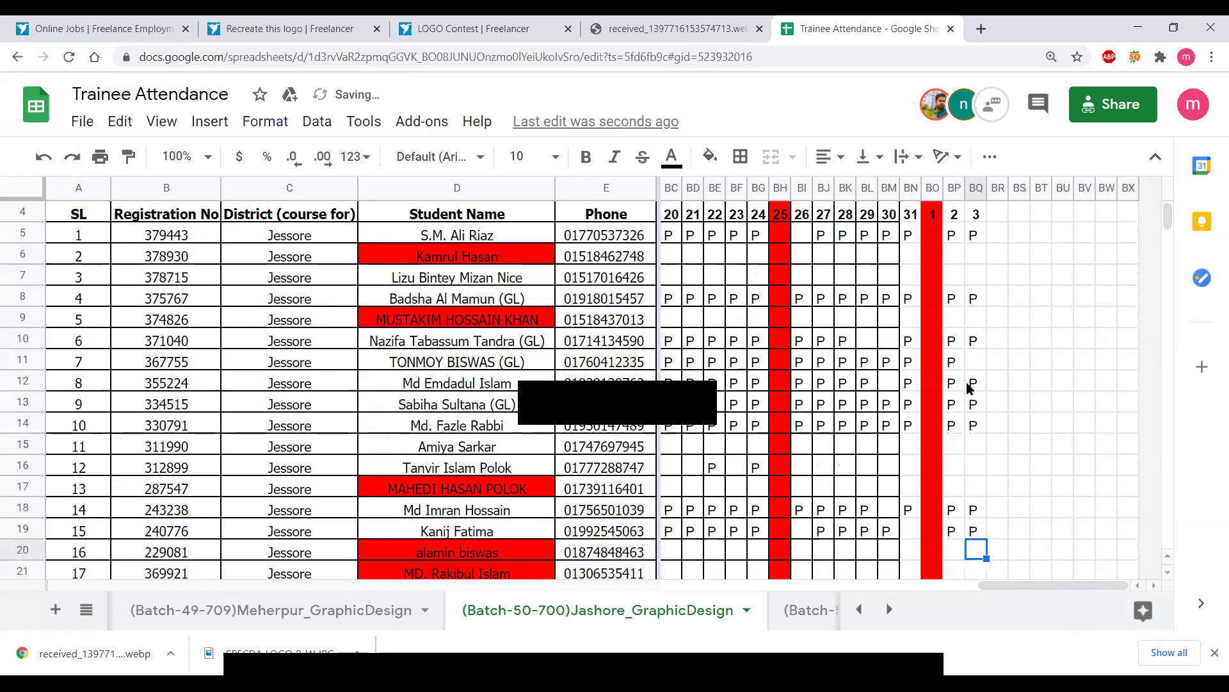
- Enter P in the day 3 column for serial numbers 25 and 27, leaving 26 blank
key(Down)
key(Down)
key(Down)
key(Down)
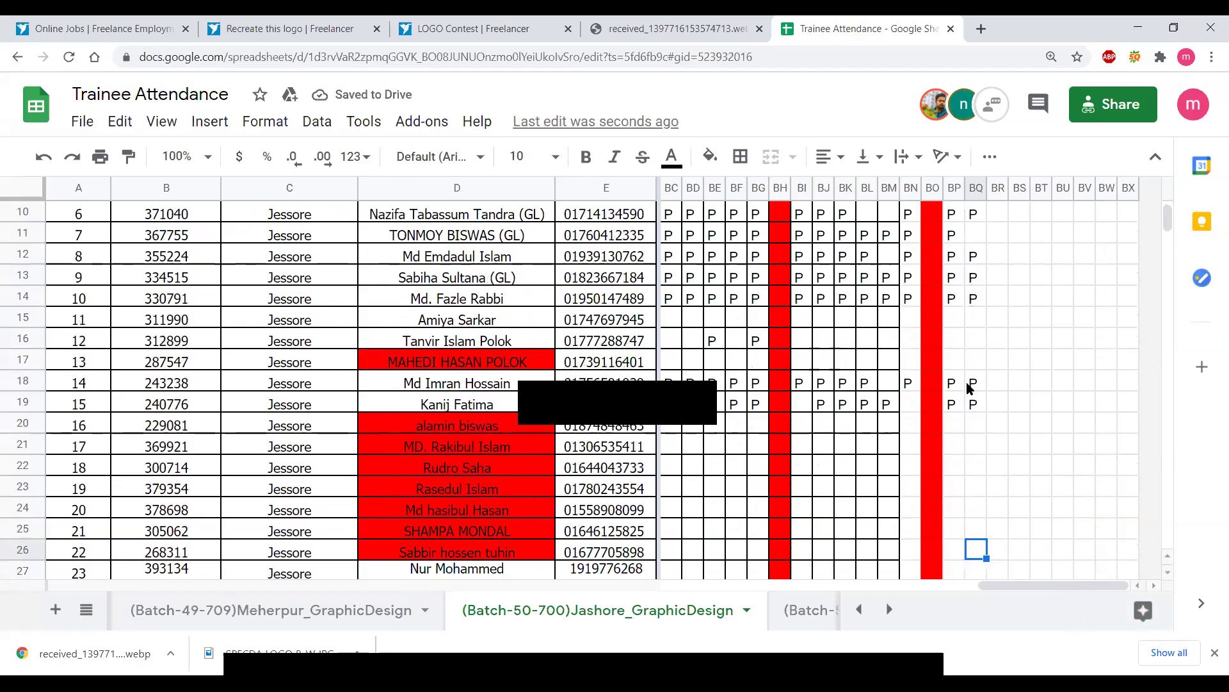
key(Down)
text(P)
key(Return)
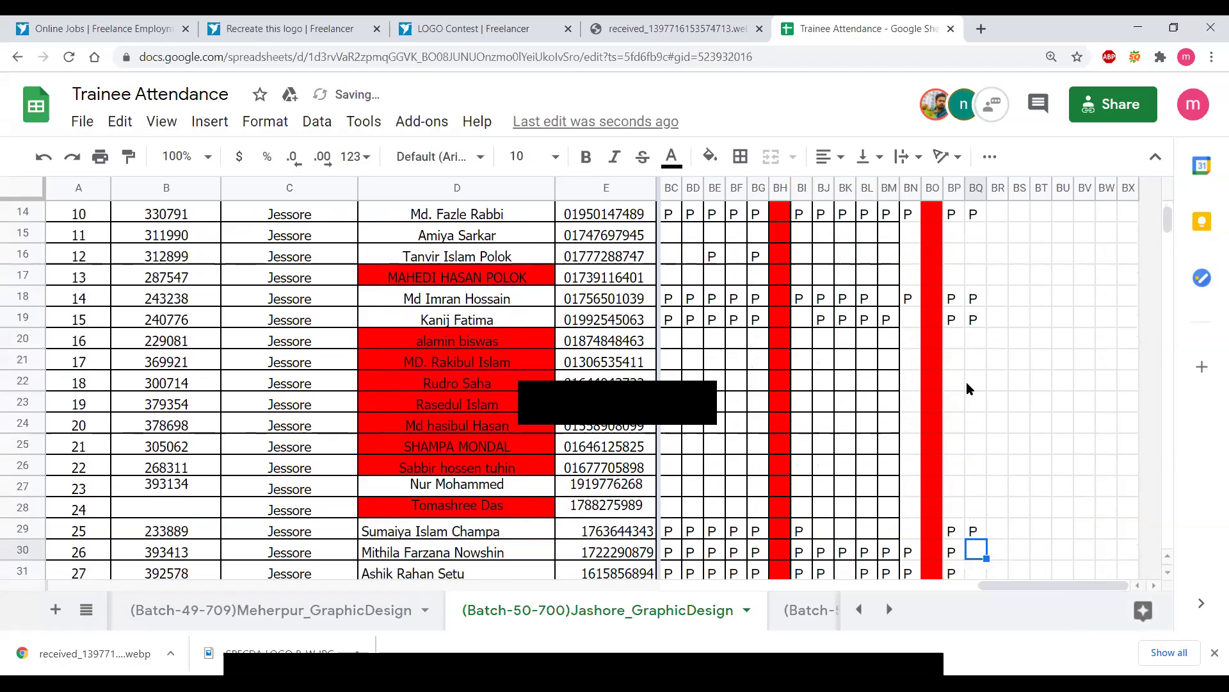
key(Down)
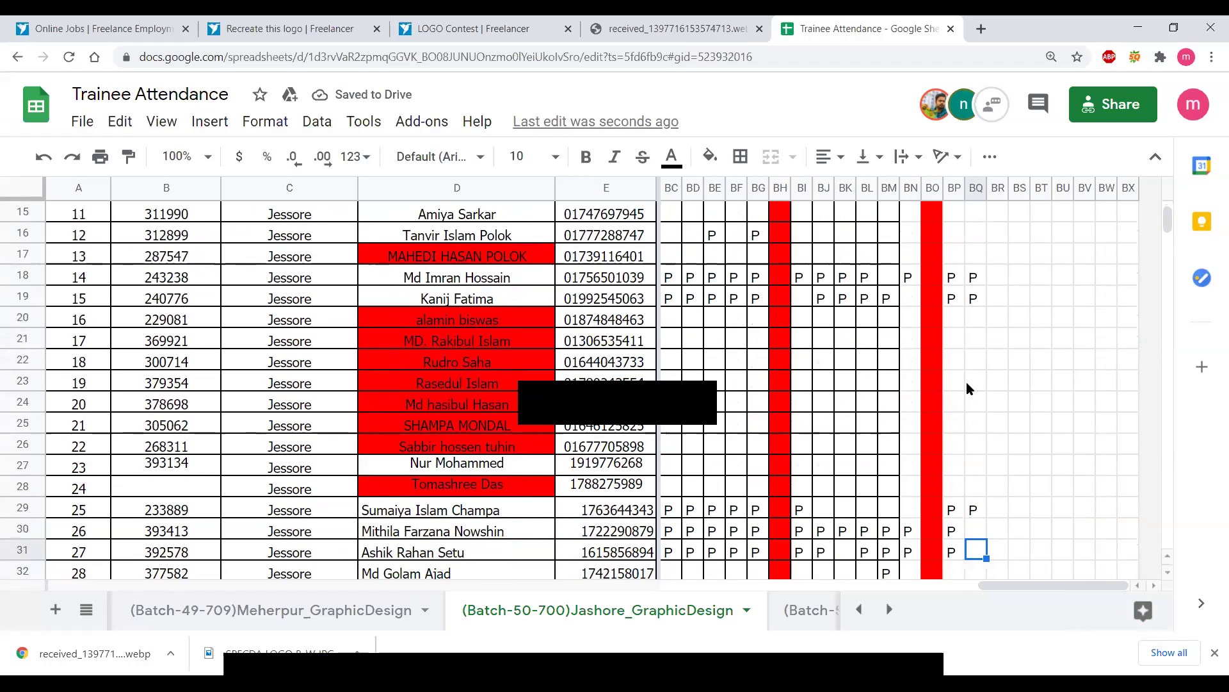
text(P)
key(Return)
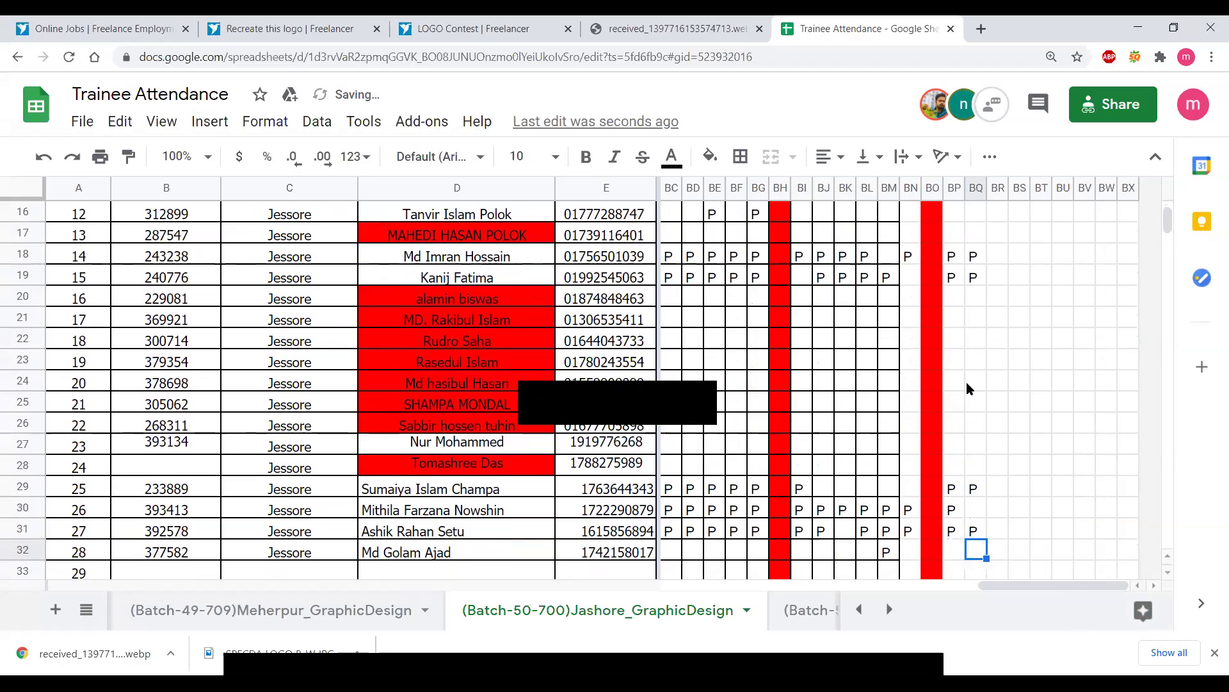
- Review the day 3 attendance marks from serial number 28 back up to the date heading
key(Up)
key(Up)
key(Up)
key(Up)
key(Up)
key(Up)
key(Up)
key(Up)
key(Up)
key(Up)
key(Up)
key(Up)
key(Up)
key(Up)
key(Up)
key(Up)
key(Up)
key(Up)
key(Up)
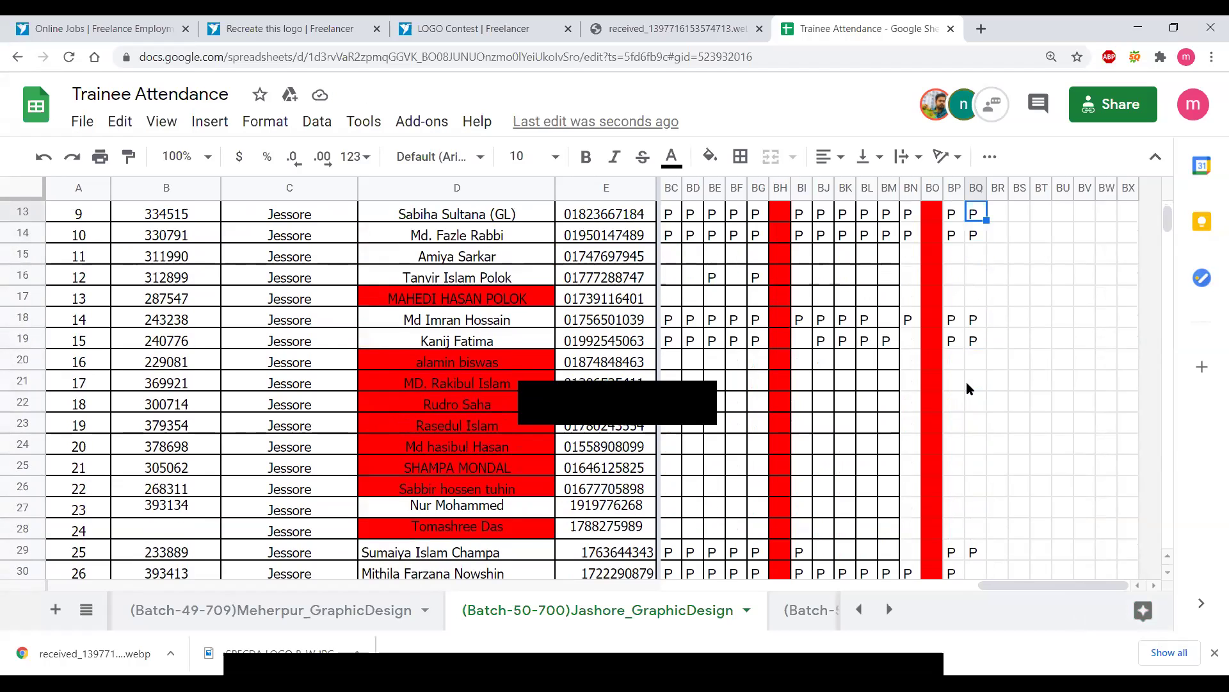
key(Up)
key(Up)
key(Up)
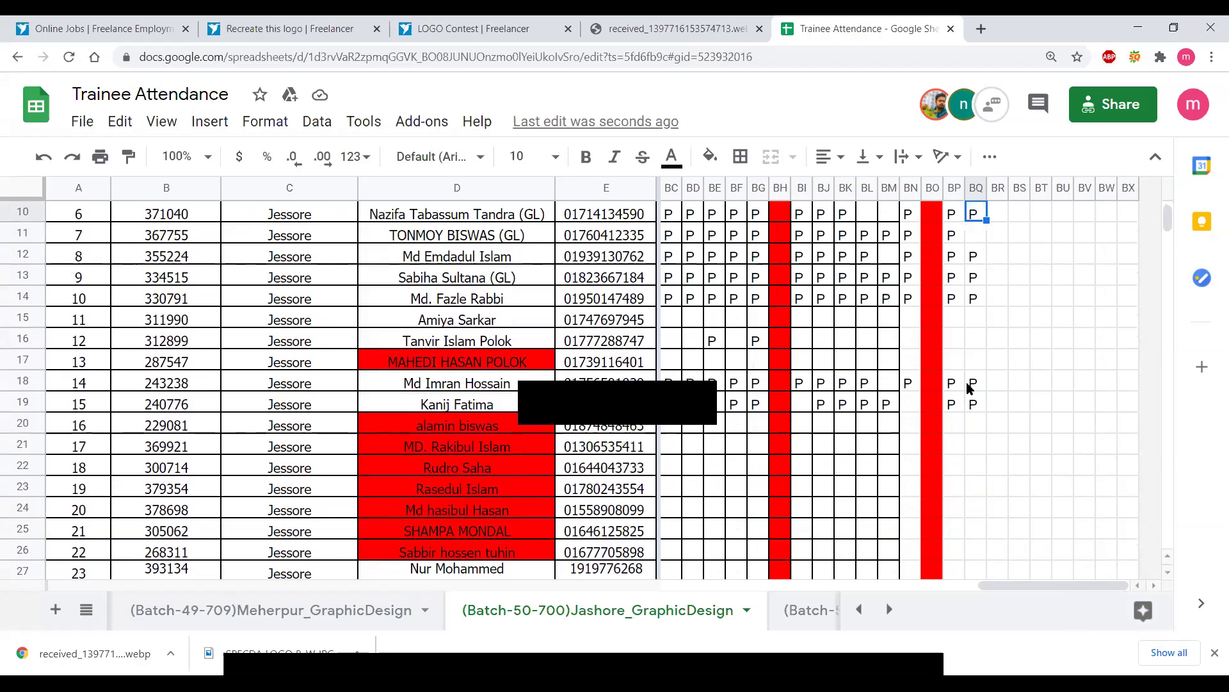
key(Up)
key(Up)
key(Up)
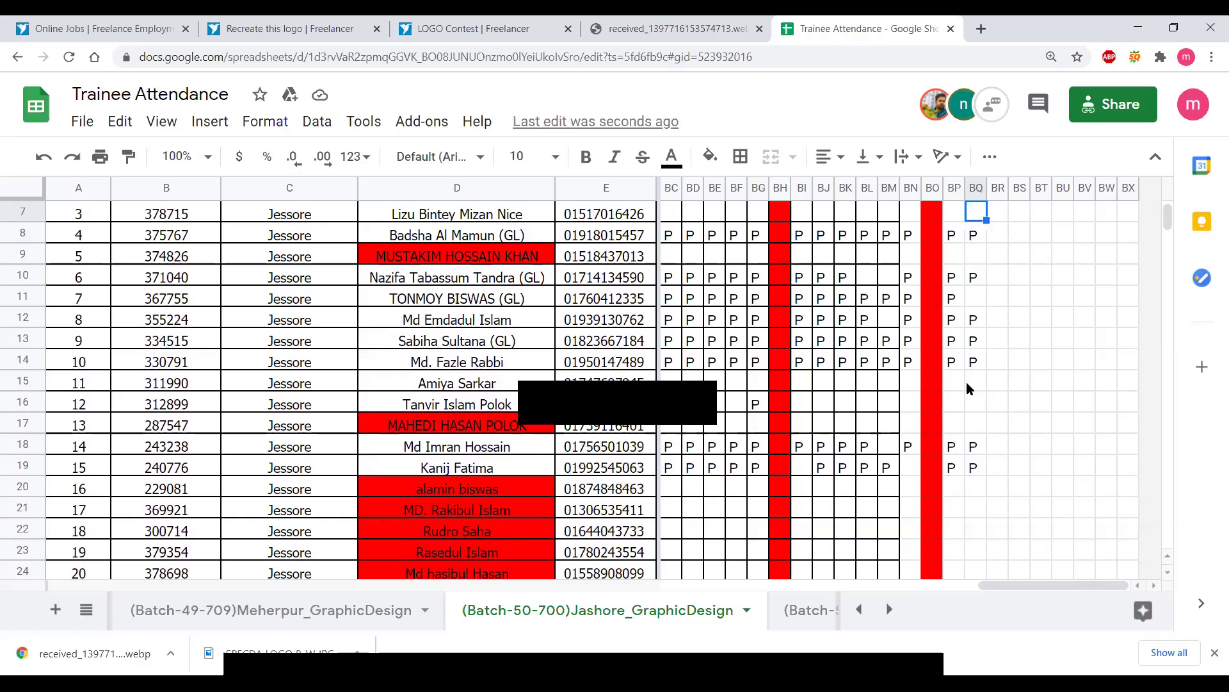
key(Up)
key(Up)
key(Up)
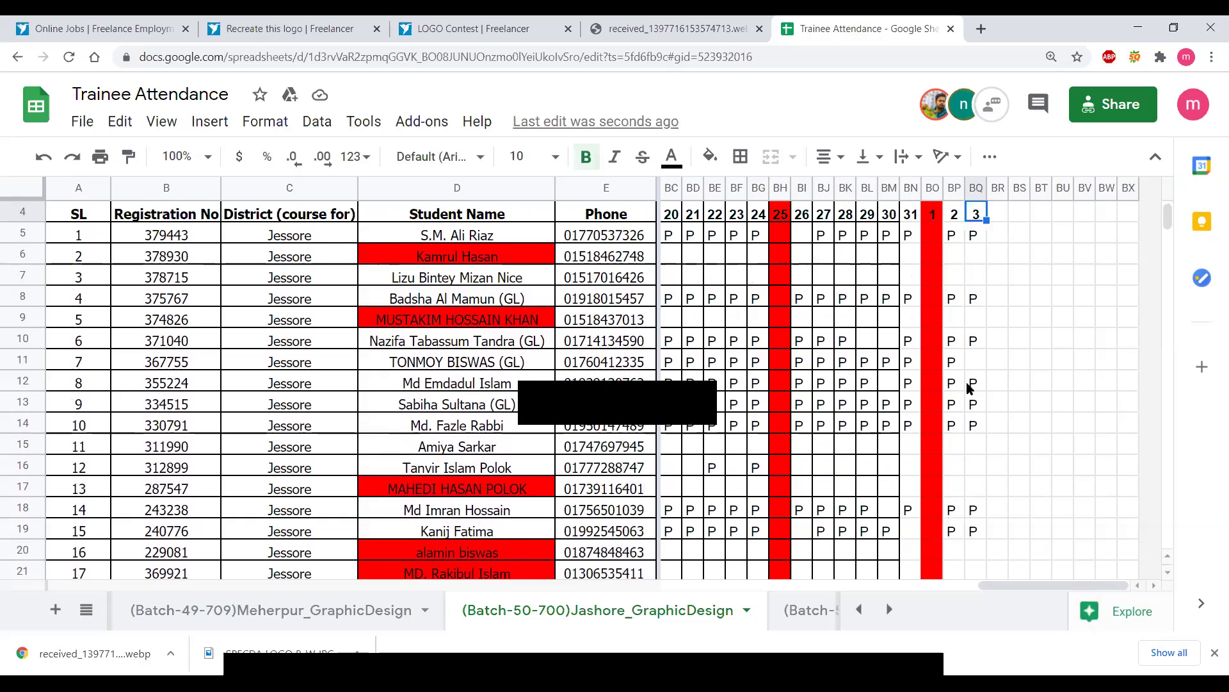
key(Up)
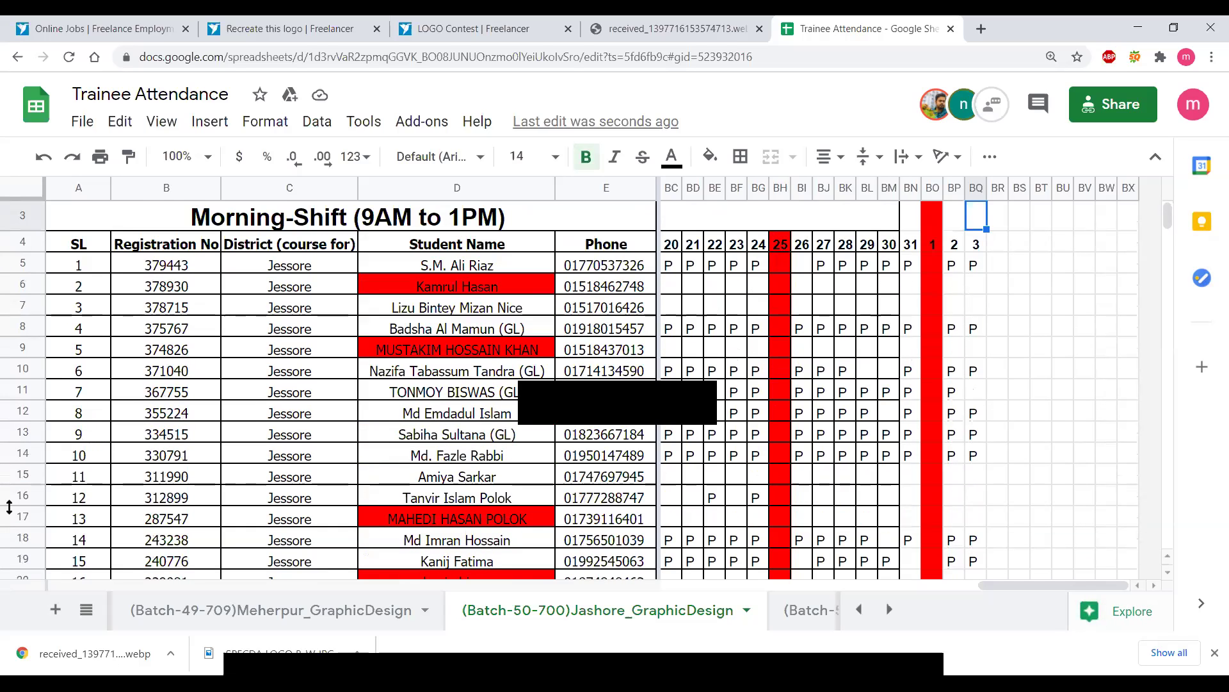